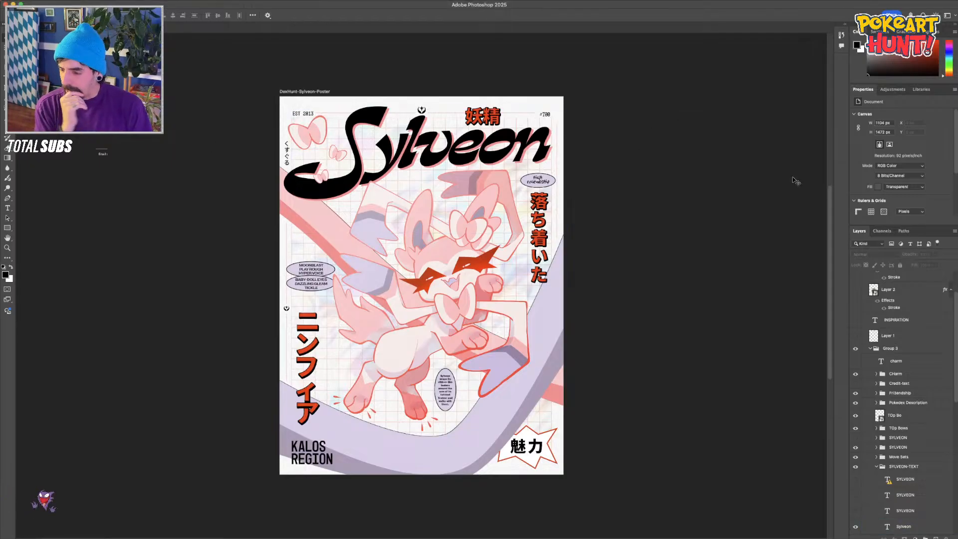
# Start saving the poster document under the new file name Zorua-Build-File.psd
pyautogui.press('super+shift+s')
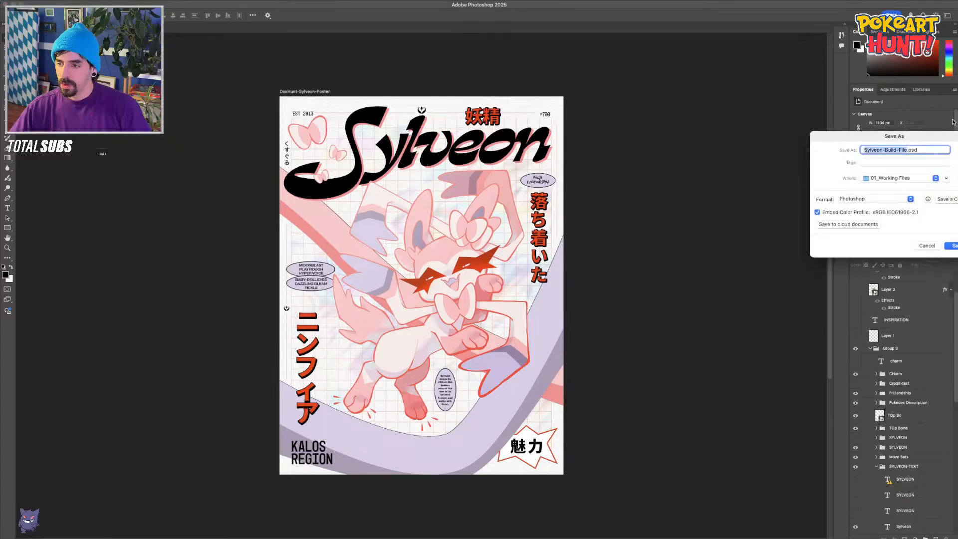
pyautogui.click(874, 150)
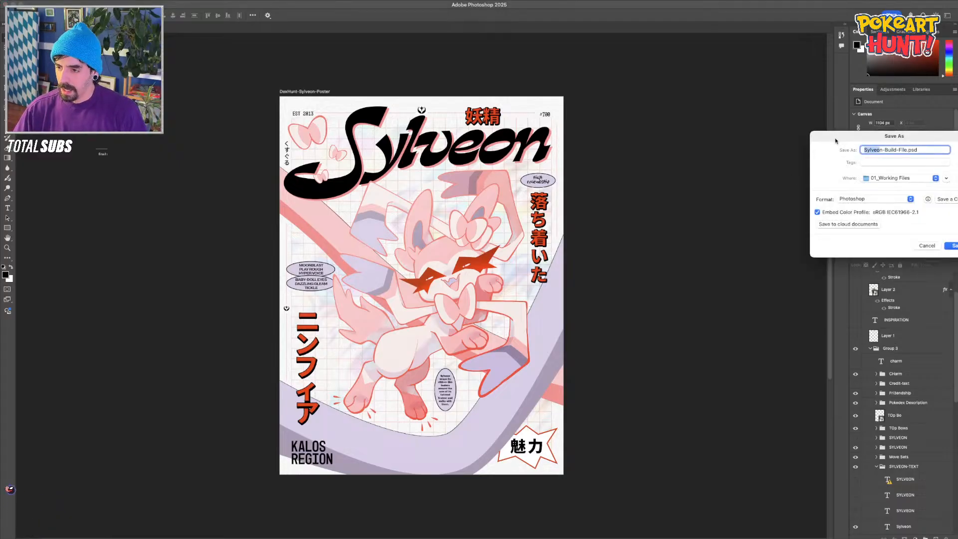
pyautogui.write('Zoun')
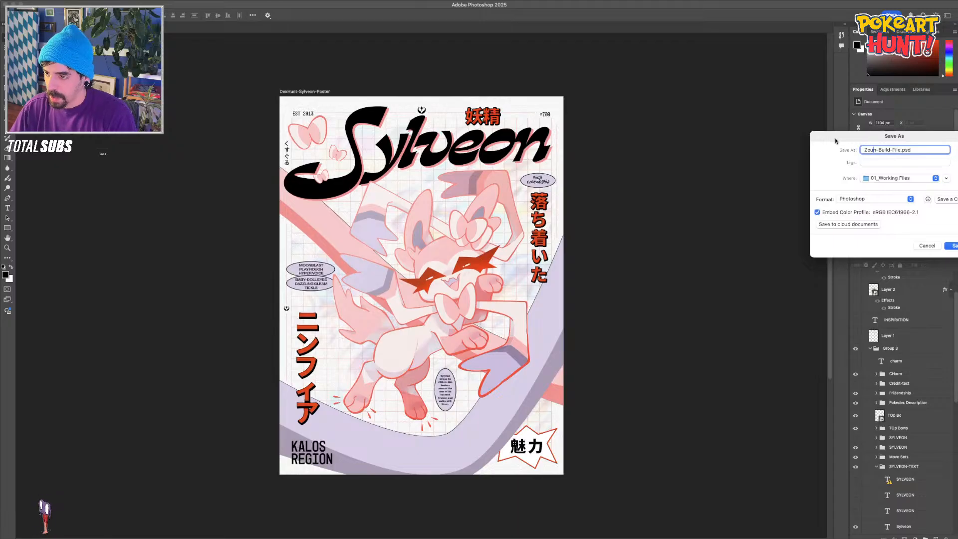
pyautogui.press('BackSpace')
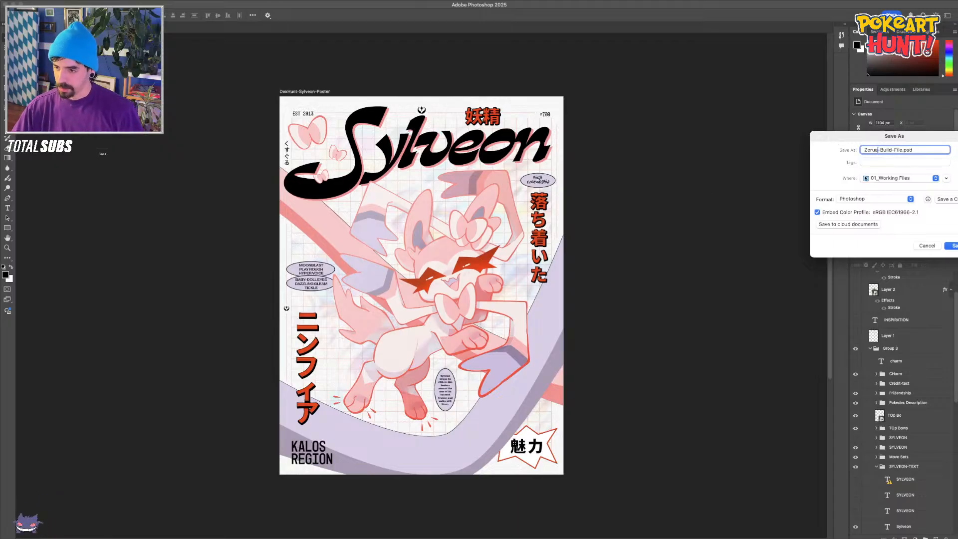
# Expand the Save As dialog to the full folder browser and enlarge it over the poster
pyautogui.moveTo(877, 135); pyautogui.dragTo(527, 143)
pyautogui.moveTo(675, 265); pyautogui.dragTo(707, 286)
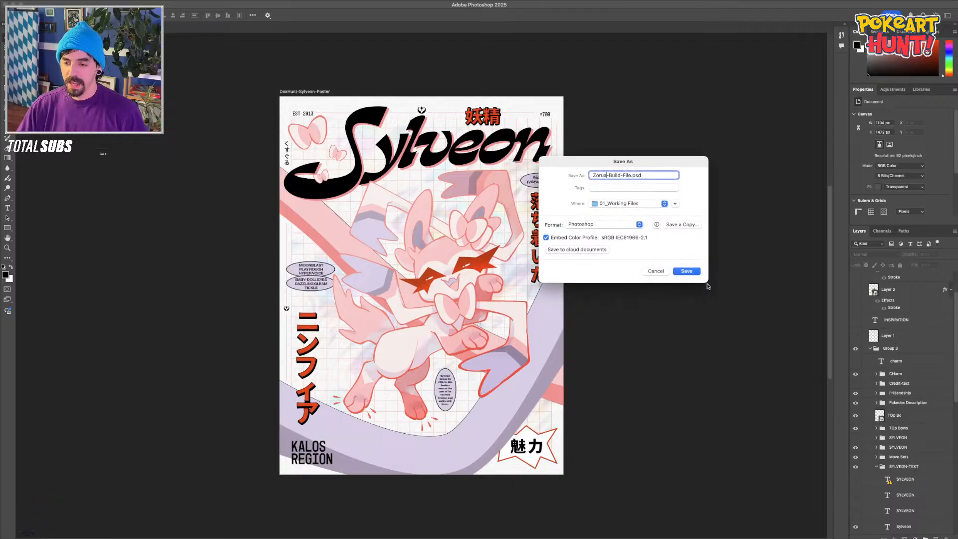
pyautogui.moveTo(540, 282); pyautogui.dragTo(577, 288)
pyautogui.click(712, 209)
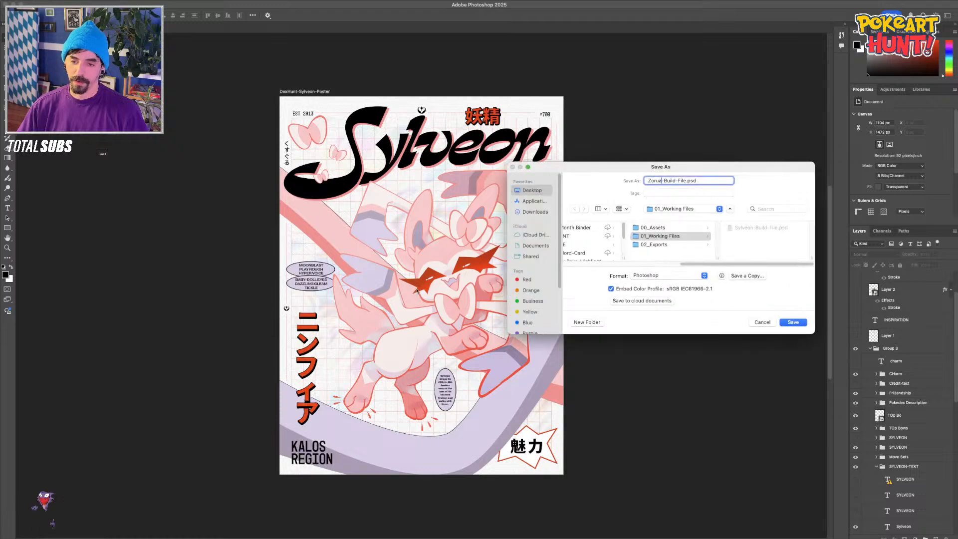
pyautogui.moveTo(811, 164); pyautogui.dragTo(819, 86)
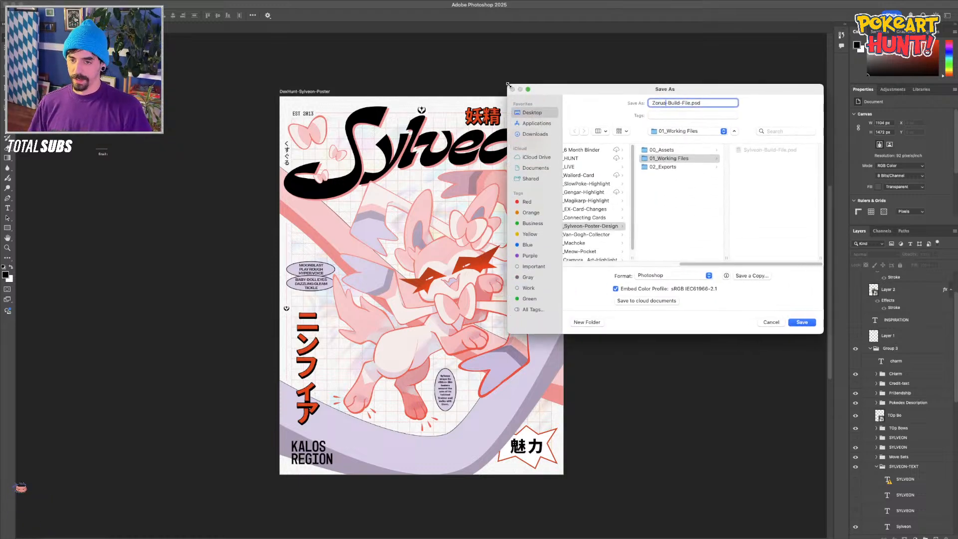
pyautogui.moveTo(508, 85); pyautogui.dragTo(465, 80)
pyautogui.moveTo(539, 87); pyautogui.dragTo(472, 199)
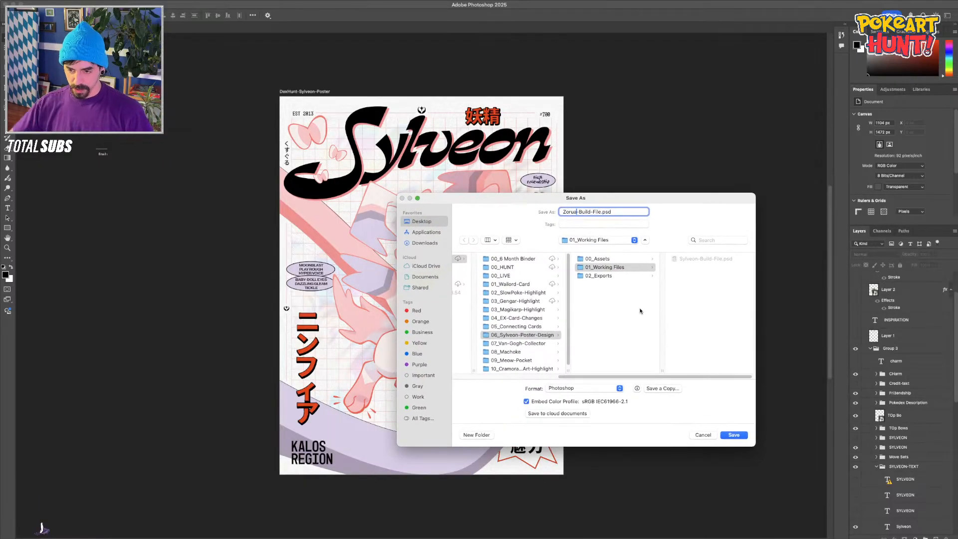
# Go up from the 06_Sylveon-Poster-Design folder to the 2025 folder as the save location
pyautogui.click(631, 318)
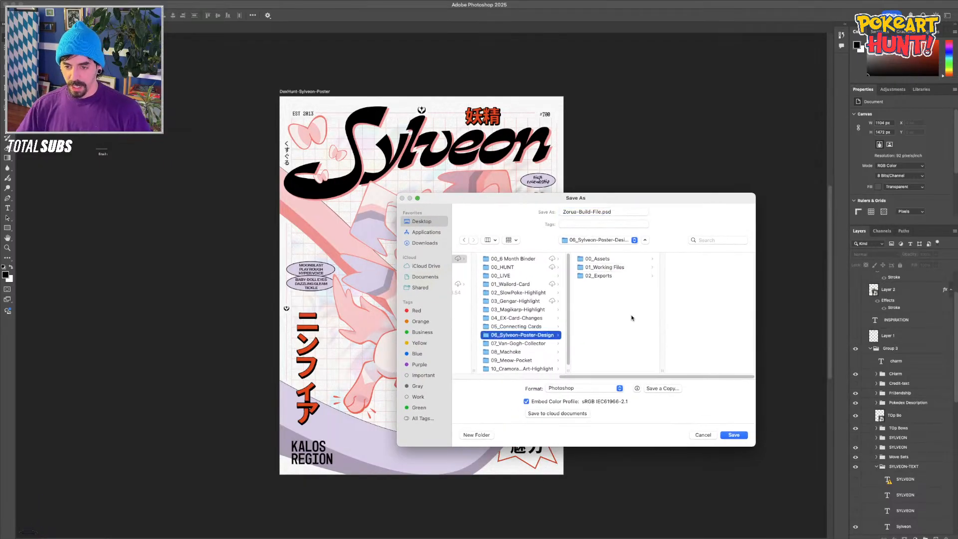
pyautogui.moveTo(510, 199); pyautogui.dragTo(501, 119)
pyautogui.moveTo(745, 367); pyautogui.dragTo(799, 455)
pyautogui.click(551, 360)
pyautogui.click(466, 443)
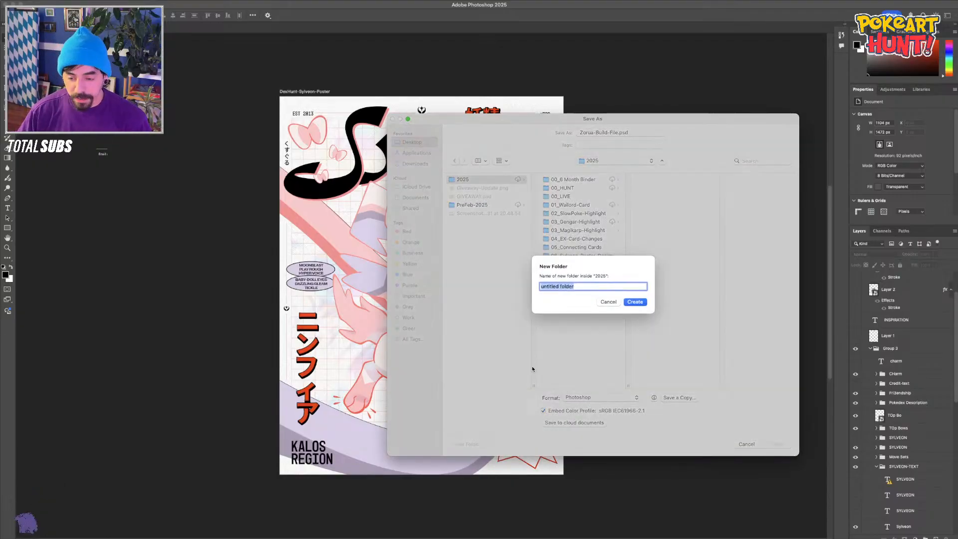
pyautogui.press('Escape')
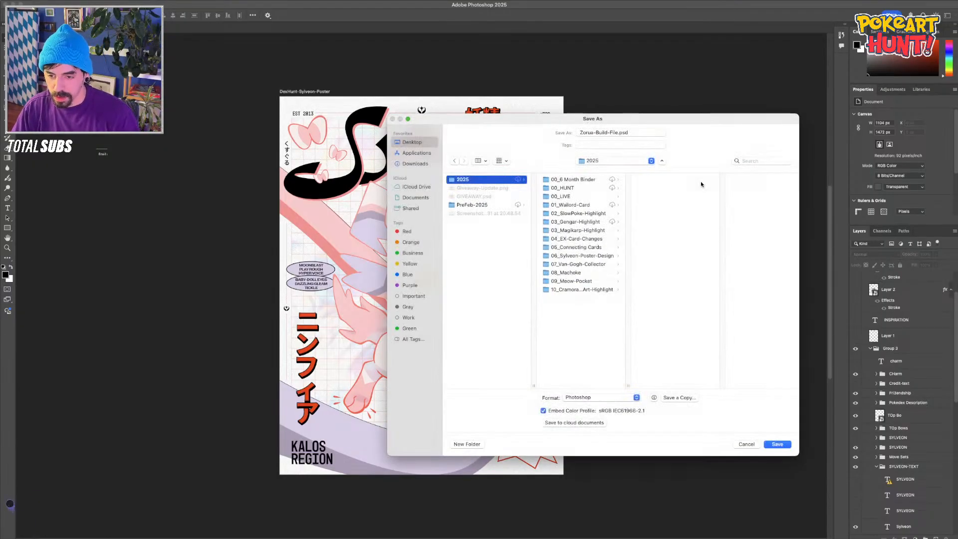
# Create a new folder named "11_Zorua Poster" inside the 2025 folder
pyautogui.click(462, 443)
pyautogui.write('11_')
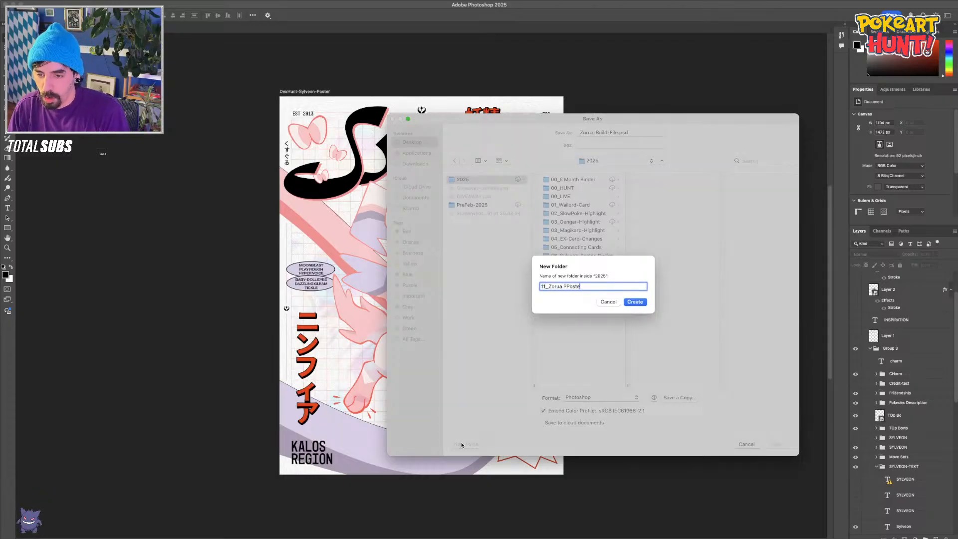
pyautogui.write('Zorua PPost')
pyautogui.press('BackSpace')
pyautogui.press('BackSpace')
pyautogui.press('BackSpace')
pyautogui.press('BackSpace')
pyautogui.write('oster')
pyautogui.press('Return')
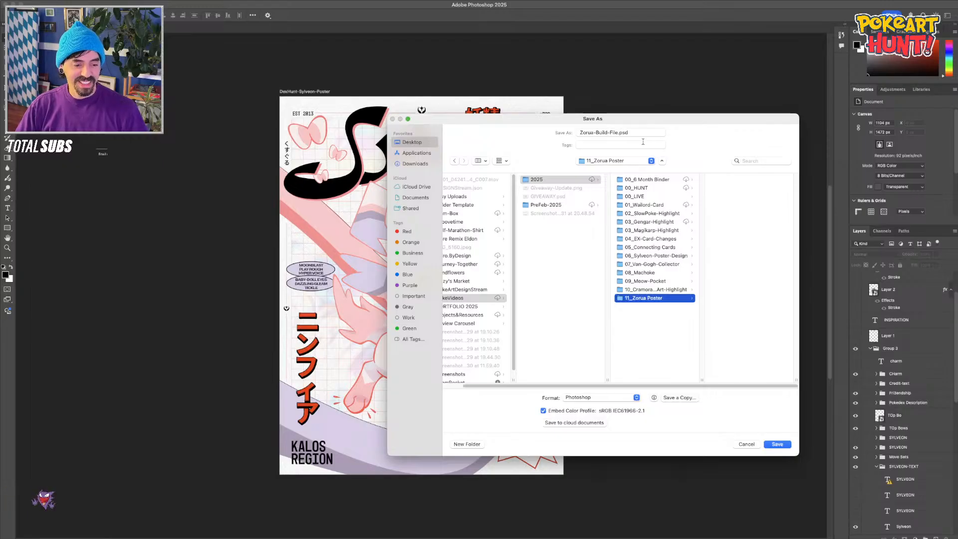
# Create a subfolder named "01_Working Files" inside 11_Zorua Poster
pyautogui.press('Left')
pyautogui.click(640, 298)
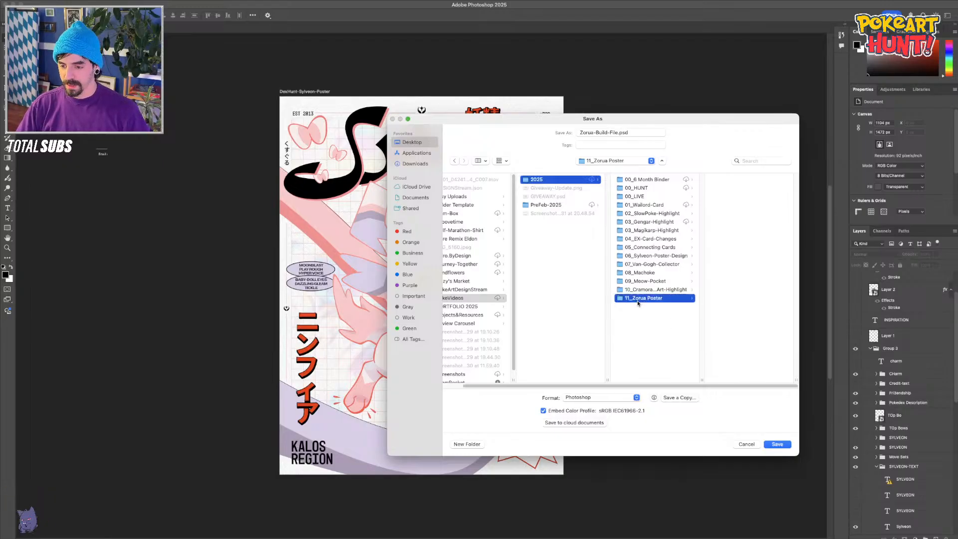
pyautogui.click(462, 443)
pyautogui.write('0')
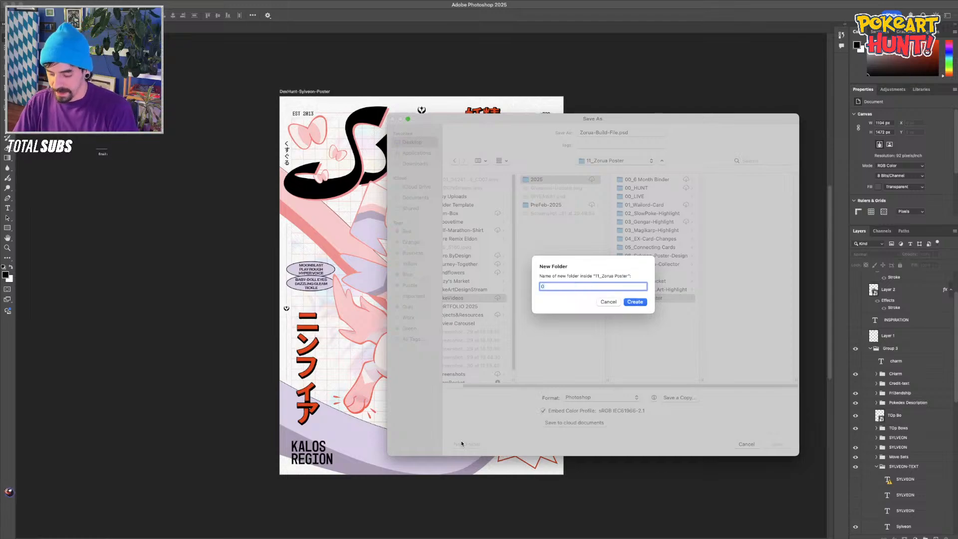
pyautogui.write('1_W')
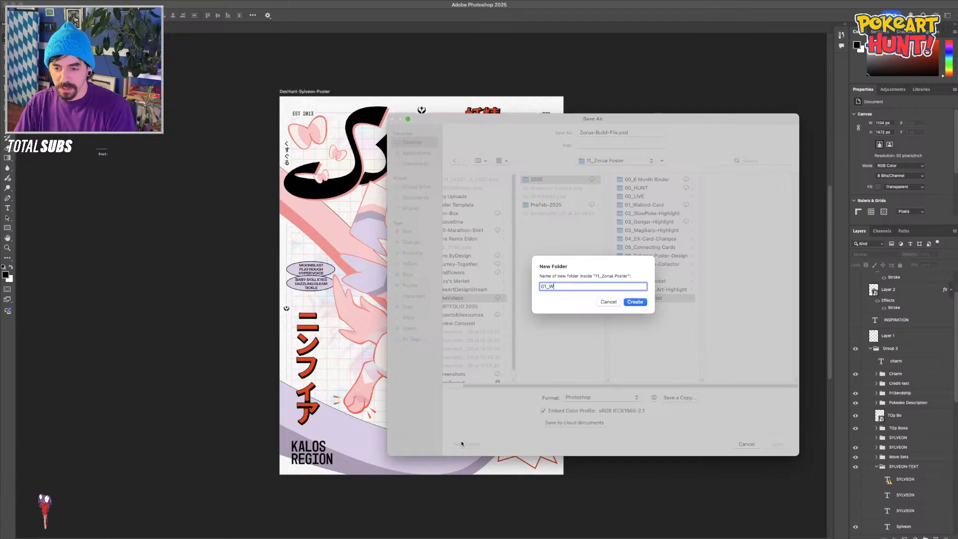
pyautogui.write('orking Files')
pyautogui.press('Return')
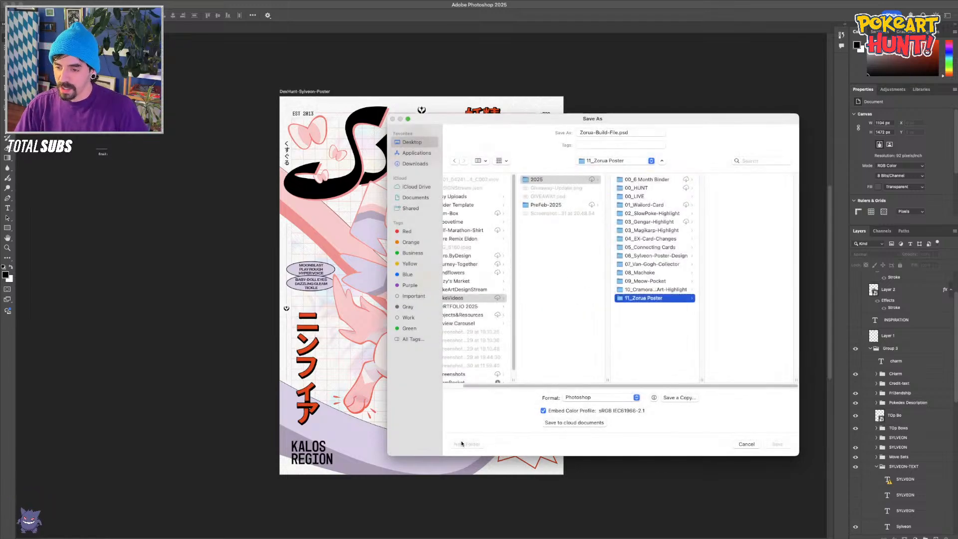
# Add a second subfolder named "02_Exports" to 11_Zorua Poster
pyautogui.click(467, 443)
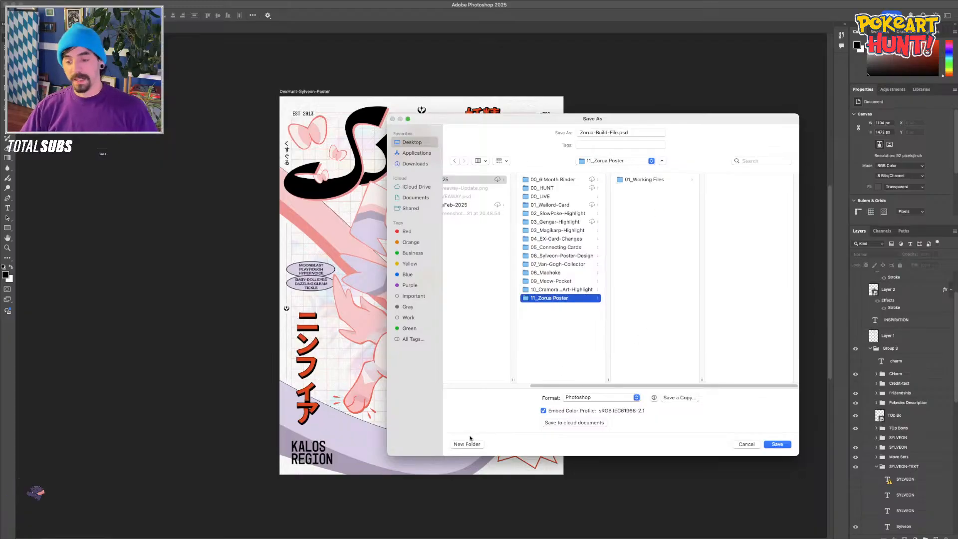
pyautogui.write('02')
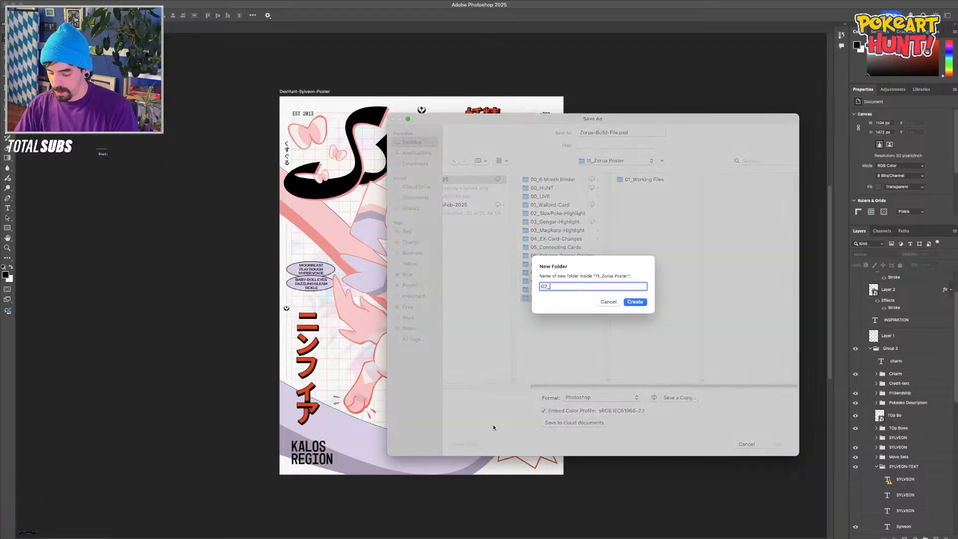
pyautogui.write('_Exports')
pyautogui.press('Return')
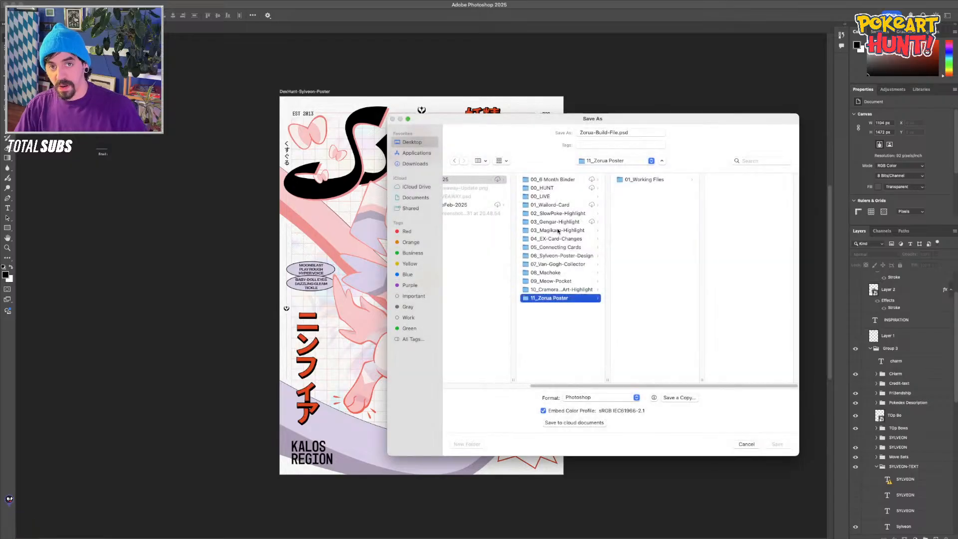
pyautogui.click(680, 220)
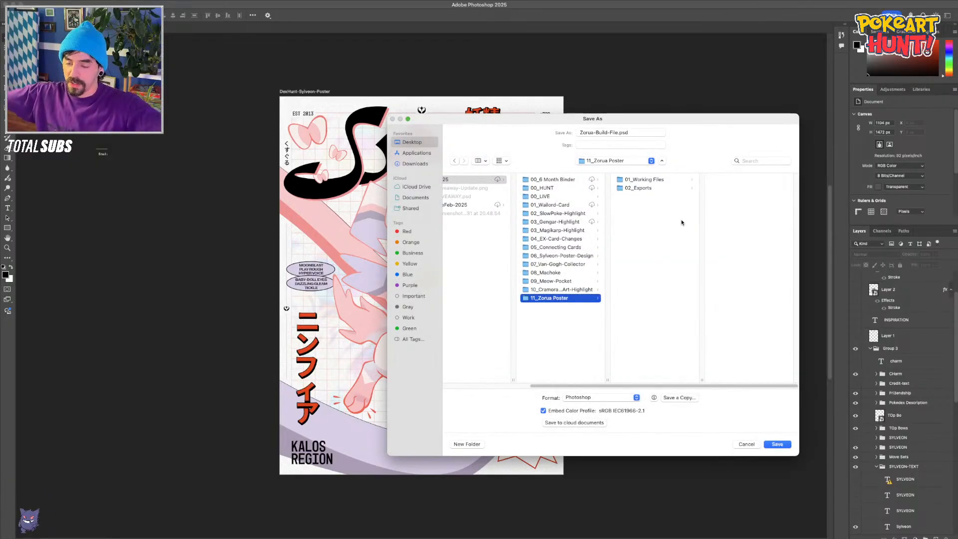
# Add a third subfolder named "00_Assets" to 11_Zorua Poster
pyautogui.click(467, 444)
pyautogui.write('00_asse')
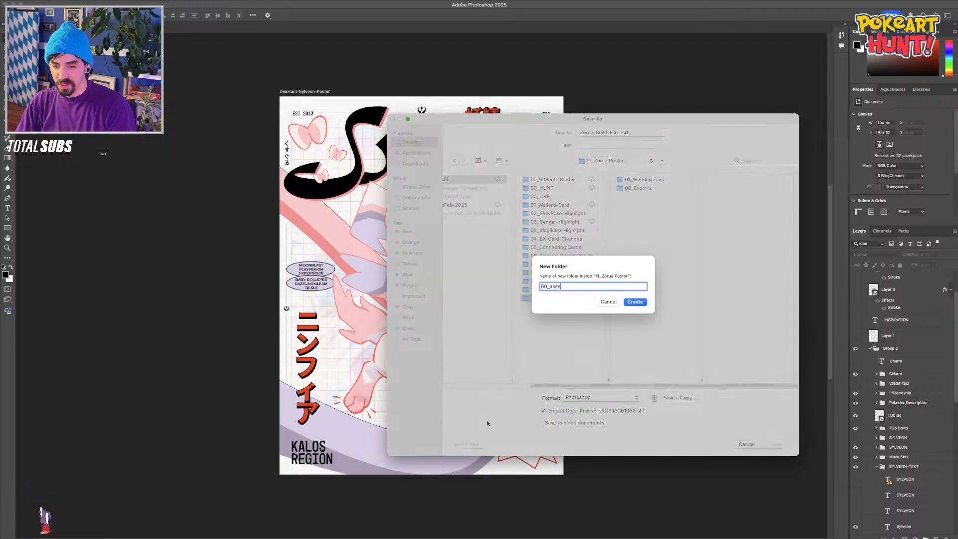
pyautogui.write('ts')
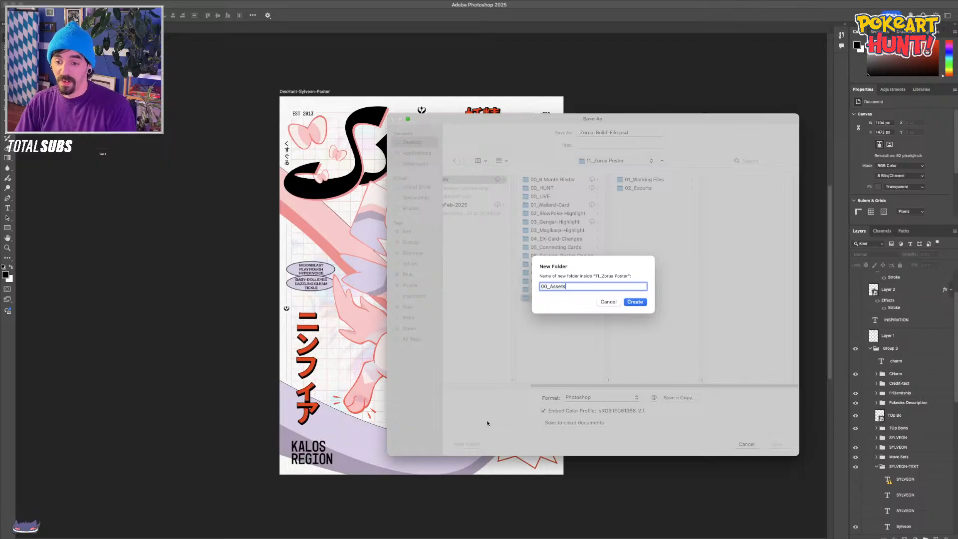
pyautogui.press('Return')
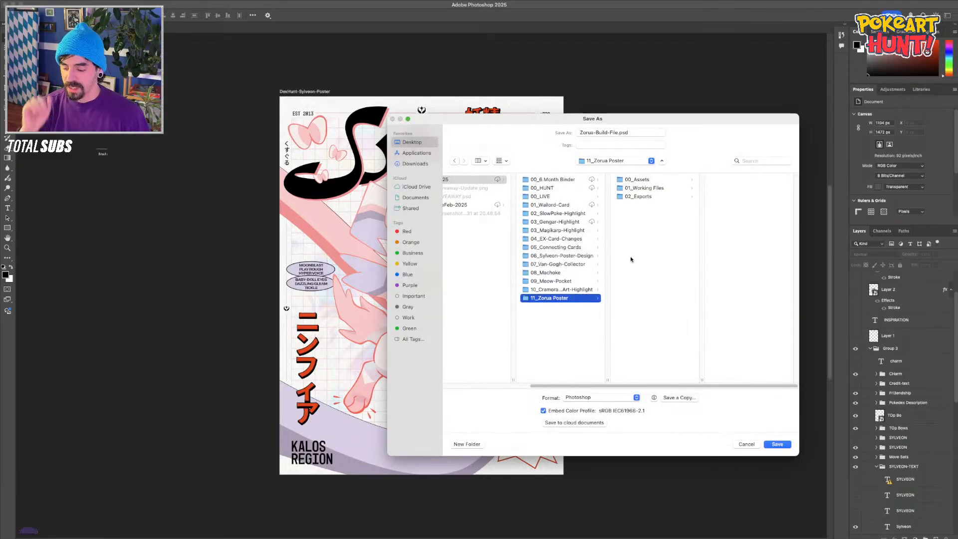
# Save the Photoshop file in 01_Working Files, allowing Desktop folder access and keeping Maximize Compatibility on
pyautogui.click(638, 189)
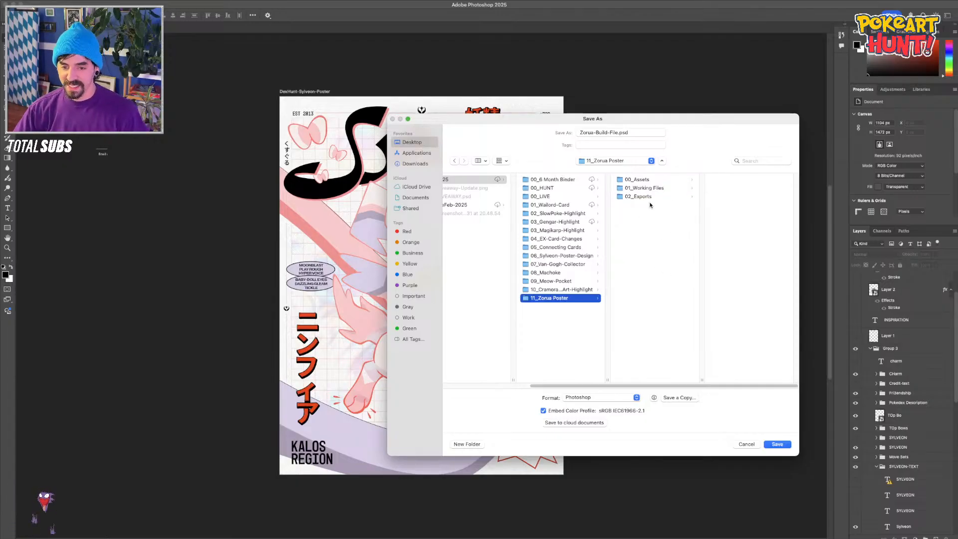
pyautogui.click(642, 266)
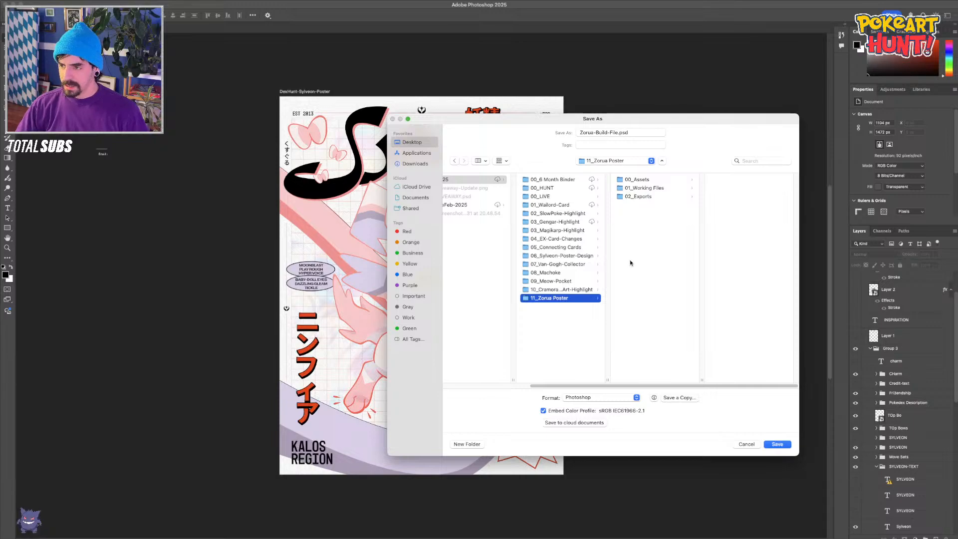
pyautogui.click(624, 188)
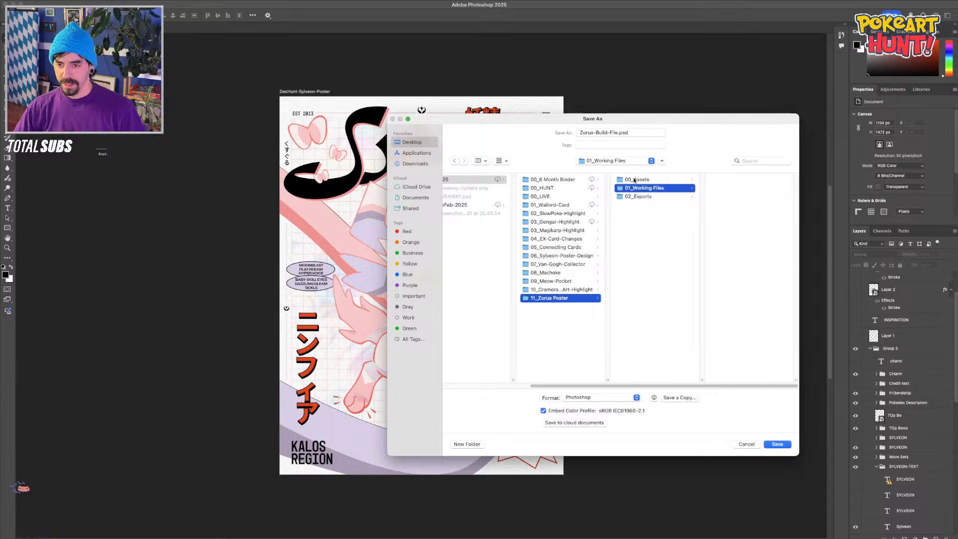
pyautogui.press('Return')
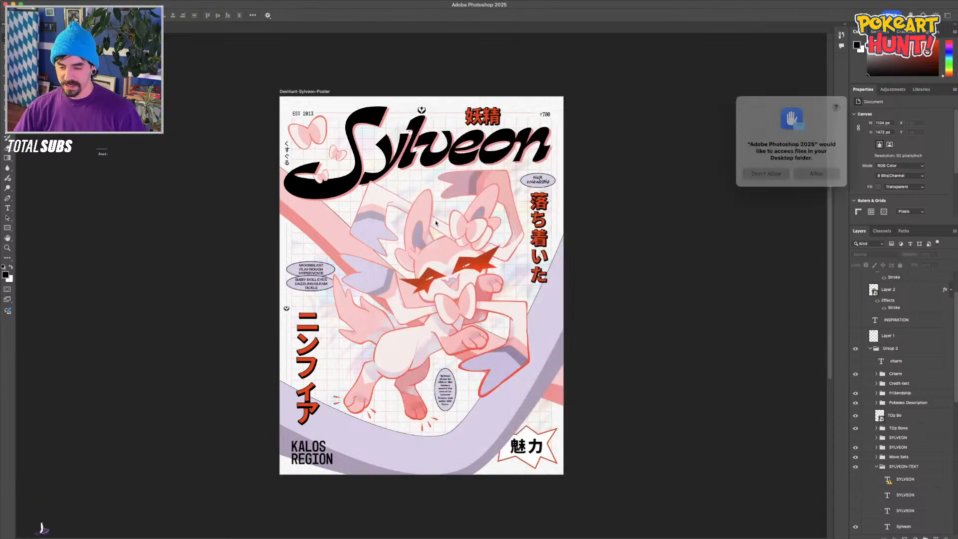
pyautogui.click(805, 173)
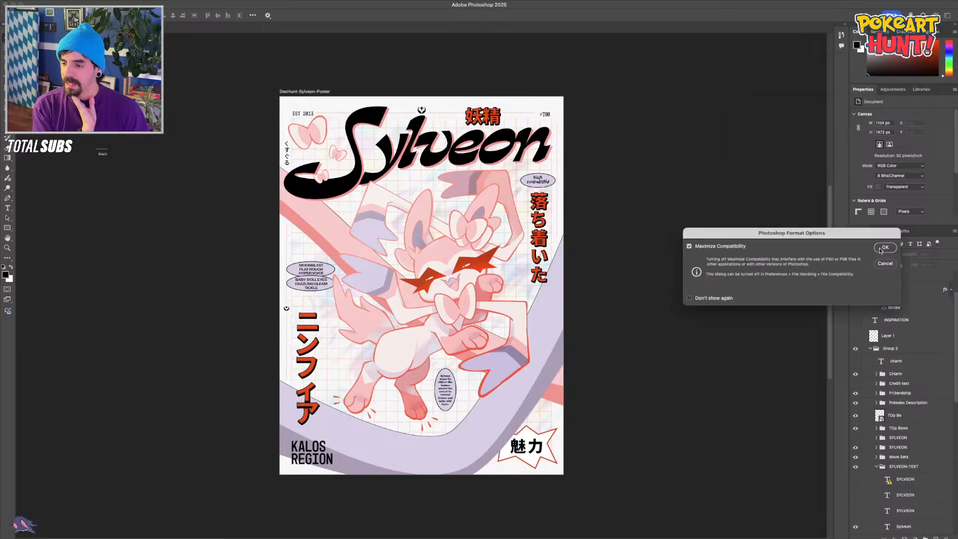
pyautogui.press('Return')
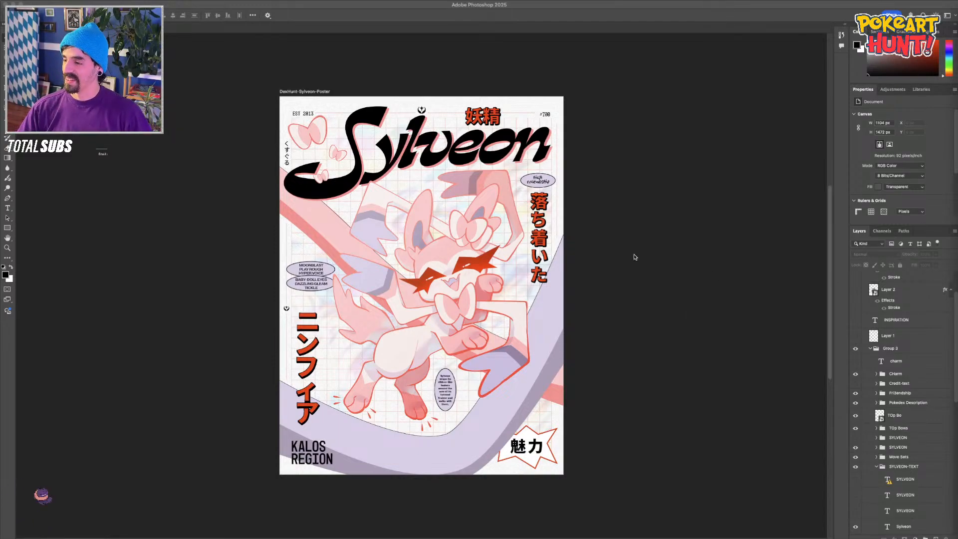
# Delete the Sylveon character artwork from the middle of the poster
pyautogui.hscroll(-3, 568, 227)
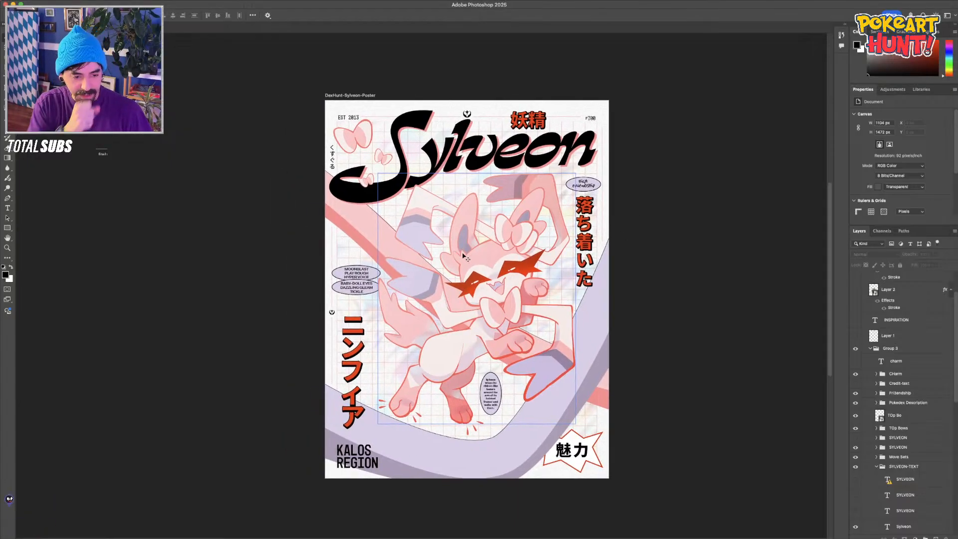
pyautogui.click(496, 269)
pyautogui.press('Delete')
# Fill the vertical Japanese text 落ち着いた on the poster's right side with black
pyautogui.click(585, 243)
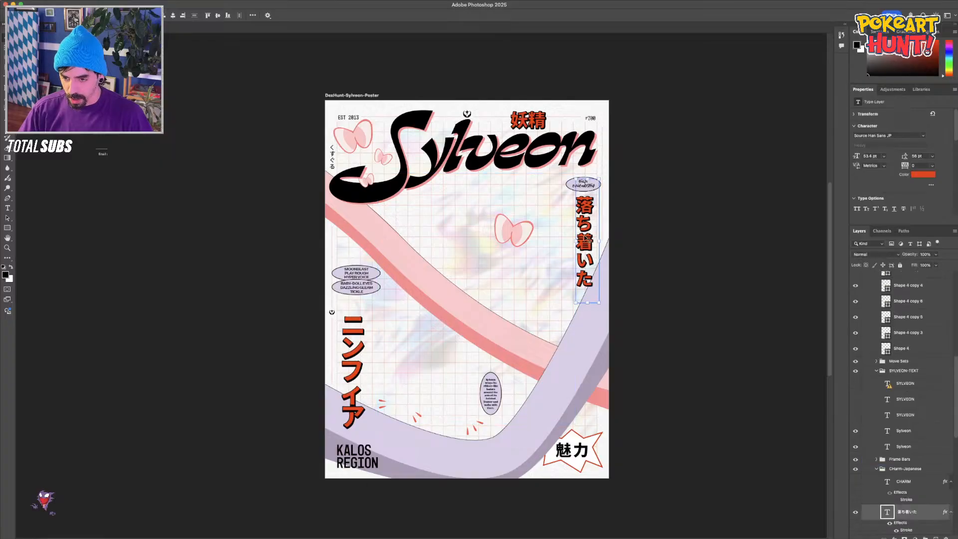
pyautogui.hotkey('alt', 'BackSpace')
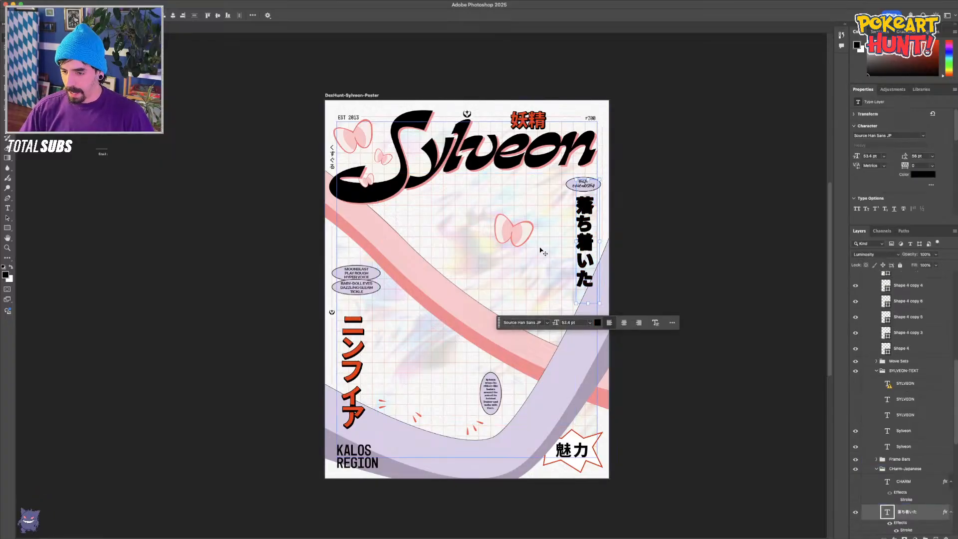
# Delete the pink bow in the poster's middle and the filled pink and purple ribbon shapes
pyautogui.click(517, 232)
pyautogui.press('Delete')
pyautogui.click(569, 384)
pyautogui.press('Delete')
pyautogui.click(431, 340)
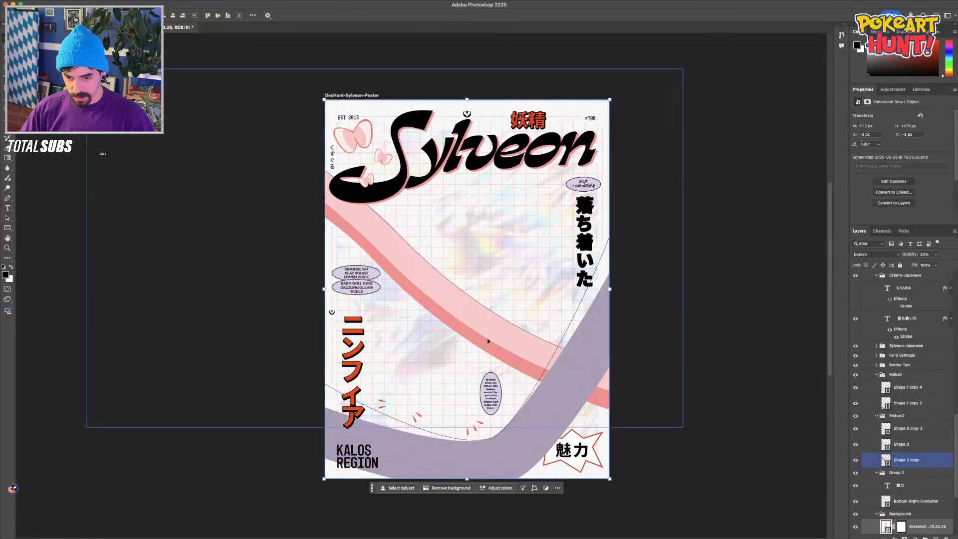
pyautogui.click(498, 338)
pyautogui.press('Delete')
pyautogui.click(573, 382)
pyautogui.press('Delete')
pyautogui.click(505, 351)
pyautogui.press('Delete')
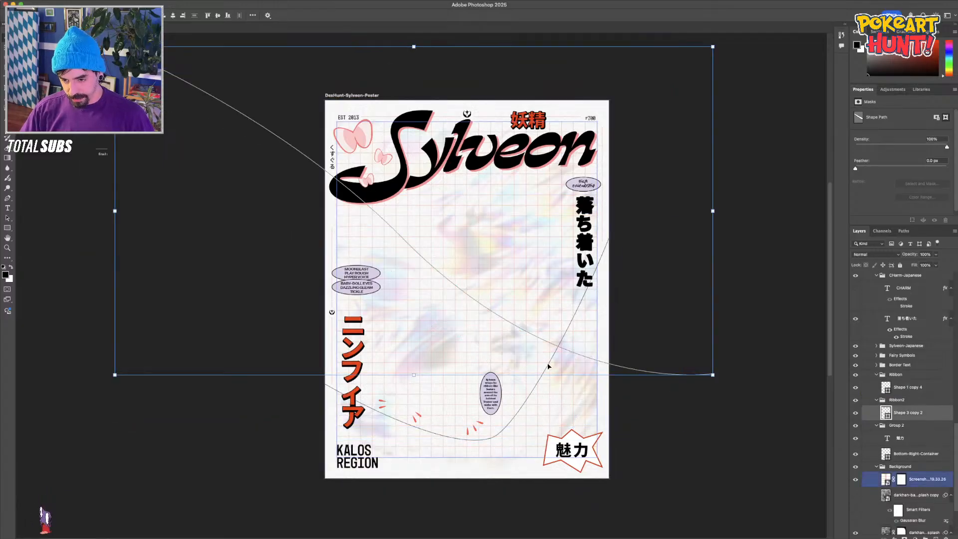
pyautogui.press('Delete')
pyautogui.press('super+space')
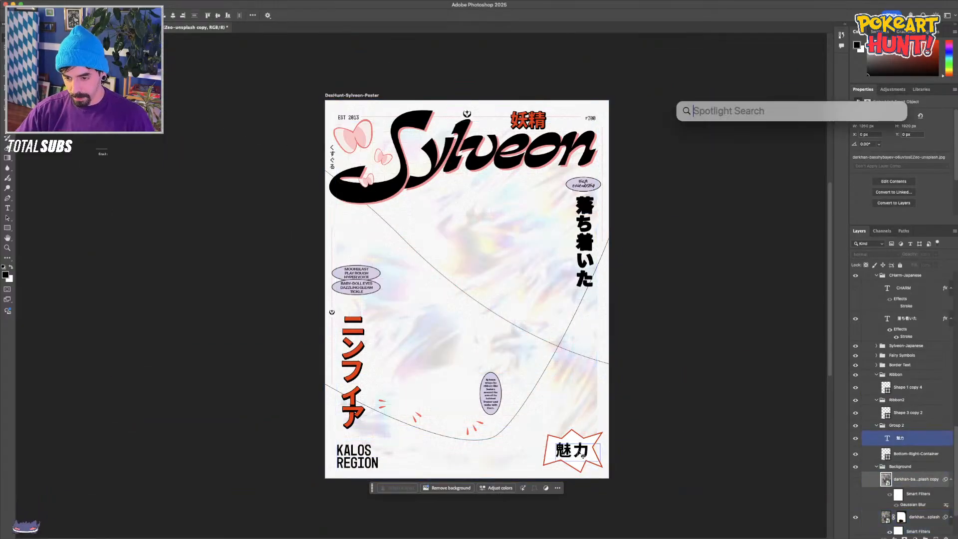
pyautogui.press('Escape')
pyautogui.press('super+z')
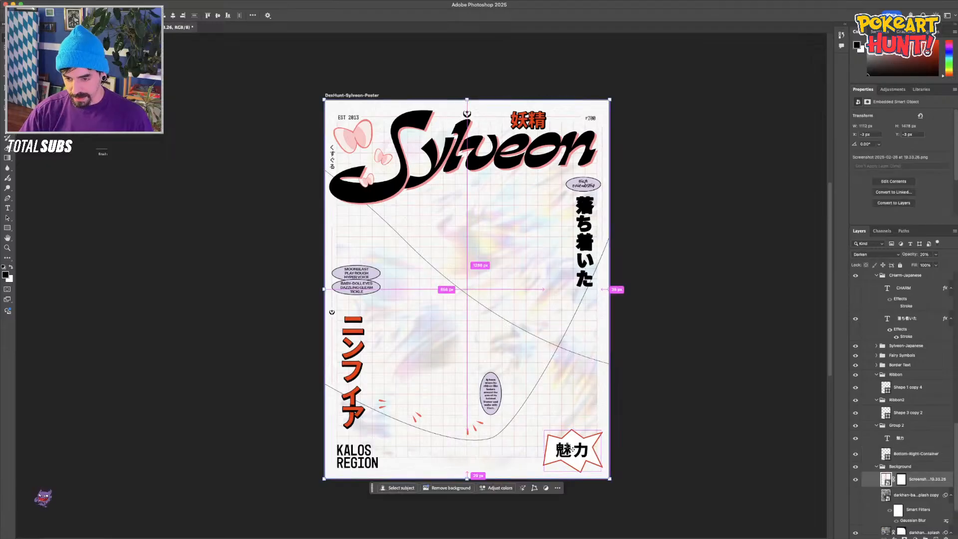
# Delete the 魅力 text with its red starburst container and the KALOS REGION text
pyautogui.click(567, 446)
pyautogui.press('Delete')
pyautogui.press('Delete')
pyautogui.click(358, 453)
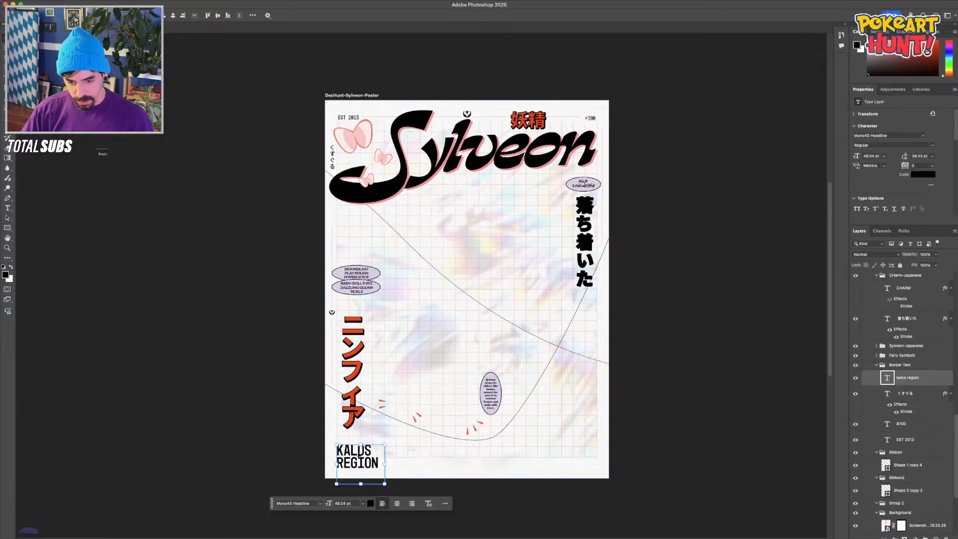
pyautogui.press('Delete')
# Restore the KALOS REGION text and delete the vertical ニンフィア text above it
pyautogui.click(360, 404)
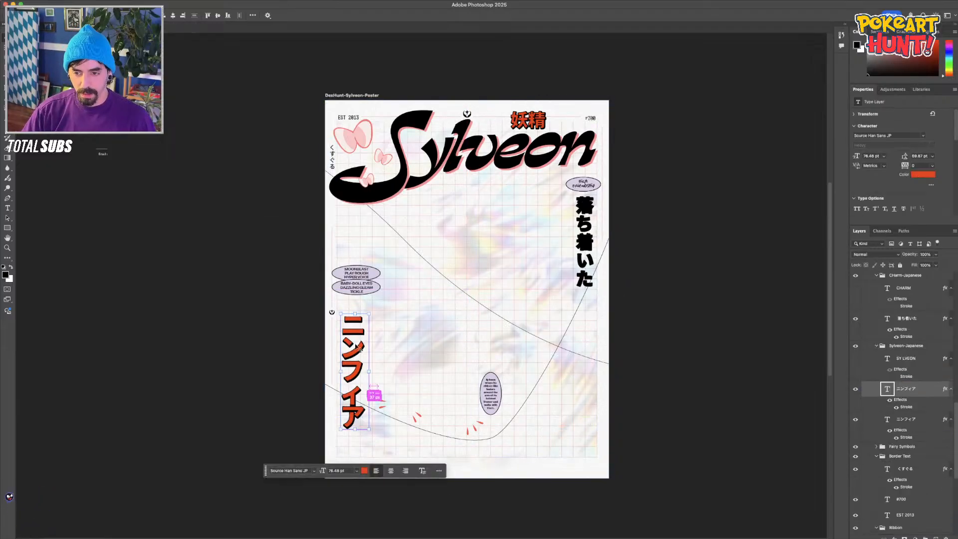
pyautogui.press('super+z')
pyautogui.press('super+z')
pyautogui.press('super+z')
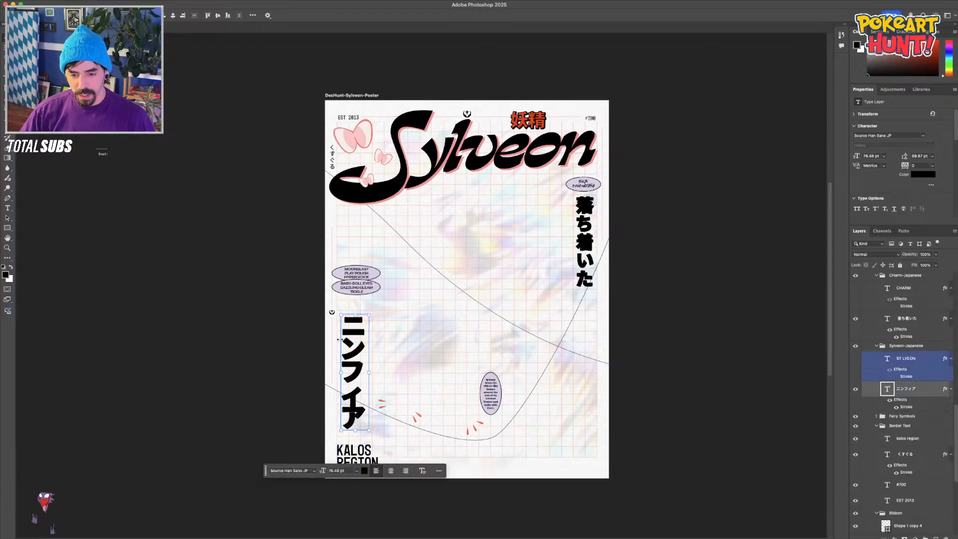
pyautogui.press('Delete')
# Delete the BABY-DOLL EYES move text and both purple move-set ovals, keeping the MOONBLAST text
pyautogui.click(360, 289)
pyautogui.press('Delete')
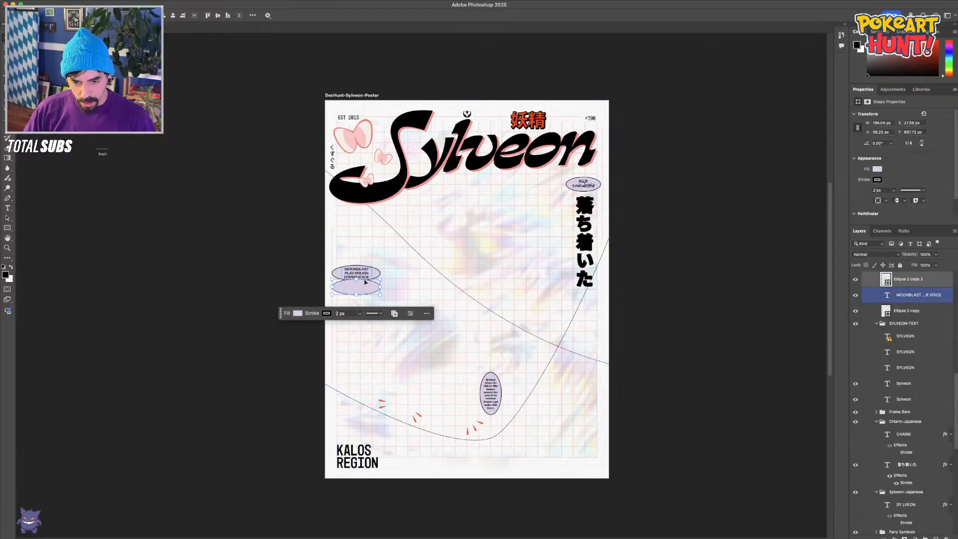
pyautogui.press('Delete')
pyautogui.click(340, 275)
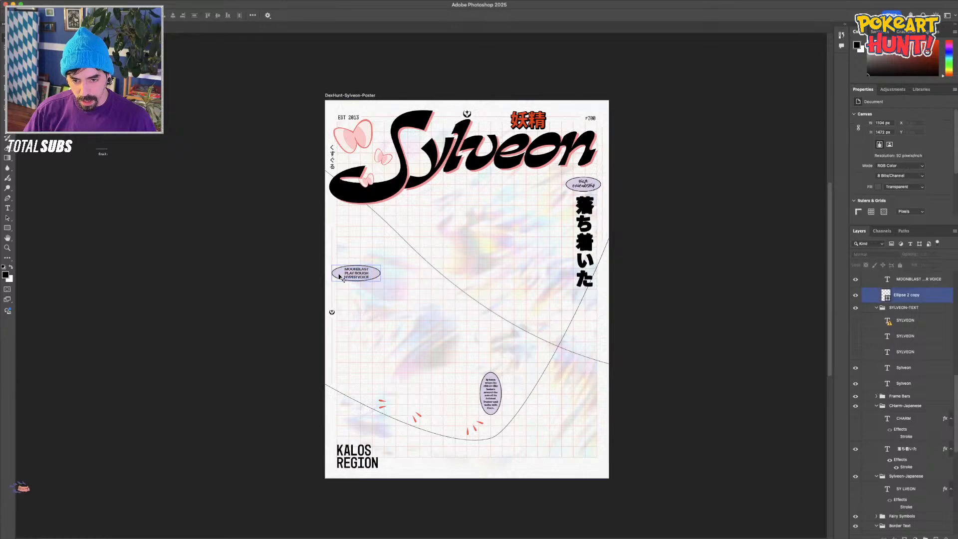
pyautogui.press('Delete')
# Move the small Sylveon description text toward the poster's left side and delete the purple oval behind it
pyautogui.click(484, 400)
pyautogui.moveTo(491, 392); pyautogui.dragTo(377, 374)
pyautogui.click(488, 394)
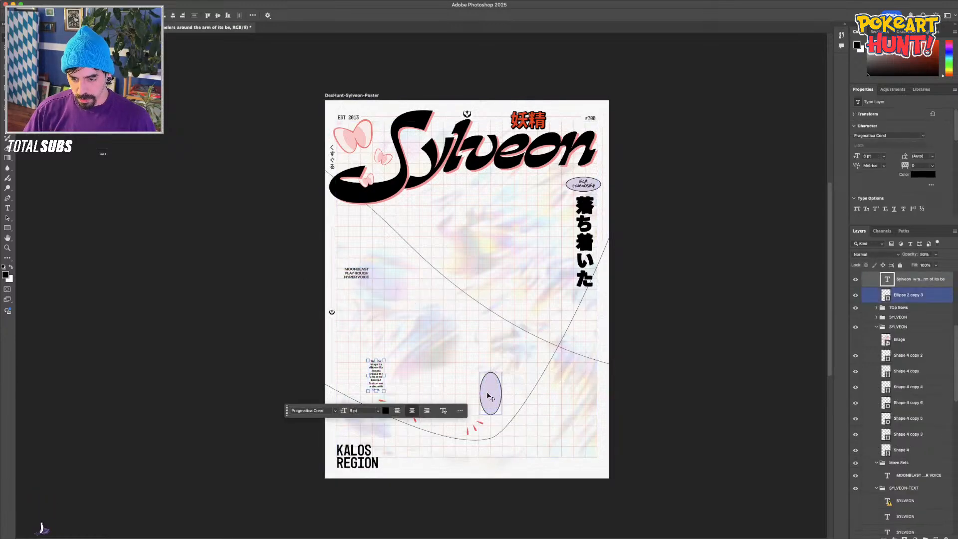
pyautogui.press('Delete')
pyautogui.press('super+plus')
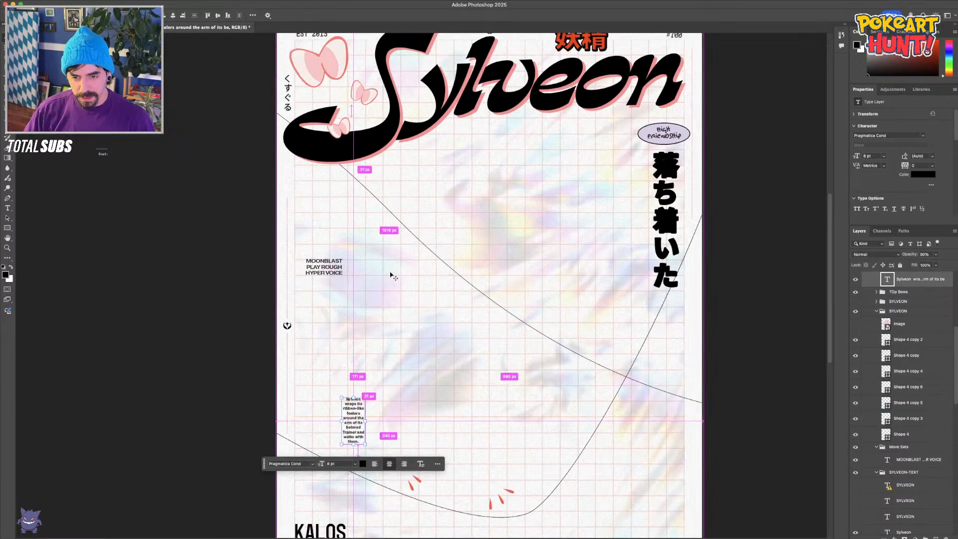
pyautogui.click(382, 207)
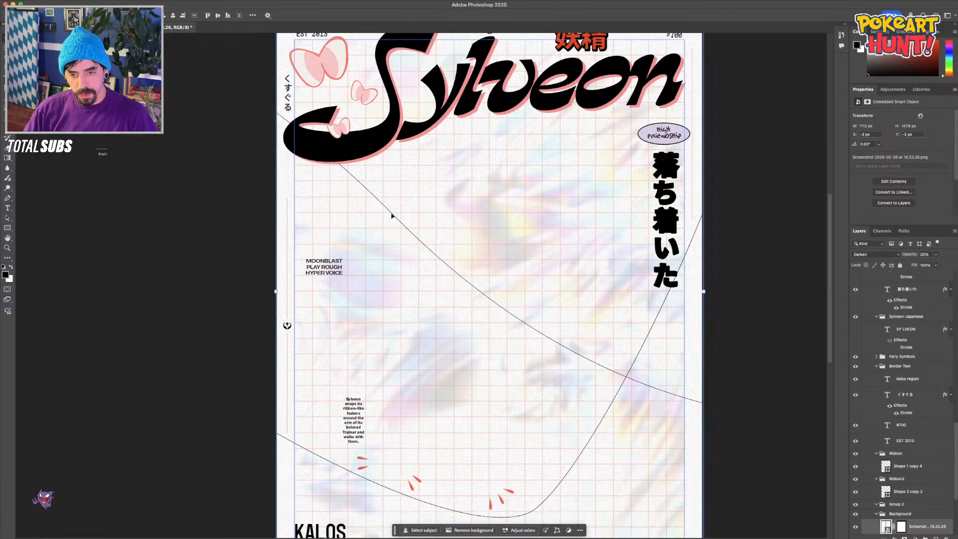
pyautogui.moveTo(391, 215); pyautogui.dragTo(638, 414)
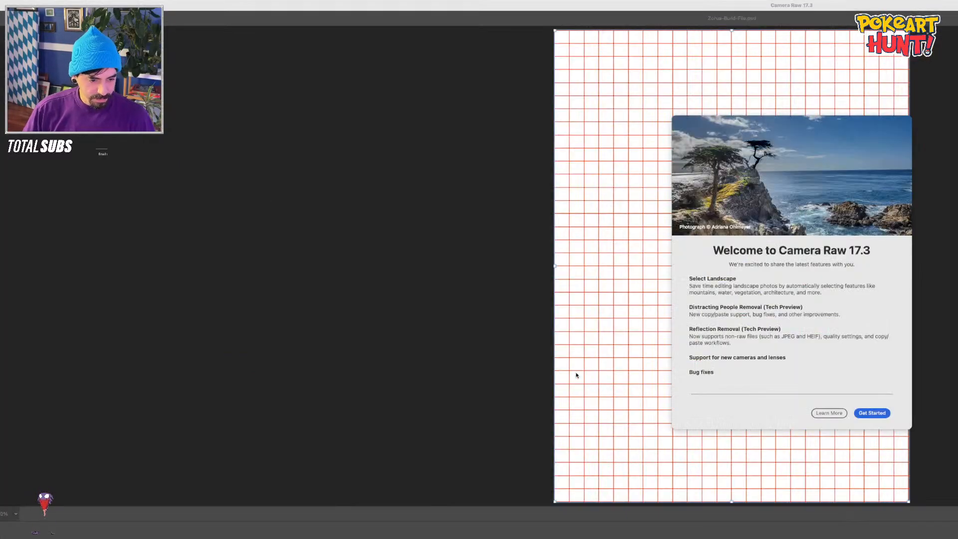
pyautogui.press('Return')
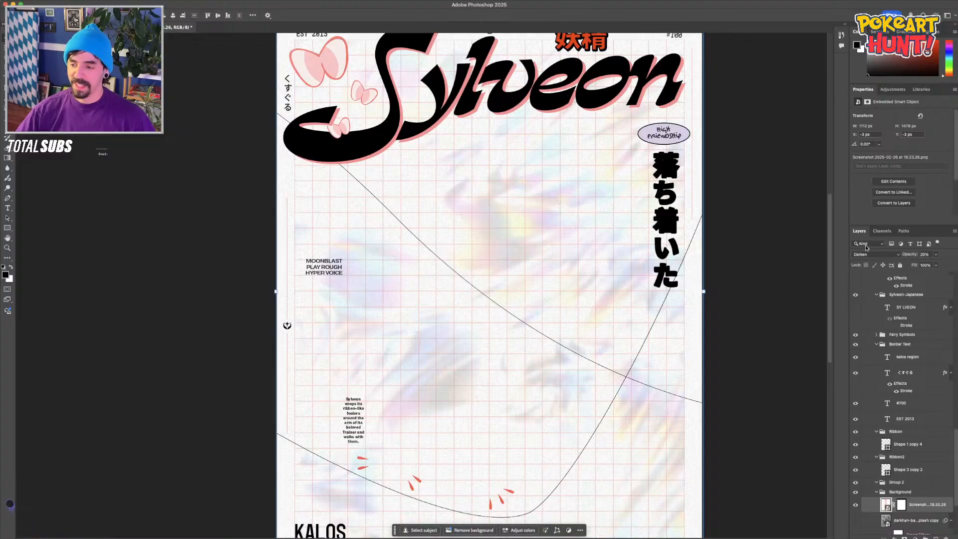
# Check the Ribbon layer group by toggling its visibility, and delete the group
pyautogui.click(907, 469)
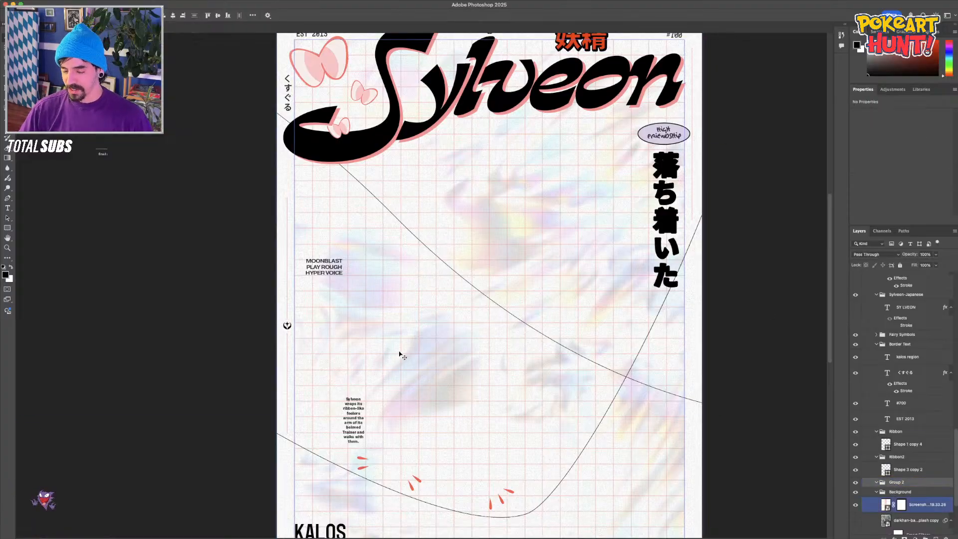
pyautogui.press('super+minus')
pyautogui.press('super+equal')
pyautogui.moveTo(576, 356); pyautogui.dragTo(567, 372)
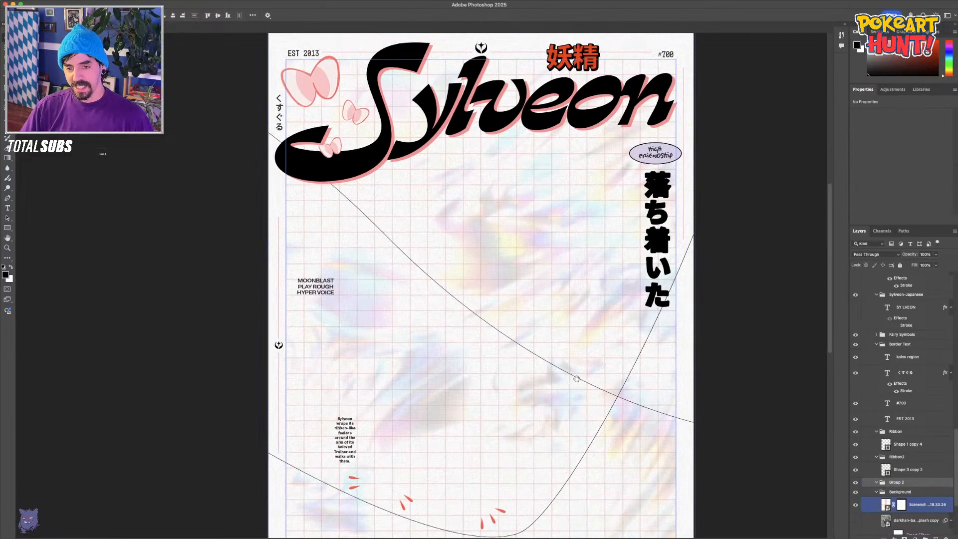
pyautogui.click(904, 443)
pyautogui.click(498, 372)
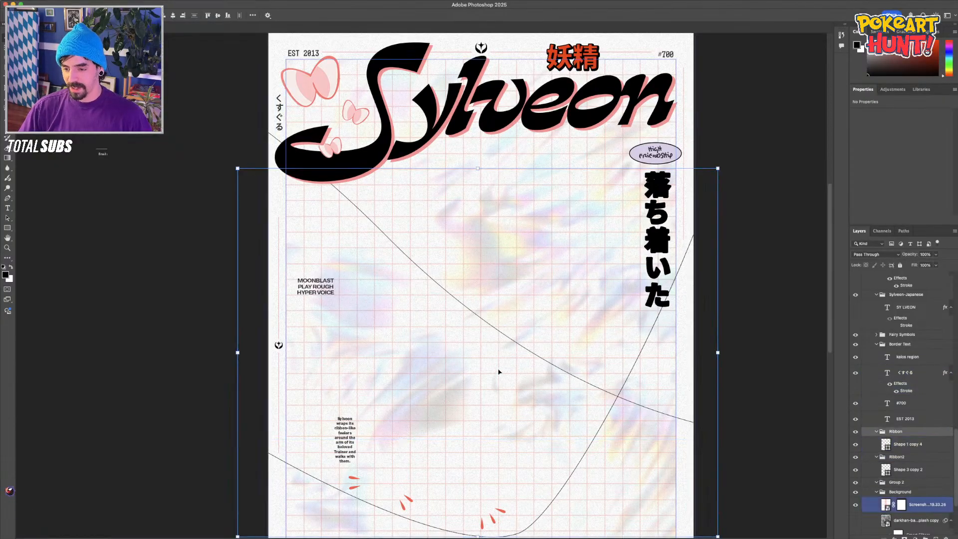
pyautogui.scroll(-3, 475, 306)
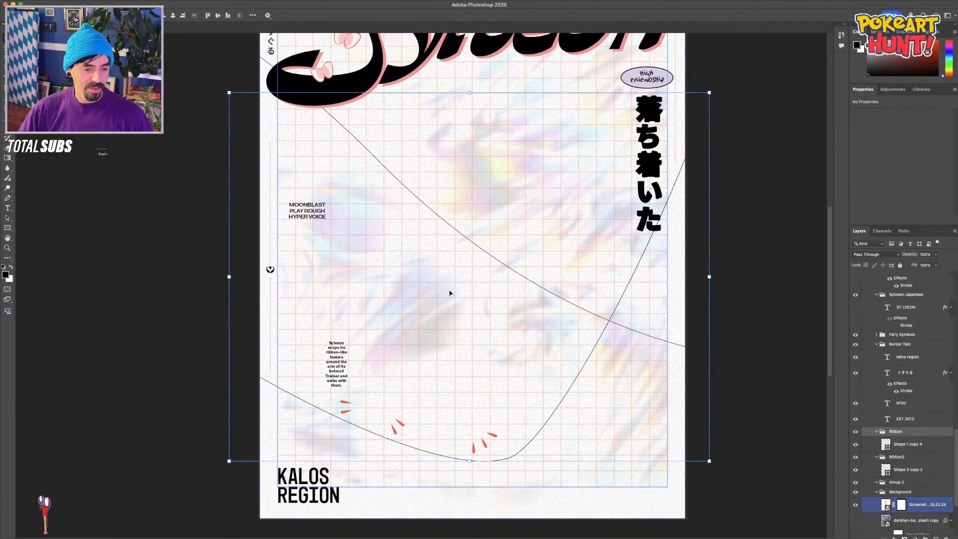
pyautogui.click(856, 431)
pyautogui.click(856, 432)
pyautogui.press('Delete')
# Check the Ribbon2 layer group by toggling its visibility, and delete the group
pyautogui.click(855, 433)
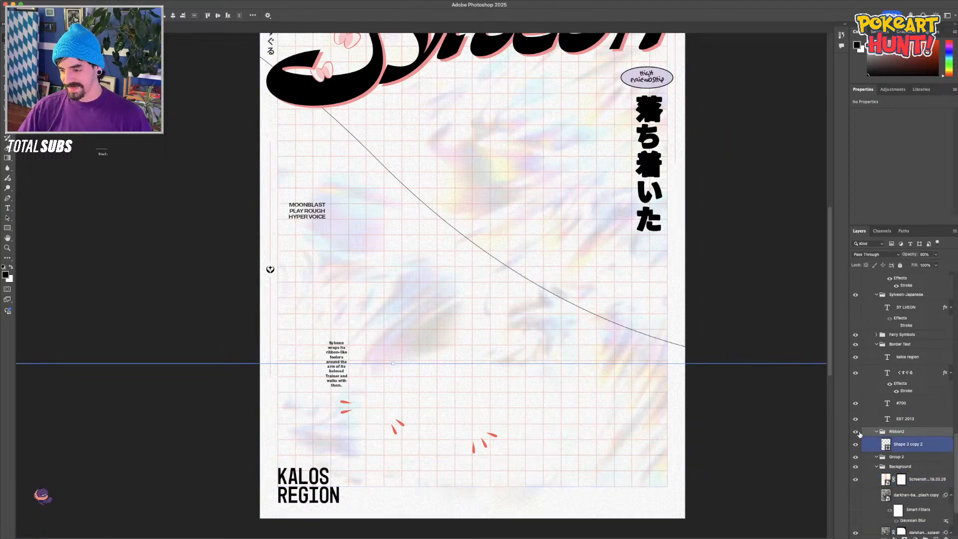
pyautogui.click(855, 433)
pyautogui.press('Delete')
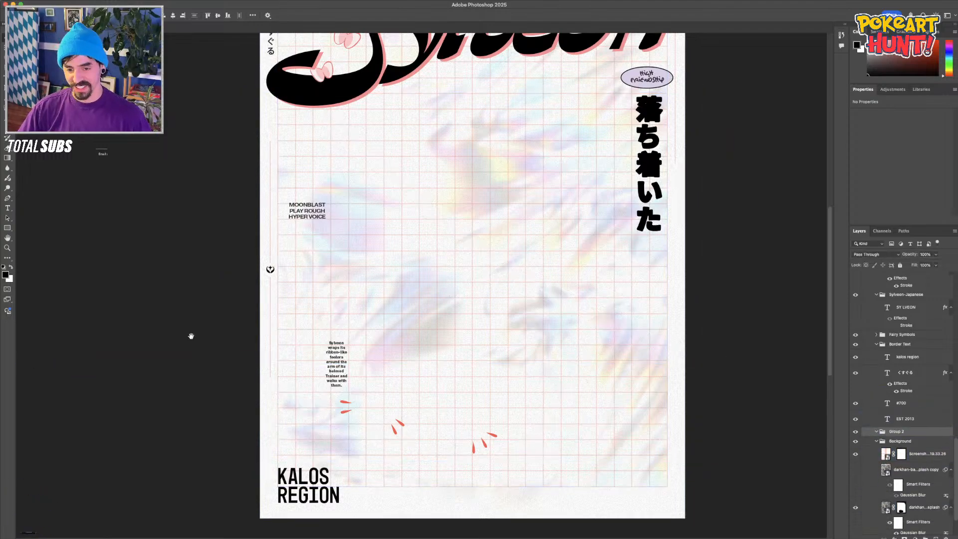
# Delete the small red accent marks above and beside the KALOS REGION text
pyautogui.scroll(2, 252, 359)
pyautogui.click(404, 451)
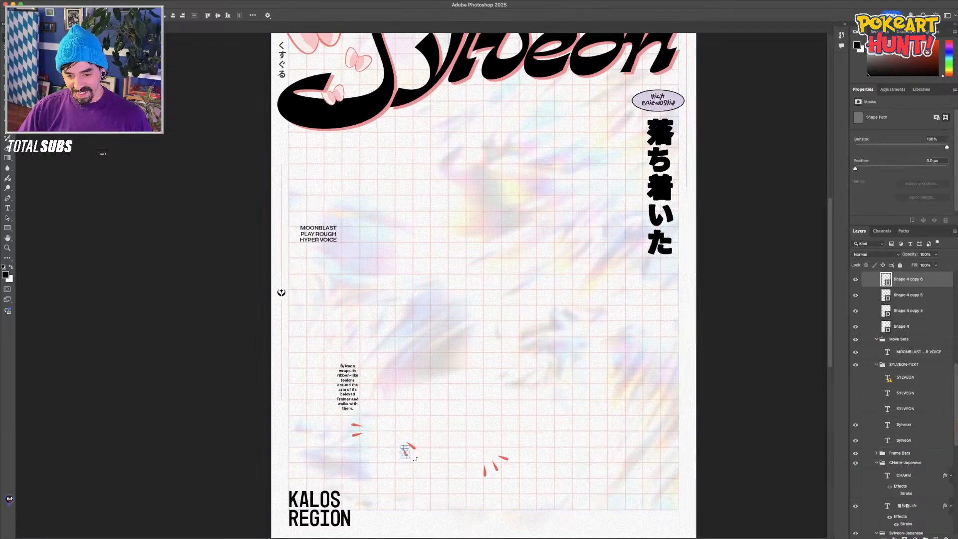
pyautogui.press('Delete')
pyautogui.scroll(-3, 468, 438)
pyautogui.press('super+=')
pyautogui.scroll(-3, 515, 239)
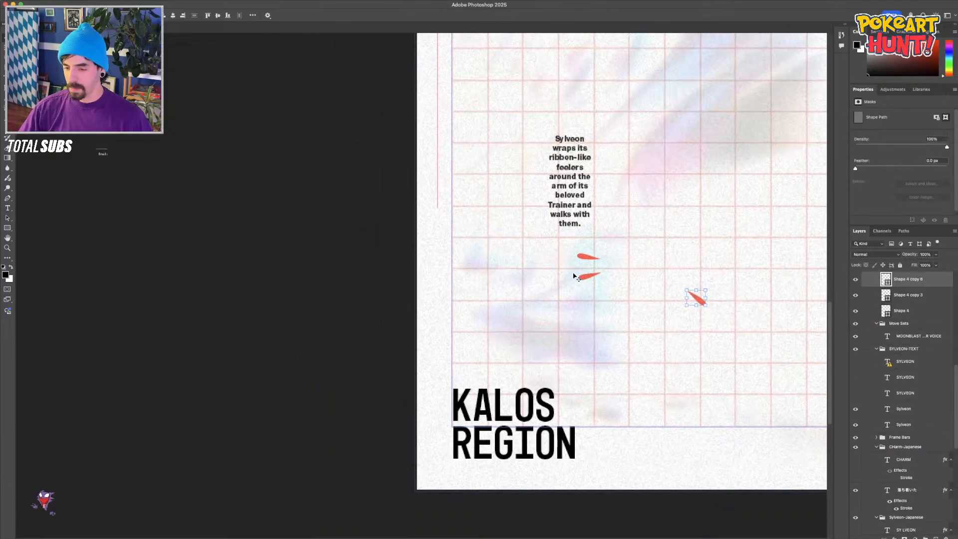
pyautogui.press('Delete')
pyautogui.press('Delete')
pyautogui.click(587, 278)
pyautogui.press('Delete')
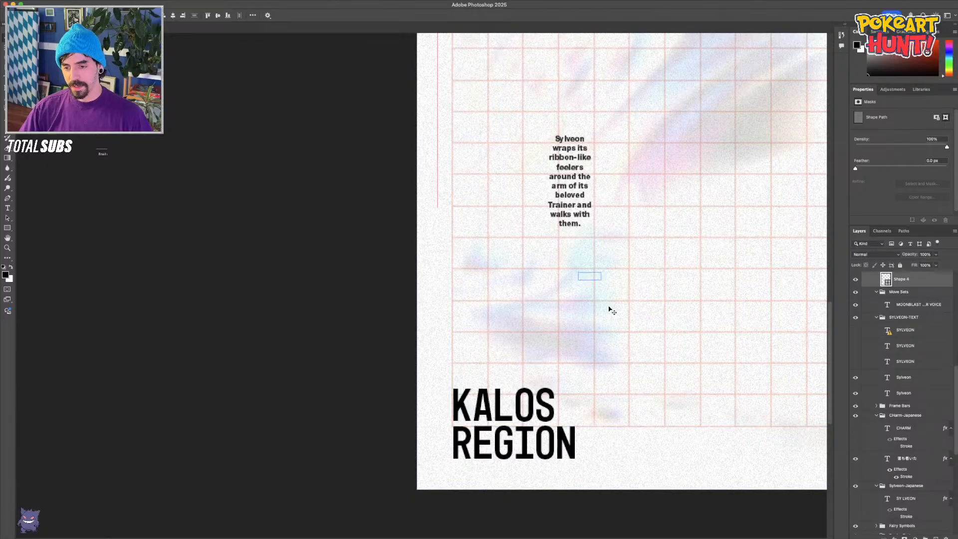
# Delete the remaining small red accent marks near the poster's lower center
pyautogui.moveTo(648, 349); pyautogui.dragTo(69, 346)
pyautogui.press('Delete')
pyautogui.press('Delete')
pyautogui.press('Delete')
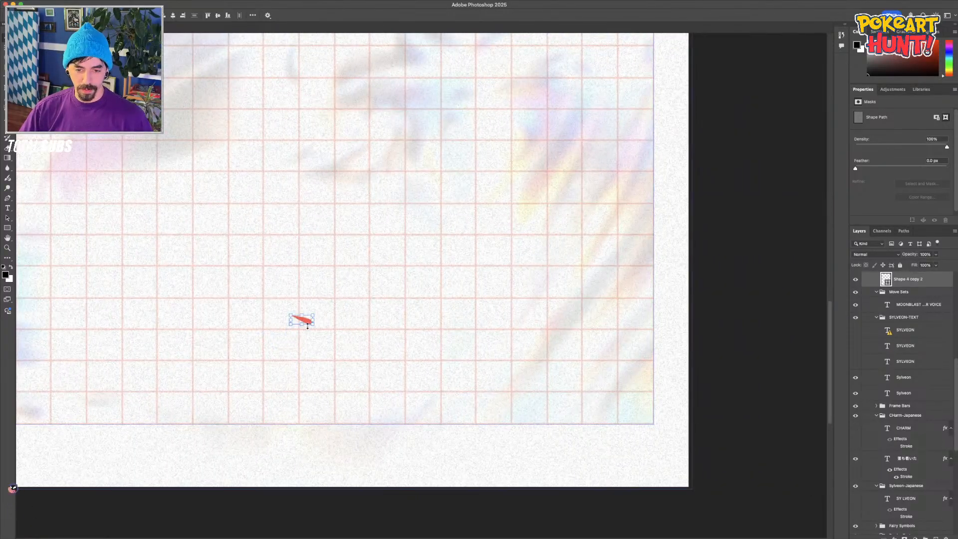
# Delete the large pink bow and the medium pink bow beside the Sylveon title
pyautogui.press('super+minus')
pyautogui.press('super+minus')
pyautogui.press('super+minus')
pyautogui.moveTo(267, 178); pyautogui.dragTo(354, 248)
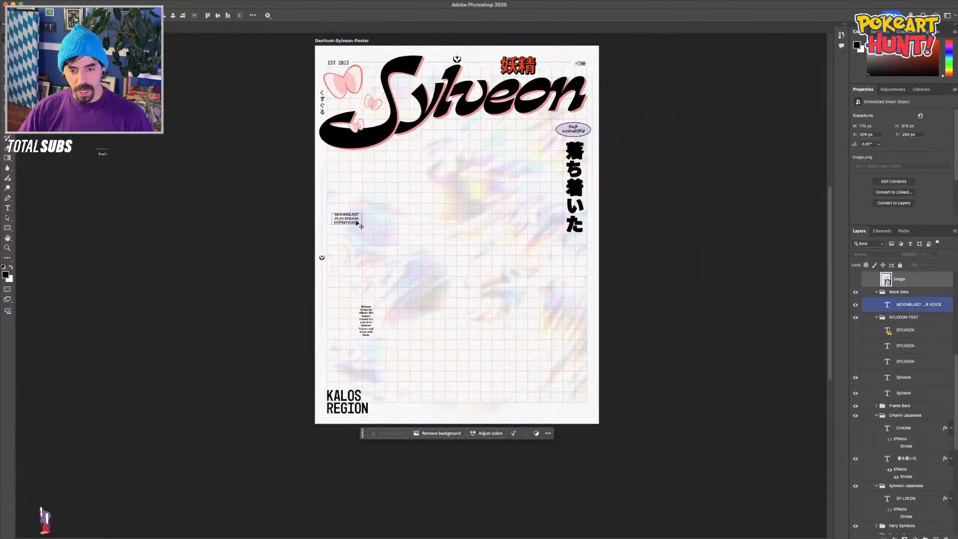
pyautogui.moveTo(384, 182); pyautogui.dragTo(413, 283)
pyautogui.press('super+plus')
pyautogui.scroll(3, 402, 225)
pyautogui.click(355, 227)
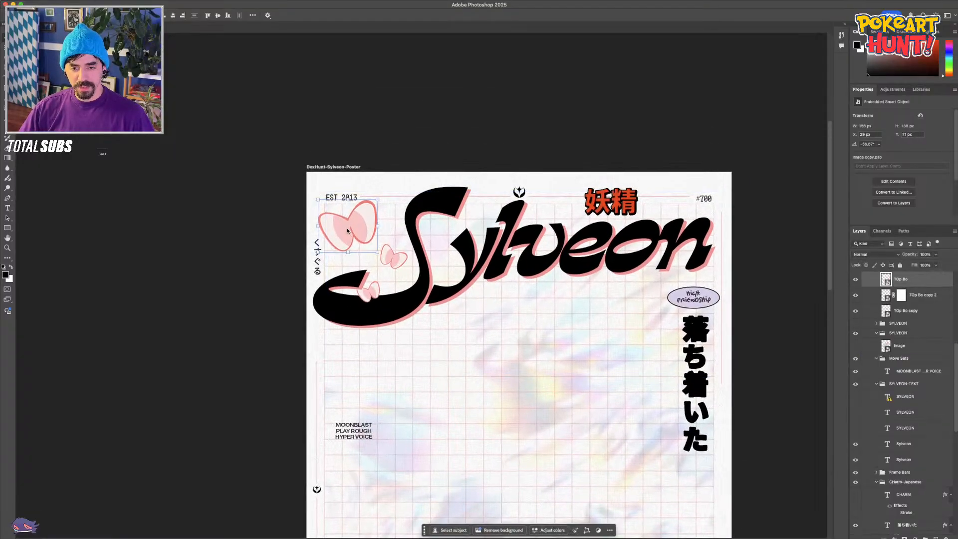
pyautogui.press('Delete')
pyautogui.click(385, 254)
pyautogui.press('Delete')
# Delete the black Sylveon title layer, keeping the pink copy beneath it
pyautogui.click(378, 267)
pyautogui.doubleClick(378, 268)
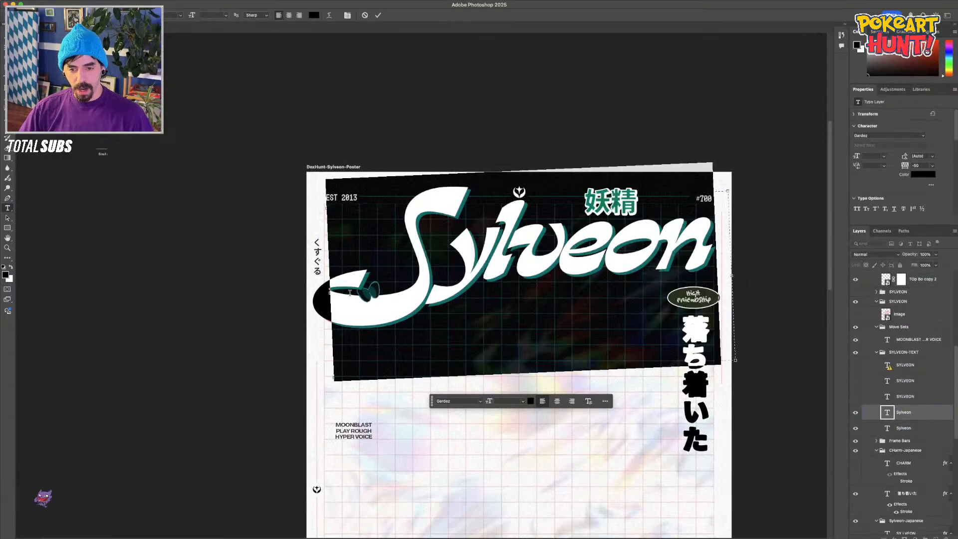
pyautogui.press('BackSpace')
pyautogui.press('Escape')
pyautogui.press('Delete')
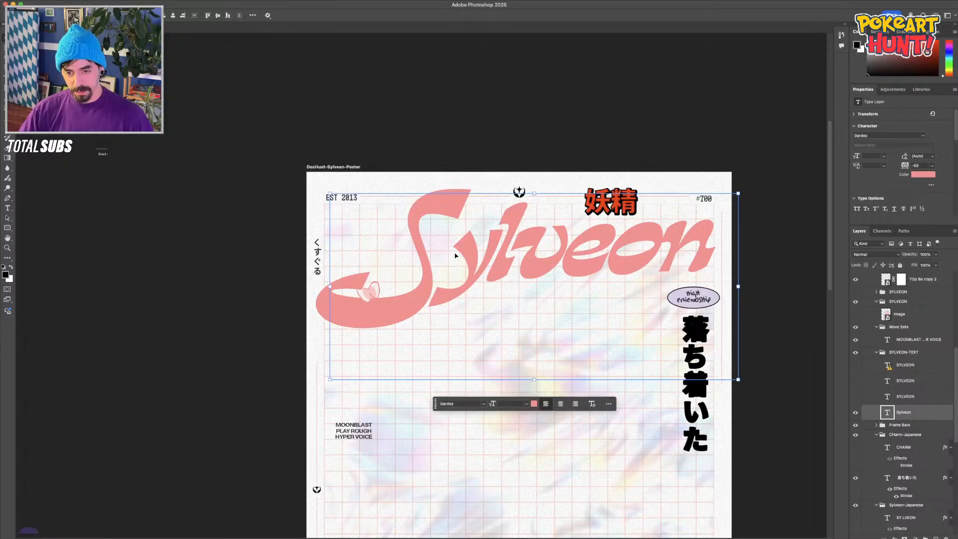
# Delete the three hidden SYLVEON text layers from the SYLVEON-TEXT group
pyautogui.click(896, 396)
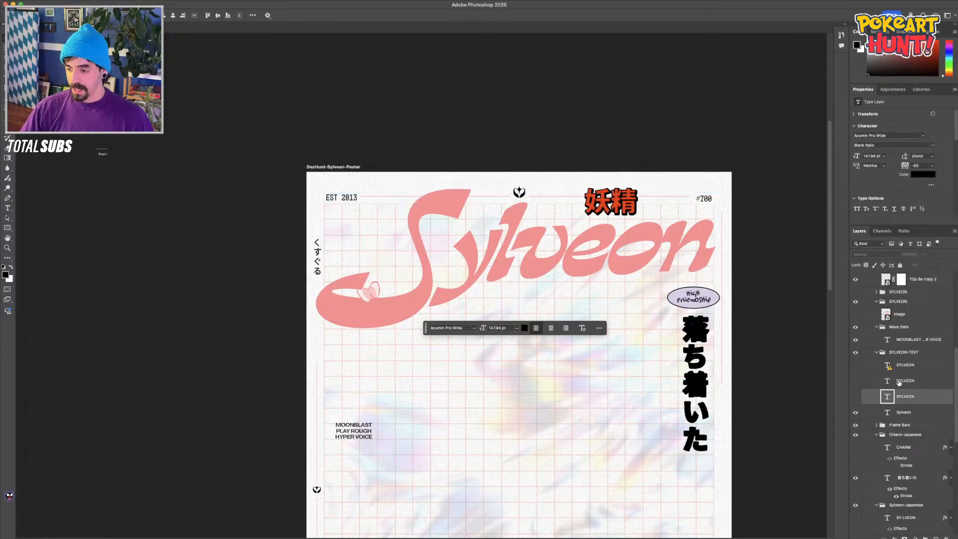
pyautogui.press('Delete')
pyautogui.click(892, 381)
pyautogui.press('Delete')
pyautogui.click(884, 367)
pyautogui.press('Delete')
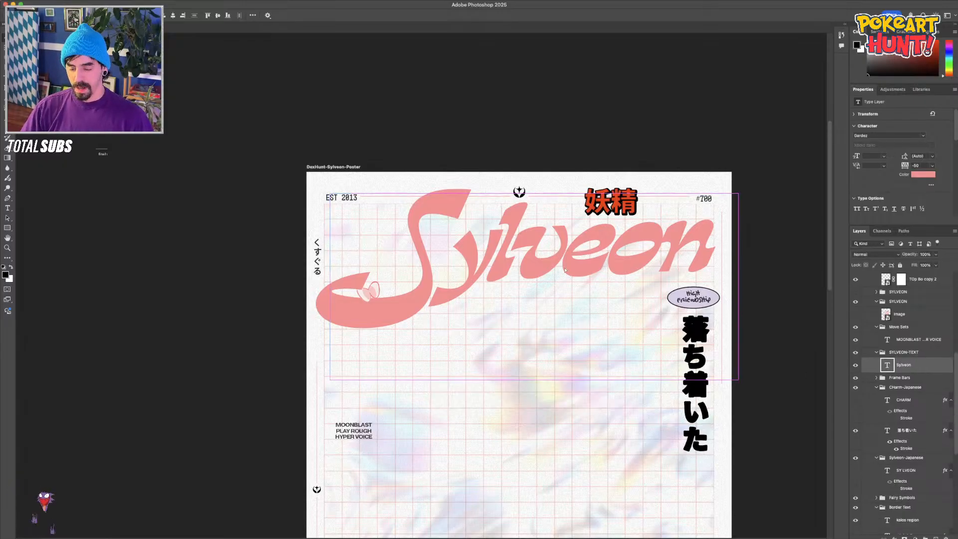
# Move the pink Sylveon title slightly down and delete the orange 妖精 text above it
pyautogui.moveTo(600, 252); pyautogui.dragTo(602, 288)
pyautogui.click(622, 208)
pyautogui.press('Delete')
# Delete both fairy symbols from the poster's border and the vertical くすぐる text at the left edge
pyautogui.click(705, 200)
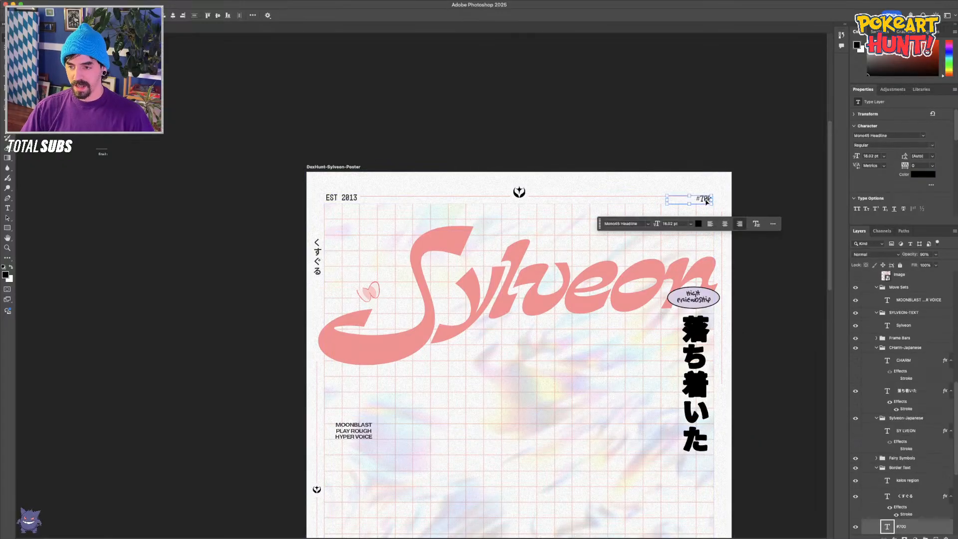
pyautogui.click(519, 192)
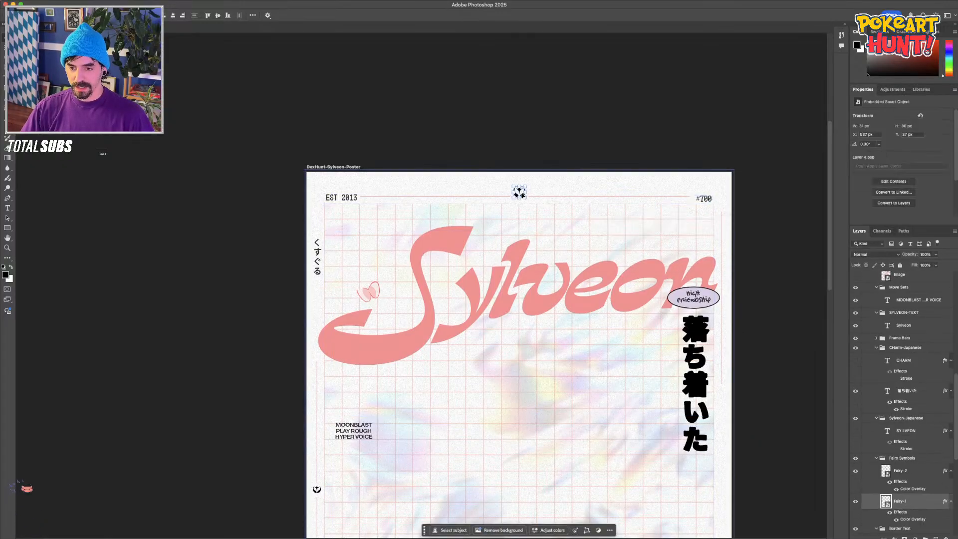
pyautogui.press('Delete')
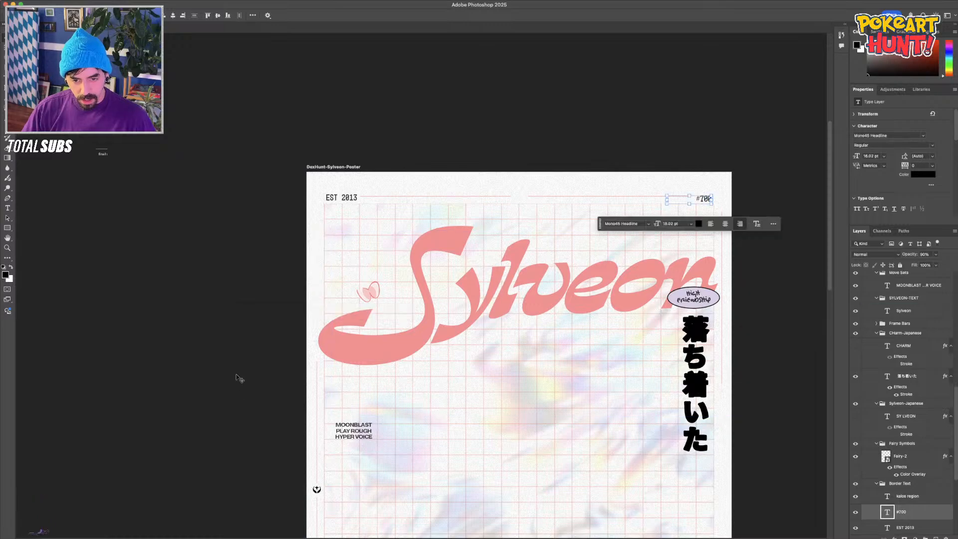
pyautogui.scroll(-8, 259, 299)
pyautogui.click(342, 288)
pyautogui.press('Delete')
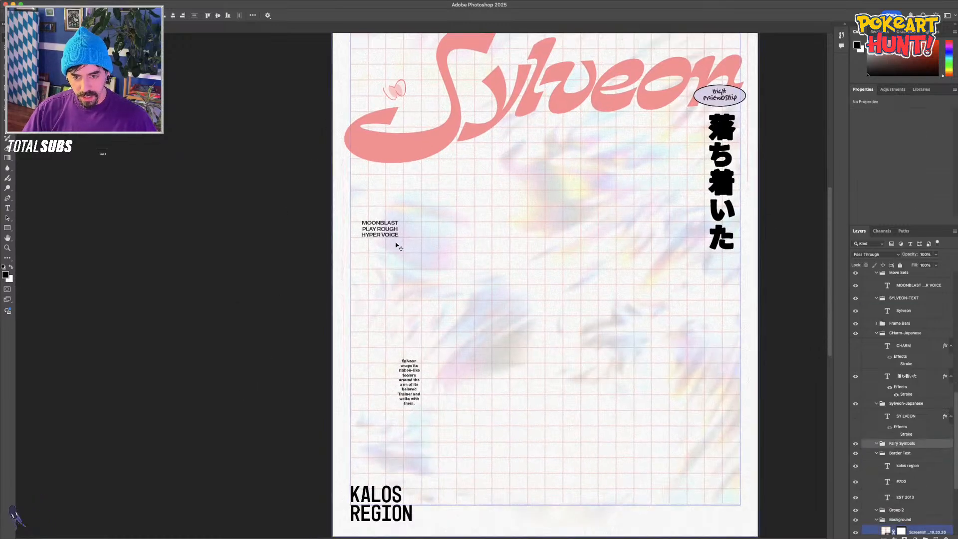
# Delete the upper vertical frame line along the poster's left border
pyautogui.scroll(5, 348, 294)
pyautogui.click(343, 298)
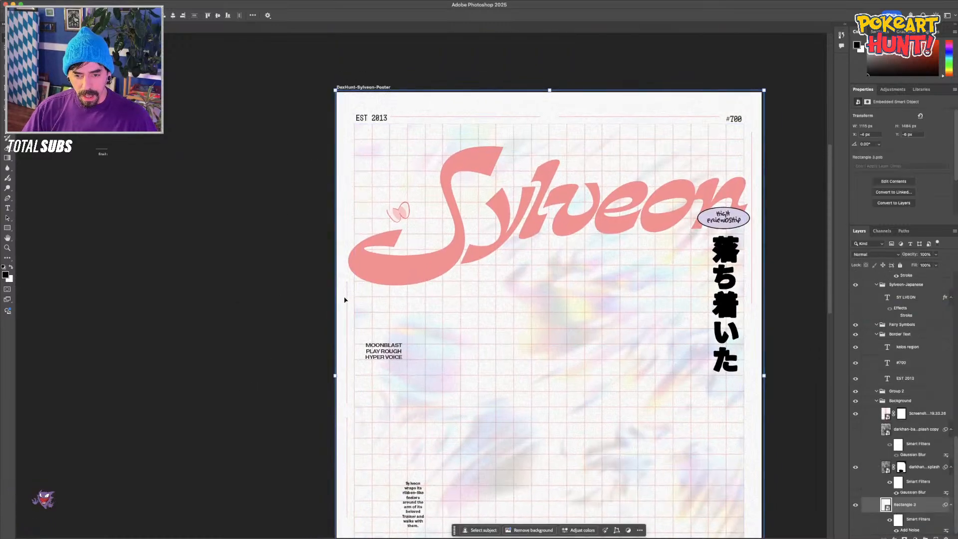
pyautogui.click(347, 297)
pyautogui.press('super+t')
pyautogui.moveTo(293, 341); pyautogui.dragTo(324, 267)
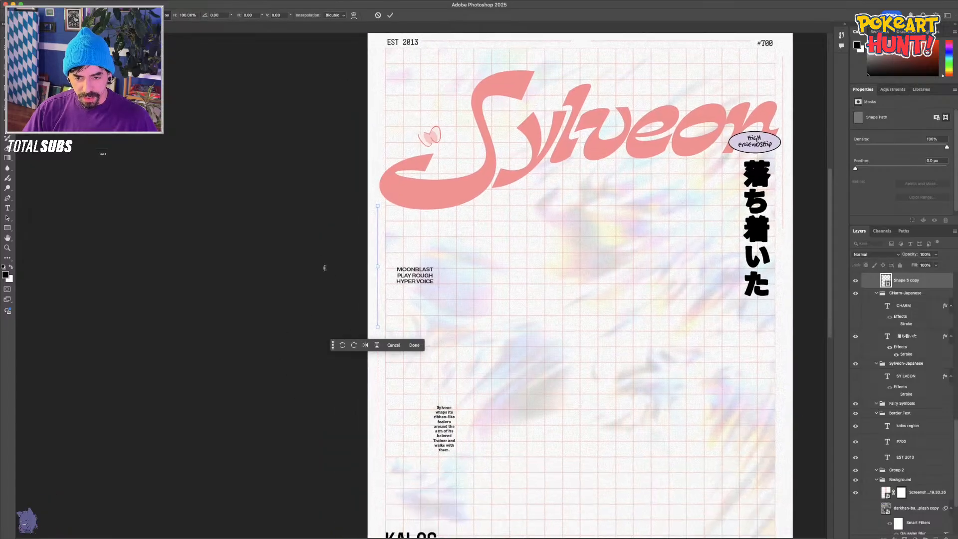
pyautogui.press('Return')
pyautogui.press('Delete')
# Delete the remaining lower vertical frame line along the poster's left border
pyautogui.click(380, 346)
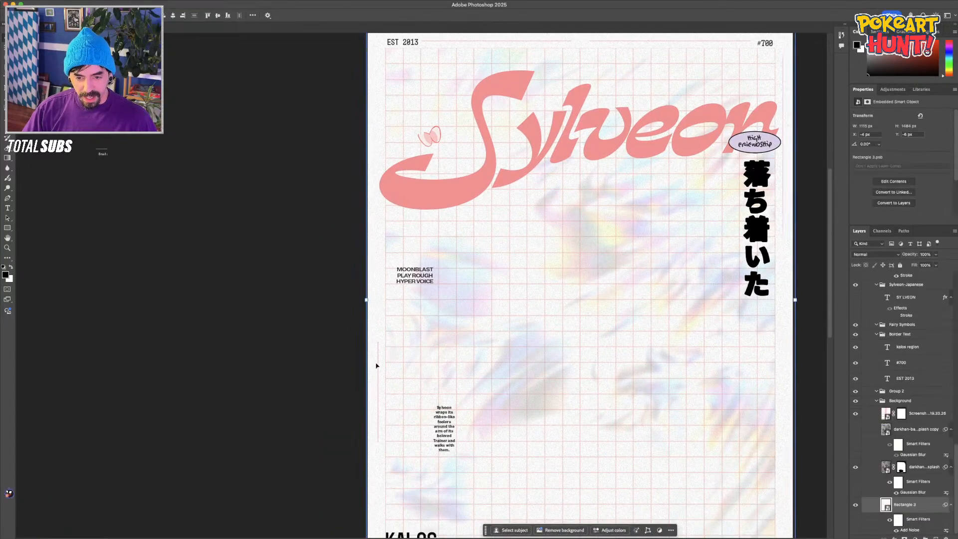
pyautogui.click(376, 366)
pyautogui.click(324, 331)
pyautogui.moveTo(300, 384); pyautogui.dragTo(345, 296)
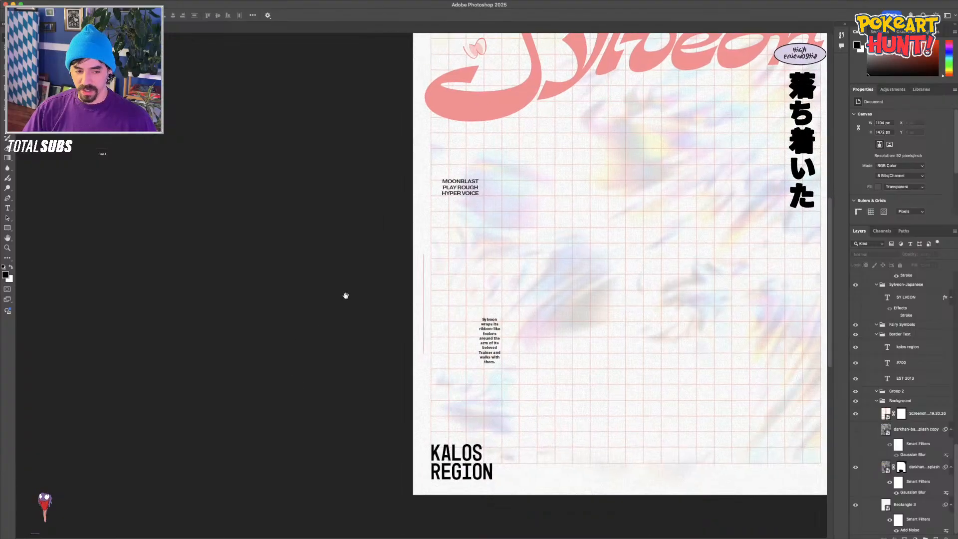
pyautogui.press('super+plus')
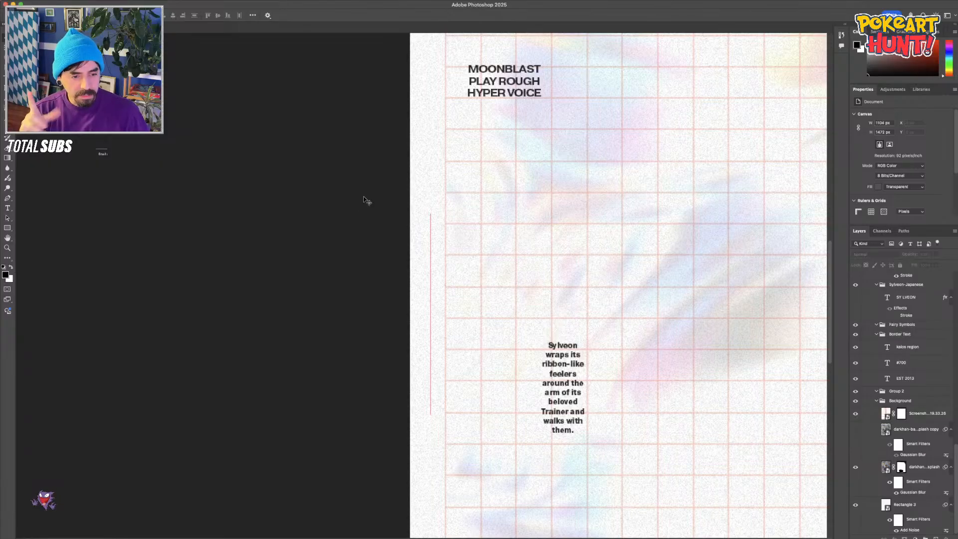
pyautogui.click(479, 223)
pyautogui.click(430, 225)
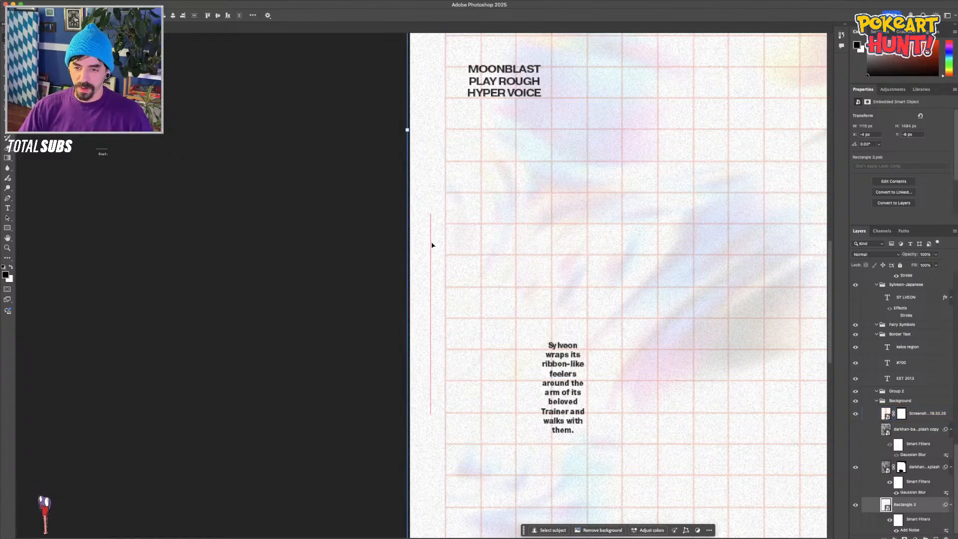
pyautogui.click(430, 247)
pyautogui.press('BackSpace')
pyautogui.moveTo(417, 521); pyautogui.dragTo(399, 253)
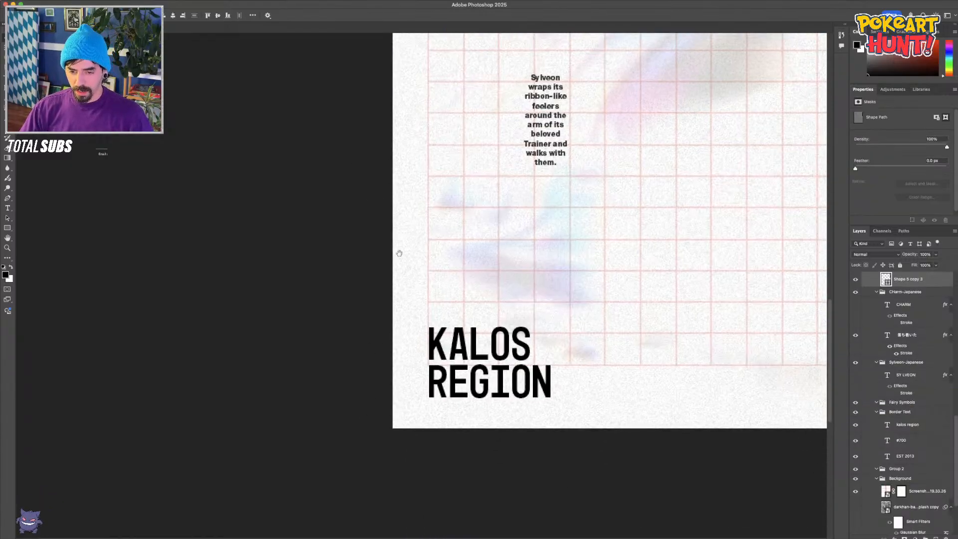
pyautogui.scroll(-6, 500, 267)
pyautogui.rightClick(549, 292)
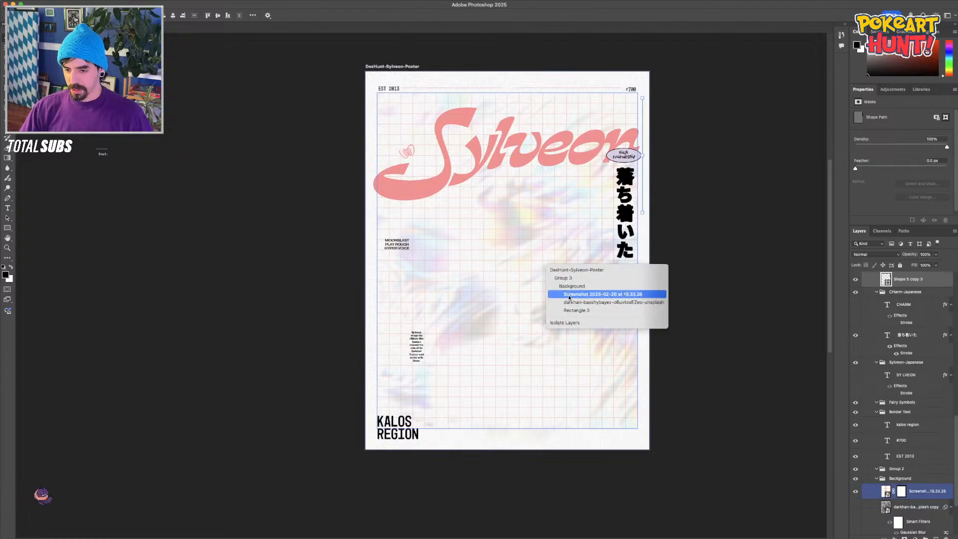
pyautogui.click(571, 301)
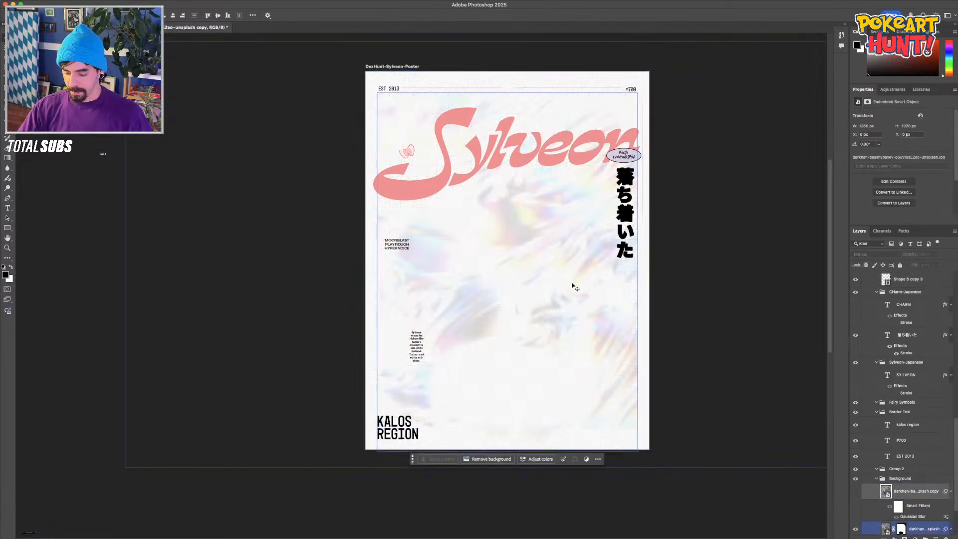
pyautogui.press('super+z')
# Delete the hidden and the visible blurred unsplash texture layers from the Background group, keeping the grid
pyautogui.click(873, 506)
pyautogui.press('BackSpace')
pyautogui.scroll(5, 896, 473)
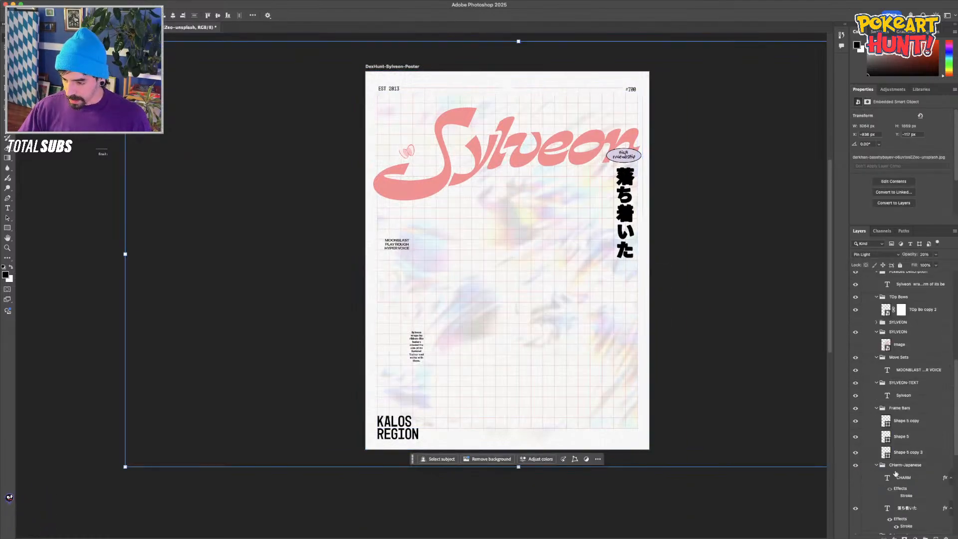
pyautogui.scroll(-8, 895, 473)
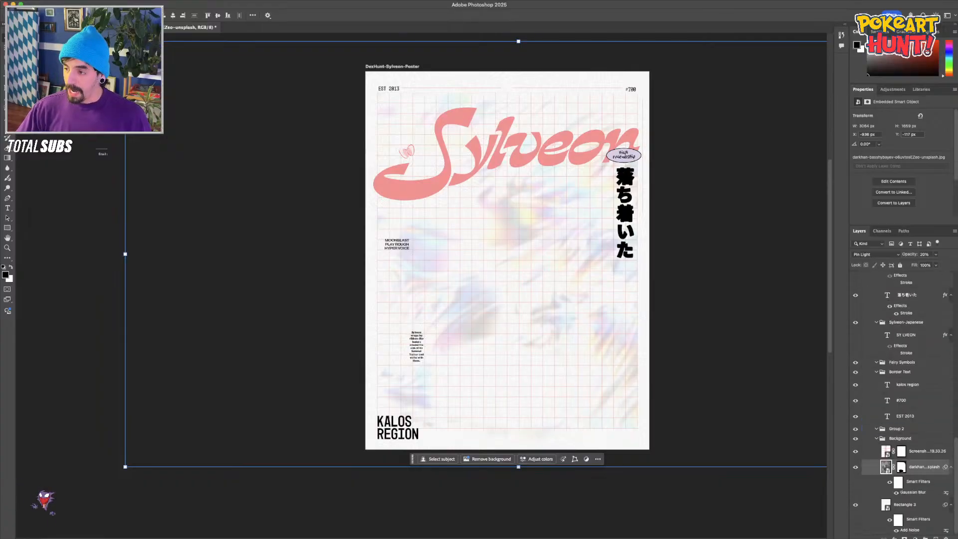
pyautogui.press('BackSpace')
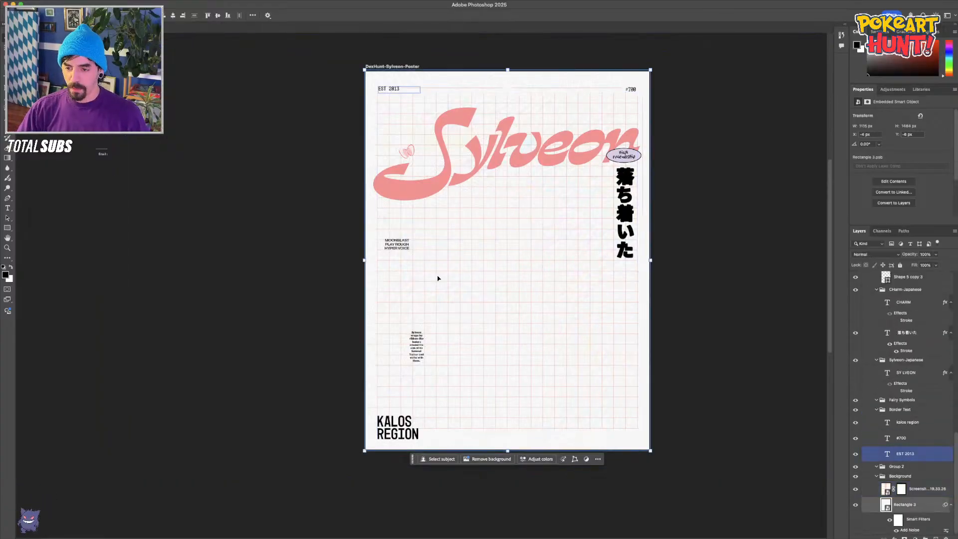
pyautogui.click(177, 276)
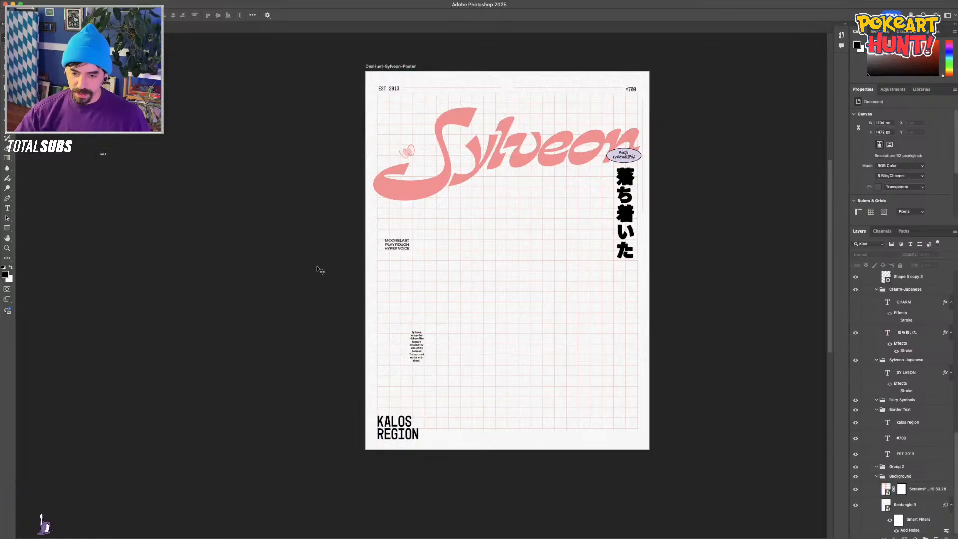
# Move the High Friendship text off its badge to above the title's end and delete the purple ellipse
pyautogui.click(569, 155)
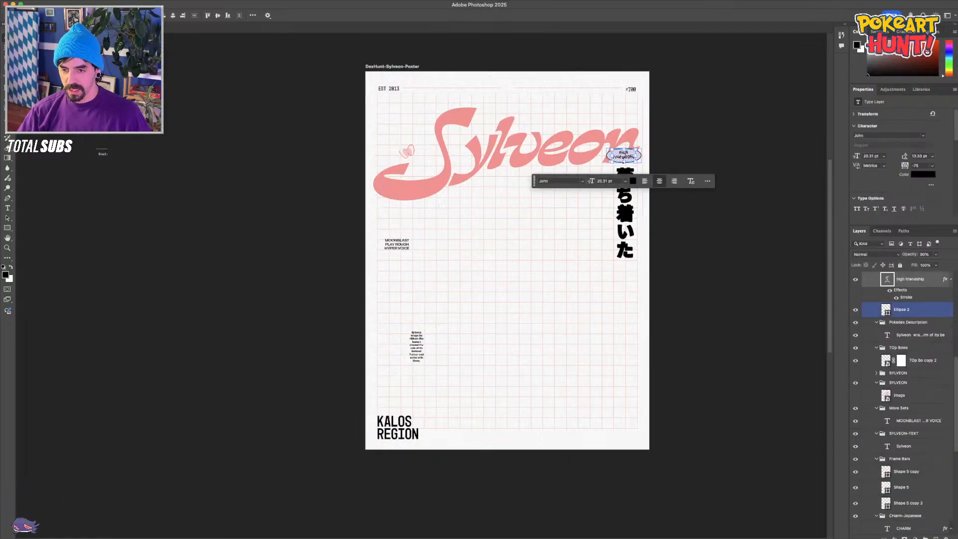
pyautogui.moveTo(570, 154); pyautogui.dragTo(497, 323)
pyautogui.press('super+equal')
pyautogui.press('super+equal')
pyautogui.press('super+equal')
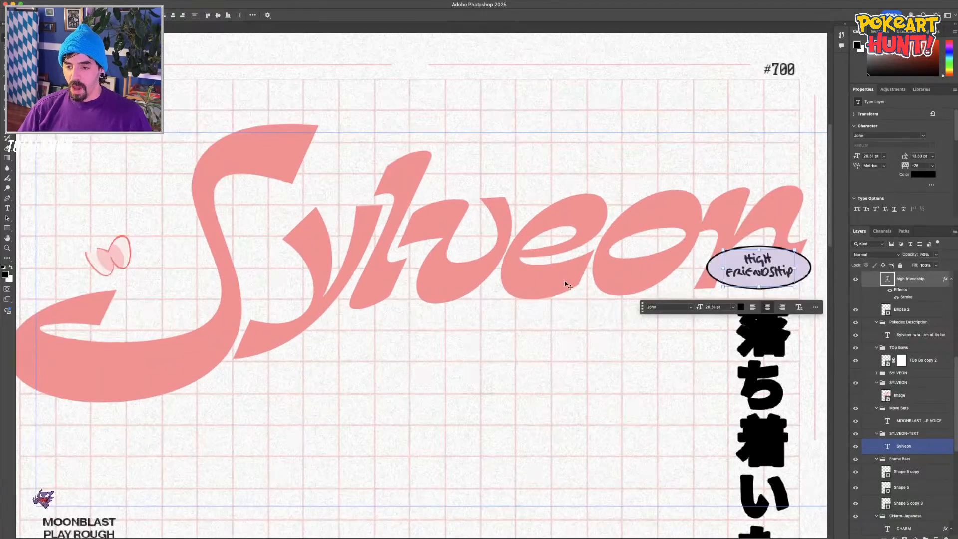
pyautogui.moveTo(762, 264); pyautogui.dragTo(685, 122)
pyautogui.click(744, 268)
pyautogui.press('BackSpace')
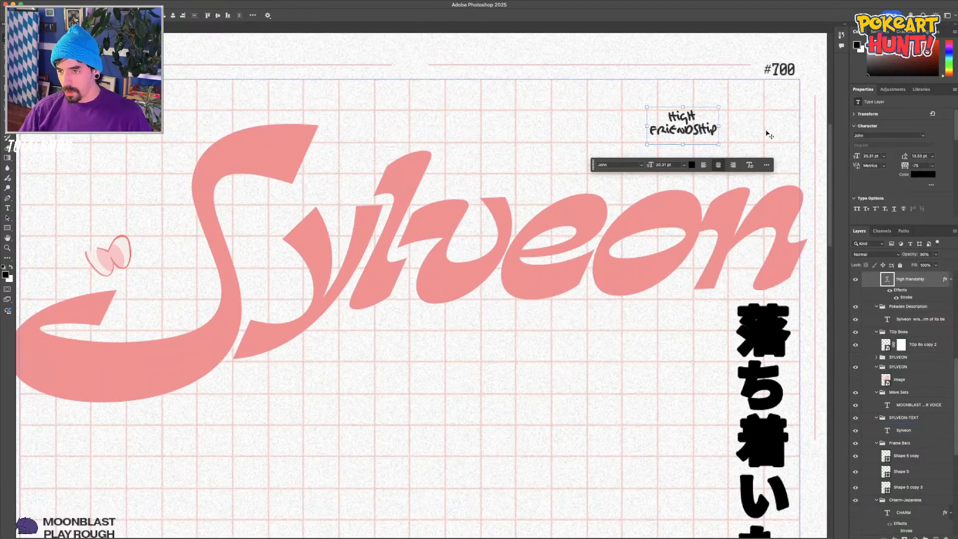
# Delete the two horizontal frame lines along the poster's top border and the vertical line on its right border
pyautogui.press('super+minus')
pyautogui.press('super+minus')
pyautogui.hscroll(2, 349, 369)
pyautogui.click(384, 182)
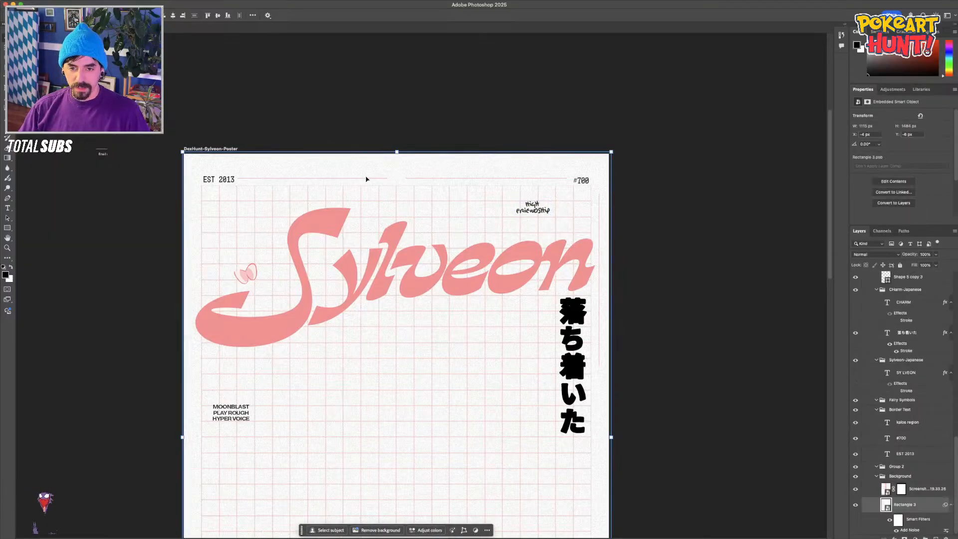
pyautogui.click(367, 180)
pyautogui.press('BackSpace')
pyautogui.press('BackSpace')
pyautogui.press('BackSpace')
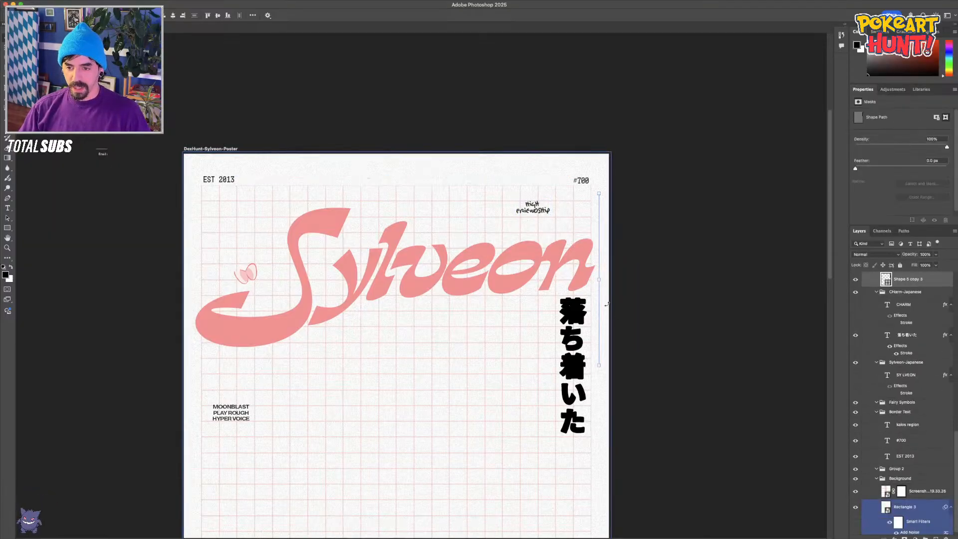
# Delete the small pink bow next to the Sylveon title
pyautogui.moveTo(386, 414); pyautogui.dragTo(534, 150)
pyautogui.press('super+minus')
pyautogui.click(301, 285)
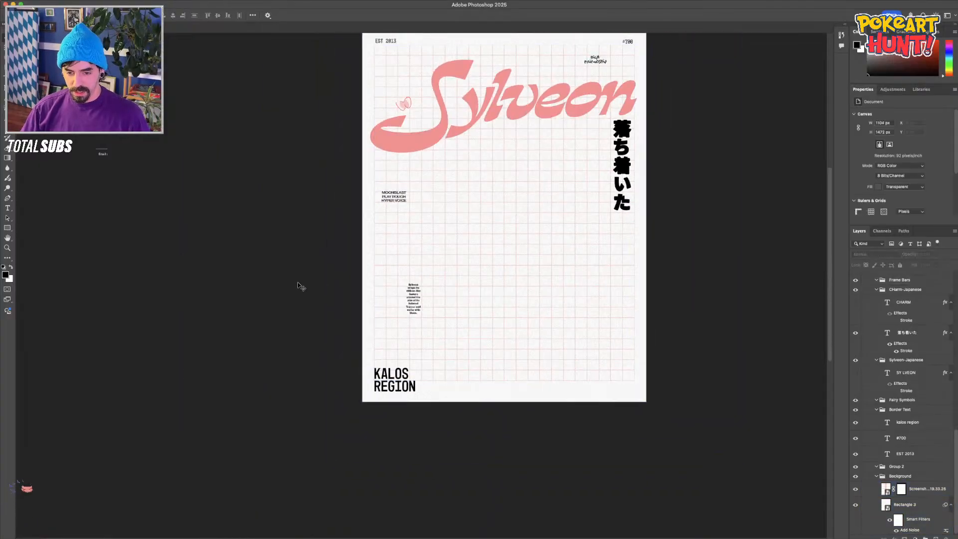
pyautogui.moveTo(298, 97); pyautogui.dragTo(319, 282)
pyautogui.click(424, 294)
pyautogui.press('BackSpace')
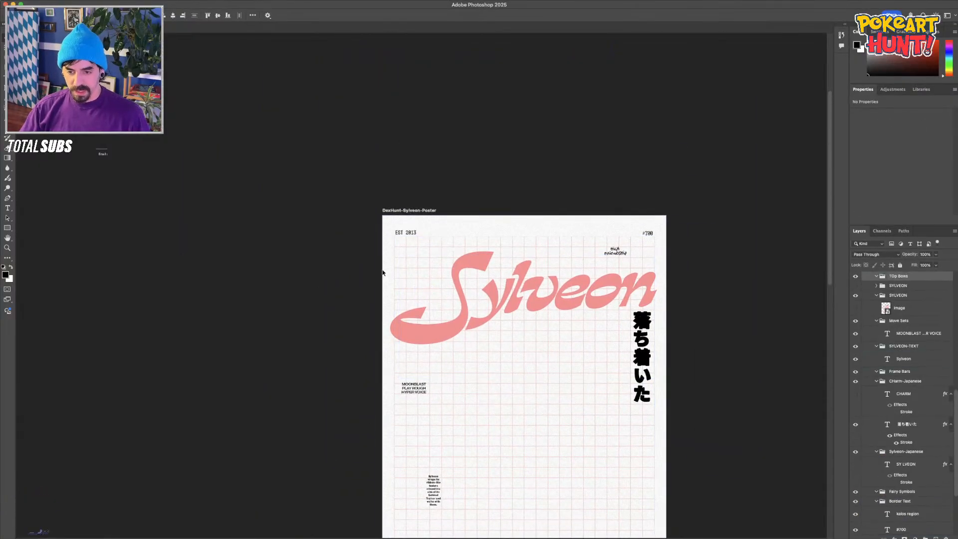
# Gather the vertical Japanese text, High Friendship, move list, Pokédex description and EST 2013 together below the right half of the title
pyautogui.moveTo(267, 374); pyautogui.dragTo(272, 262)
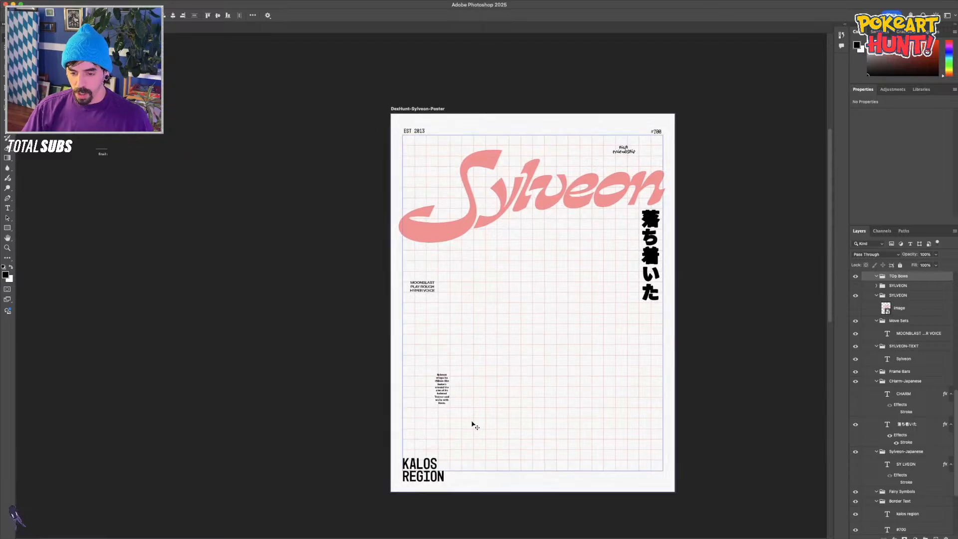
pyautogui.moveTo(649, 243); pyautogui.dragTo(640, 302)
pyautogui.moveTo(622, 151); pyautogui.dragTo(590, 278)
pyautogui.moveTo(422, 286); pyautogui.dragTo(588, 307)
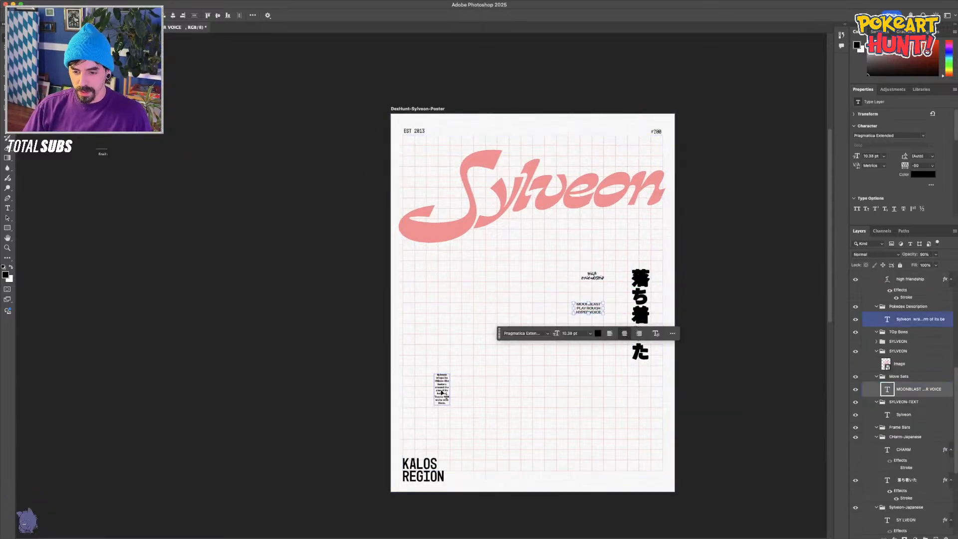
pyautogui.moveTo(424, 382); pyautogui.dragTo(532, 292)
pyautogui.moveTo(414, 131); pyautogui.dragTo(561, 264)
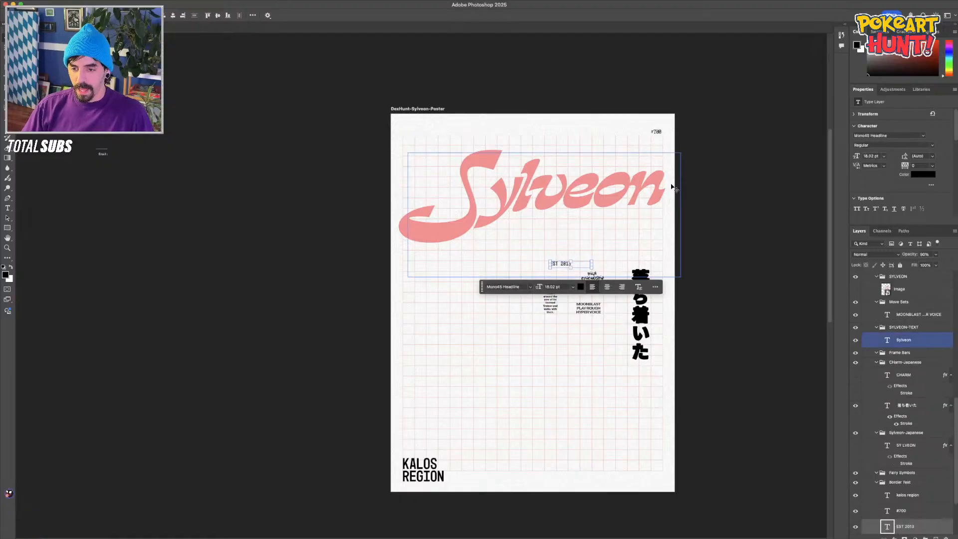
# Delete the #700 number and move the KALOS REGION text beneath the gathered text elements
pyautogui.click(658, 134)
pyautogui.press('BackSpace')
pyautogui.click(420, 487)
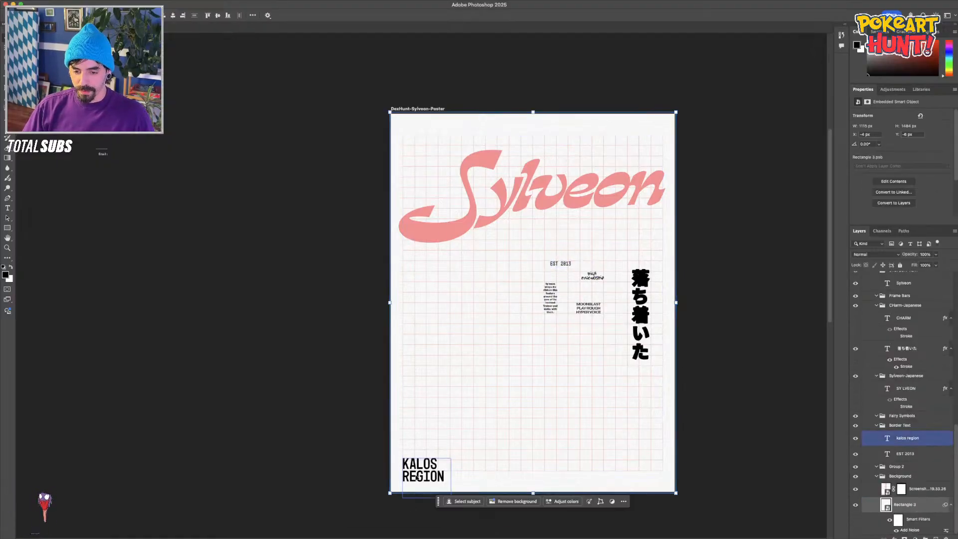
pyautogui.click(415, 478)
pyautogui.moveTo(415, 477); pyautogui.dragTo(572, 349)
pyautogui.click(344, 335)
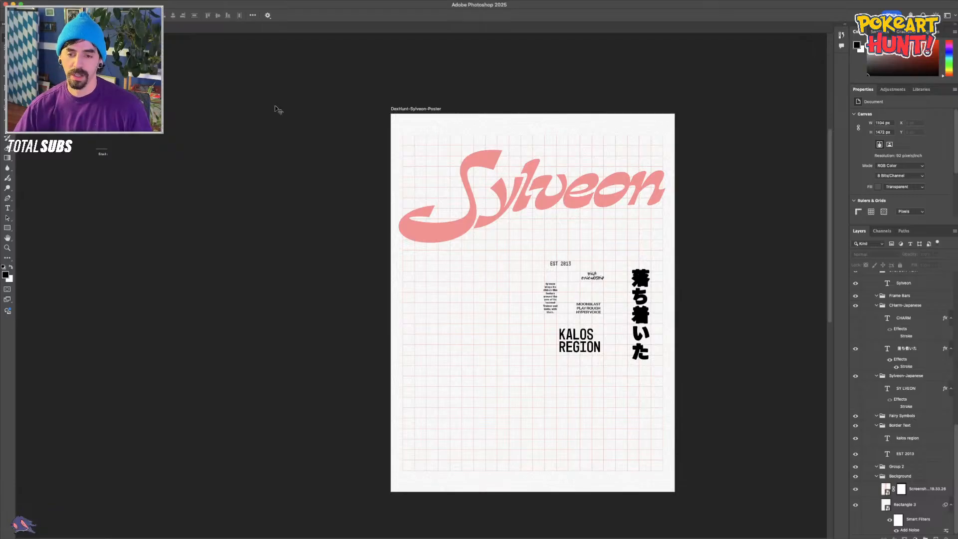
# Move the pink Sylveon title slightly up on the poster
pyautogui.moveTo(324, 184); pyautogui.dragTo(244, 226)
pyautogui.press('super+plus')
pyautogui.click(262, 186)
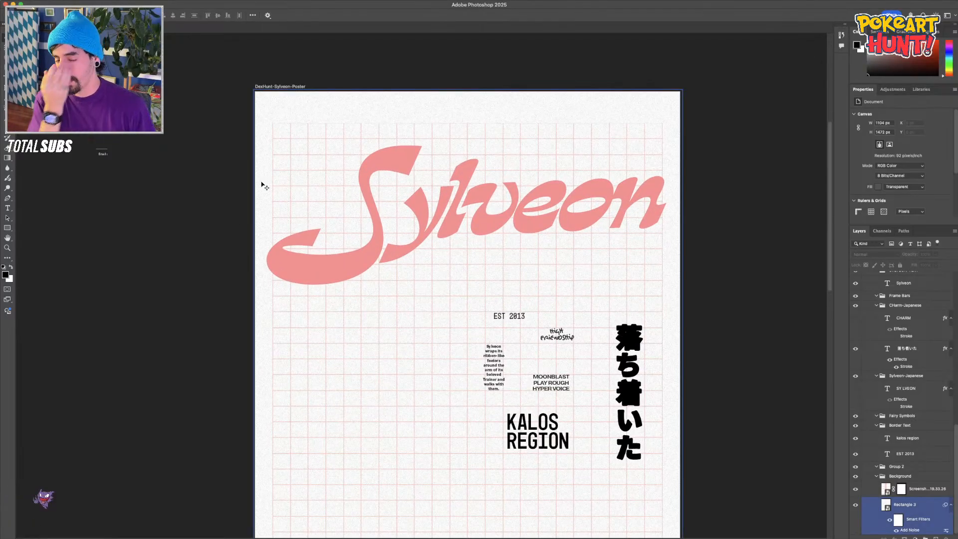
pyautogui.click(454, 224)
pyautogui.scroll(-2, 439, 204)
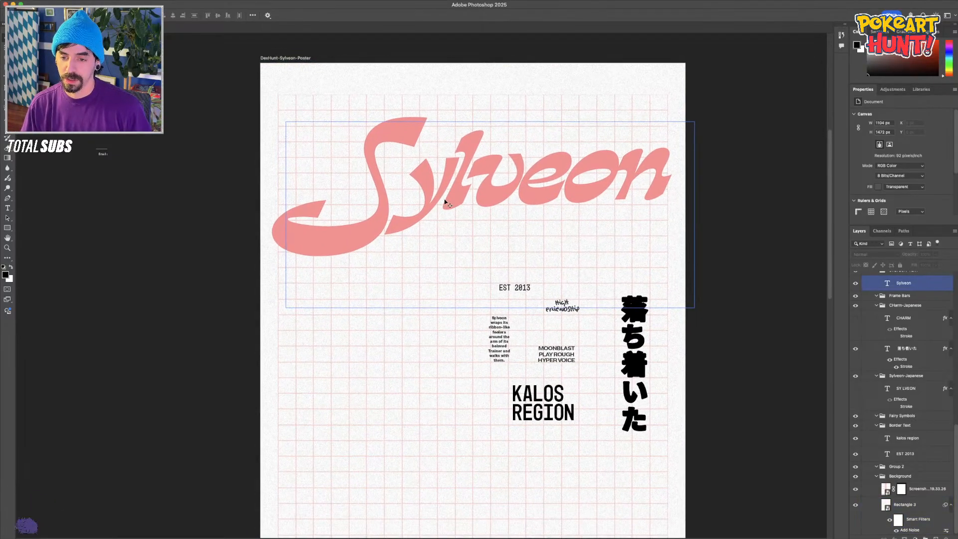
pyautogui.moveTo(436, 201); pyautogui.dragTo(421, 189)
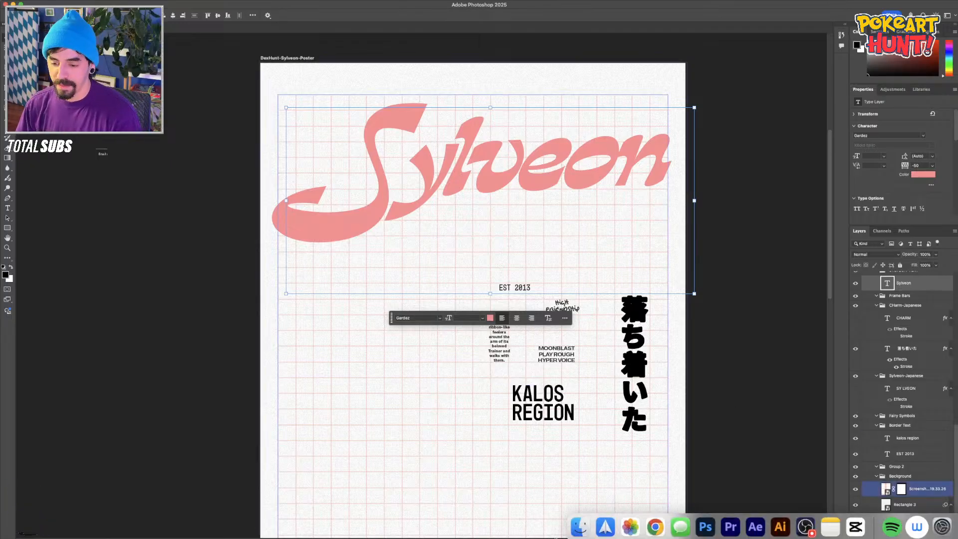
# Switch to Chrome and open gmail.com in a new tab
pyautogui.press('super+Tab')
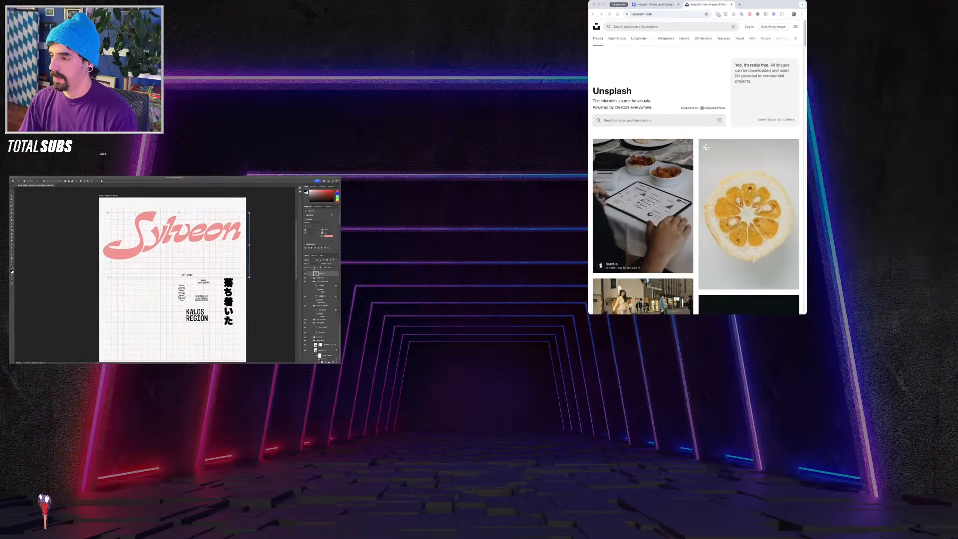
pyautogui.press('super+t')
pyautogui.write('gmail.com')
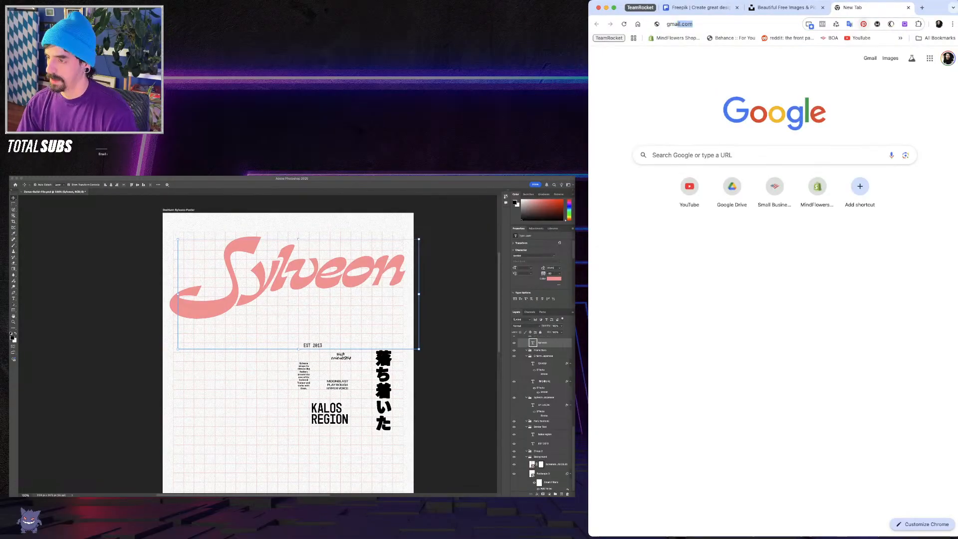
pyautogui.press('Return')
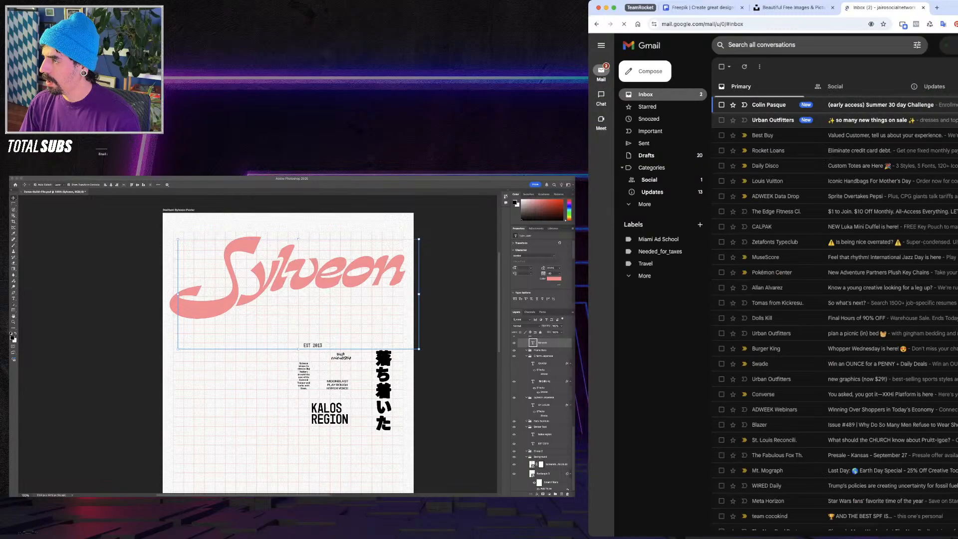
# Search the mailbox for zorua, then return to the inbox
pyautogui.click(778, 45)
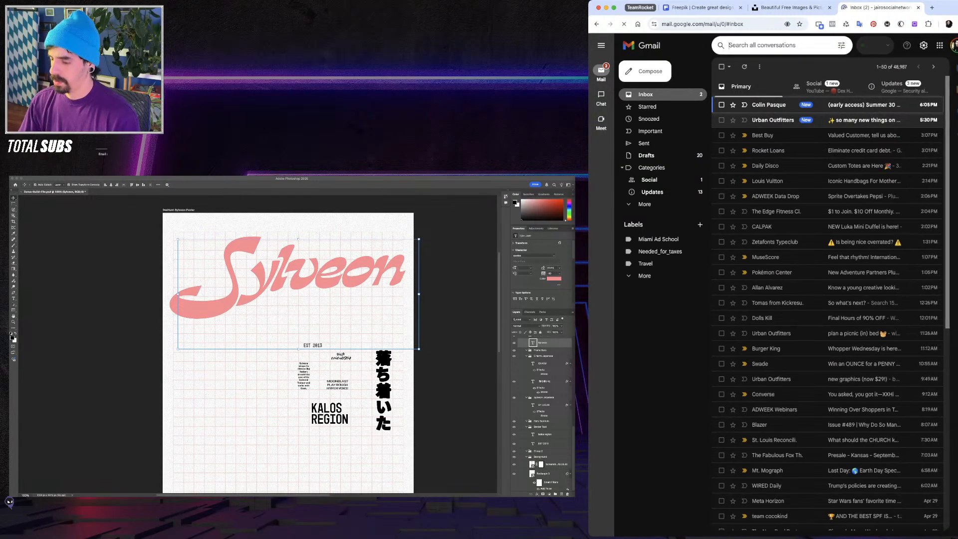
pyautogui.write('ado')
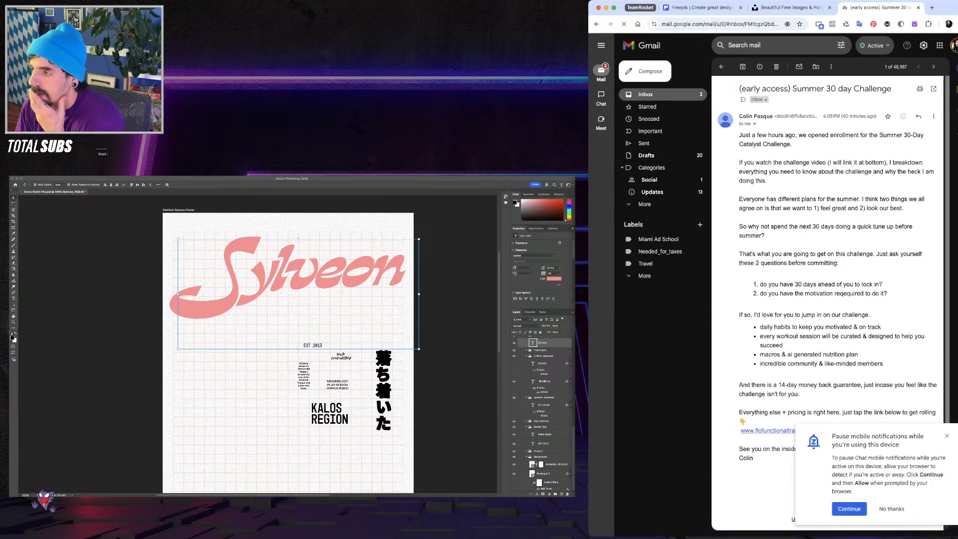
pyautogui.write('/zorua')
pyautogui.press('Return')
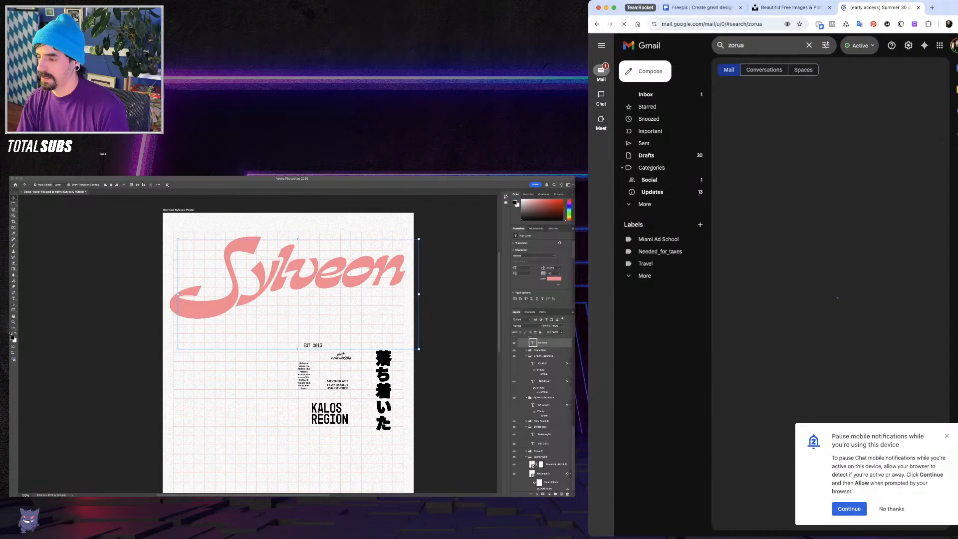
pyautogui.click(644, 94)
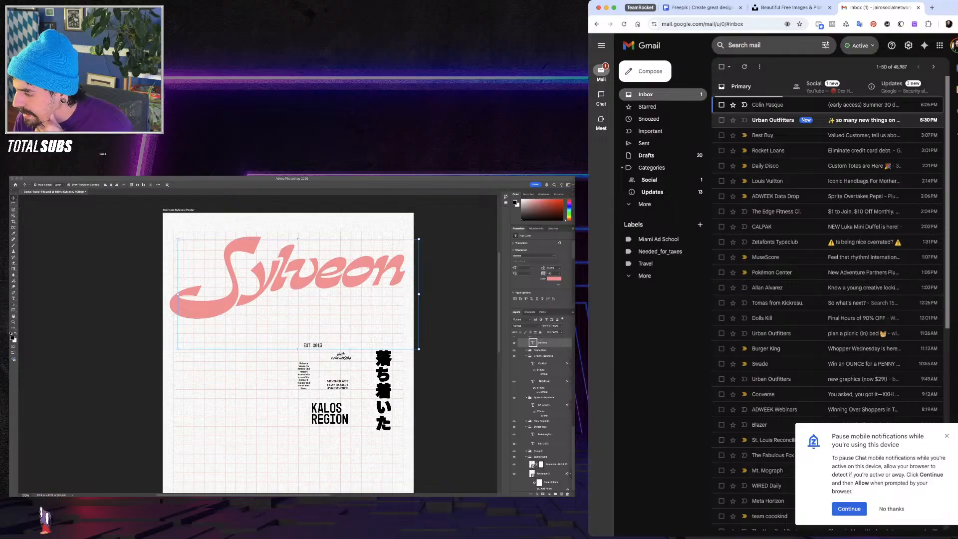
# Dismiss the mobile notification prompt, look through the Gmail inbox, and close the mail tab
pyautogui.click(946, 436)
pyautogui.scroll(-7, 828, 257)
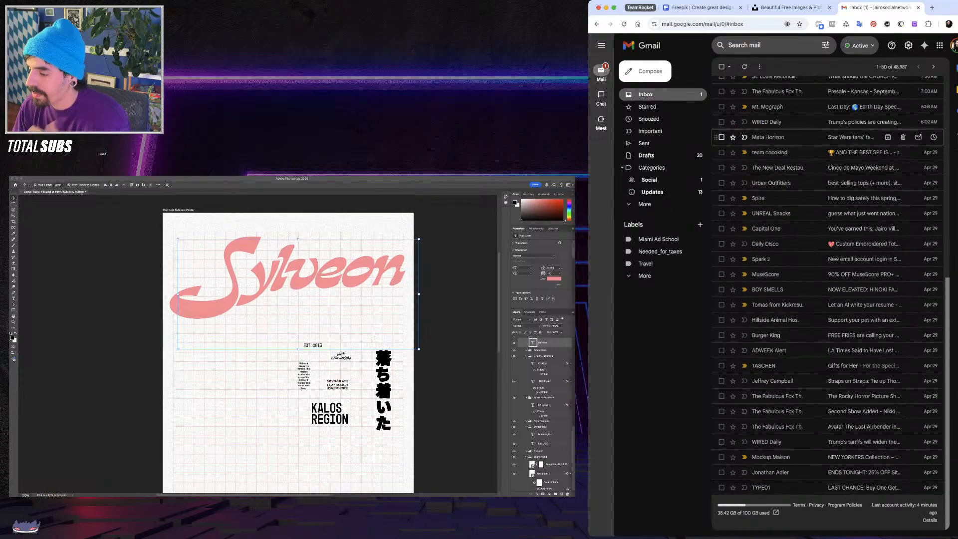
pyautogui.scroll(7, 828, 135)
pyautogui.press('super+w')
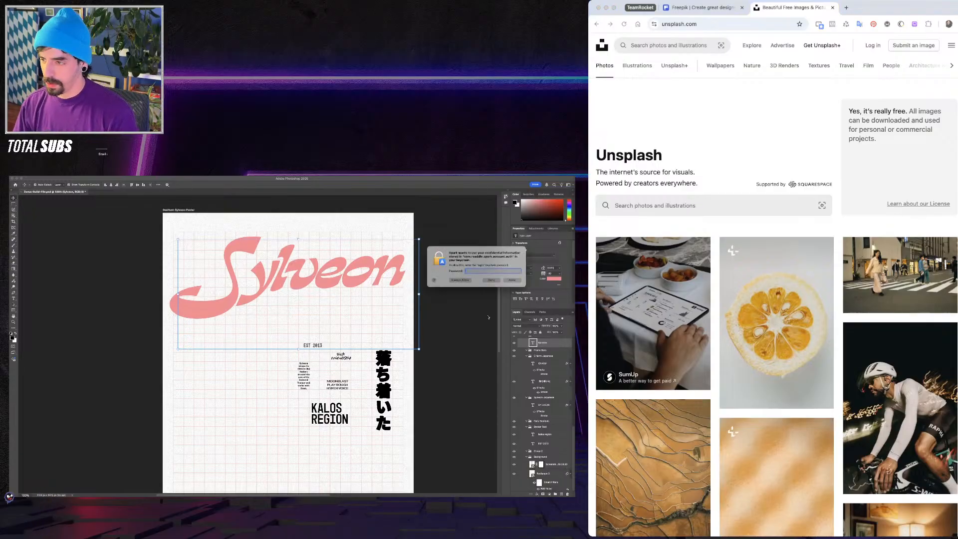
# Look through the giveaway winner conversations in the Spark mail window, moving the keychain dialog out of the way
pyautogui.moveTo(474, 251); pyautogui.dragTo(574, 261)
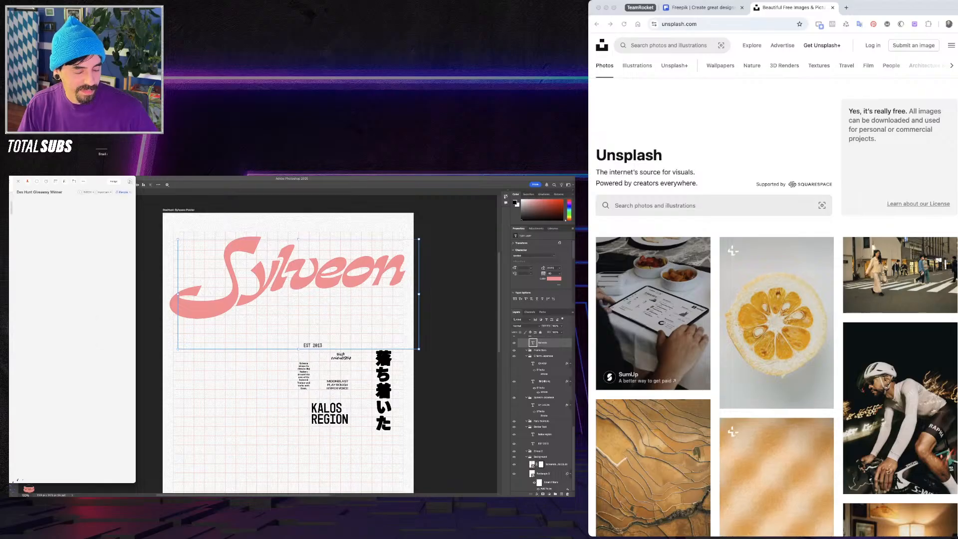
pyautogui.press('Down')
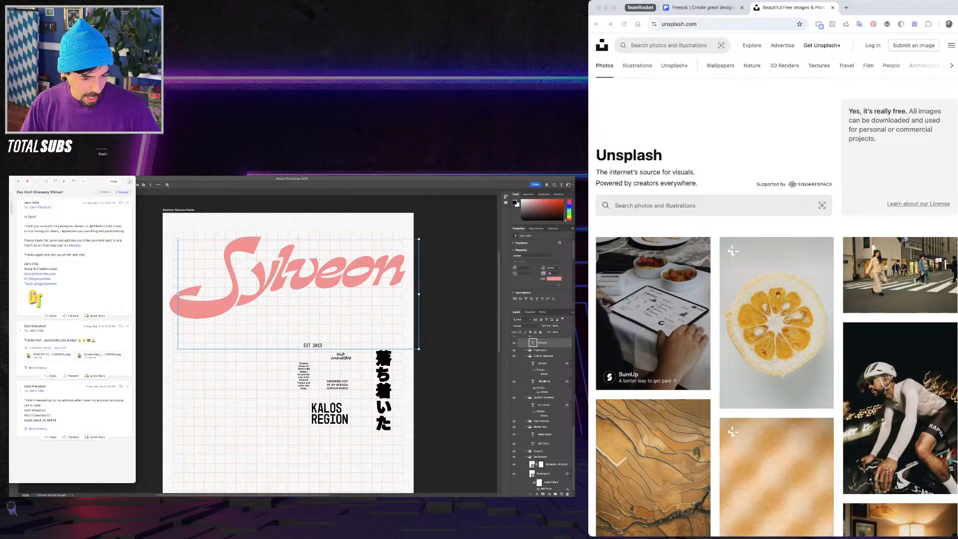
pyautogui.press('Down')
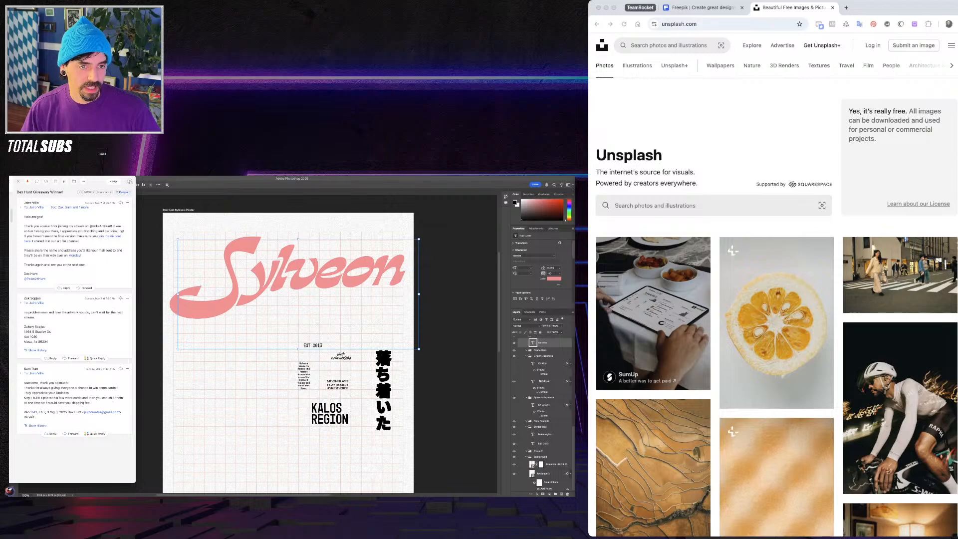
pyautogui.press('Down')
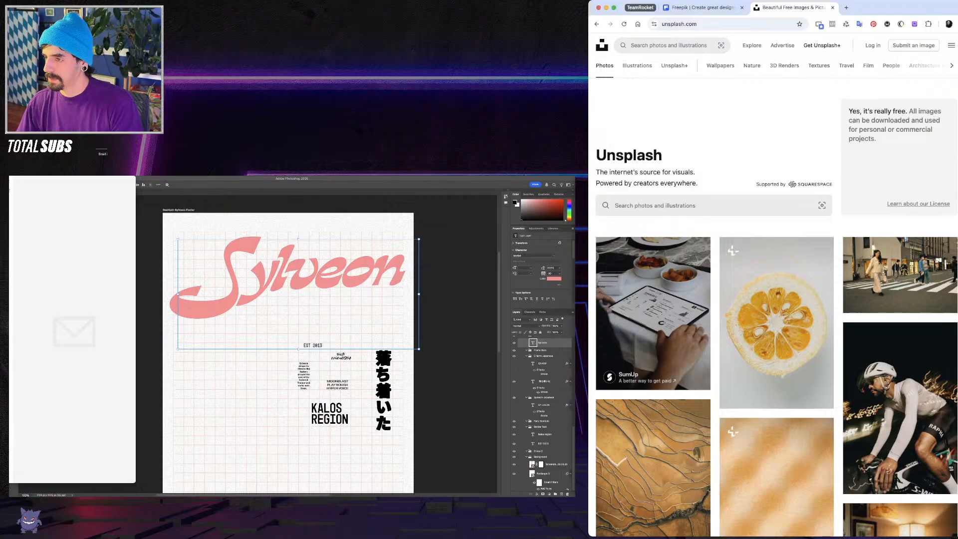
# Search Google for zorua pokemon in a new Chrome tab and open the Bulbapedia article on Zorua
pyautogui.hotkey('ctrl', 't')
pyautogui.write('zorui')
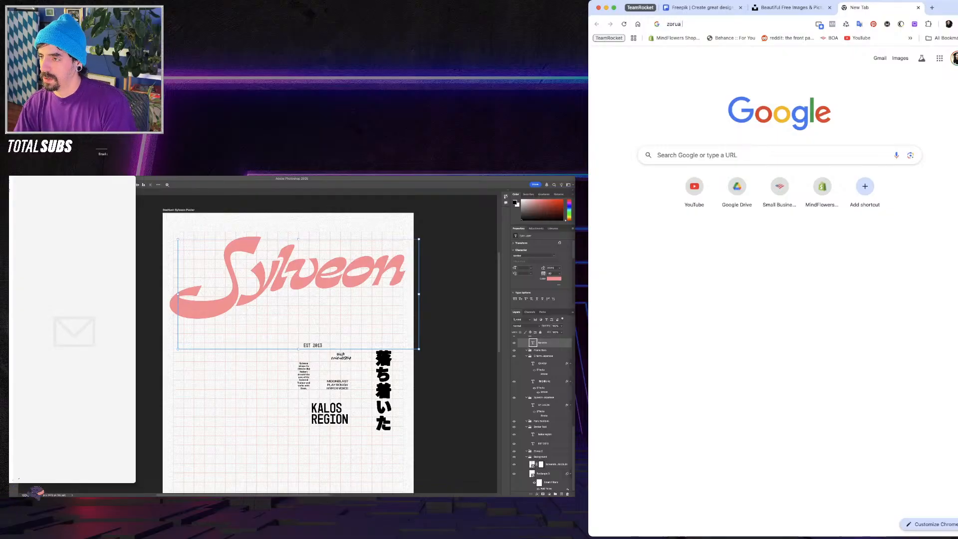
pyautogui.press('BackSpace')
pyautogui.write('a [p')
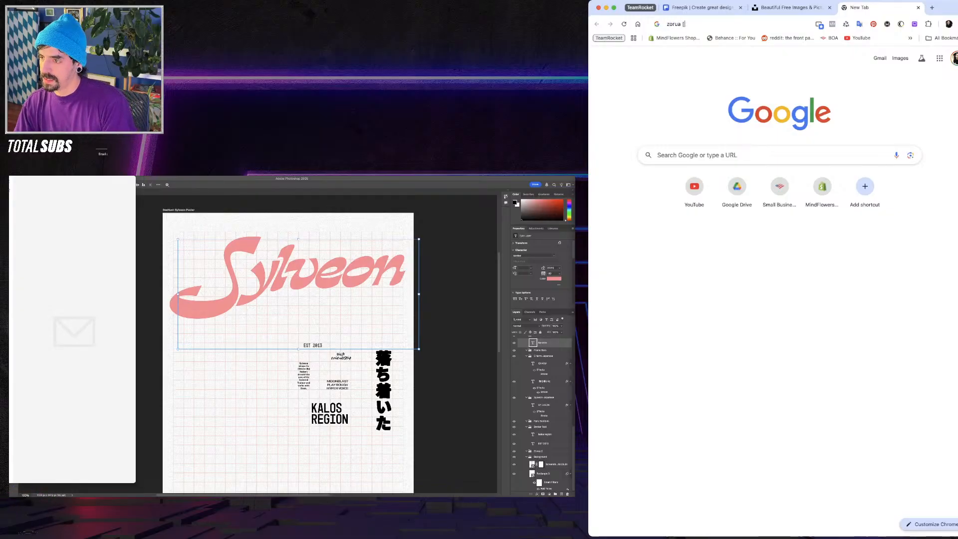
pyautogui.write('pokem')
pyautogui.press('Return')
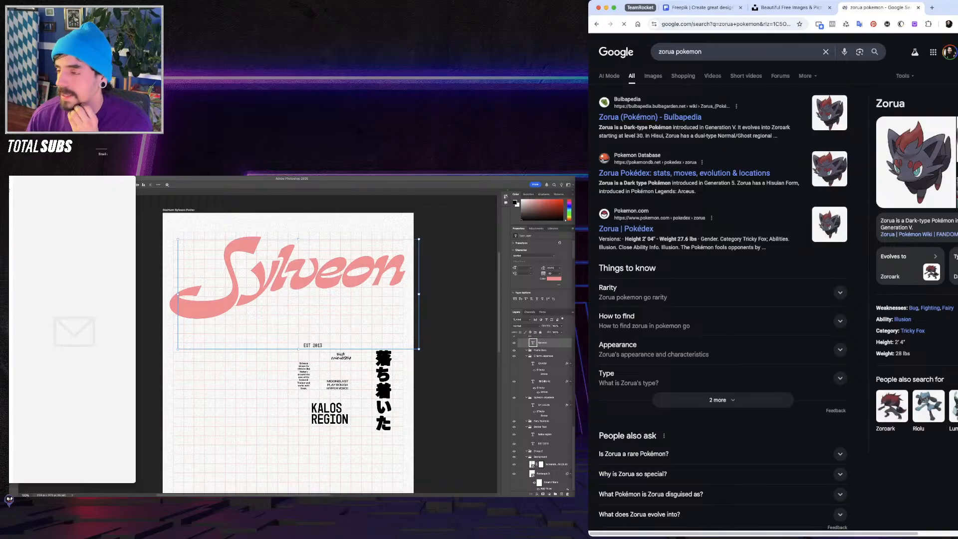
pyautogui.click(649, 117)
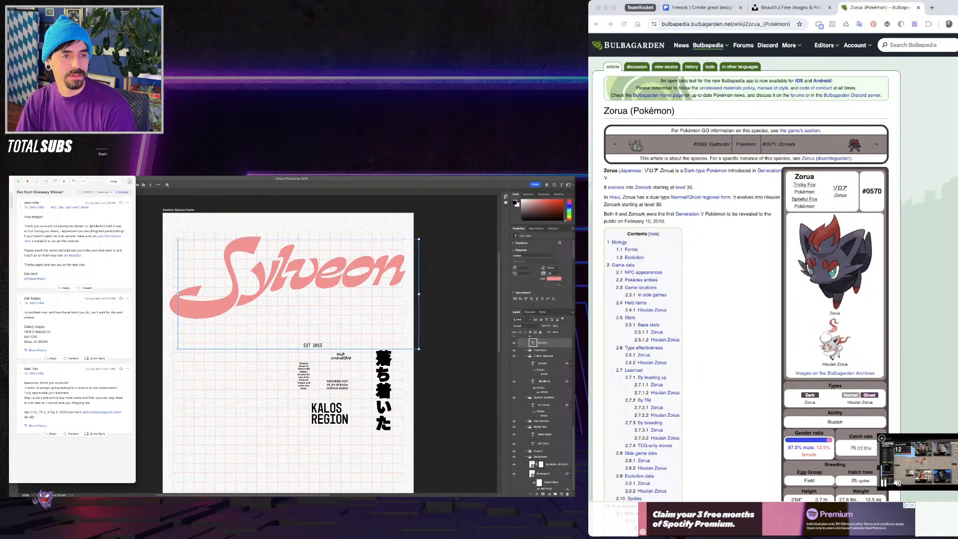
# Leave the mail conversations, open Gmail in a new tab to check the signed-in accounts, and close that tab
pyautogui.press('Escape')
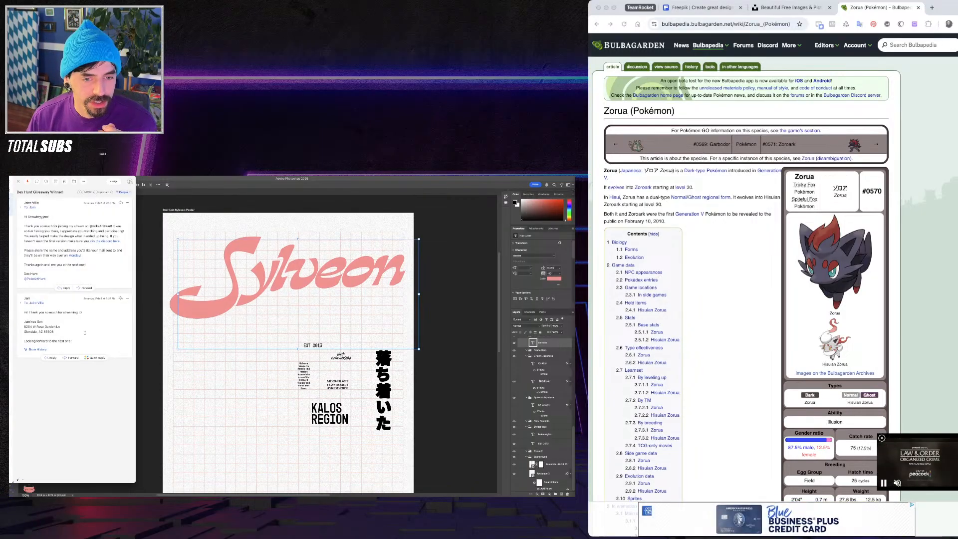
pyautogui.press('Escape')
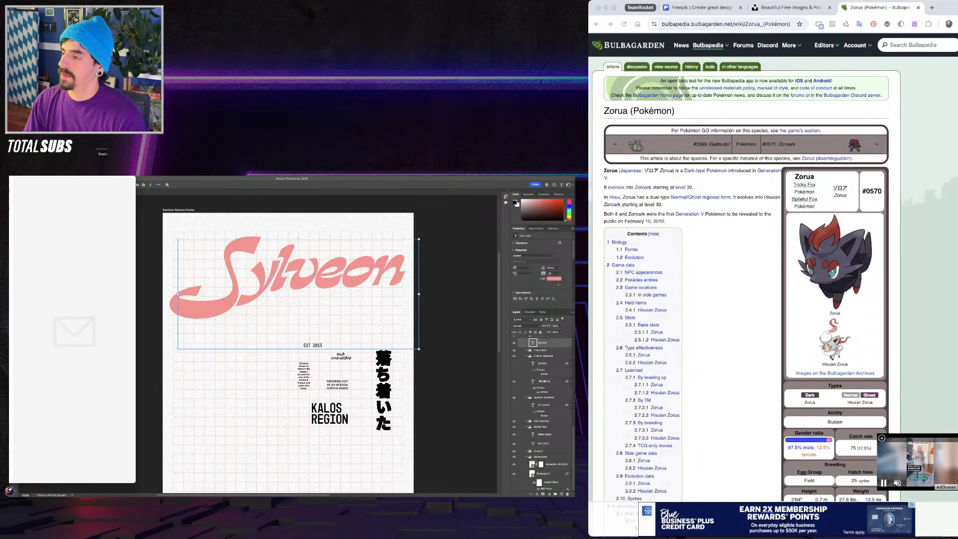
pyautogui.hotkey('ctrl', 't')
pyautogui.write('gmasi')
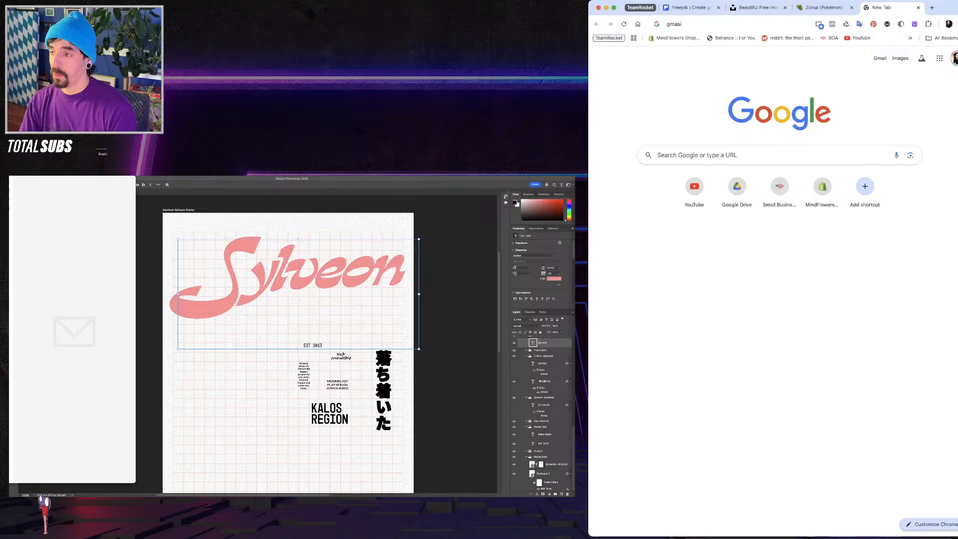
pyautogui.press('BackSpace')
pyautogui.press('BackSpace')
pyautogui.write('il')
pyautogui.press('Return')
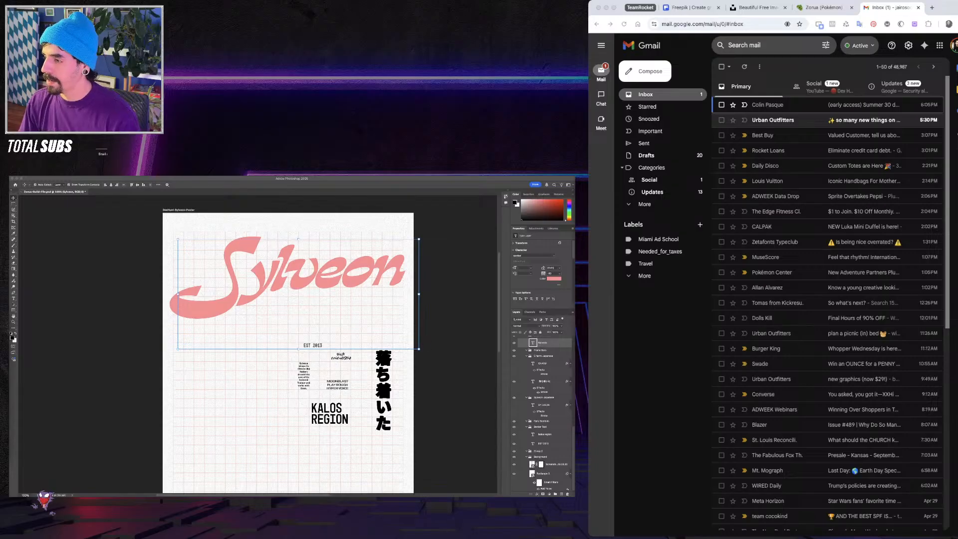
pyautogui.click(953, 46)
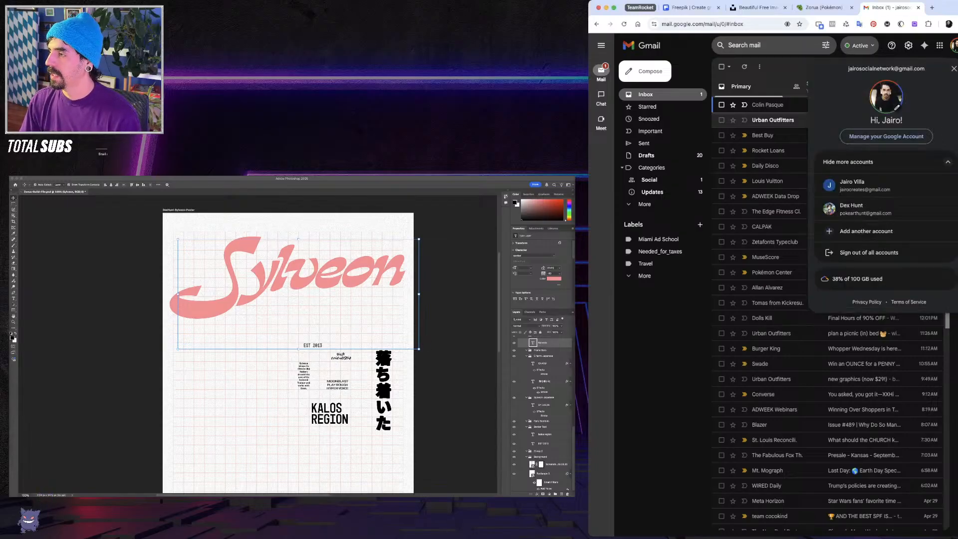
pyautogui.press('super+w')
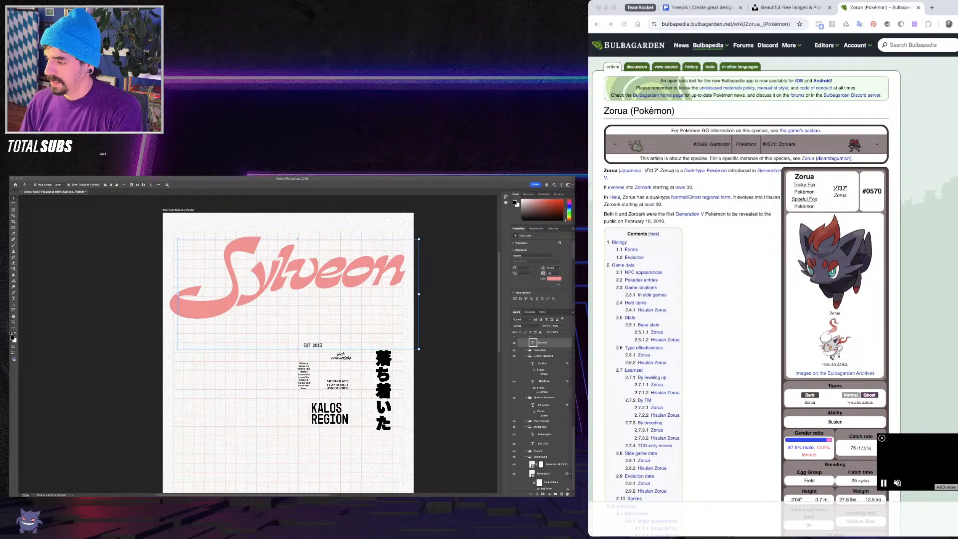
# Open the Notes app to look at the notes list, then hide it
pyautogui.press('super+space')
pyautogui.write('no')
pyautogui.press('Return')
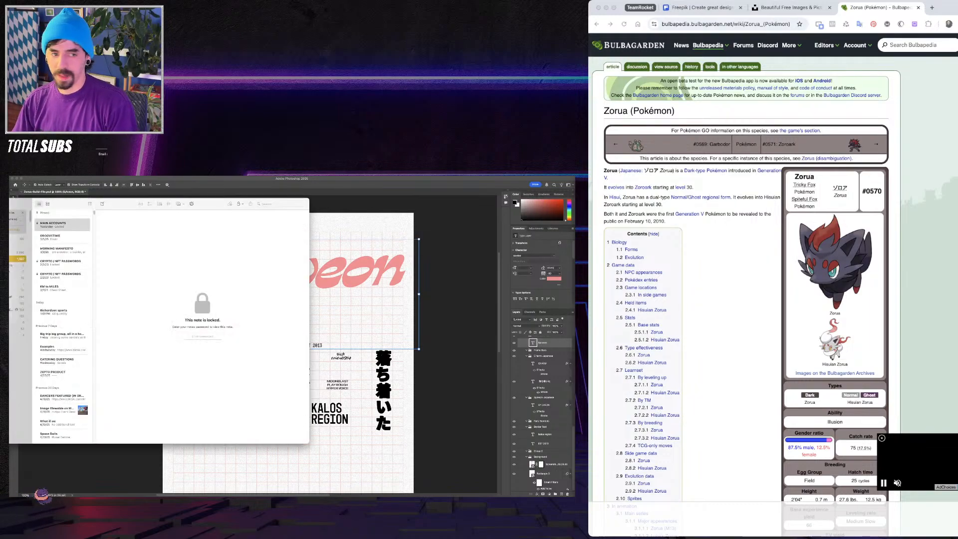
pyautogui.press('super+h')
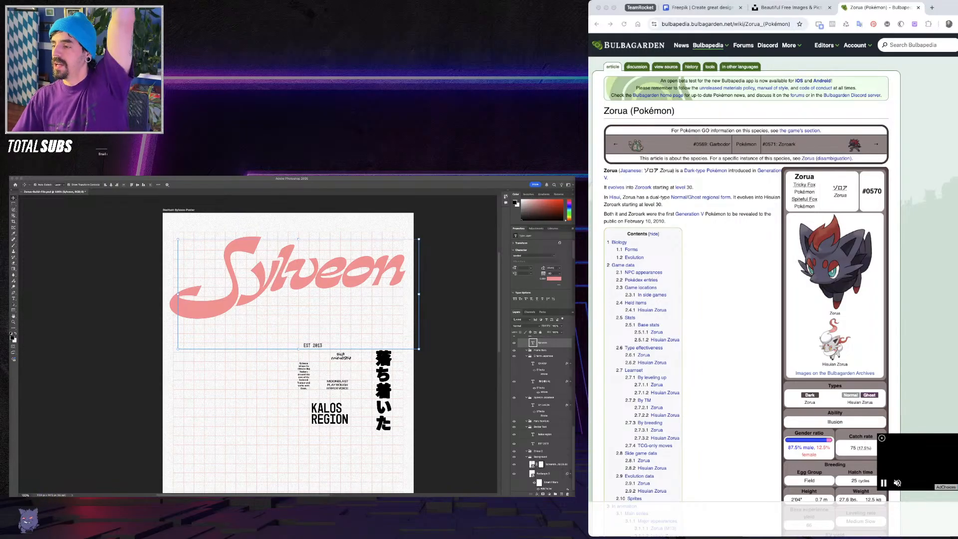
# Bring the Zorua illustration into the Photoshop poster as a new layer over the artwork and deselect it
pyautogui.moveTo(573, 354); pyautogui.dragTo(319, 360)
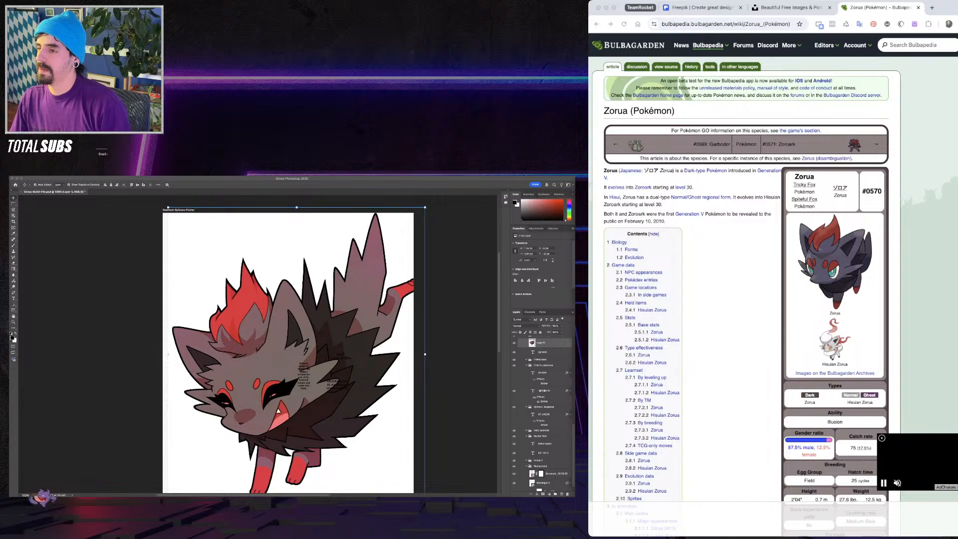
pyautogui.press('super+Tab')
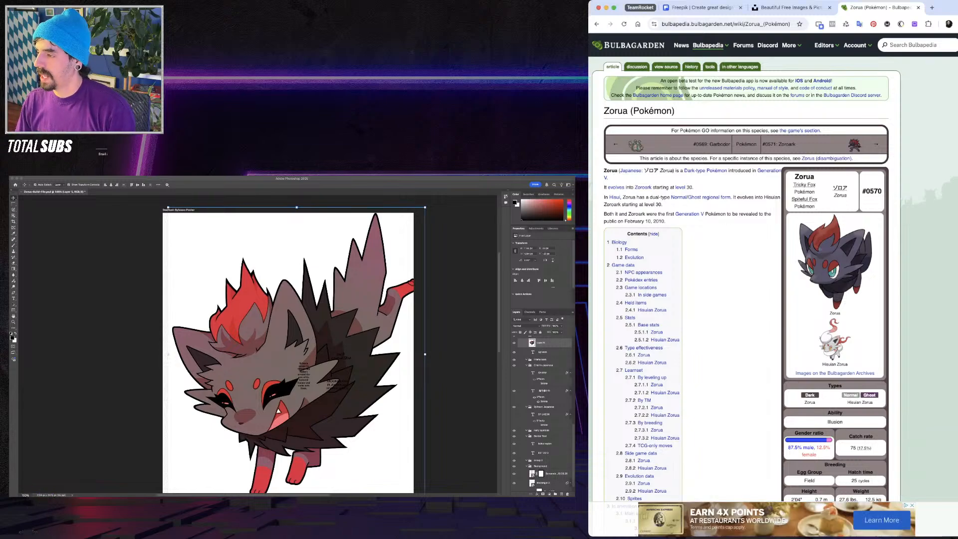
pyautogui.click(304, 352)
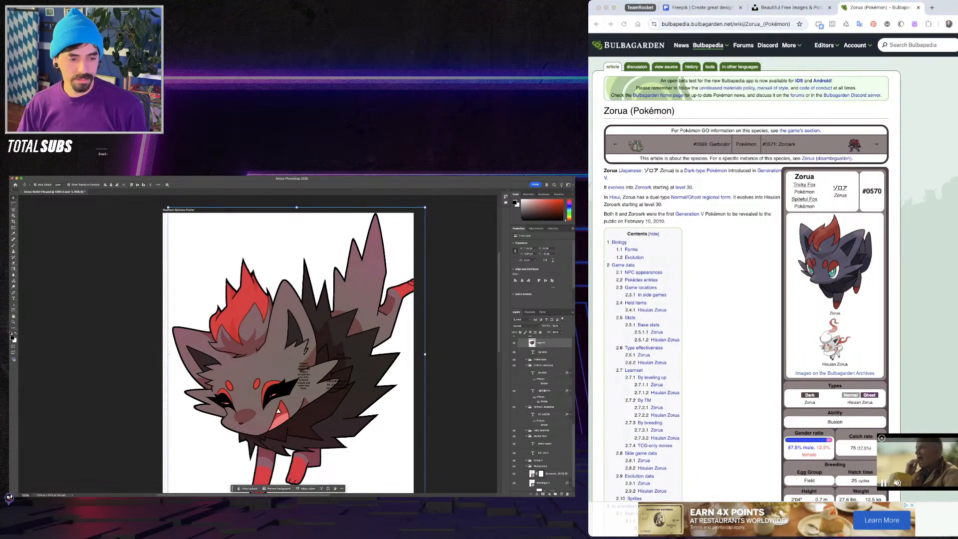
pyautogui.click(130, 408)
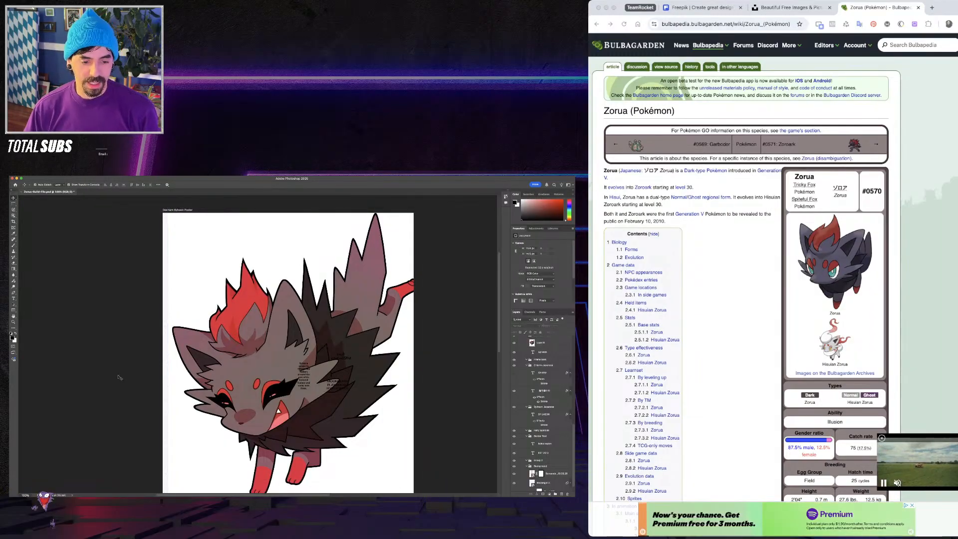
pyautogui.moveTo(130, 408); pyautogui.dragTo(146, 399)
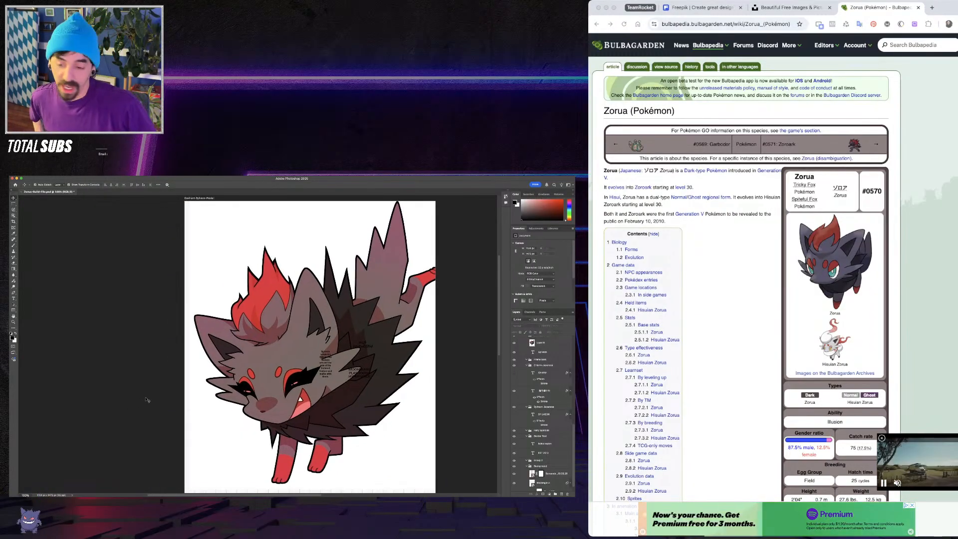
# Convert the Zorua layer to a smart object and nudge it slightly down and left on the poster
pyautogui.press('super+minus')
pyautogui.click(554, 341)
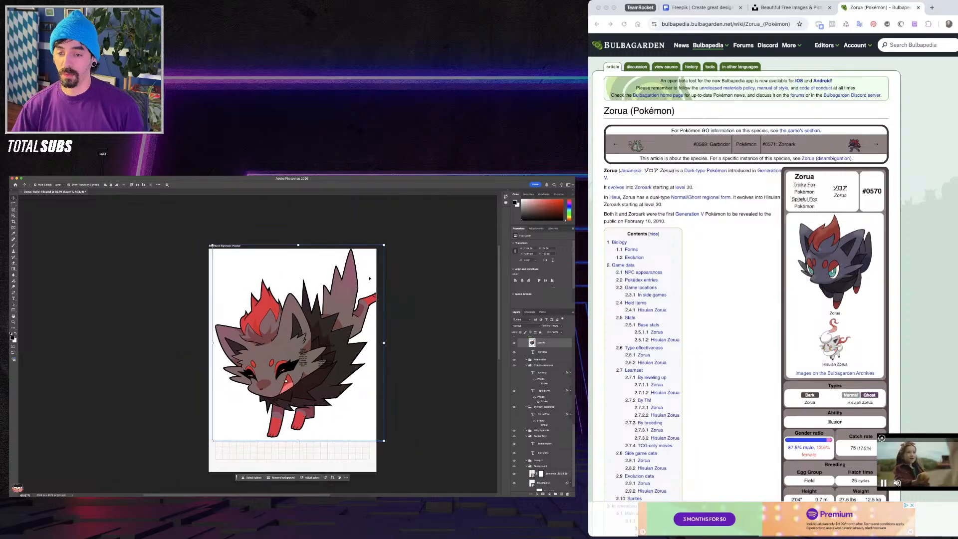
pyautogui.rightClick(554, 342)
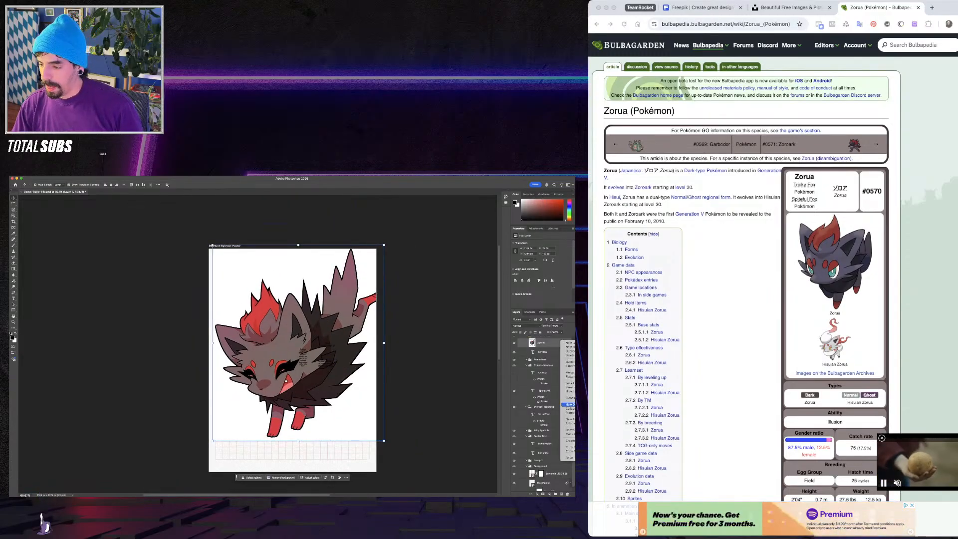
pyautogui.click(569, 429)
pyautogui.moveTo(319, 349); pyautogui.dragTo(313, 355)
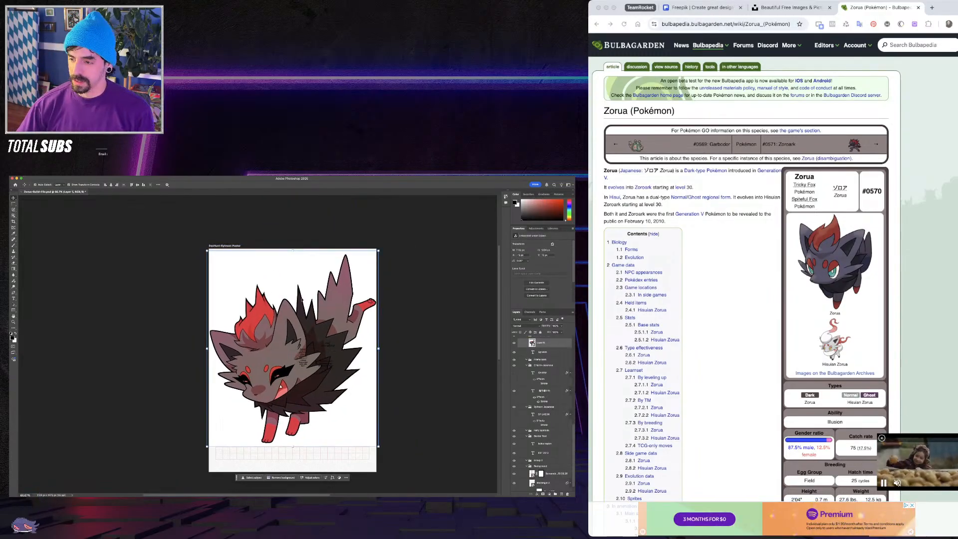
# Open the Zorua smart object's contents and select the white background with the Magic Wand tool
pyautogui.doubleClick(531, 342)
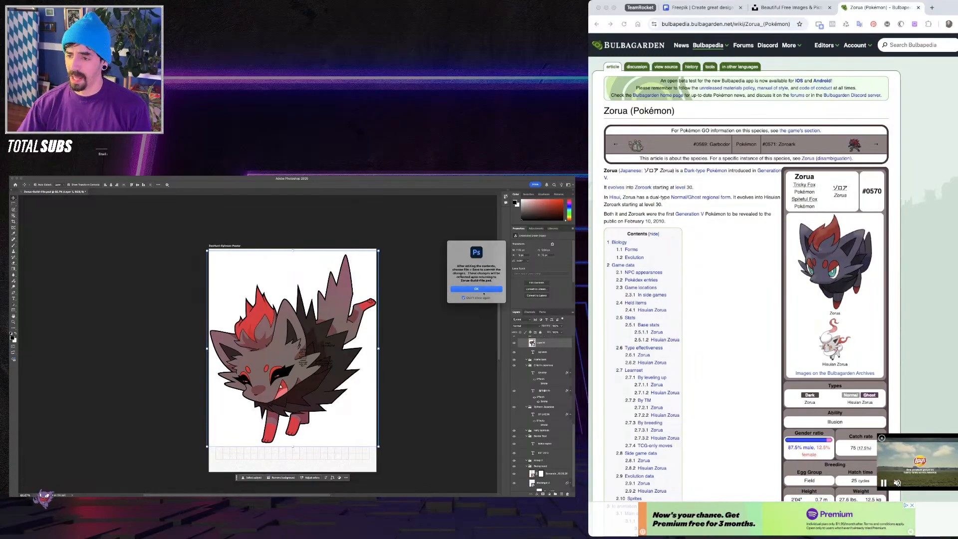
pyautogui.click(480, 291)
pyautogui.press('super+semicolon')
pyautogui.press('super+minus')
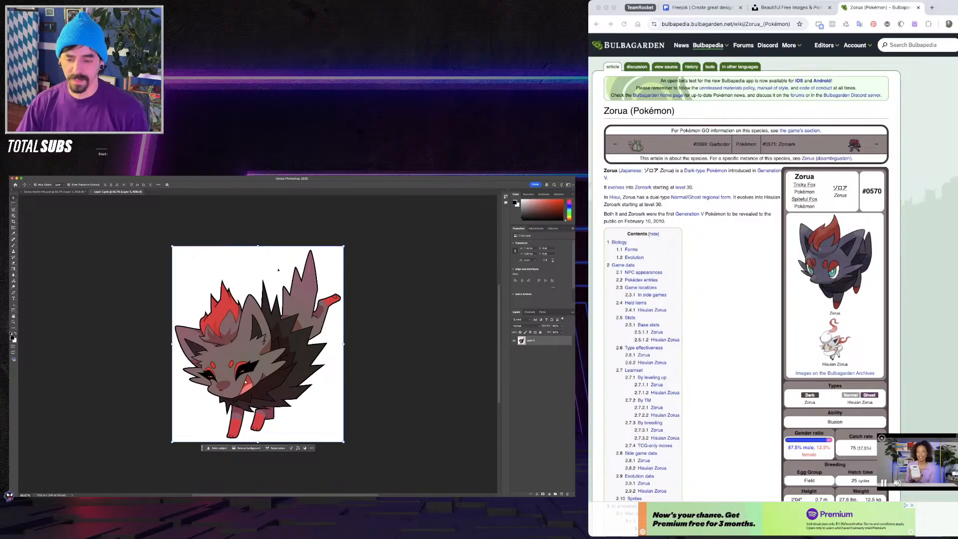
pyautogui.press('w')
pyautogui.hotkey('shift', 'w')
pyautogui.hotkey('shift', 'w')
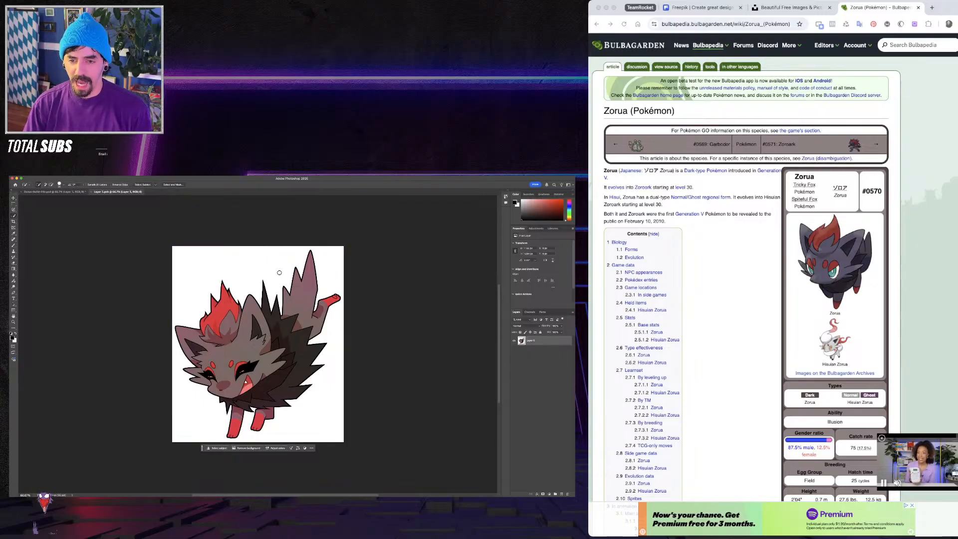
pyautogui.click(332, 315)
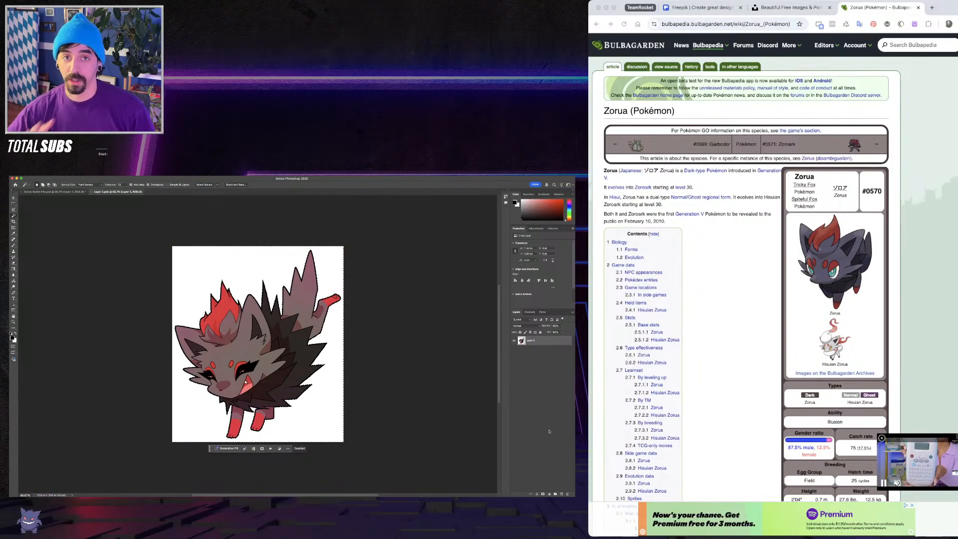
# Mask out the white background around Zorua with an inverted layer mask, then save and close the smart object's contents
pyautogui.click(545, 494)
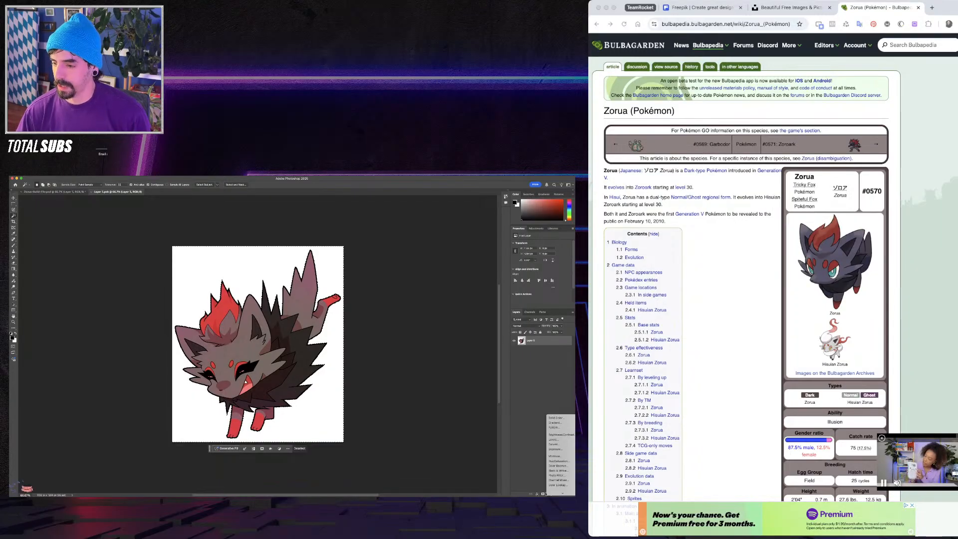
pyautogui.click(542, 493)
pyautogui.click(541, 493)
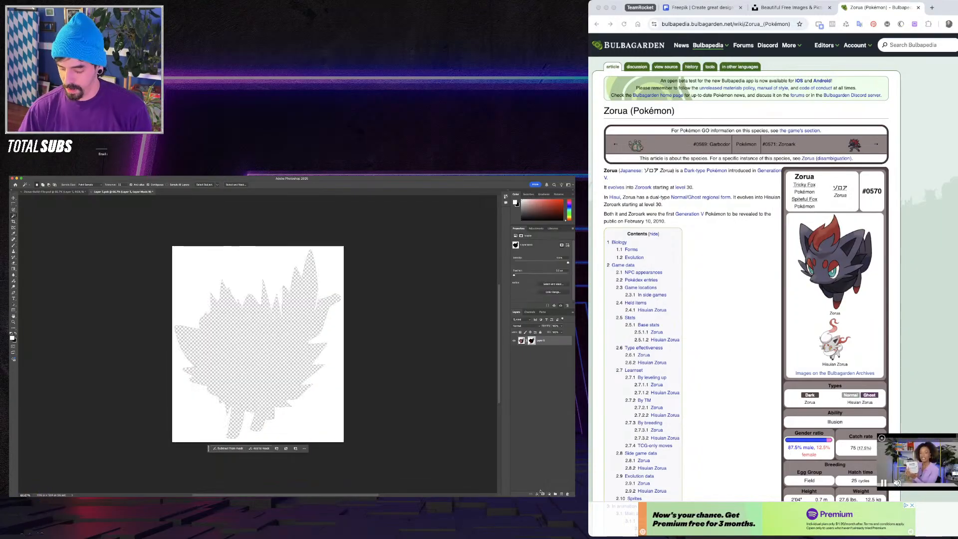
pyautogui.press('v')
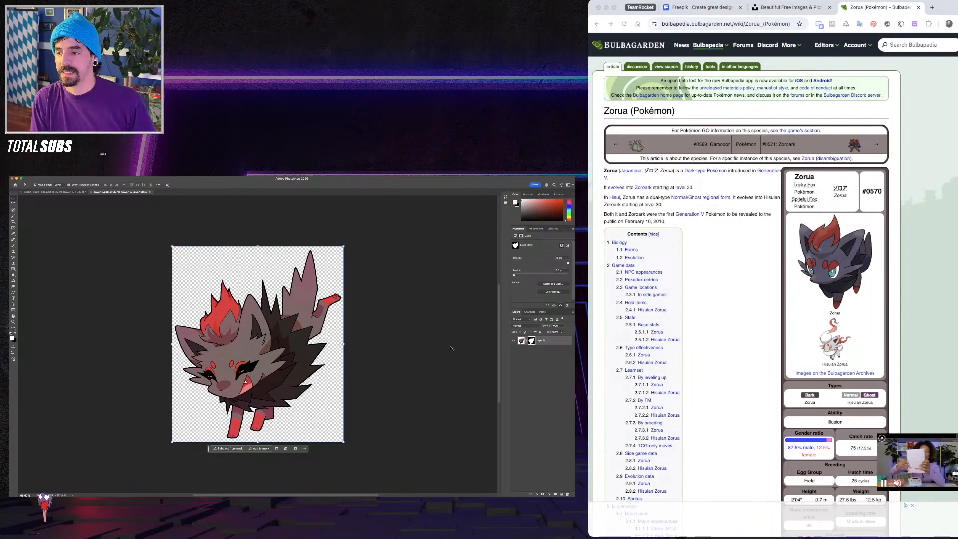
pyautogui.press('super+w')
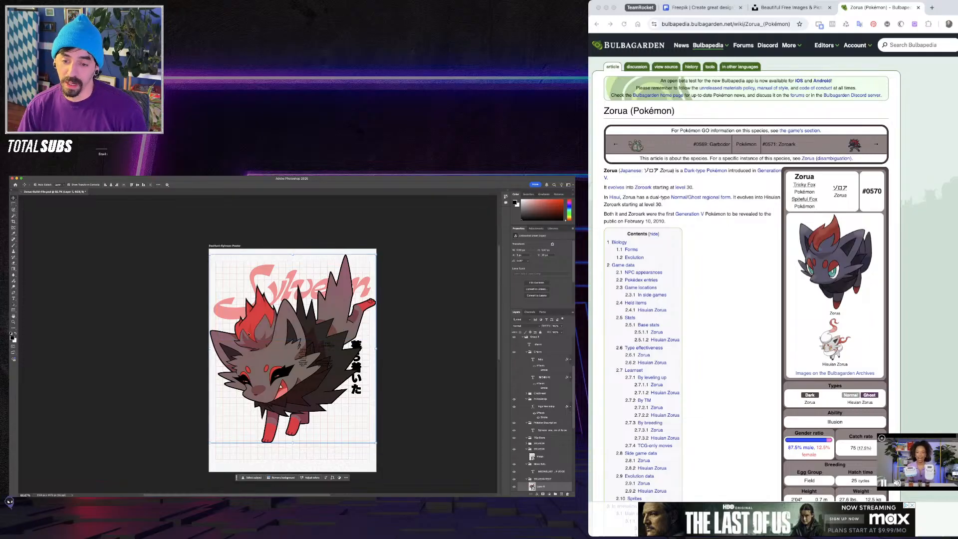
# Scale the Zorua layer down to about 857 × 973 px and bring it to the front of its layer group
pyautogui.press('super+t')
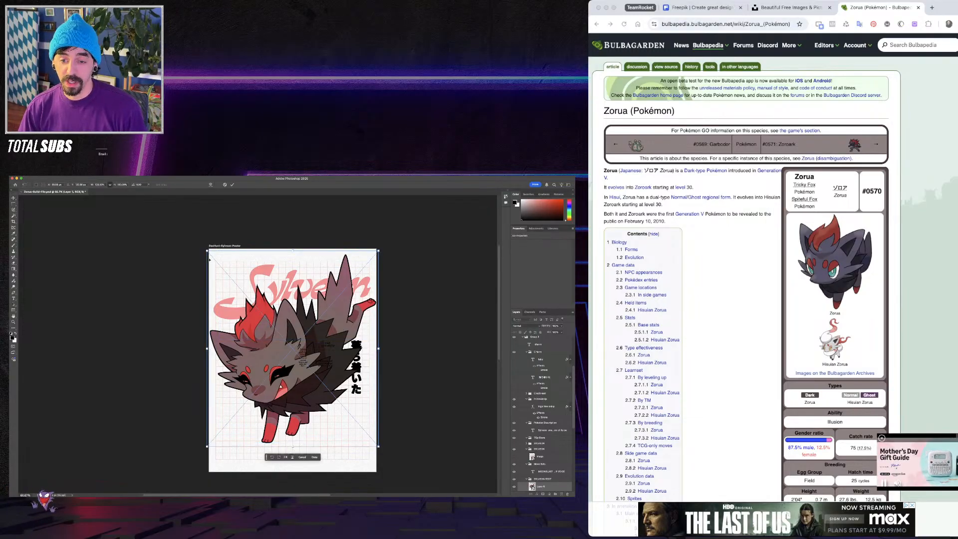
pyautogui.moveTo(206, 250); pyautogui.dragTo(210, 254)
pyautogui.moveTo(300, 364); pyautogui.dragTo(309, 383)
pyautogui.press('Return')
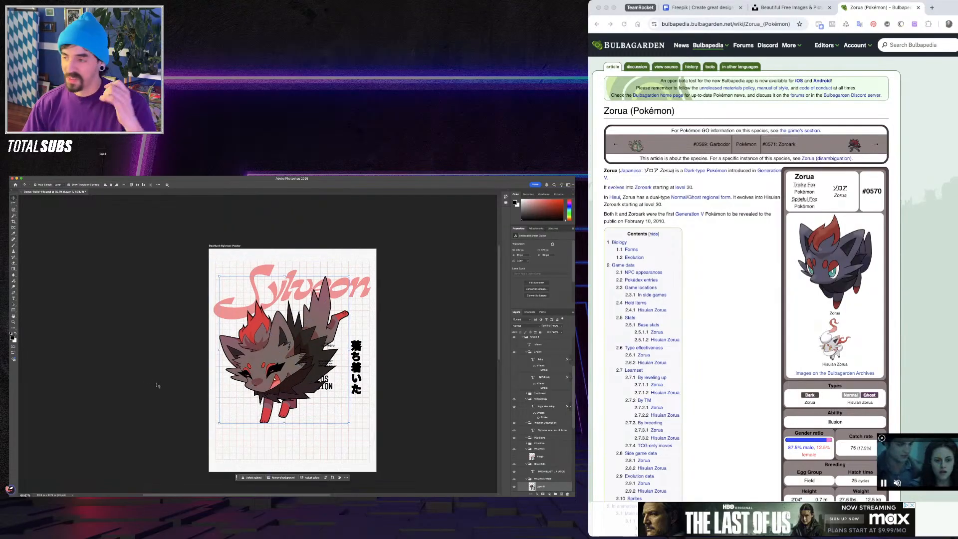
pyautogui.press('super+shift+bracketright')
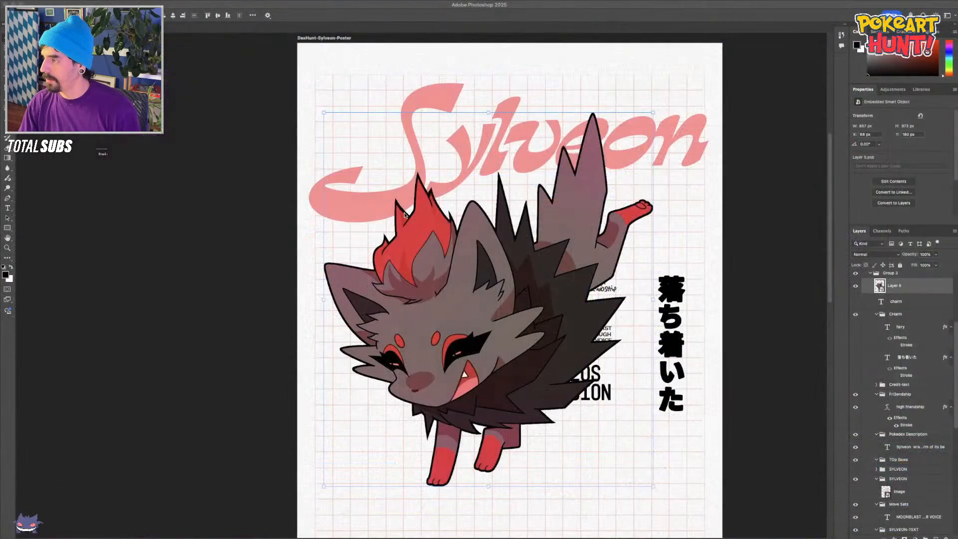
# Move the Zorua illustration down below the Sylveon title and collapse the Charm layer group
pyautogui.moveTo(233, 286); pyautogui.dragTo(242, 219)
pyautogui.moveTo(490, 249); pyautogui.dragTo(483, 312)
pyautogui.moveTo(237, 307); pyautogui.dragTo(197, 211)
pyautogui.moveTo(408, 245); pyautogui.dragTo(408, 257)
pyautogui.moveTo(898, 287); pyautogui.dragTo(875, 321)
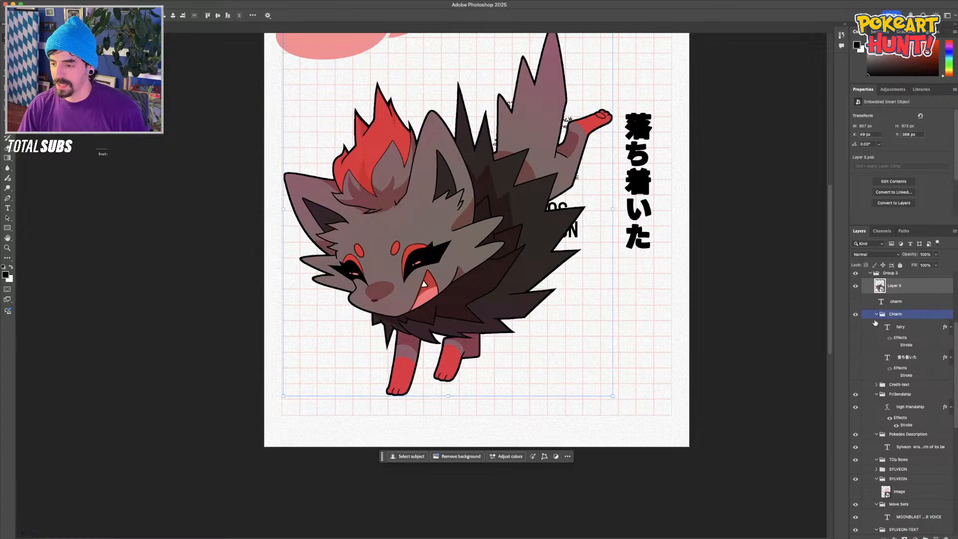
pyautogui.click(875, 313)
pyautogui.scroll(5, 447, 279)
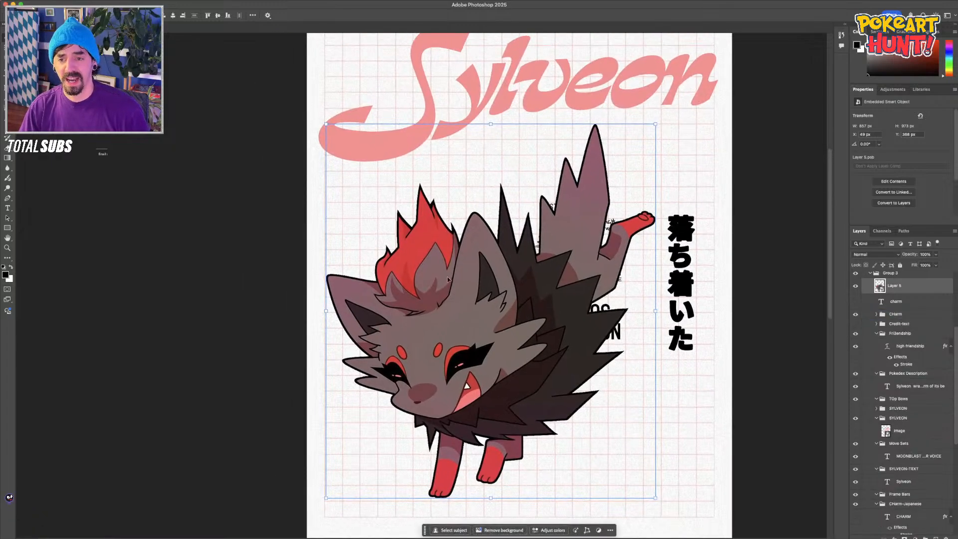
# Replace the Sylveon title text with "speedo" and commit the text edit
pyautogui.scroll(3, 447, 280)
pyautogui.doubleClick(434, 137)
pyautogui.moveTo(443, 137); pyautogui.dragTo(859, 138)
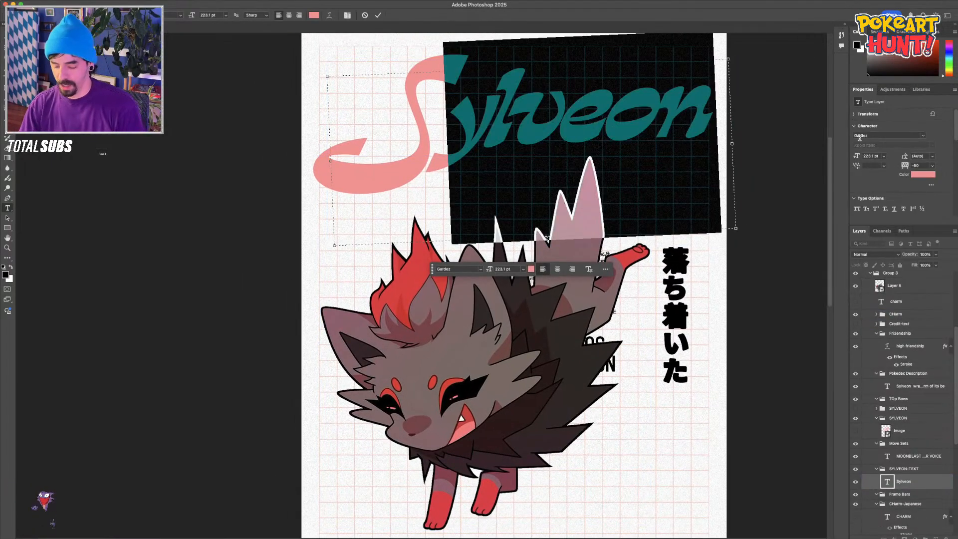
pyautogui.write('spoe')
pyautogui.press('BackSpace')
pyautogui.press('BackSpace')
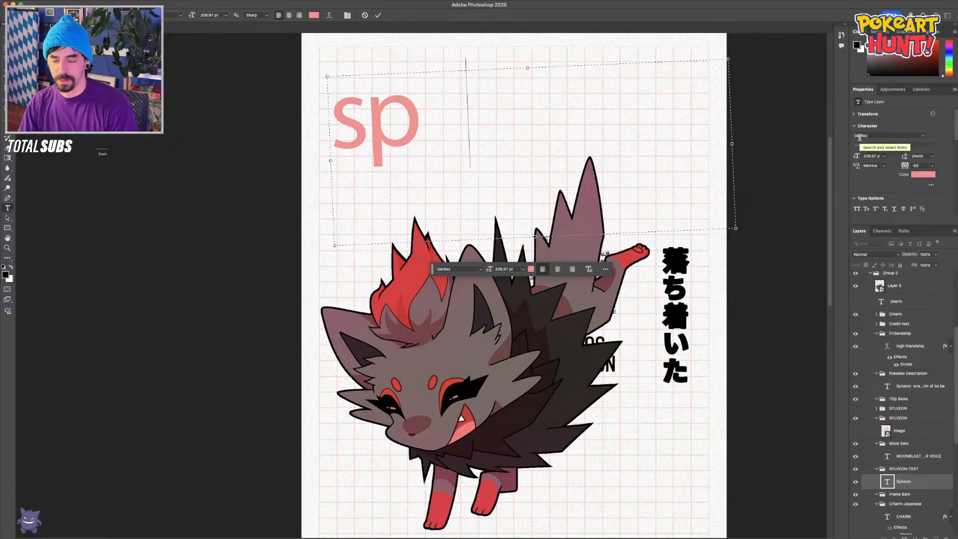
pyautogui.write('eedo')
pyautogui.press('super+Return')
pyautogui.press('c')
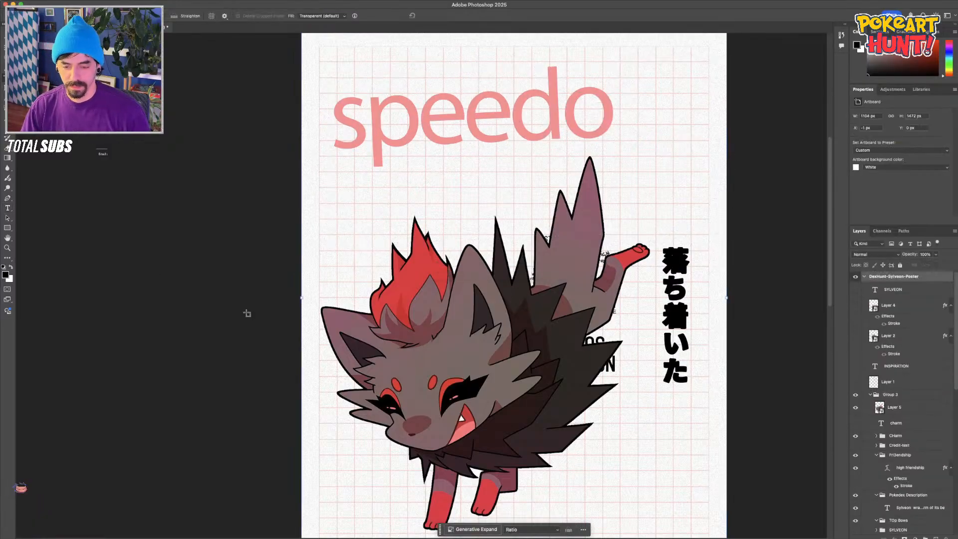
# Move the Zorua illustration up so its tail reaches the "speedo" title
pyautogui.press('v')
pyautogui.scroll(-3, 225, 304)
pyautogui.click(405, 302)
pyautogui.scroll(-4, 407, 299)
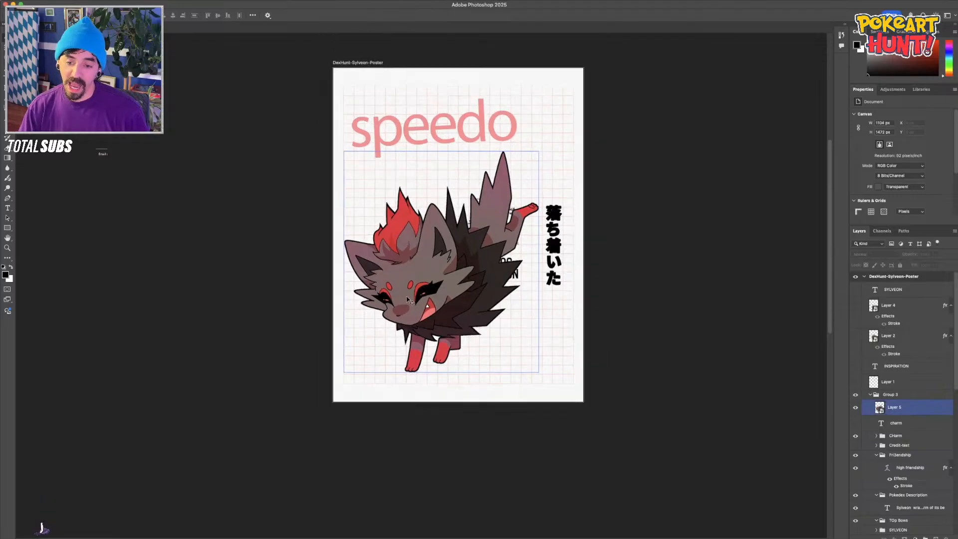
pyautogui.scroll(-2, 414, 294)
pyautogui.moveTo(439, 292); pyautogui.dragTo(453, 267)
pyautogui.click(239, 323)
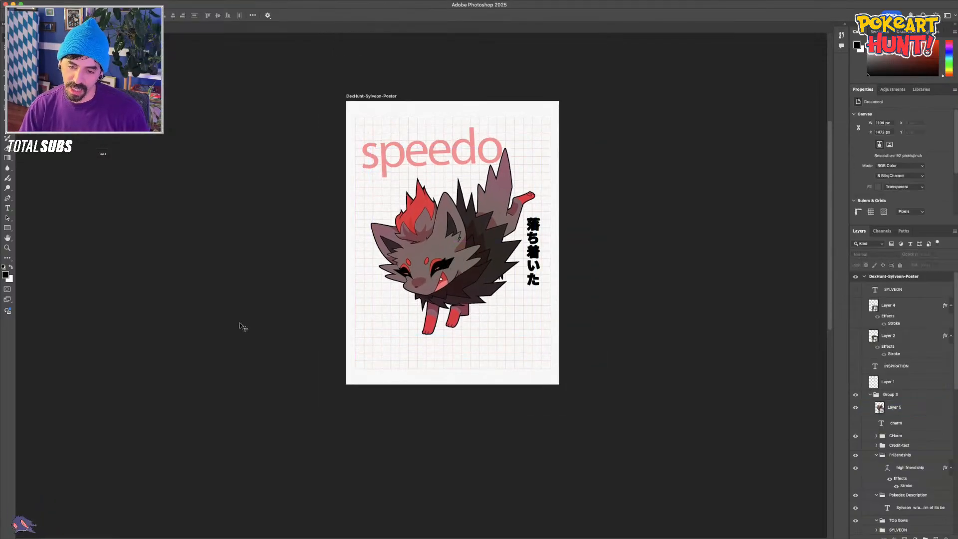
pyautogui.scroll(1, 422, 285)
pyautogui.moveTo(467, 232); pyautogui.dragTo(459, 240)
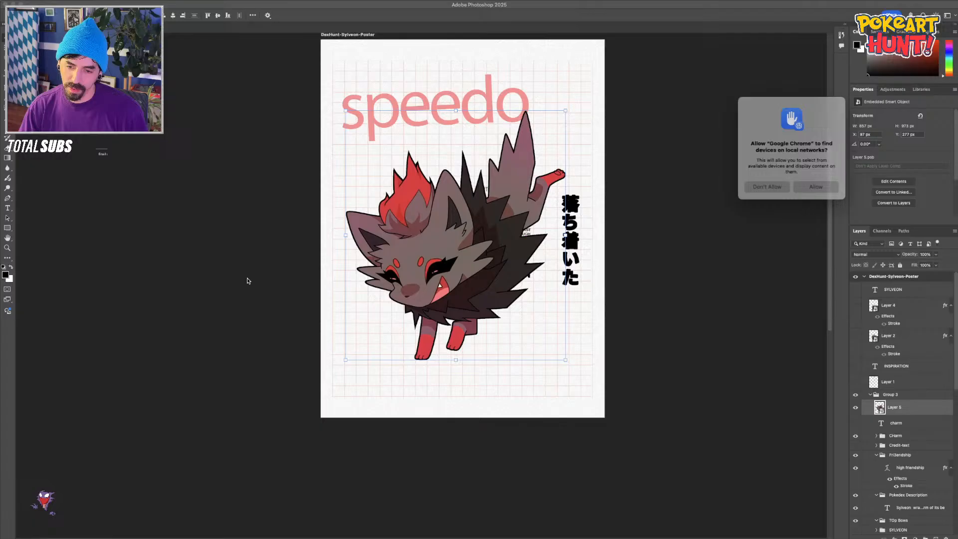
# Allow Google Chrome to find local network devices, then nudge Zorua slightly down and right and deselect it
pyautogui.click(806, 186)
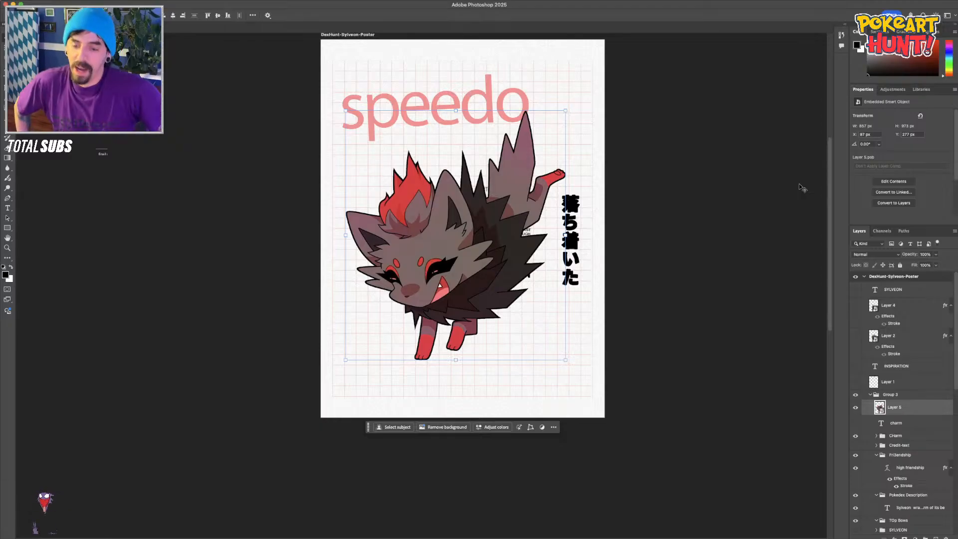
pyautogui.moveTo(460, 250); pyautogui.dragTo(468, 261)
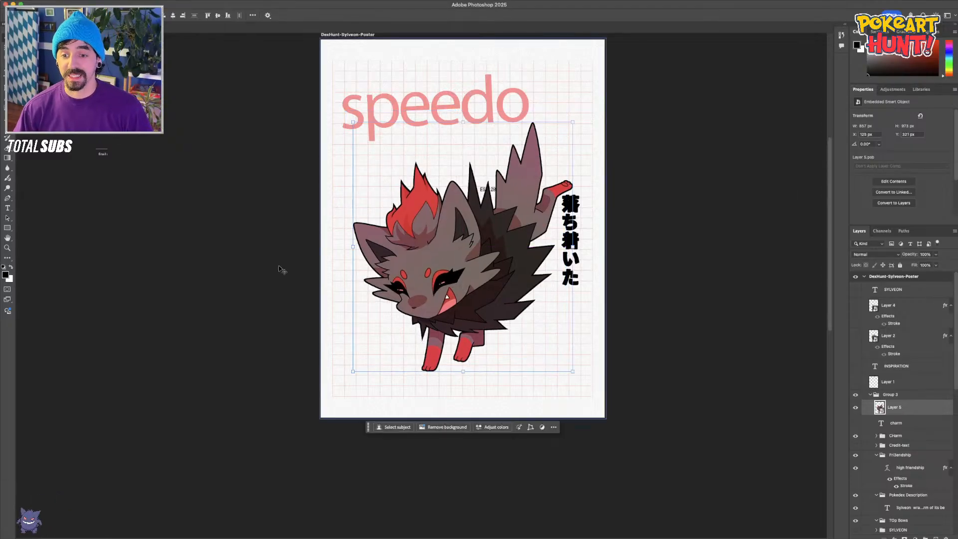
pyautogui.click(244, 285)
# Switch to Finder, preview Sylveon-Build-File.psd and capture a screenshot of the finished Sylveon poster
pyautogui.press('super+Tab')
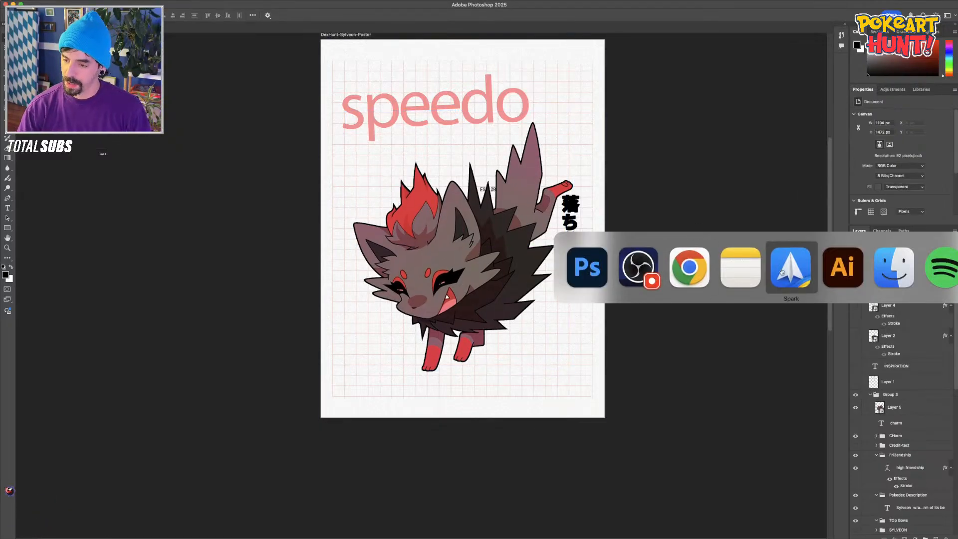
pyautogui.click(890, 271)
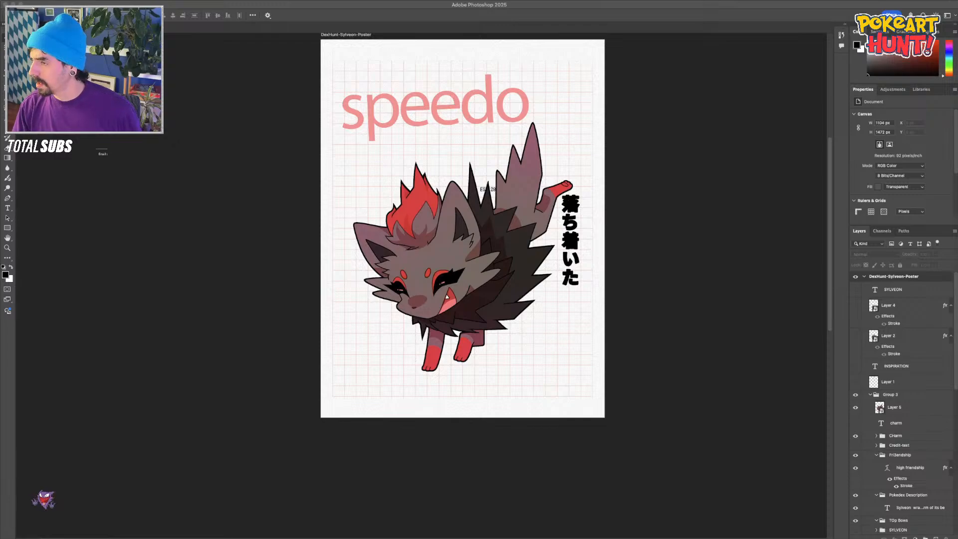
pyautogui.press('space')
pyautogui.press('space')
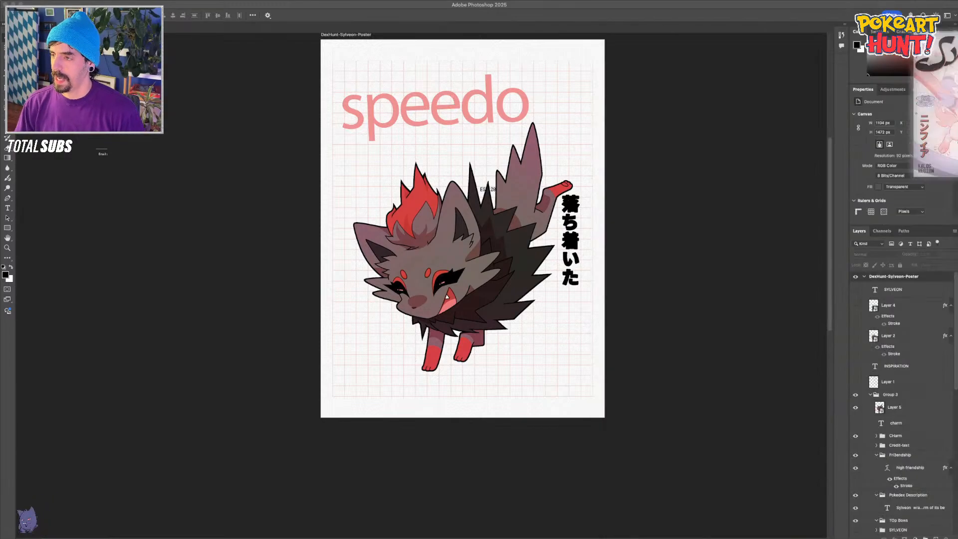
pyautogui.press('space')
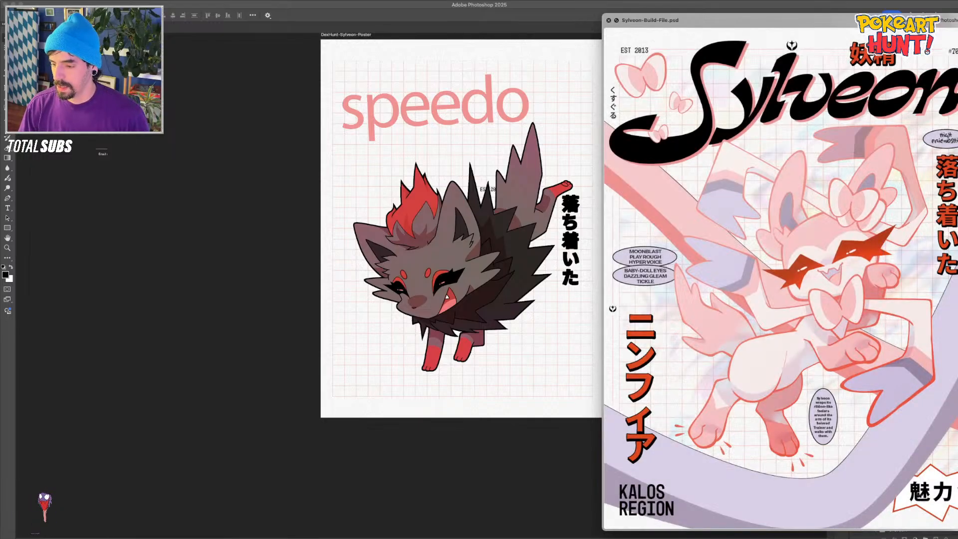
pyautogui.press('space')
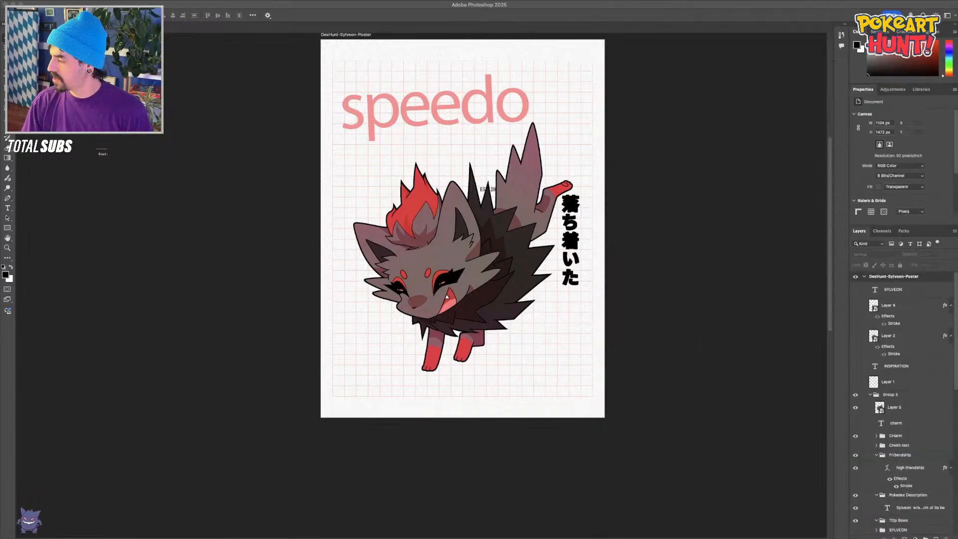
# Place the Sylveon poster screenshot in the Photoshop document and move it off the artboard, to the left of the Zorua poster
pyautogui.press('Return')
pyautogui.moveTo(499, 215); pyautogui.dragTo(220, 204)
pyautogui.hscroll(-5, 224, 204)
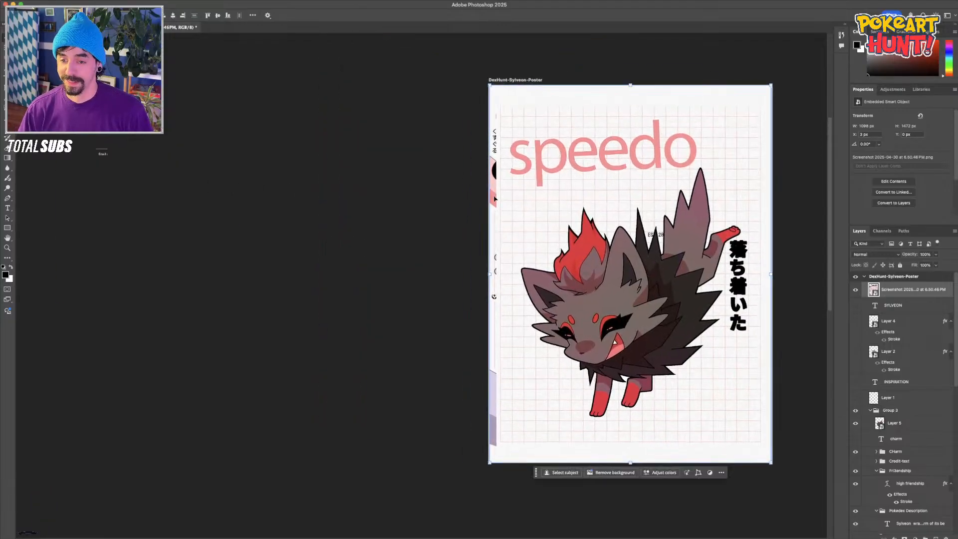
pyautogui.moveTo(494, 198); pyautogui.dragTo(22, 200)
pyautogui.moveTo(190, 241); pyautogui.dragTo(364, 240)
pyautogui.moveTo(201, 463); pyautogui.dragTo(155, 523)
pyautogui.moveTo(312, 514); pyautogui.dragTo(314, 374)
pyautogui.press('super+minus')
pyautogui.press('Return')
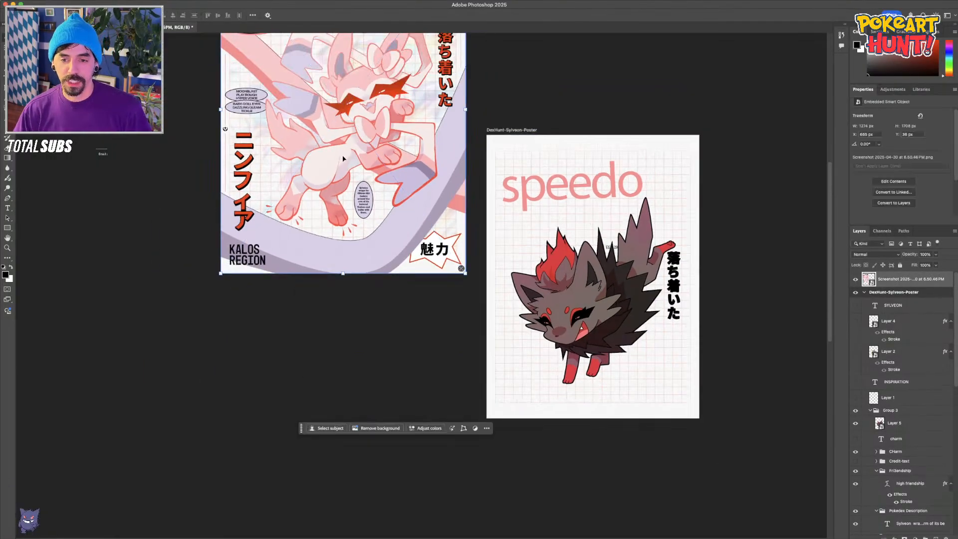
pyautogui.moveTo(343, 159); pyautogui.dragTo(345, 330)
pyautogui.hotkey('ctrl', 't')
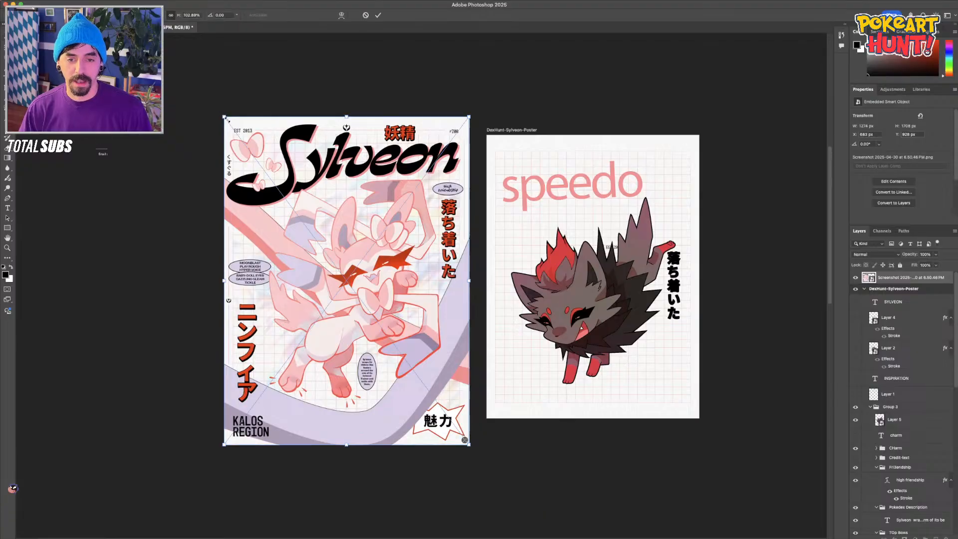
pyautogui.moveTo(227, 119); pyautogui.dragTo(250, 137)
pyautogui.press('Escape')
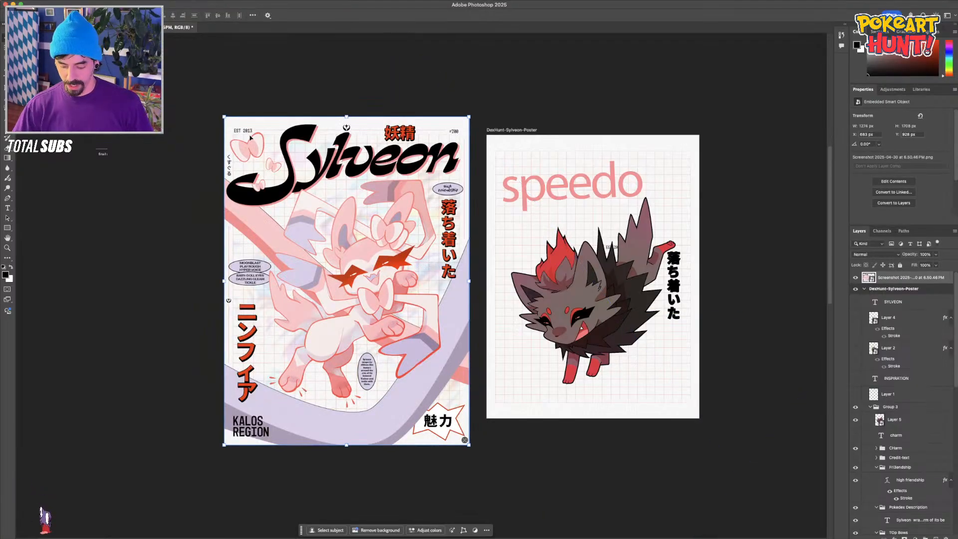
pyautogui.moveTo(350, 271); pyautogui.dragTo(356, 286)
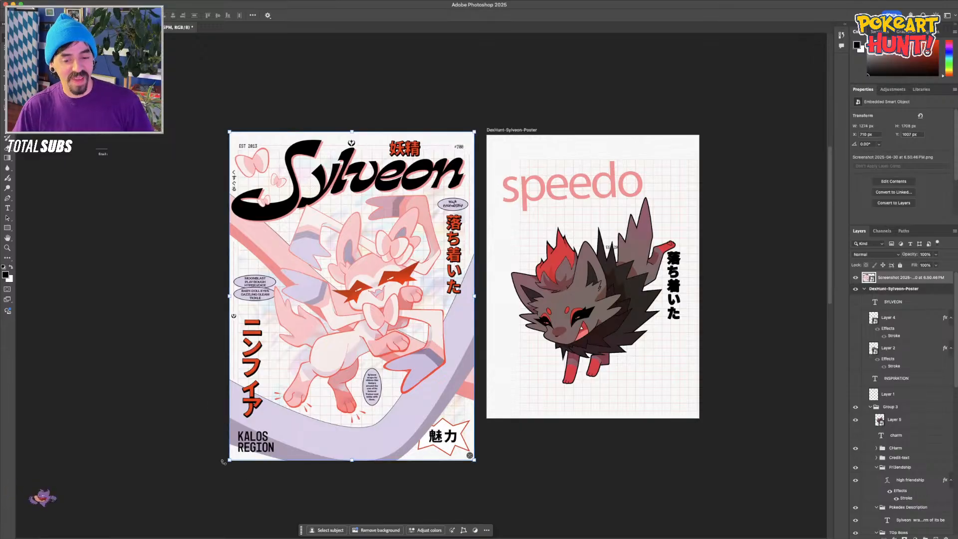
pyautogui.moveTo(229, 459); pyautogui.dragTo(235, 436)
pyautogui.press('Escape')
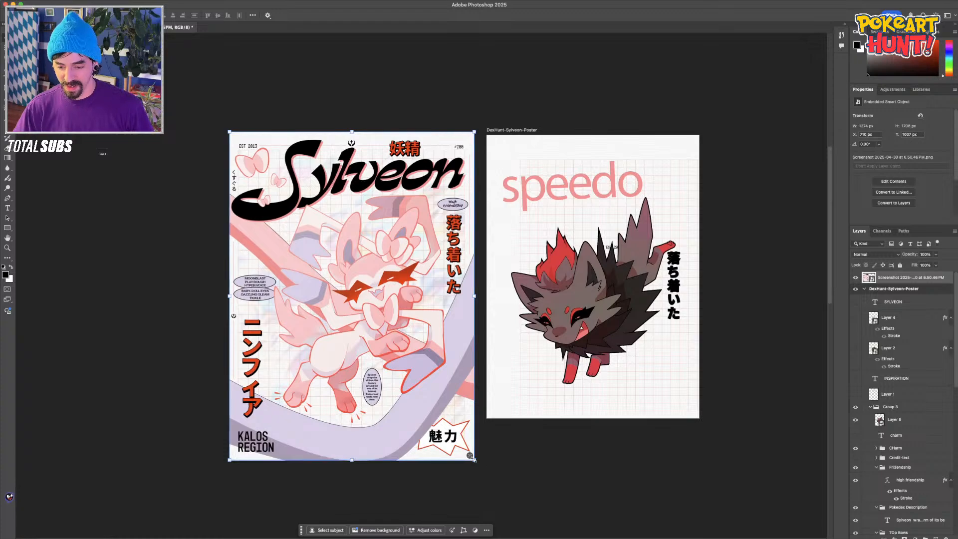
pyautogui.moveTo(470, 455); pyautogui.dragTo(458, 442)
pyautogui.press('super+minus')
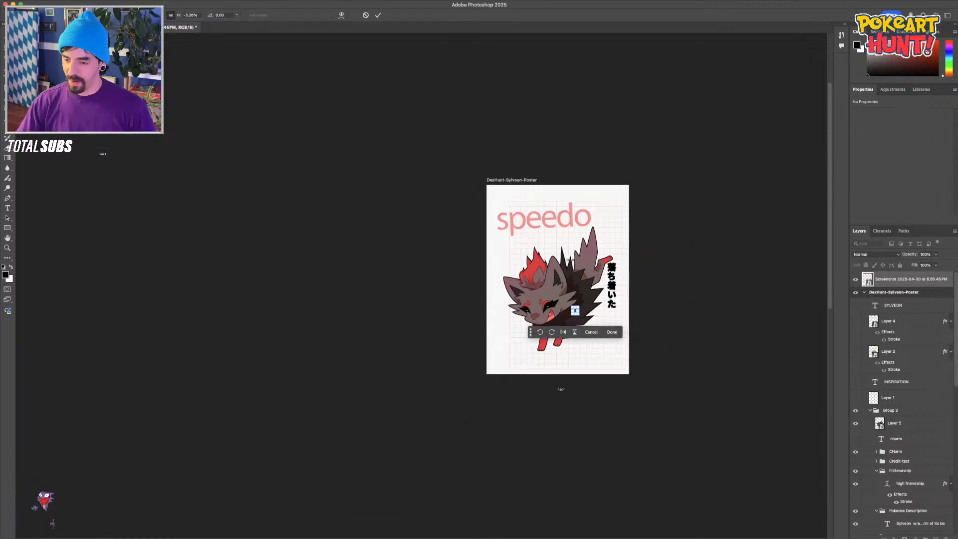
pyautogui.press('Escape')
# Set the Sylveon screenshot layer's opacity to 10% and scale it to 70%
pyautogui.press('1')
pyautogui.press('super+equal')
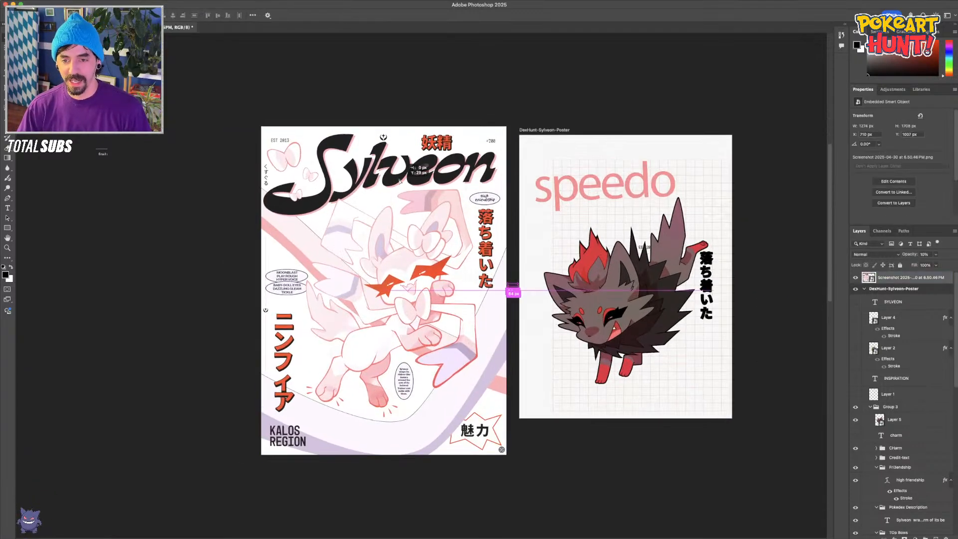
pyautogui.press('super+t')
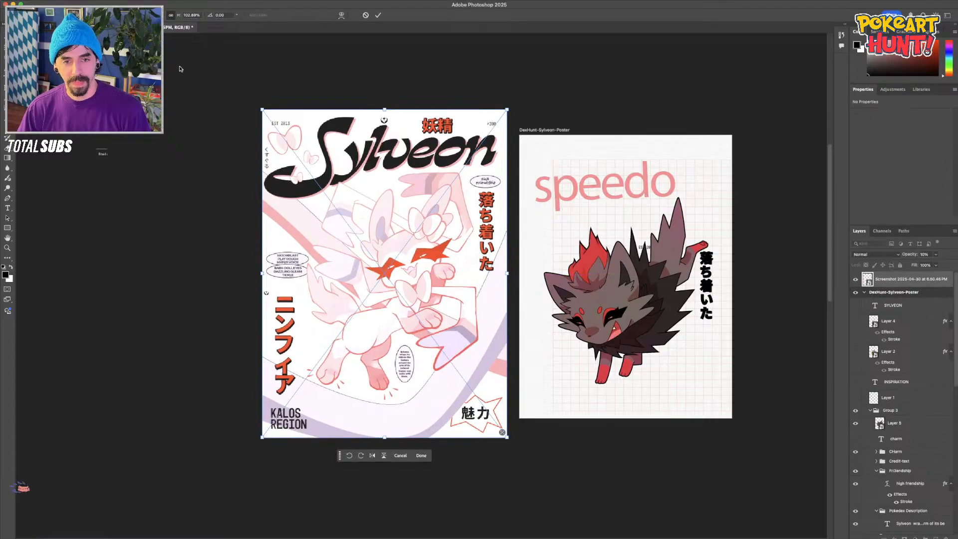
pyautogui.write('70')
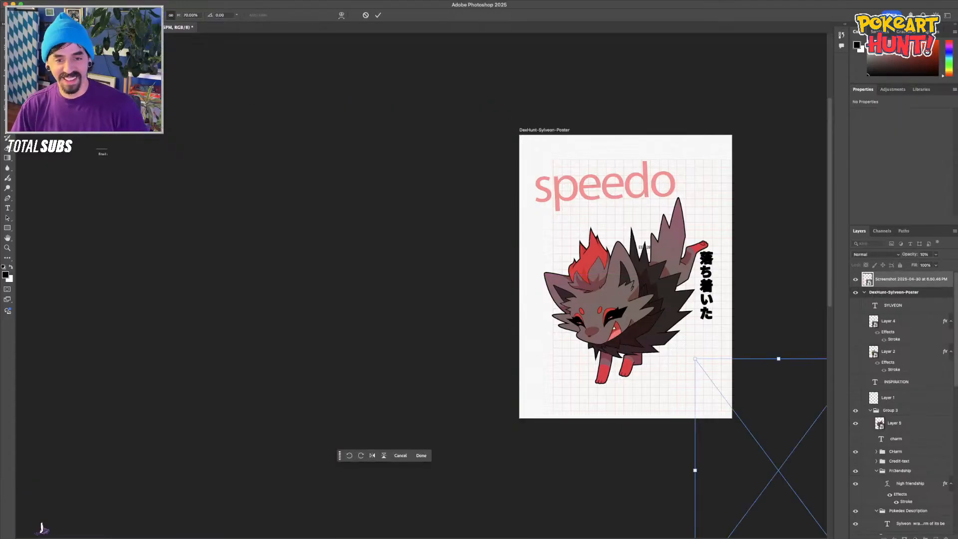
pyautogui.press('super+minus')
pyautogui.press('super+minus')
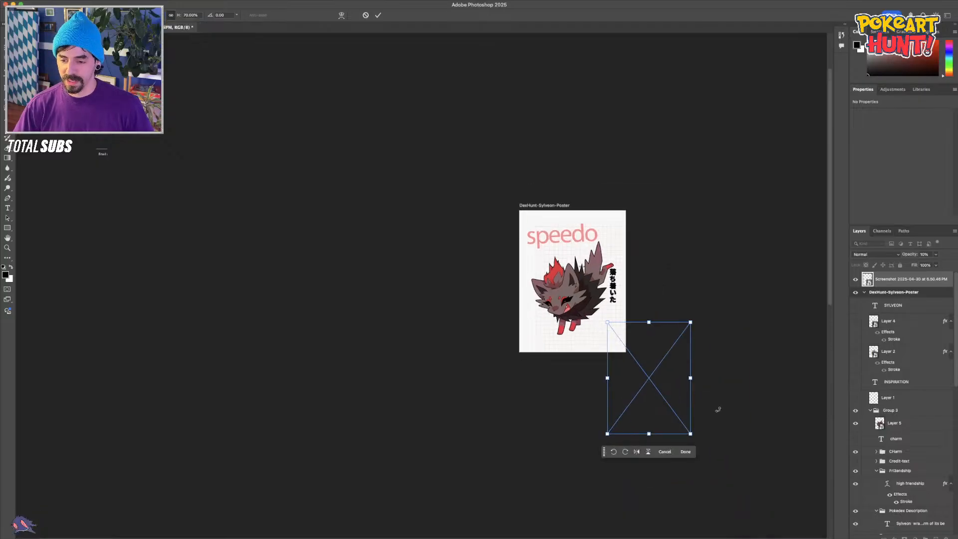
pyautogui.press('Return')
# Position the scaled Sylveon screenshot directly beside the left edge of the Zorua poster as a reference and deselect it
pyautogui.press('super+equal')
pyautogui.press('super+equal')
pyautogui.moveTo(434, 293); pyautogui.dragTo(364, 314)
pyautogui.press('super+equal')
pyautogui.press('super+equal')
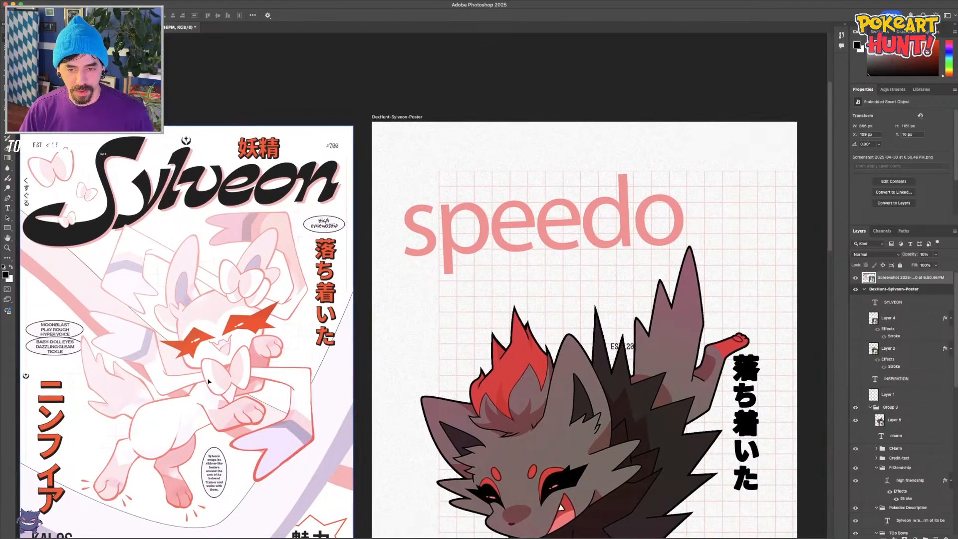
pyautogui.moveTo(209, 381); pyautogui.dragTo(216, 374)
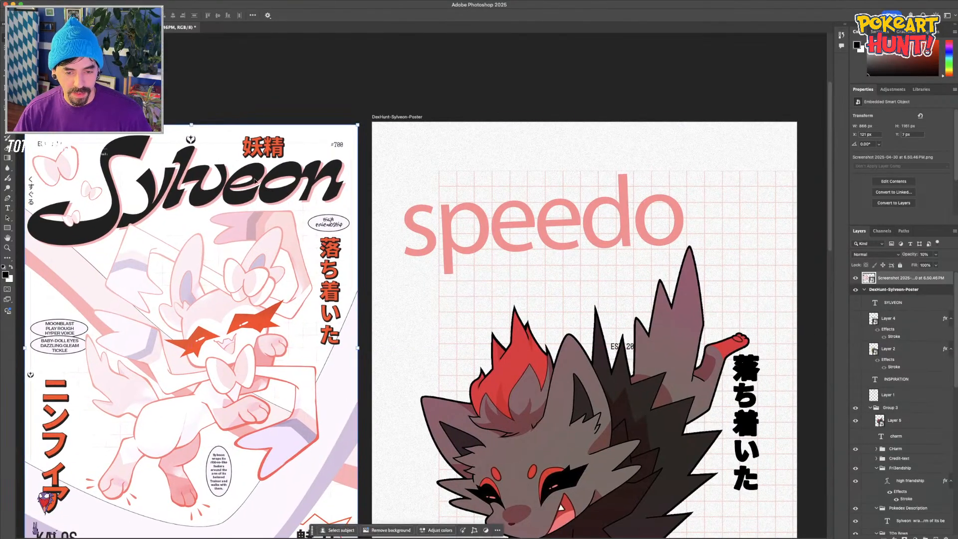
pyautogui.press('super+minus')
pyautogui.scroll(-2, 222, 333)
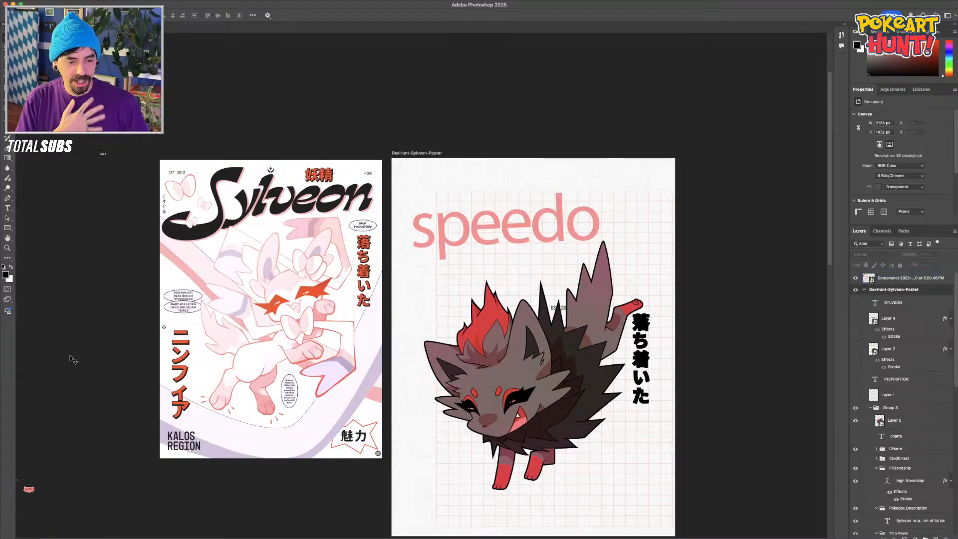
# Move the pink grid background up and left so it sits evenly within the poster artboard again
pyautogui.scroll(-5, 605, 140)
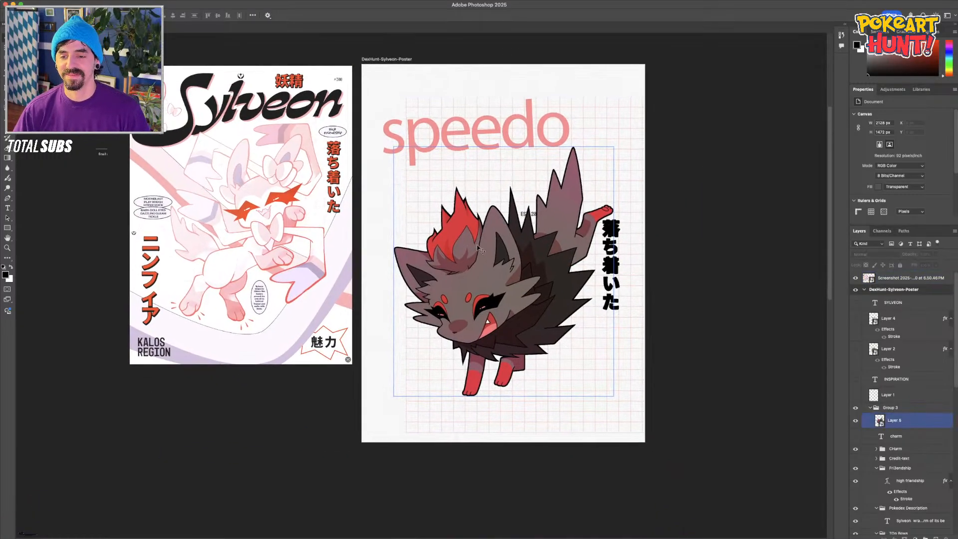
pyautogui.click(605, 140)
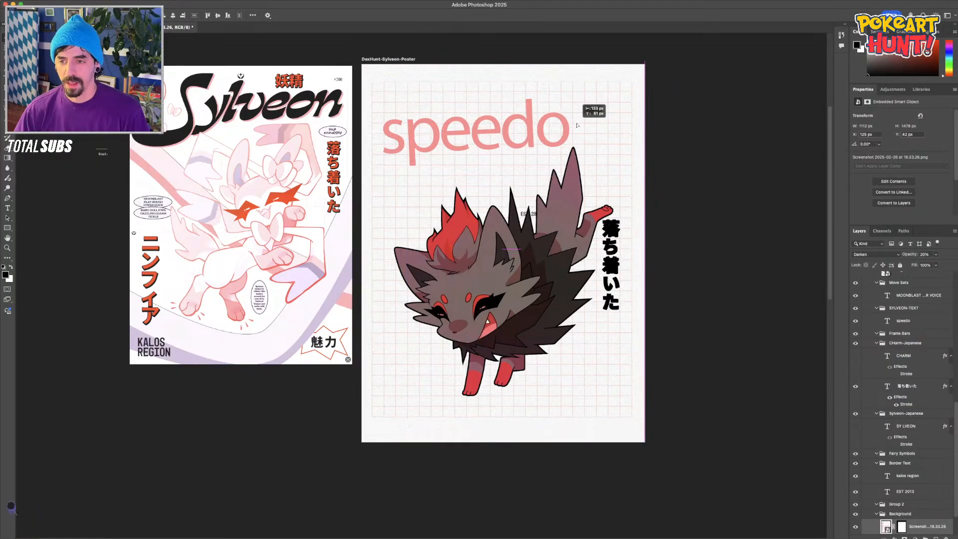
pyautogui.click(695, 442)
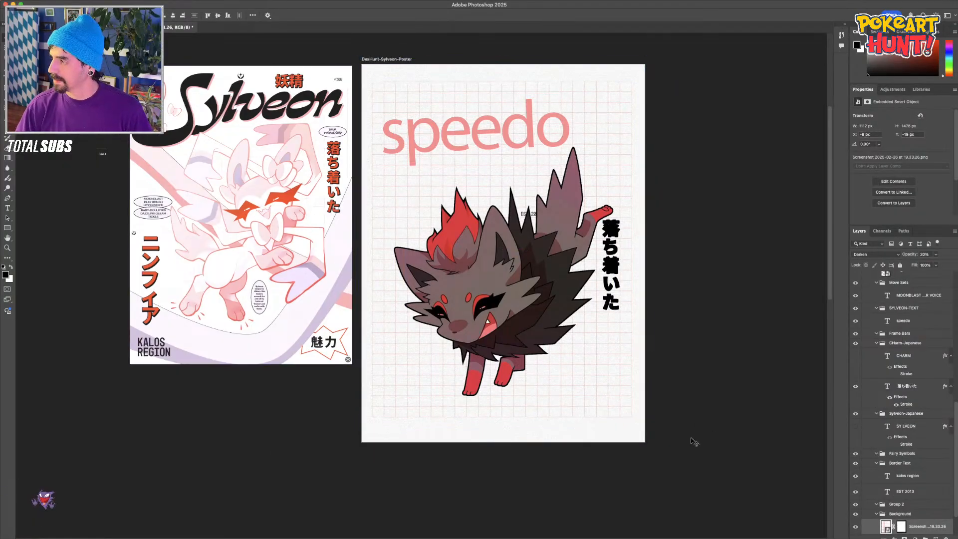
# Align the pink grid background with the centre of the poster artboard and deselect it
pyautogui.moveTo(205, 422); pyautogui.dragTo(257, 434)
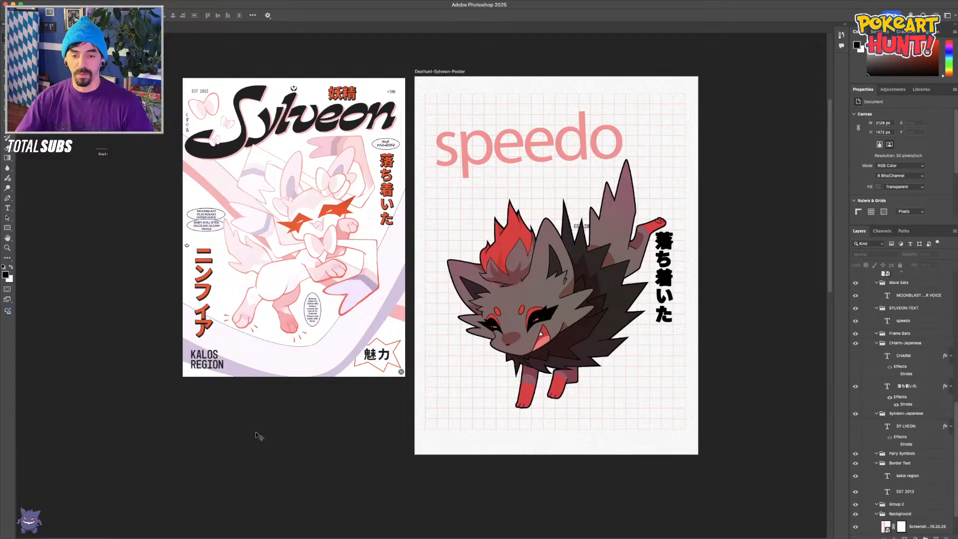
pyautogui.click(645, 398)
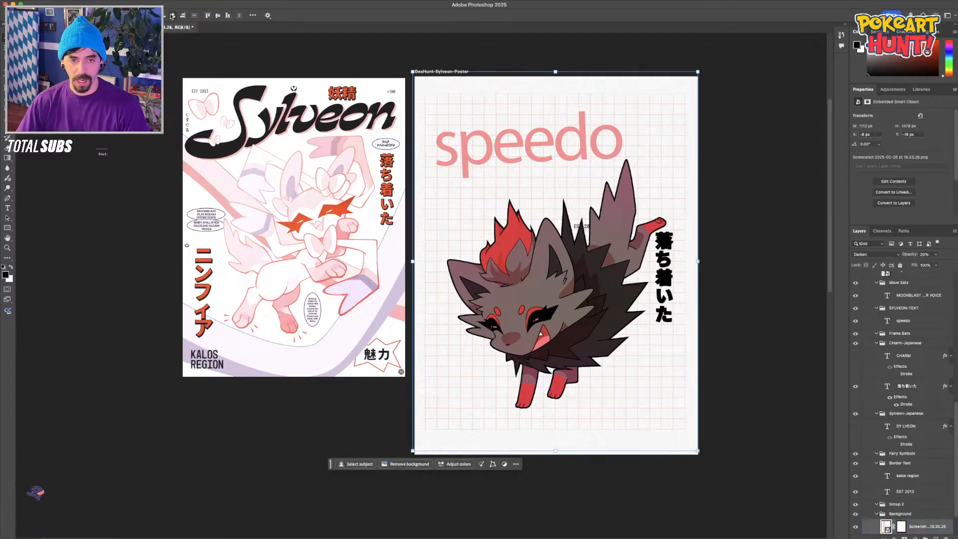
pyautogui.click(788, 390)
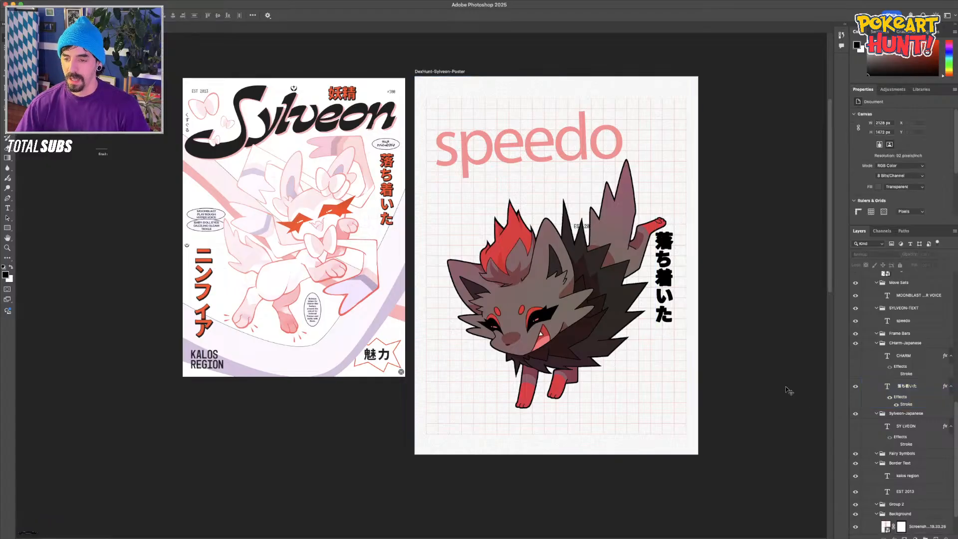
# Hide the cut-out Zorua layer so the poster's text elements are unobstructed
pyautogui.moveTo(565, 286); pyautogui.dragTo(557, 299)
pyautogui.click(856, 279)
pyautogui.press('super+plus')
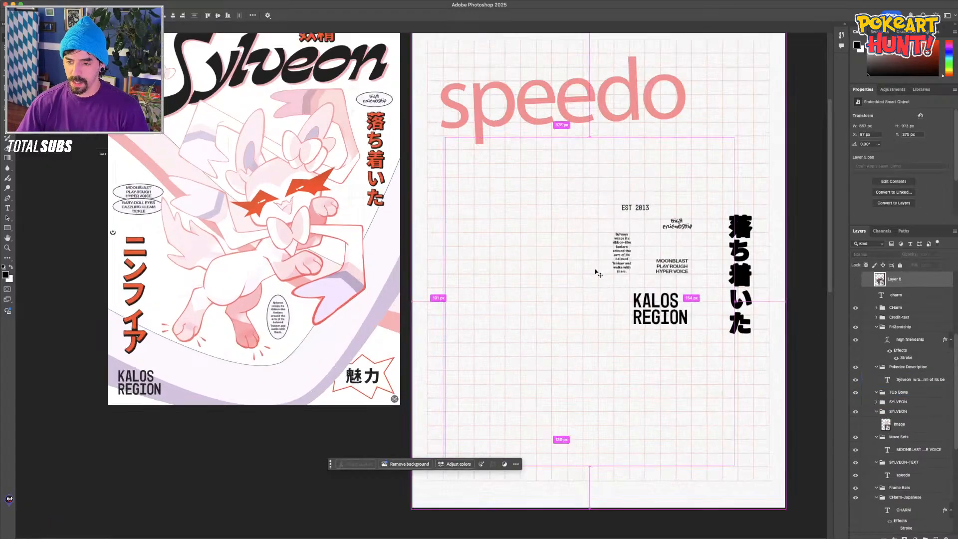
# Reposition the Pokédex description, move list, High Friendship, EST 2013, Kalos Region and vertical Japanese texts slightly on the grid
pyautogui.press('super+plus')
pyautogui.press('super+plus')
pyautogui.moveTo(609, 265); pyautogui.dragTo(187, 295)
pyautogui.moveTo(457, 248); pyautogui.dragTo(404, 255)
pyautogui.click(567, 266)
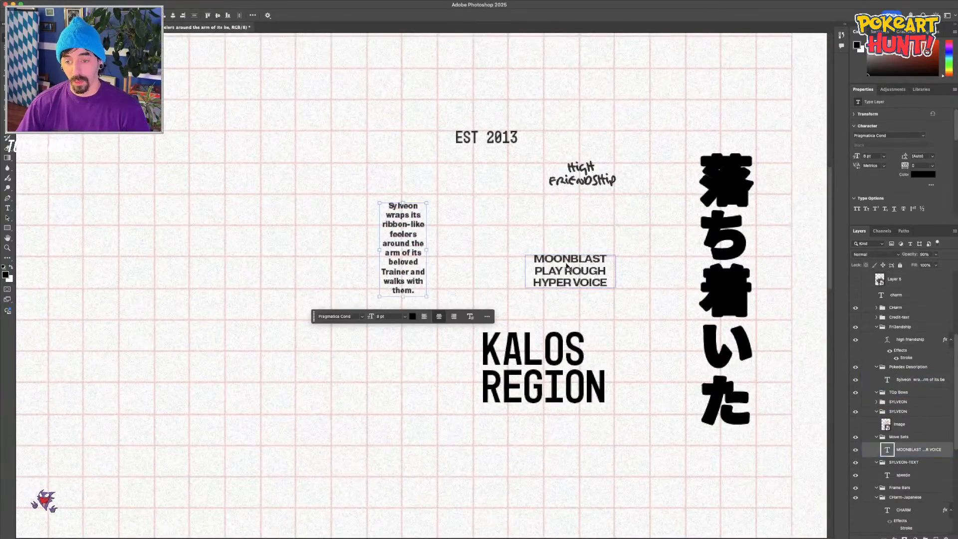
pyautogui.moveTo(567, 267); pyautogui.dragTo(558, 279)
pyautogui.moveTo(581, 172); pyautogui.dragTo(553, 172)
pyautogui.moveTo(486, 137); pyautogui.dragTo(441, 135)
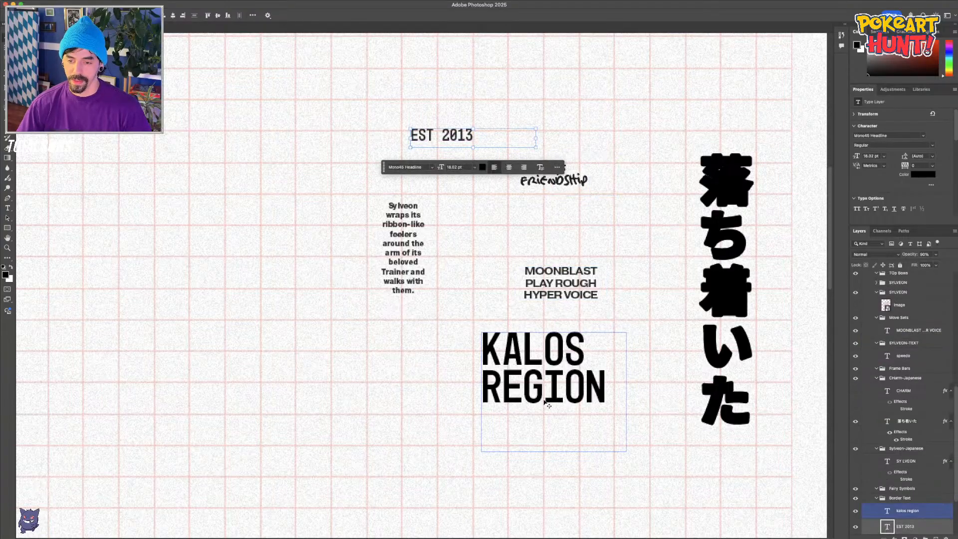
pyautogui.moveTo(545, 402); pyautogui.dragTo(499, 421)
pyautogui.moveTo(708, 312); pyautogui.dragTo(677, 293)
# Move the pink speedo title slightly to the right and down on the poster
pyautogui.press('super+minus')
pyautogui.press('super+minus')
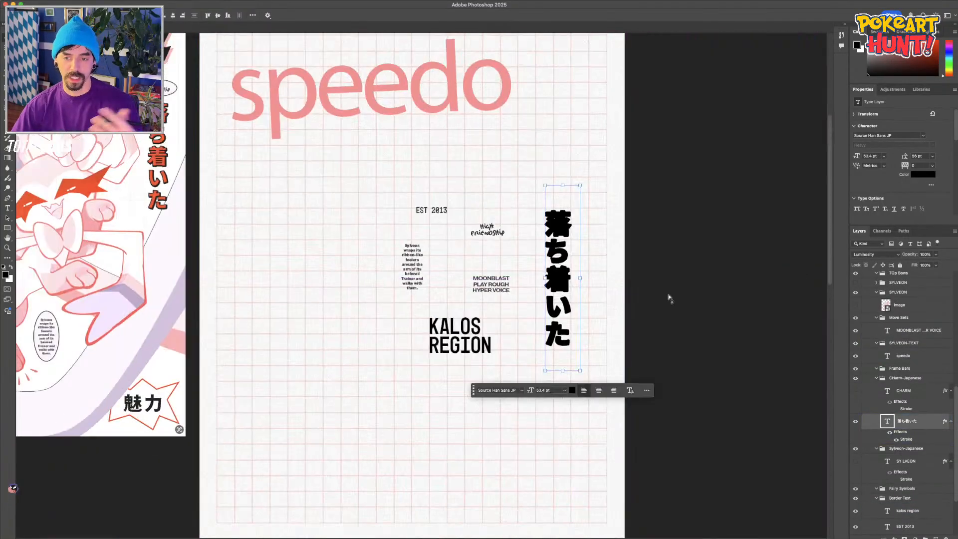
pyautogui.press('super+minus')
pyautogui.moveTo(357, 161); pyautogui.dragTo(396, 176)
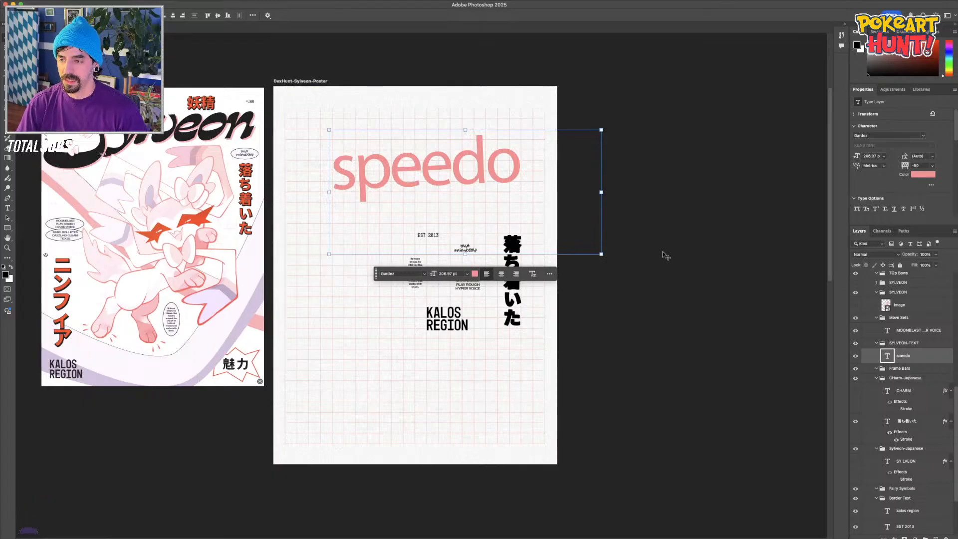
pyautogui.moveTo(376, 187); pyautogui.dragTo(356, 177)
pyautogui.hscroll(-3, 709, 361)
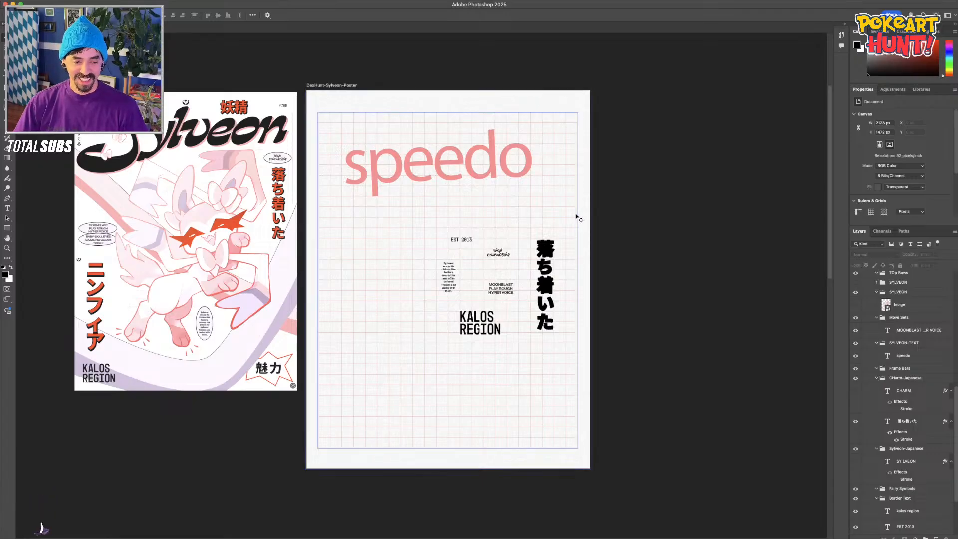
# Bring the High Friendship, description, move list, Japanese, Kalos Region and EST 2013 text layers out of their groups to the artboard's top
pyautogui.click(914, 291)
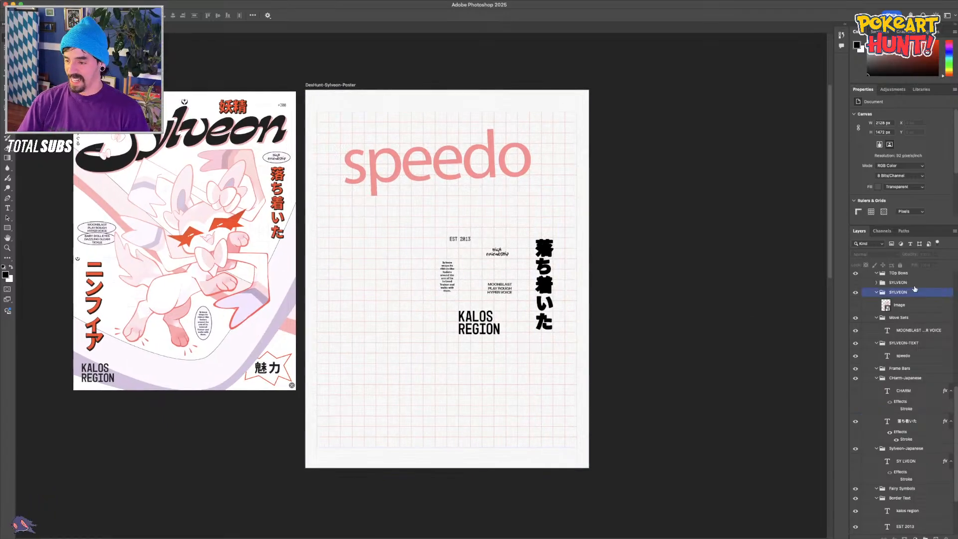
pyautogui.scroll(-3, 914, 289)
pyautogui.click(905, 348)
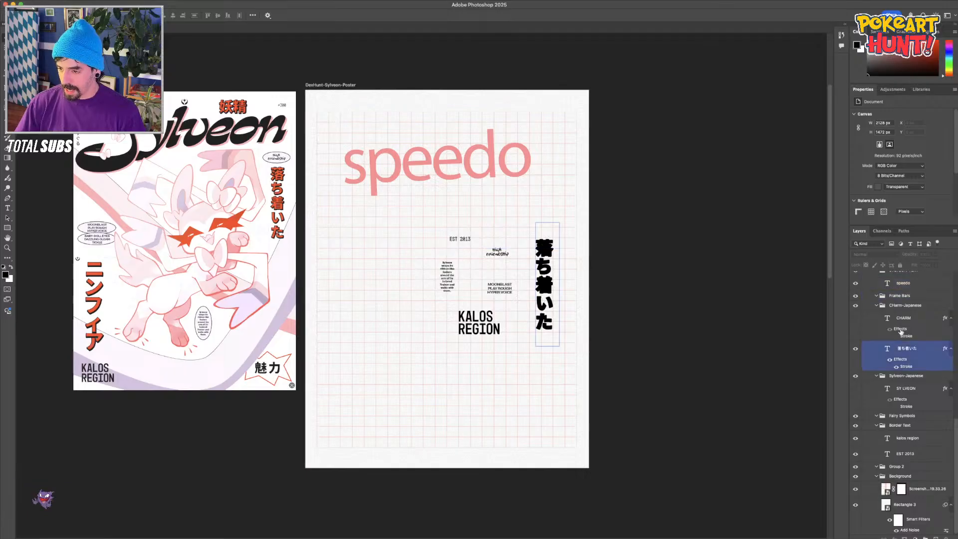
pyautogui.click(897, 306)
pyautogui.scroll(10, 902, 300)
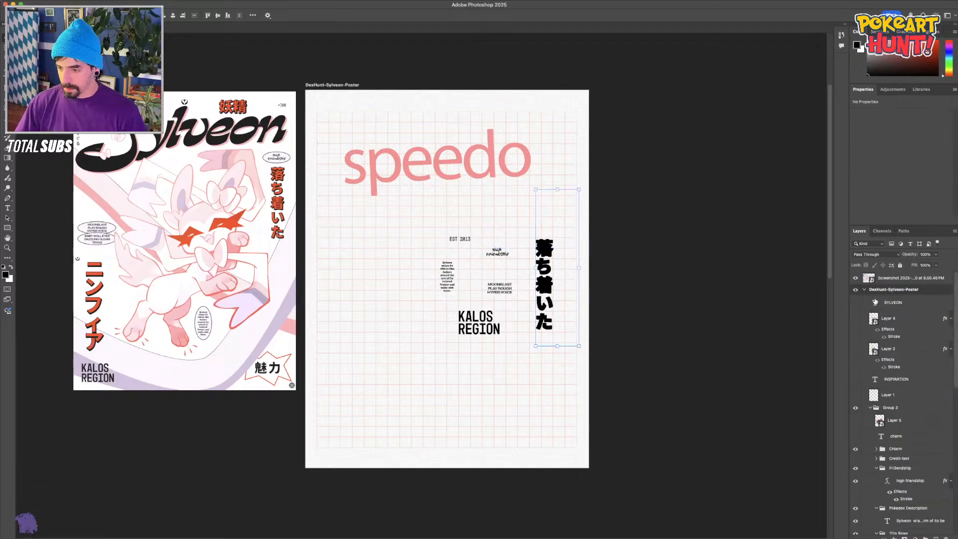
pyautogui.click(544, 281)
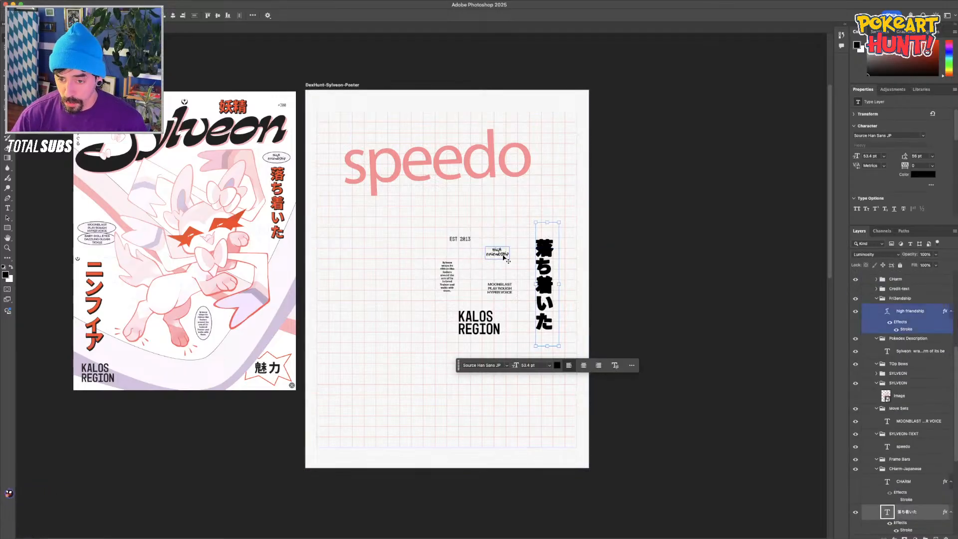
pyautogui.keyDown('shift'); pyautogui.click(499, 288); pyautogui.keyUp('shift')
pyautogui.keyDown('shift'); pyautogui.click(446, 276); pyautogui.keyUp('shift')
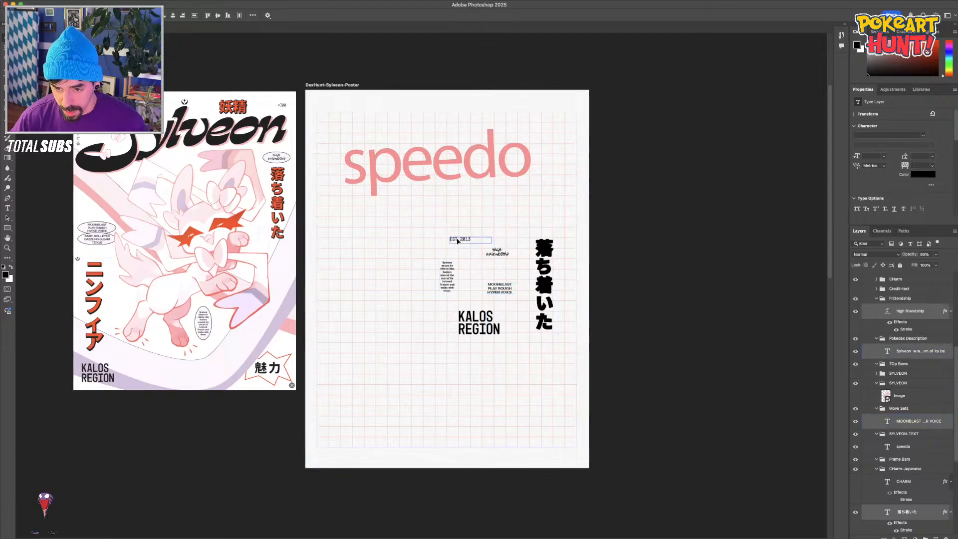
pyautogui.keyDown('shift'); pyautogui.click(457, 240); pyautogui.keyUp('shift')
pyautogui.keyDown('shift'); pyautogui.click(475, 330); pyautogui.keyUp('shift')
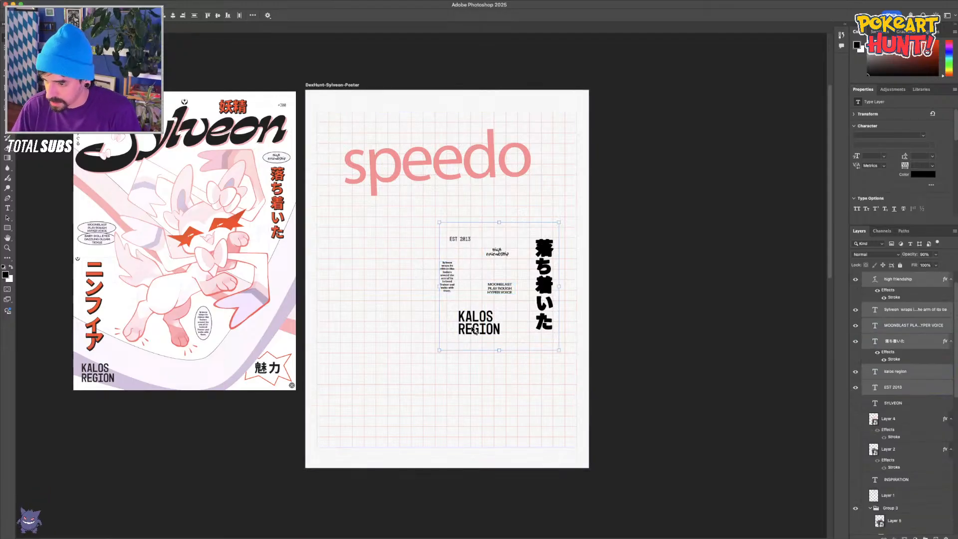
# Float the layer list beside the artboard and extend its height so more layers show
pyautogui.moveTo(862, 233); pyautogui.dragTo(685, 59)
pyautogui.moveTo(722, 145); pyautogui.dragTo(722, 486)
# Try to delete all leftover layers and groups from the SYLVEON text down to Group 2
pyautogui.click(718, 250)
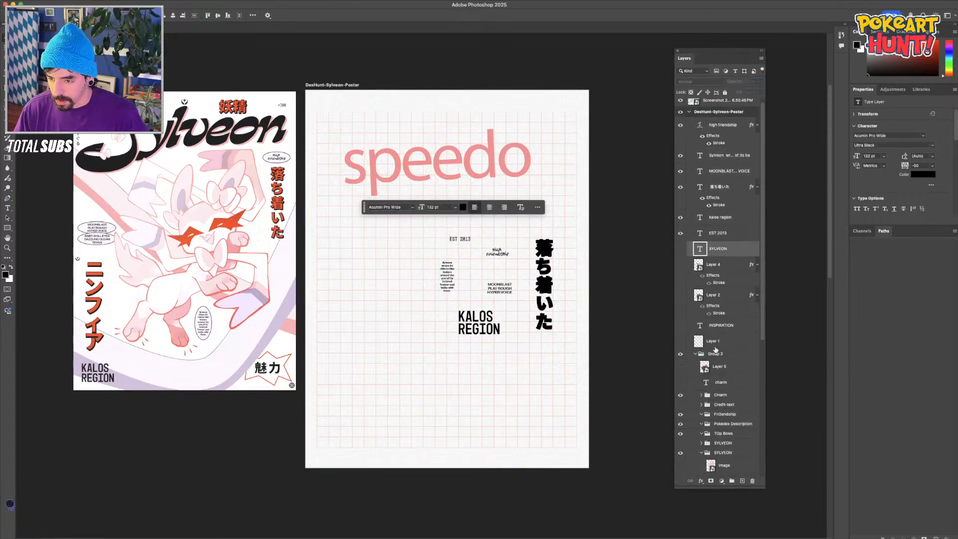
pyautogui.scroll(-10, 720, 300)
pyautogui.click(728, 417)
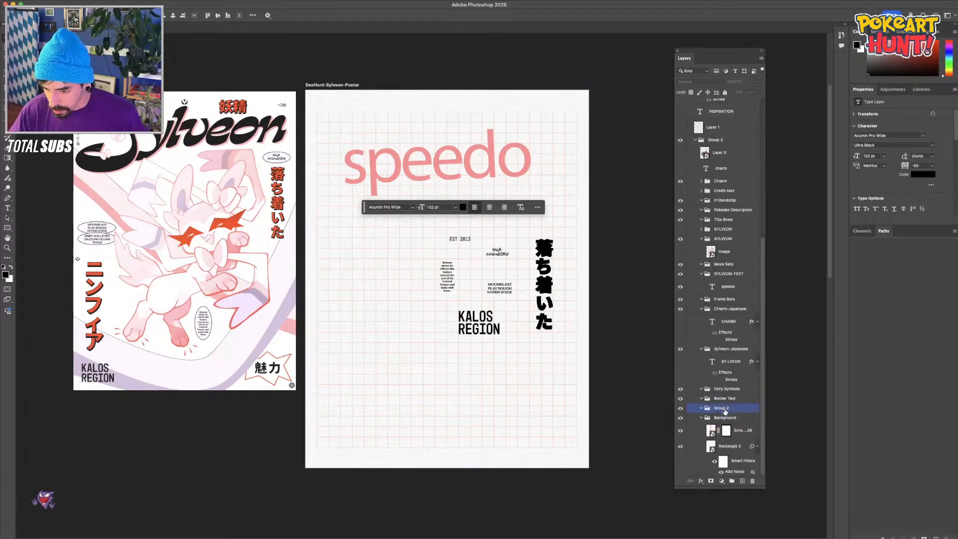
pyautogui.keyDown('shift'); pyautogui.click(724, 409); pyautogui.keyUp('shift')
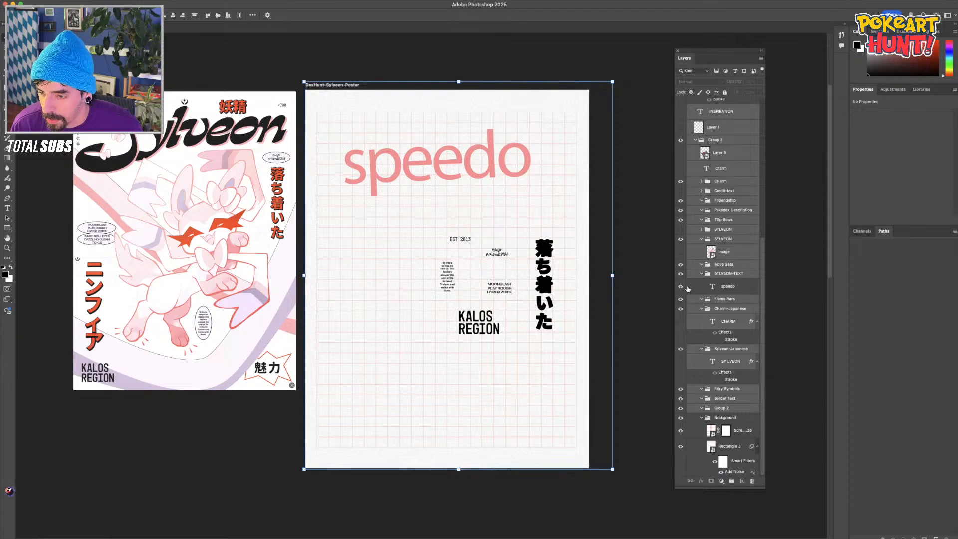
pyautogui.press('Delete')
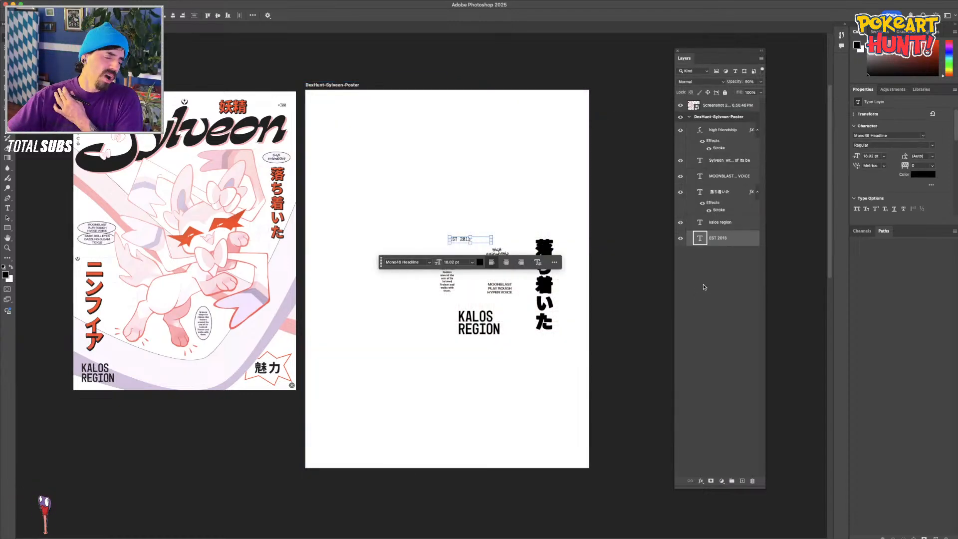
pyautogui.press('super+z')
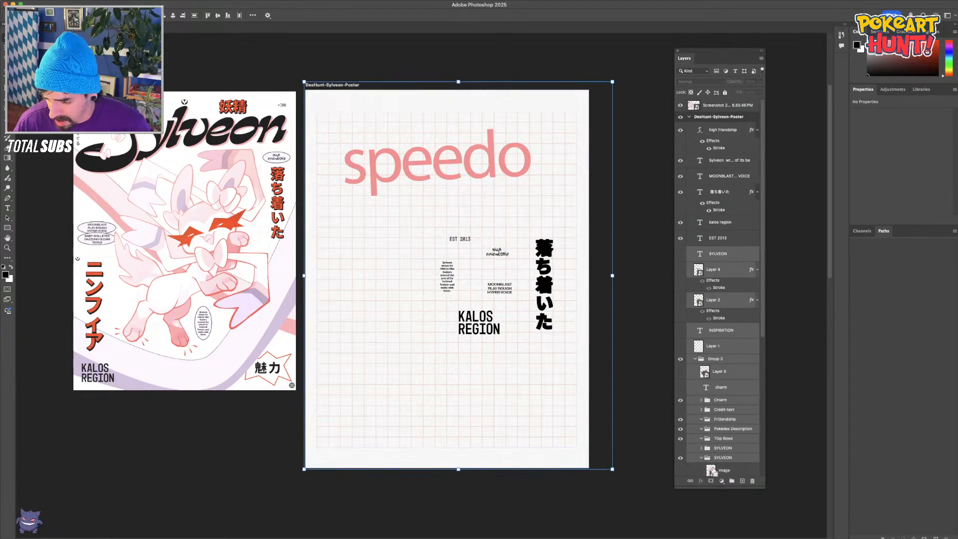
pyautogui.scroll(-5, 720, 469)
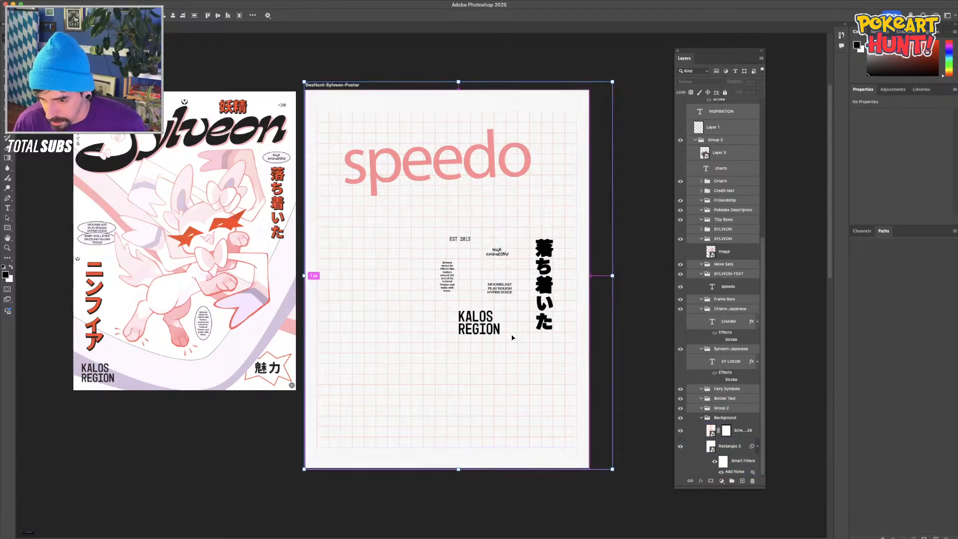
pyautogui.press('Delete')
pyautogui.press('super+z')
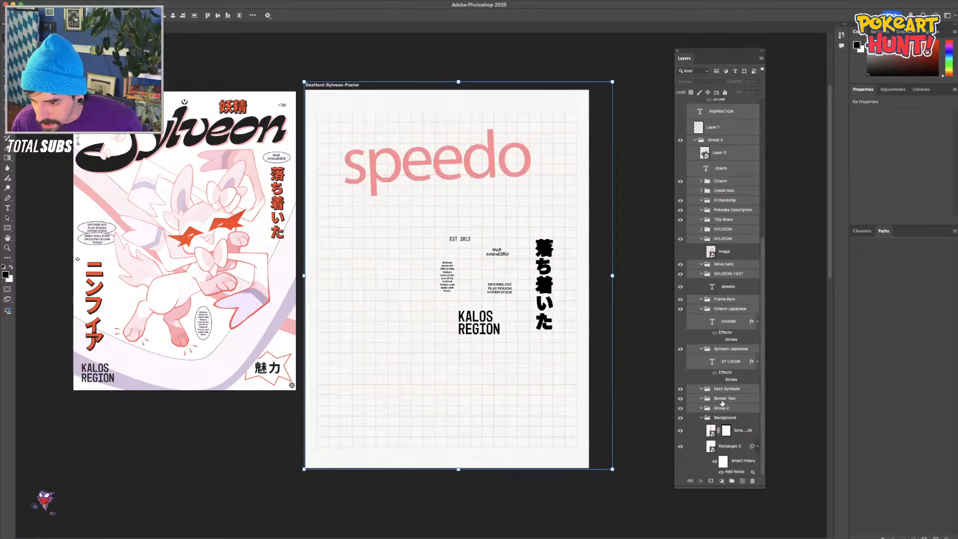
# Hide the Background group and show the Sylveon image inside Group 3 to identify the old artwork
pyautogui.scroll(-5, 723, 403)
pyautogui.click(719, 433)
pyautogui.click(680, 417)
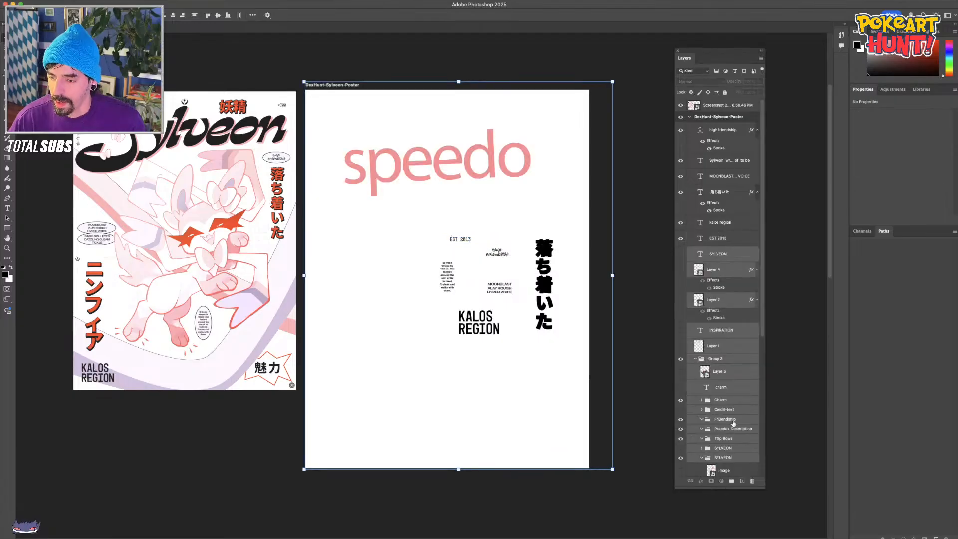
pyautogui.click(723, 470)
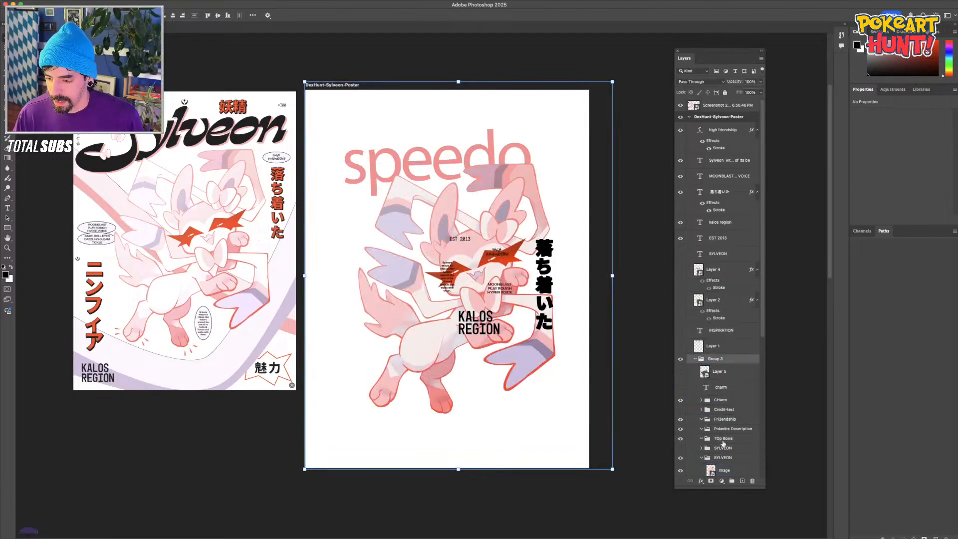
# Delete both SYLVEON groups inside Group 3, including the Sylveon image
pyautogui.click(722, 440)
pyautogui.click(718, 450)
pyautogui.press('BackSpace')
pyautogui.press('BackSpace')
pyautogui.click(714, 441)
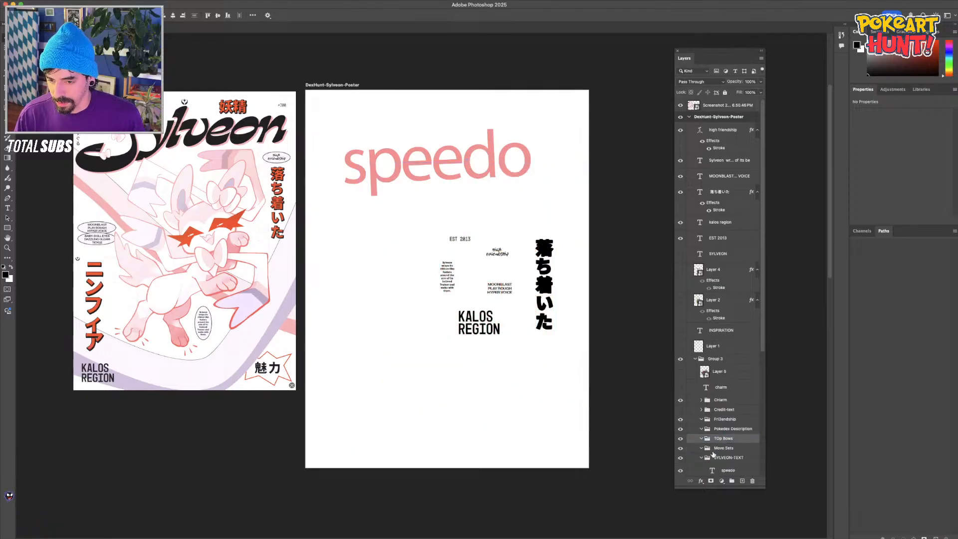
# Make the Background group with the pink grid visible again
pyautogui.scroll(-5, 753, 364)
pyautogui.click(724, 417)
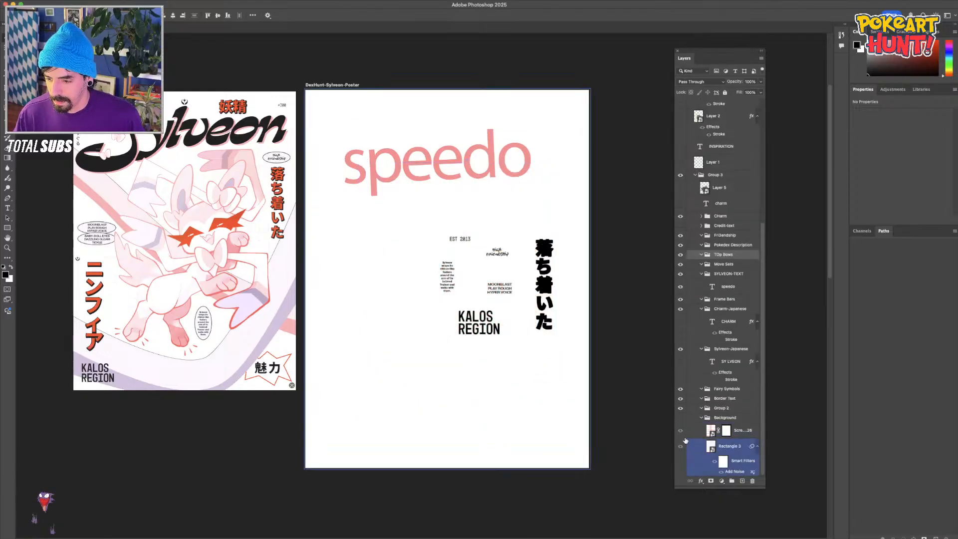
pyautogui.click(680, 417)
# Delete the Group 2, Border Text, Fairy Symbols and Sylveon-Japanese groups
pyautogui.click(718, 407)
pyautogui.press('BackSpace')
pyautogui.click(719, 408)
pyautogui.press('BackSpace')
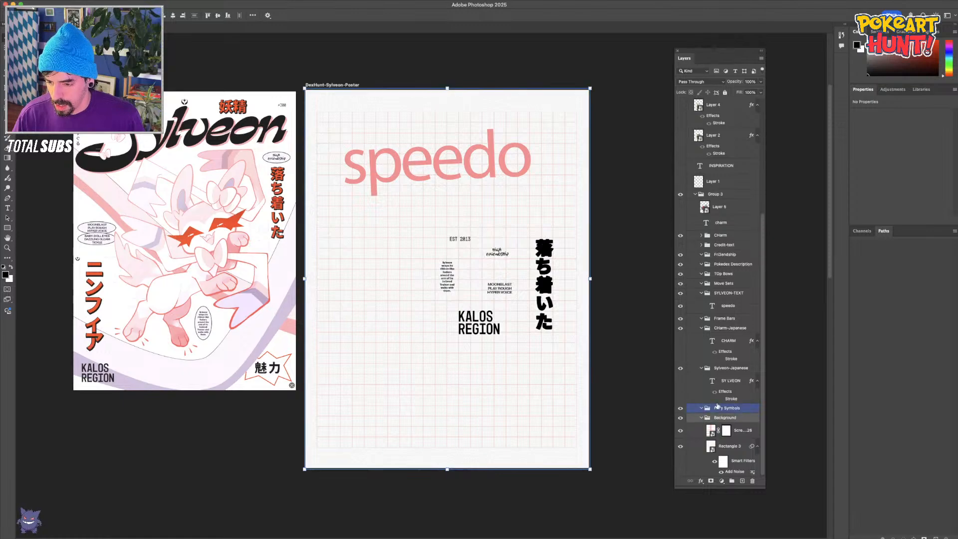
pyautogui.click(716, 407)
pyautogui.press('BackSpace')
pyautogui.click(714, 379)
pyautogui.press('BackSpace')
pyautogui.press('BackSpace')
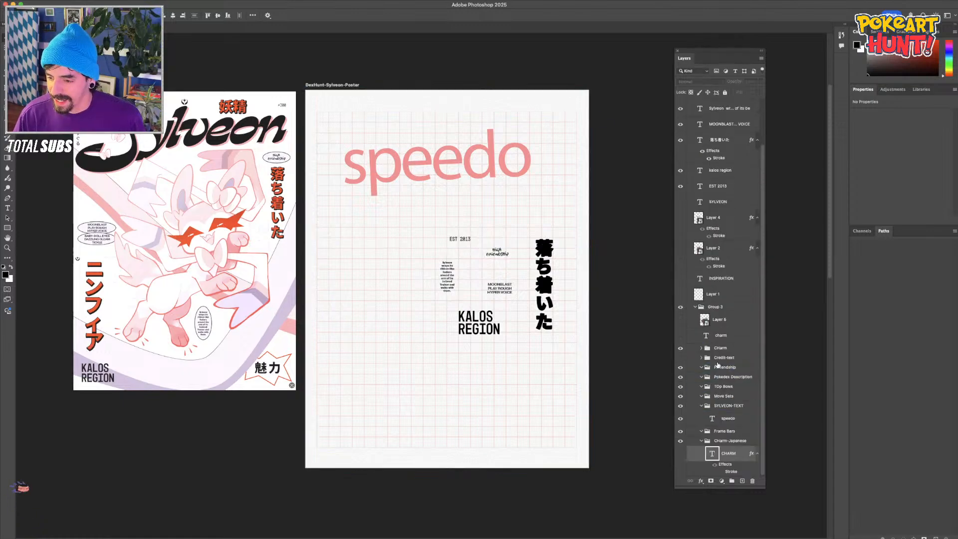
# Move the Background group out of Group 3, keeping it at the bottom of the artboard
pyautogui.click(713, 349)
pyautogui.scroll(-1, 716, 449)
pyautogui.click(716, 469)
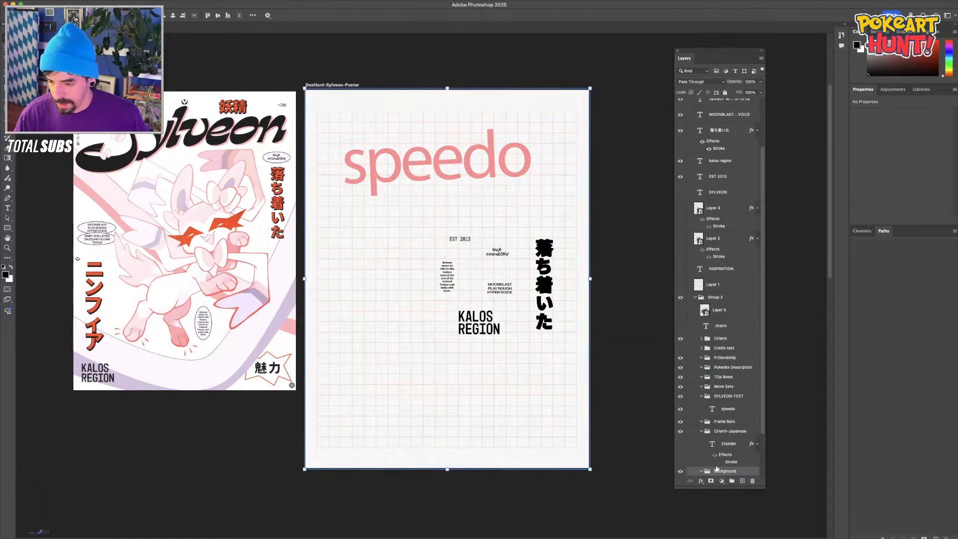
# Move the speedo text layer out of Group 3 to directly above Layer 1
pyautogui.click(720, 430)
pyautogui.click(728, 409)
pyautogui.click(720, 430)
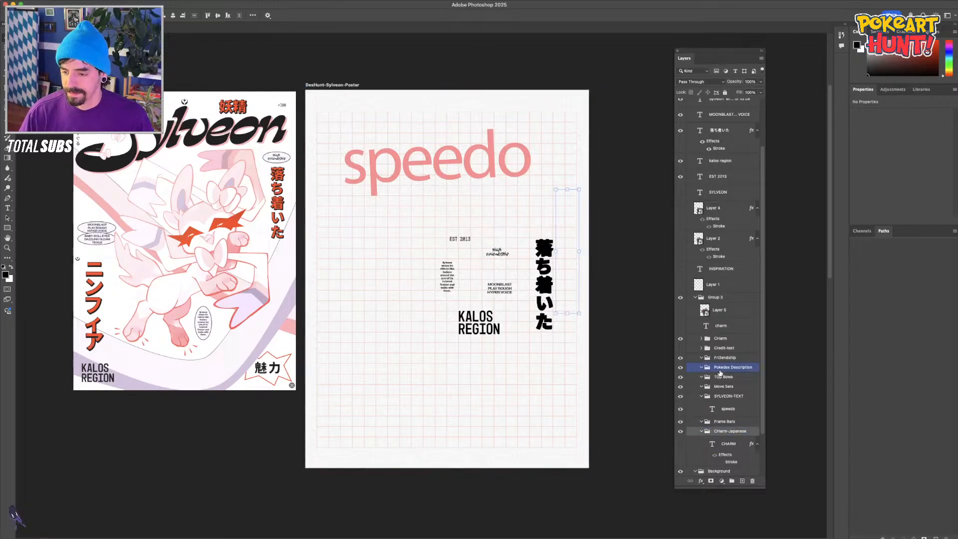
pyautogui.keyDown('shift'); pyautogui.click(718, 339); pyautogui.keyUp('shift')
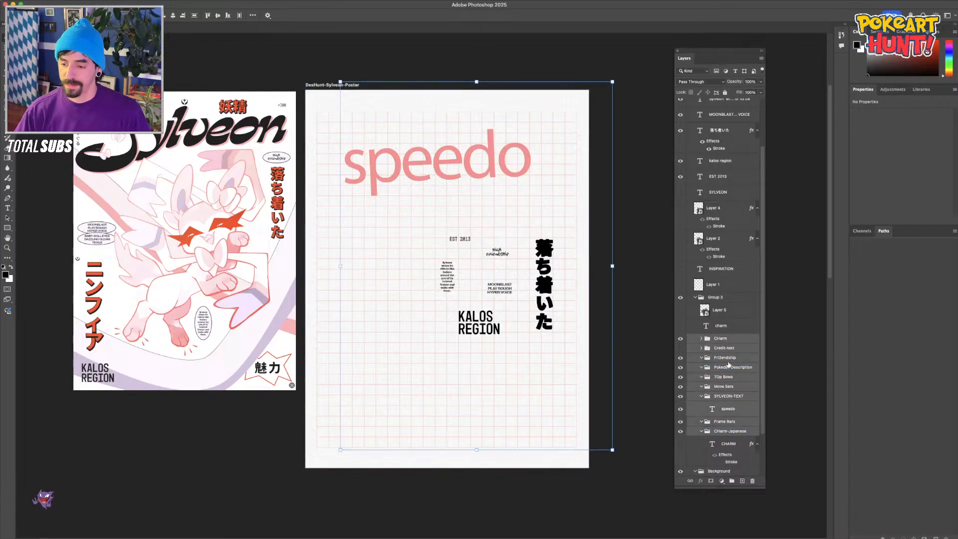
pyautogui.click(725, 409)
pyautogui.moveTo(726, 408); pyautogui.dragTo(713, 298)
# Delete Group 3 with its remaining contents, Layer 1 and the INSPIRATION text layer
pyautogui.click(715, 313)
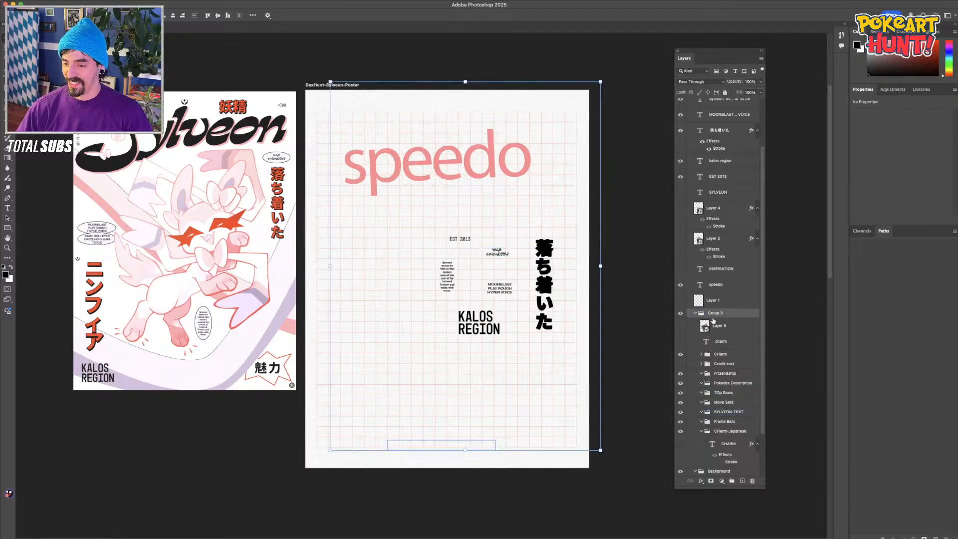
pyautogui.press('BackSpace')
pyautogui.click(711, 368)
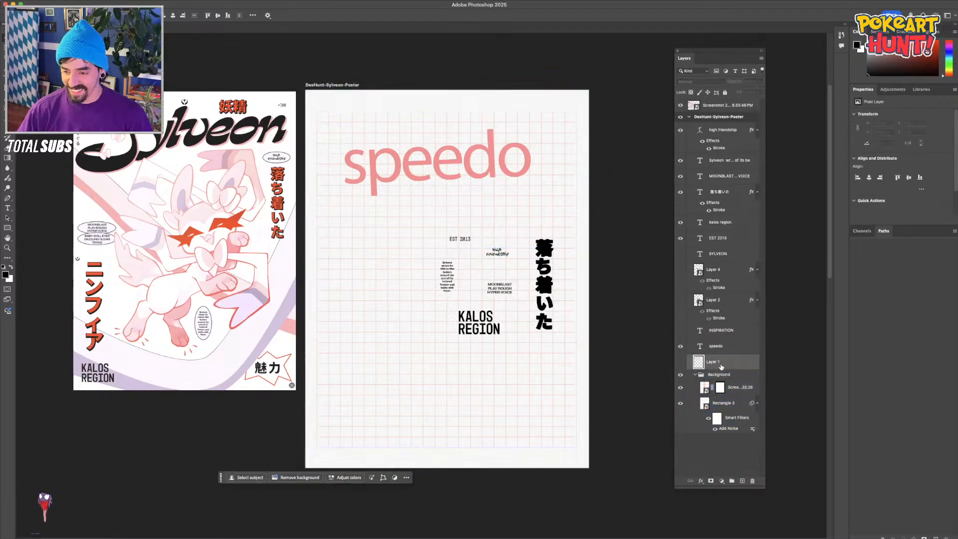
pyautogui.press('BackSpace')
pyautogui.click(716, 331)
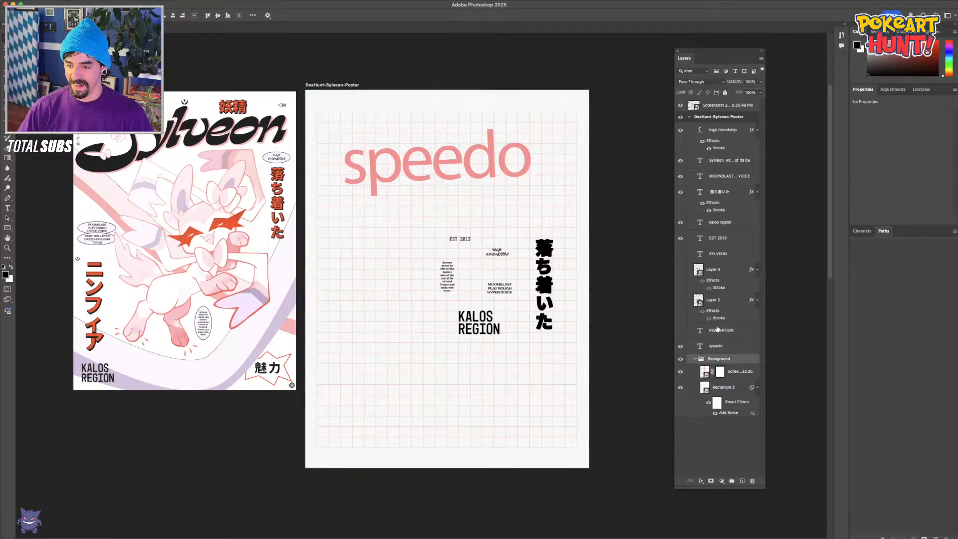
pyautogui.press('BackSpace')
# Delete the SYLVEON text layer, Layer 4 and Layer 2 from the poster artboard
pyautogui.click(715, 304)
pyautogui.keyDown('shift'); pyautogui.click(725, 254); pyautogui.keyUp('shift')
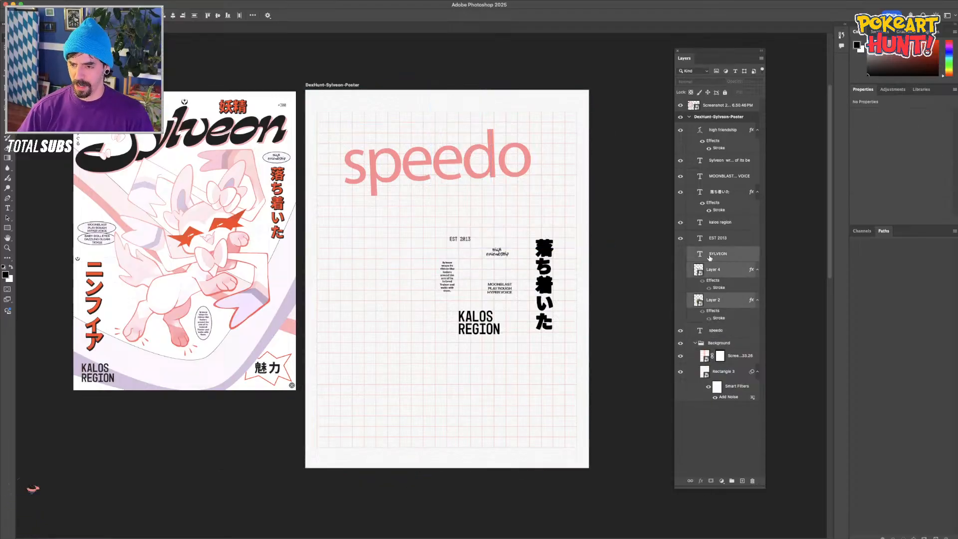
pyautogui.press('BackSpace')
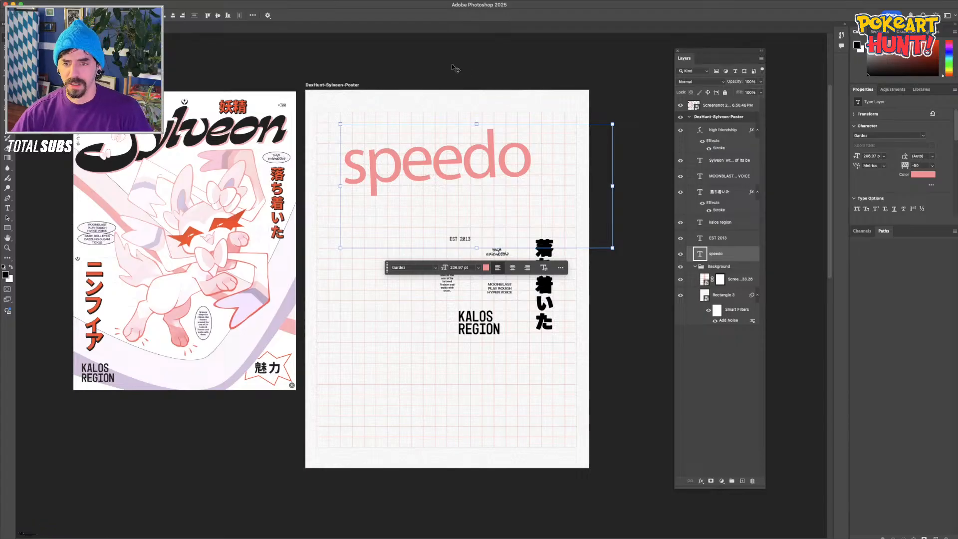
pyautogui.click(451, 66)
pyautogui.press('super+plus')
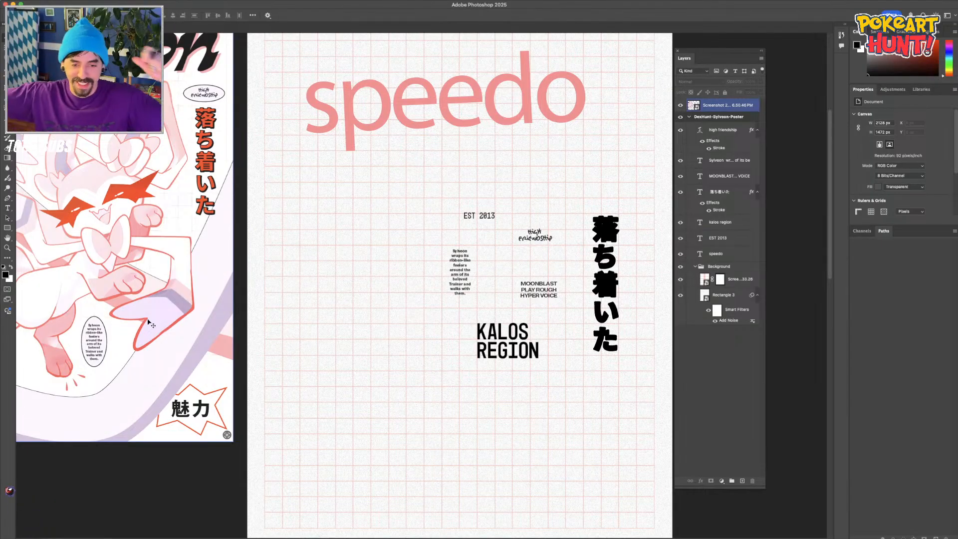
# Switch to the browser, open Printify from the TeamRocket tab group and confirm no intention to sell in Europe
pyautogui.press('super+alt+a')
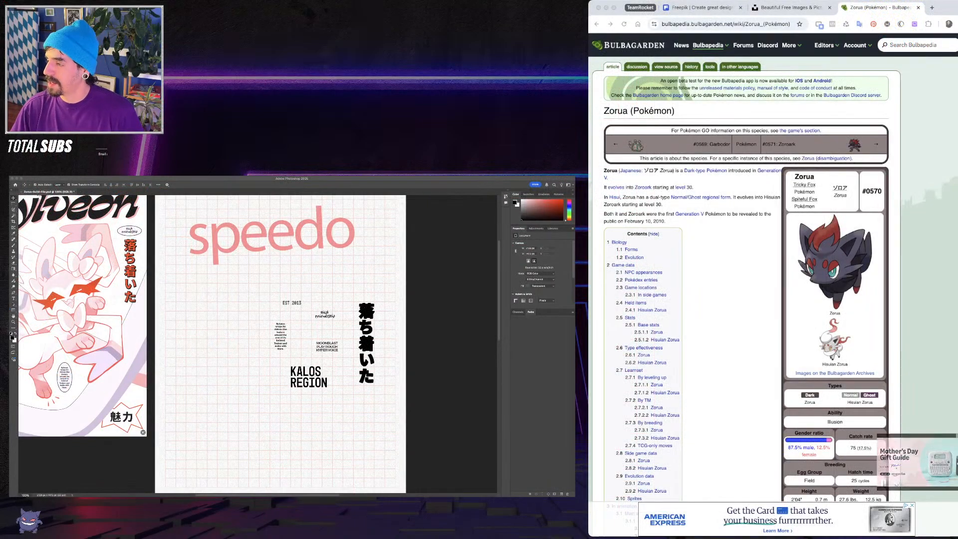
pyautogui.click(640, 7)
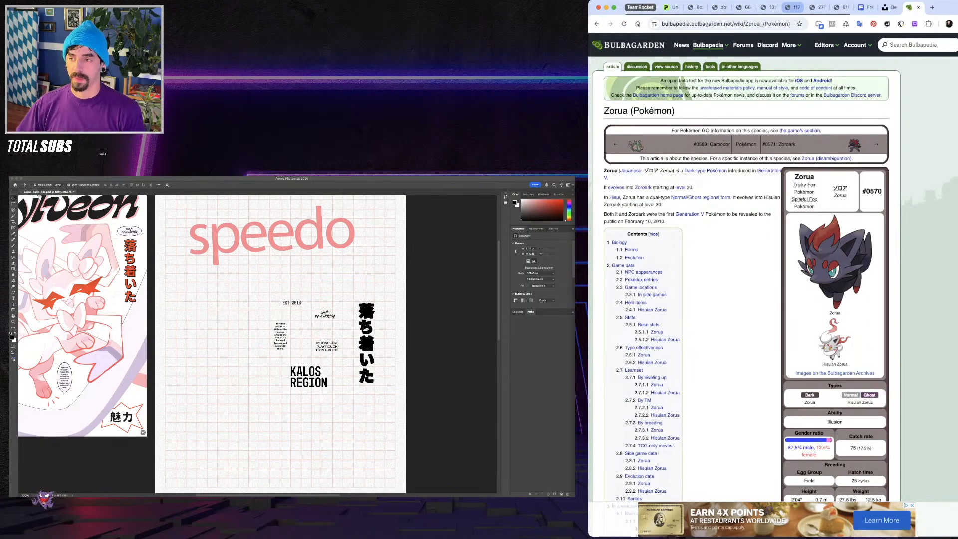
pyautogui.click(671, 7)
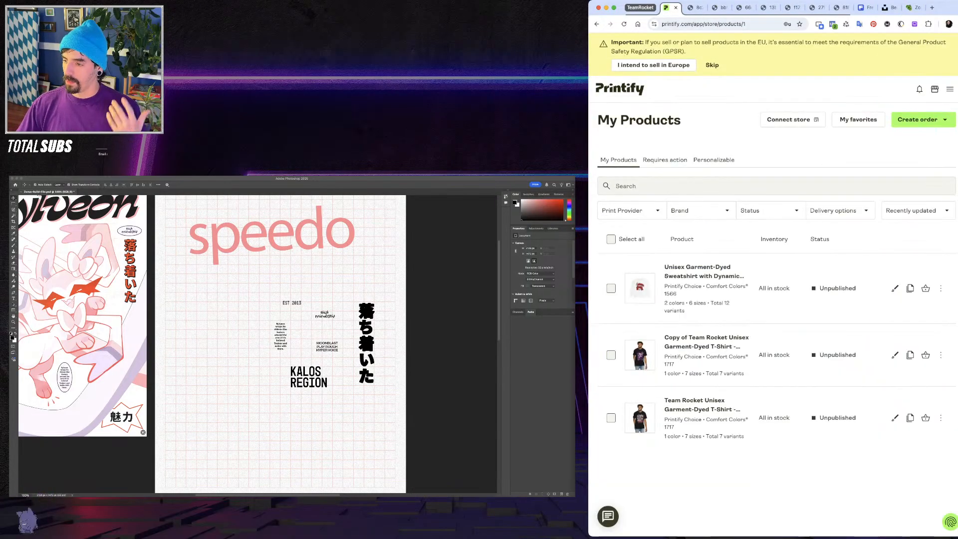
pyautogui.click(711, 65)
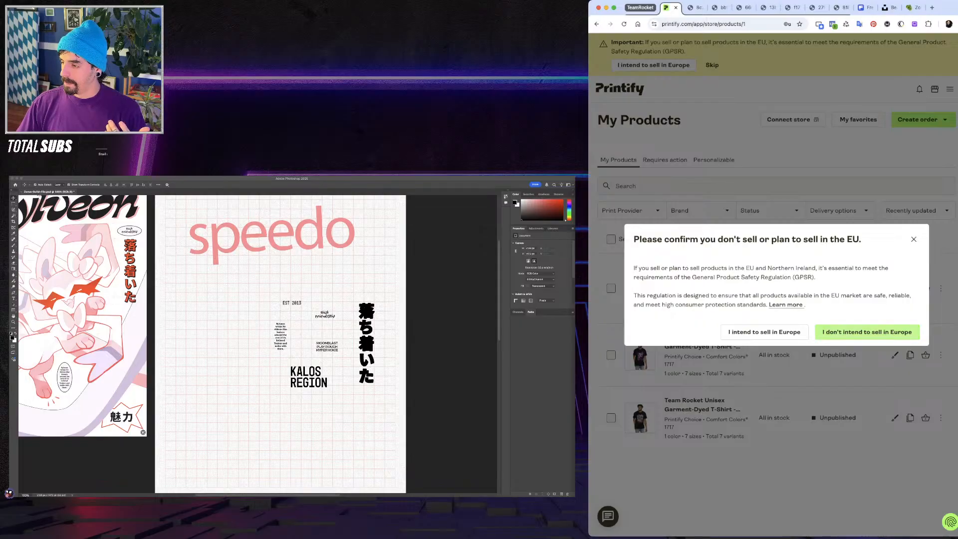
pyautogui.click(870, 332)
# Open the men's Sweatshirts category in the Printify catalog
pyautogui.click(949, 68)
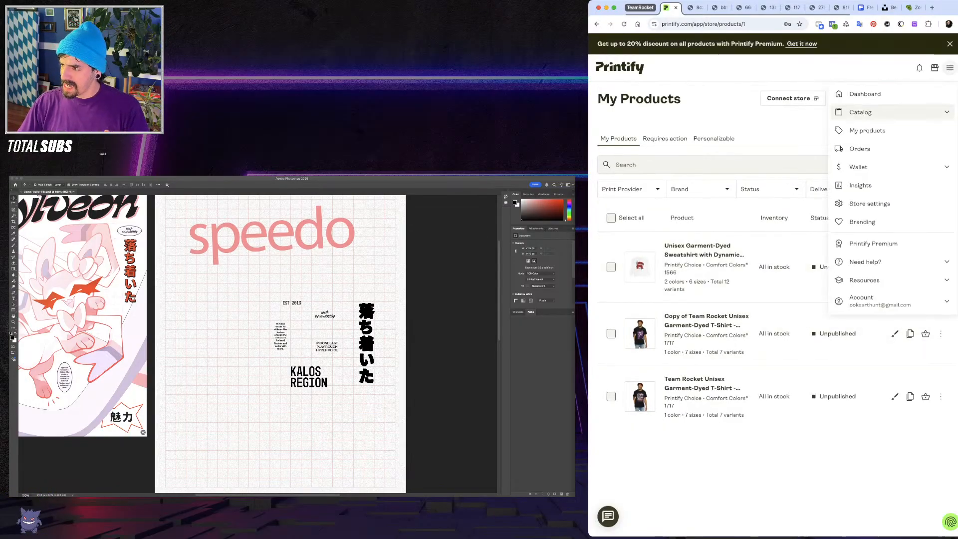
pyautogui.click(877, 112)
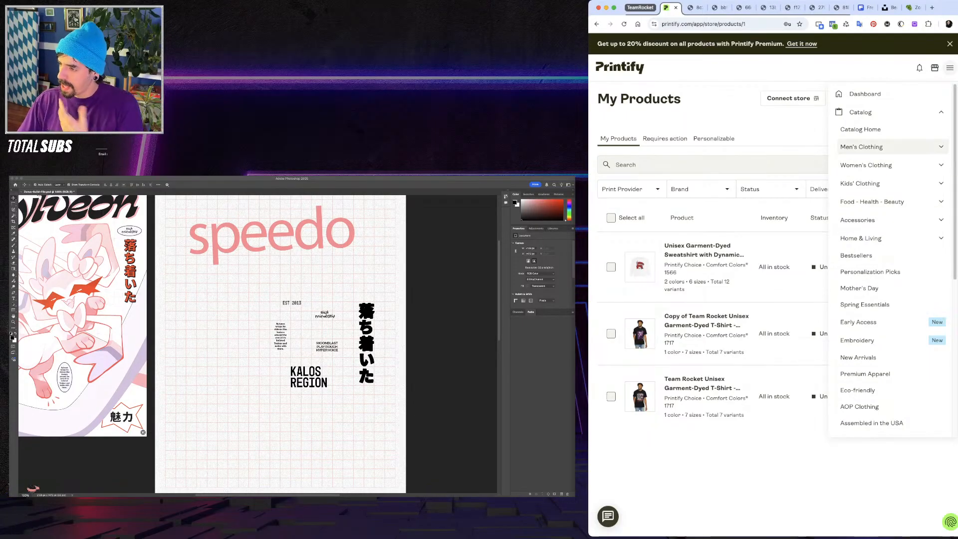
pyautogui.click(868, 147)
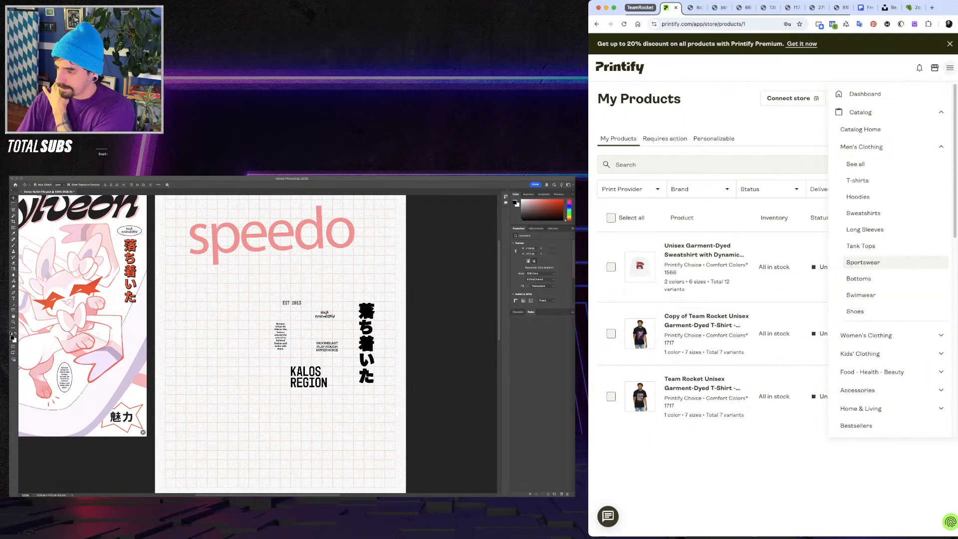
pyautogui.click(857, 213)
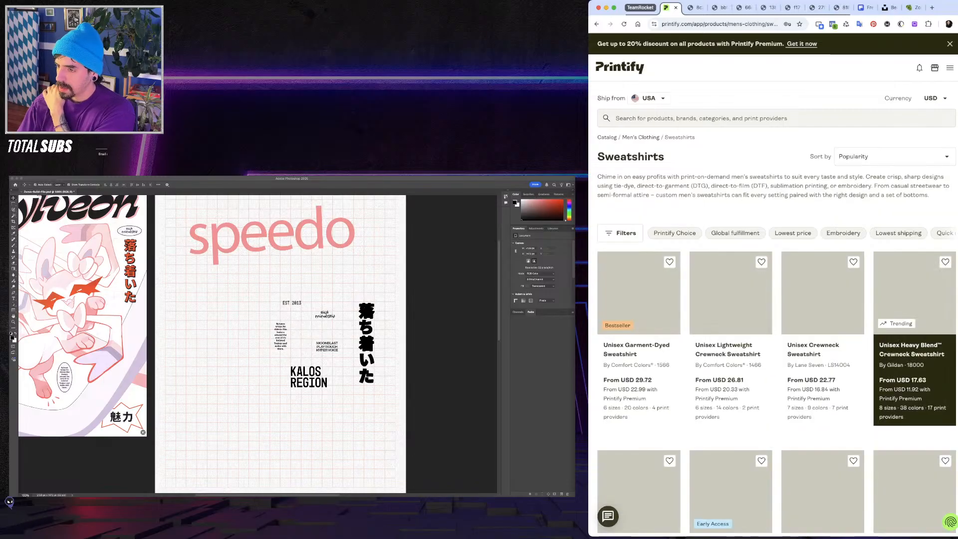
# Go to the full Men's Clothing category and open its Bottoms section
pyautogui.click(949, 67)
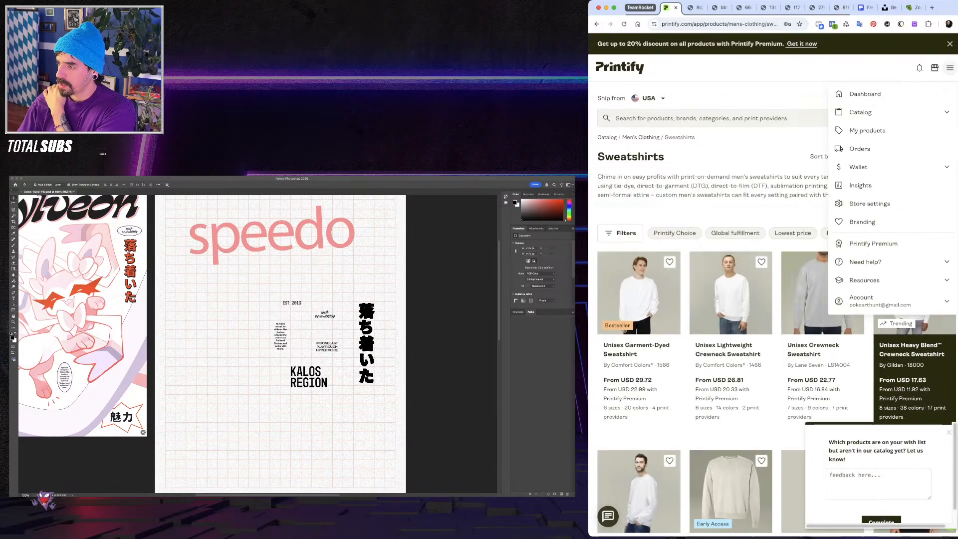
pyautogui.click(860, 112)
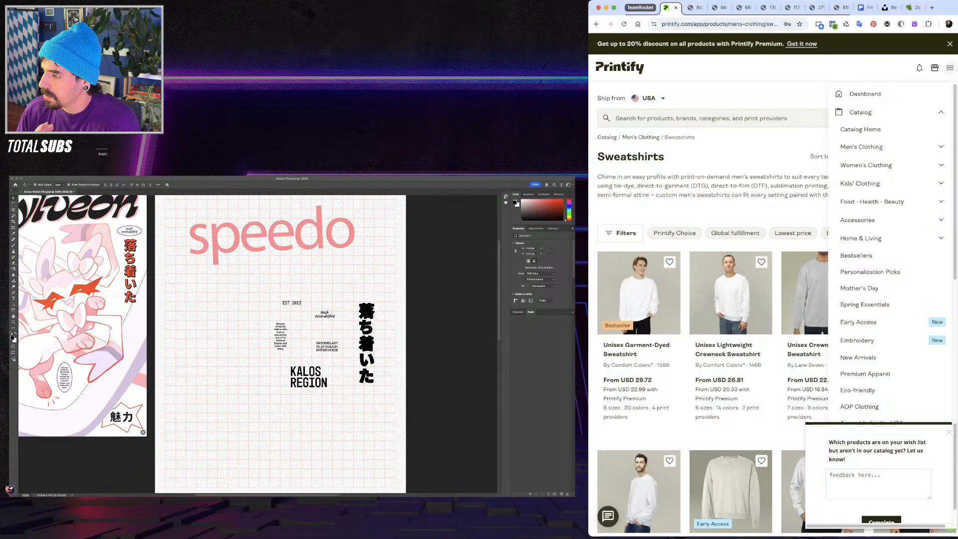
pyautogui.click(860, 147)
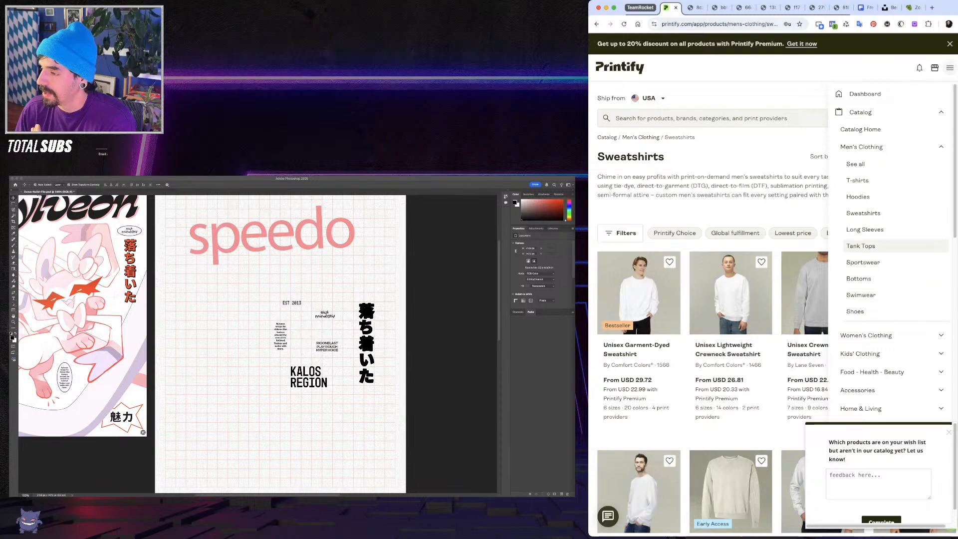
pyautogui.click(854, 164)
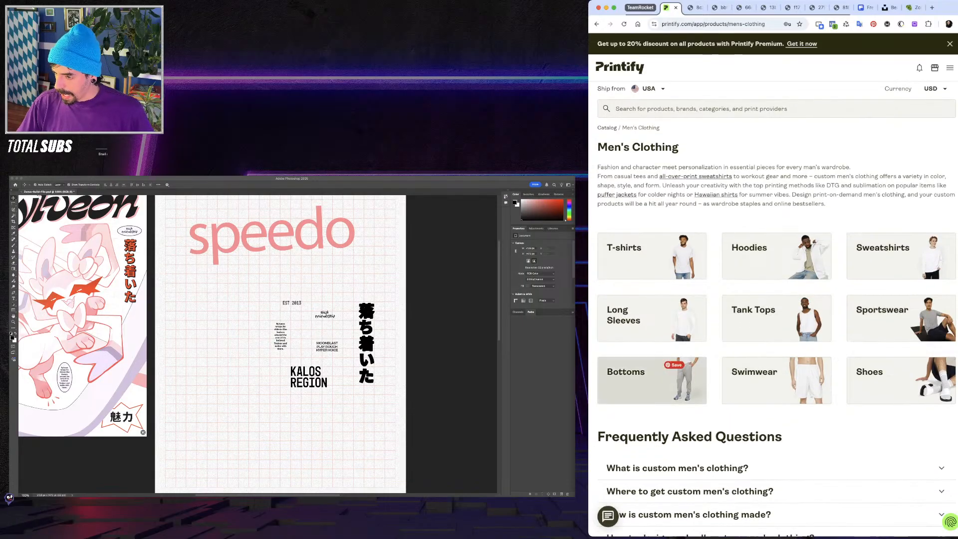
pyautogui.click(648, 389)
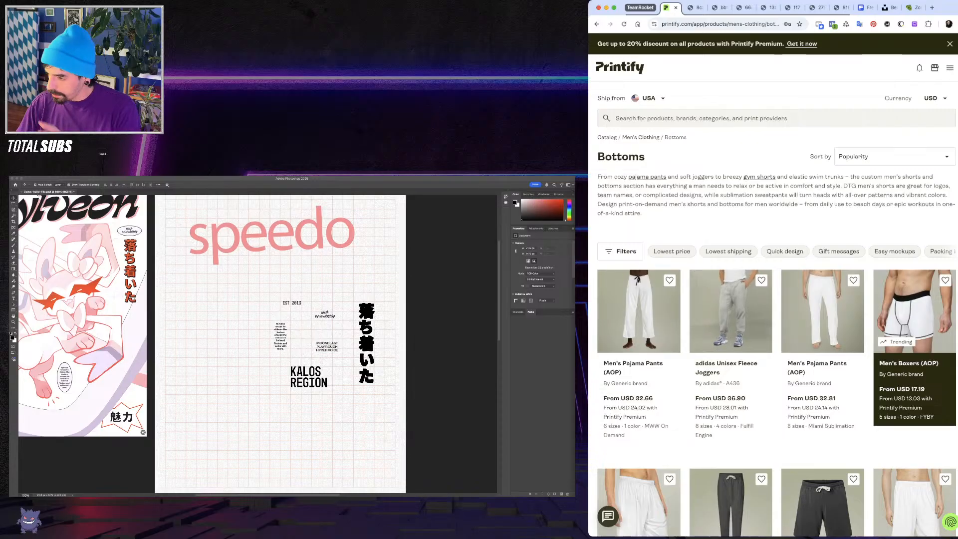
# Find the Unisex Garment-Dyed Fleece Sweatpants among the bottoms, view their product page and enlarge the browser window
pyautogui.scroll(-3, 731, 309)
pyautogui.scroll(-1, 638, 280)
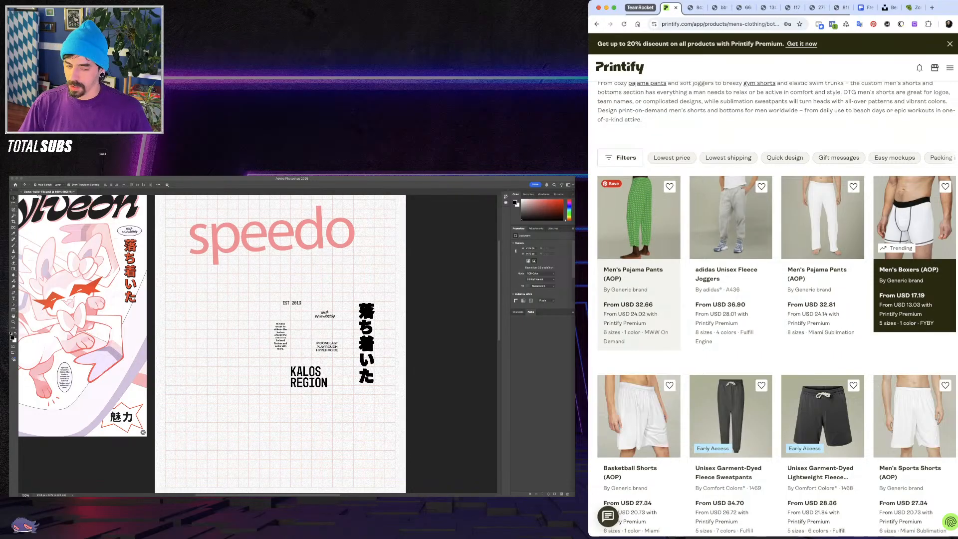
pyautogui.scroll(-3, 639, 280)
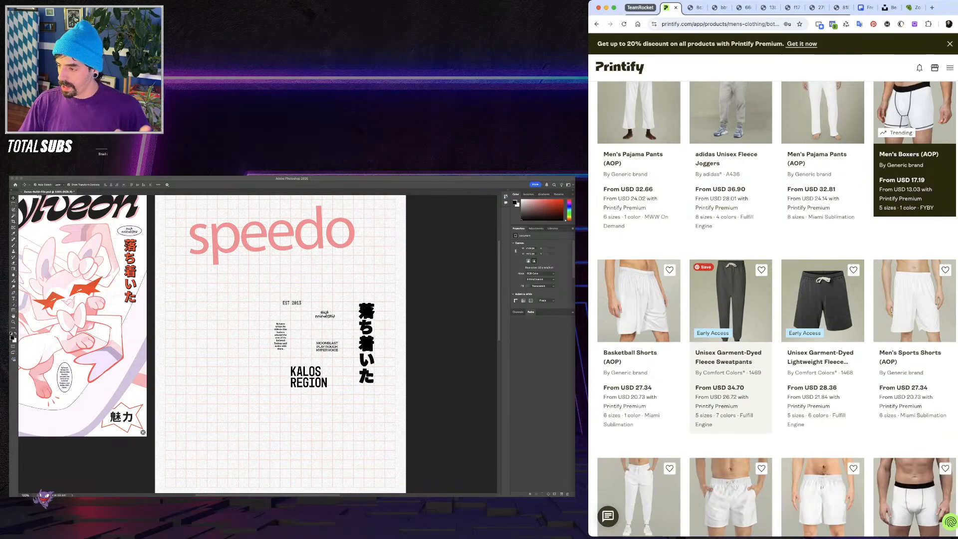
pyautogui.click(730, 300)
pyautogui.scroll(-1, 730, 300)
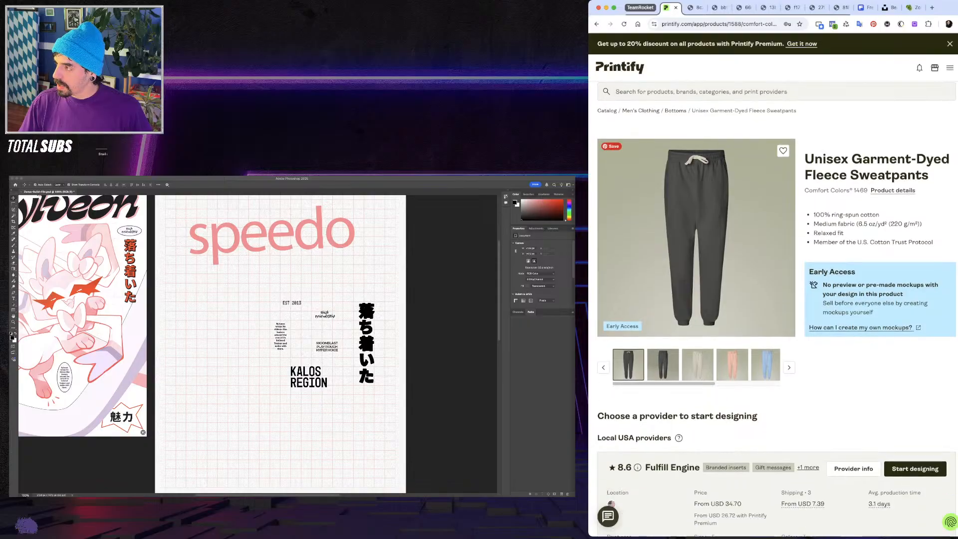
pyautogui.moveTo(575, 337)
pyautogui.mouseDown()
pyautogui.moveTo(401, 337)
pyautogui.moveTo(569, 336)
pyautogui.mouseUp()
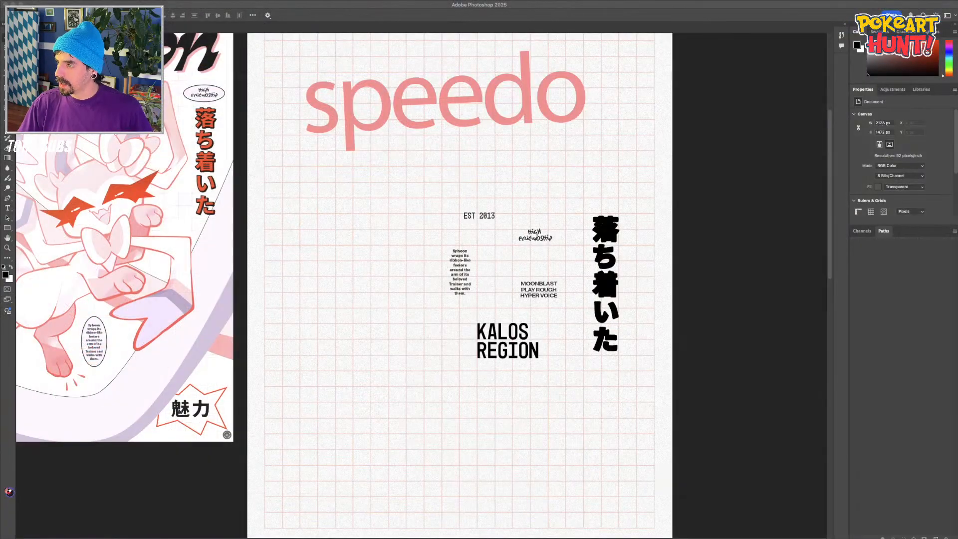
pyautogui.moveTo(957, 7)
pyautogui.mouseDown()
pyautogui.moveTo(662, 7)
pyautogui.moveTo(957, 5)
pyautogui.mouseUp()
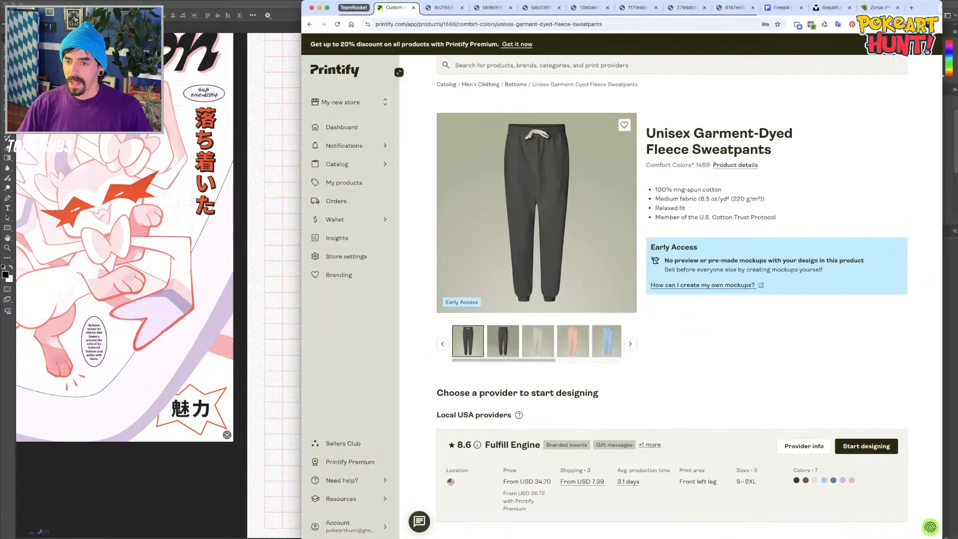
# Start designing the fleece sweatpants and examine the print area on the front left leg up close
pyautogui.click(871, 446)
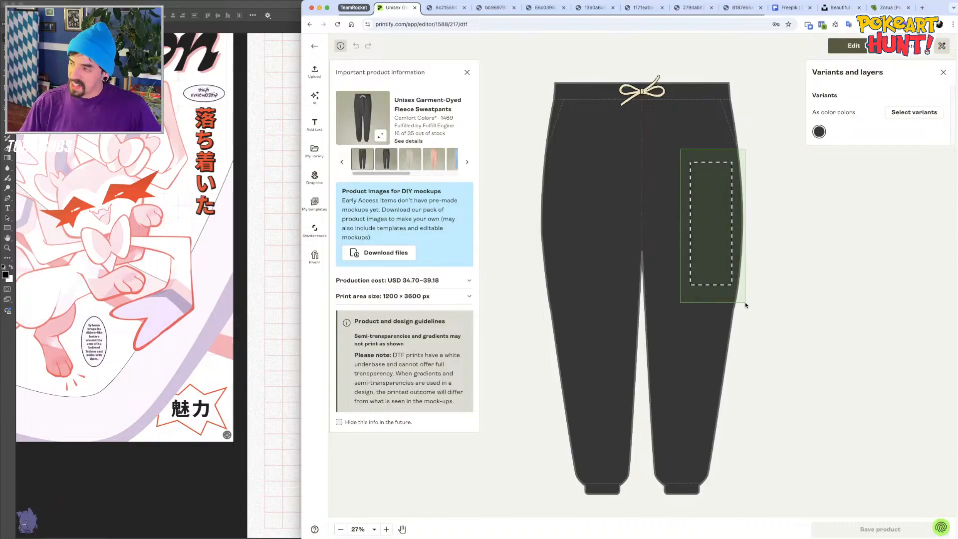
pyautogui.press('super+plus')
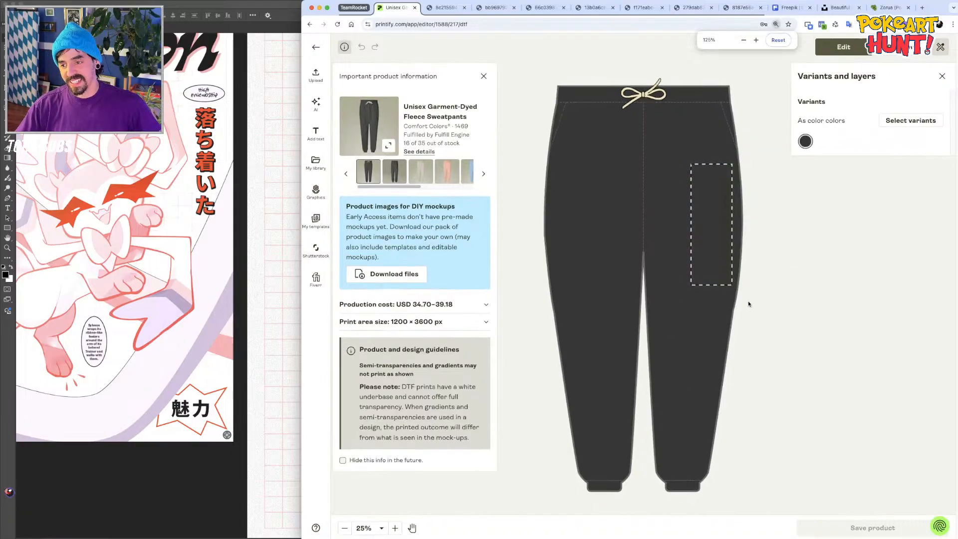
pyautogui.press('super+plus')
pyautogui.press('super+0')
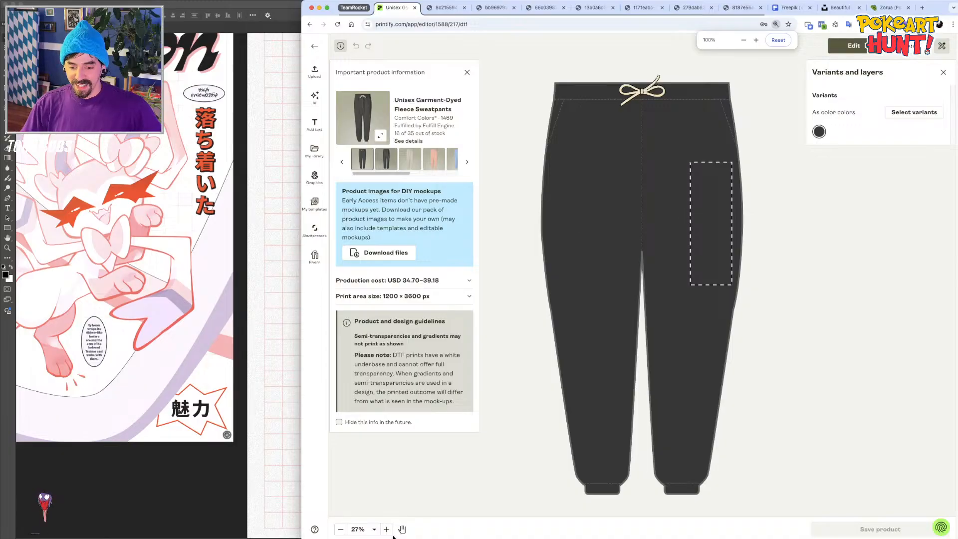
pyautogui.click(386, 529)
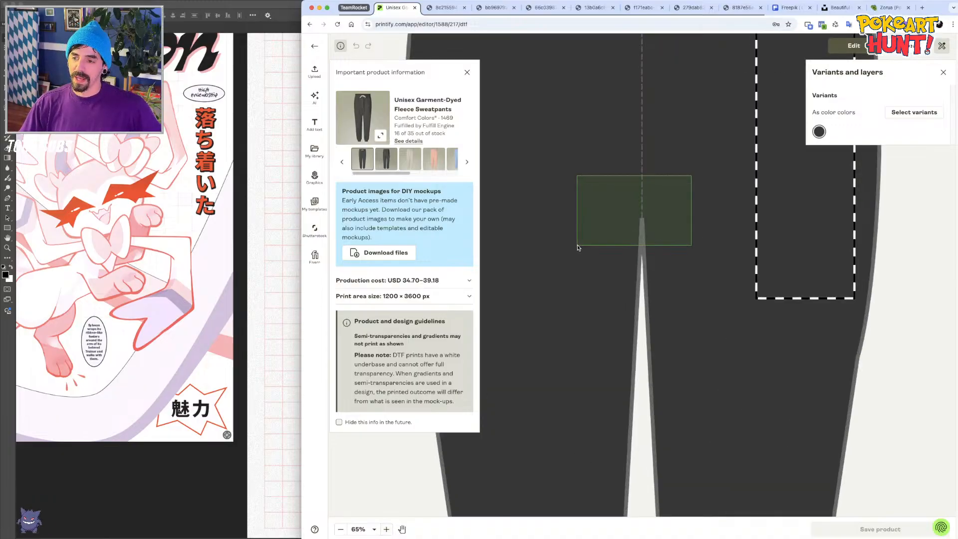
pyautogui.press('space')
pyautogui.moveTo(680, 199); pyautogui.dragTo(572, 286)
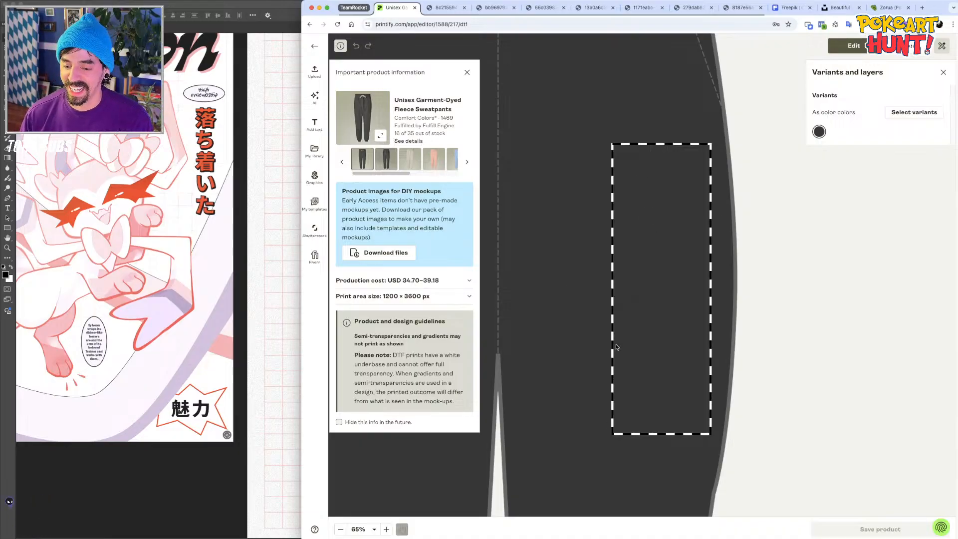
pyautogui.scroll(-5, 608, 300)
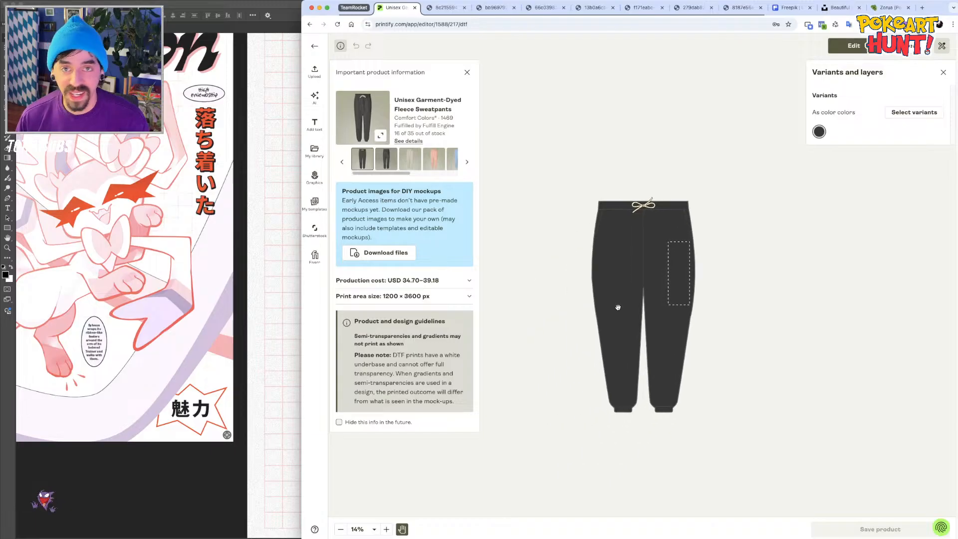
# Leave the sweatpants editor, search the catalog for "sweatpants" and view the adidas Unisex Fleece Joggers
pyautogui.click(314, 46)
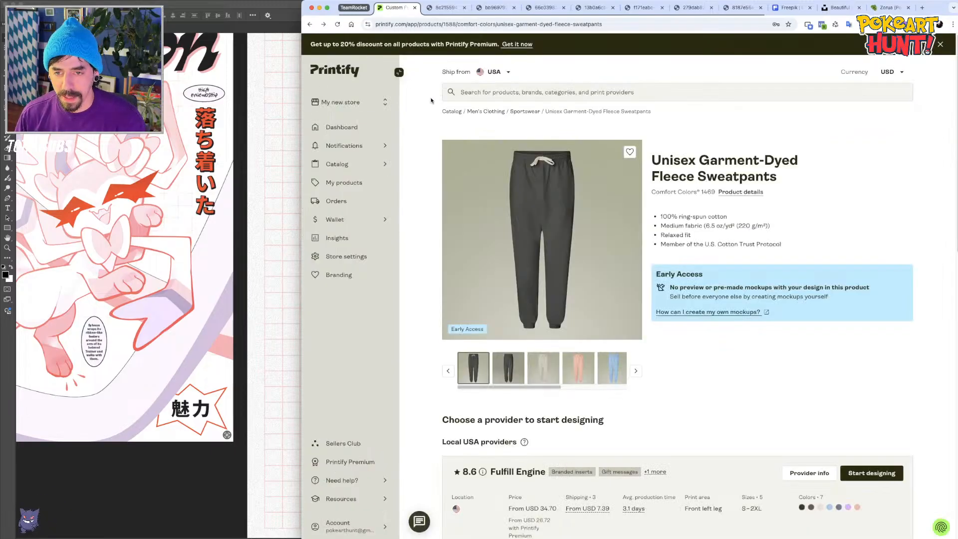
pyautogui.click(525, 111)
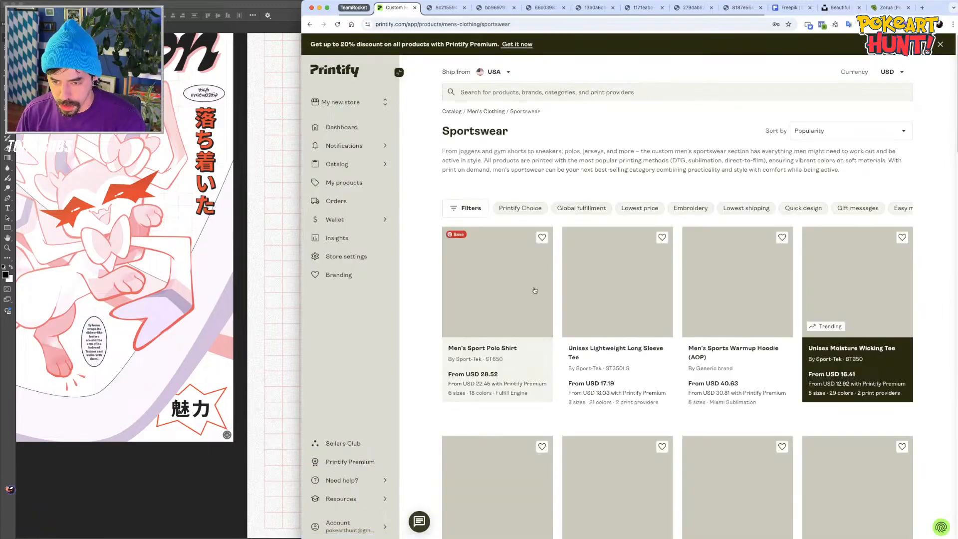
pyautogui.click(493, 96)
pyautogui.write('sweatpants')
pyautogui.press('Return')
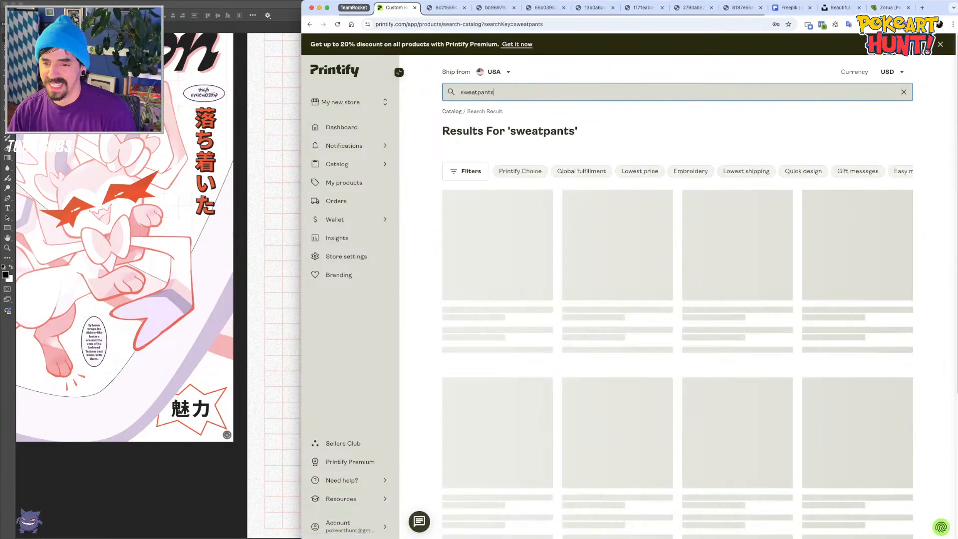
pyautogui.click(613, 282)
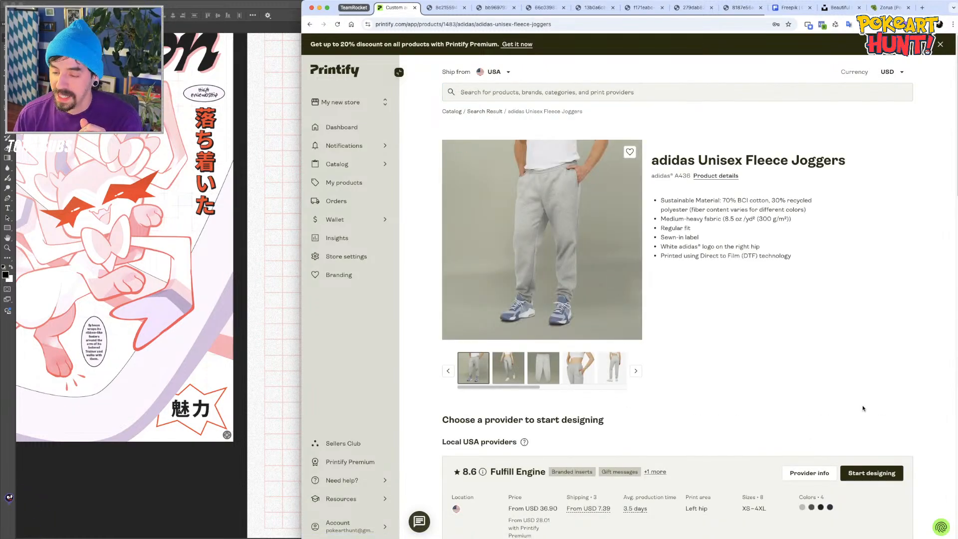
# Search the catalog for "shorts" and start designing the Unisex Garment-Dyed Lightweight Fleece Sweat Shorts to view their print area
pyautogui.click(842, 98)
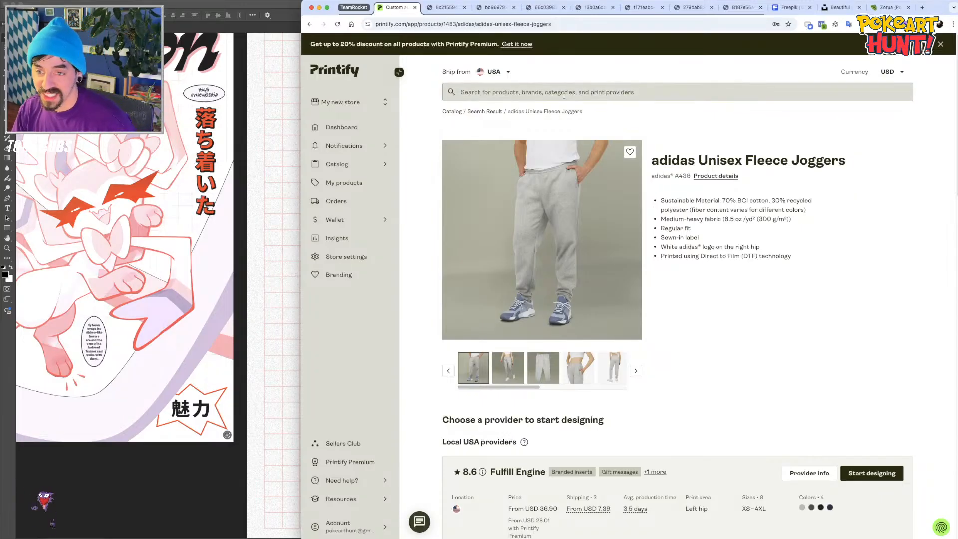
pyautogui.write('shorts')
pyautogui.press('Return')
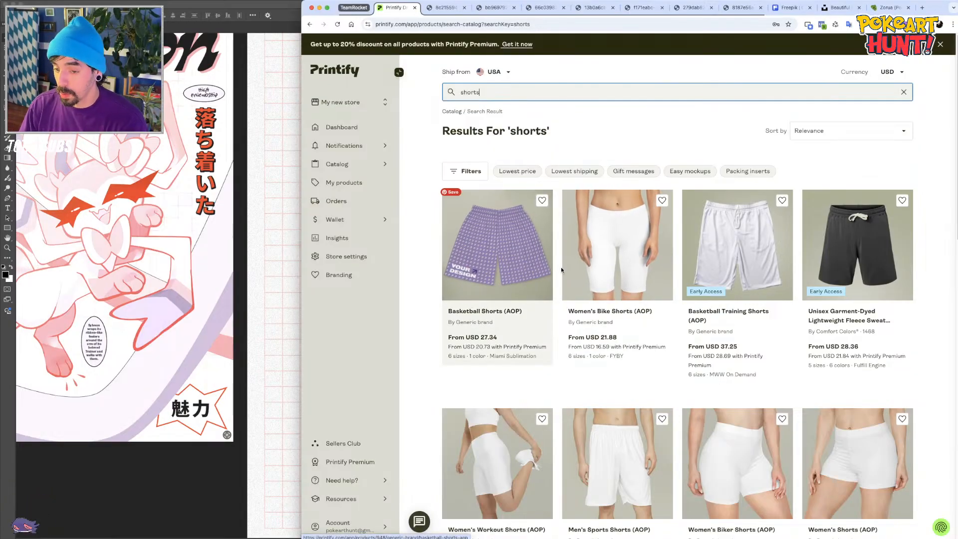
pyautogui.click(847, 242)
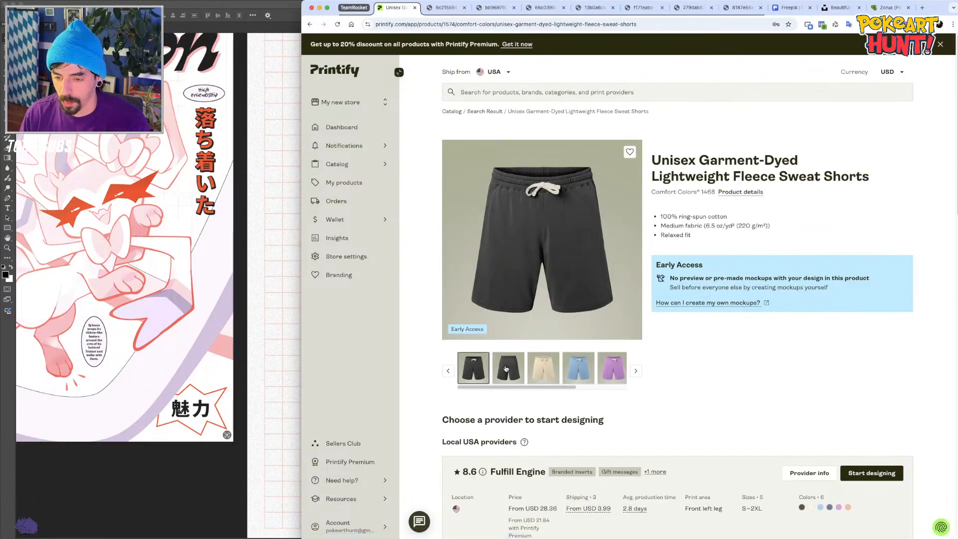
pyautogui.click(871, 478)
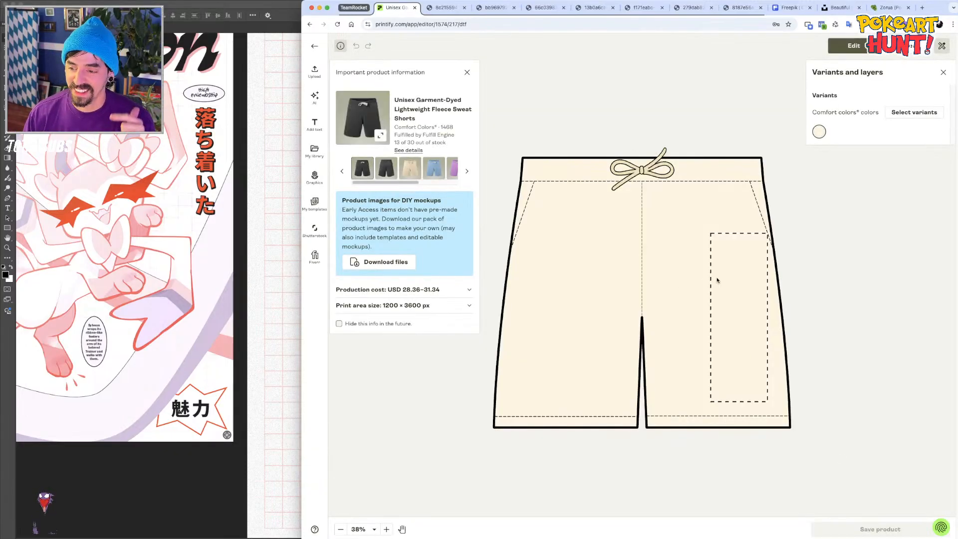
# Examine the print area on the front left leg of the sweat shorts up close, and leave the editor
pyautogui.moveTo(687, 211); pyautogui.dragTo(819, 471)
pyautogui.click(385, 528)
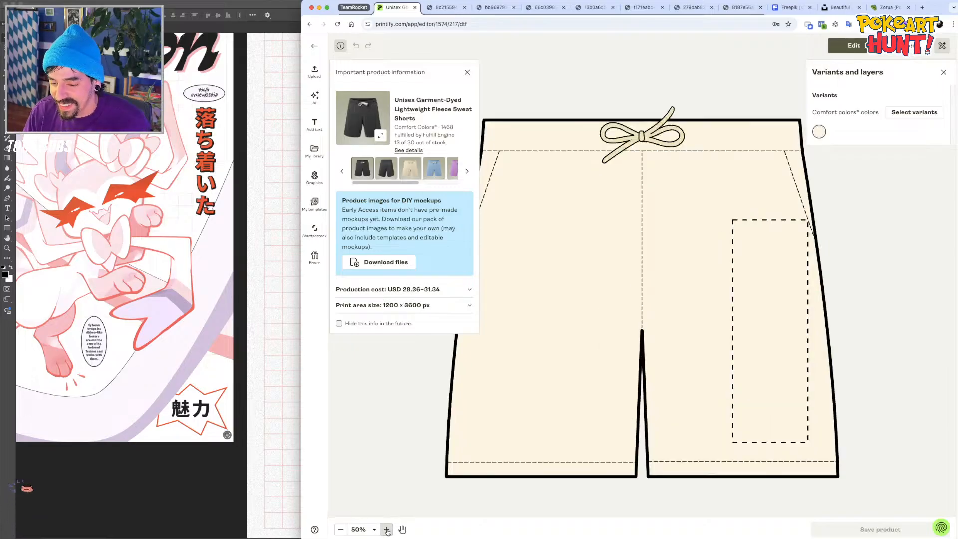
pyautogui.press('space')
pyautogui.moveTo(814, 320); pyautogui.dragTo(611, 219)
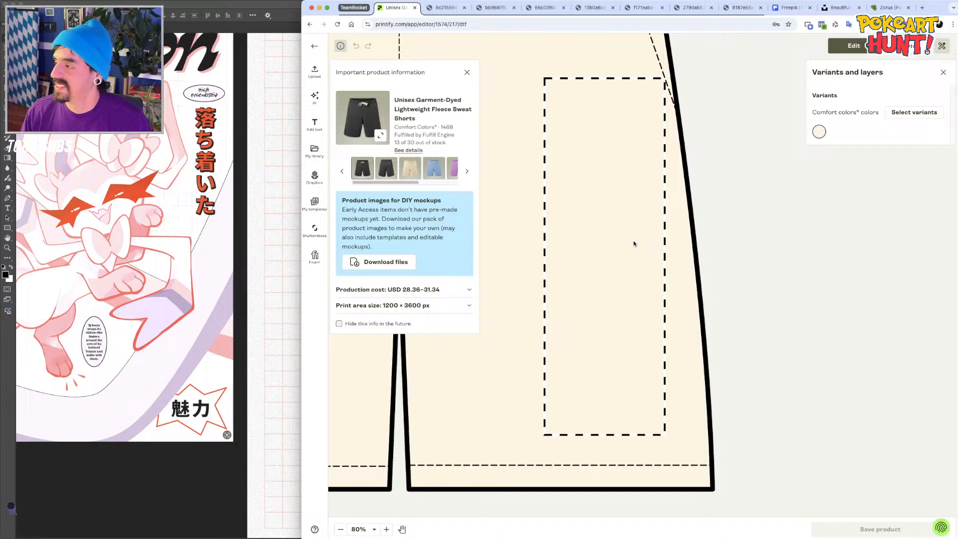
pyautogui.scroll(-10, 631, 238)
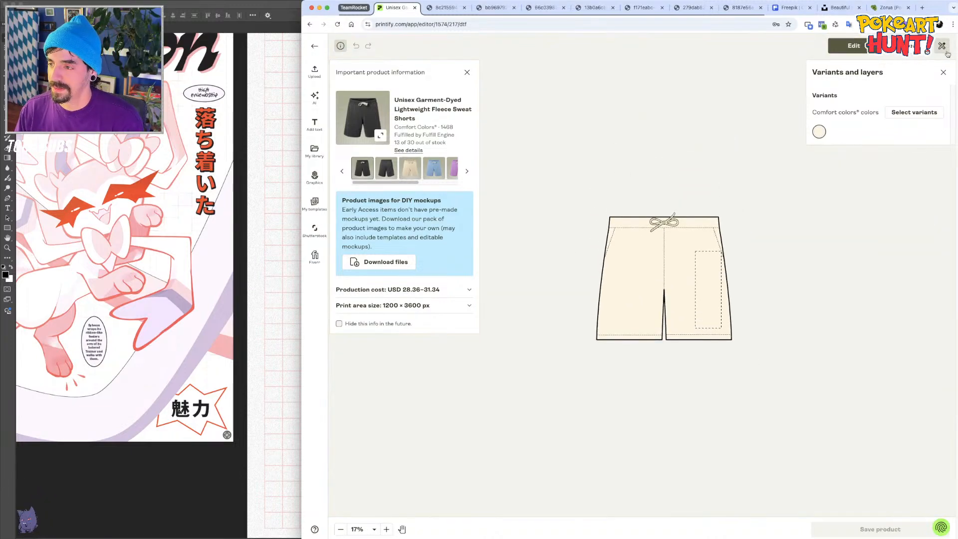
pyautogui.click(943, 72)
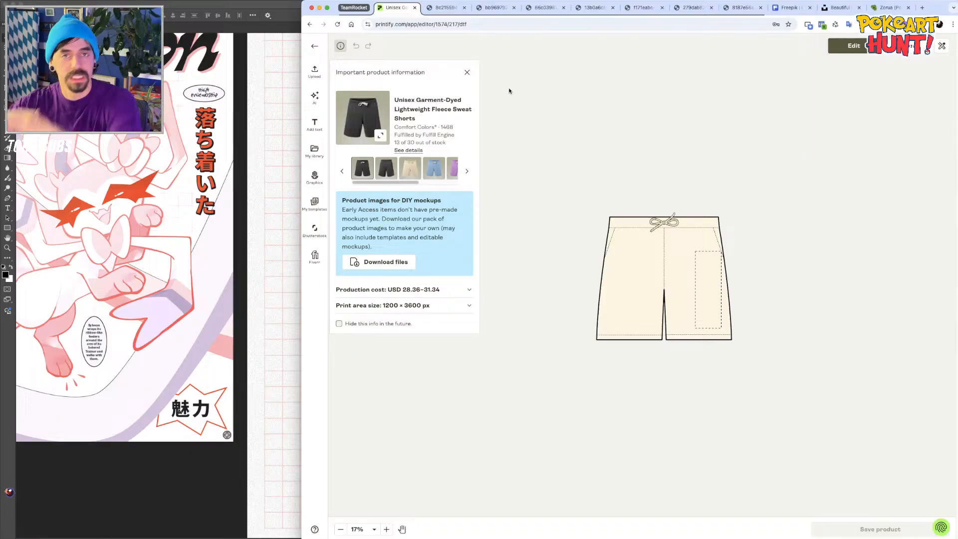
pyautogui.click(314, 45)
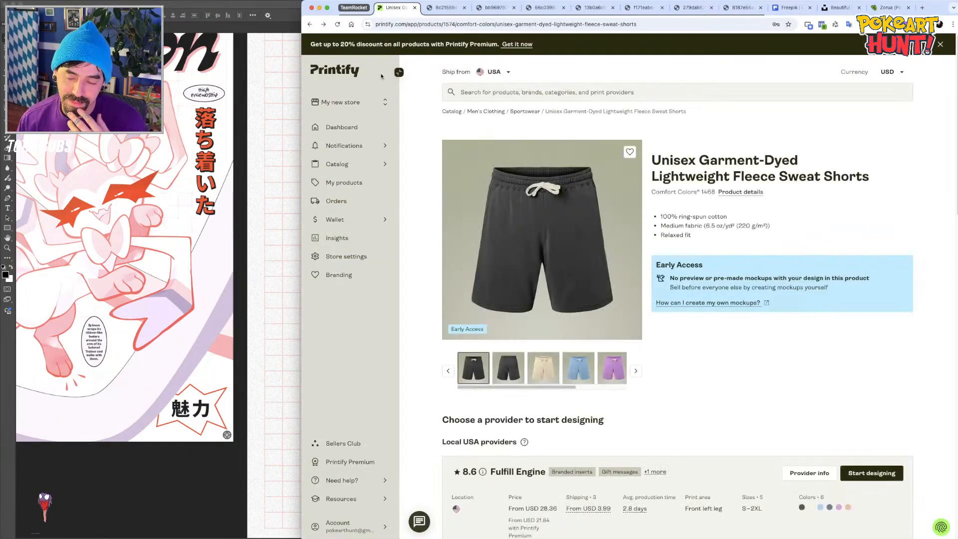
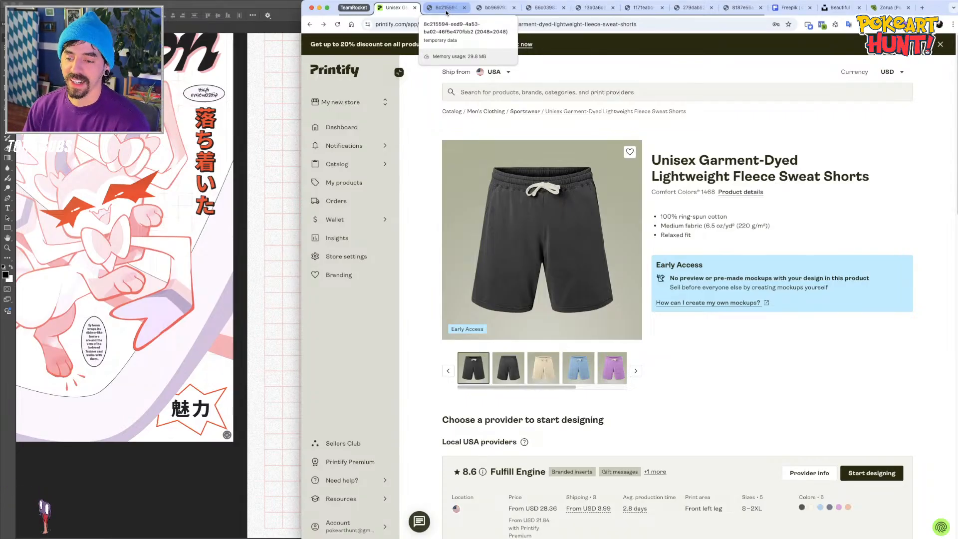
# View the front and back mockups of the white Team Rocket sweatshirt, examining both prints up close
pyautogui.click(446, 12)
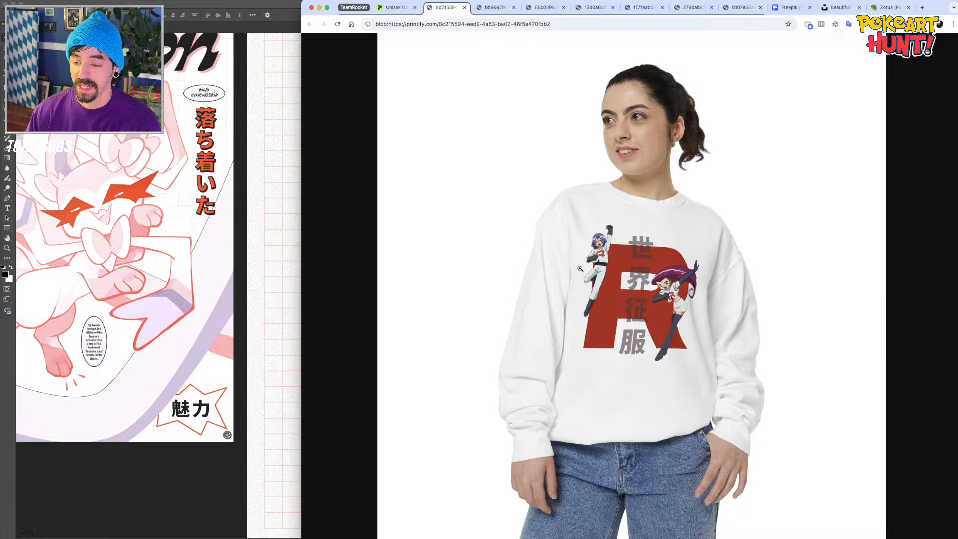
pyautogui.click(631, 282)
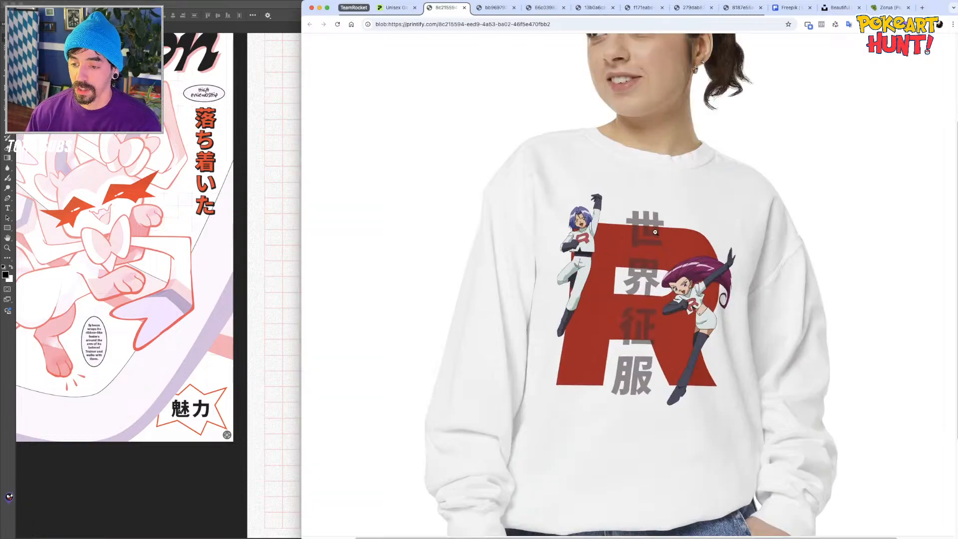
pyautogui.click(655, 233)
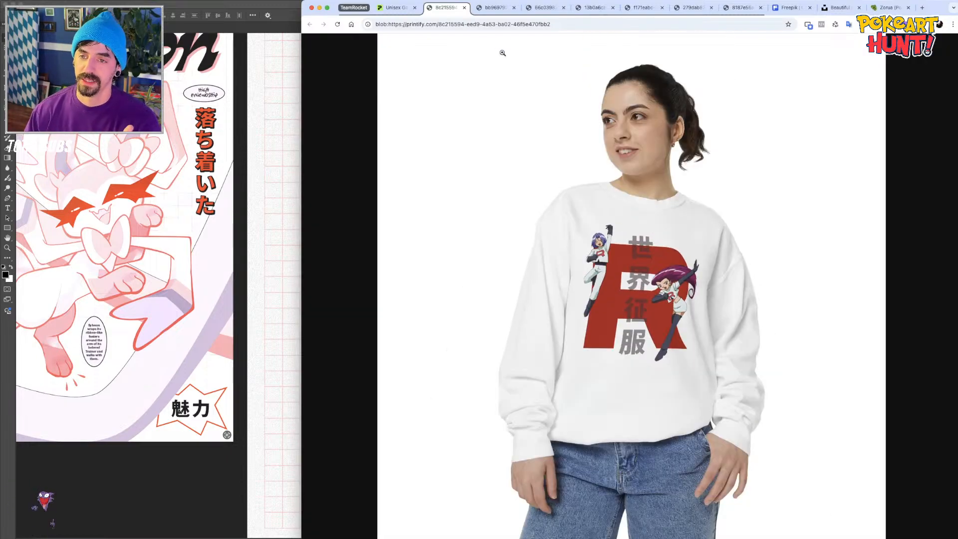
pyautogui.click(500, 6)
pyautogui.click(580, 253)
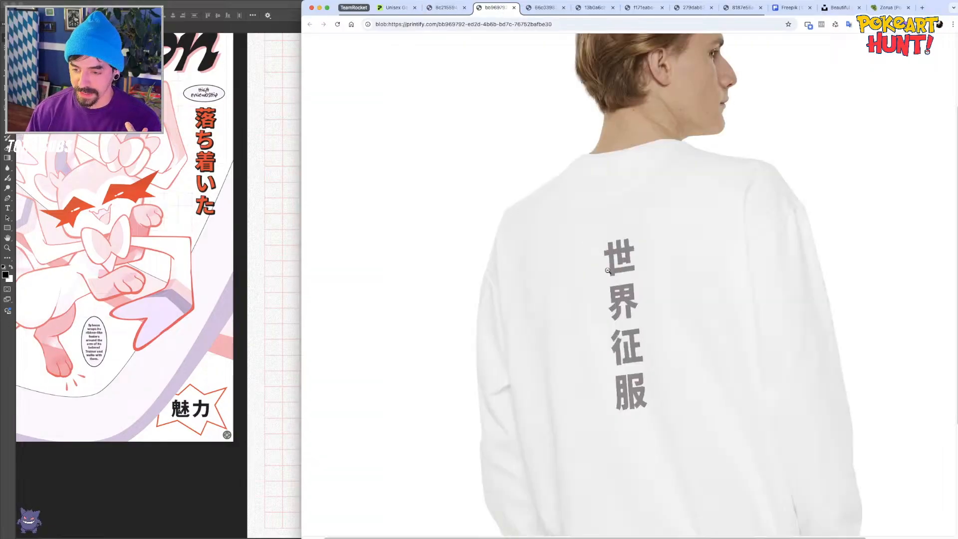
pyautogui.scroll(-3, 639, 284)
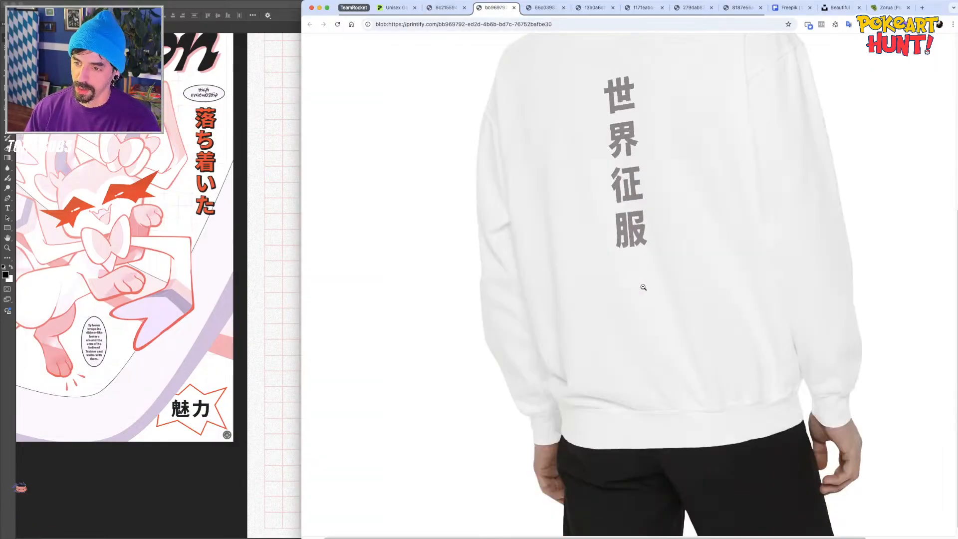
pyautogui.scroll(6, 639, 284)
pyautogui.click(513, 163)
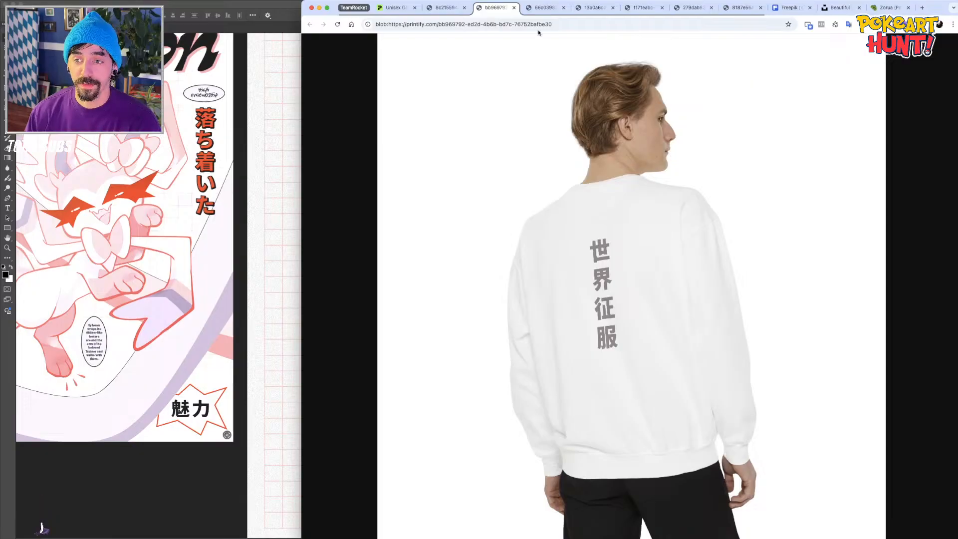
# Move the two dark sweatshirt mockup tabs directly after the white sweatshirt tabs and view their front and back
pyautogui.click(543, 8)
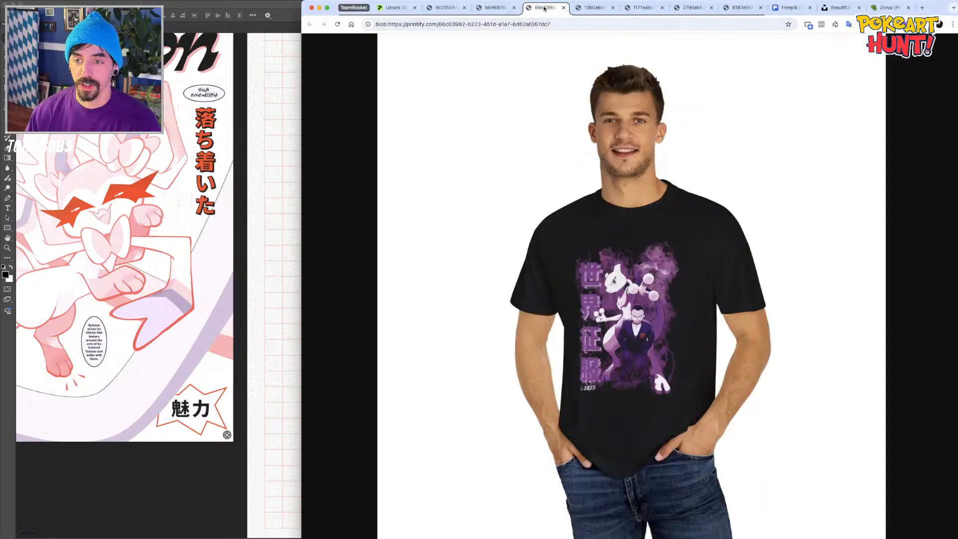
pyautogui.click(680, 9)
pyautogui.moveTo(688, 13); pyautogui.dragTo(541, 10)
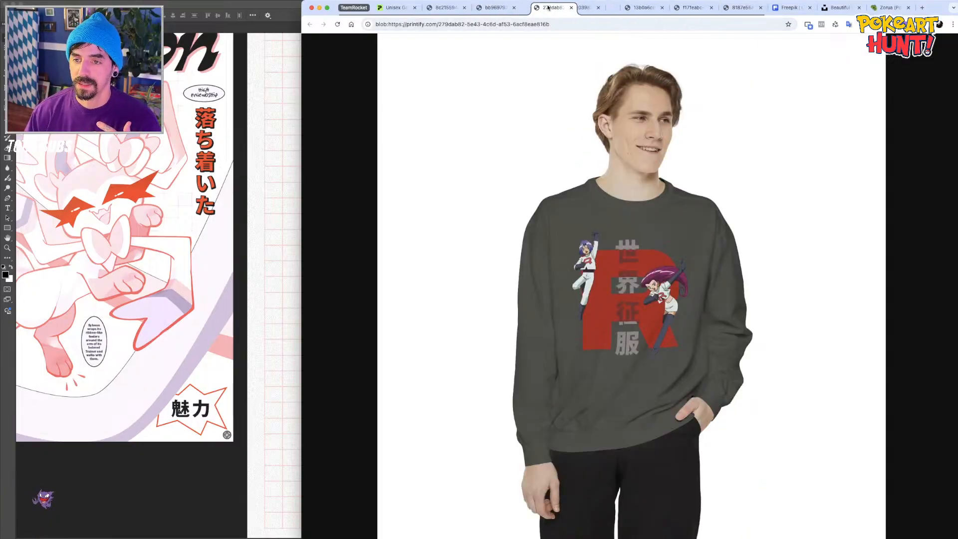
pyautogui.moveTo(743, 8); pyautogui.dragTo(594, 10)
pyautogui.click(557, 9)
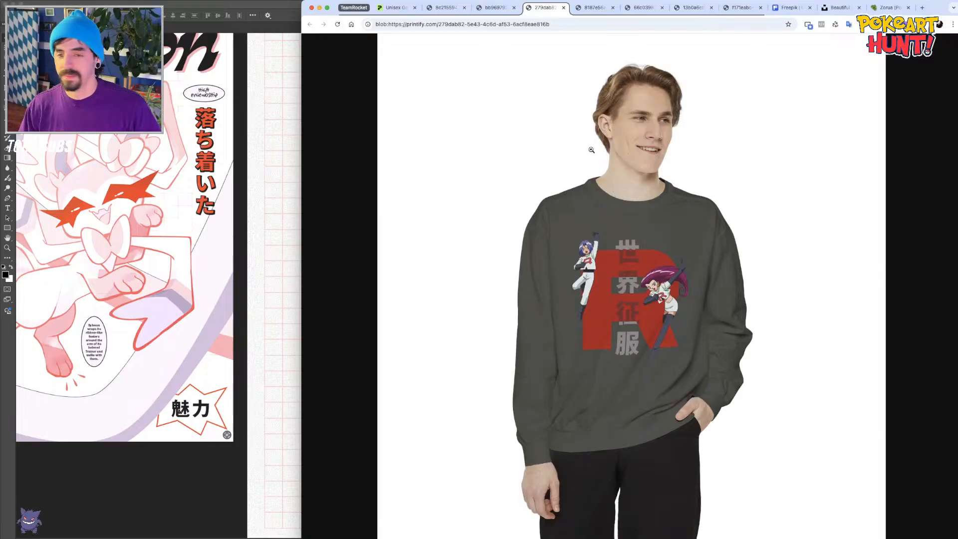
pyautogui.click(593, 7)
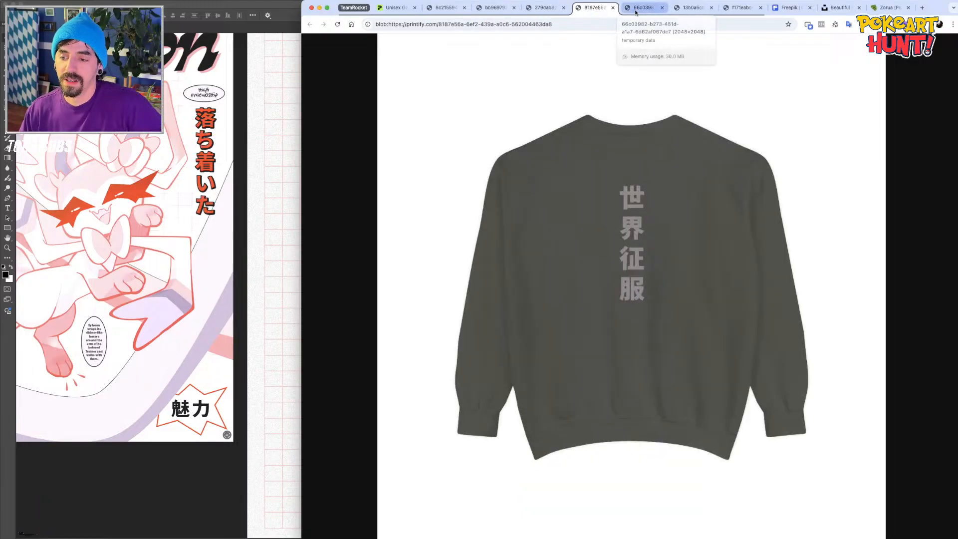
# Compare the muted and bright purple versions of the Mewtwo print on the black T-shirt mockups
pyautogui.click(656, 8)
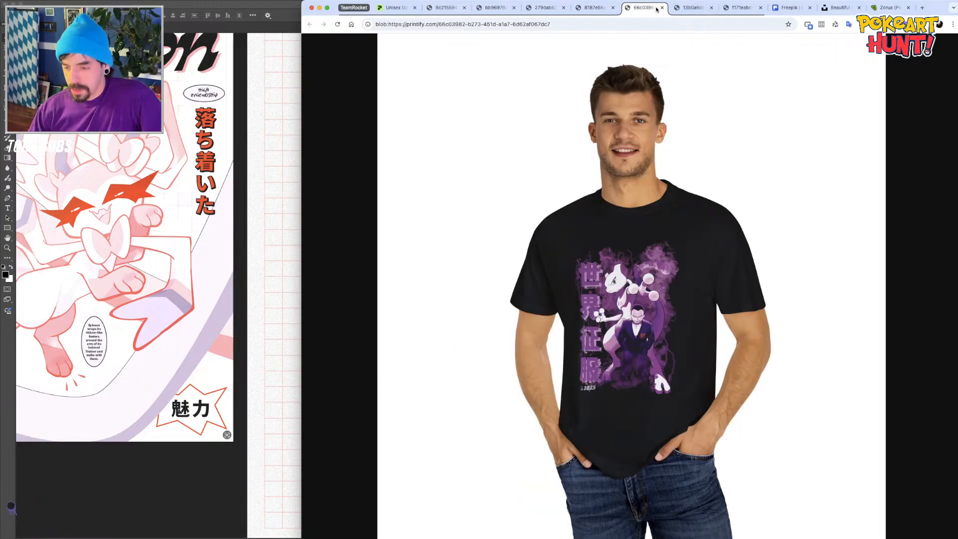
pyautogui.click(651, 294)
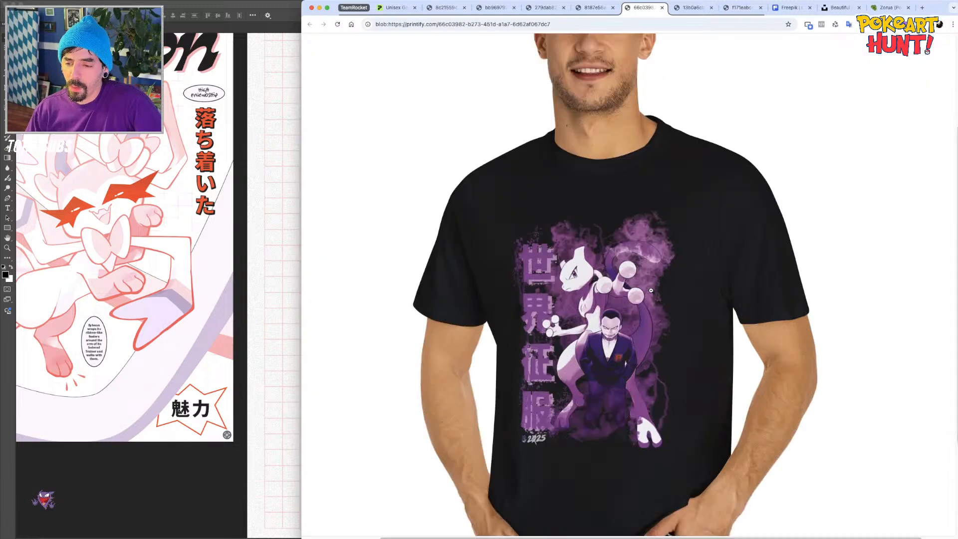
pyautogui.scroll(-3, 634, 314)
pyautogui.hotkey('ctrl', 'Tab')
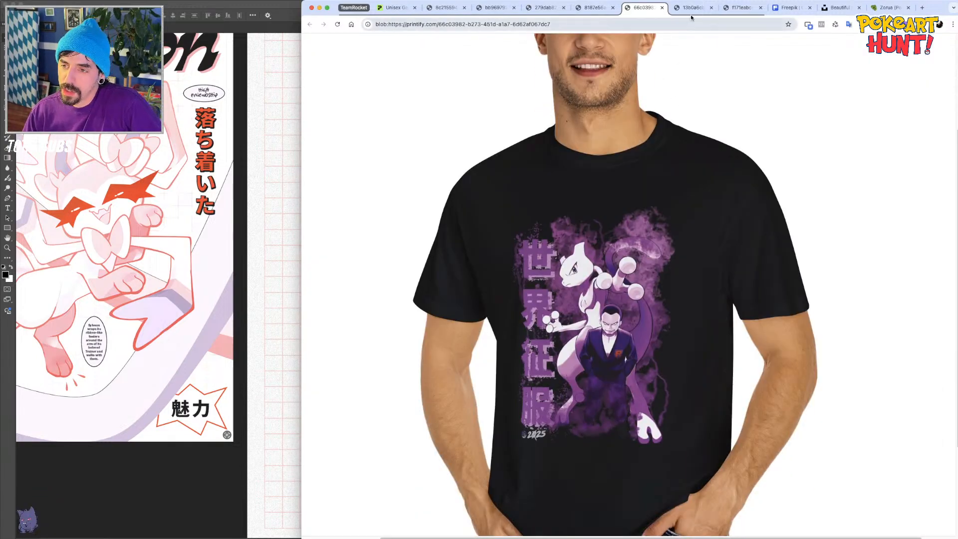
pyautogui.click(631, 330)
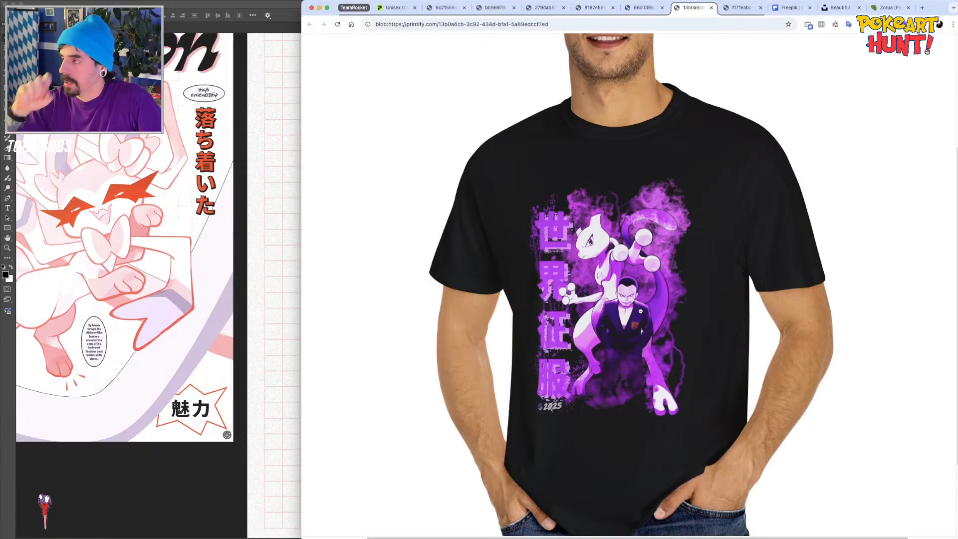
pyautogui.scroll(-3, 648, 314)
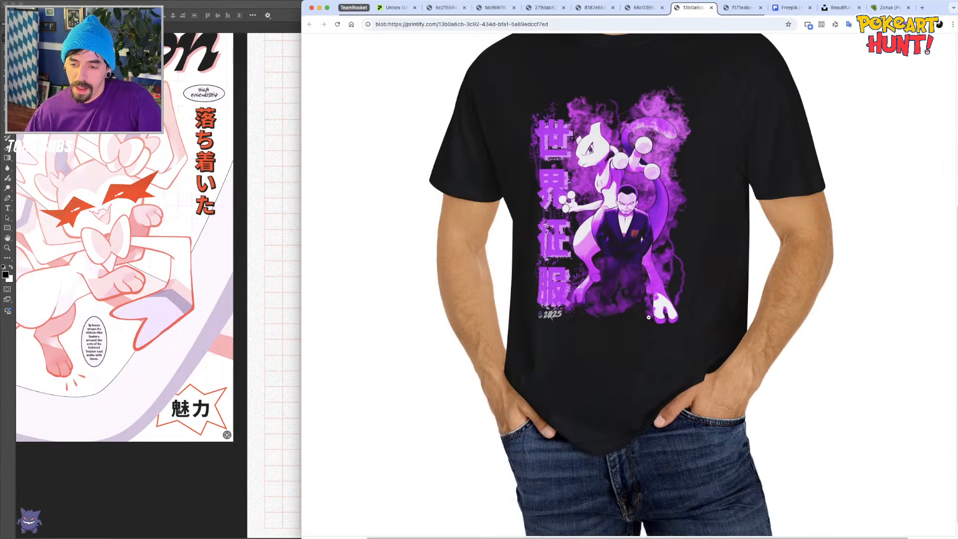
pyautogui.scroll(2, 597, 267)
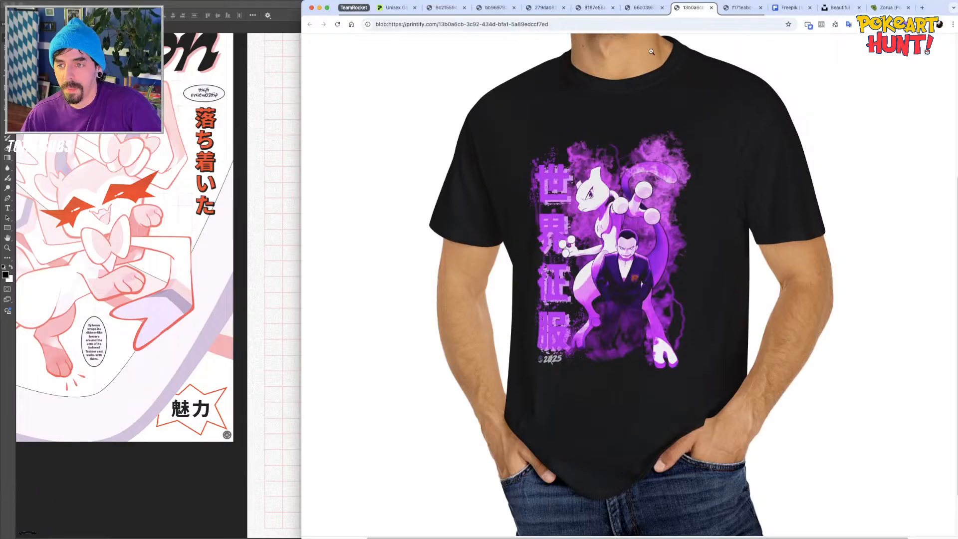
# Return to the muted purple Mewtwo T-shirt mockup and inspect its print at a larger page zoom
pyautogui.click(642, 12)
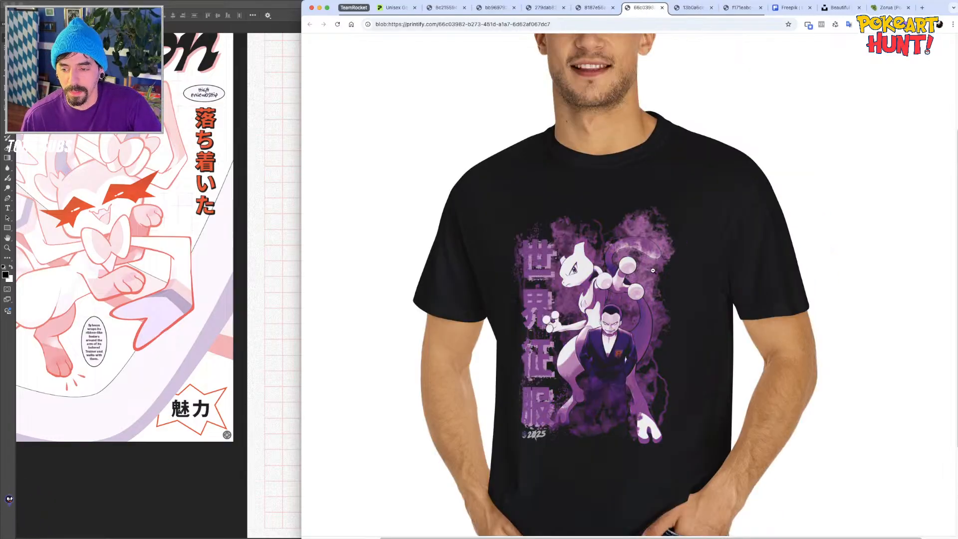
pyautogui.press('super+equal')
pyautogui.press('super+equal')
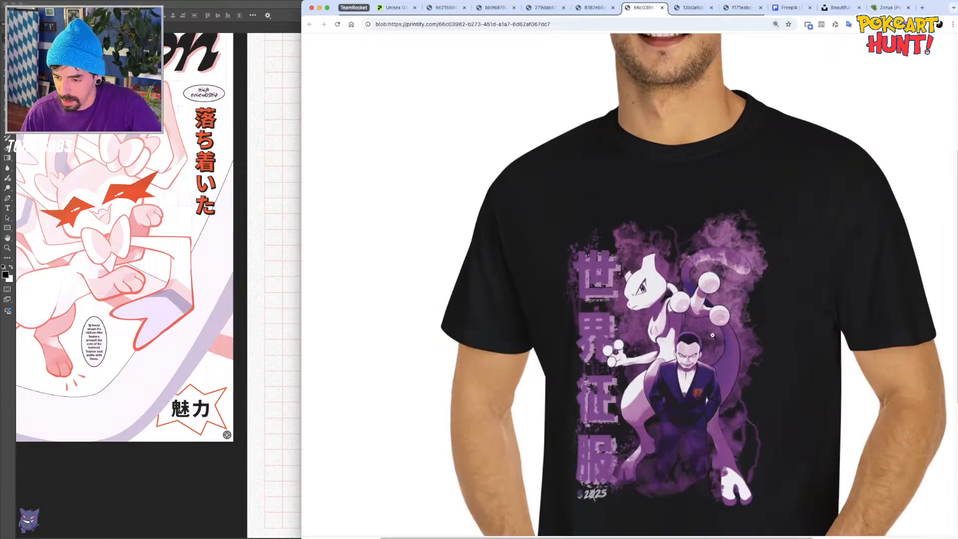
pyautogui.scroll(-3, 681, 324)
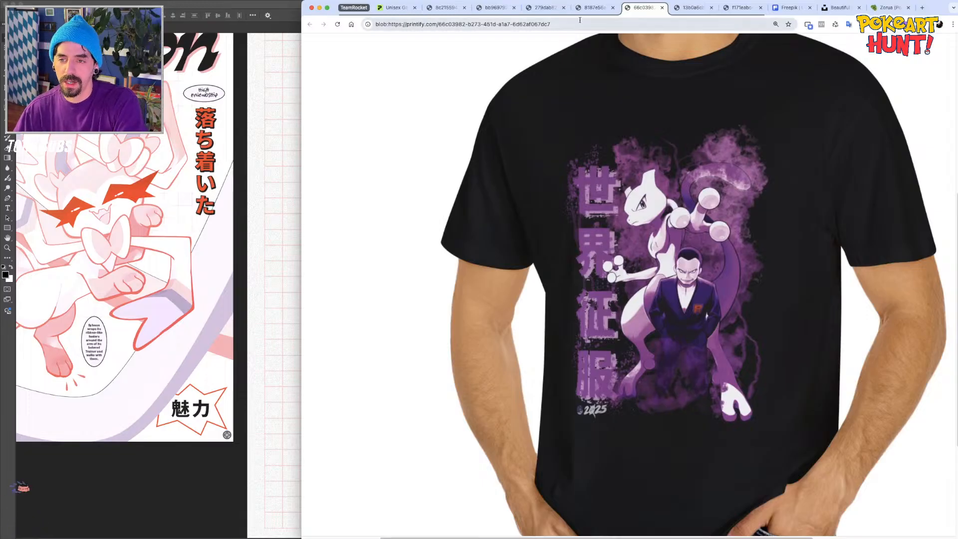
# Inspect the bright purple Mewtwo T-shirt print enlarged, including the vertical Japanese lettering and the 2025 mark
pyautogui.click(680, 7)
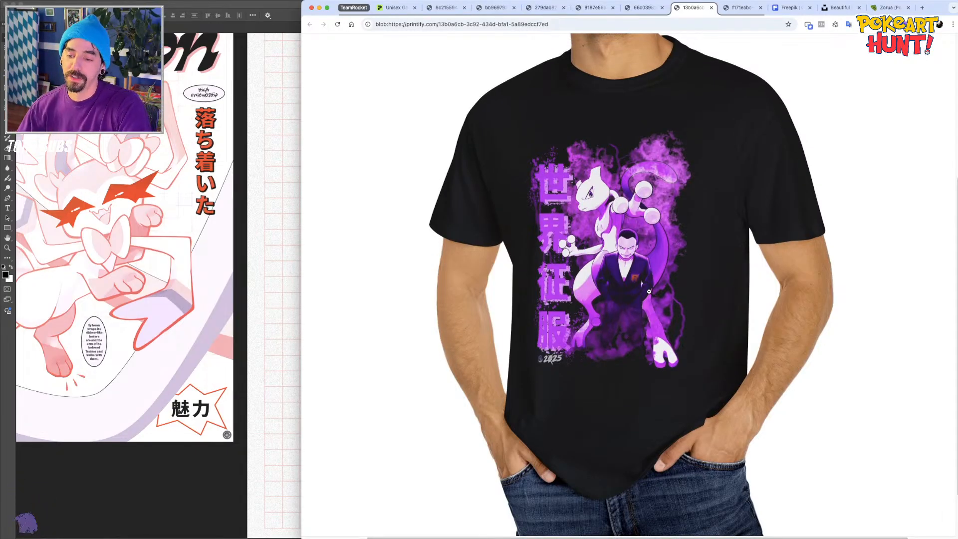
pyautogui.click(553, 313)
pyautogui.click(556, 313)
pyautogui.press('super+plus')
pyautogui.press('super+plus')
pyautogui.press('super+plus')
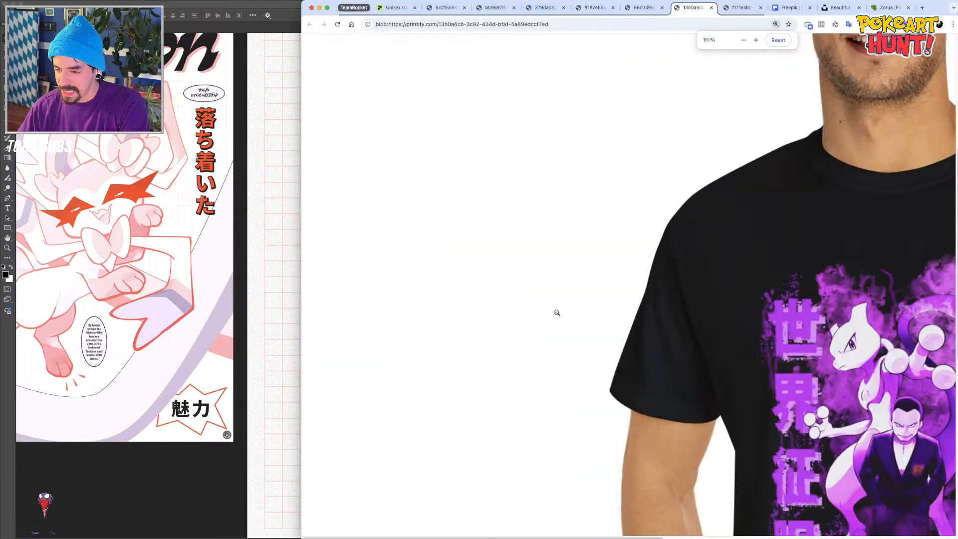
pyautogui.press('super+equal')
pyautogui.scroll(-4, 892, 446)
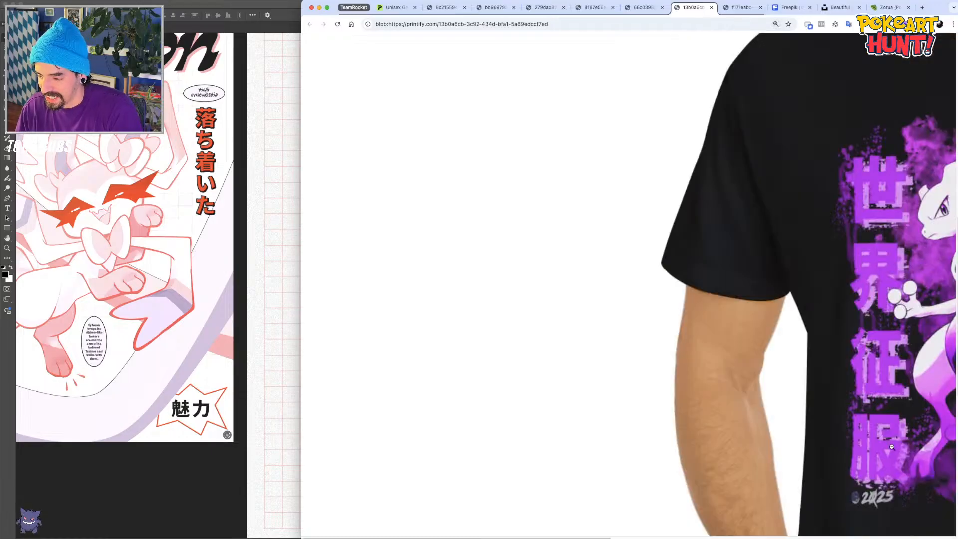
pyautogui.moveTo(764, 521)
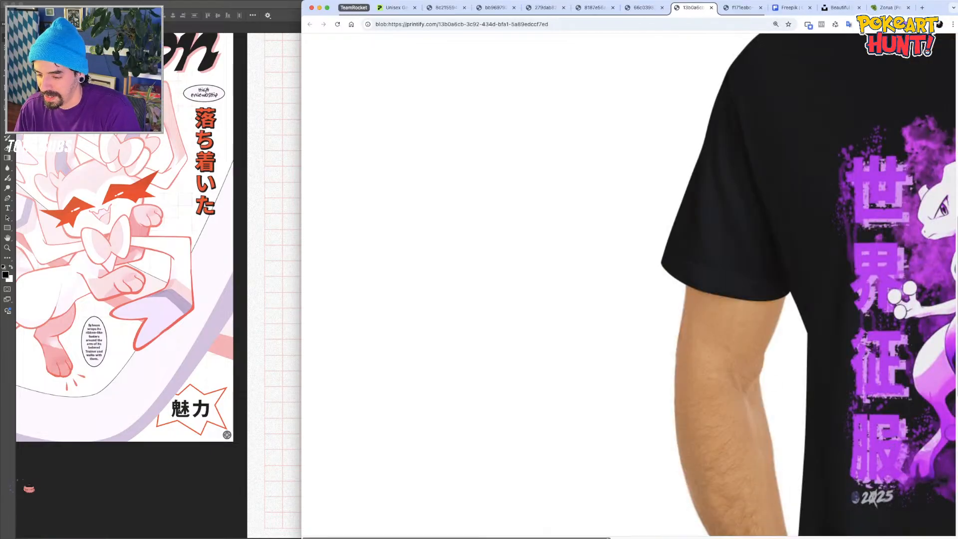
pyautogui.hscroll(6, 732, 325)
pyautogui.scroll(-2, 731, 325)
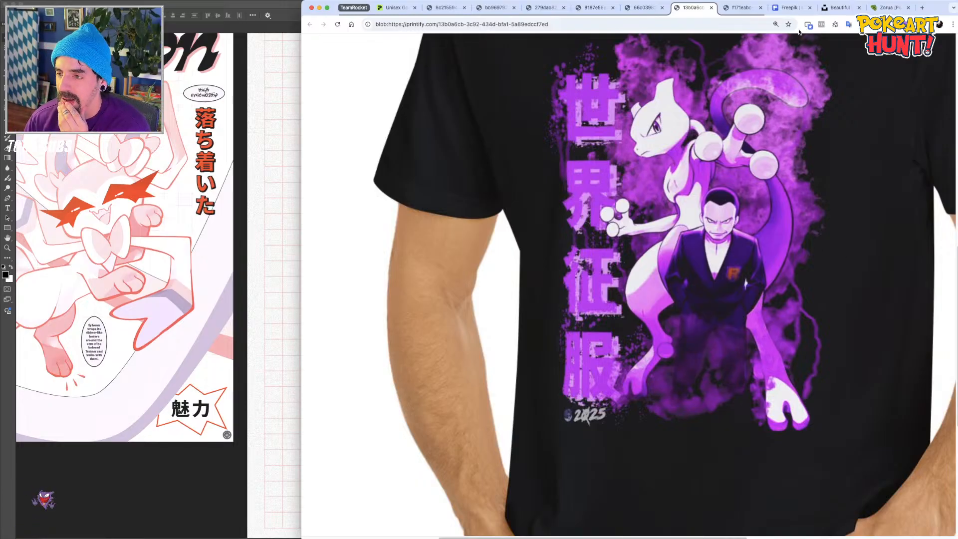
# View the black TEAM ROCKET T-shirt mockup and examine its group character print enlarged
pyautogui.click(743, 9)
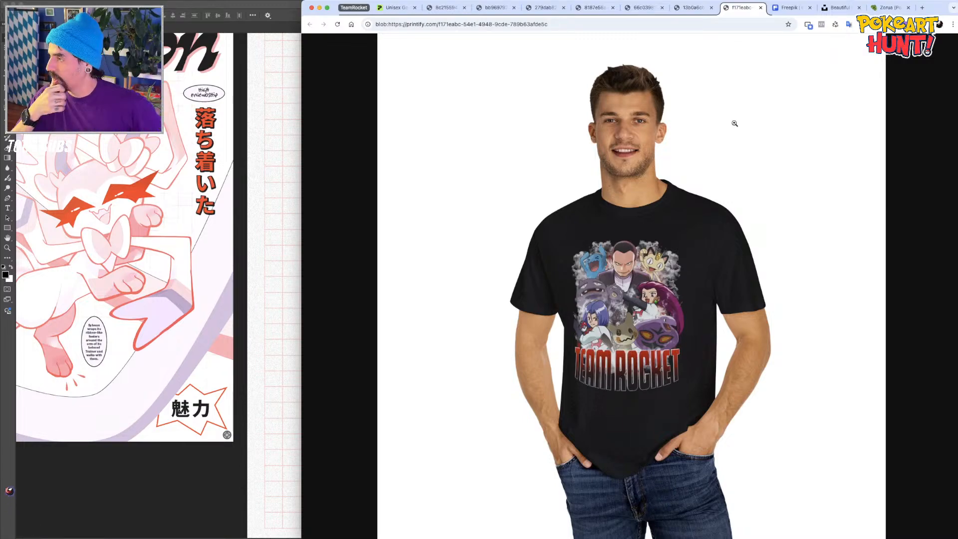
pyautogui.click(625, 282)
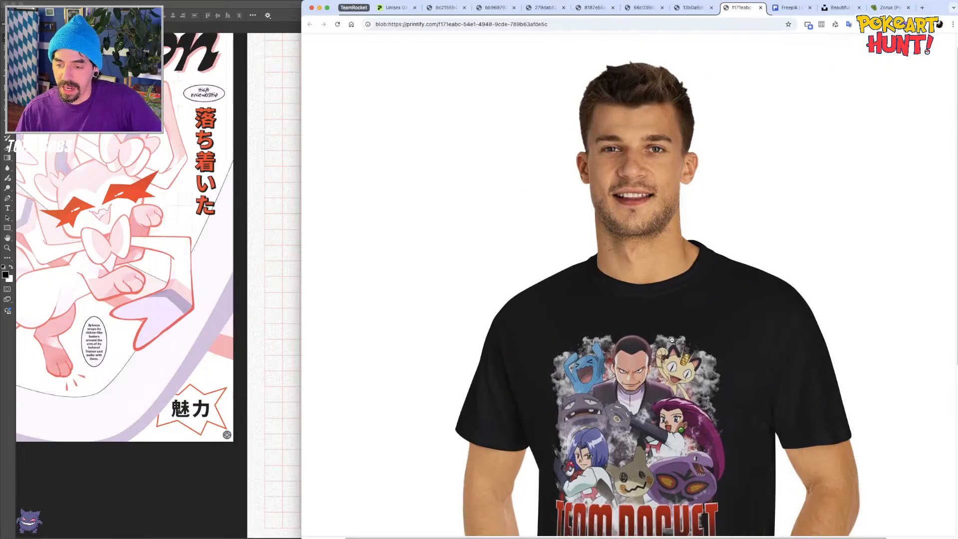
pyautogui.scroll(-3, 672, 340)
pyautogui.press('super+equal')
pyautogui.press('super+equal')
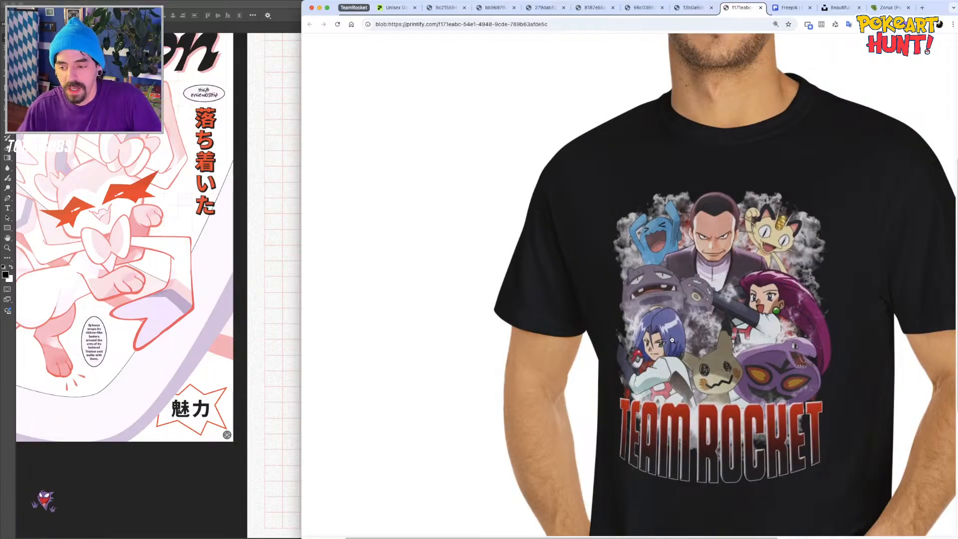
pyautogui.scroll(-2, 480, 289)
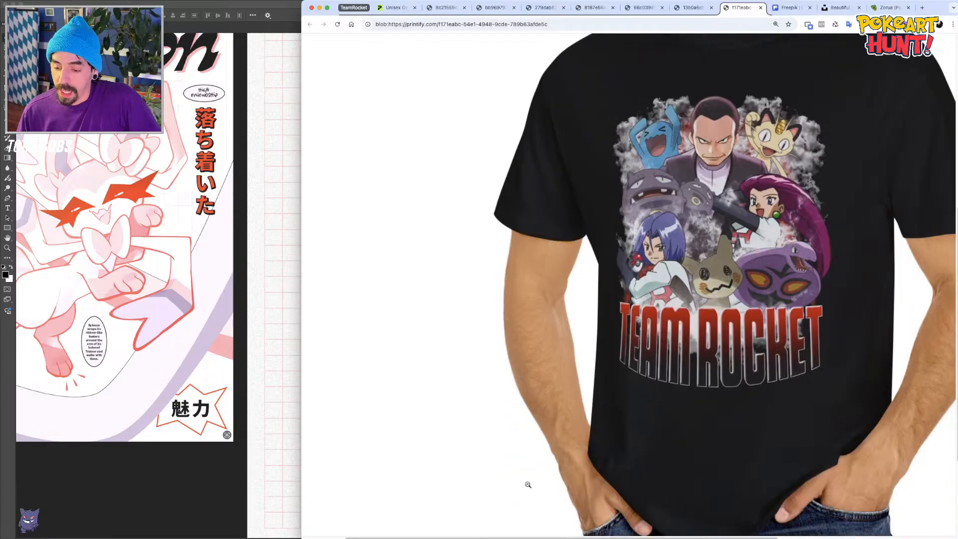
pyautogui.hscroll(2, 509, 512)
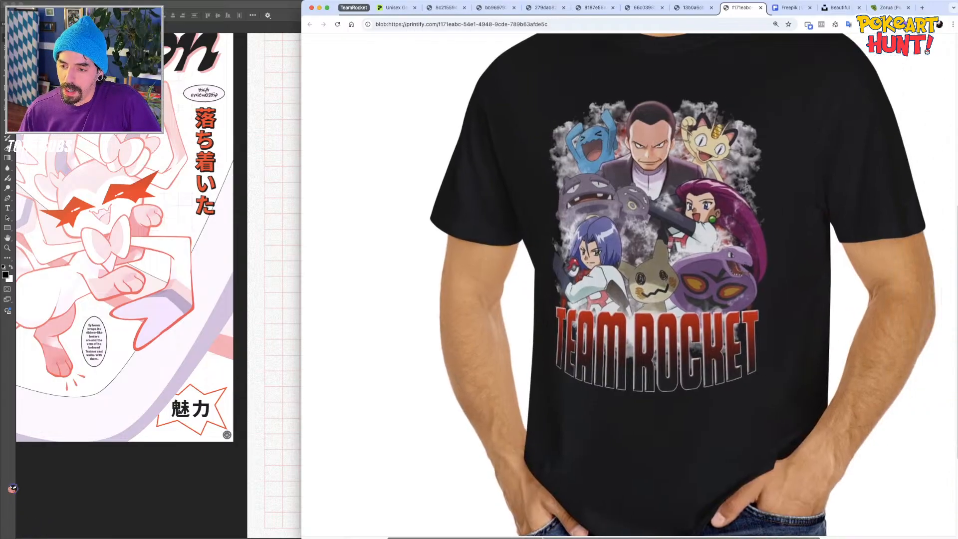
# Examine the complete TEAM ROCKET print on the black T-shirt, from its character group down to the lettering
pyautogui.hscroll(4, 560, 466)
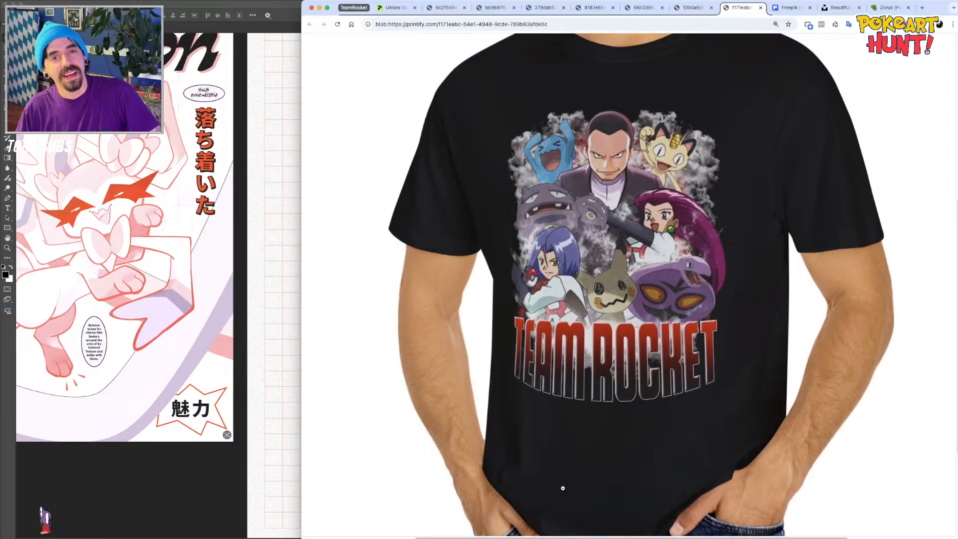
pyautogui.scroll(1, 562, 488)
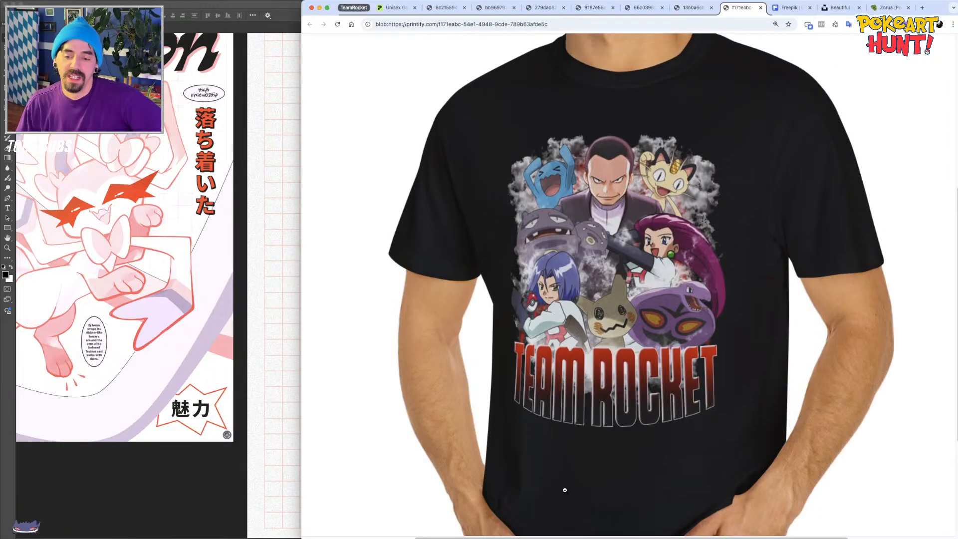
pyautogui.scroll(1, 564, 491)
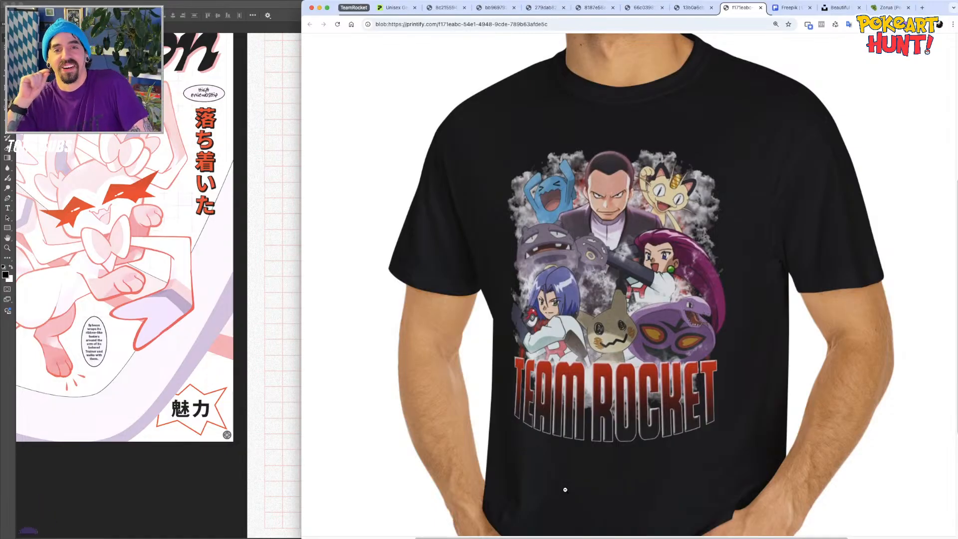
pyautogui.scroll(-1, 656, 262)
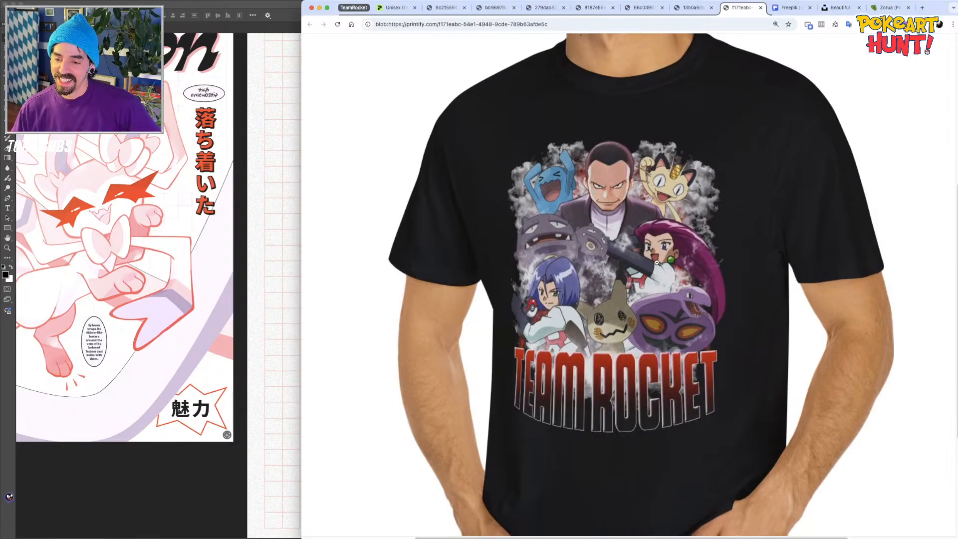
pyautogui.scroll(1, 683, 276)
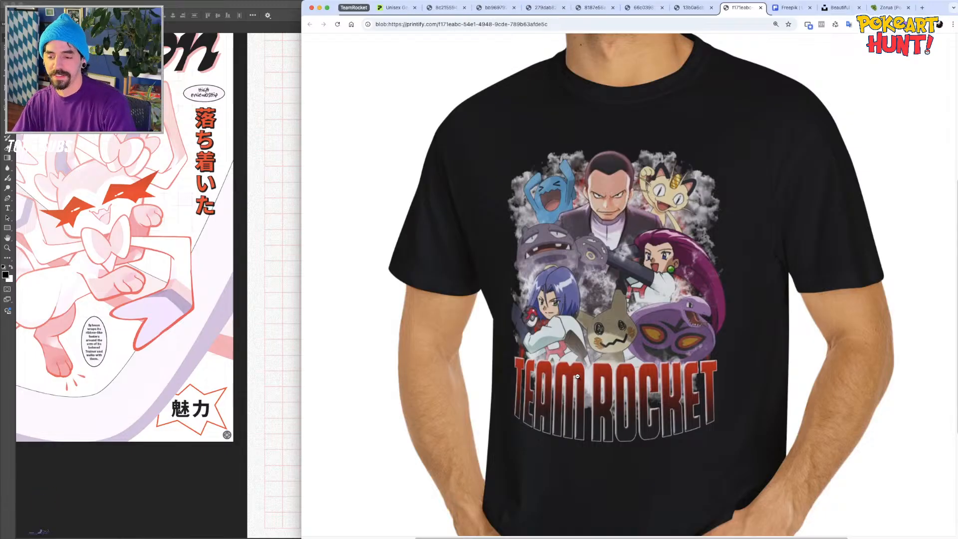
pyautogui.click(648, 358)
# Review the dark sweatshirt's back, the muted purple Mewtwo T-shirt and the white sweatshirt with the red R print
pyautogui.click(589, 8)
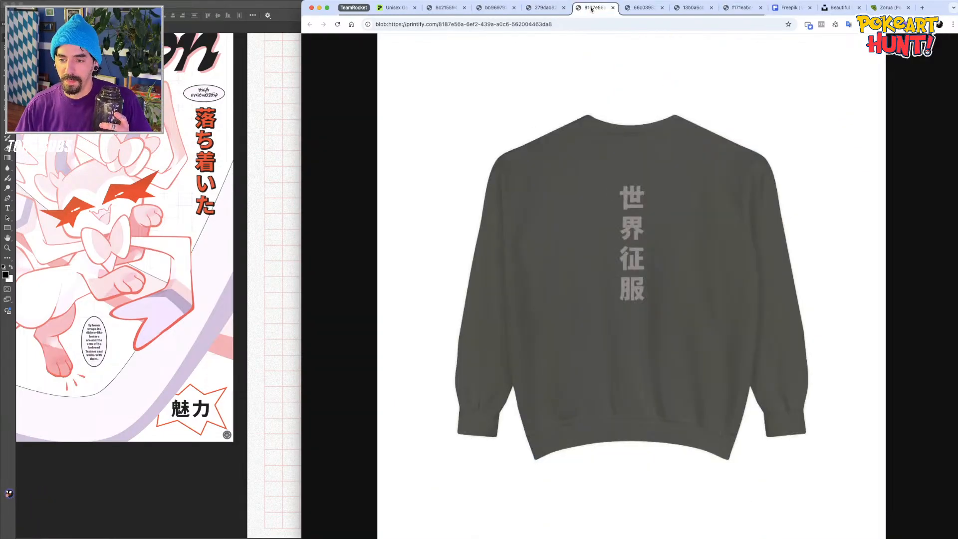
pyautogui.click(638, 12)
pyautogui.click(677, 267)
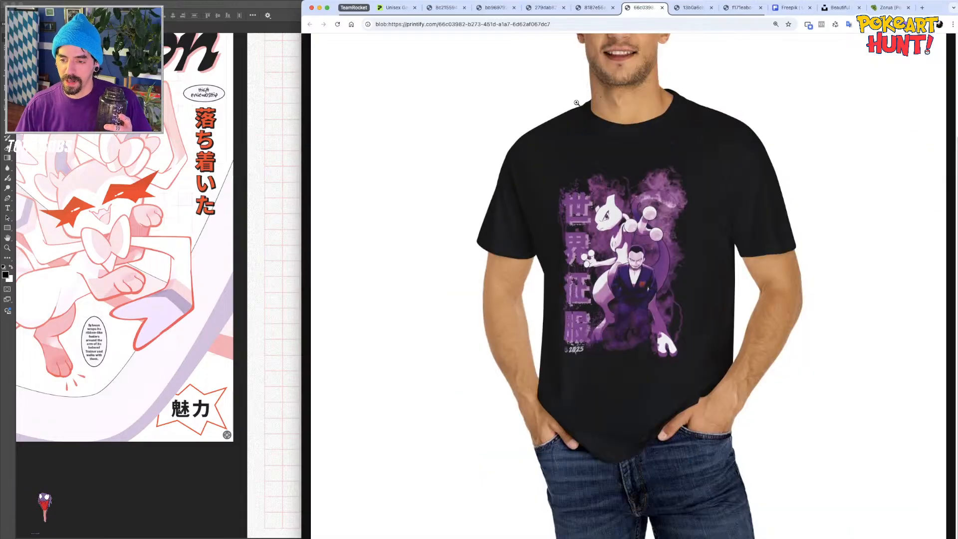
pyautogui.click(460, 9)
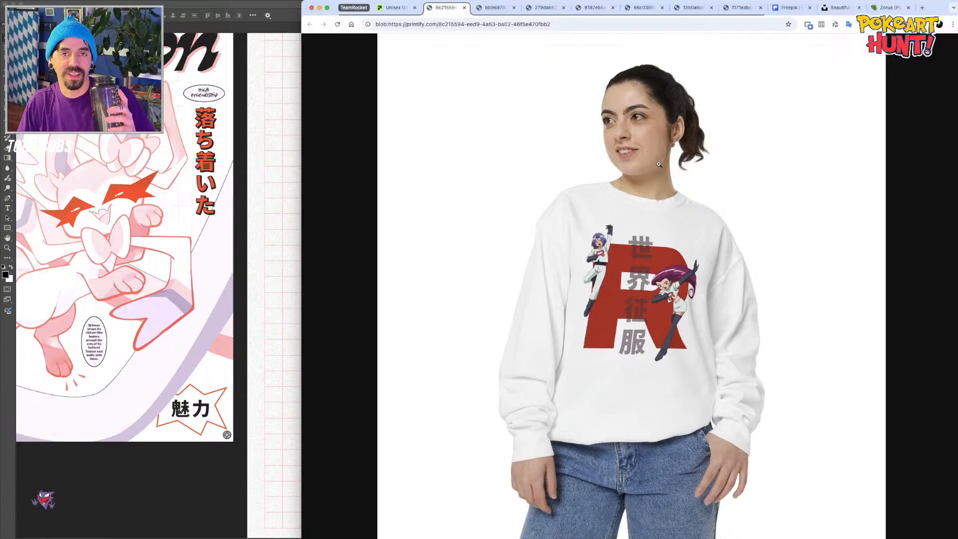
# Open the Unisex Garment-Dyed Sweatshirt with Dynamic Anime Design from the Printify store's own products
pyautogui.click(396, 8)
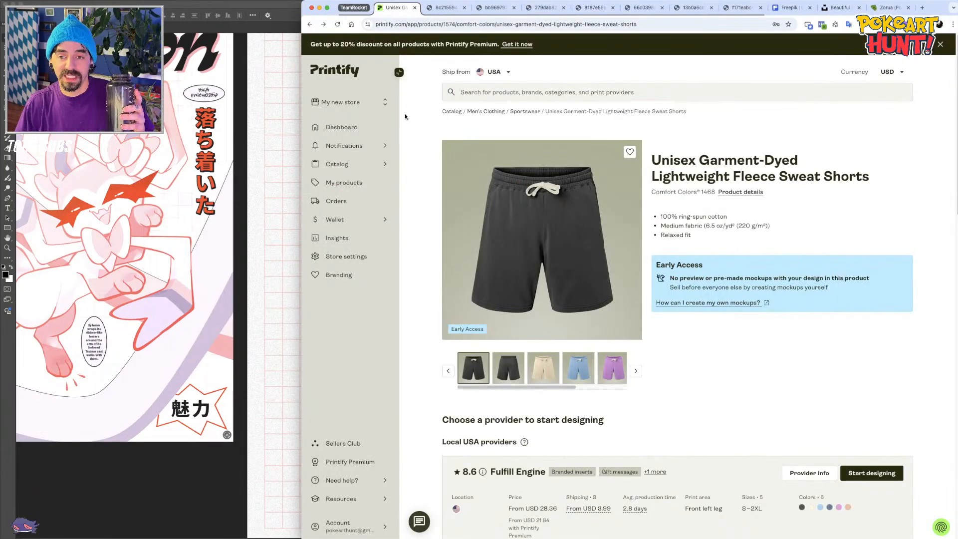
pyautogui.click(343, 127)
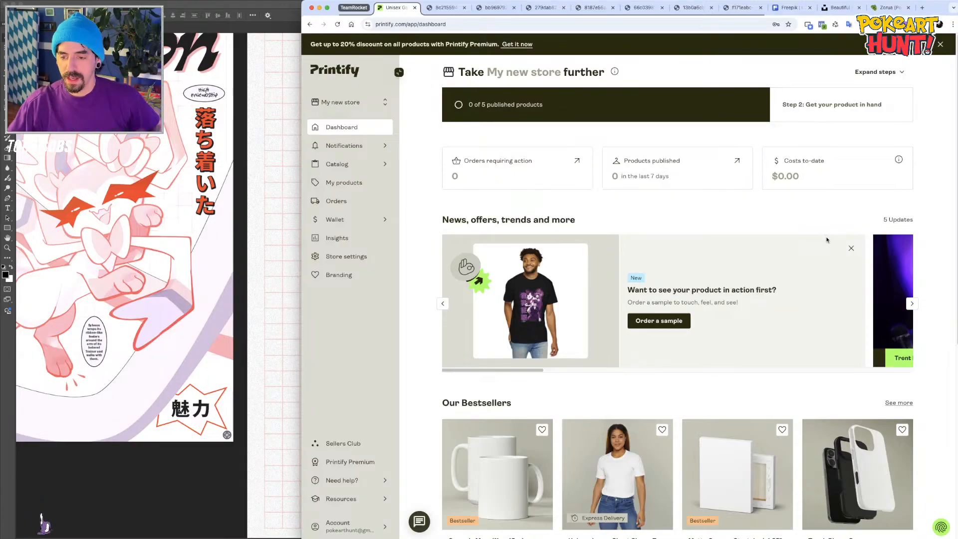
pyautogui.click(341, 164)
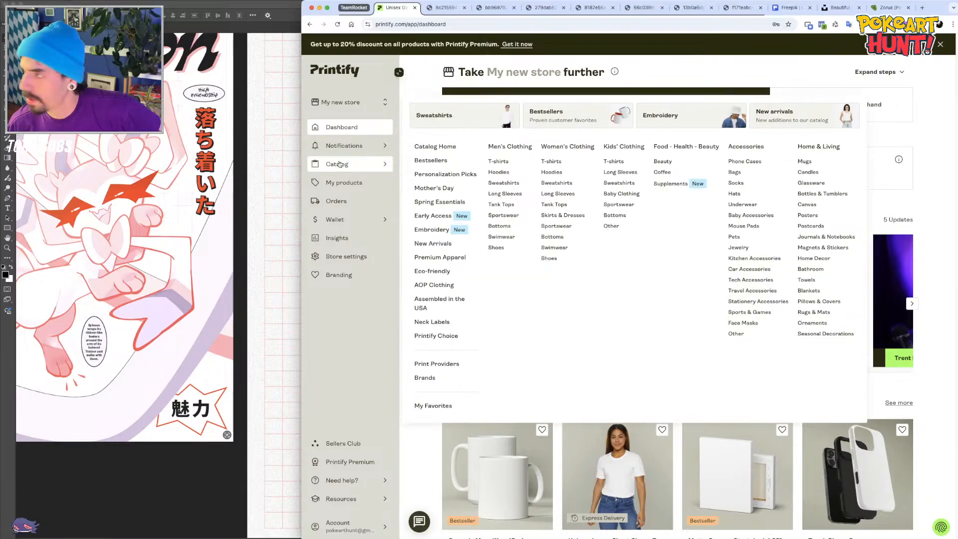
pyautogui.click(332, 183)
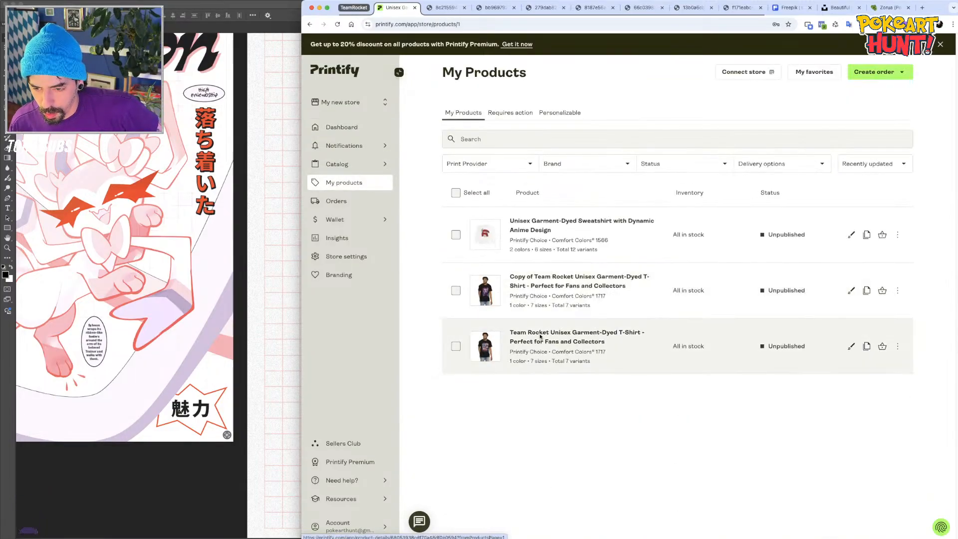
pyautogui.click(534, 222)
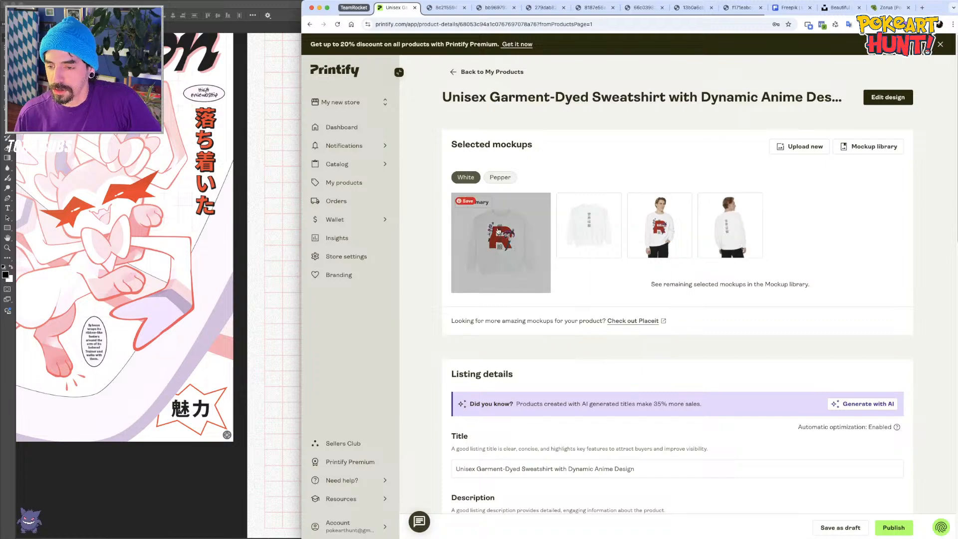
# Edit the sweatshirt's design and try Butter and Chambray as color variants in place of Pepper
pyautogui.click(890, 100)
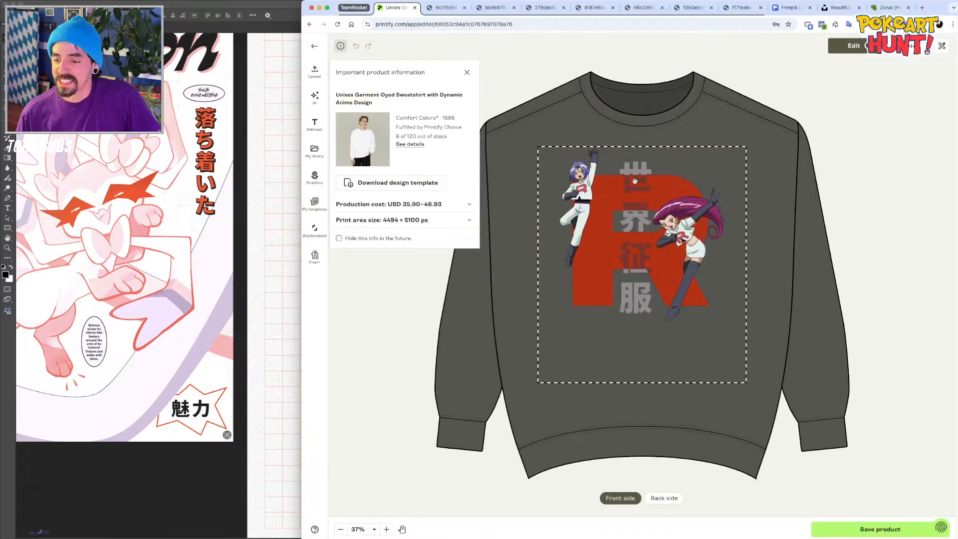
pyautogui.click(943, 47)
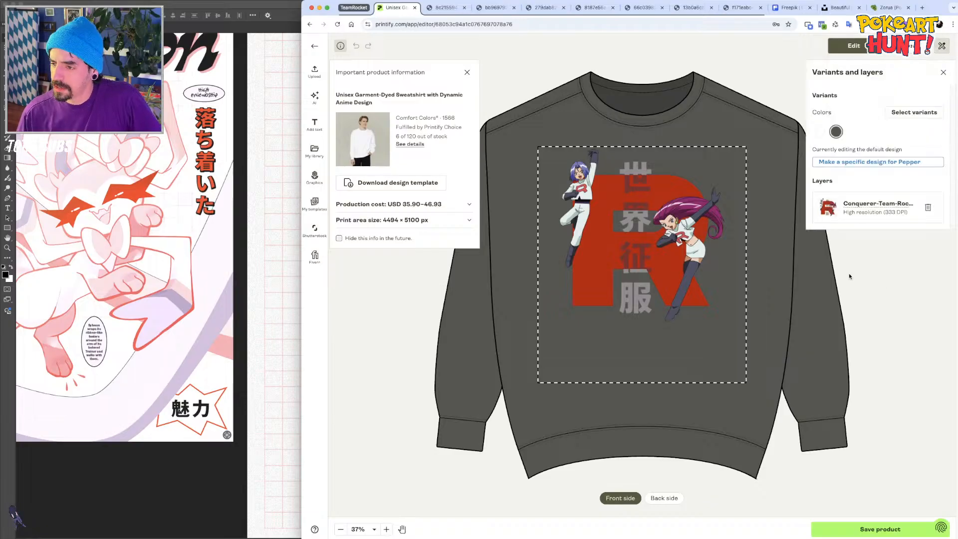
pyautogui.click(898, 122)
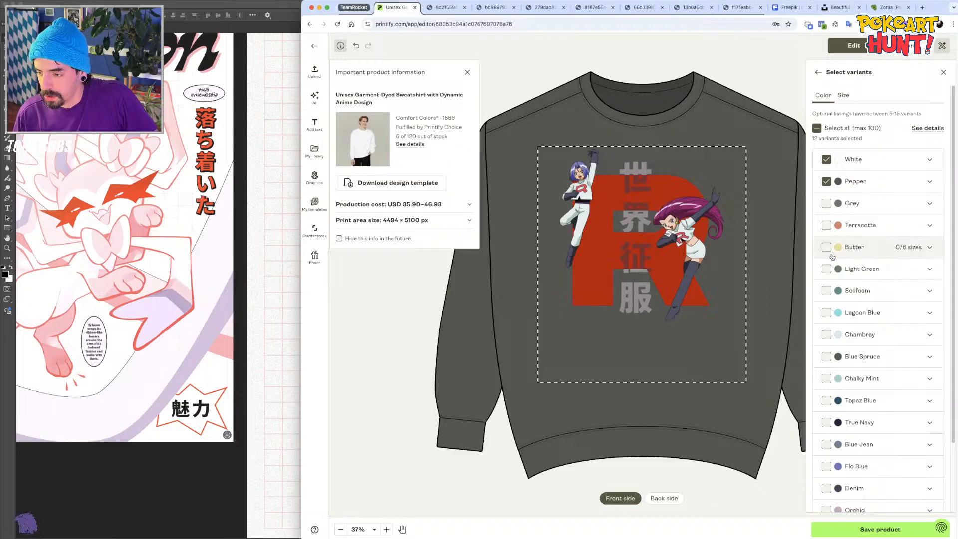
pyautogui.click(826, 181)
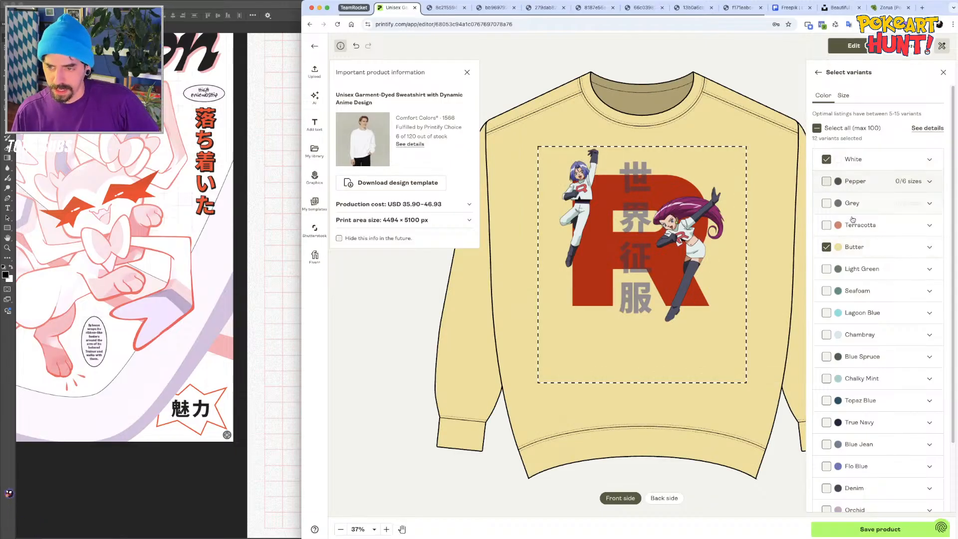
pyautogui.click(826, 247)
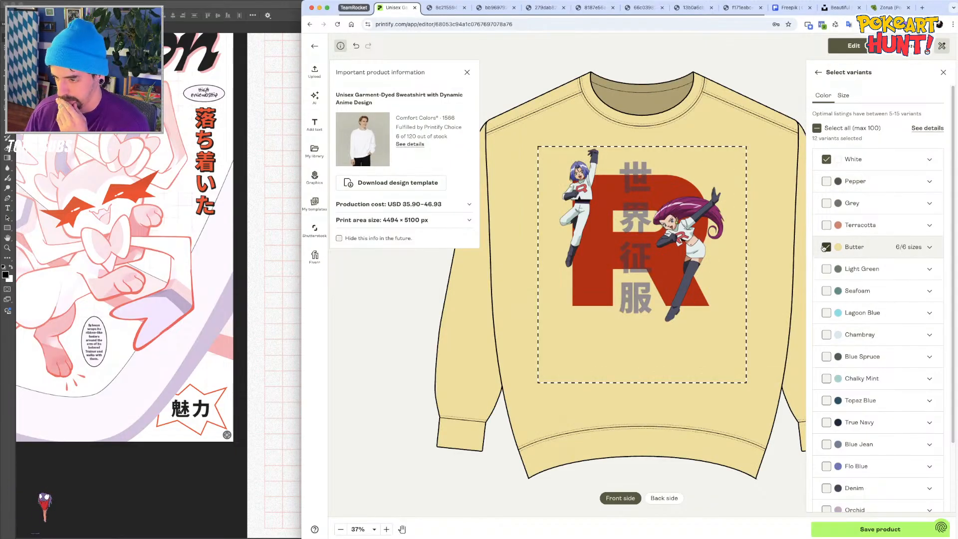
pyautogui.click(827, 334)
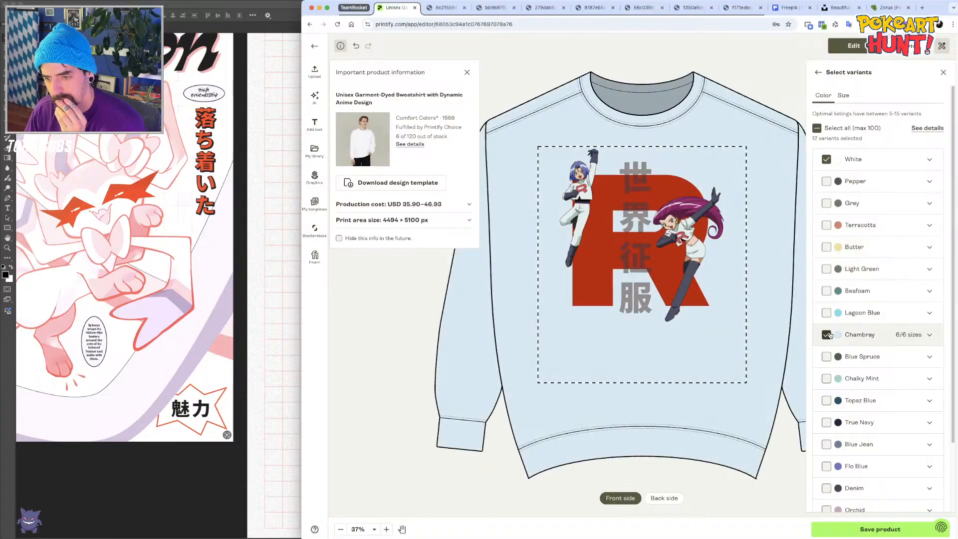
# Request the Person 1 Front mockup of the Chambray sweatshirt, then close the design editor without saving
pyautogui.click(905, 48)
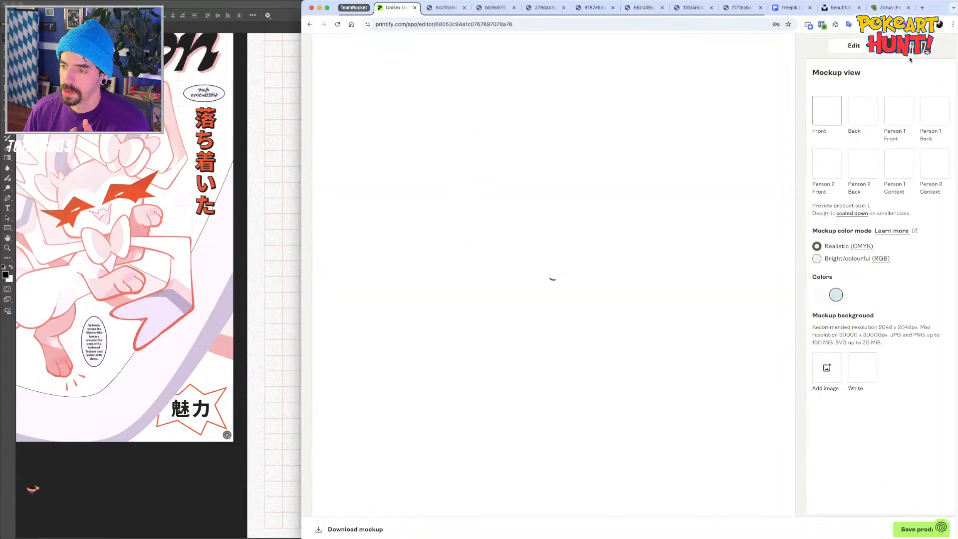
pyautogui.click(902, 121)
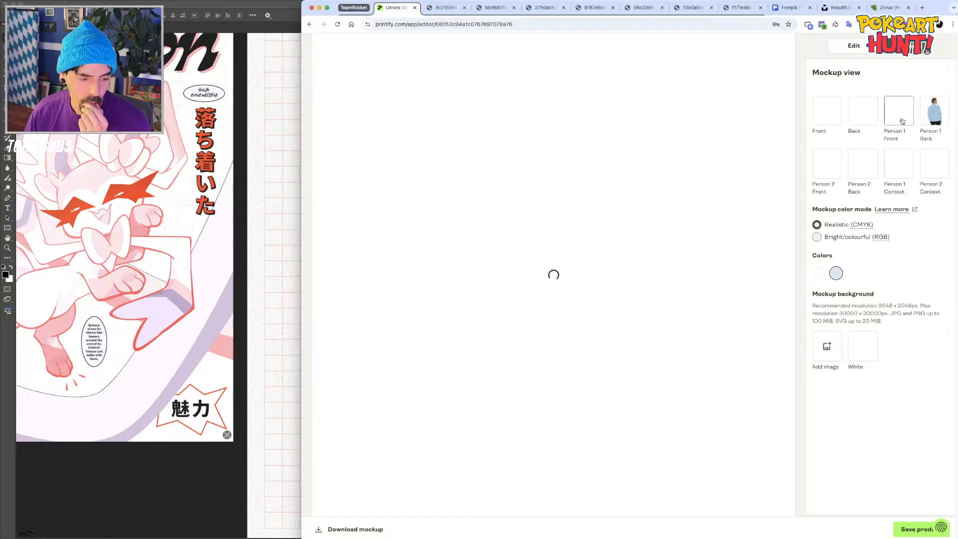
pyautogui.click(854, 46)
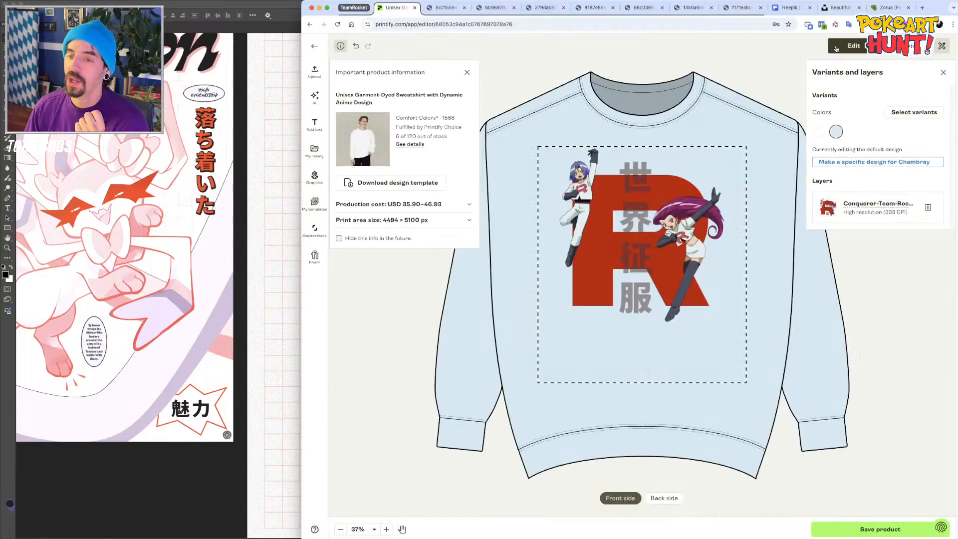
pyautogui.click(314, 46)
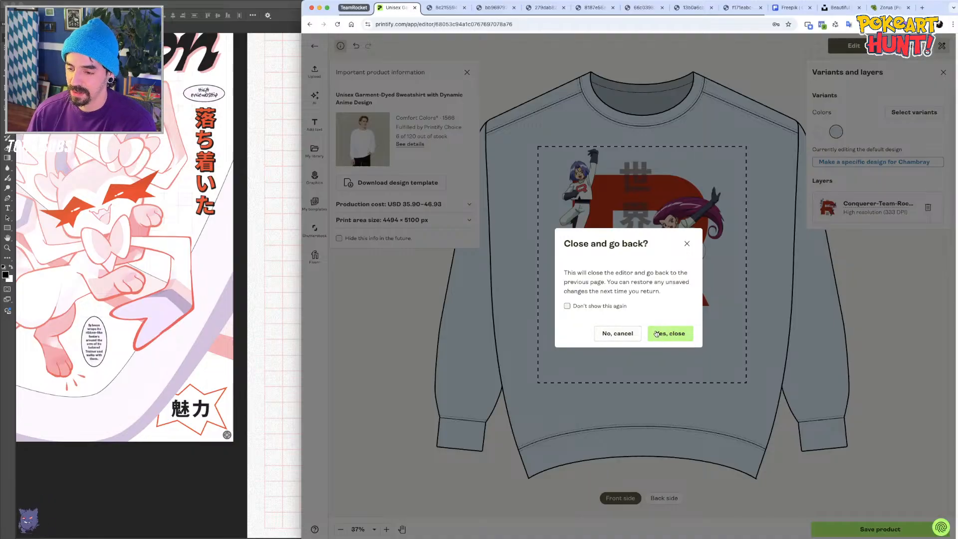
pyautogui.click(682, 335)
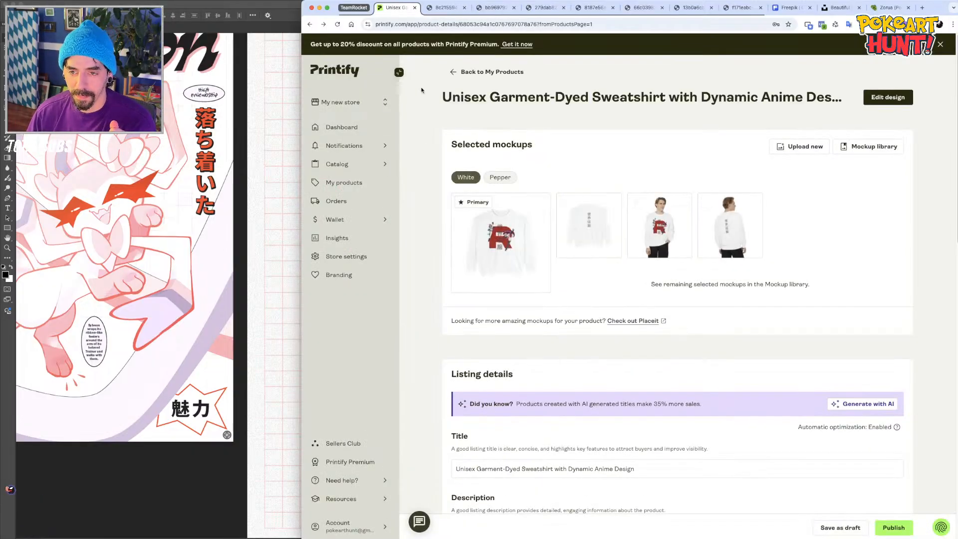
# Open the Copy of Team Rocket Unisex Garment-Dyed T-Shirt from the product list for design editing
pyautogui.click(449, 72)
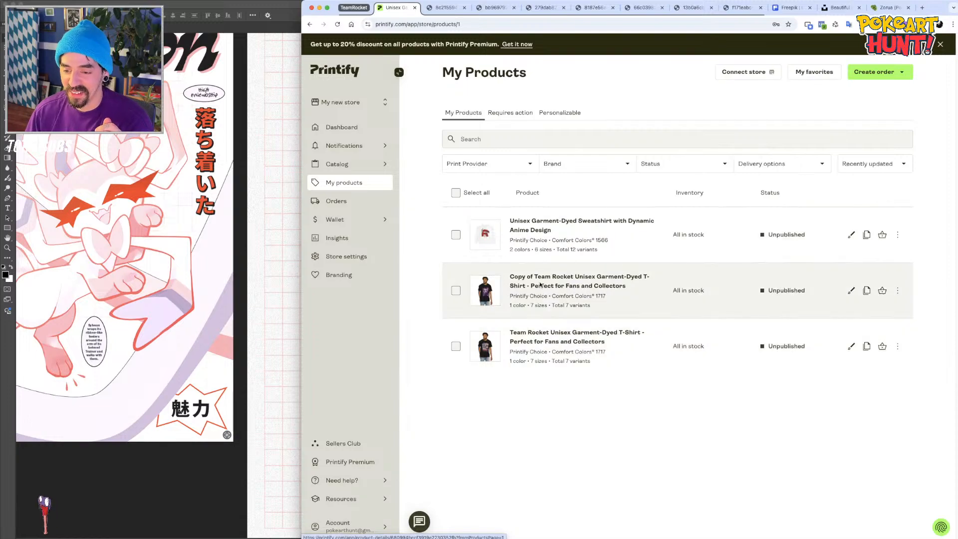
pyautogui.click(555, 278)
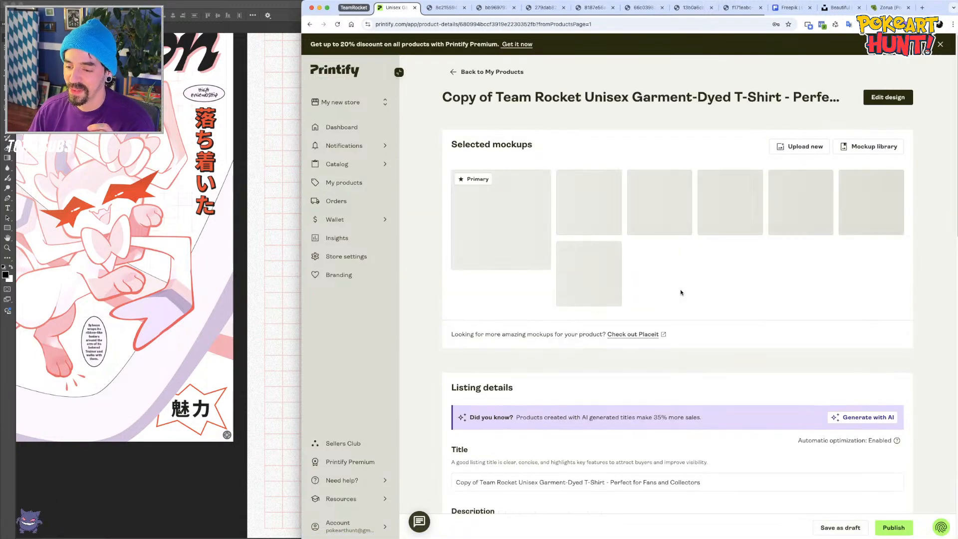
pyautogui.click(888, 97)
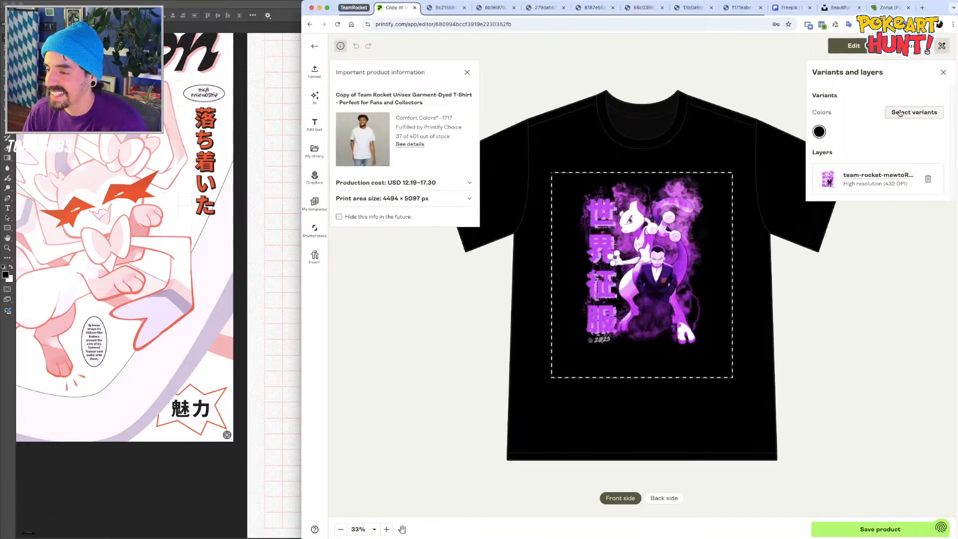
# Add the White and Ivory color variants to the Mewtwo T-shirt and preview the Ivory mockup on a model
pyautogui.click(913, 111)
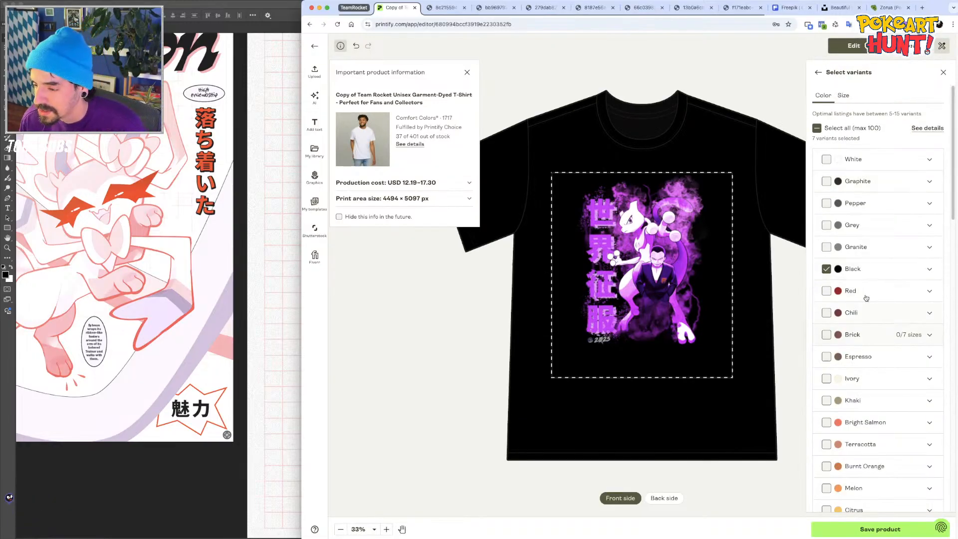
pyautogui.click(826, 159)
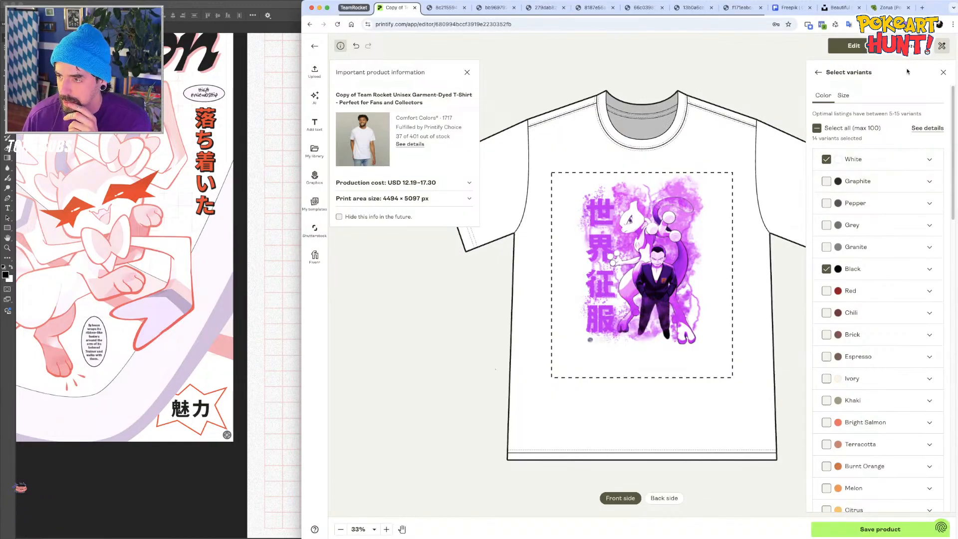
pyautogui.click(826, 378)
pyautogui.click(900, 47)
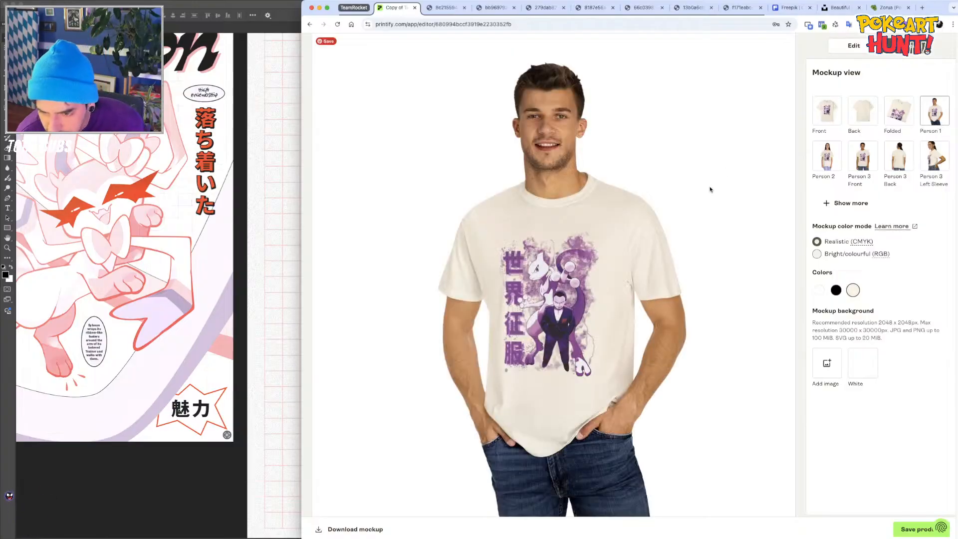
pyautogui.click(854, 46)
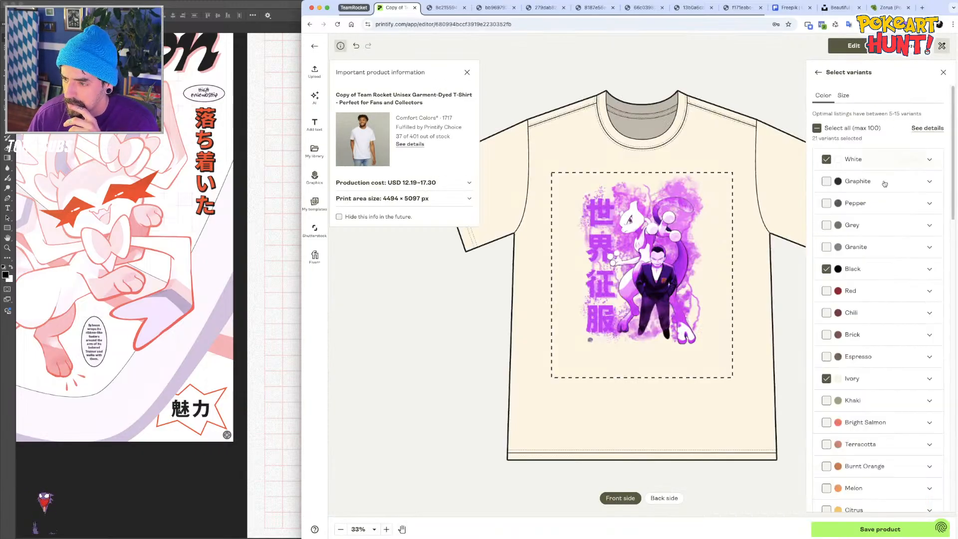
# Try the Mewtwo print on the Island Reef and Bay shirts, deselect both, and select the Butter color variant
pyautogui.scroll(-5, 882, 349)
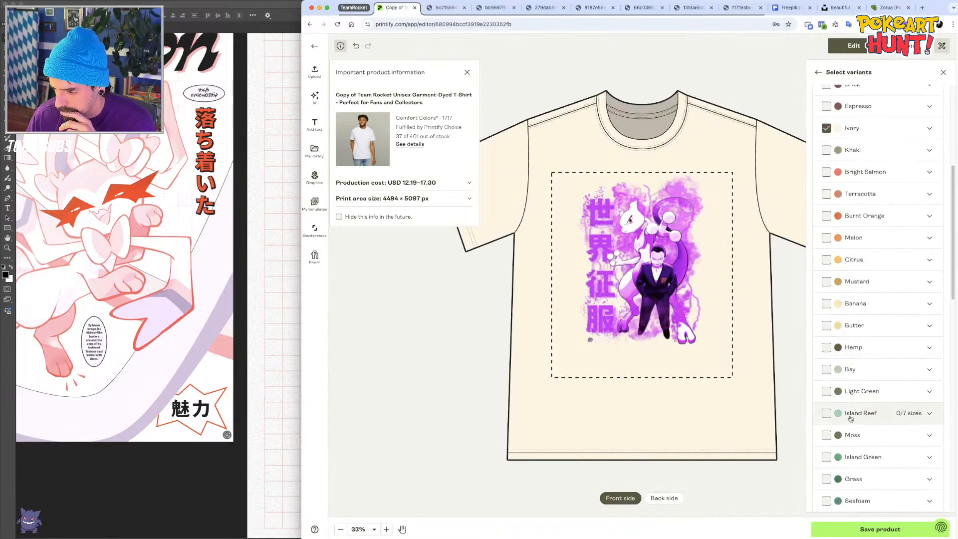
pyautogui.click(827, 413)
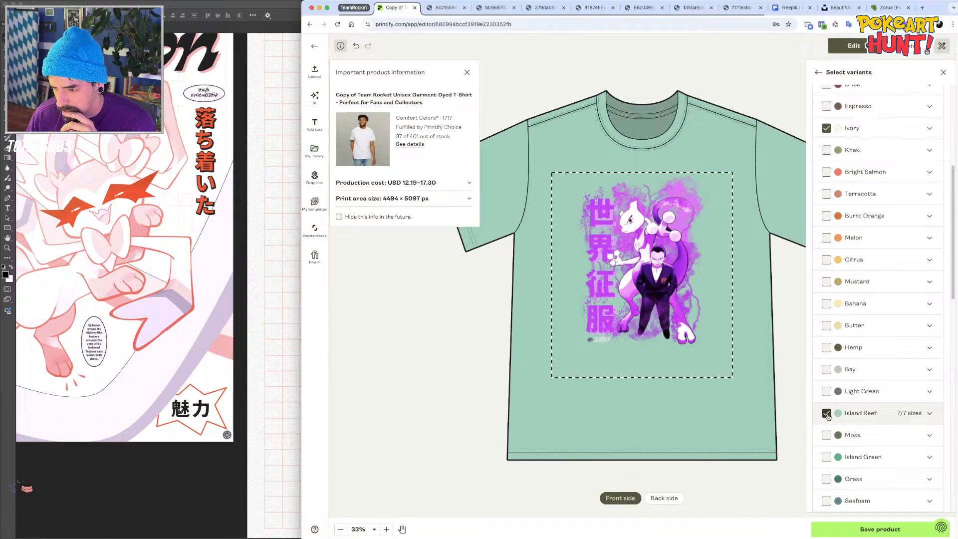
pyautogui.click(826, 414)
pyautogui.click(826, 369)
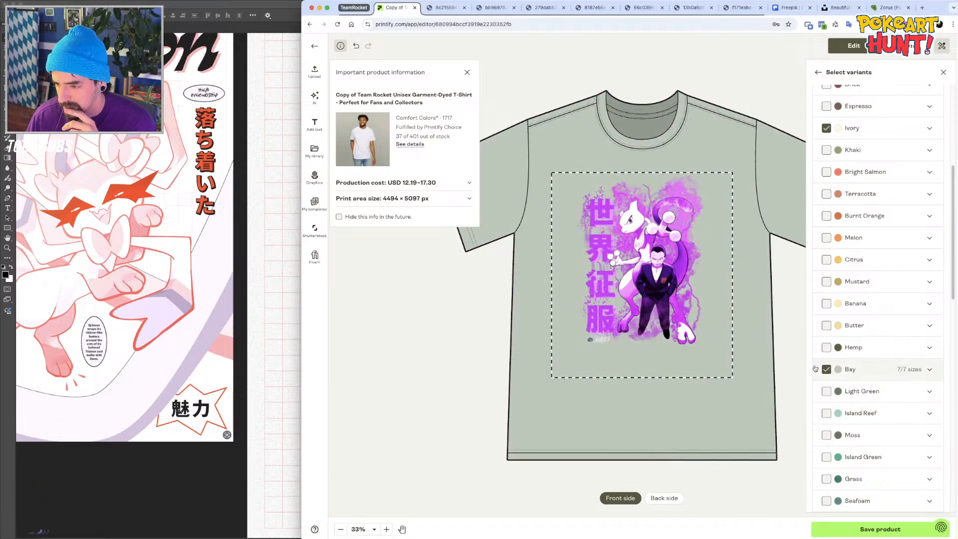
pyautogui.click(825, 369)
pyautogui.click(827, 325)
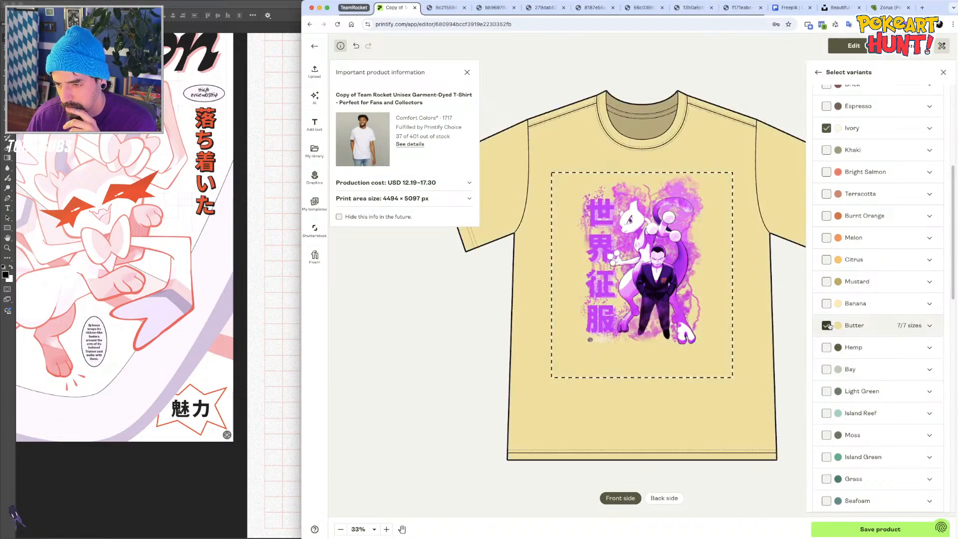
# Deselect the Ivory and Black color variants of the Mewtwo T-shirt
pyautogui.scroll(5, 828, 339)
pyautogui.click(826, 363)
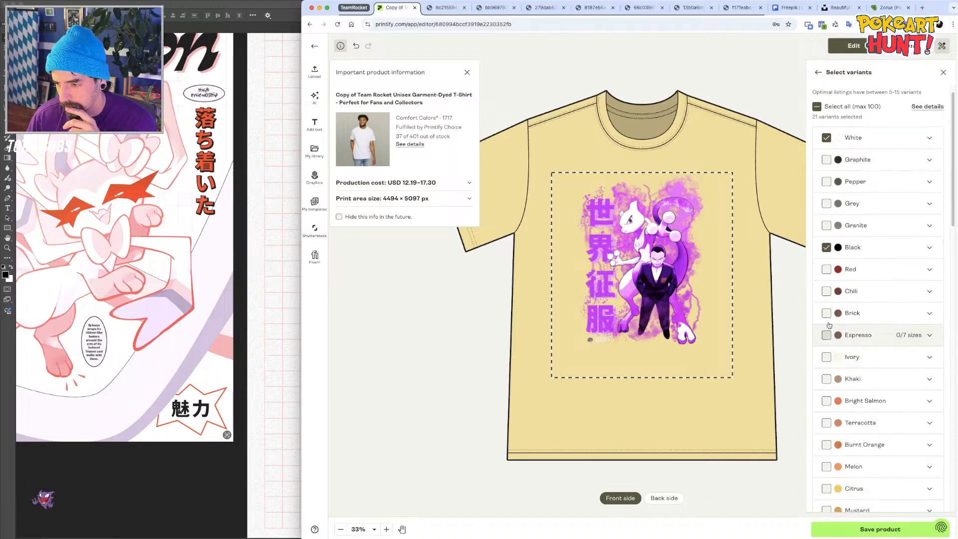
pyautogui.click(826, 247)
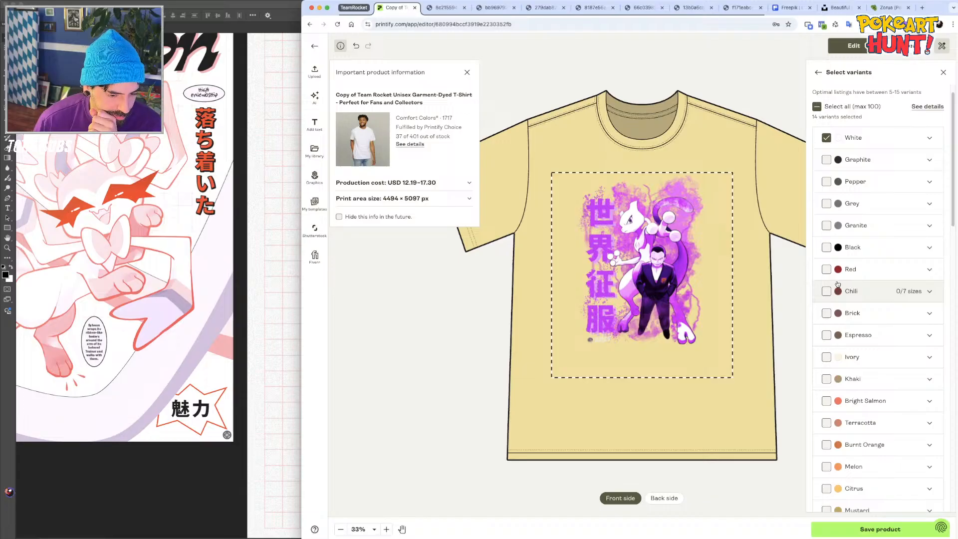
pyautogui.scroll(-2, 838, 287)
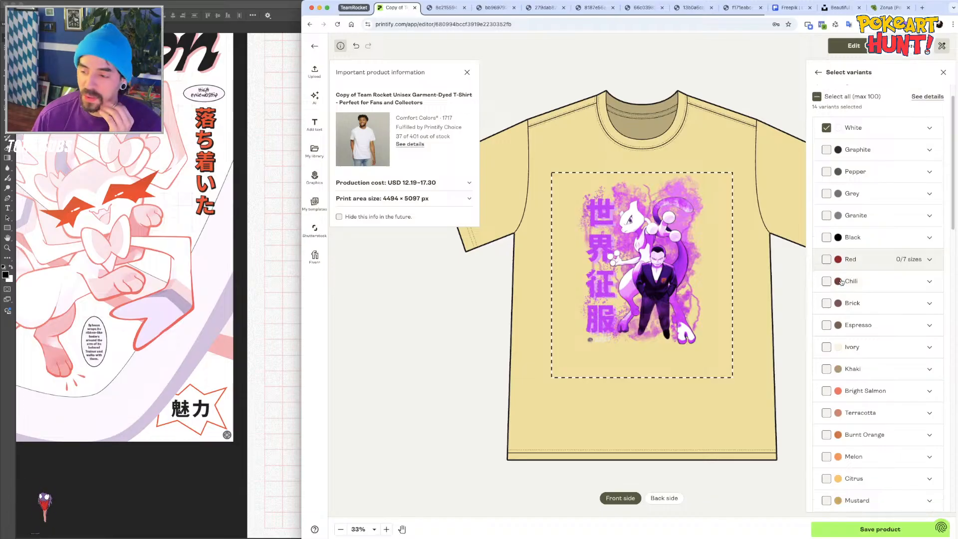
pyautogui.scroll(2, 839, 292)
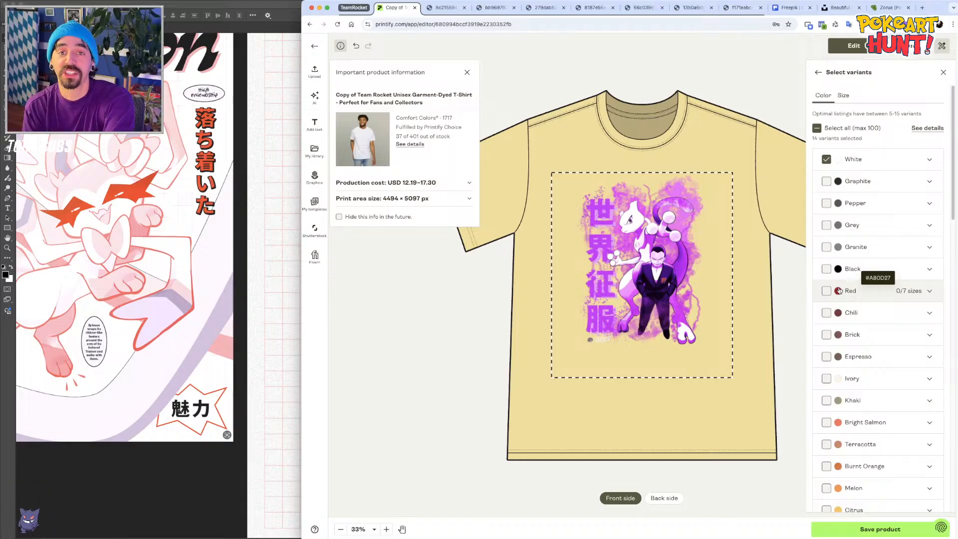
# Close the T-shirt design editor without saving and move the browser aside to return to the poster in Photoshop
pyautogui.moveTo(740, 533)
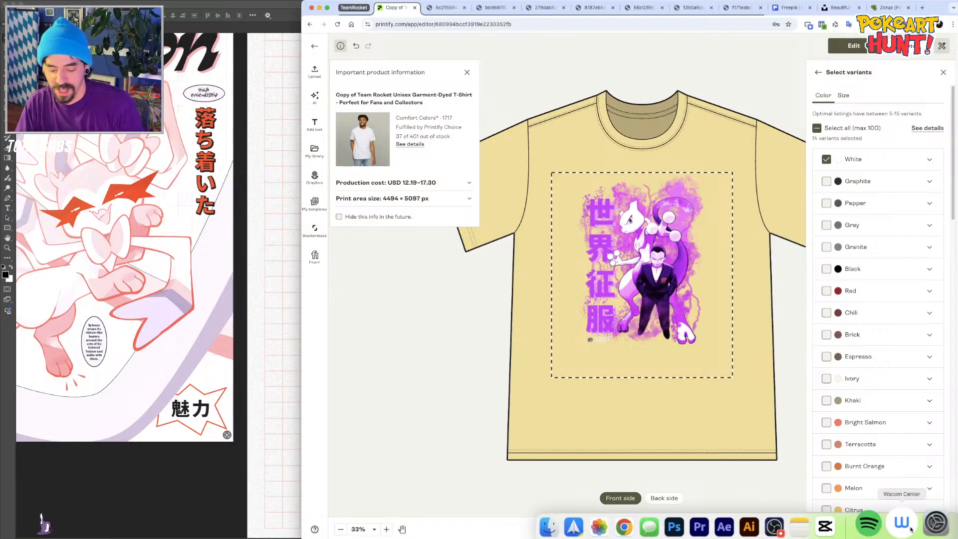
pyautogui.click(942, 72)
pyautogui.click(313, 46)
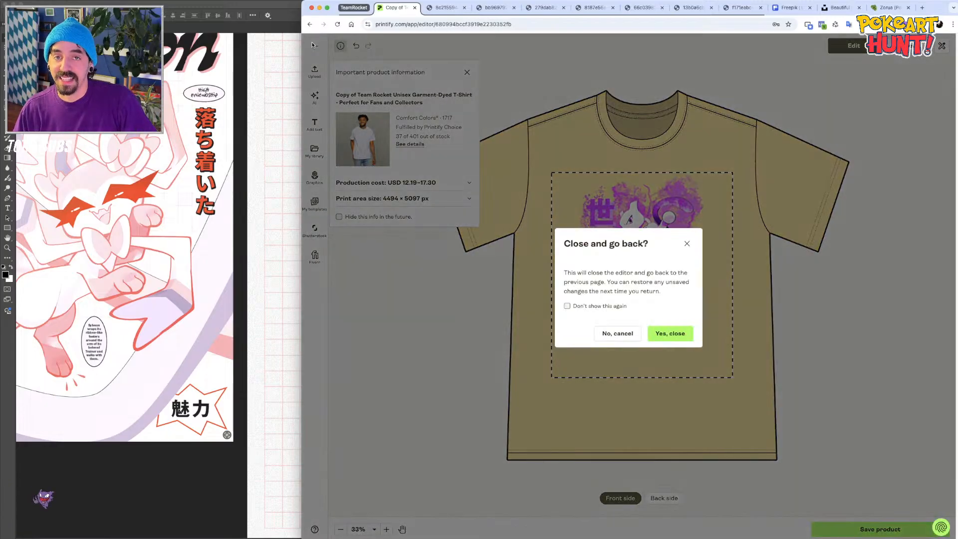
pyautogui.click(670, 333)
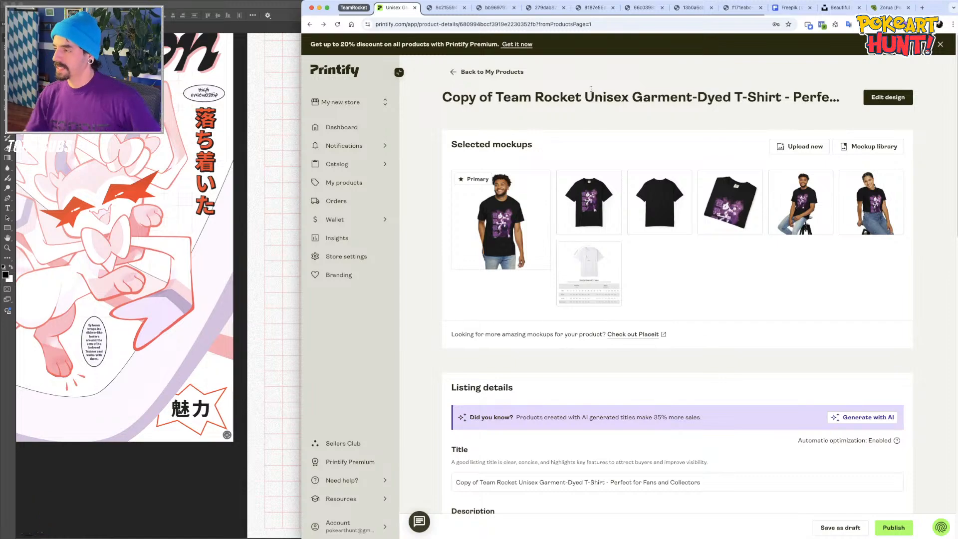
pyautogui.moveTo(936, 7); pyautogui.dragTo(957, 7)
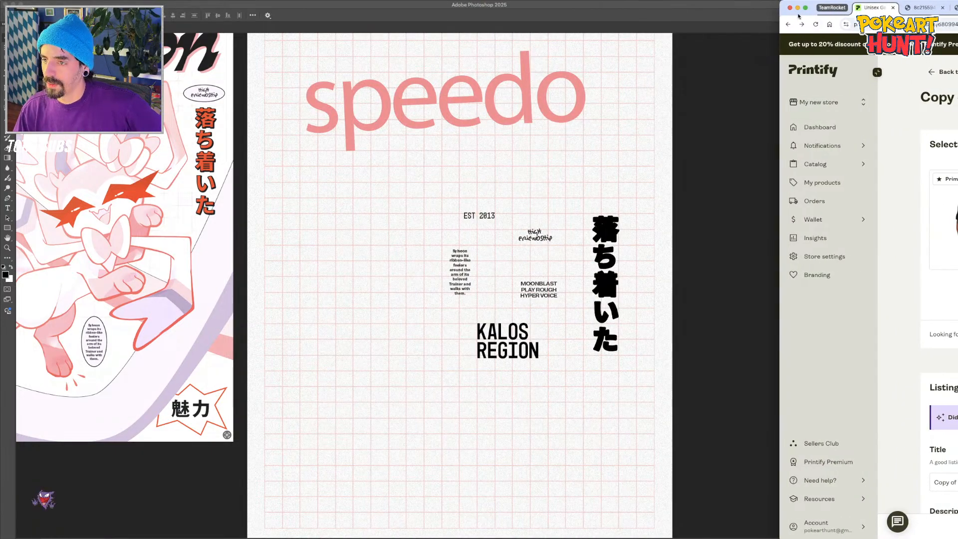
pyautogui.moveTo(781, 3); pyautogui.dragTo(957, 2)
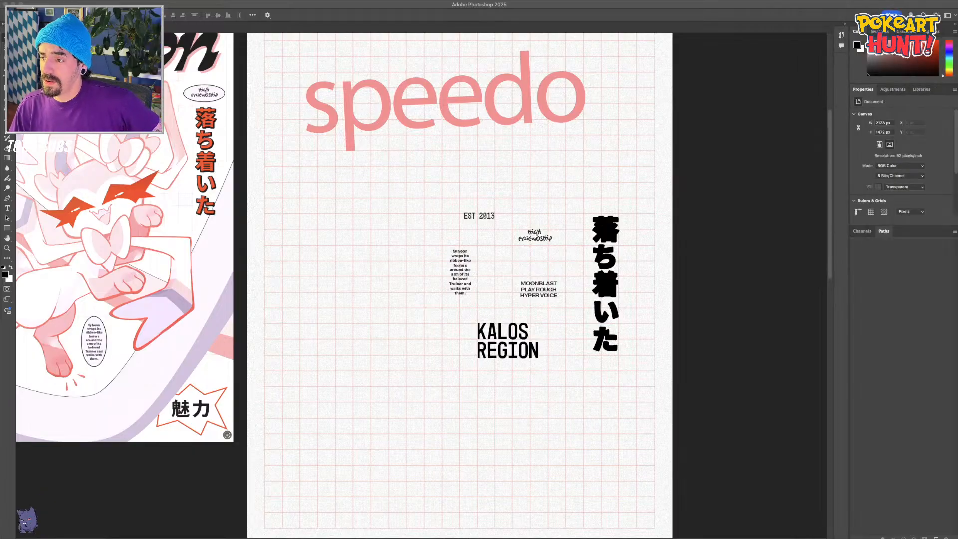
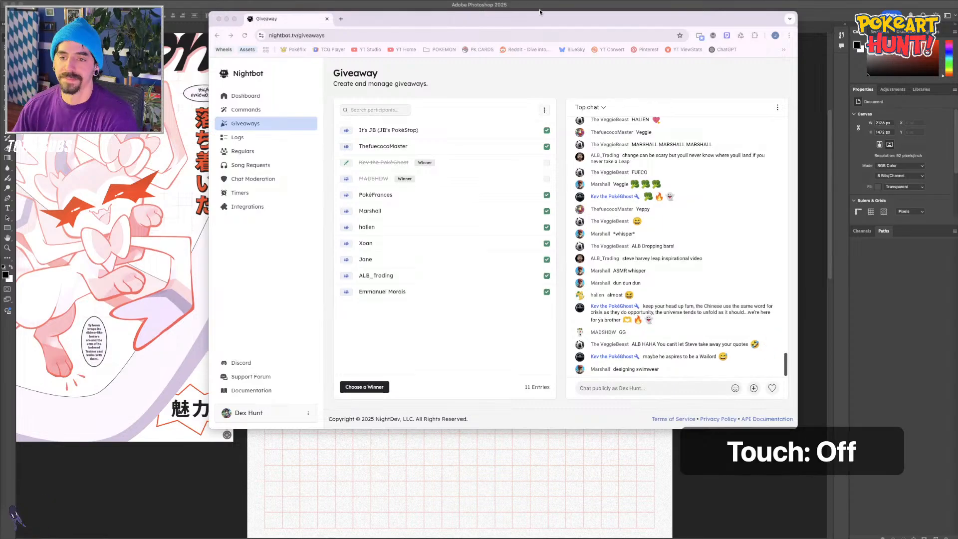
# Clear the Nightbot giveaway window away and fit the whole poster document in view with its layers shown
pyautogui.moveTo(391, 21); pyautogui.dragTo(0, 10)
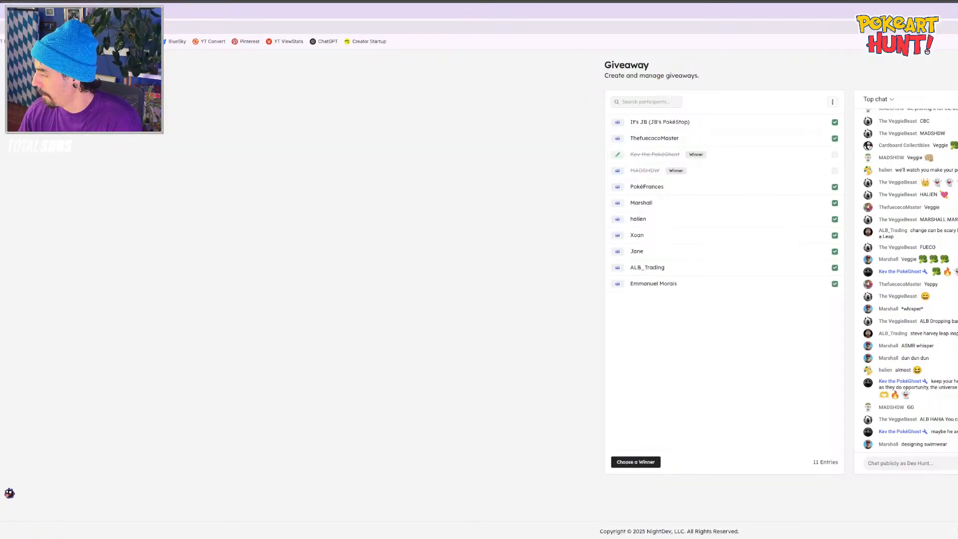
pyautogui.press('super+m')
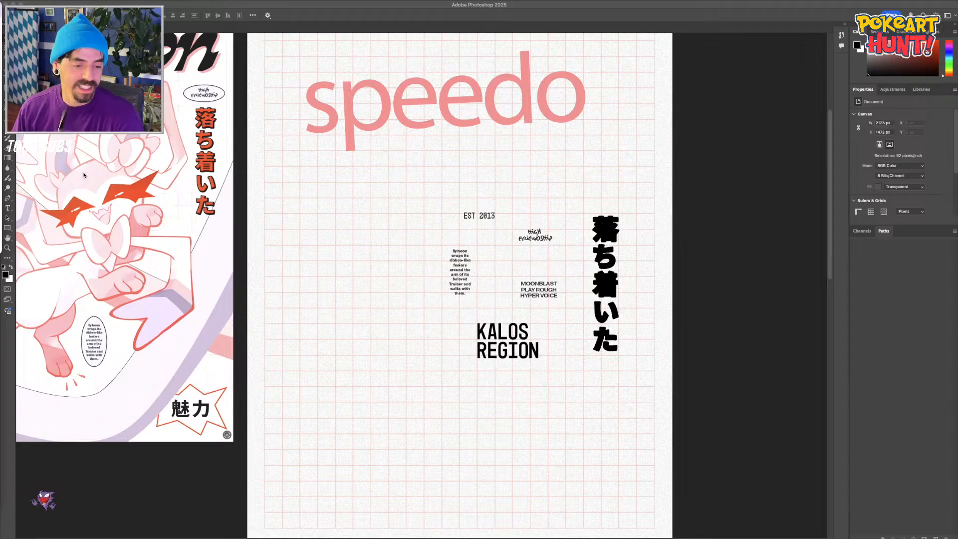
pyautogui.press('F7')
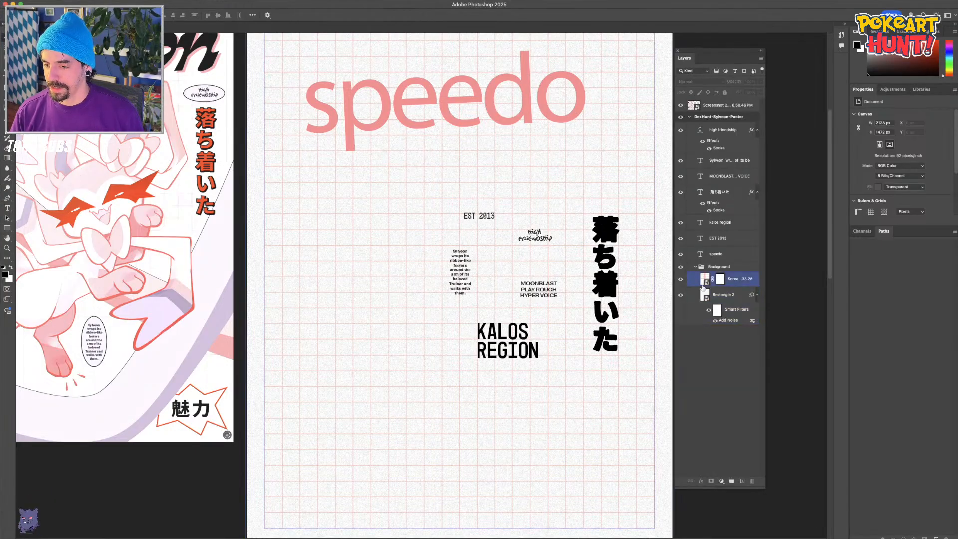
pyautogui.press('super+0')
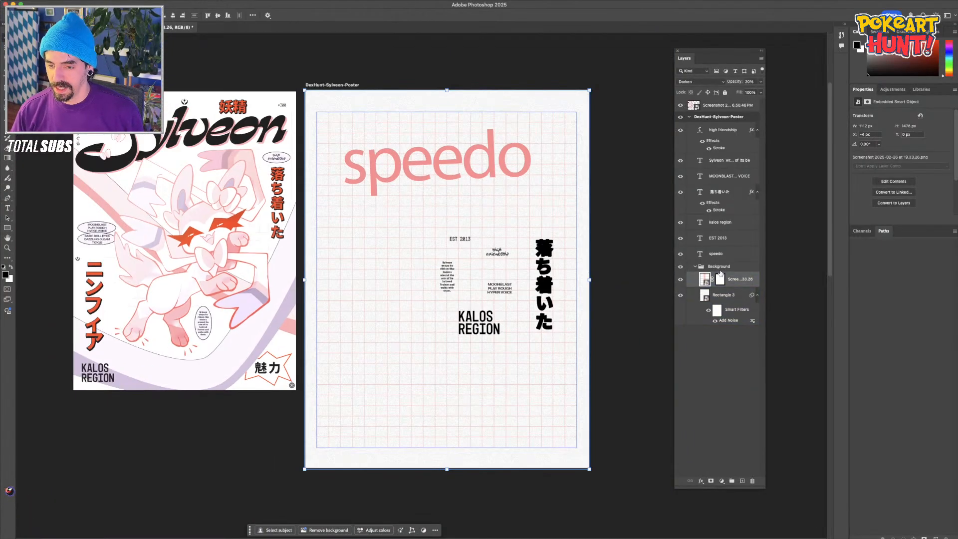
pyautogui.click(695, 305)
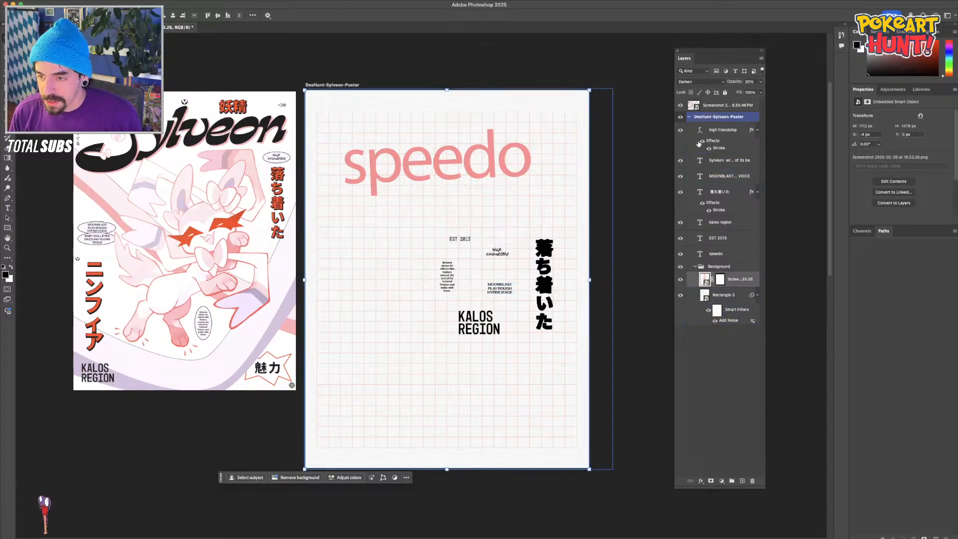
pyautogui.press('F7')
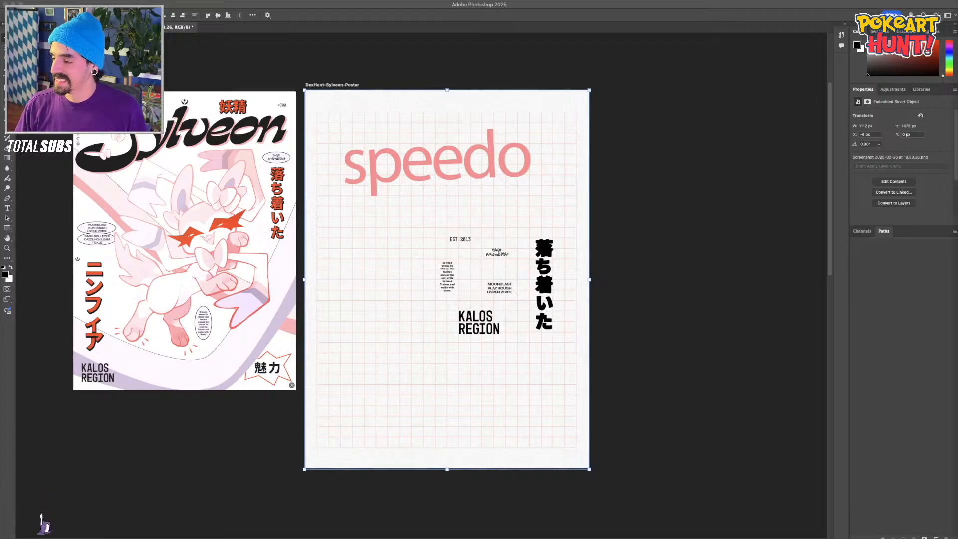
# Paste the Zorua illustration onto the poster artboard, bring it in front of the text layers and place it over the artboard
pyautogui.press('super+Tab')
pyautogui.press('super+v')
pyautogui.moveTo(406, 318); pyautogui.dragTo(507, 273)
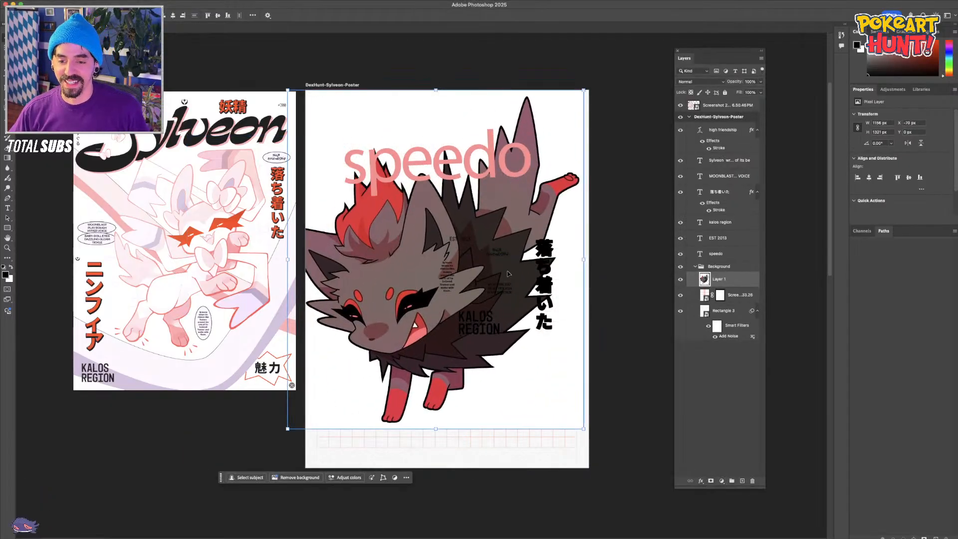
pyautogui.hotkey('ctrl', 'shift', ']')
pyautogui.moveTo(402, 309); pyautogui.dragTo(416, 320)
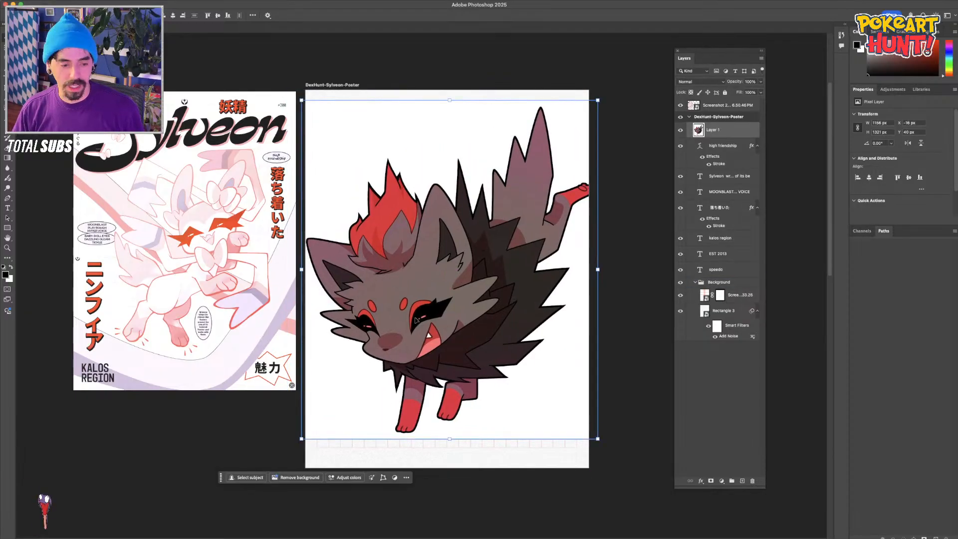
# Convert the pasted Zorua layer to a smart object and open its contents for editing
pyautogui.rightClick(744, 130)
pyautogui.click(782, 280)
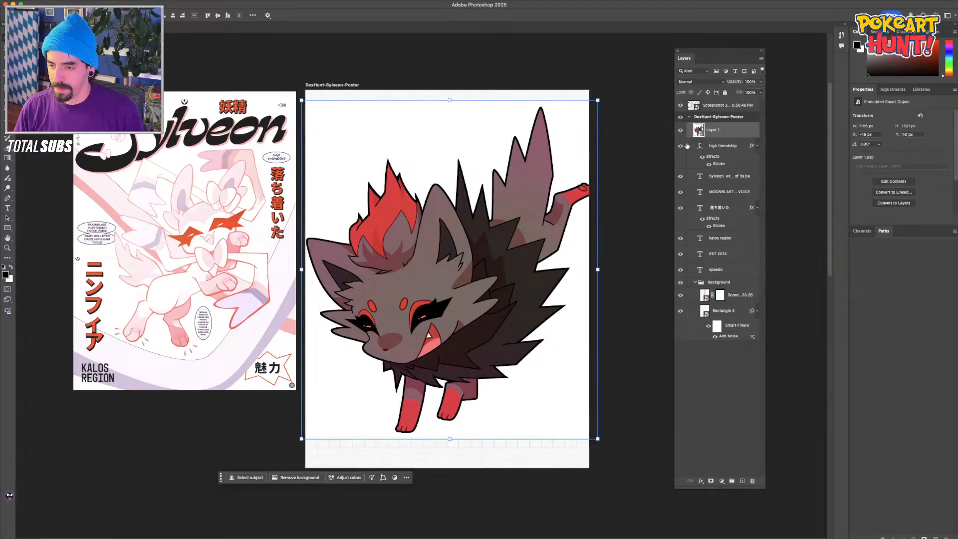
pyautogui.doubleClick(694, 132)
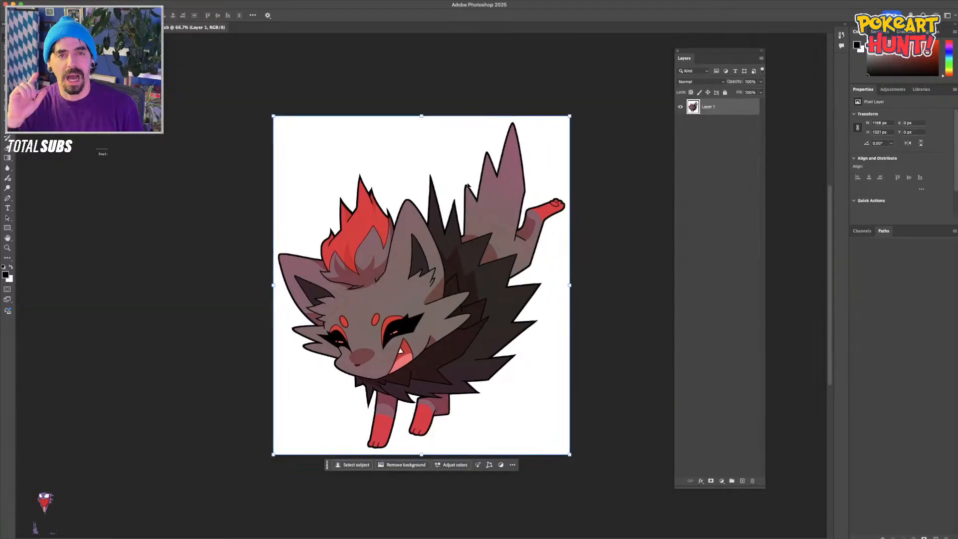
# Mask out the white background around the Zorua using a Magic Wand selection and inverted layer mask, saving and closing the smart object
pyautogui.press('w')
pyautogui.click(469, 154)
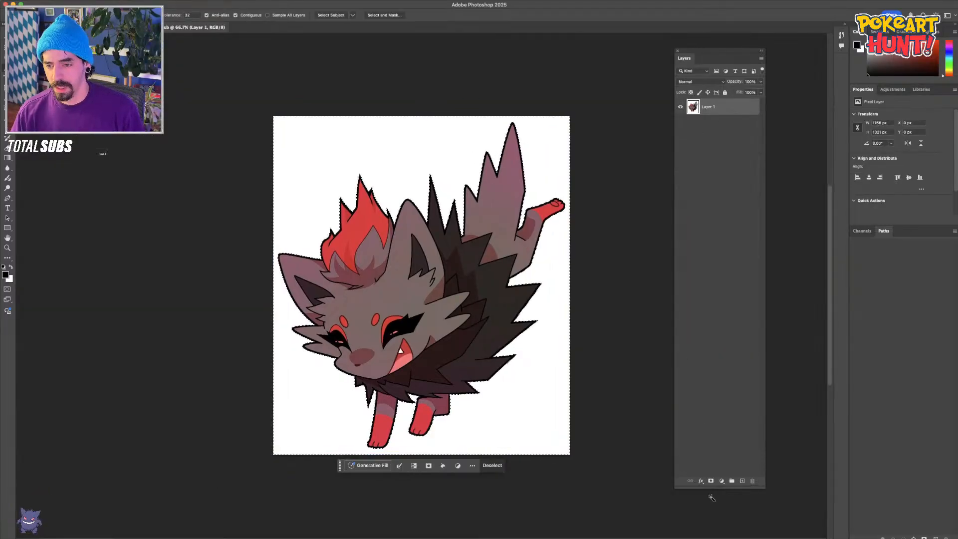
pyautogui.click(711, 482)
pyautogui.hotkey('ctrl', 'i')
pyautogui.press('v')
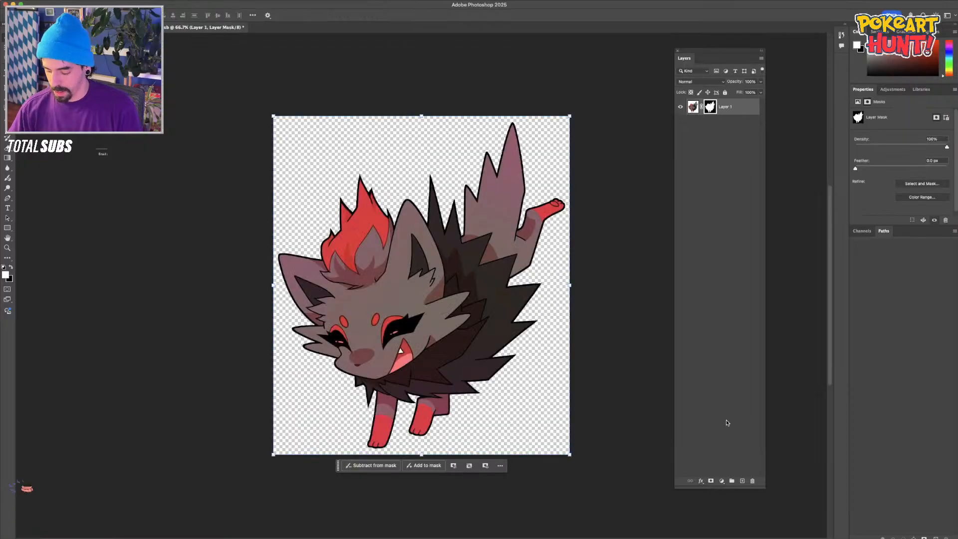
pyautogui.hotkey('ctrl', 's')
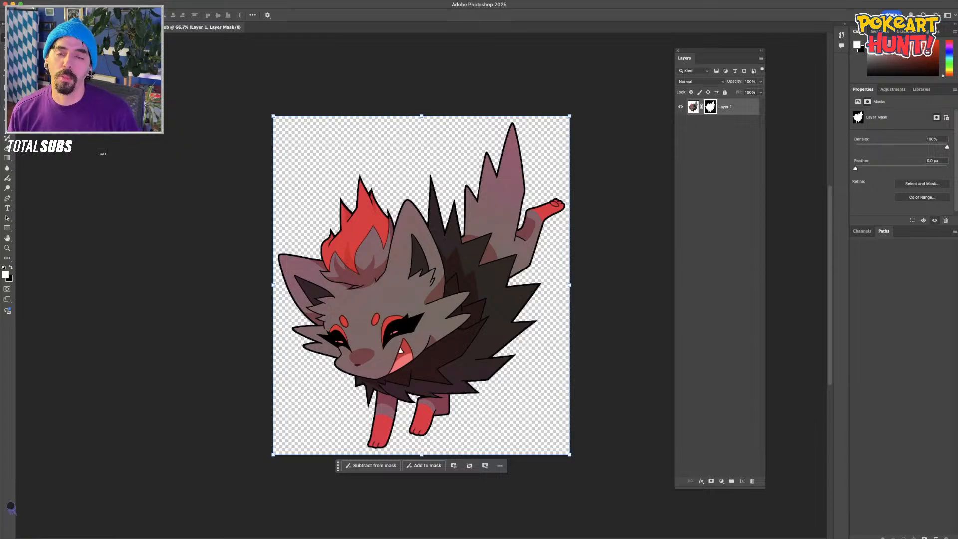
pyautogui.hotkey('ctrl', 'w')
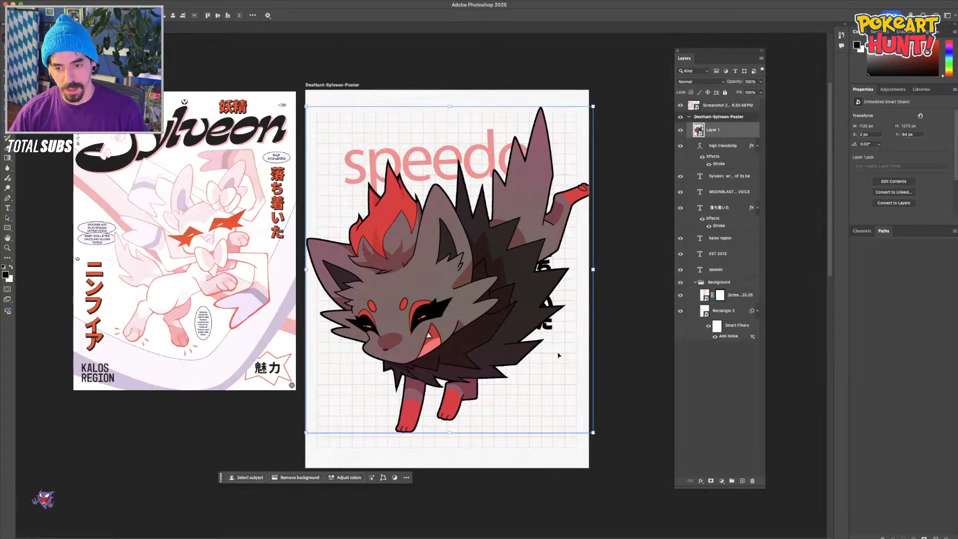
# Compare with the Sylveon reference poster and scale the Zorua illustration down to about 1120 px tall
pyautogui.click(98, 215)
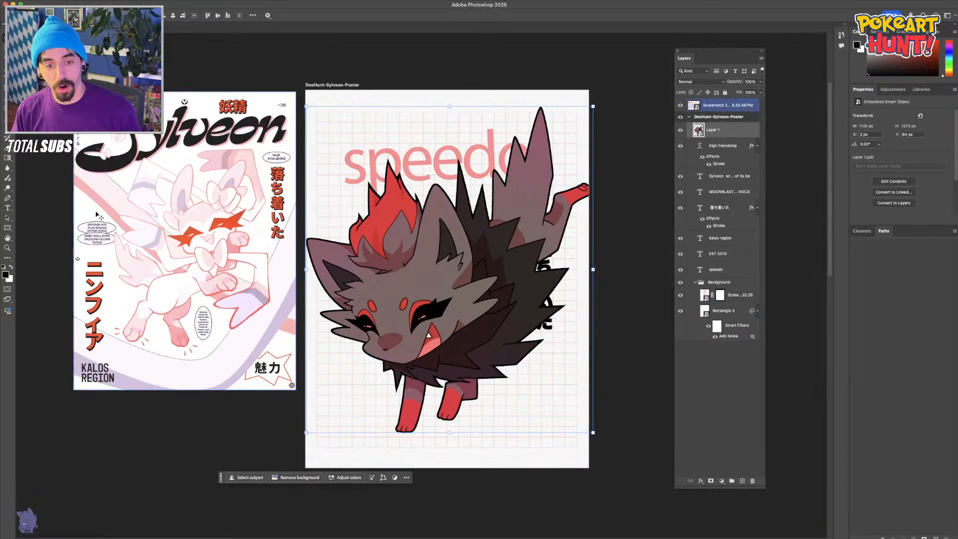
pyautogui.press('super+=')
pyautogui.hscroll(-5, 270, 260)
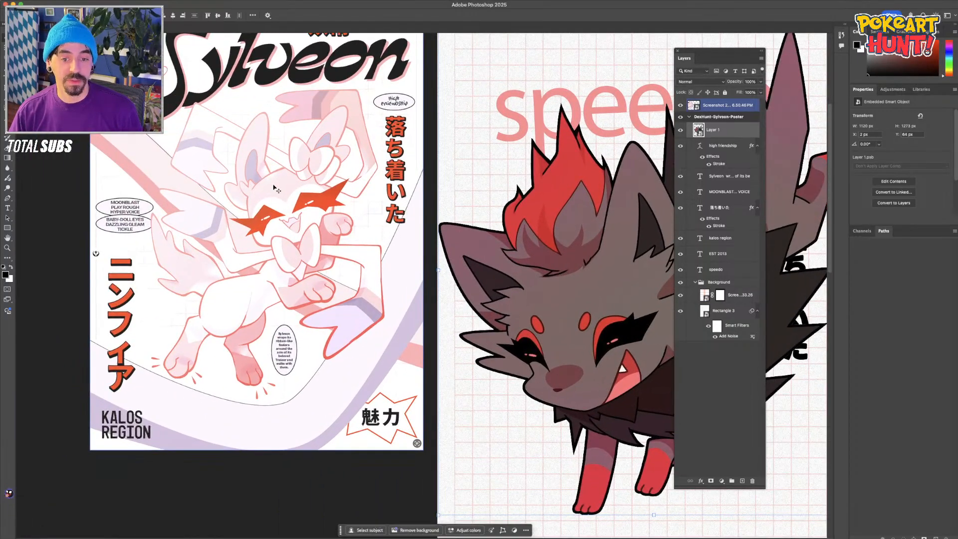
pyautogui.moveTo(272, 209); pyautogui.dragTo(315, 258)
pyautogui.moveTo(369, 317); pyautogui.dragTo(212, 245)
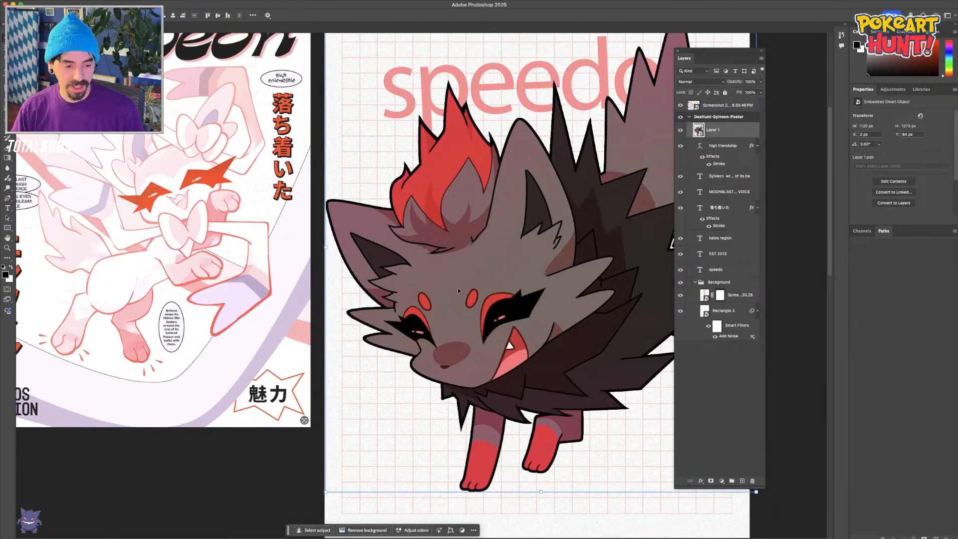
pyautogui.press('super+-')
pyautogui.moveTo(357, 97); pyautogui.dragTo(383, 124)
pyautogui.press('Return')
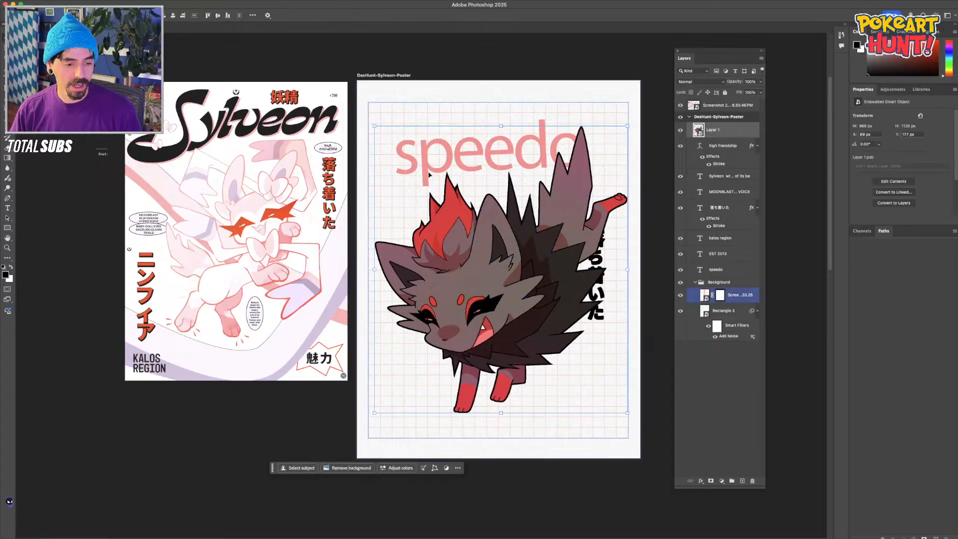
# Move the Zorua down below the speedo title, to about X 29 px, Y 268 px
pyautogui.moveTo(475, 309); pyautogui.dragTo(457, 299)
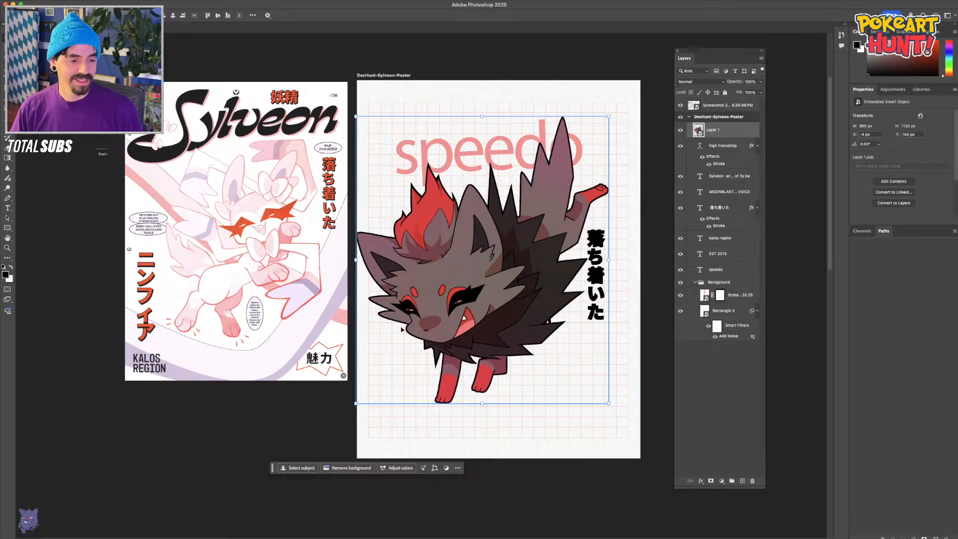
pyautogui.moveTo(418, 295); pyautogui.dragTo(441, 316)
pyautogui.moveTo(478, 288); pyautogui.dragTo(462, 298)
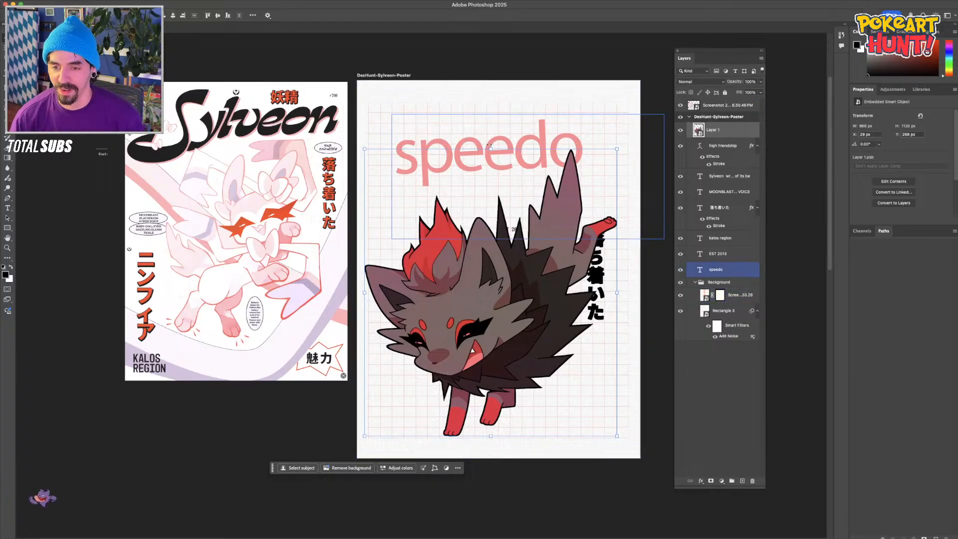
# Move the vertical Japanese text 落ち着いた down into the poster's lower-right corner, clear of the Zorua
pyautogui.click(226, 433)
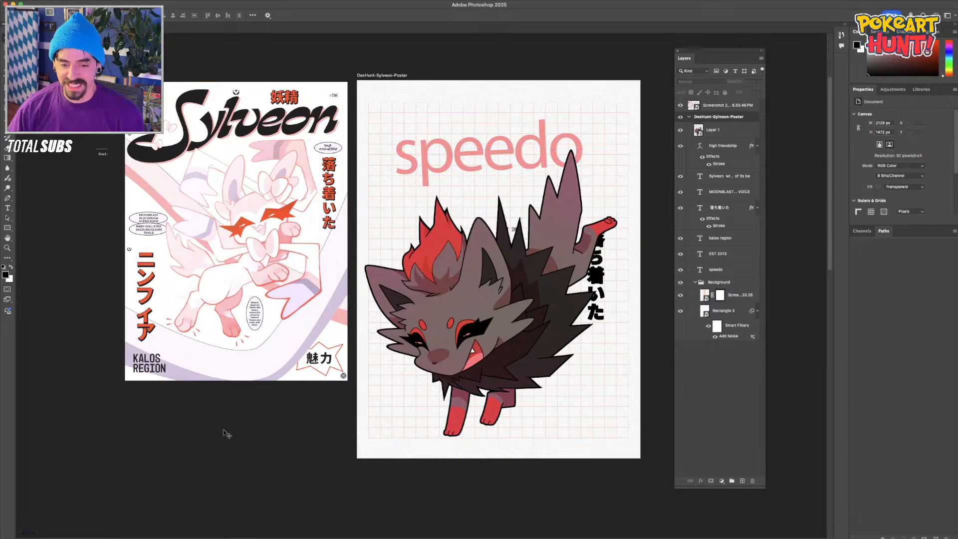
pyautogui.hscroll(5, 524, 297)
pyautogui.moveTo(524, 297); pyautogui.dragTo(550, 380)
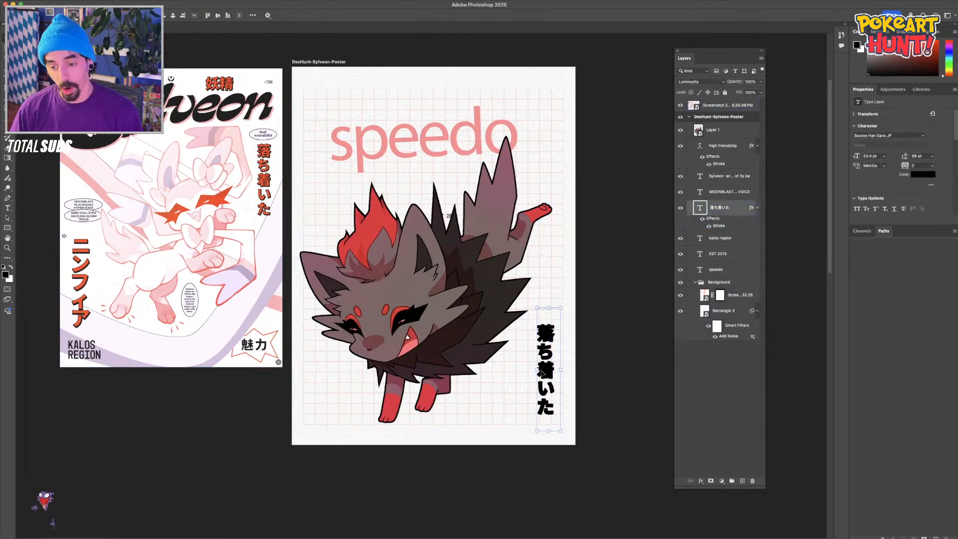
# Try the Zorua higher over the title, and settle it beneath the title at about X 59 px, Y 313 px
pyautogui.moveTo(403, 280)
pyautogui.mouseDown()
pyautogui.moveTo(474, 241)
pyautogui.moveTo(369, 110)
pyautogui.moveTo(379, 290)
pyautogui.moveTo(398, 292)
pyautogui.mouseUp()
pyautogui.click(632, 285)
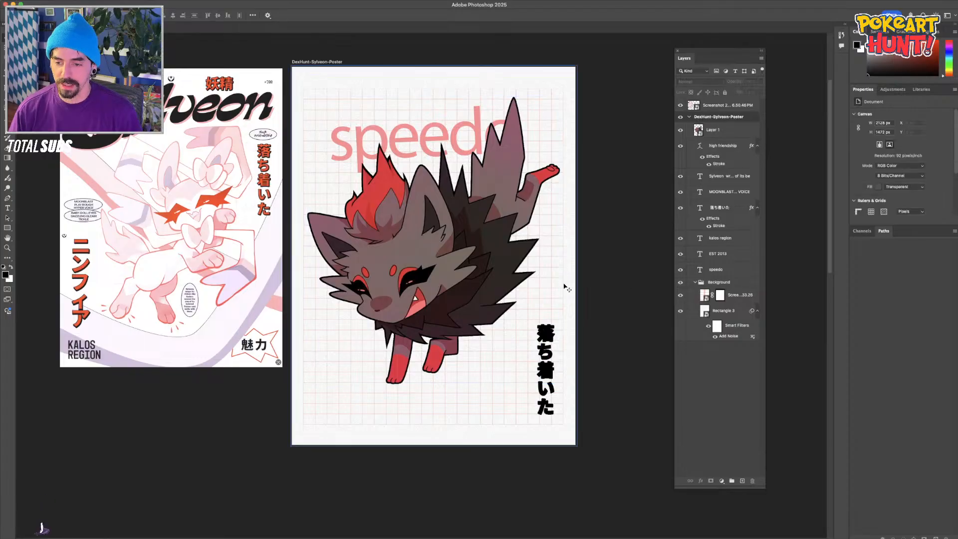
pyautogui.click(429, 260)
pyautogui.scroll(3, 417, 262)
pyautogui.moveTo(417, 288); pyautogui.dragTo(411, 305)
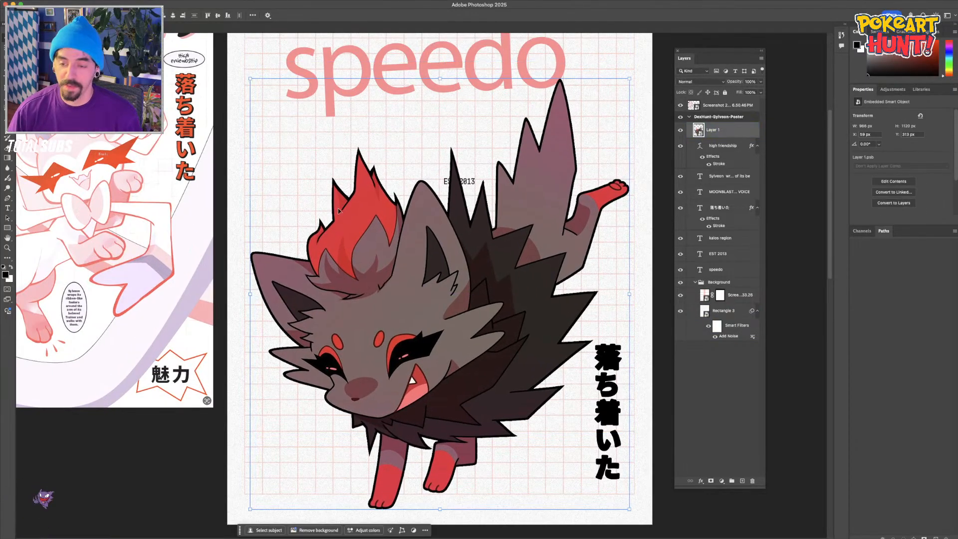
pyautogui.scroll(-3, 338, 208)
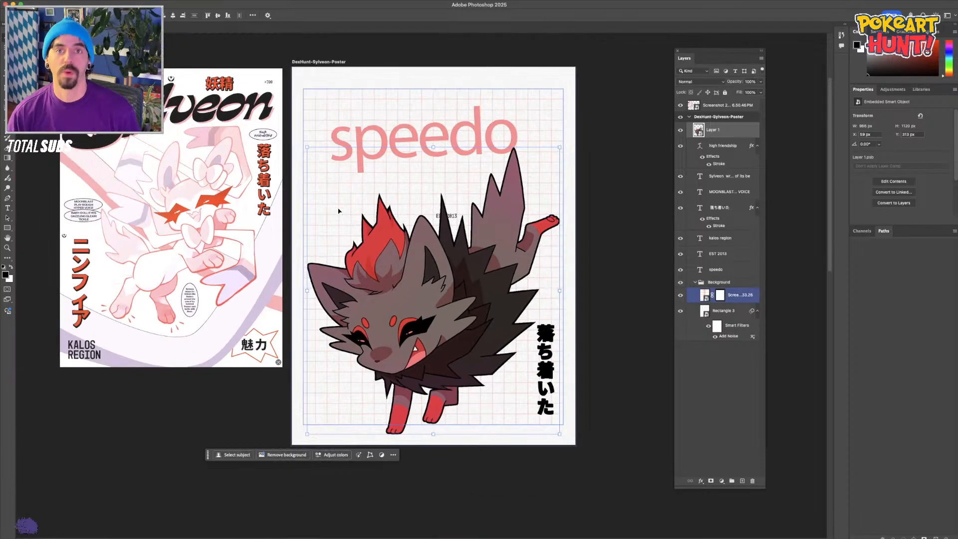
# Try the Zorua illustration at several spots beneath the speedo title, ending at about X 29 px, Y 248 px
pyautogui.click(629, 293)
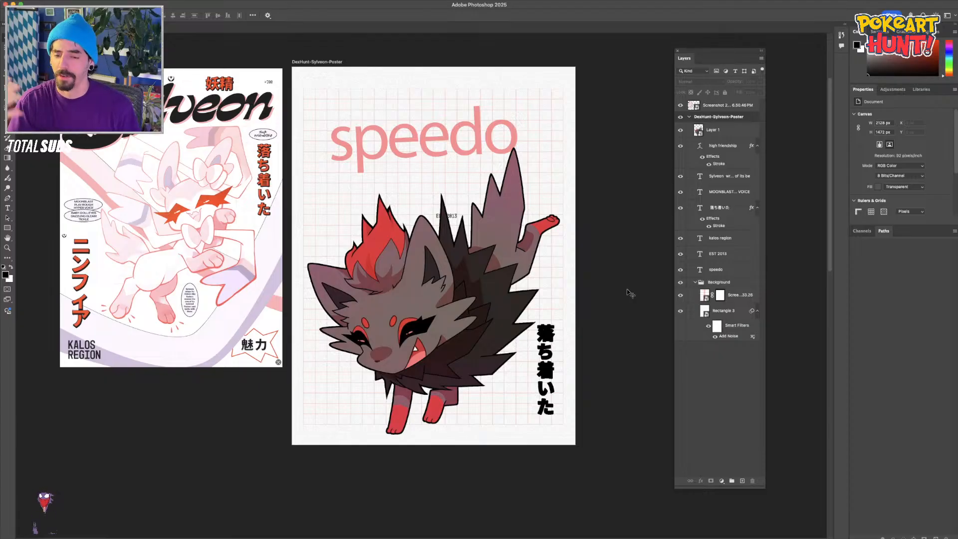
pyautogui.click(501, 211)
pyautogui.moveTo(419, 269); pyautogui.dragTo(414, 316)
pyautogui.moveTo(469, 301); pyautogui.dragTo(432, 239)
pyautogui.moveTo(433, 279); pyautogui.dragTo(467, 289)
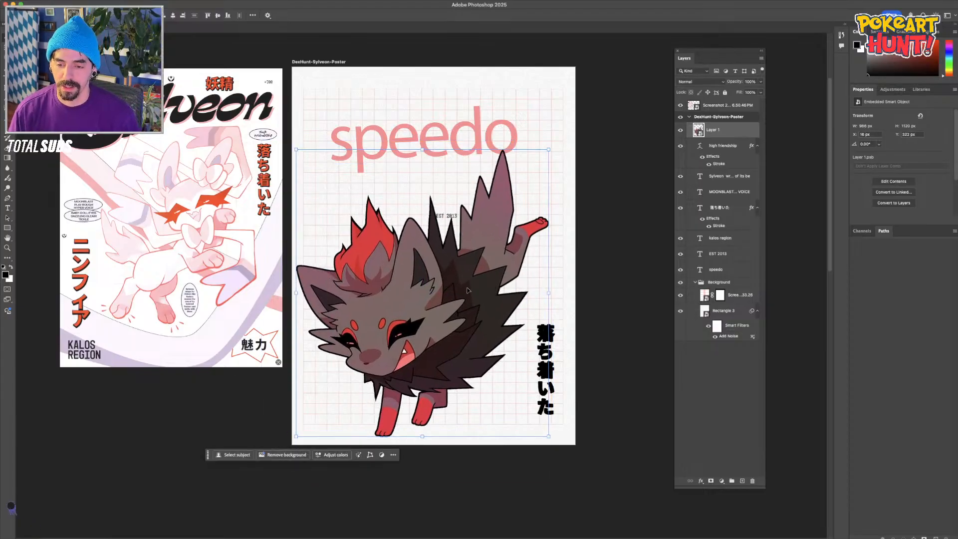
pyautogui.moveTo(417, 304); pyautogui.dragTo(420, 285)
# Add a blank artboard to the right of the poster and move the Zorua illustration onto it, at about X 59 px, Y 167 px
pyautogui.press('super+minus')
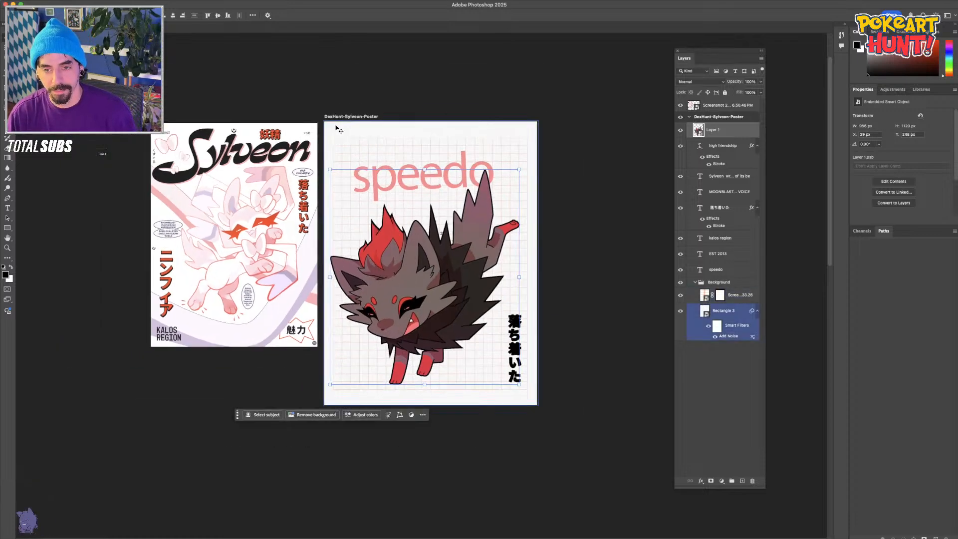
pyautogui.click(370, 119)
pyautogui.click(554, 264)
pyautogui.moveTo(189, 296); pyautogui.dragTo(426, 280)
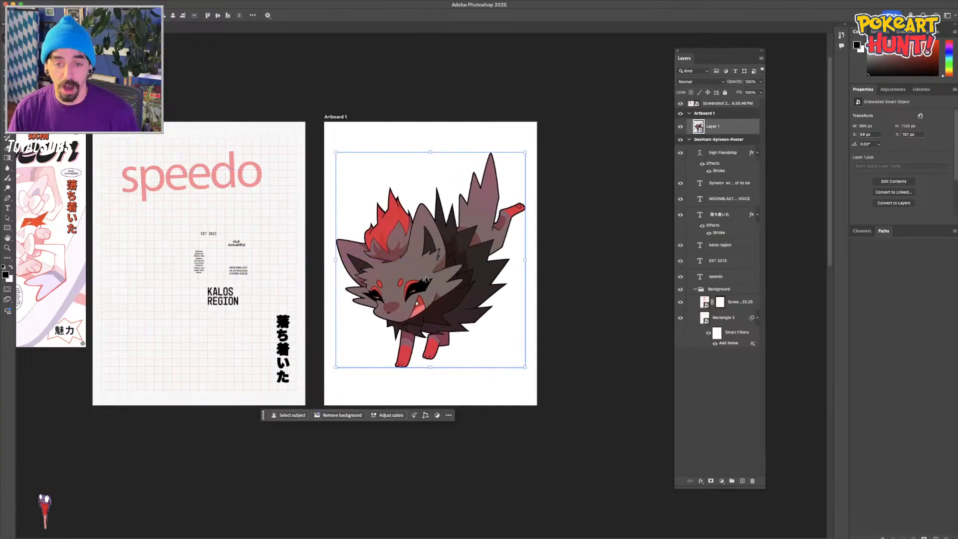
pyautogui.click(520, 442)
pyautogui.hscroll(-6, 524, 443)
pyautogui.press('super+plus')
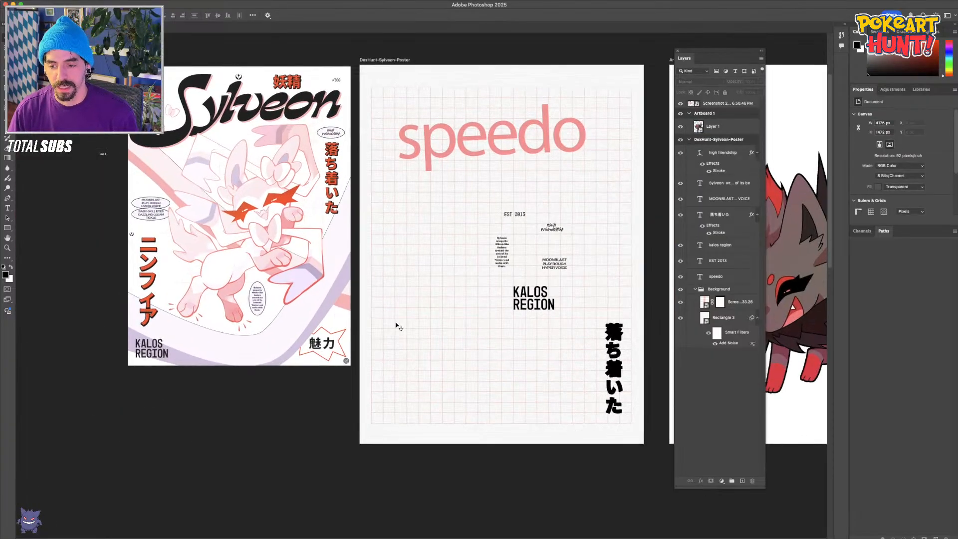
pyautogui.press('super+plus')
pyautogui.hscroll(5, 453, 268)
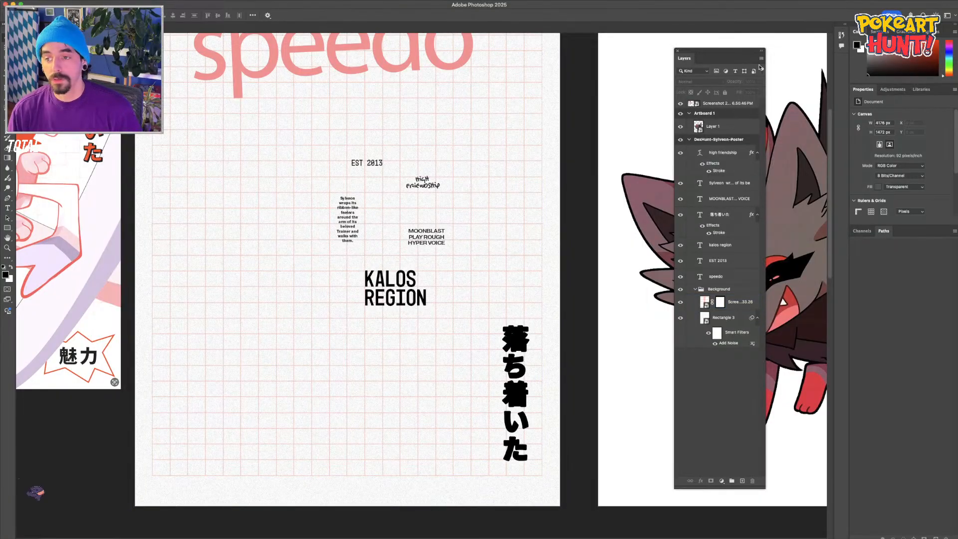
pyautogui.click(303, 222)
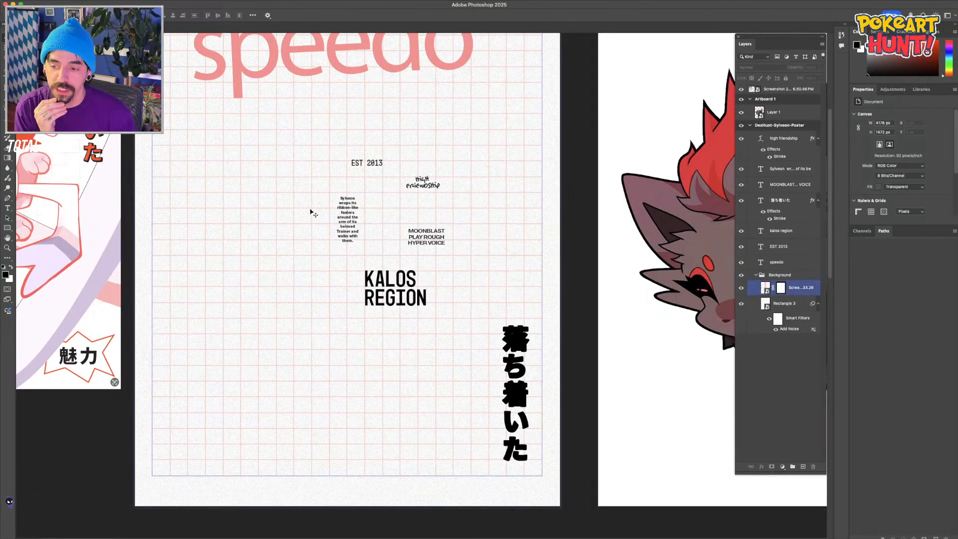
pyautogui.scroll(3, 457, 265)
pyautogui.hscroll(3, 457, 265)
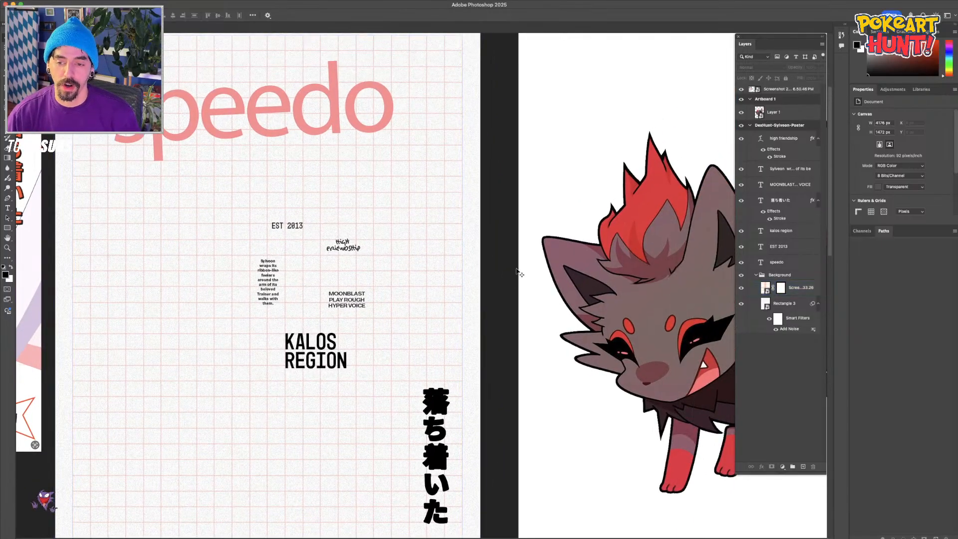
pyautogui.press('super+minus')
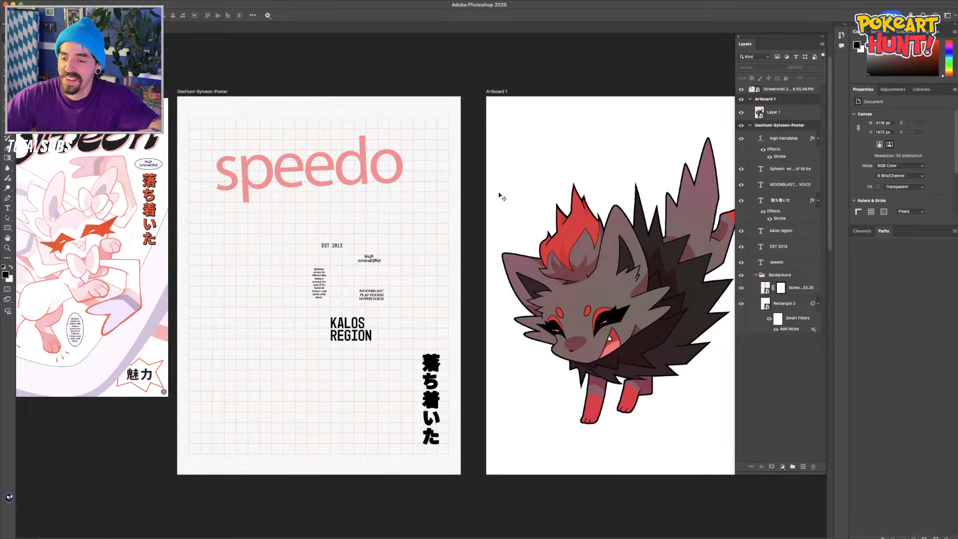
pyautogui.moveTo(575, 279); pyautogui.dragTo(527, 265)
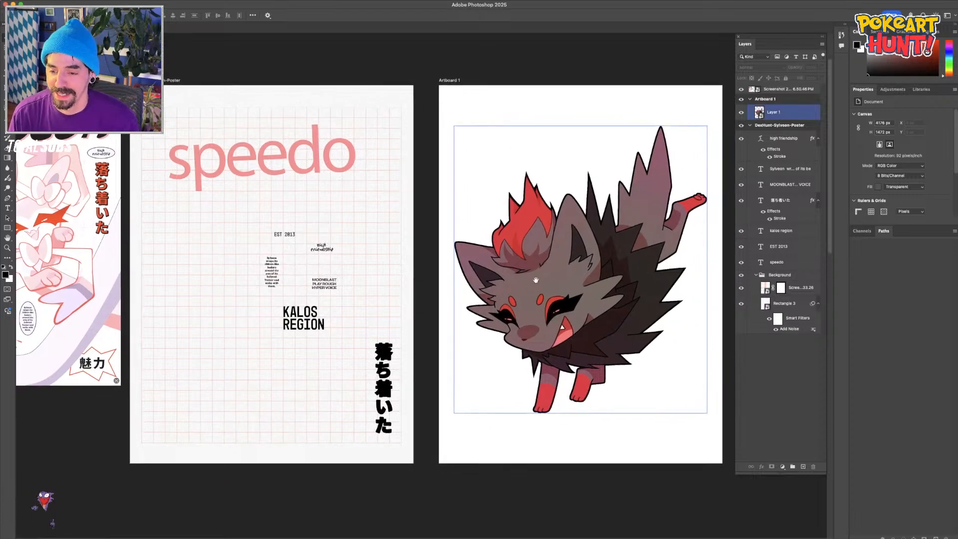
pyautogui.click(444, 93)
pyautogui.hscroll(-2, 394, 225)
pyautogui.scroll(-1, 394, 224)
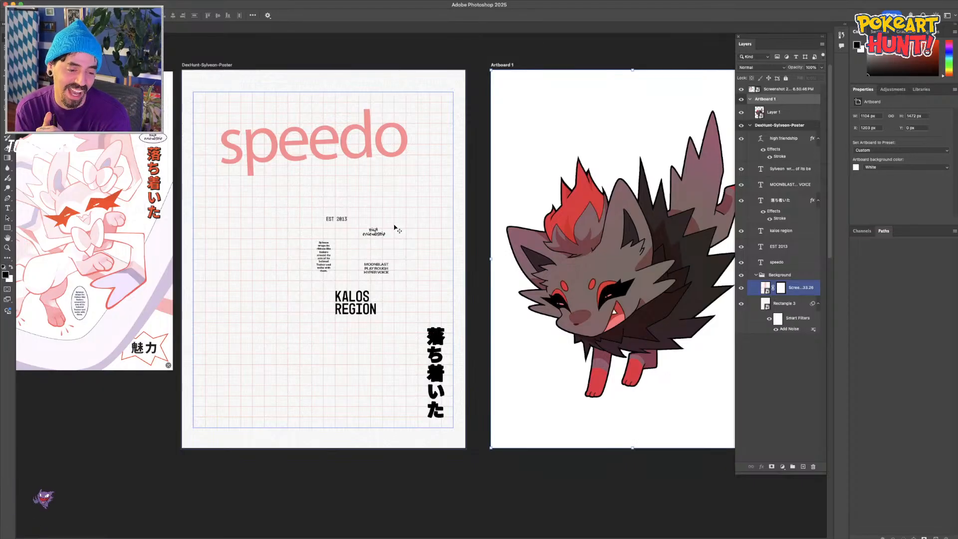
pyautogui.click(173, 260)
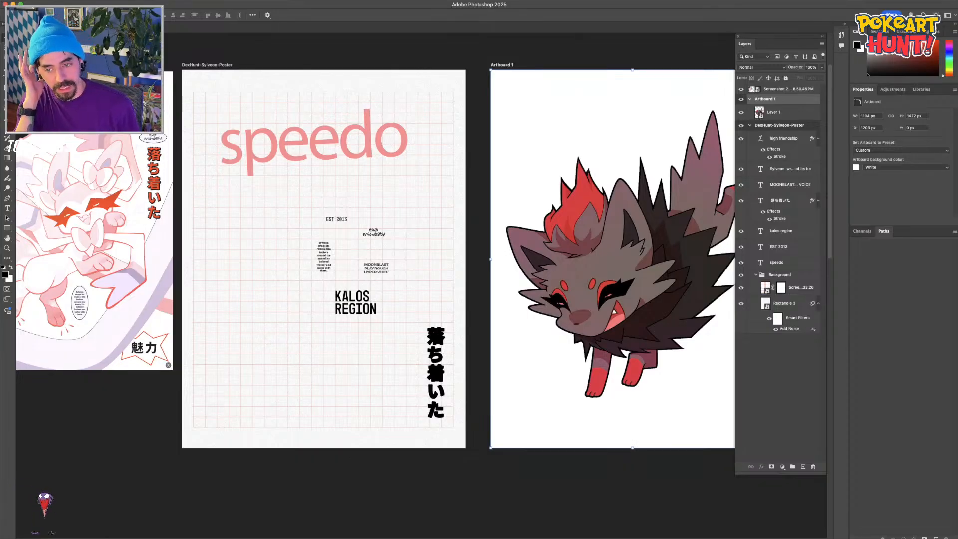
pyautogui.press('F7')
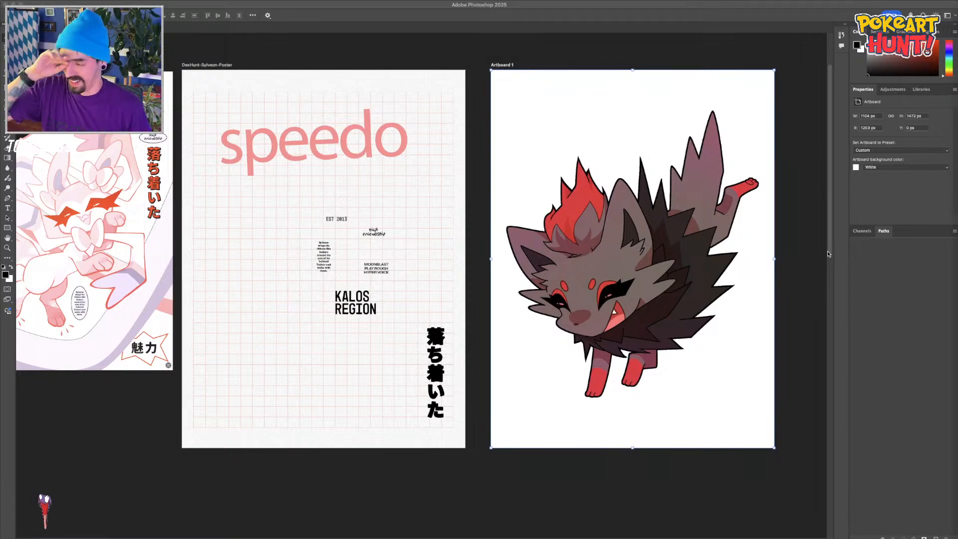
# Duplicate the KALOS REGION text and place the copy below and to the left of the original
pyautogui.click(332, 309)
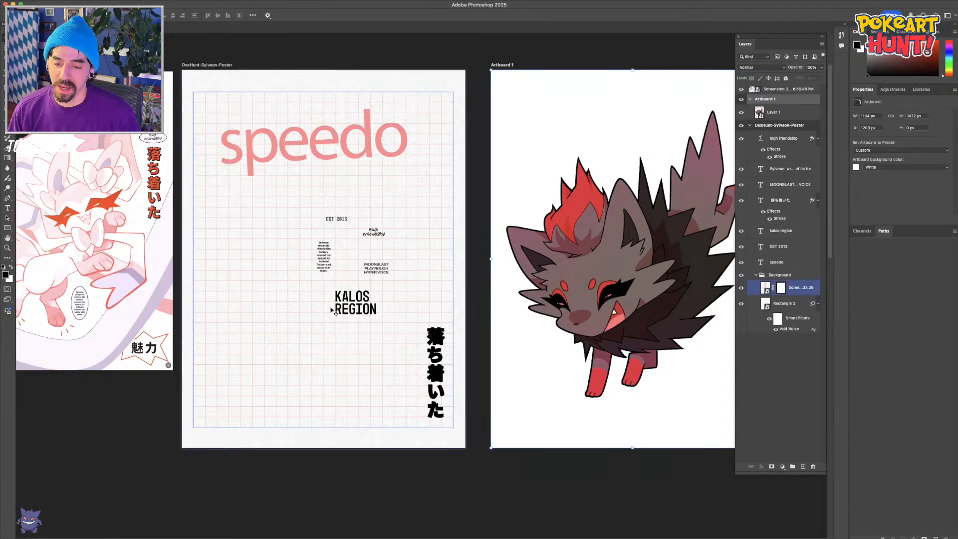
pyautogui.moveTo(275, 295); pyautogui.dragTo(181, 285)
pyautogui.click(273, 293)
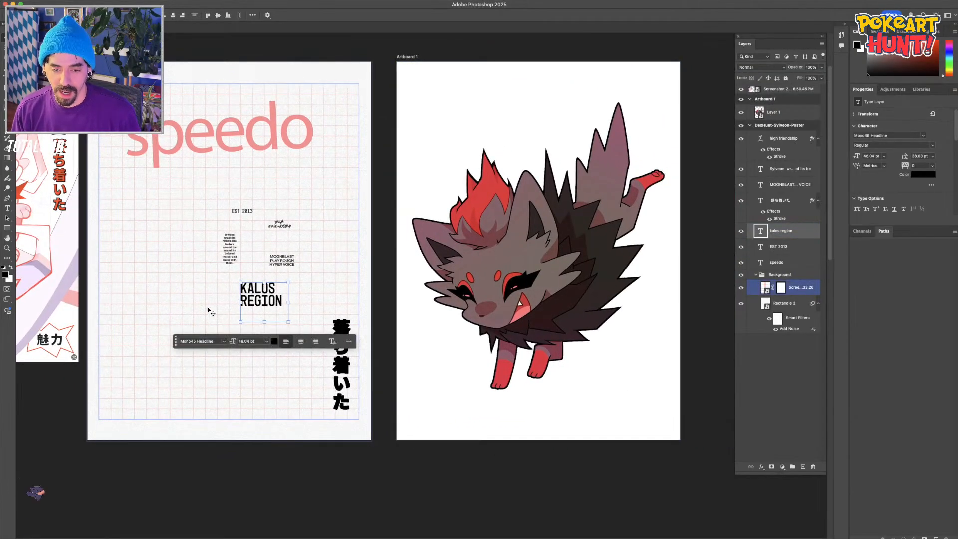
pyautogui.press('super+plus')
pyautogui.moveTo(246, 340); pyautogui.dragTo(283, 300)
# Replace the copied KALOS REGION text with TRICKY and FOX on separate lines
pyautogui.press('t')
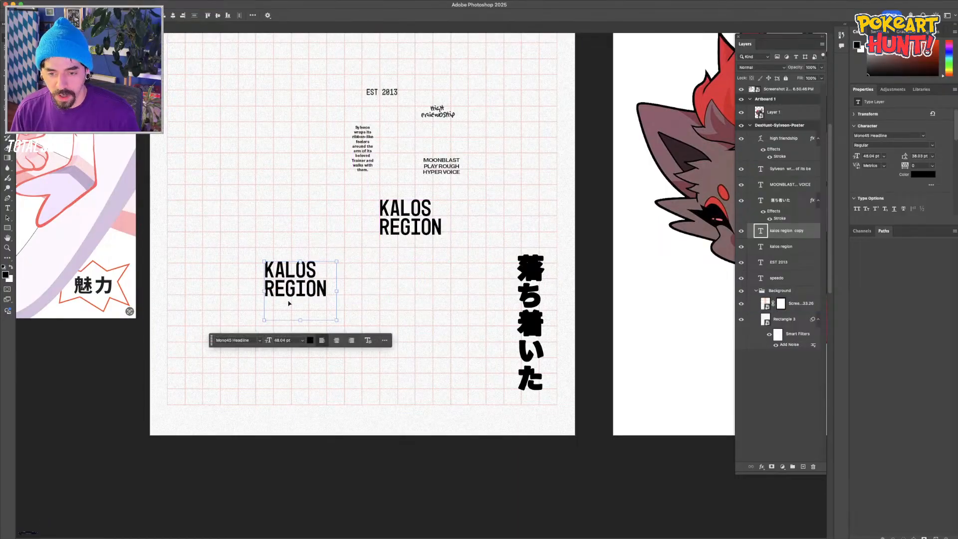
pyautogui.hotkey('ctrl', 'a')
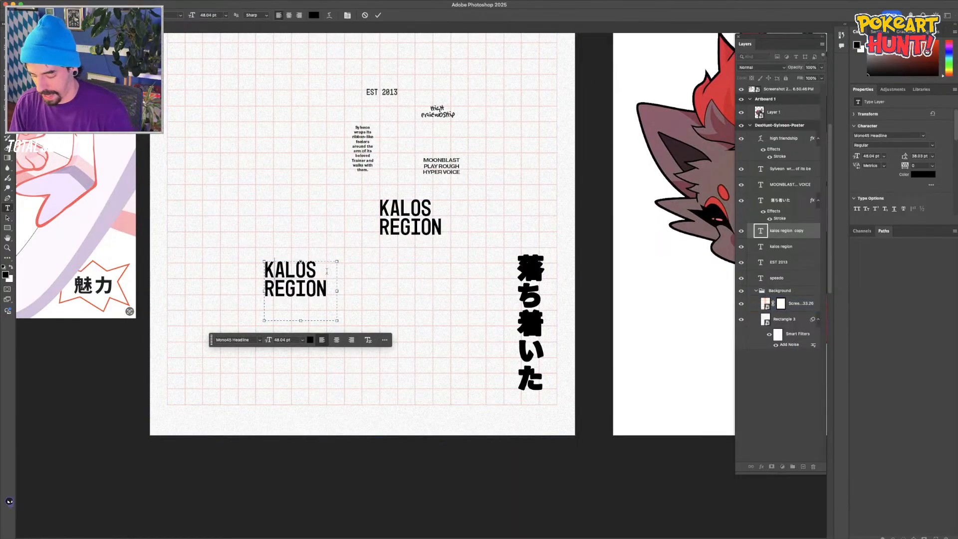
pyautogui.write('TRICKY')
pyautogui.press('Return')
pyautogui.write('FOX')
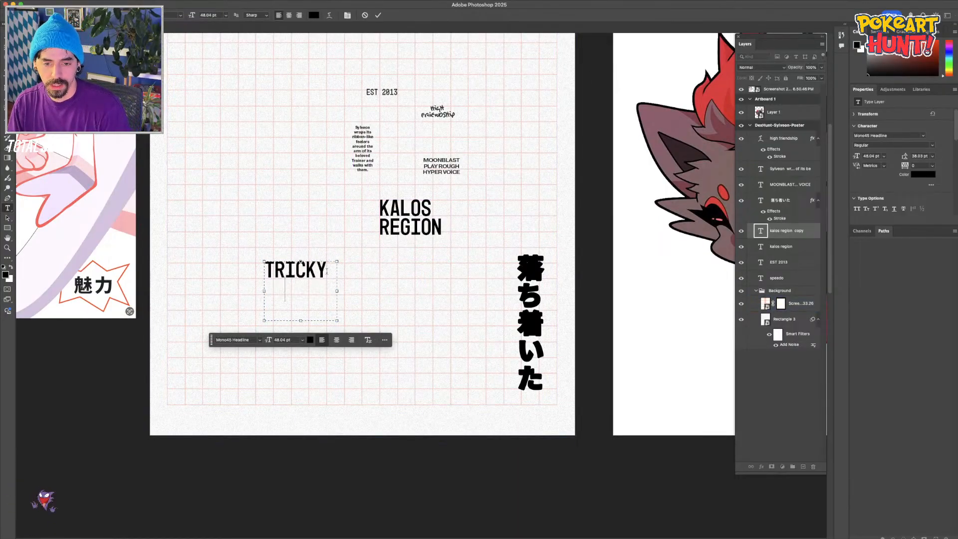
# Reshape the text box so TRICKY FOX sits on a single line, and shift the text slightly up and left
pyautogui.press('Return')
pyautogui.write('P')
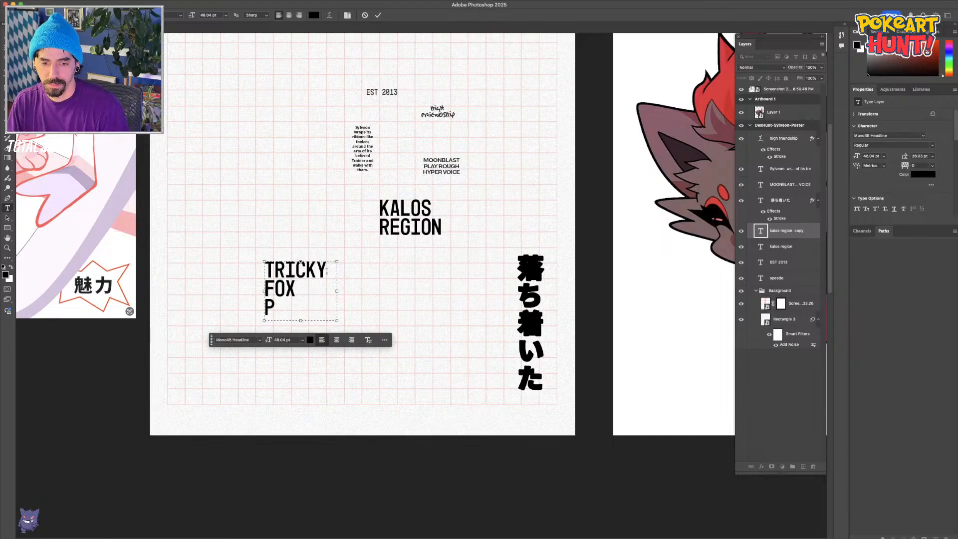
pyautogui.press('BackSpace')
pyautogui.press('BackSpace')
pyautogui.moveTo(336, 320); pyautogui.dragTo(382, 280)
pyautogui.press('BackSpace')
pyautogui.press('super+Return')
pyautogui.press('v')
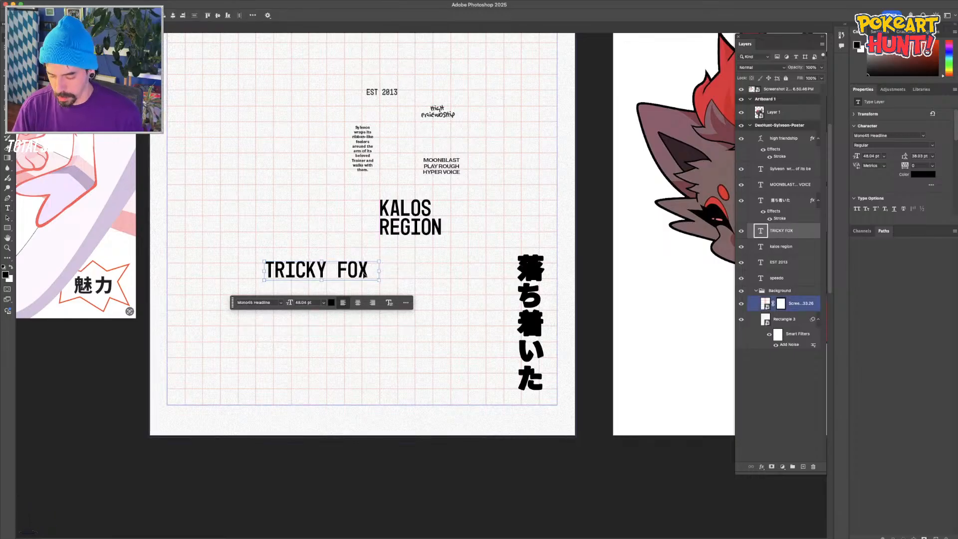
pyautogui.moveTo(311, 272); pyautogui.dragTo(292, 254)
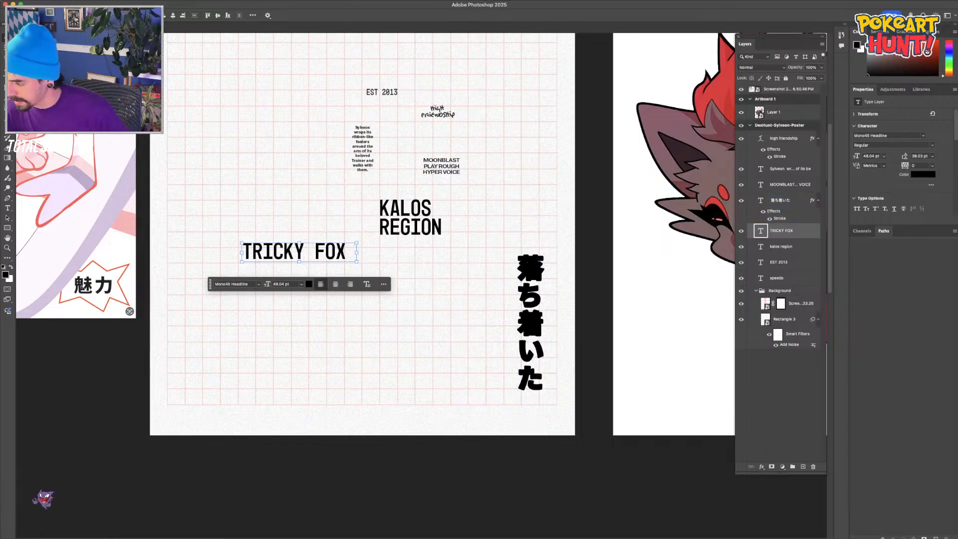
# Switch to the browser and check Zorua's Bulbapedia page, viewing the Hisuian Zorua artwork
pyautogui.press('super+Tab')
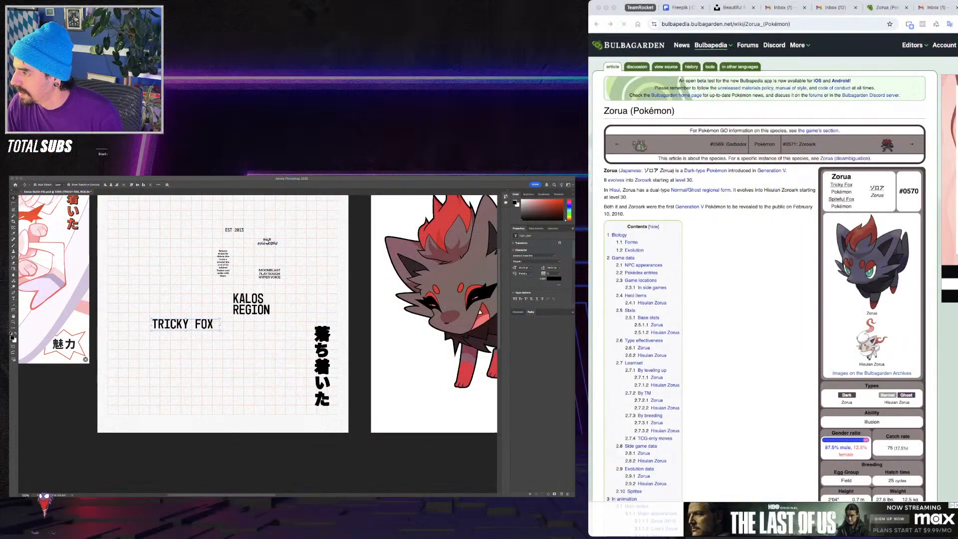
pyautogui.click(871, 340)
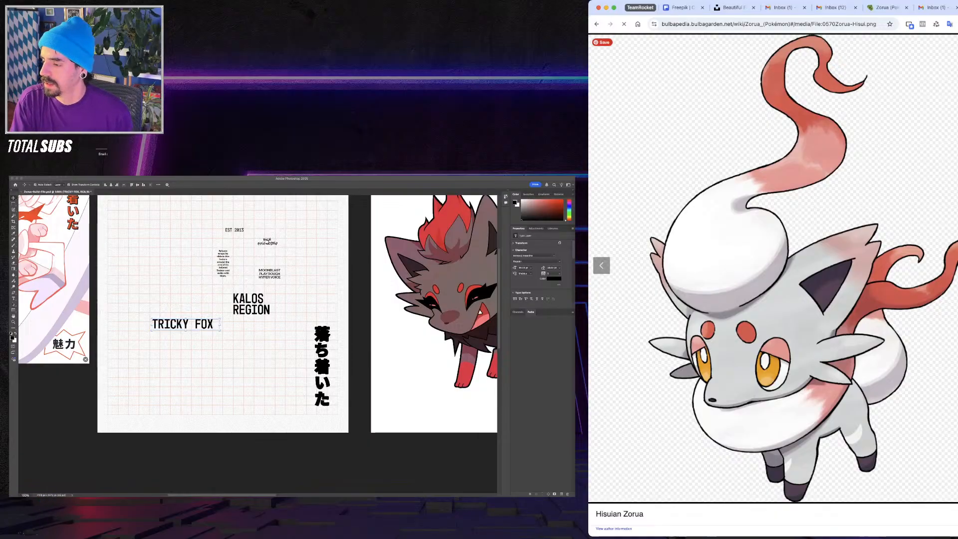
pyautogui.press('Escape')
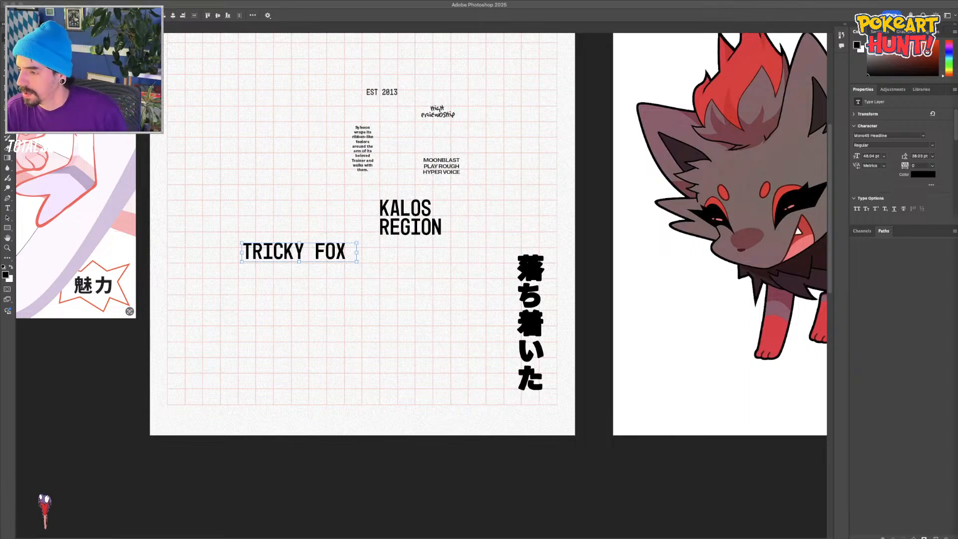
# Back in Photoshop, replace KALOS with UNOVA in the region text on the poster
pyautogui.click(478, 210)
pyautogui.press('t')
pyautogui.moveTo(380, 208); pyautogui.dragTo(432, 206)
pyautogui.write('UNOVA')
pyautogui.press('Escape')
# Try the UNOVA REGION text in the poster's lower-left corner, comparing its placement with the Sylveon reference
pyautogui.press('v')
pyautogui.moveTo(412, 235); pyautogui.dragTo(198, 413)
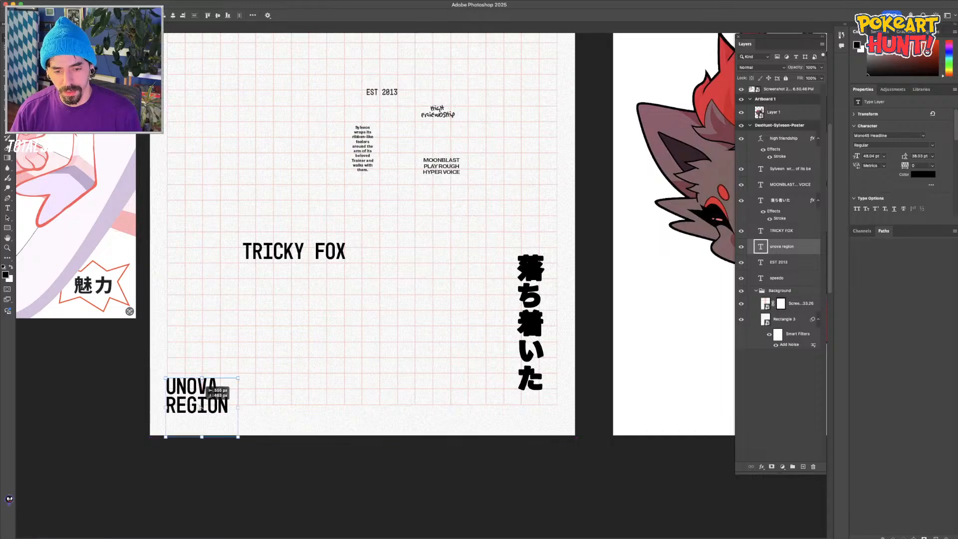
pyautogui.press('super+minus')
pyautogui.hscroll(-6, 198, 355)
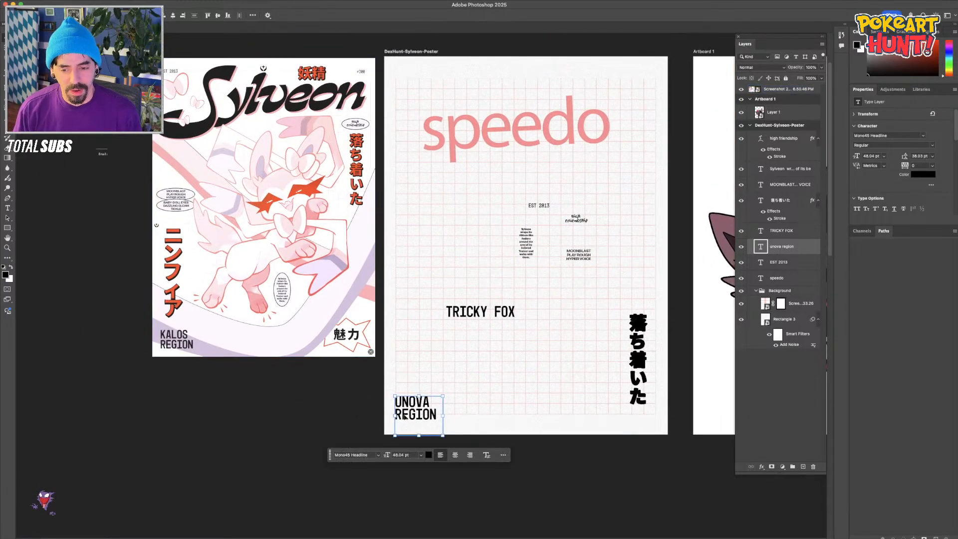
pyautogui.click(319, 423)
pyautogui.click(418, 412)
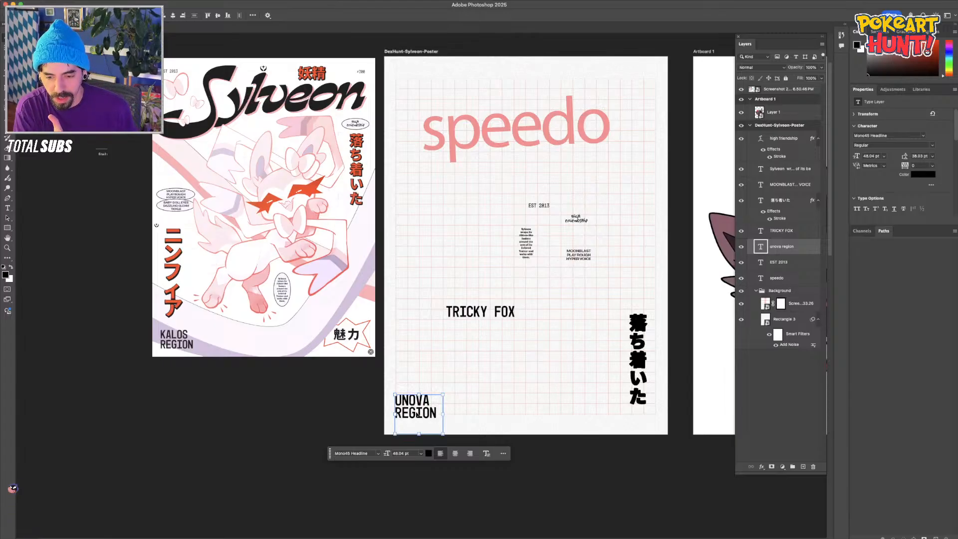
pyautogui.click(313, 411)
# Move the UNOVA REGION text away from the corner to the lower middle of the poster
pyautogui.press('super+plus')
pyautogui.click(544, 286)
pyautogui.moveTo(543, 286); pyautogui.dragTo(296, 292)
pyautogui.moveTo(170, 454); pyautogui.dragTo(369, 404)
pyautogui.moveTo(353, 324); pyautogui.dragTo(374, 394)
pyautogui.press('super+plus')
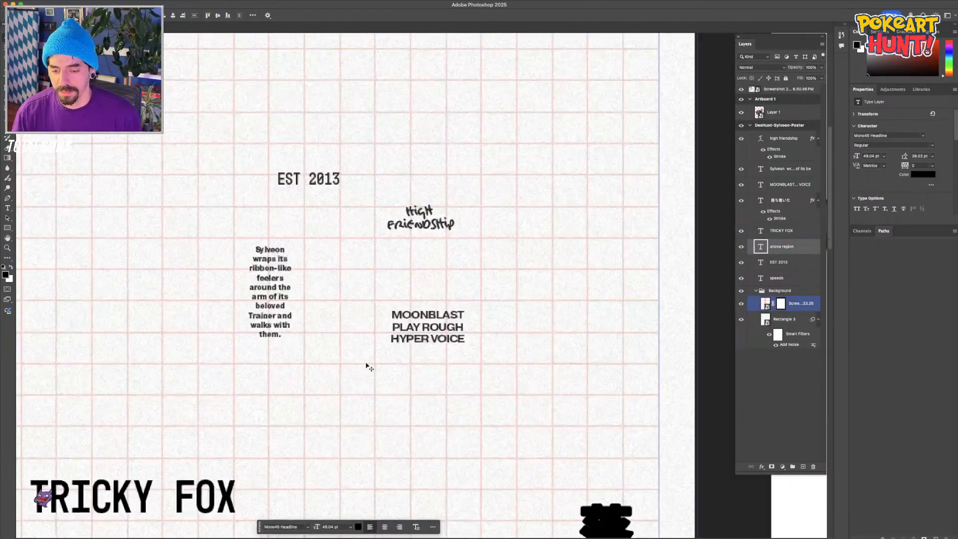
pyautogui.hscroll(-3, 363, 368)
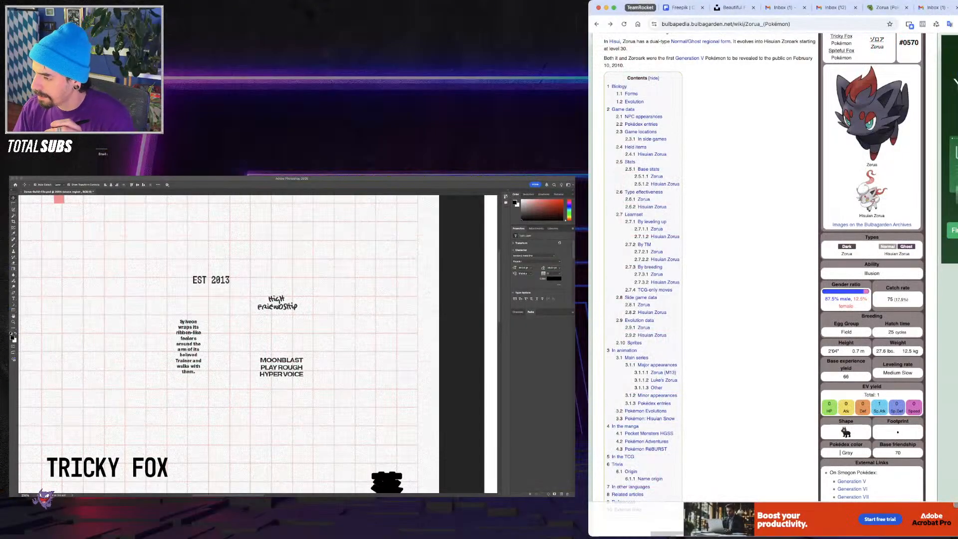
# Check Zorua's name, number and type details on the Bulbapedia page against the leftover Sylveon texts on the poster
pyautogui.scroll(1, 763, 259)
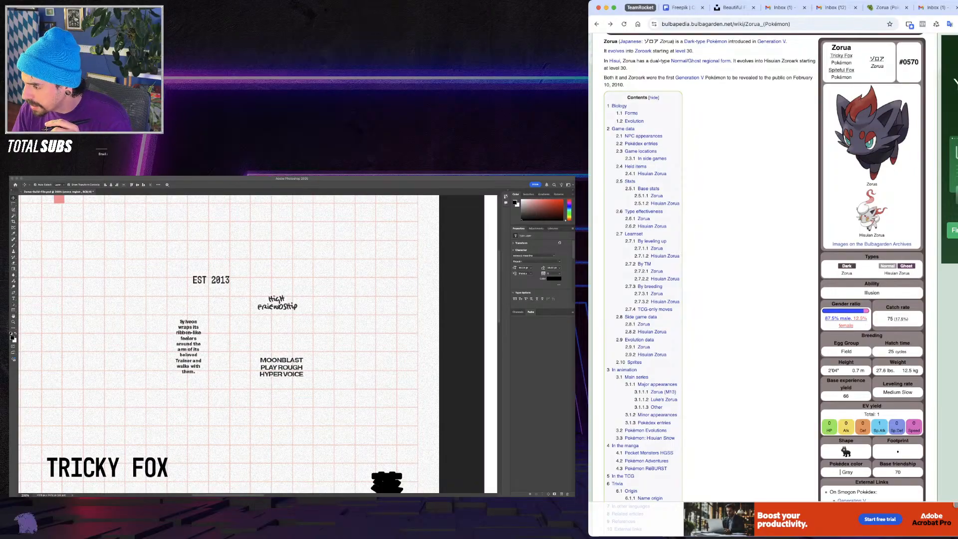
pyautogui.scroll(1, 763, 270)
pyautogui.scroll(1, 763, 270)
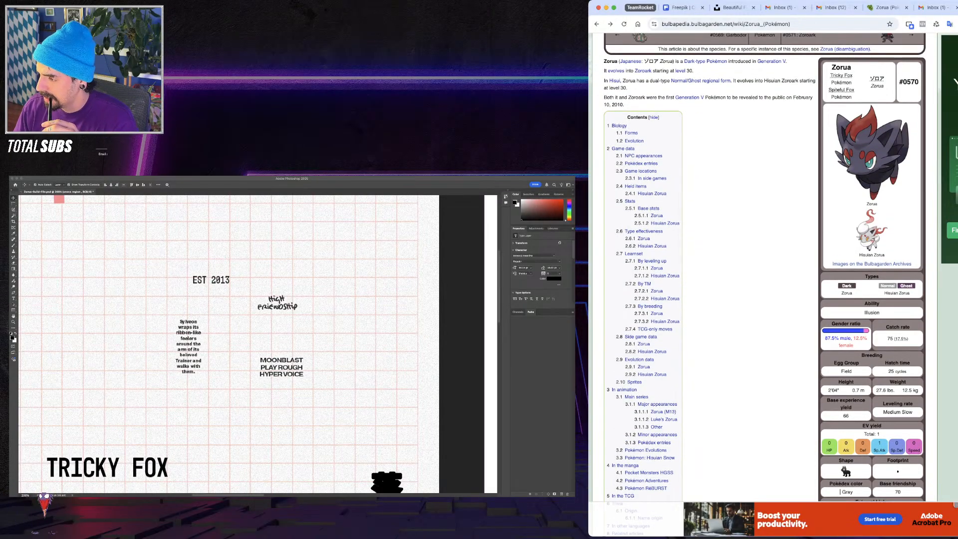
pyautogui.scroll(1, 763, 269)
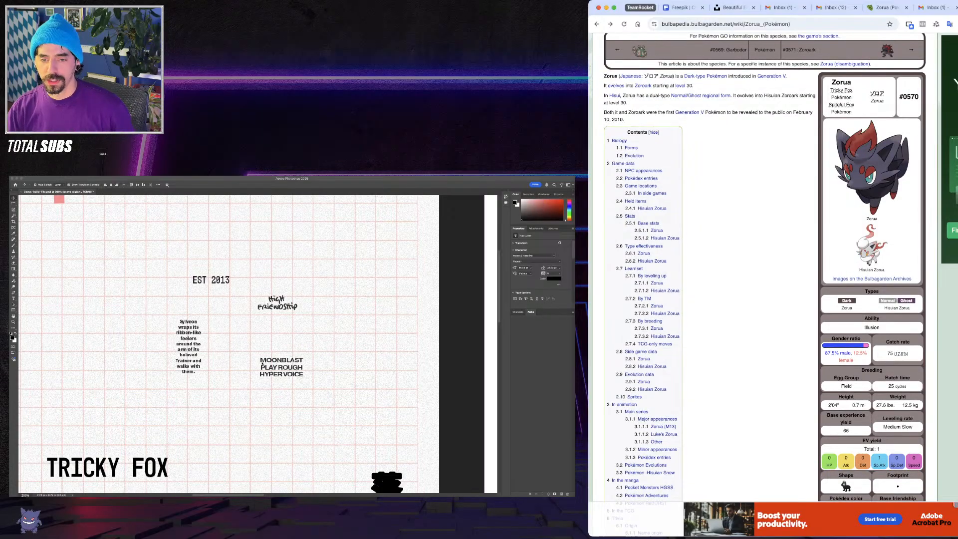
pyautogui.click(266, 359)
pyautogui.press('super+minus')
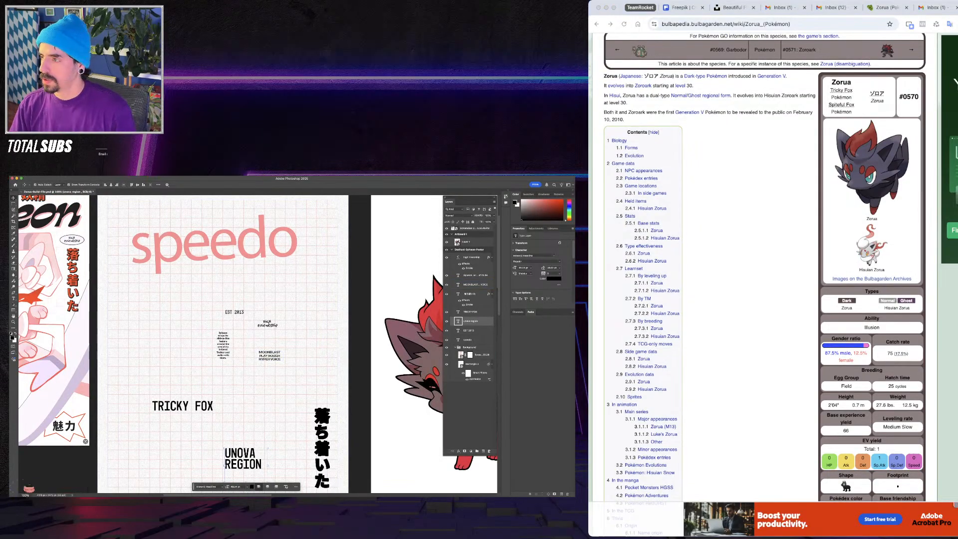
# Switch to the browser and run an image search for "dark pokemon symbol png" in a new tab
pyautogui.press('super+Tab')
pyautogui.press('super+t')
pyautogui.write('dark ')
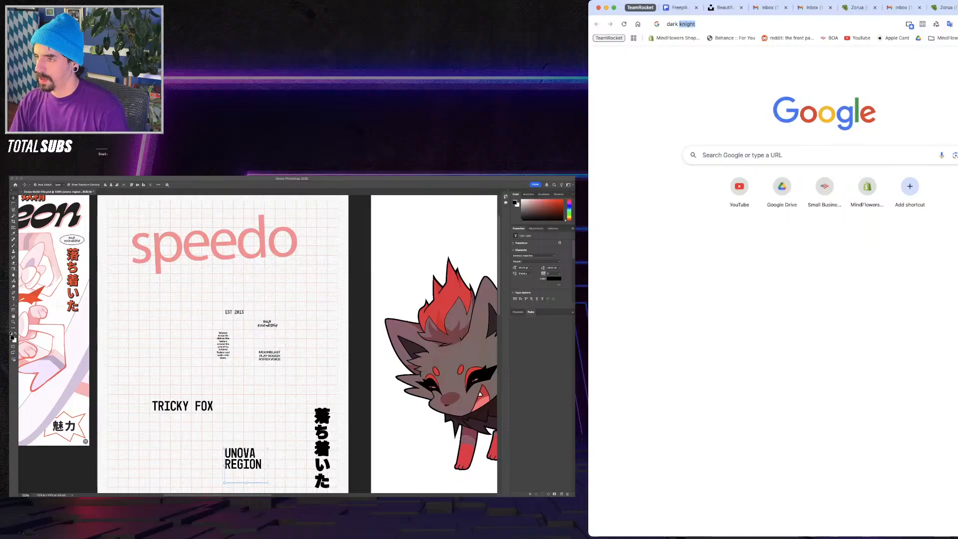
pyautogui.write('pokemo')
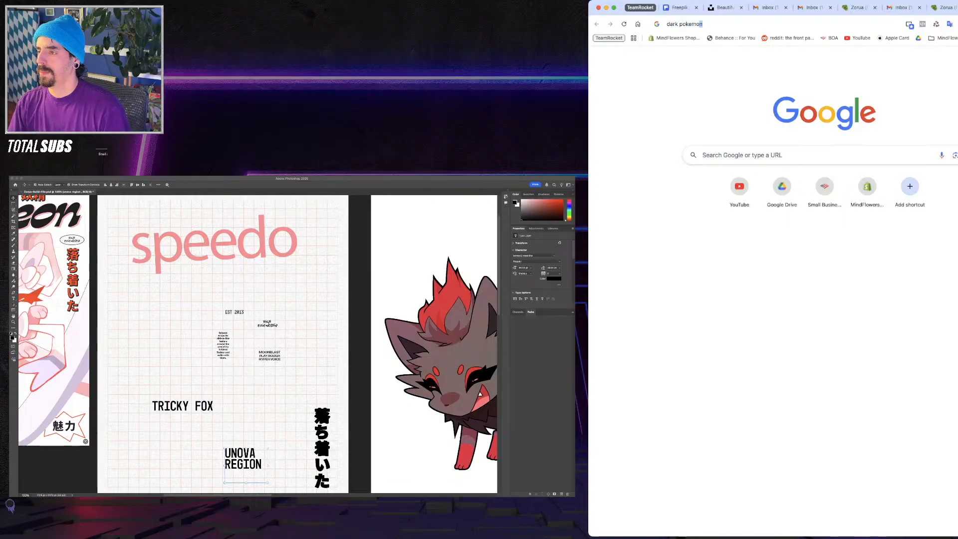
pyautogui.write('n symbol png')
pyautogui.press('Return')
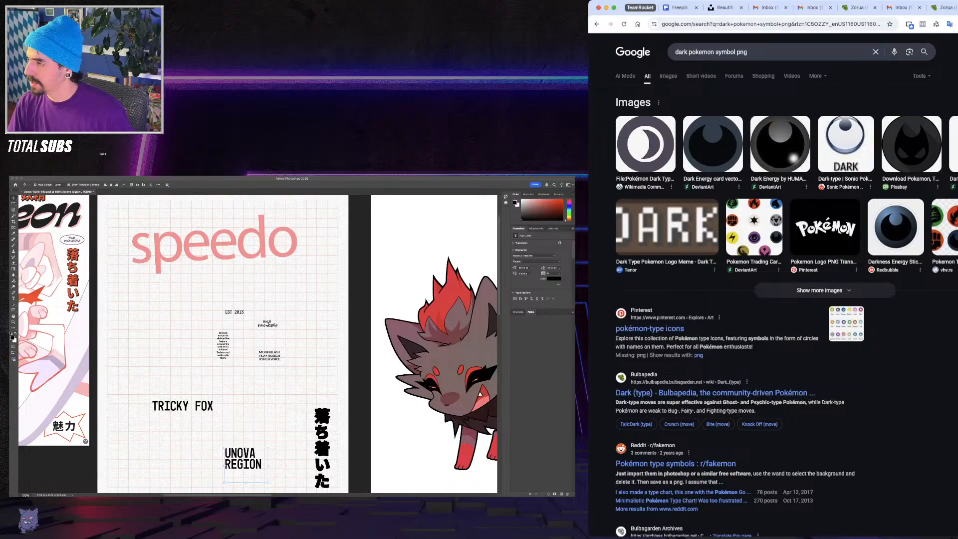
pyautogui.click(668, 76)
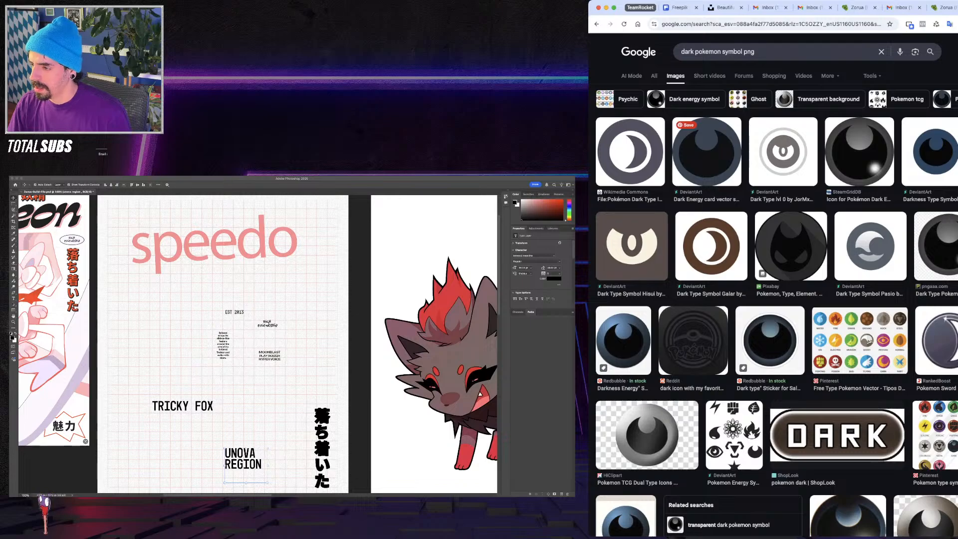
# Browse the Dark-type symbol images, previewing the Wikimedia Commons crescent icon and the DeviantArt Dark Energy card vector
pyautogui.click(630, 151)
pyautogui.scroll(-3, 630, 151)
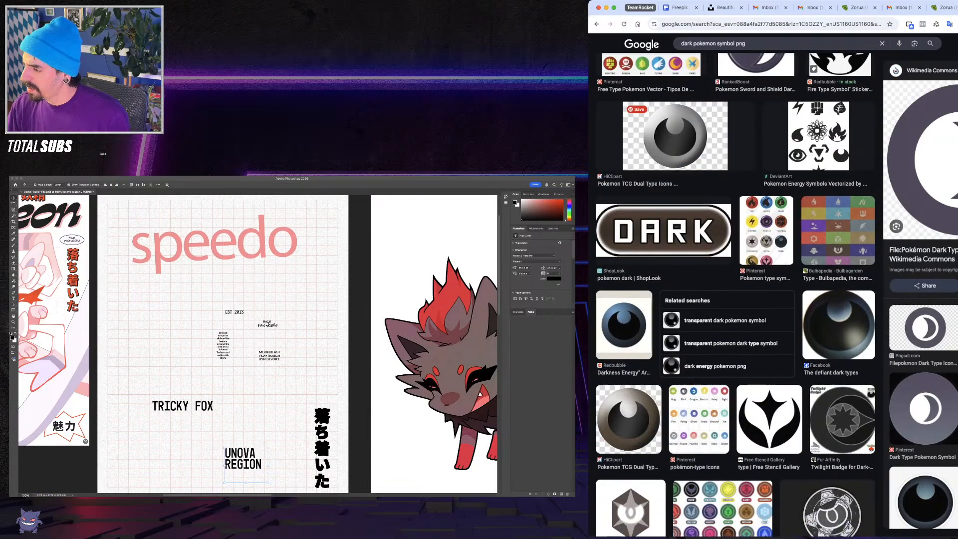
pyautogui.scroll(10, 735, 294)
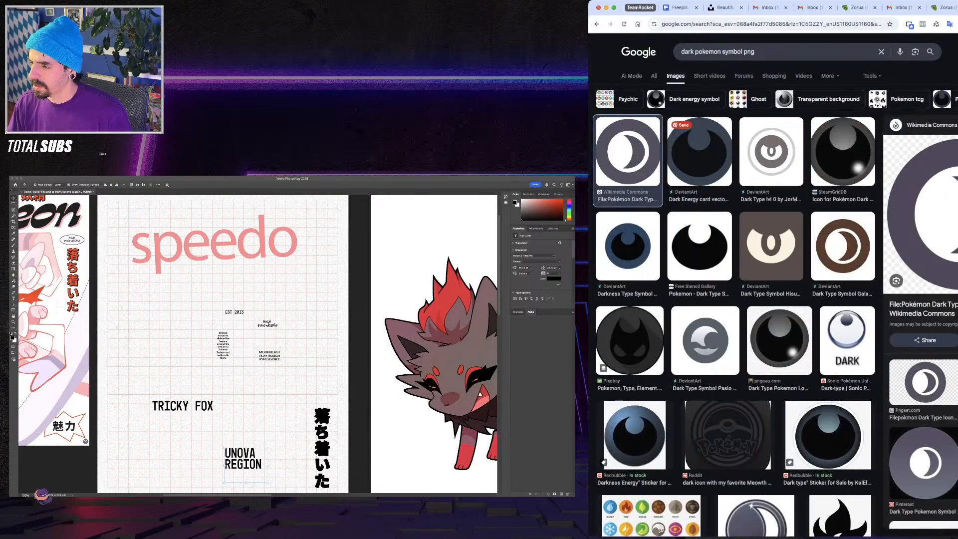
pyautogui.click(699, 151)
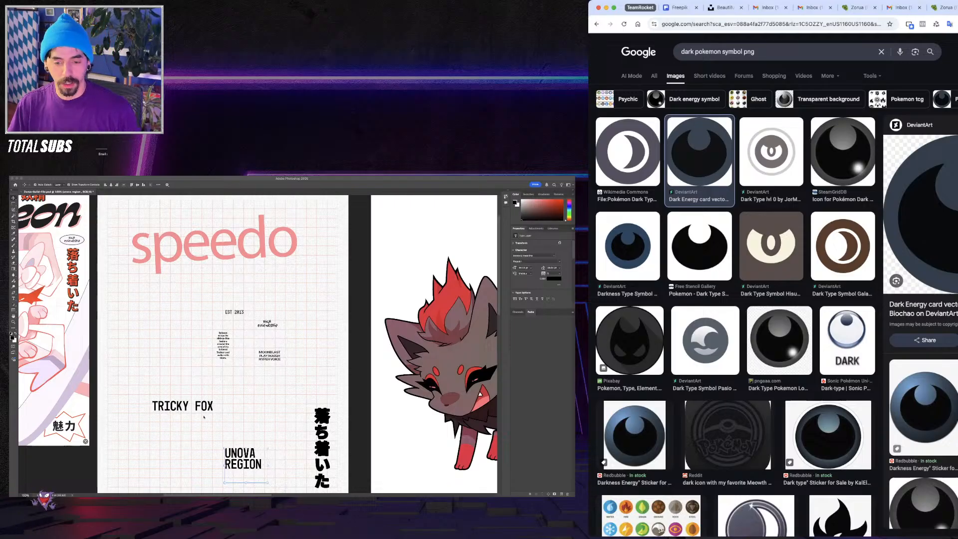
# Back in Photoshop, change the year in the poster's EST text so it reads EST 2010
pyautogui.click(260, 377)
pyautogui.moveTo(260, 377); pyautogui.dragTo(267, 369)
pyautogui.scroll(-3, 268, 369)
pyautogui.hscroll(-3, 268, 370)
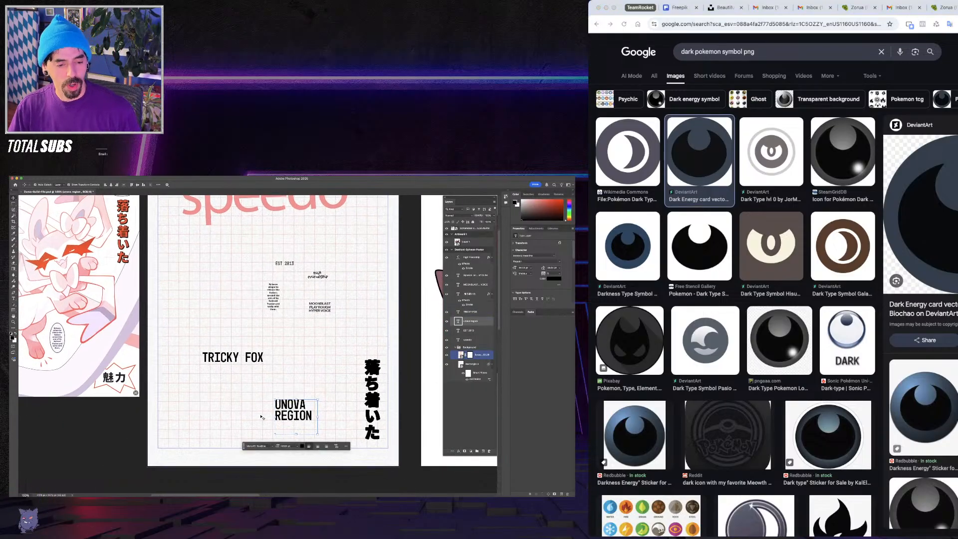
pyautogui.doubleClick(294, 263)
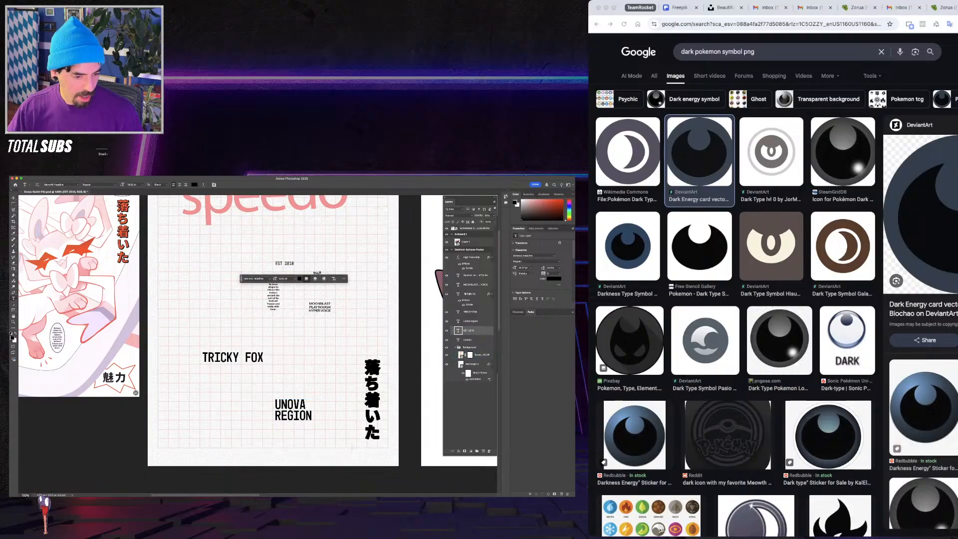
pyautogui.press('F7')
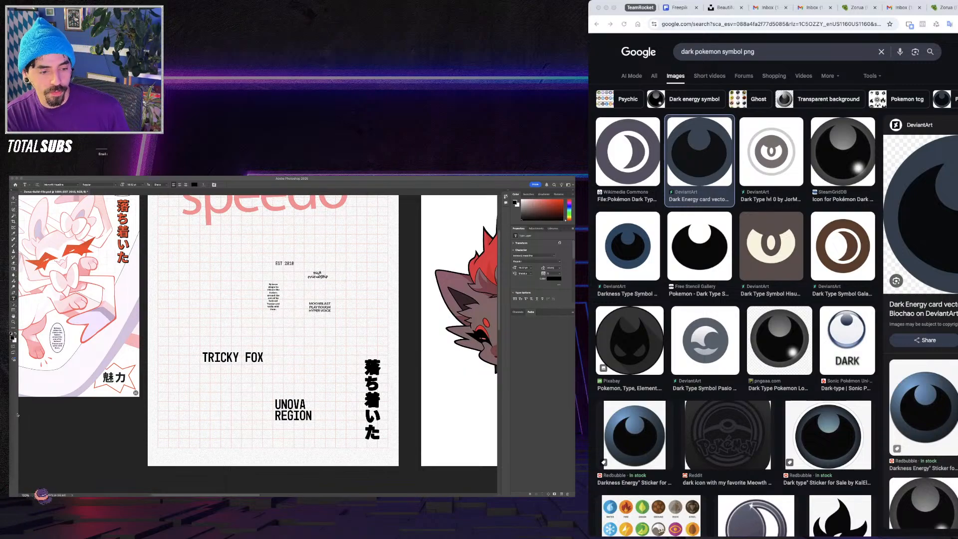
# Duplicate the TRICKY FOX text and place the copy below it on the poster
pyautogui.press('F7')
pyautogui.click(236, 364)
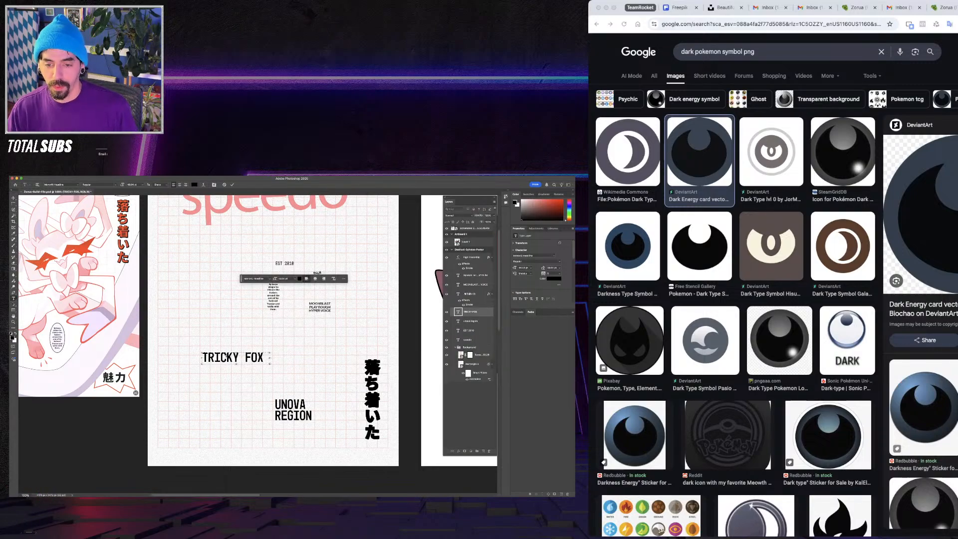
pyautogui.press('v')
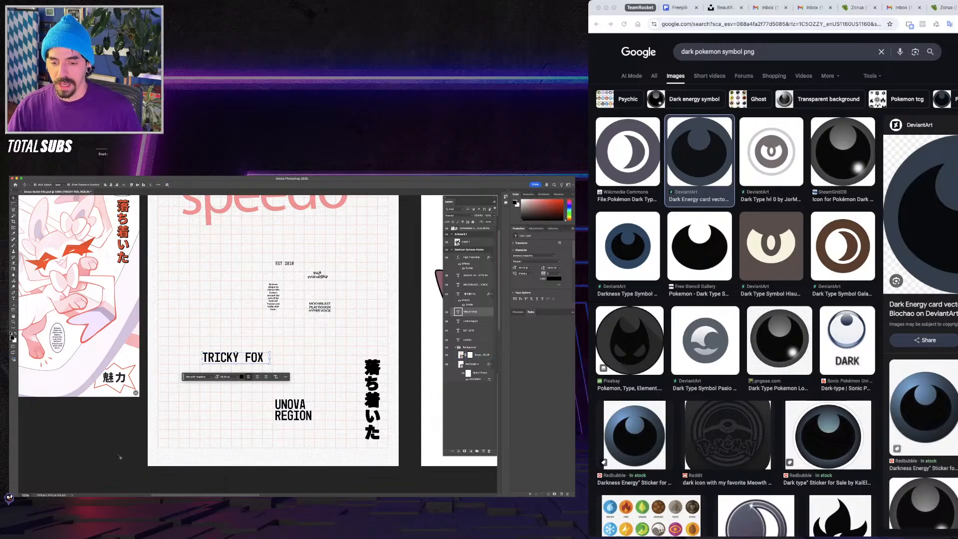
pyautogui.click(134, 430)
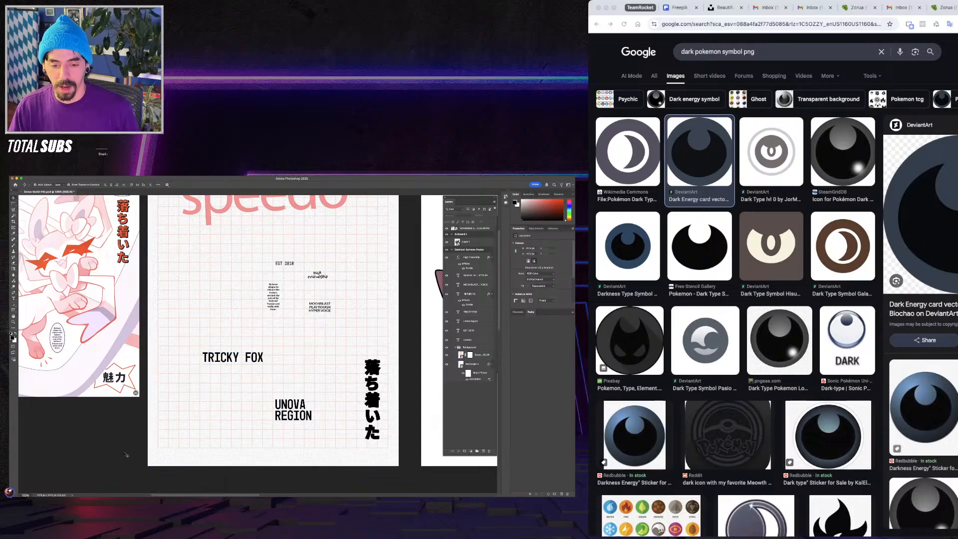
pyautogui.click(210, 361)
pyautogui.moveTo(210, 361); pyautogui.dragTo(209, 398)
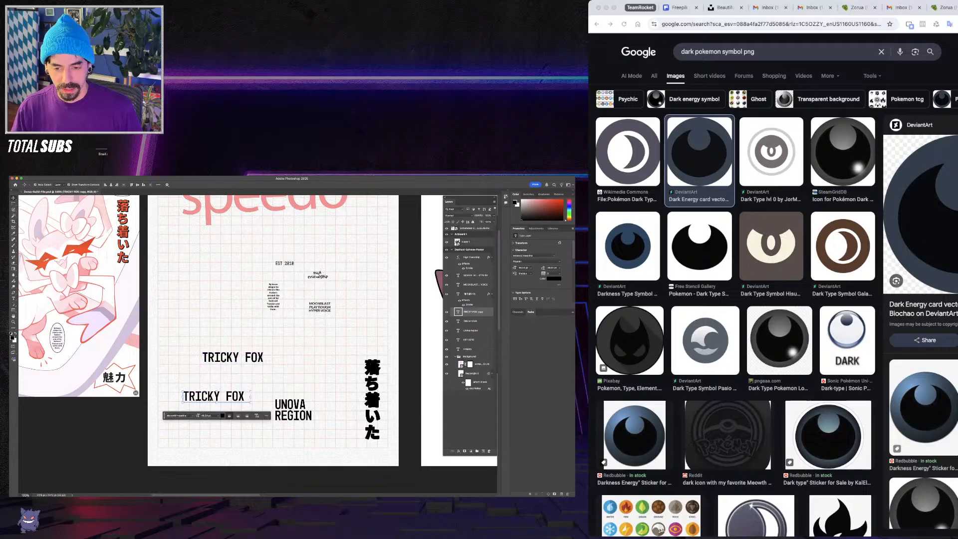
# Change the duplicated text to SILENT CHILD and place it directly beneath TRICKY FOX, slightly indented
pyautogui.doubleClick(209, 398)
pyautogui.write('SILENT')
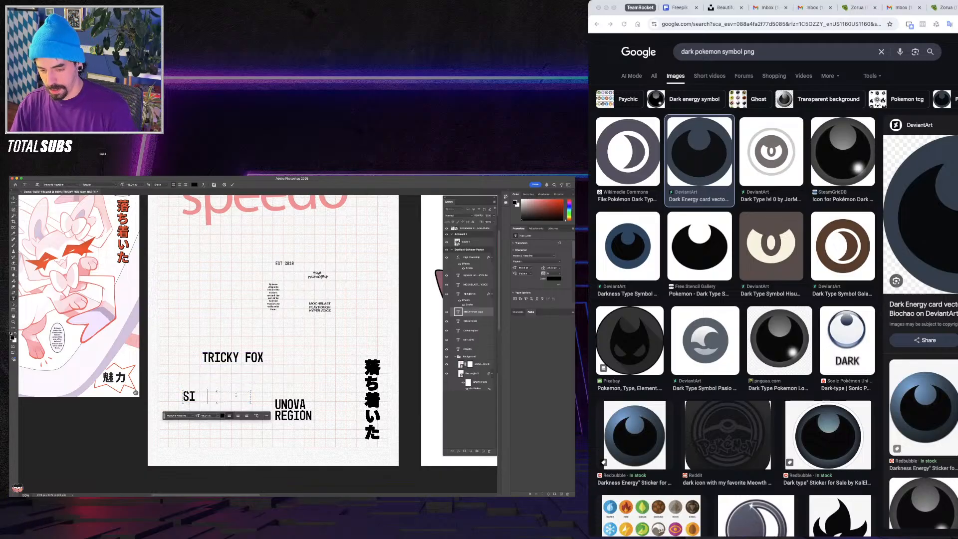
pyautogui.press('BackSpace')
pyautogui.press('BackSpace')
pyautogui.write('t child')
pyautogui.press('super+Return')
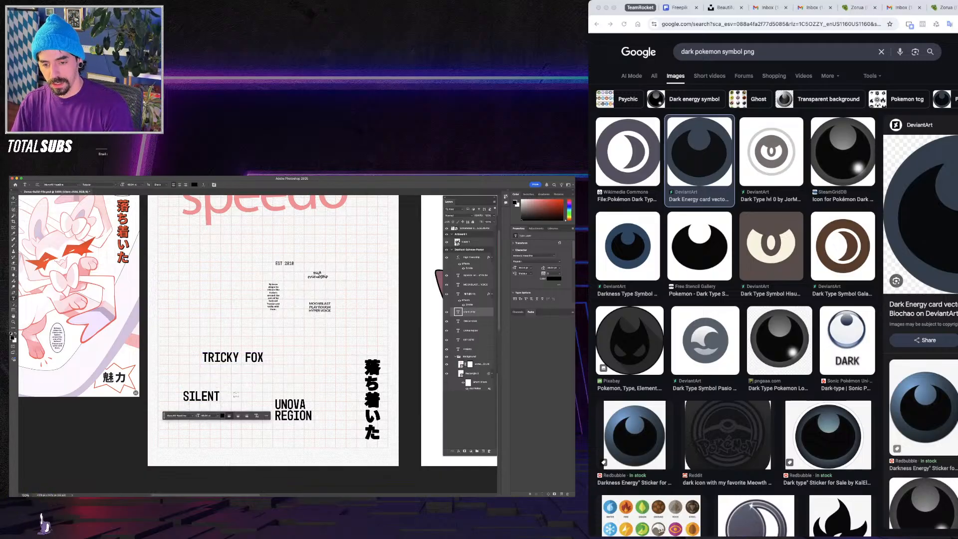
pyautogui.moveTo(250, 399); pyautogui.dragTo(276, 372)
pyautogui.press('v')
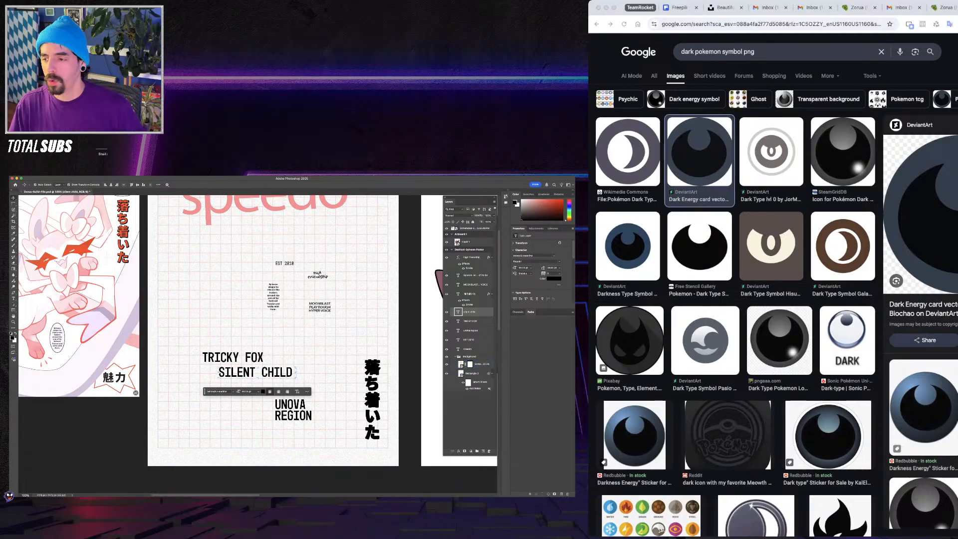
# Duplicate the small narrow paragraph beside EST 2010 and open the copy's text for editing
pyautogui.press('F7')
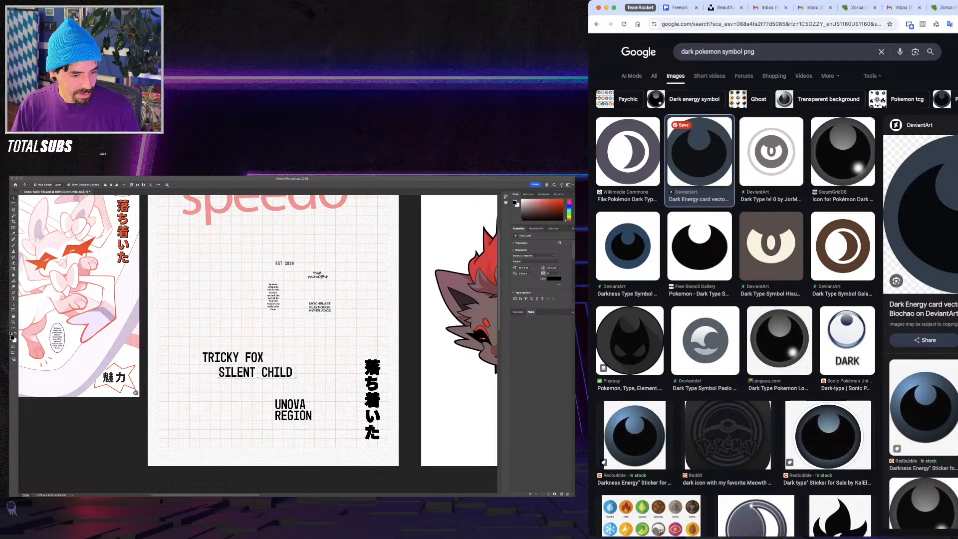
pyautogui.press('super+Tab')
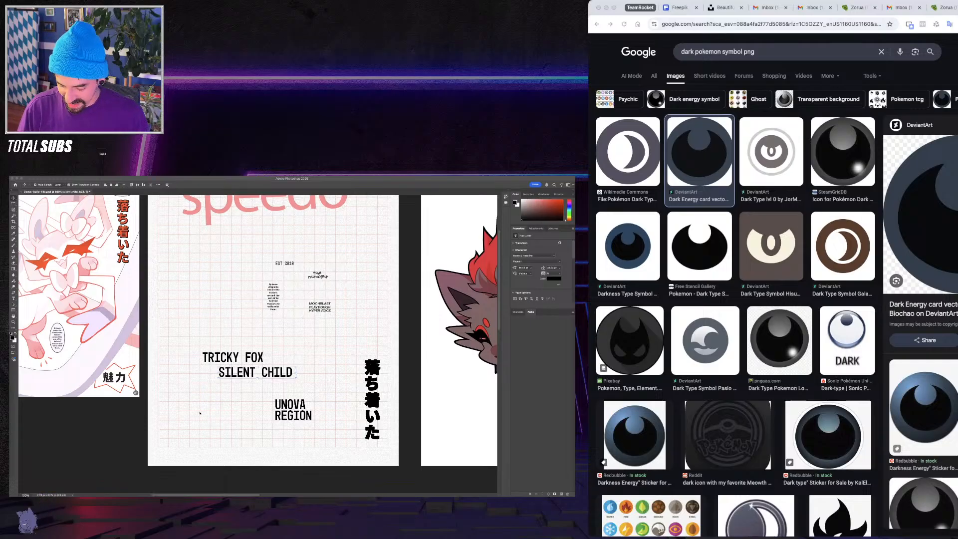
pyautogui.press('F7')
pyautogui.moveTo(273, 296); pyautogui.dragTo(237, 283)
pyautogui.doubleClick(235, 288)
# Replace the copied paragraph with "If a normally talkative child suddenly stops talking, it may have been replaced by Zorua.", pasted without formatting
pyautogui.write('If a normally talkative child suddenly stops talking, it may have been replaced by Zorua.')
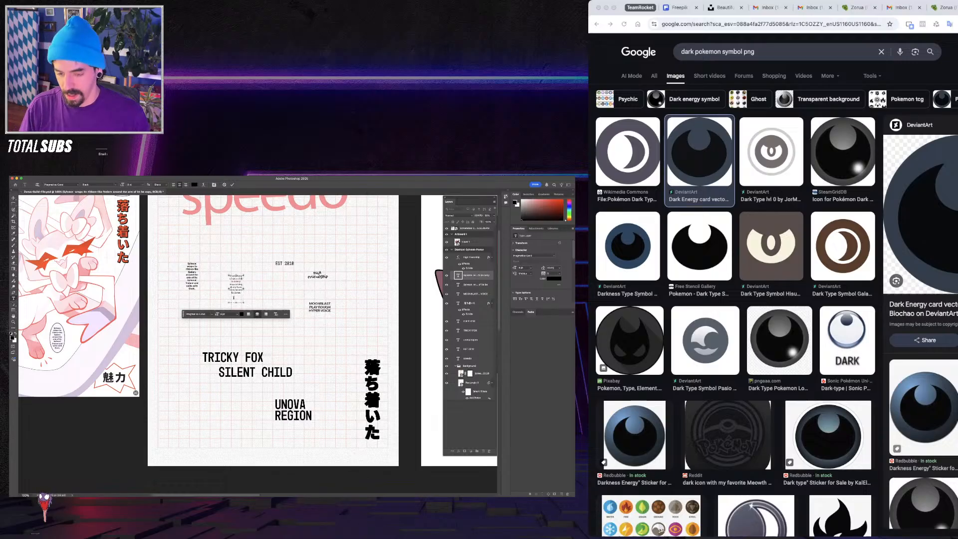
pyautogui.press('super+z')
pyautogui.rightClick(233, 277)
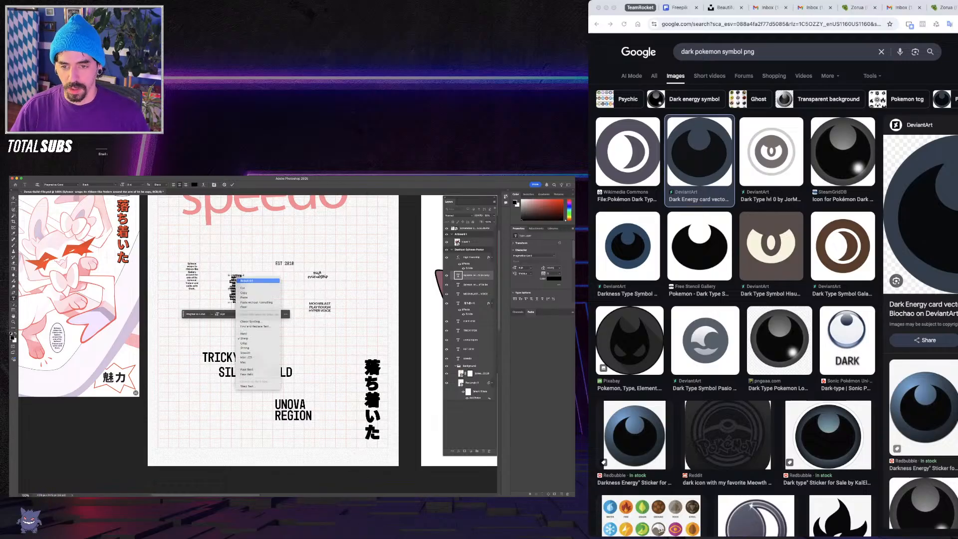
pyautogui.click(247, 303)
pyautogui.press('super+Return')
pyautogui.press('v')
pyautogui.click(104, 437)
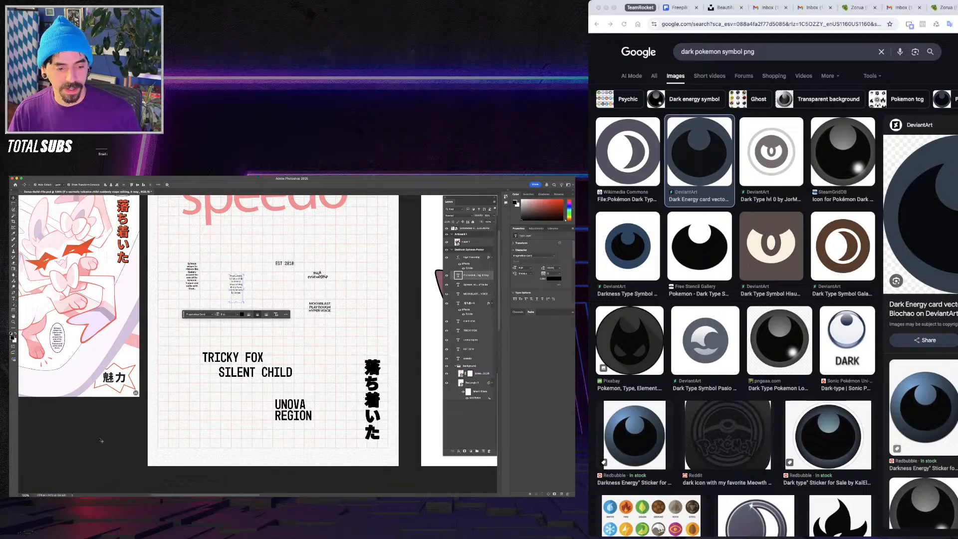
pyautogui.click(102, 441)
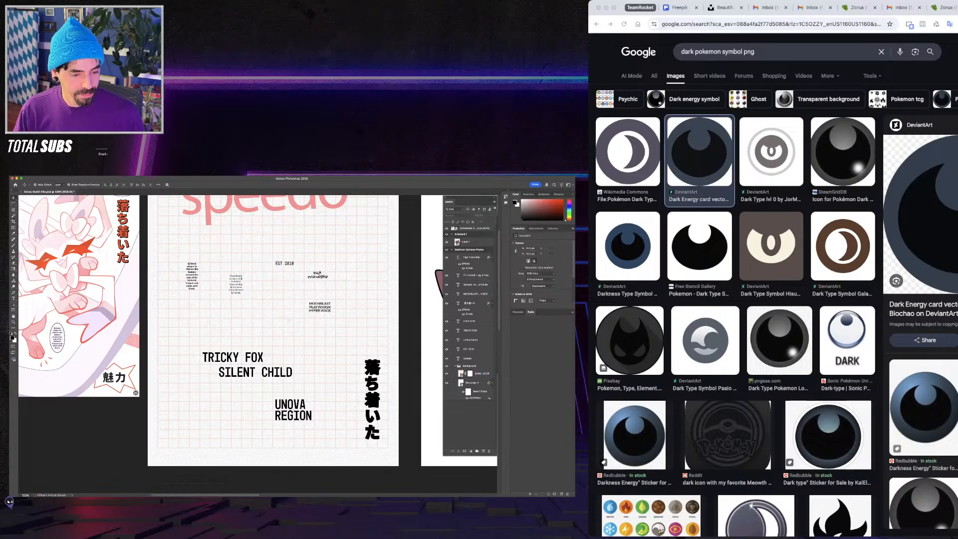
# Duplicate the vertical Japanese text 落ち着いた to the poster's left margin, beside TRICKY FOX
pyautogui.click(260, 337)
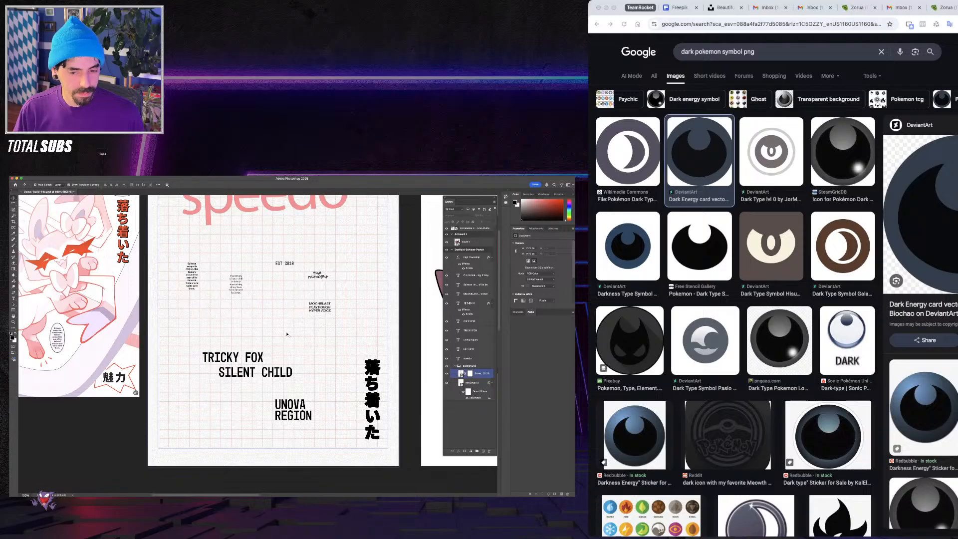
pyautogui.moveTo(372, 393); pyautogui.dragTo(178, 382)
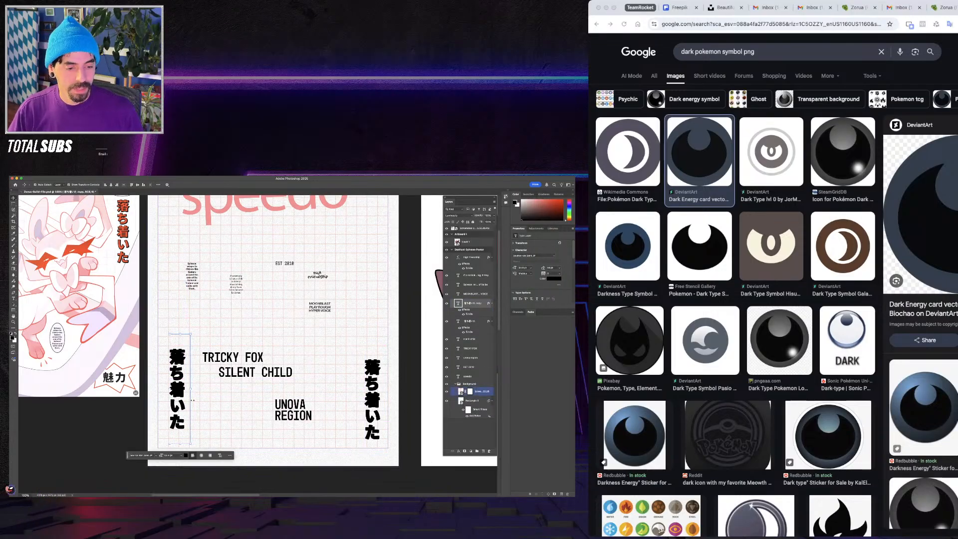
pyautogui.press('t')
pyautogui.doubleClick(178, 392)
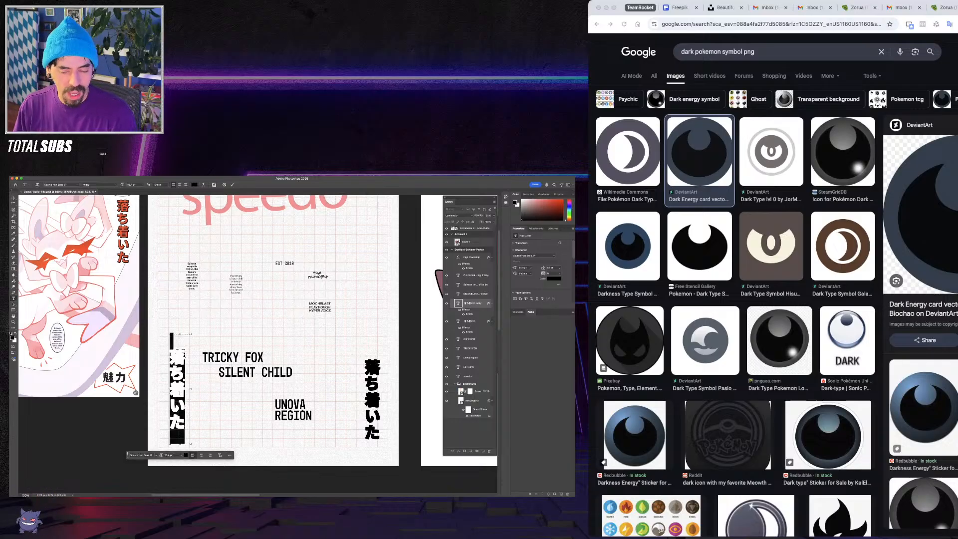
pyautogui.press('BackSpace')
pyautogui.write('z')
pyautogui.press('super+z')
pyautogui.press('Escape')
pyautogui.press('v')
# Place the Dark Energy symbol image from the browser's search results on the poster and close the search page
pyautogui.press('super+Tab')
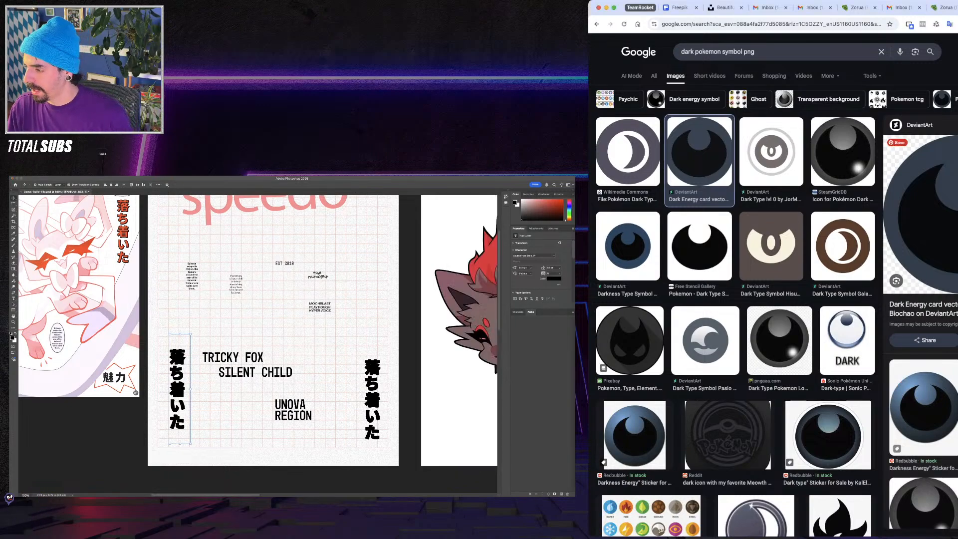
pyautogui.moveTo(920, 214); pyautogui.dragTo(304, 327)
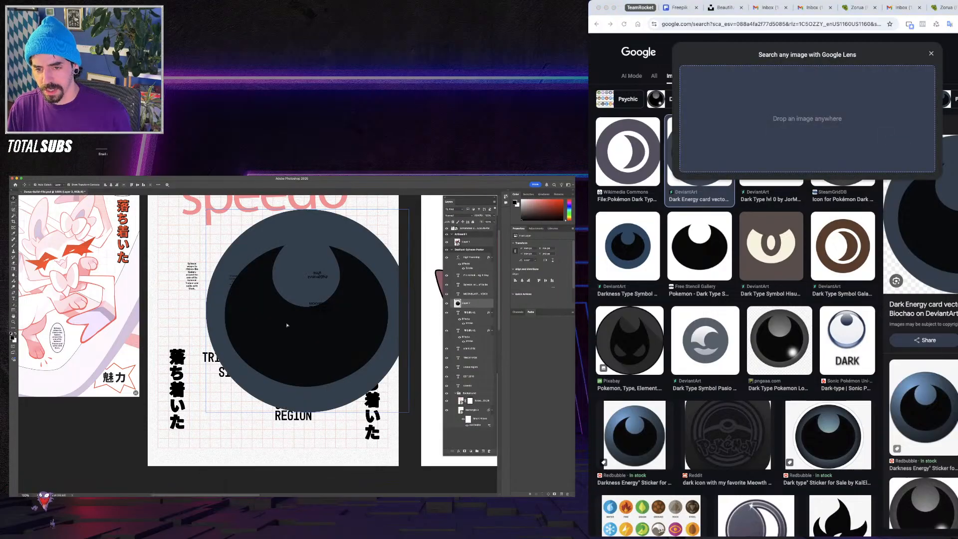
pyautogui.press('super+Tab')
pyautogui.press('super+w')
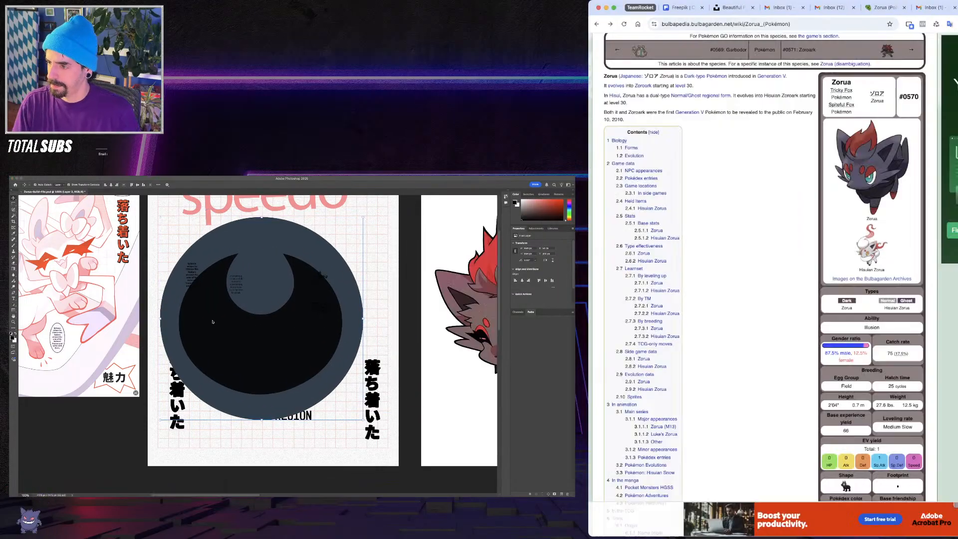
pyautogui.press('super+Tab')
pyautogui.moveTo(160, 217); pyautogui.dragTo(254, 302)
pyautogui.press('Return')
pyautogui.click(471, 330)
pyautogui.press('super+z')
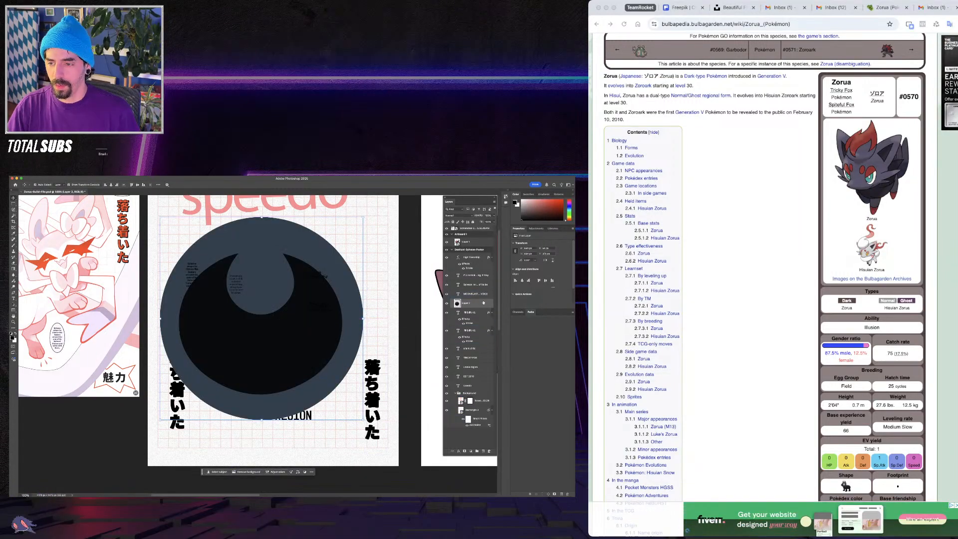
# Convert the dark symbol layer to a smart object and scale it down to a small icon above TRICKY FOX
pyautogui.rightClick(486, 301)
pyautogui.click(507, 390)
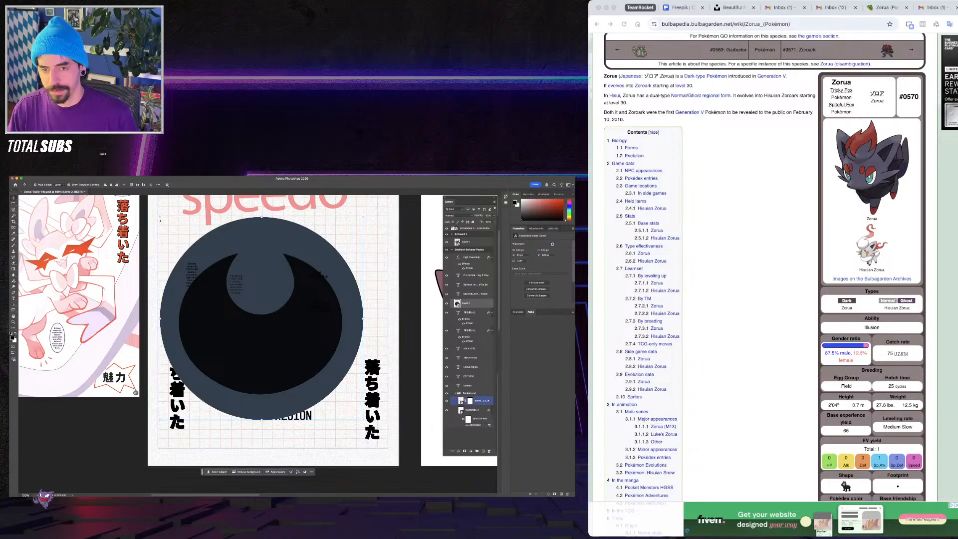
pyautogui.moveTo(159, 215); pyautogui.dragTo(252, 295)
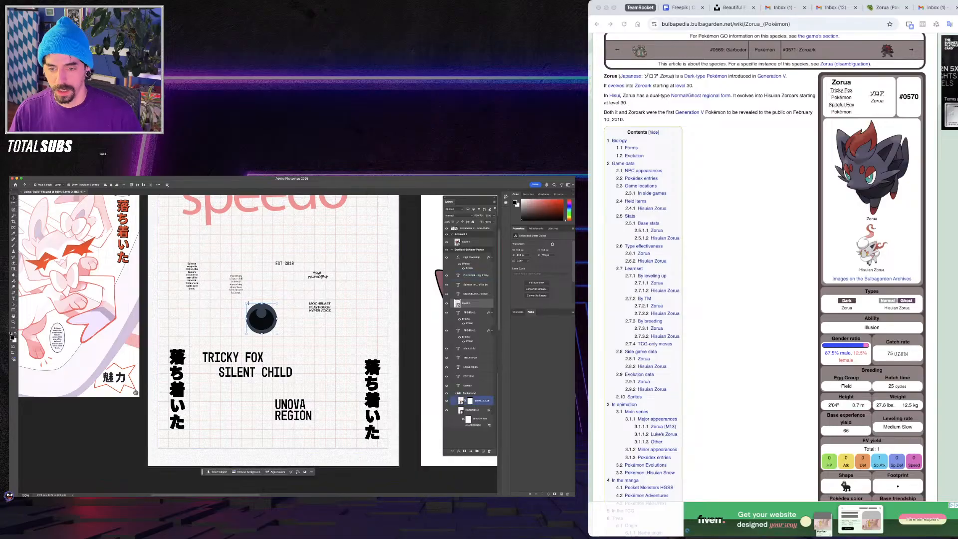
pyautogui.press('super+t')
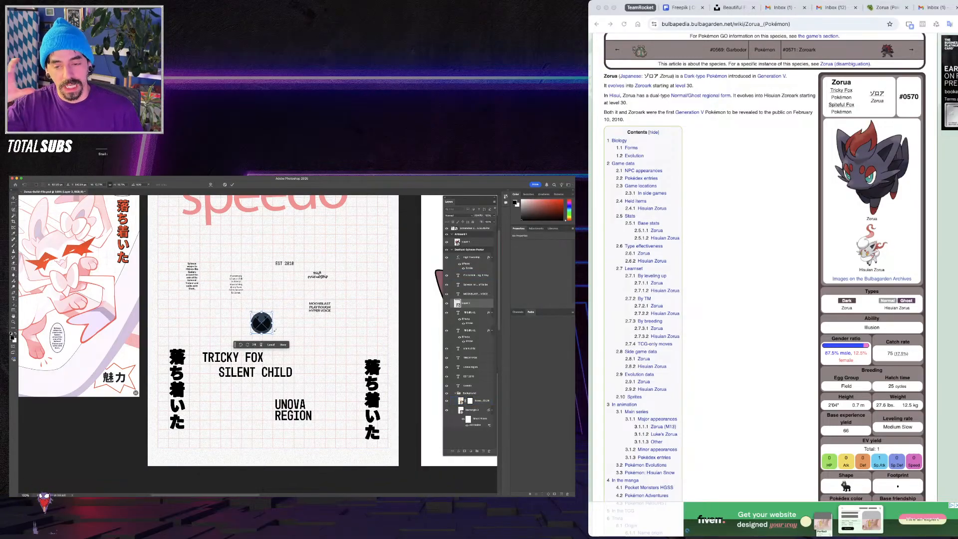
pyautogui.press('Return')
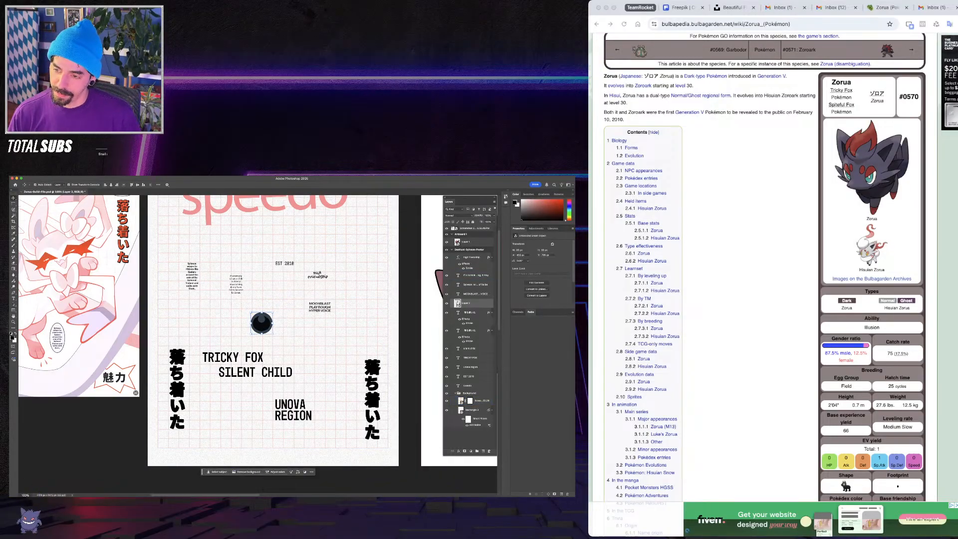
# Open the symbol's smart object contents to examine the original image, and close them again
pyautogui.doubleClick(457, 303)
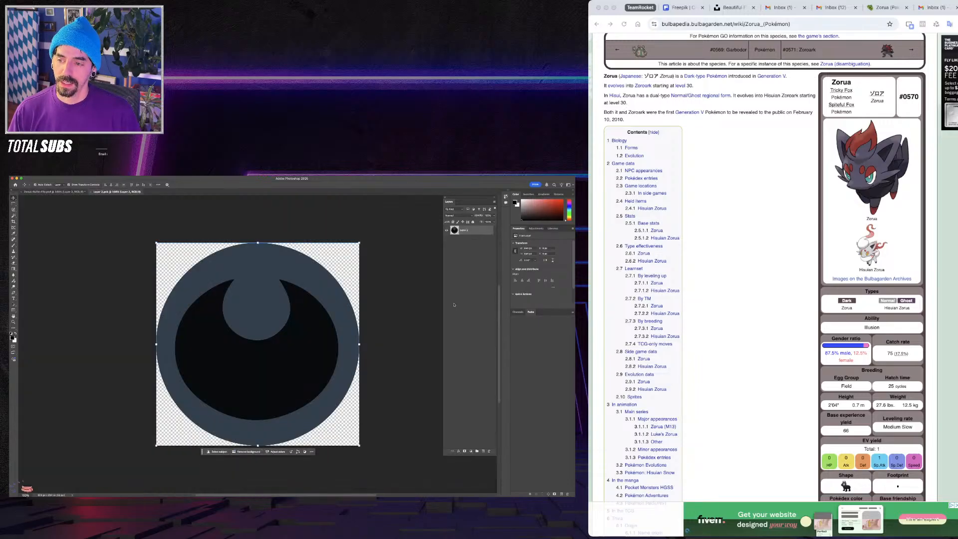
pyautogui.press('super+w')
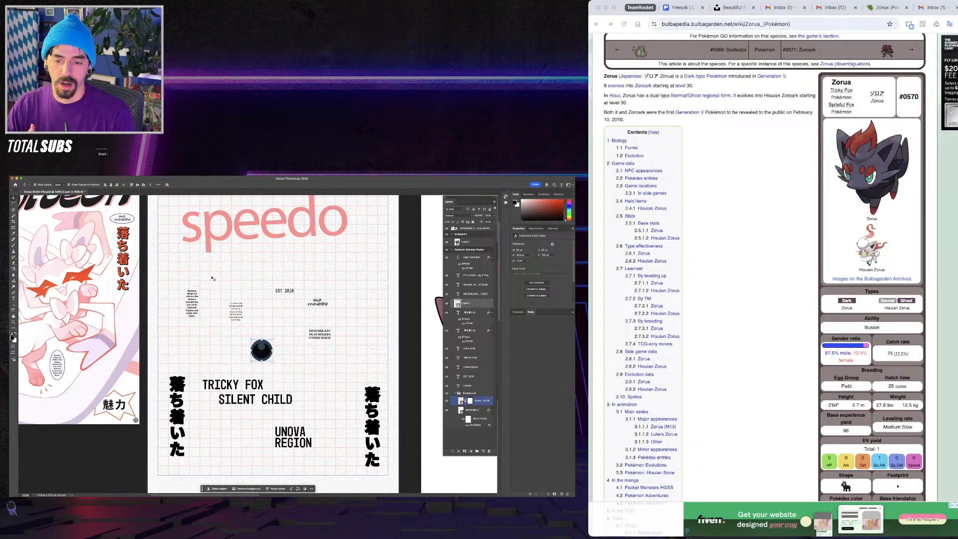
pyautogui.hotkey('alt', '[')
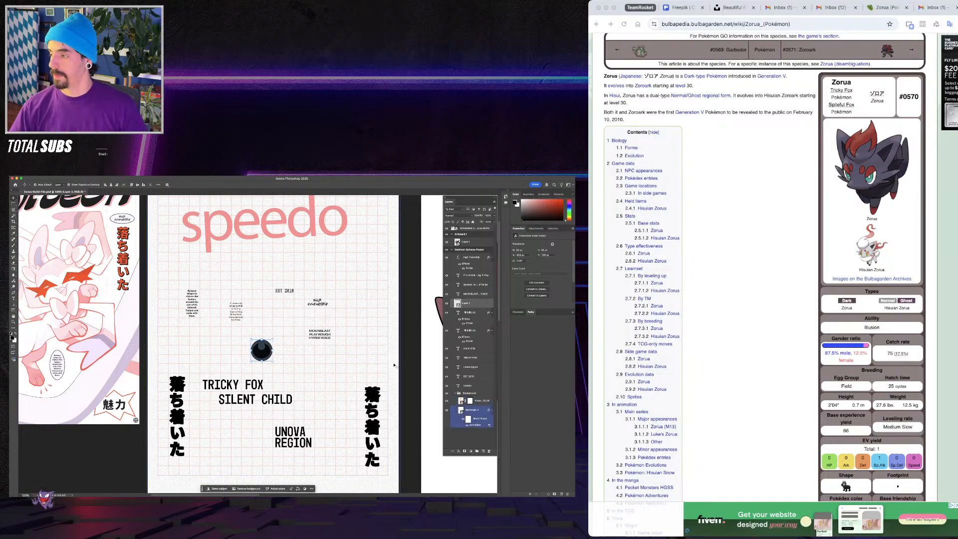
pyautogui.hotkey('alt', ']')
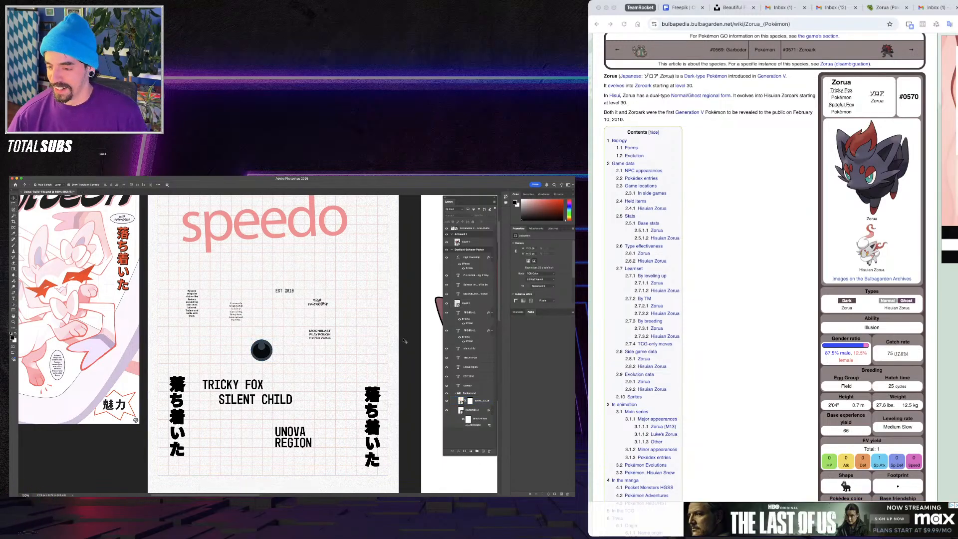
pyautogui.hotkey('ctrl', '-')
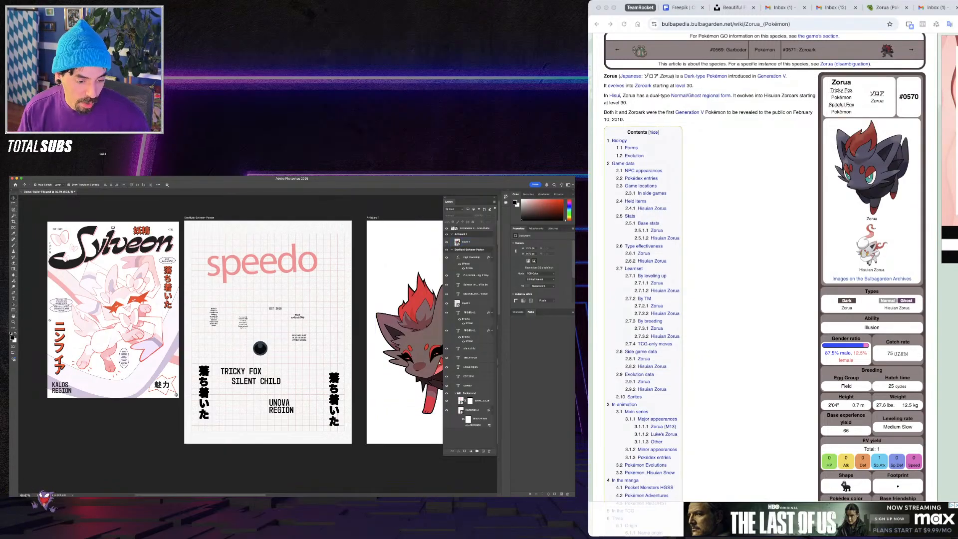
# Replace the vertical Japanese text at the poster's left margin with ゾロア, Zorua's Japanese name from the wiki page
pyautogui.press('super+Tab')
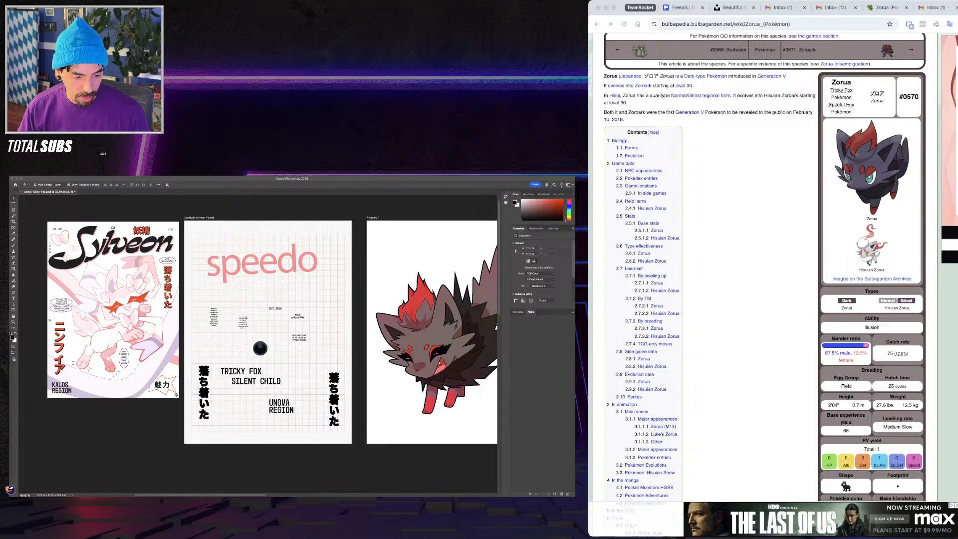
pyautogui.press('super+Tab')
pyautogui.press('super+plus')
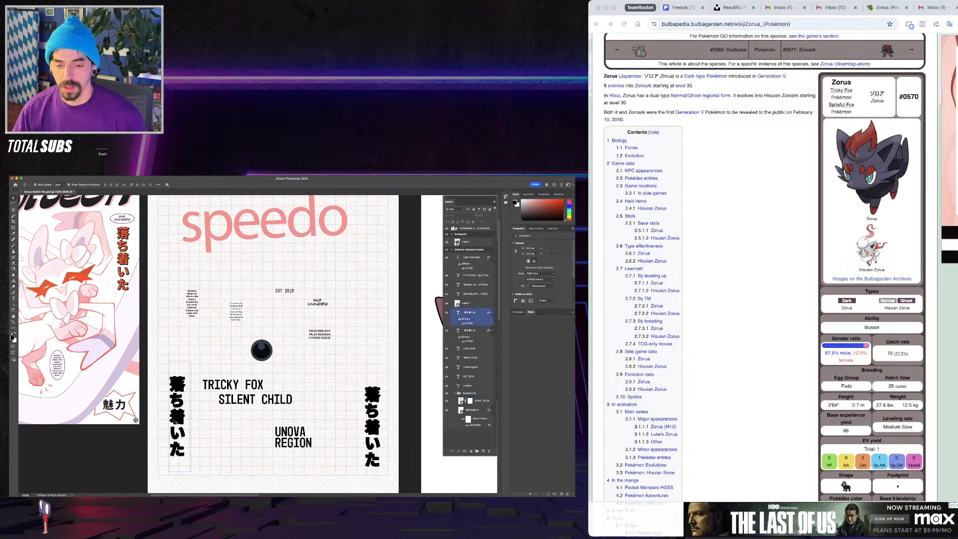
pyautogui.doubleClick(178, 428)
pyautogui.write('ゾロア')
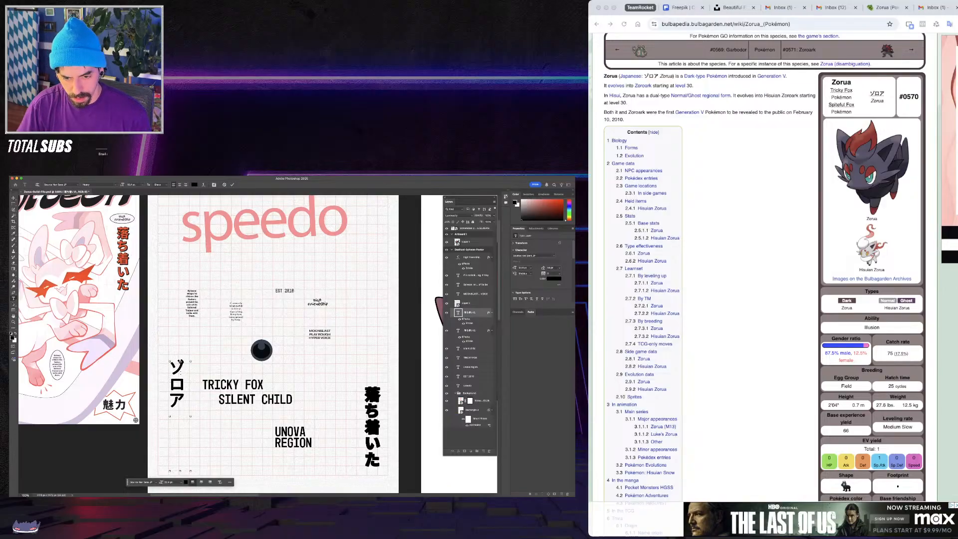
pyautogui.press('super+Return')
pyautogui.press('v')
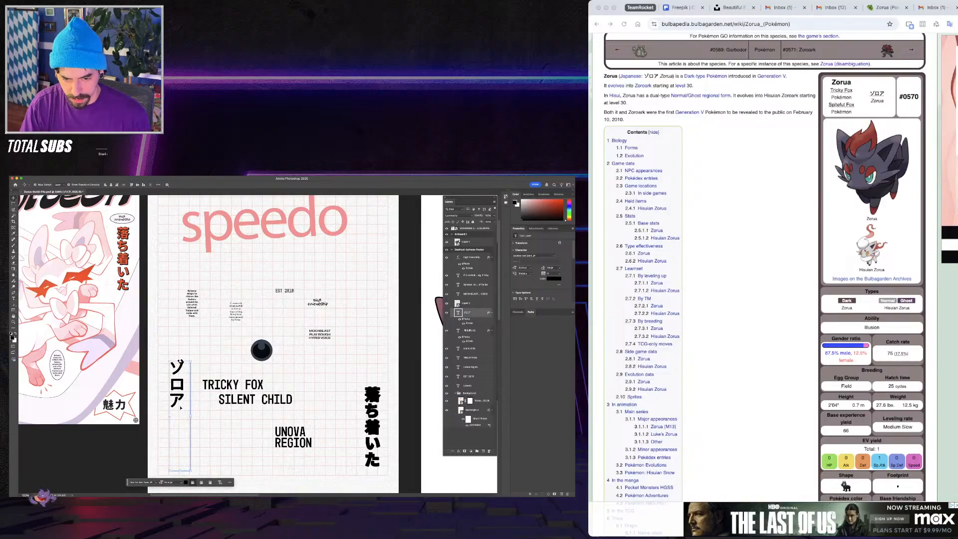
# Shorten the ゾロア text box to fit its characters and rename its layer Zorua
pyautogui.doubleClick(178, 422)
pyautogui.moveTo(180, 471); pyautogui.dragTo(180, 416)
pyautogui.press('super+Return')
pyautogui.click(467, 312)
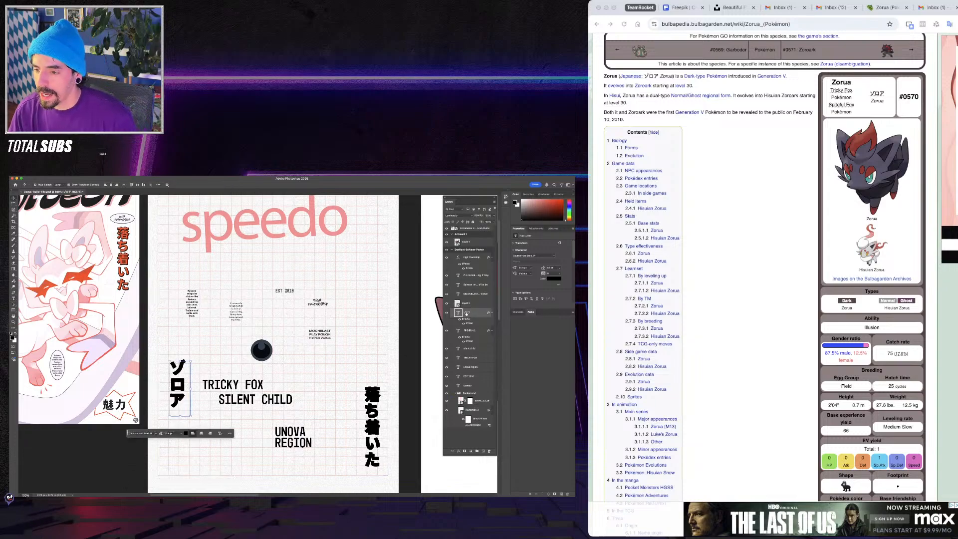
pyautogui.write('Zorua')
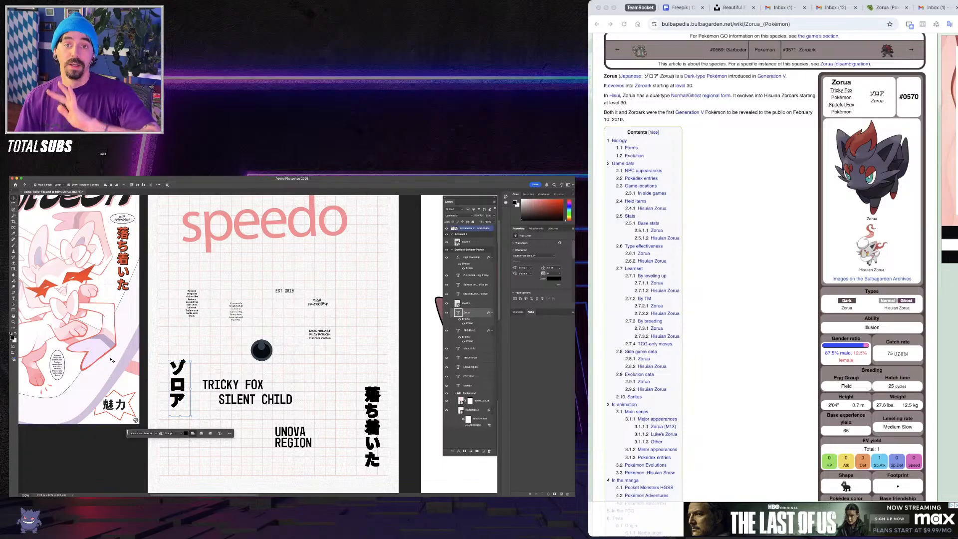
# Move the vertical ゾロア text beside 落ち着いた, then duplicate it to its left and change the copy to 幻想
pyautogui.moveTo(177, 399); pyautogui.dragTo(339, 394)
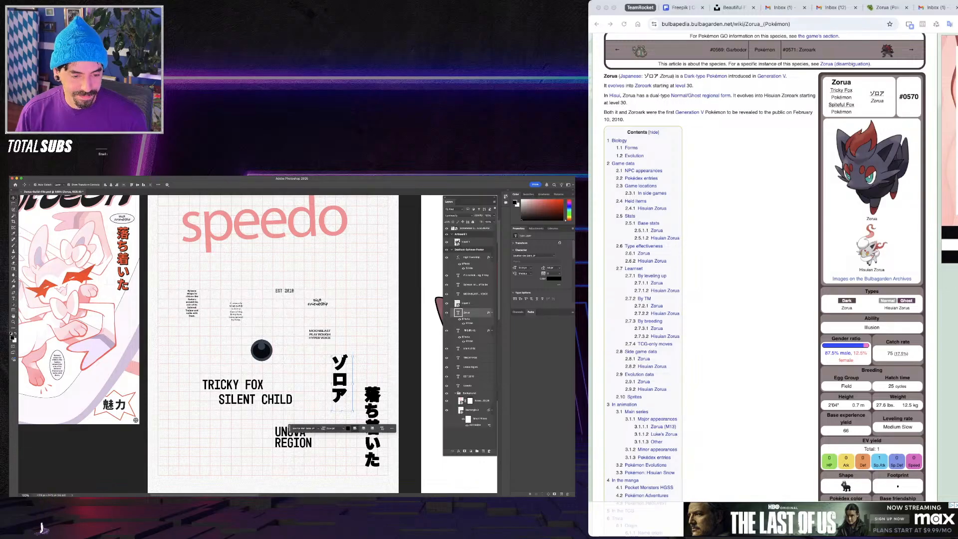
pyautogui.press('super+Tab')
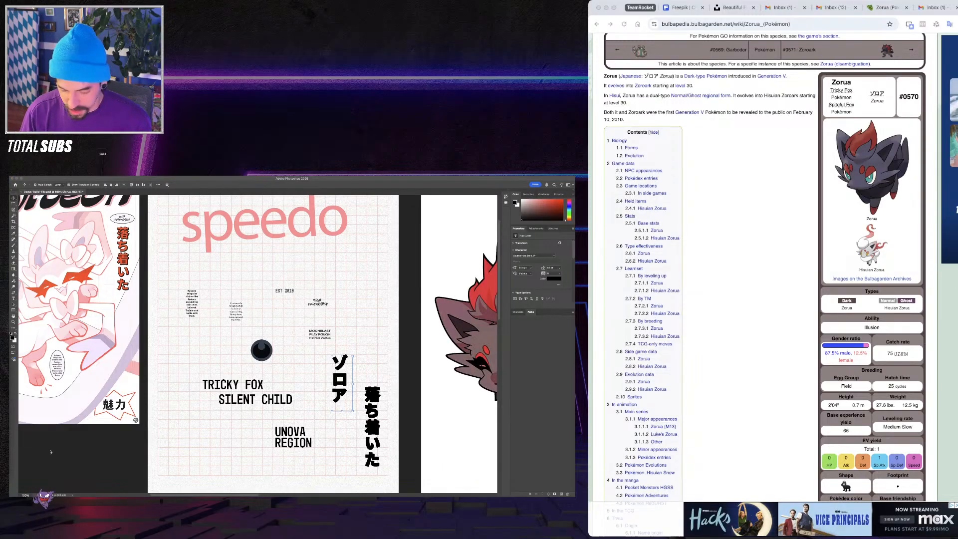
pyautogui.press('F7')
pyautogui.click(344, 382)
pyautogui.keyDown('alt'); pyautogui.moveTo(339, 384); pyautogui.dragTo(313, 380); pyautogui.keyUp('alt')
pyautogui.doubleClick(313, 380)
pyautogui.write('幻想')
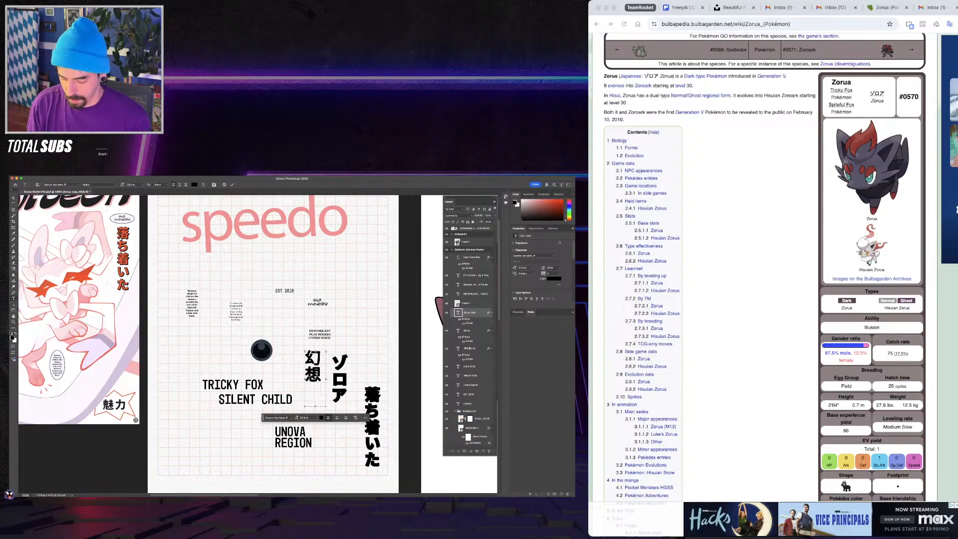
pyautogui.press('super+Return')
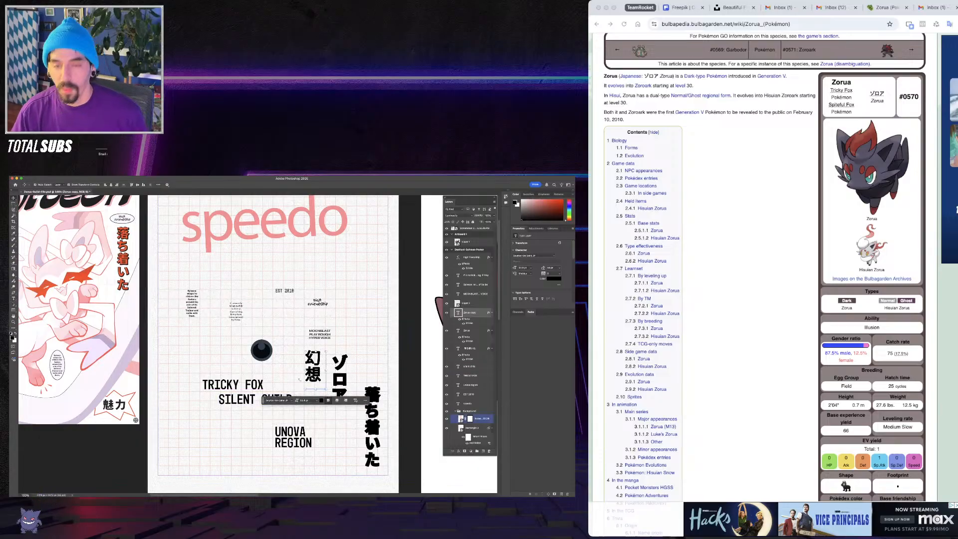
# Nudge the vertical 幻想 text so its top lines up with the neighbouring ゾロア text
pyautogui.moveTo(280, 355); pyautogui.dragTo(279, 321)
pyautogui.press('super+equal')
pyautogui.moveTo(338, 327); pyautogui.dragTo(215, 336)
pyautogui.moveTo(239, 338); pyautogui.dragTo(242, 344)
pyautogui.press('super+minus')
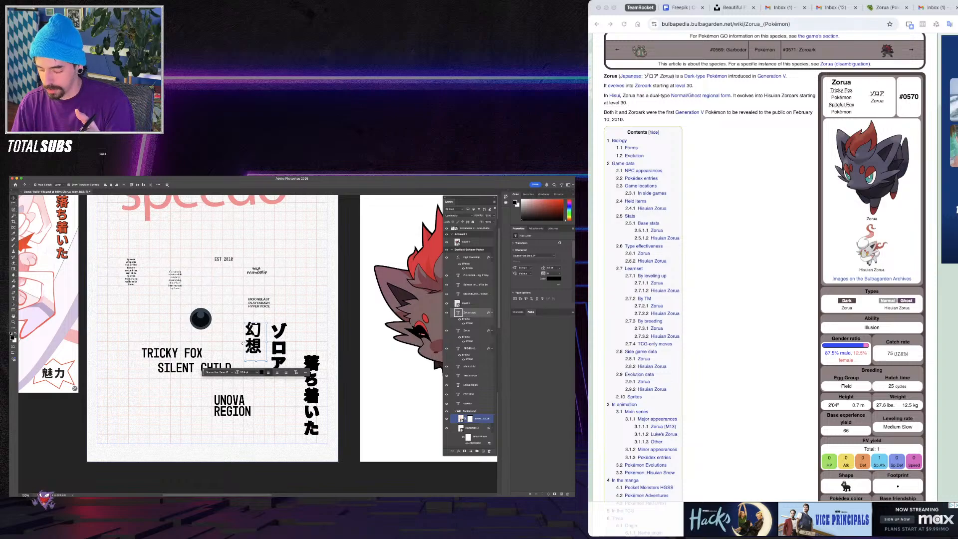
pyautogui.press('super+equal')
pyautogui.moveTo(252, 342); pyautogui.dragTo(247, 346)
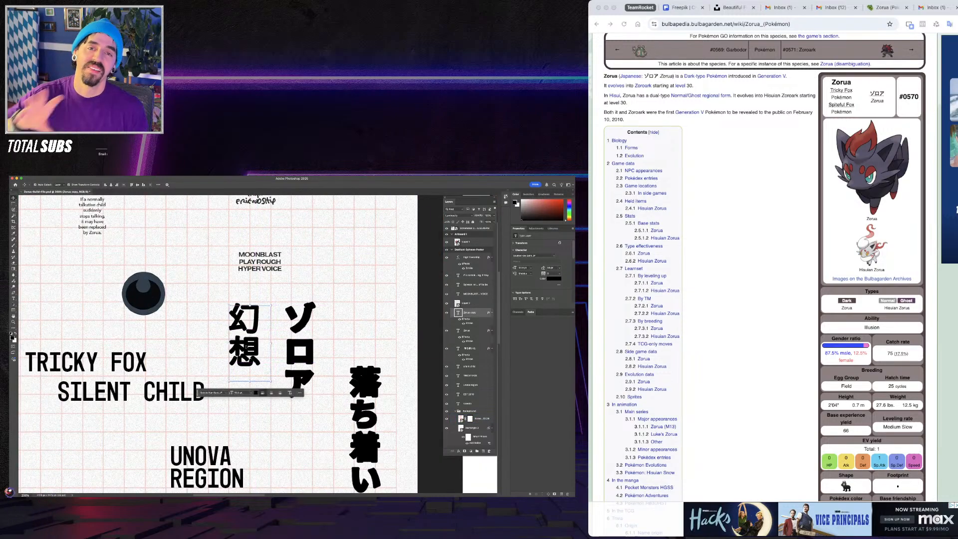
pyautogui.press('super+minus')
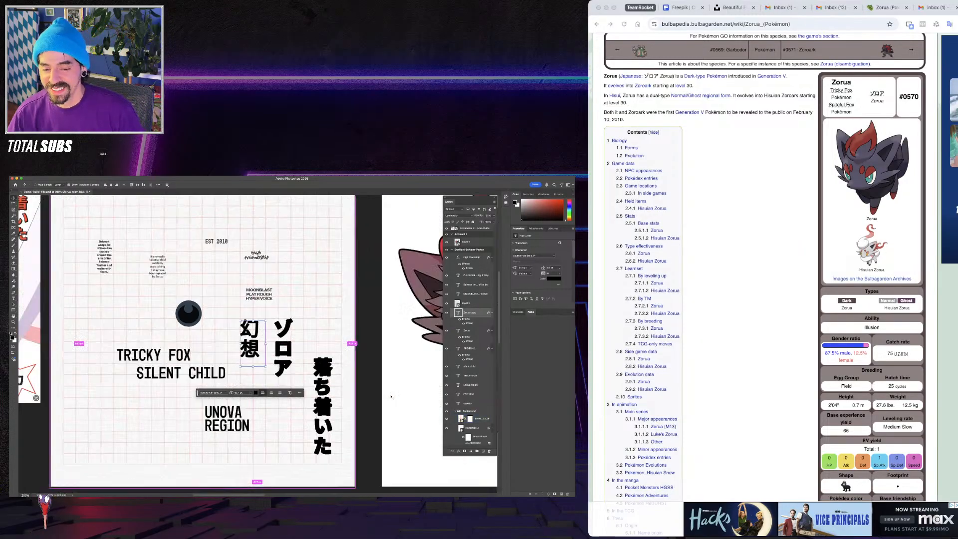
pyautogui.moveTo(346, 349); pyautogui.dragTo(385, 373)
pyautogui.click(381, 375)
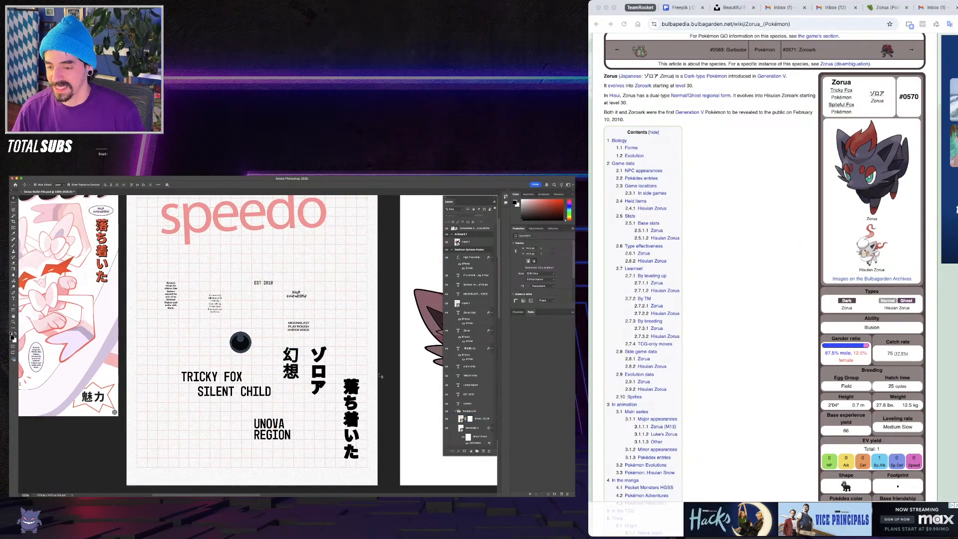
# Duplicate the EST 2010 text, place the copy above and to its right, and change it to GEN V
pyautogui.press('super+Tab')
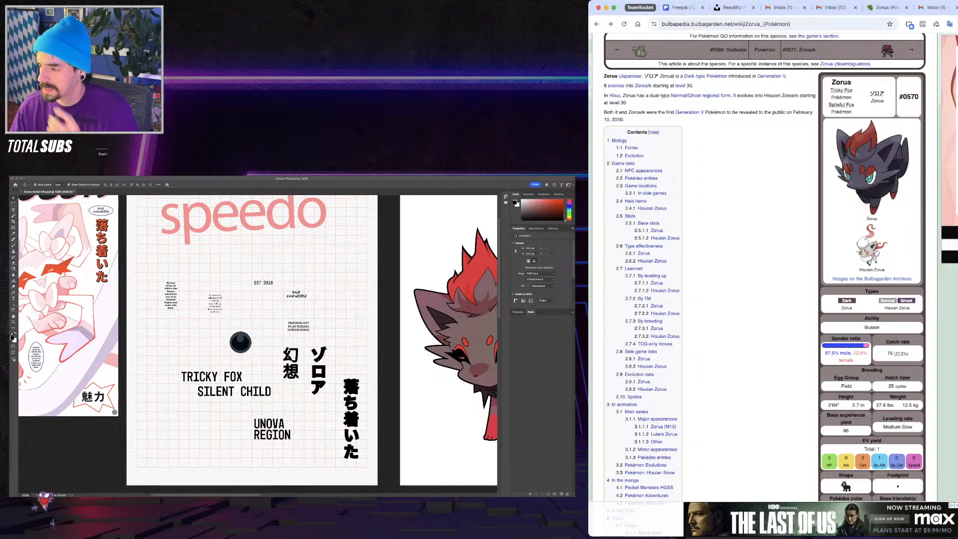
pyautogui.scroll(-3, 765, 267)
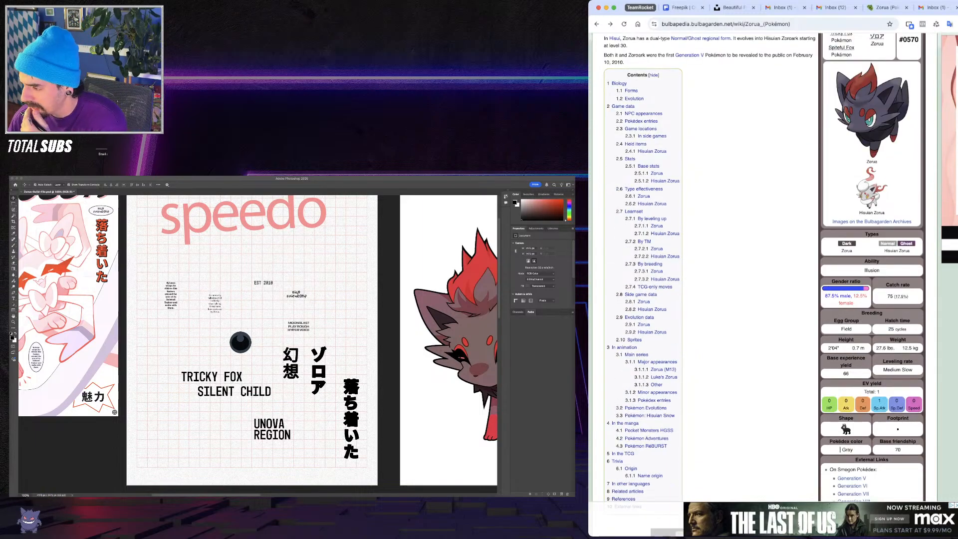
pyautogui.scroll(-10, 765, 267)
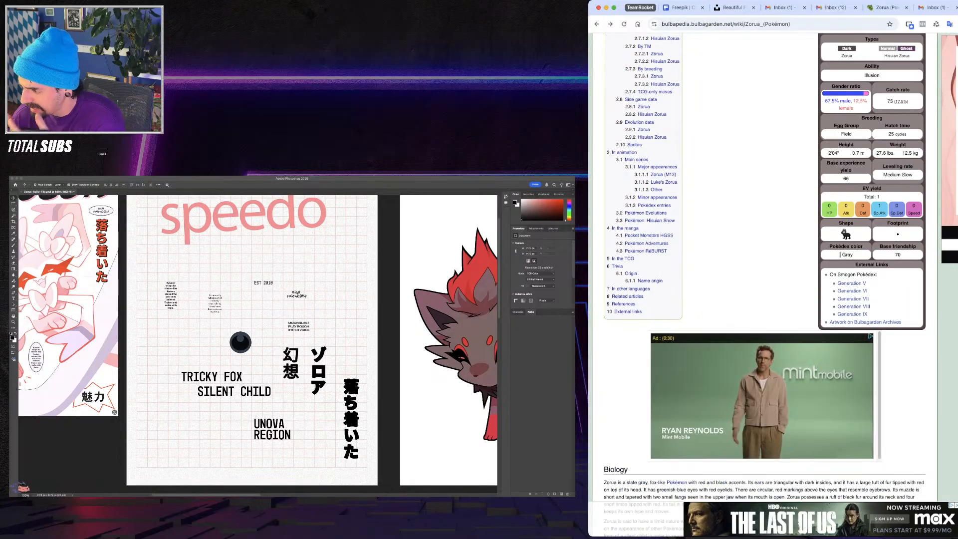
pyautogui.click(262, 279)
pyautogui.click(265, 284)
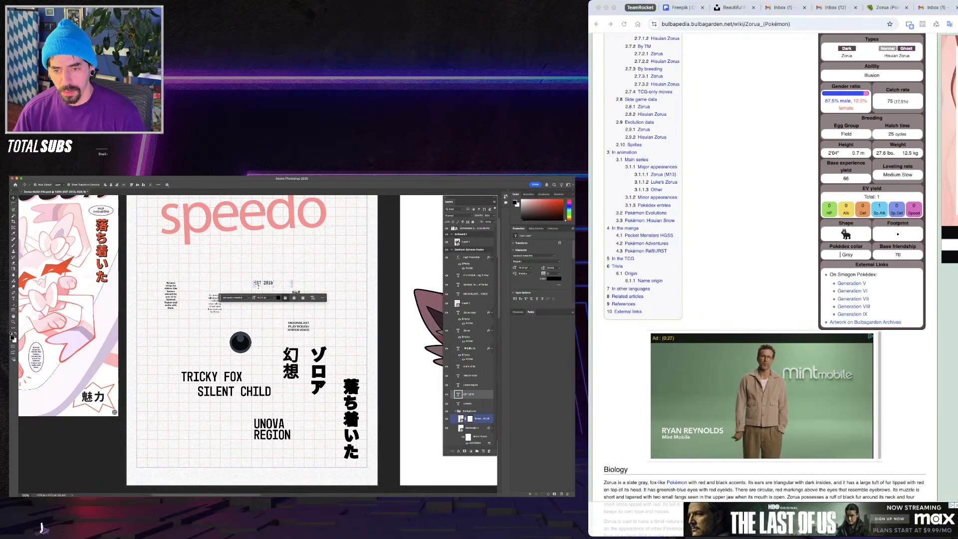
pyautogui.moveTo(263, 283); pyautogui.dragTo(307, 274)
pyautogui.doubleClick(311, 274)
pyautogui.write('GEN 5')
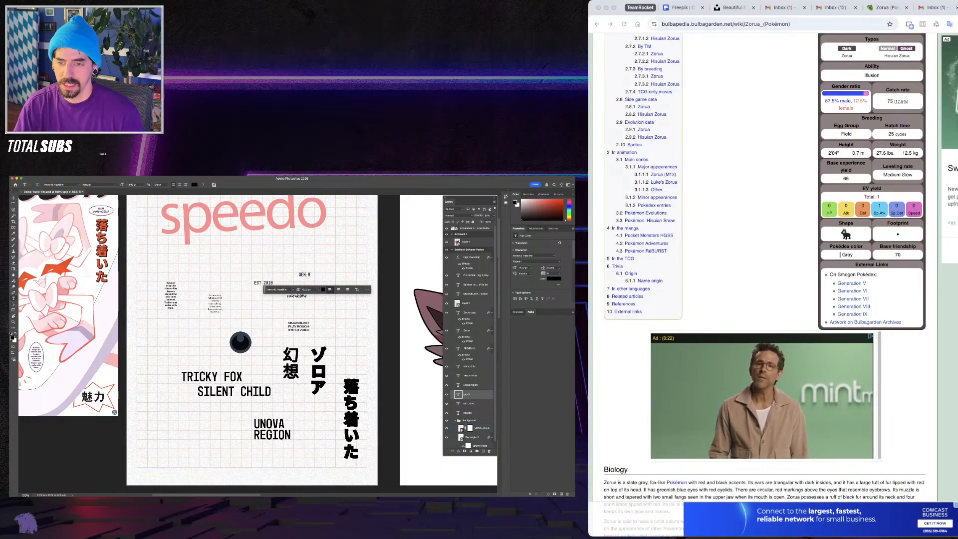
pyautogui.moveTo(336, 275); pyautogui.dragTo(312, 275)
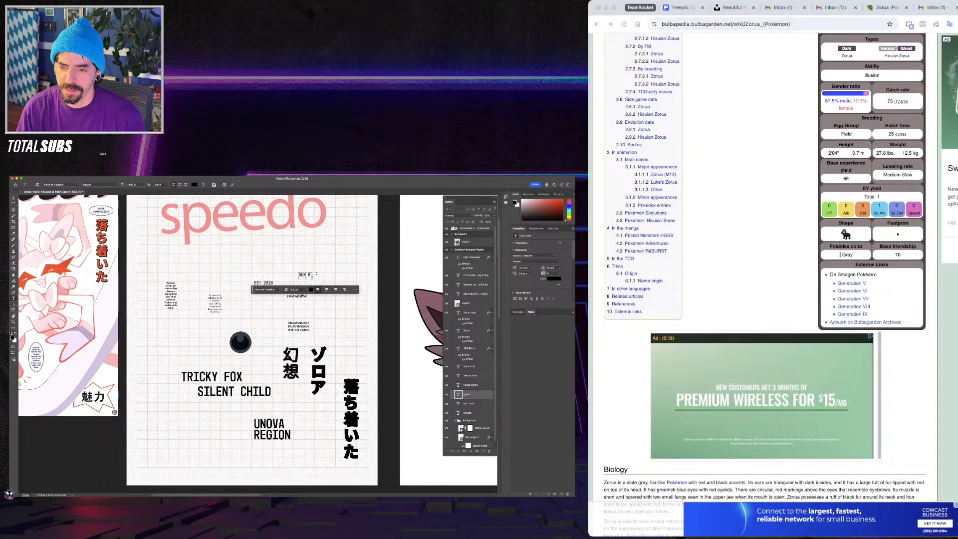
pyautogui.press('super+Return')
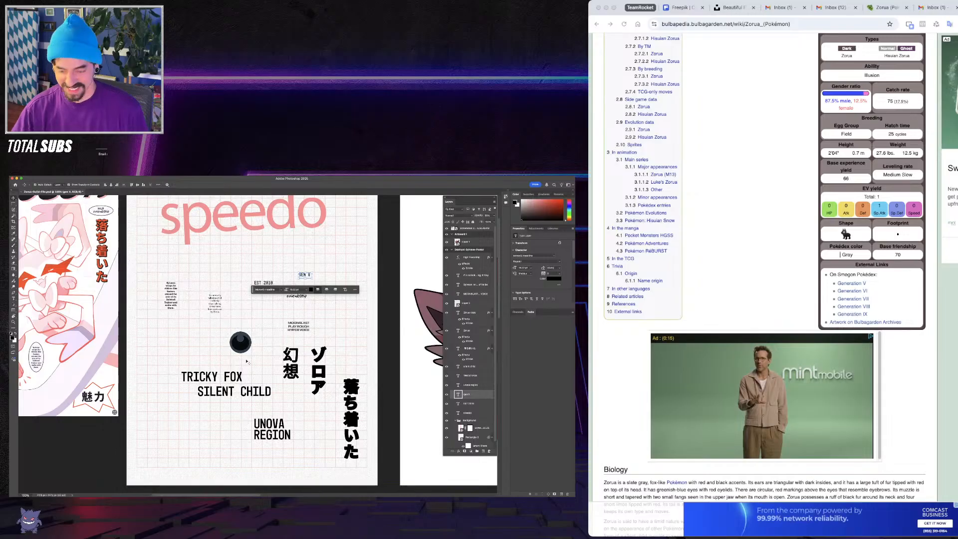
pyautogui.click(394, 332)
# Look through Zorua's wiki page, from biology and Pokédex entries to type effectiveness and its level-up learnset
pyautogui.press('super+Tab')
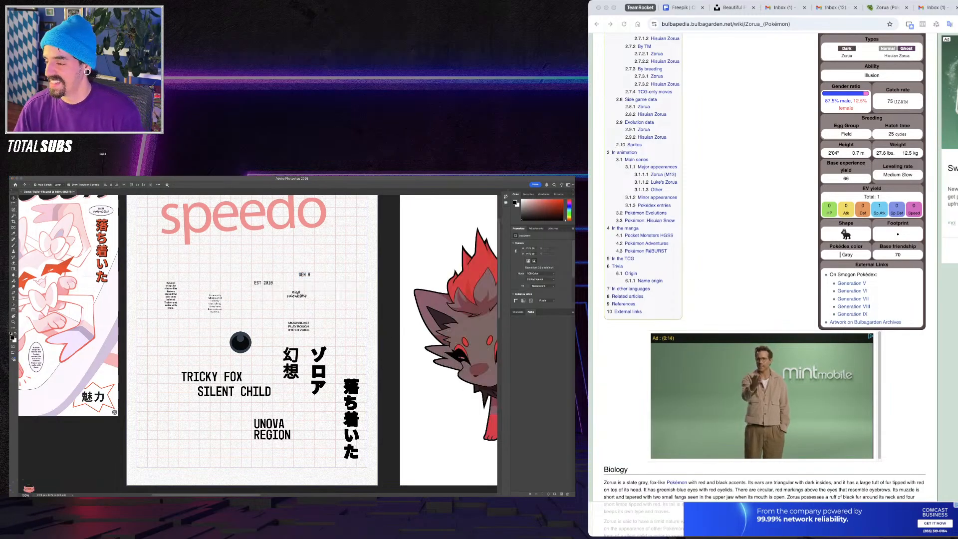
pyautogui.scroll(1, 763, 279)
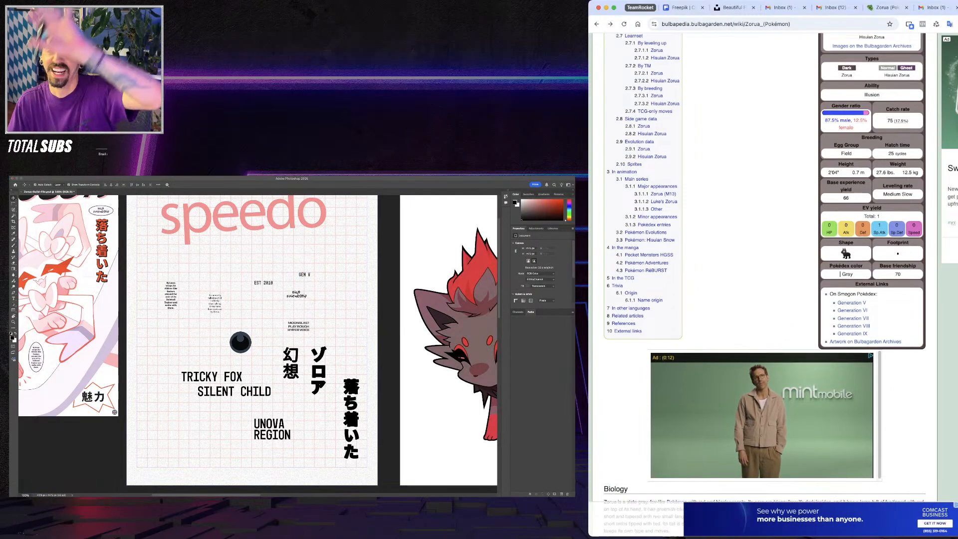
pyautogui.scroll(-5, 763, 279)
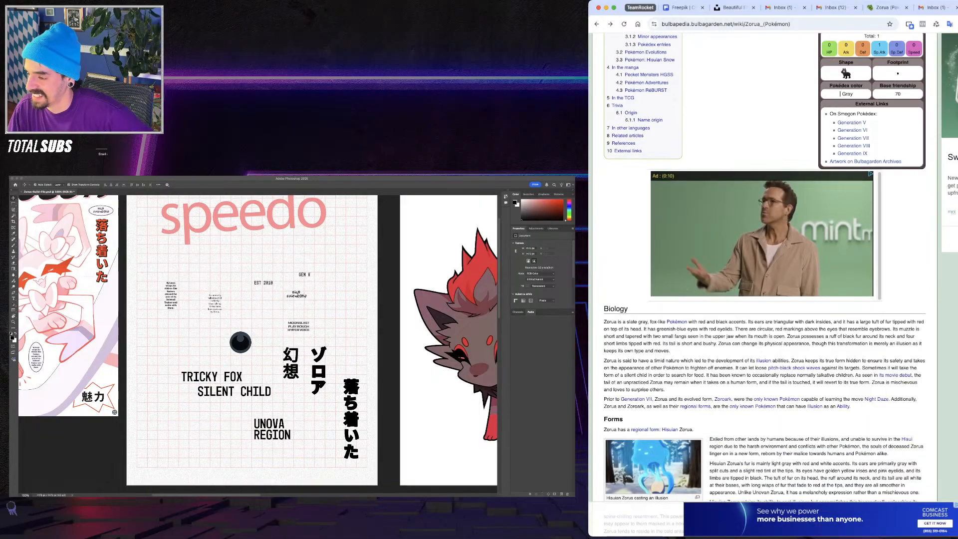
pyautogui.scroll(-1, 763, 280)
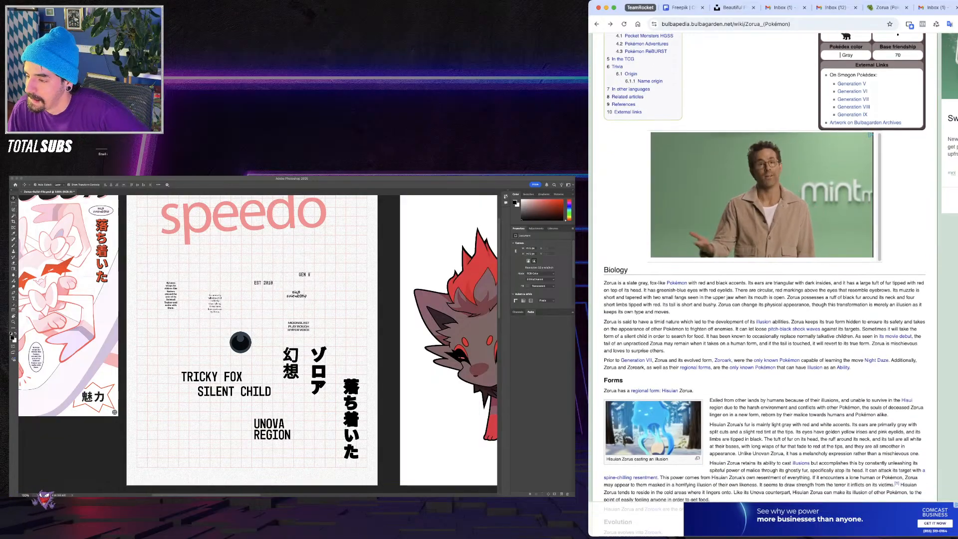
pyautogui.scroll(-4, 763, 280)
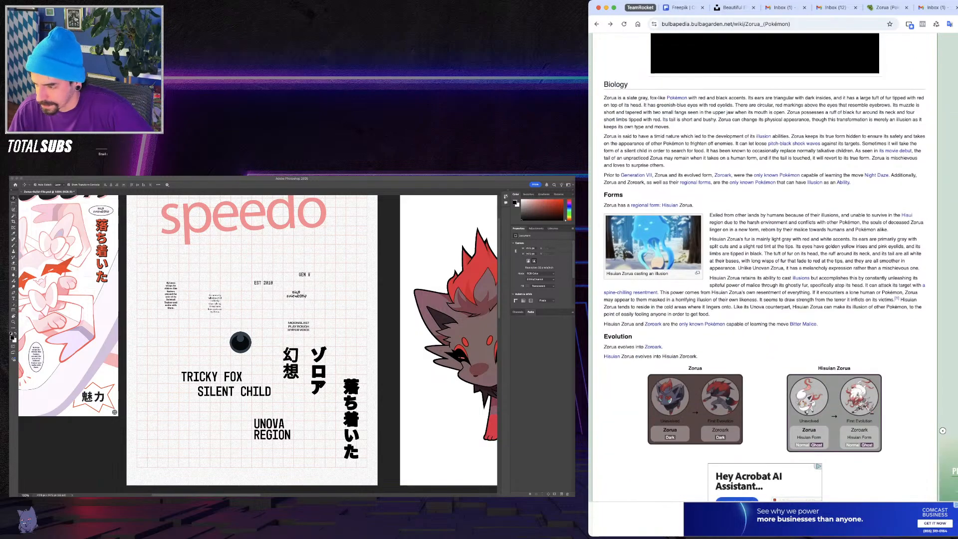
pyautogui.scroll(-3, 763, 280)
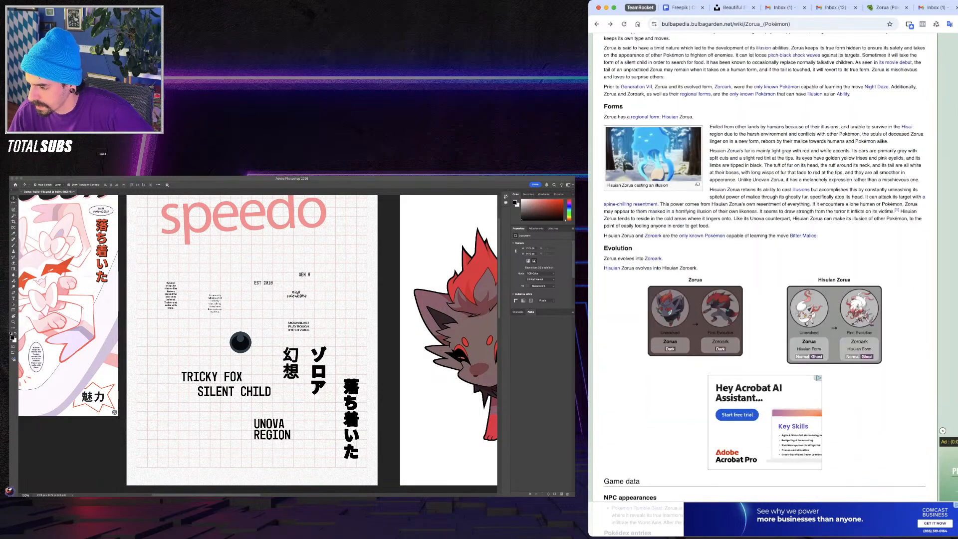
pyautogui.scroll(-6, 786, 99)
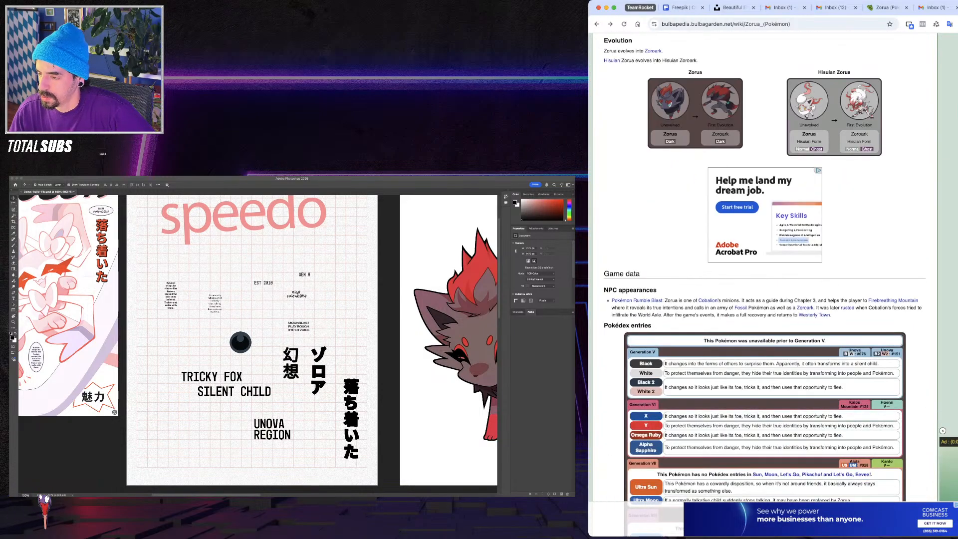
pyautogui.scroll(-1, 787, 100)
pyautogui.scroll(-10, 787, 99)
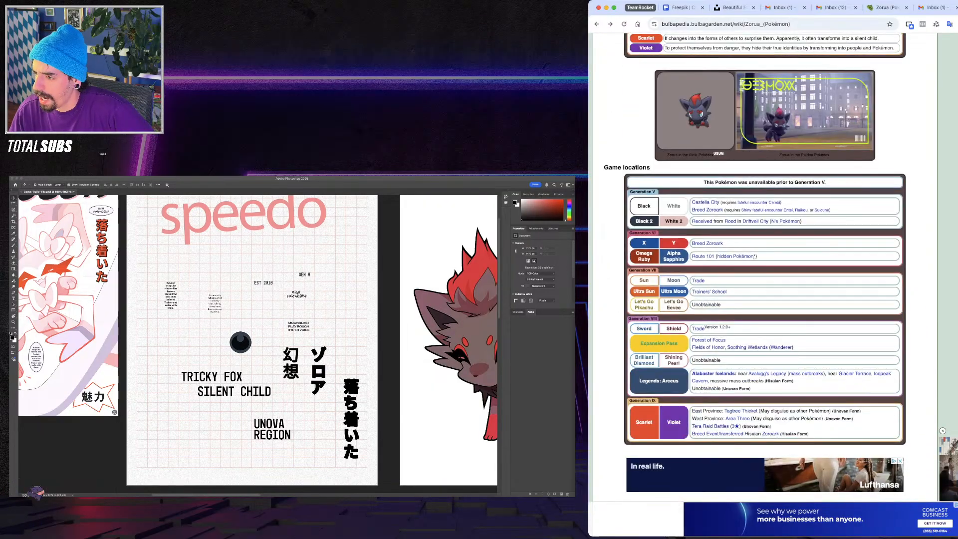
pyautogui.scroll(-10, 763, 279)
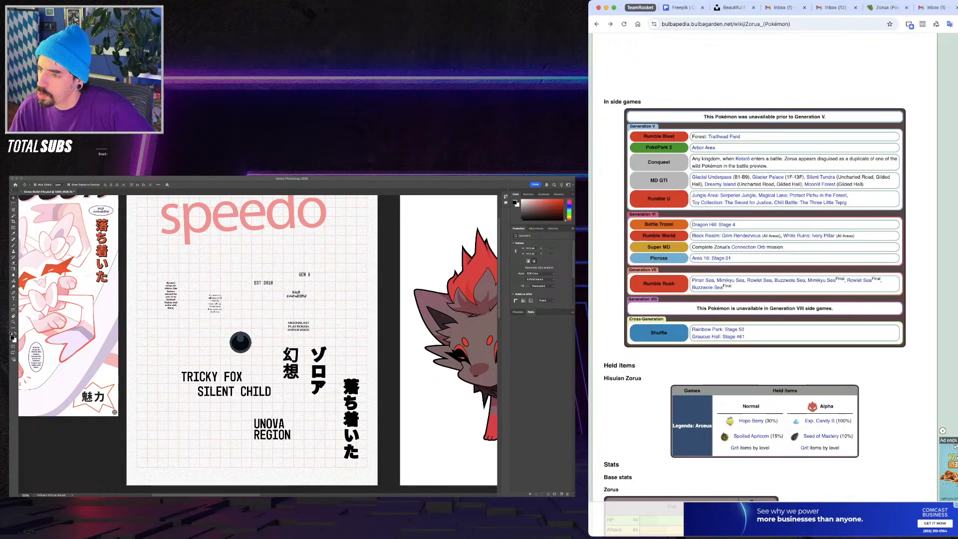
pyautogui.scroll(-7, 763, 279)
pyautogui.scroll(-8, 763, 279)
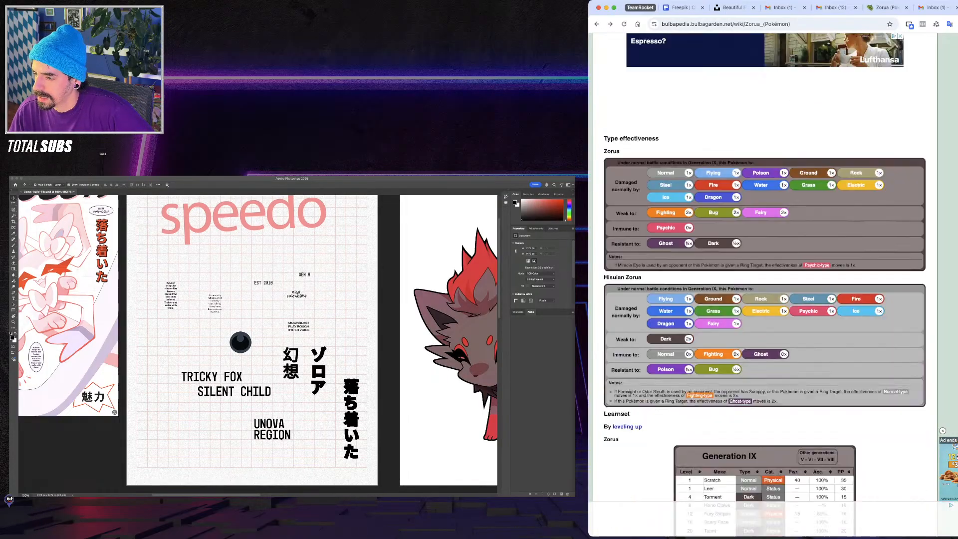
pyautogui.scroll(-5, 763, 279)
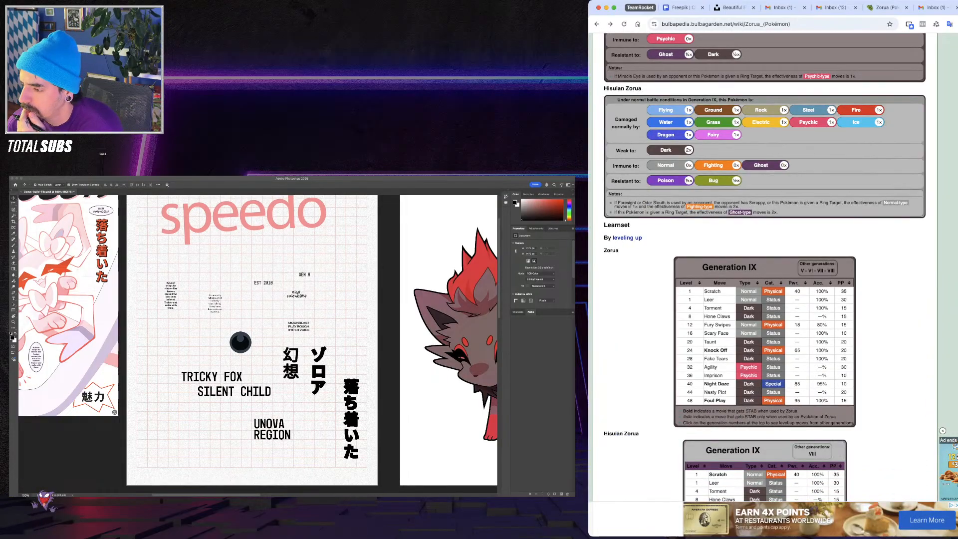
pyautogui.scroll(-1, 763, 279)
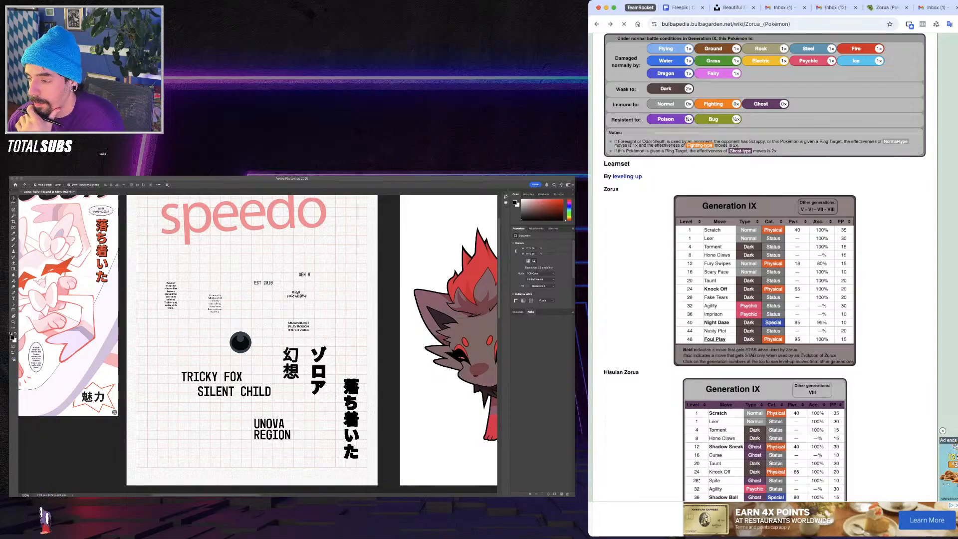
pyautogui.press('super+bracketright')
pyautogui.press('super+bracketleft')
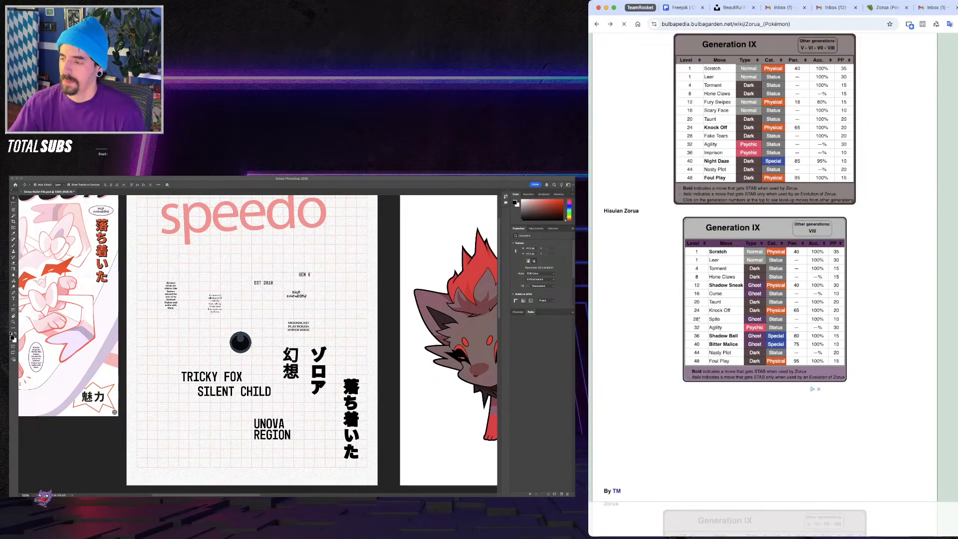
# Try to replace MOONBLAST with FOUL in the three-line move names text
pyautogui.click(191, 418)
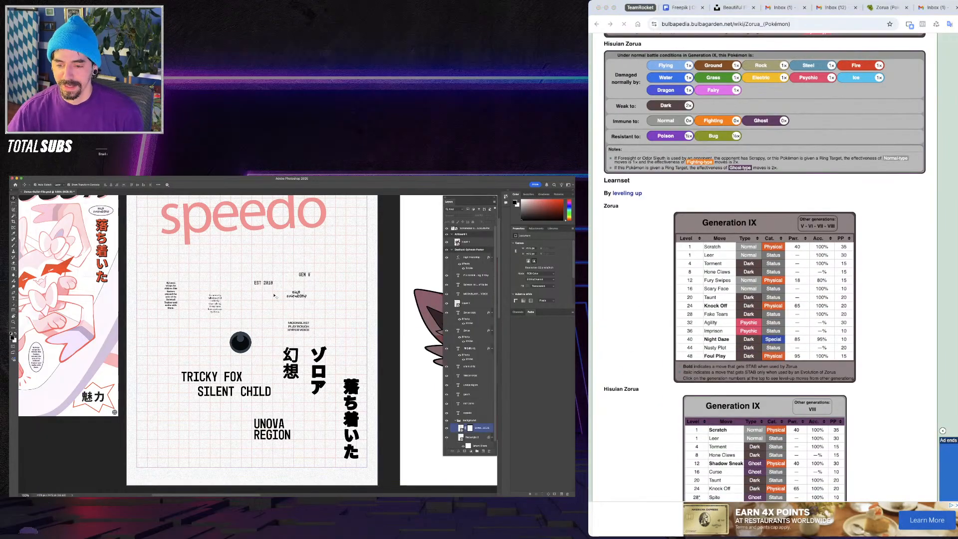
pyautogui.press('super+equal')
pyautogui.moveTo(281, 317); pyautogui.dragTo(206, 357)
pyautogui.click(258, 346)
pyautogui.click(274, 352)
pyautogui.press('y')
pyautogui.click(275, 352)
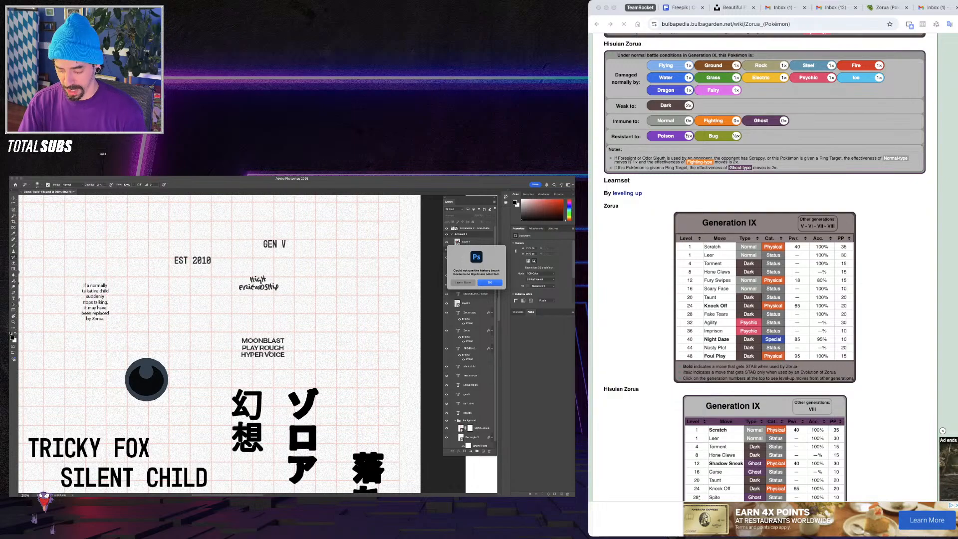
pyautogui.press('Return')
pyautogui.press('t')
pyautogui.click(242, 340)
pyautogui.moveTo(242, 341); pyautogui.dragTo(285, 341)
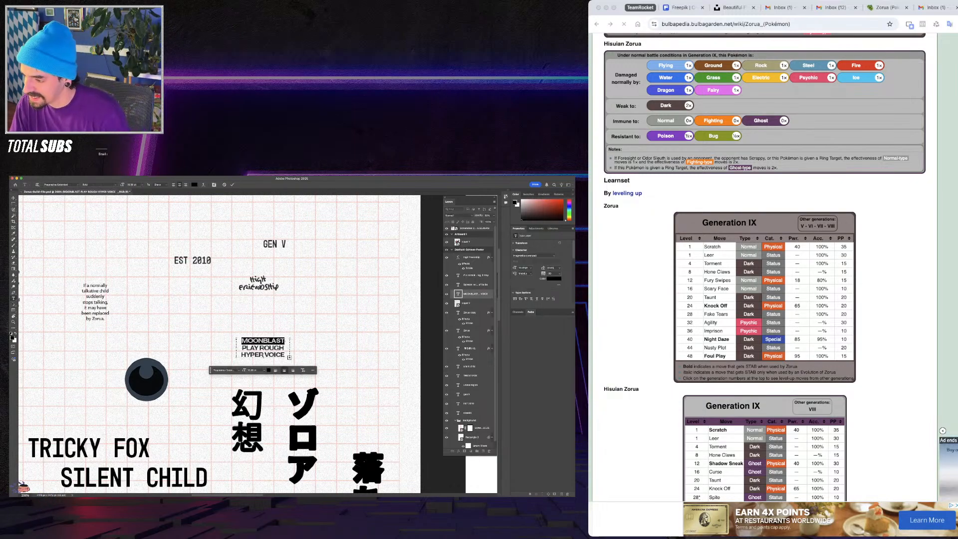
pyautogui.write('FOUL')
pyautogui.press('Escape')
pyautogui.press('v')
pyautogui.press('super+z')
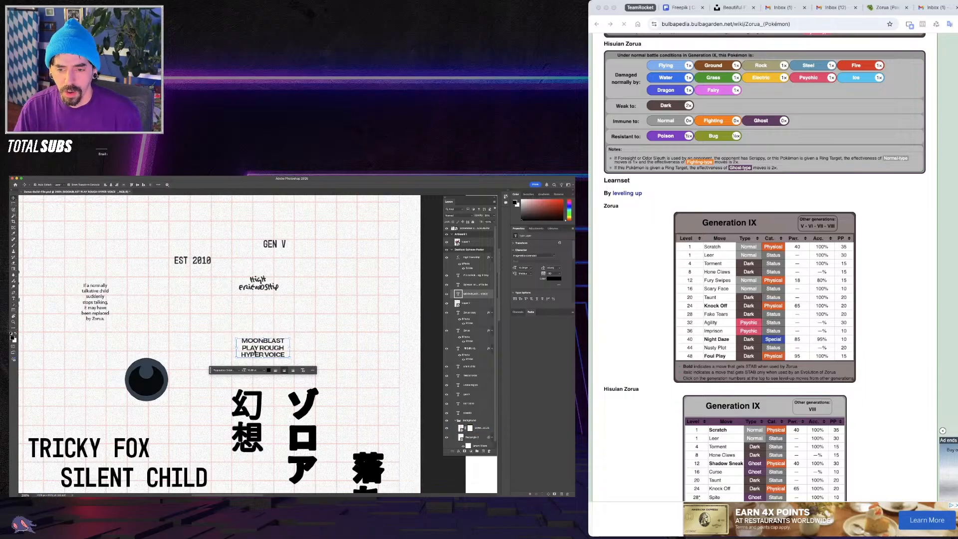
# Search the font list for prag with the move names text selected
pyautogui.click(215, 370)
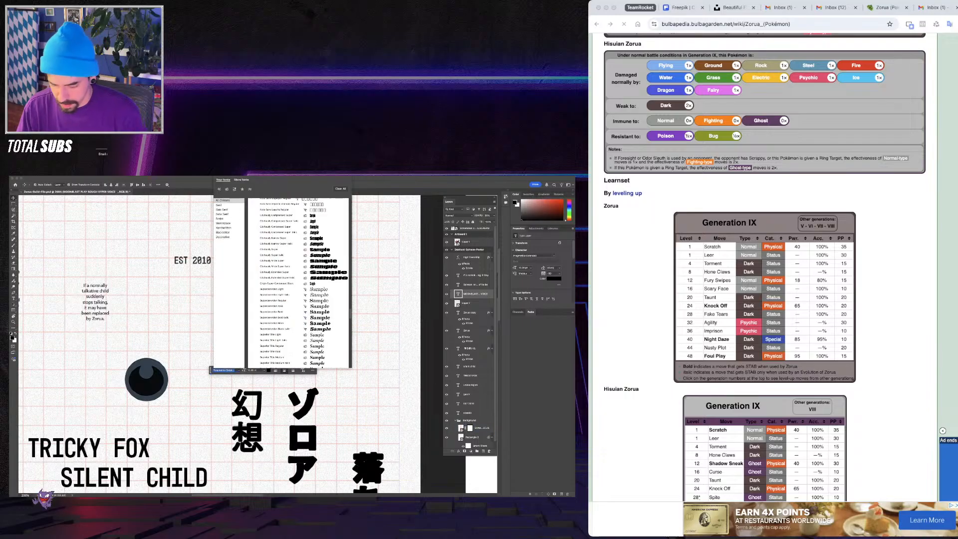
pyautogui.write('RAGM')
pyautogui.press('super+a')
pyautogui.write('prag')
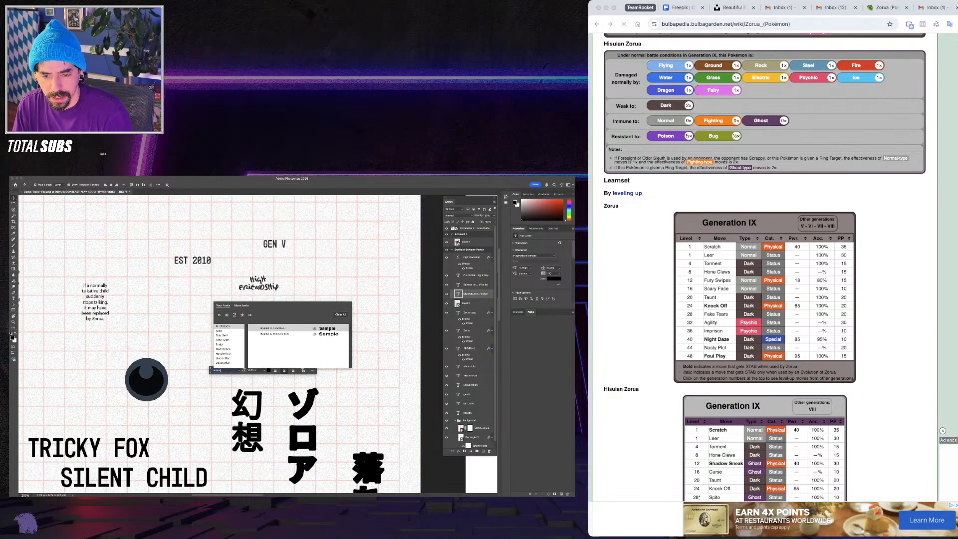
pyautogui.press('Return')
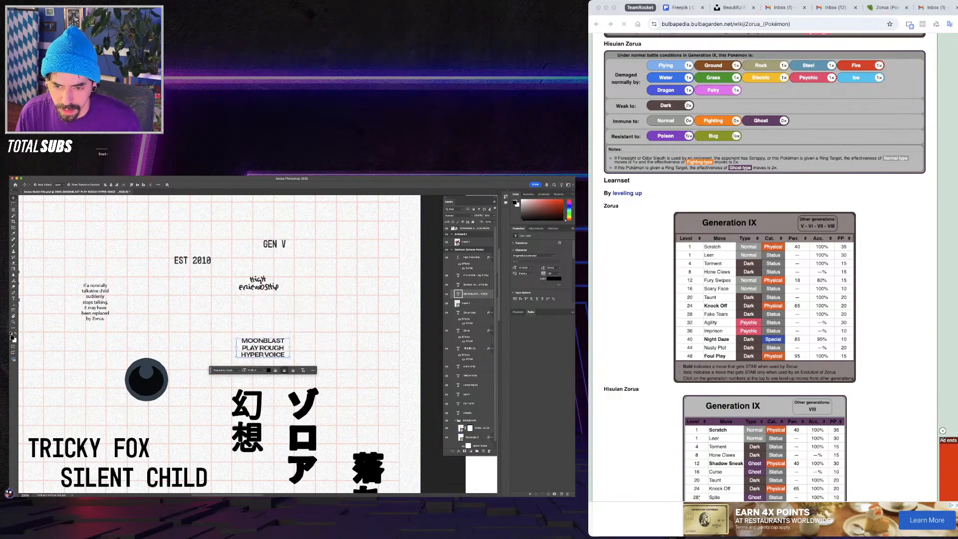
# Replace MOONBLAST with FOUL PLAY in the first line of the three-line move names text
pyautogui.doubleClick(244, 341)
pyautogui.write('foul p')
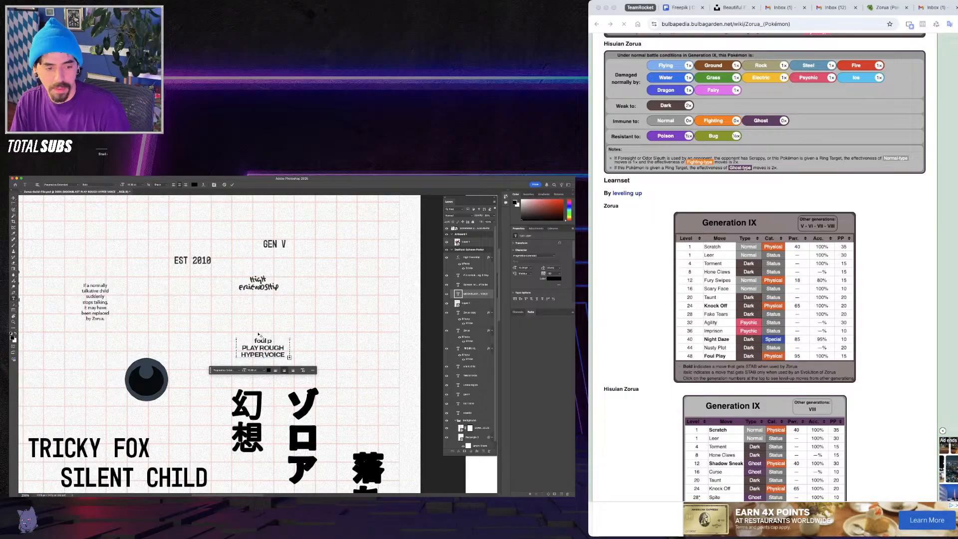
pyautogui.press('super+a')
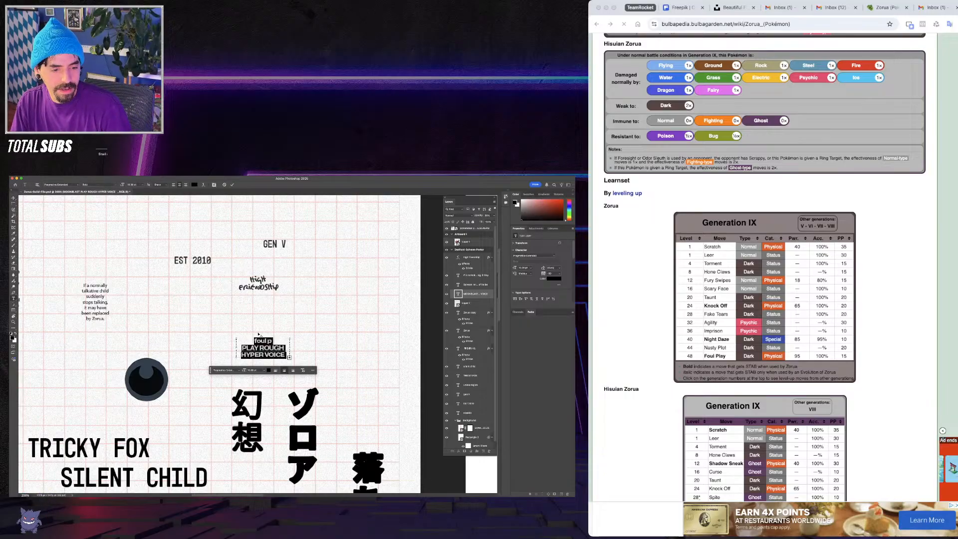
pyautogui.press('BackSpace')
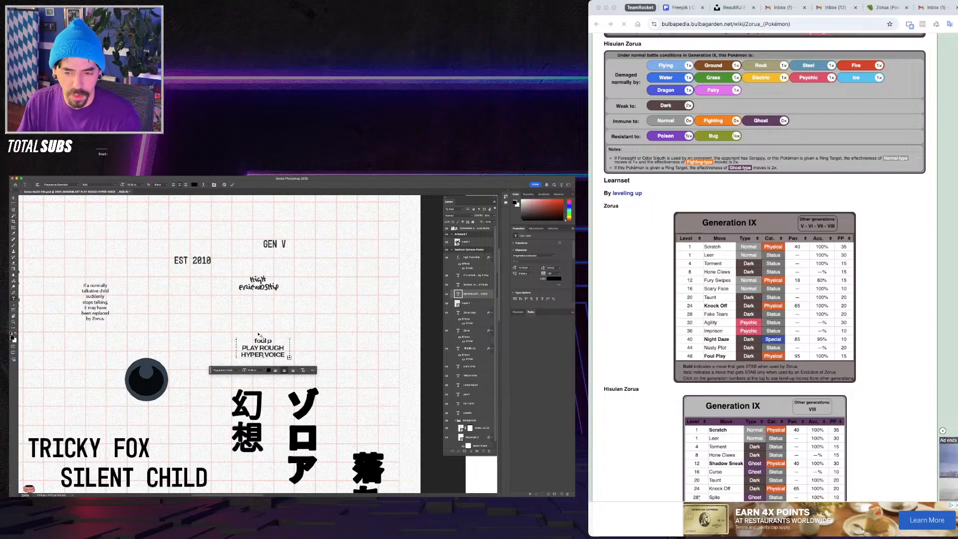
pyautogui.moveTo(272, 340); pyautogui.dragTo(257, 335)
pyautogui.press('BackSpace')
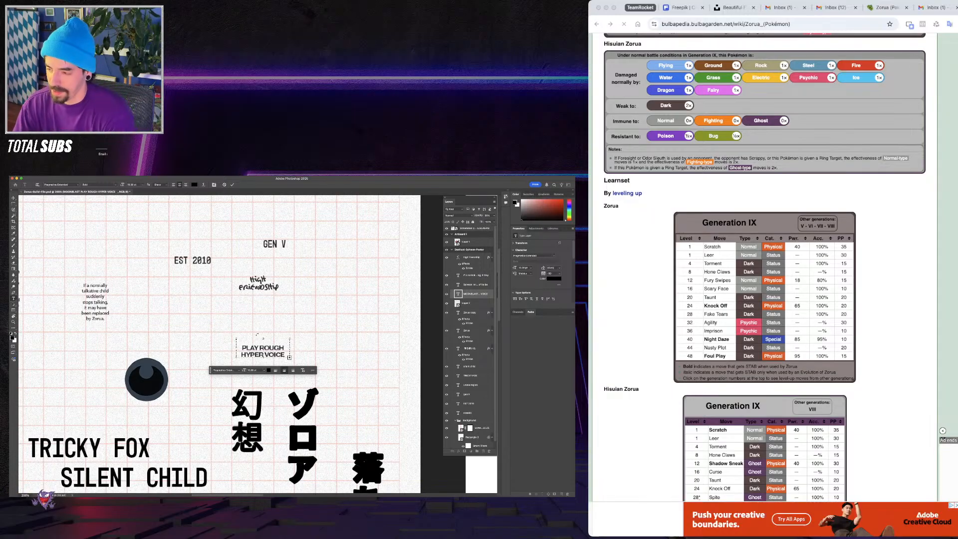
pyautogui.write('FOUL PLAY')
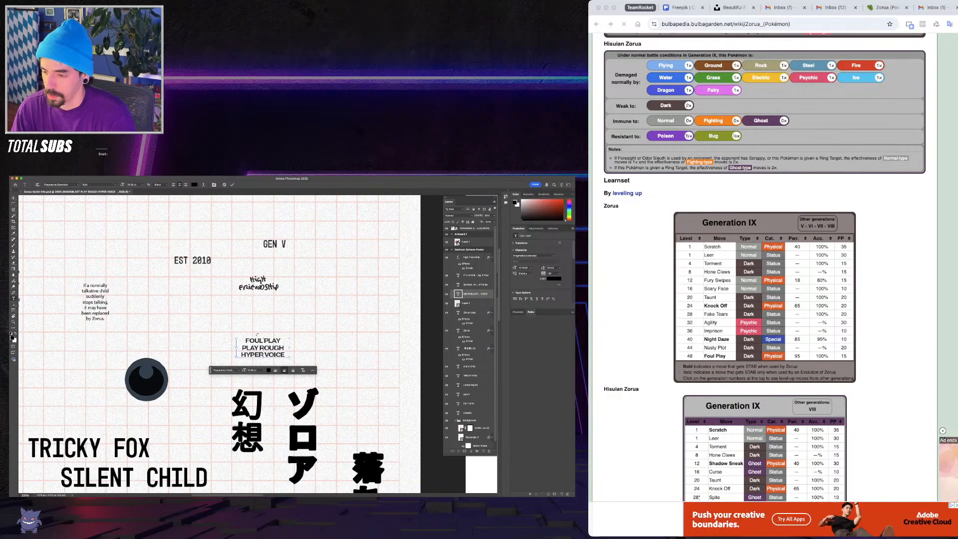
pyautogui.hotkey('ctrl', 'Return')
pyautogui.press('v')
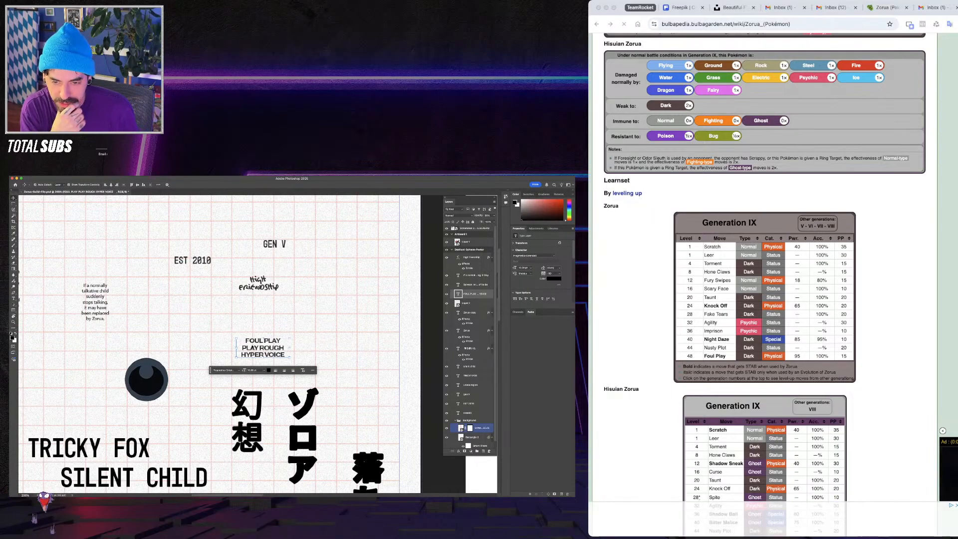
# Replace PLAY ROUGH with NIGHT DAZE in the second line of the move names text
pyautogui.doubleClick(245, 347)
pyautogui.moveTo(242, 348); pyautogui.dragTo(284, 348)
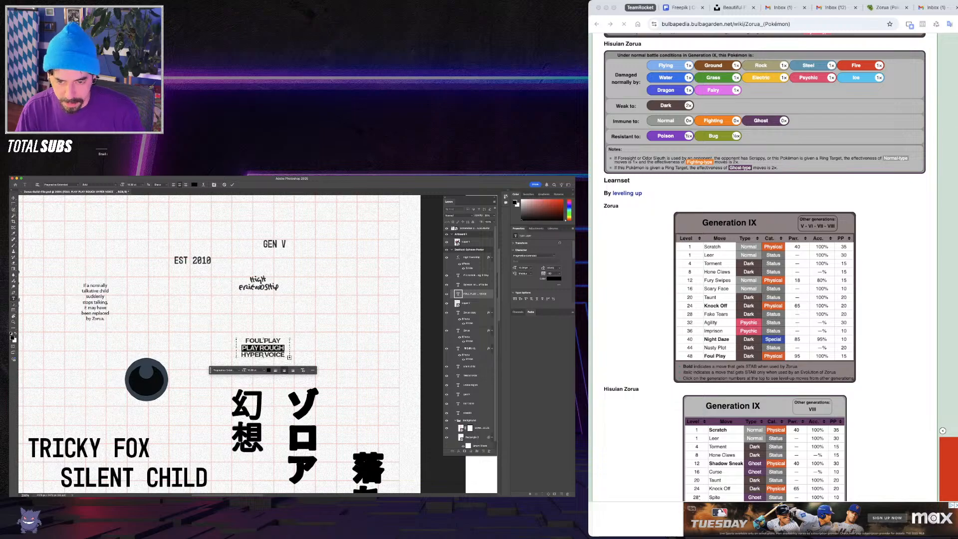
pyautogui.write('night')
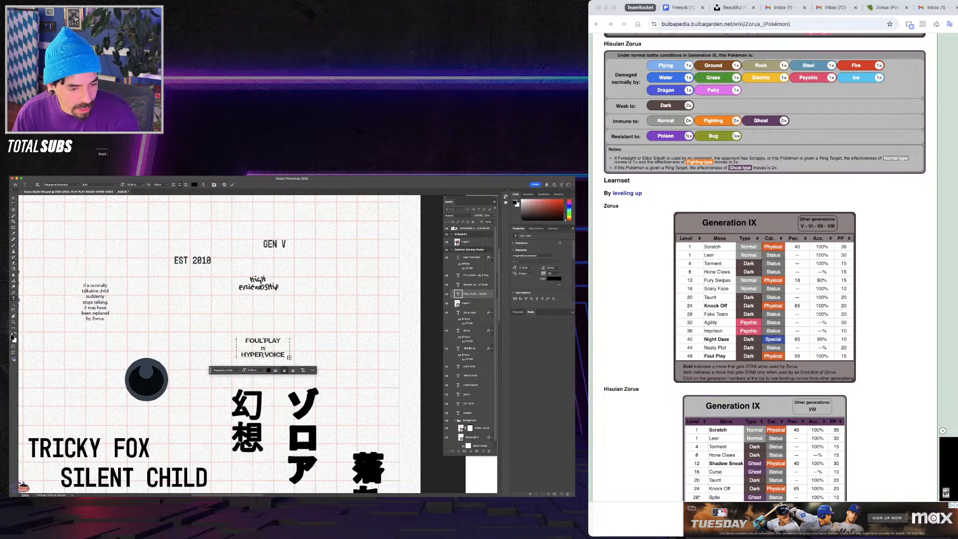
pyautogui.press('BackSpace')
pyautogui.press('BackSpace')
pyautogui.press('BackSpace')
pyautogui.write('night daze')
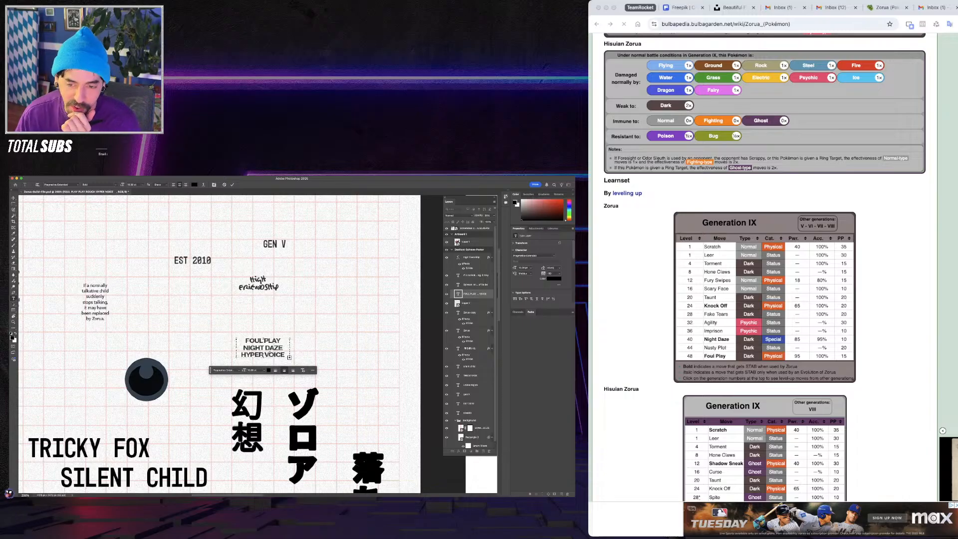
# Replace HYPER VOICE with NASTY PLOT in the third line of the move names text and commit the edit
pyautogui.tripleClick(269, 354)
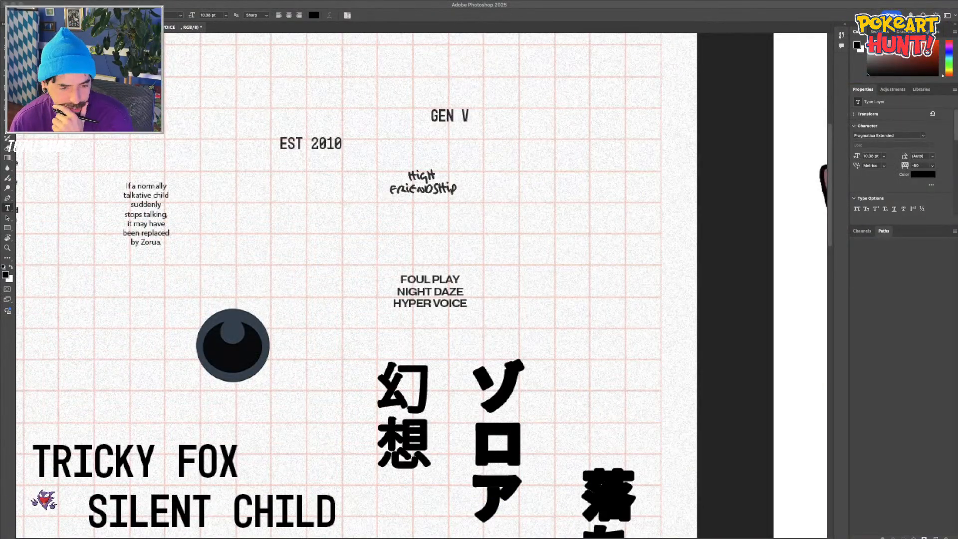
pyautogui.click(465, 298)
pyautogui.click(422, 304)
pyautogui.press('super+plus')
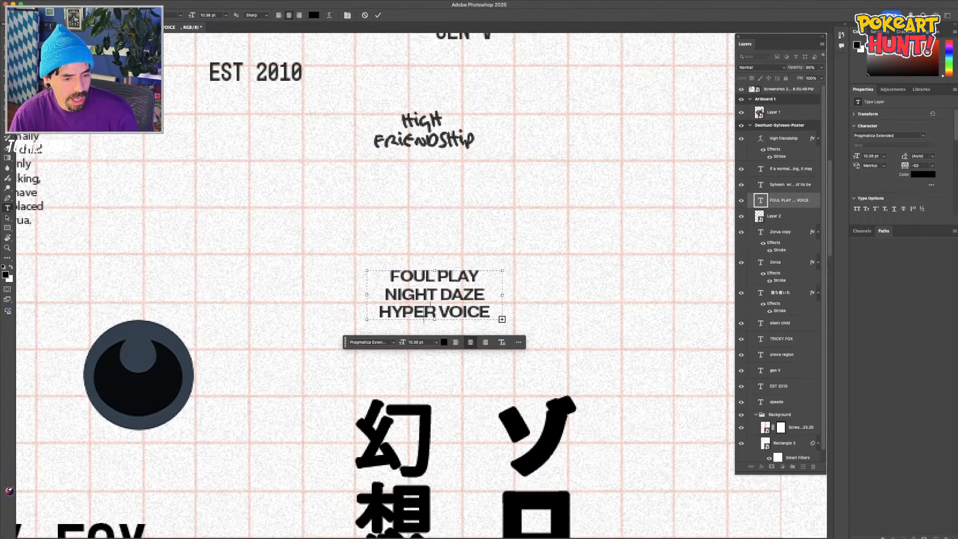
pyautogui.tripleClick(494, 317)
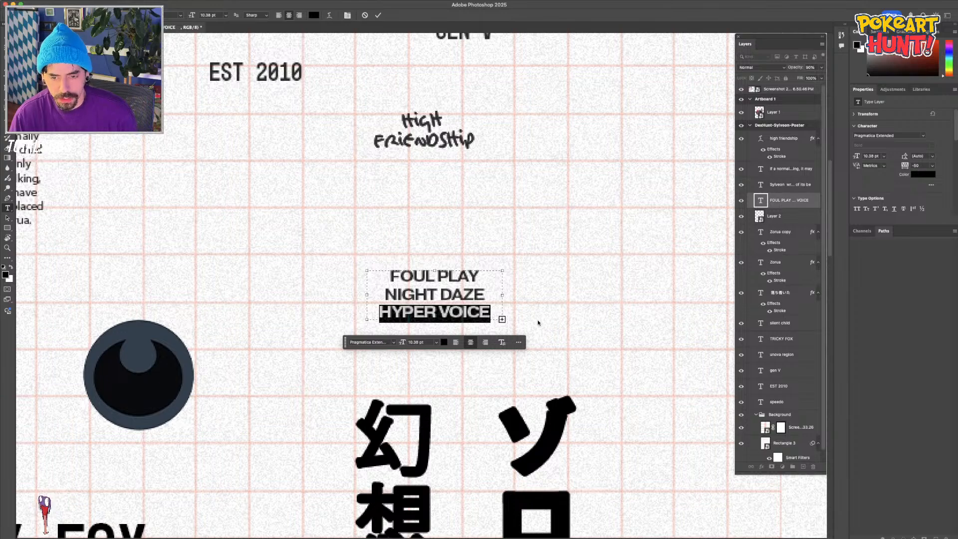
pyautogui.write('NASTG')
pyautogui.press('BackSpace')
pyautogui.write('Y P LOT')
pyautogui.press('super+Return')
pyautogui.press('super+minus')
pyautogui.press('super+minus')
pyautogui.press('super+minus')
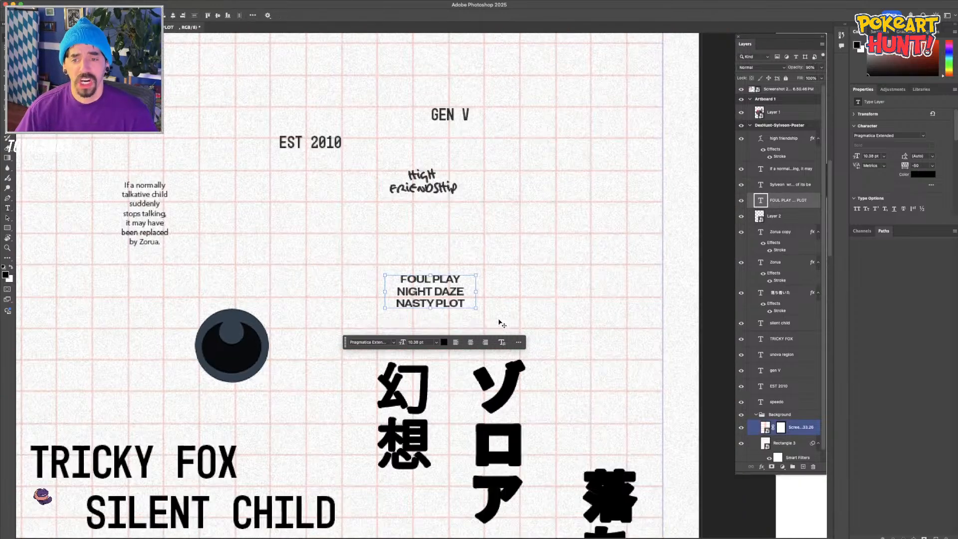
pyautogui.press('v')
pyautogui.press('F7')
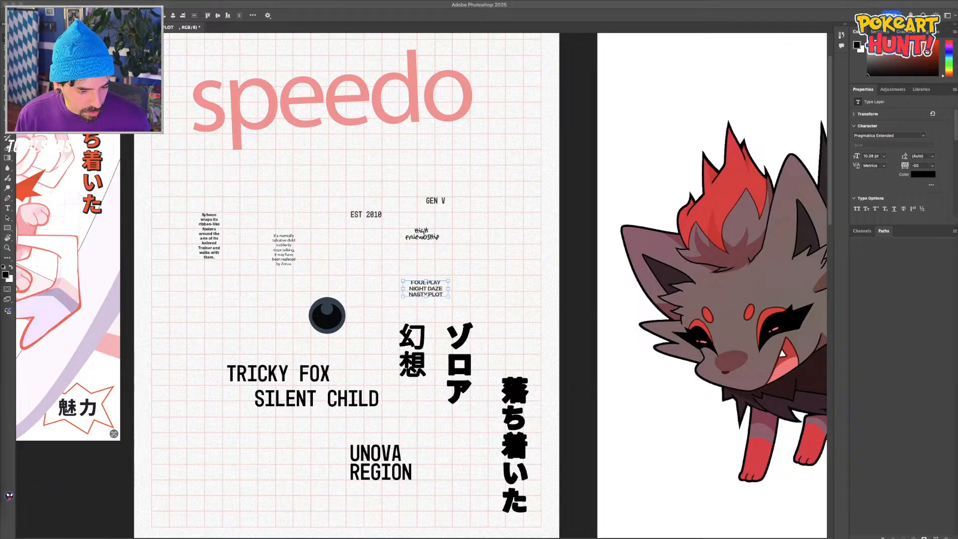
# Rename the layer of the vertical 幻想 text to ILLUSION
pyautogui.click(434, 437)
pyautogui.click(458, 389)
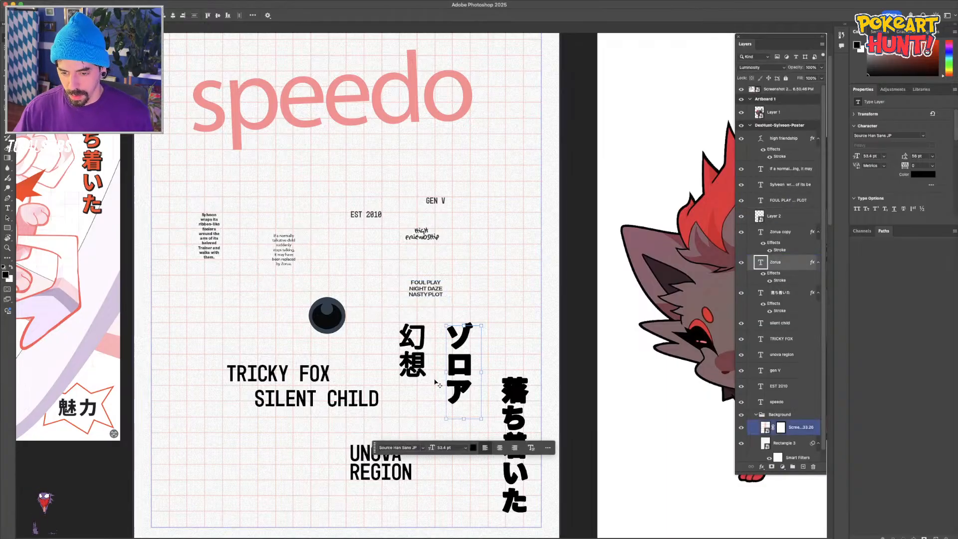
pyautogui.click(427, 375)
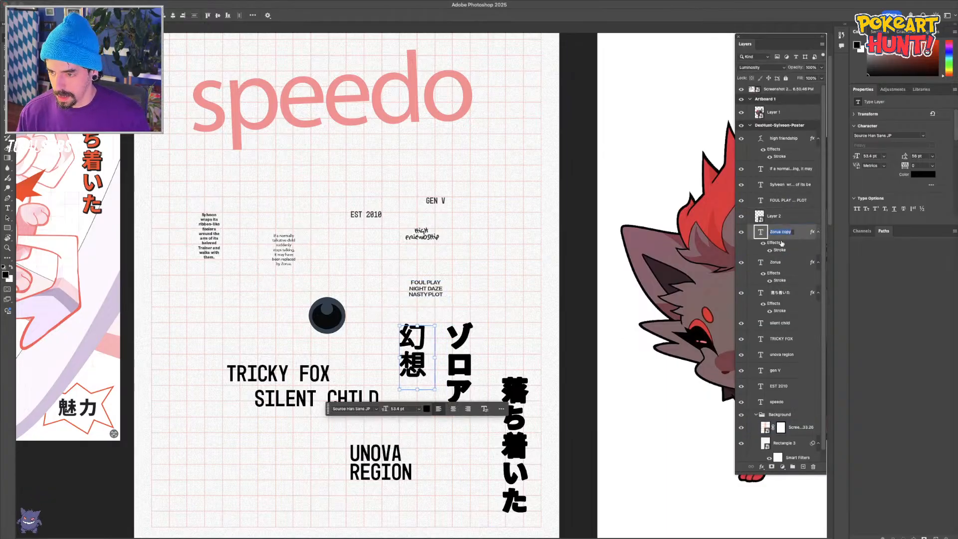
pyautogui.press('BackSpace')
pyautogui.write('ILLUSION')
pyautogui.press('Return')
# Duplicate the ILLUSION text, place the copy near the poster's left edge, and change it to 幻覚を見せちゃう
pyautogui.hotkey('ctrl', 'j')
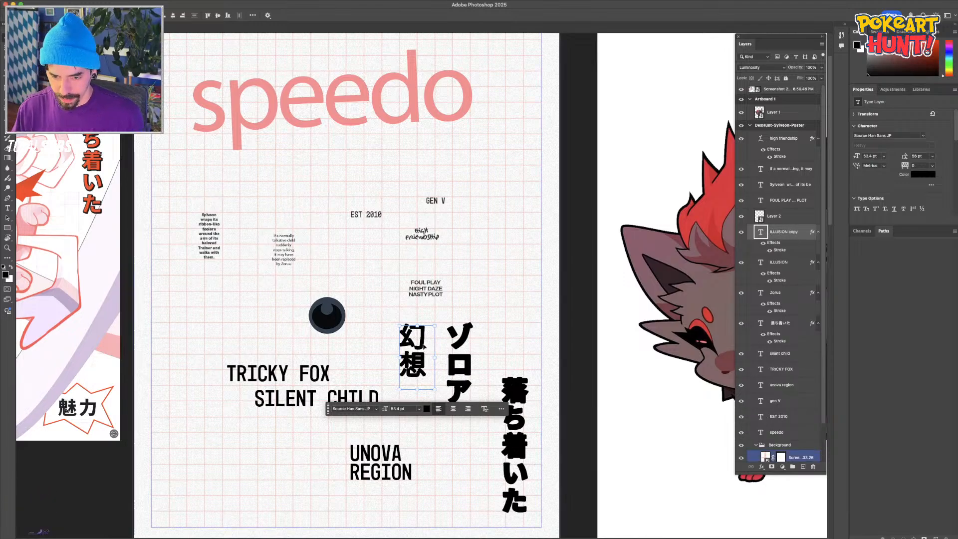
pyautogui.moveTo(428, 349); pyautogui.dragTo(204, 349)
pyautogui.doubleClick(210, 371)
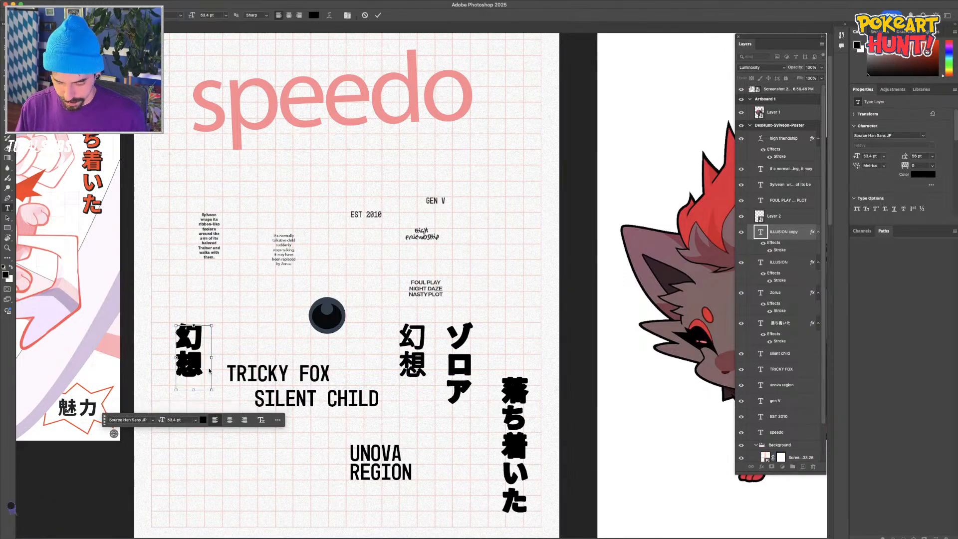
pyautogui.write('幻覚を見せち')
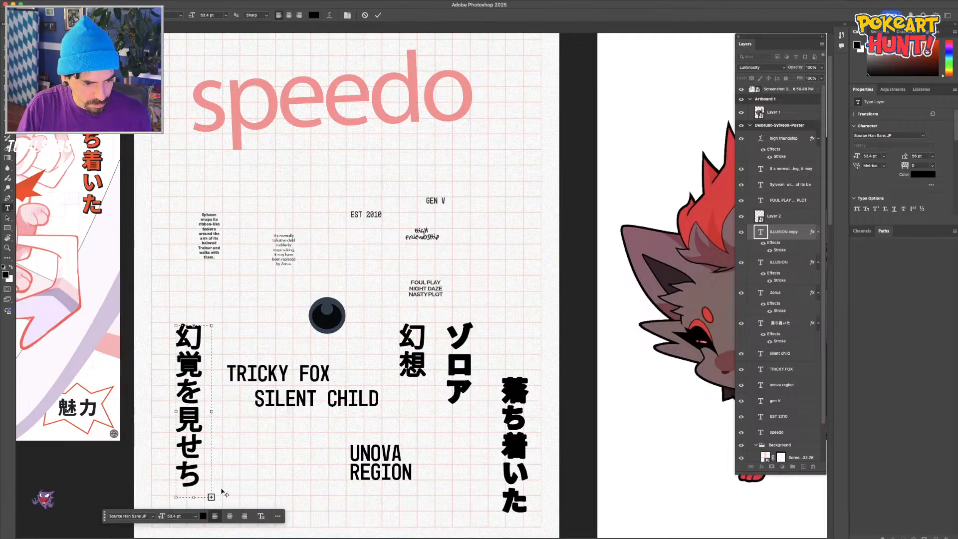
pyautogui.press('super+Return')
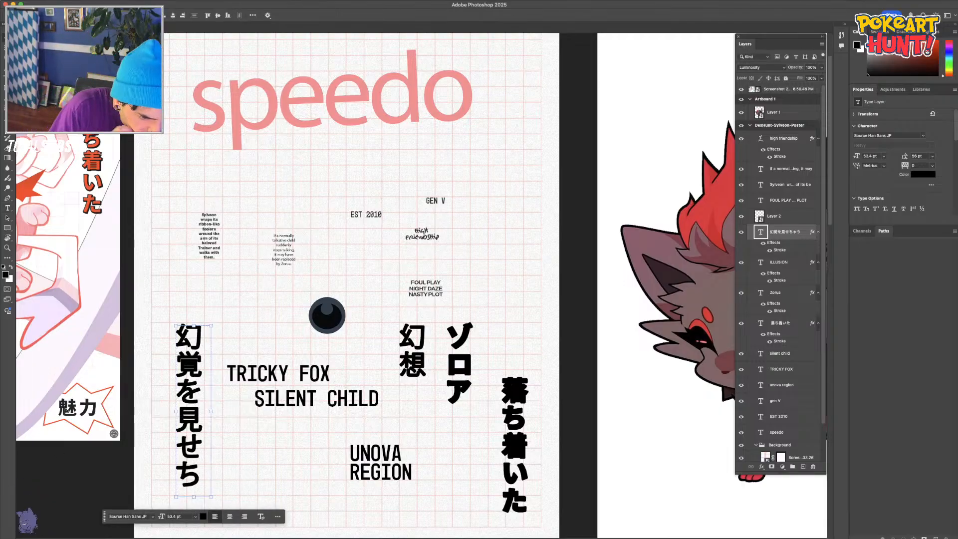
pyautogui.click(228, 380)
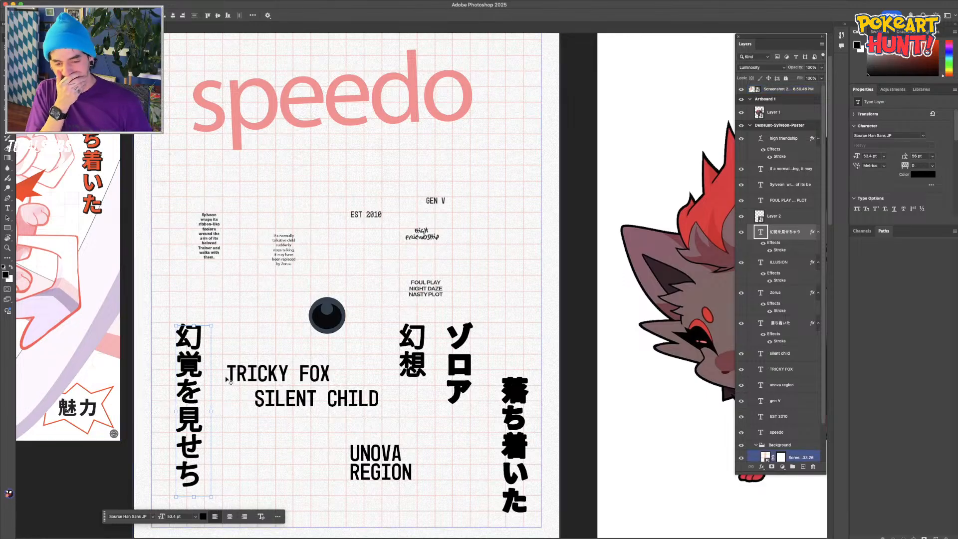
# Lengthen the 幻覚を見せちゃう text box to fit every character and move the text up and left along the poster's edge
pyautogui.moveTo(198, 412); pyautogui.dragTo(192, 383)
pyautogui.doubleClick(174, 442)
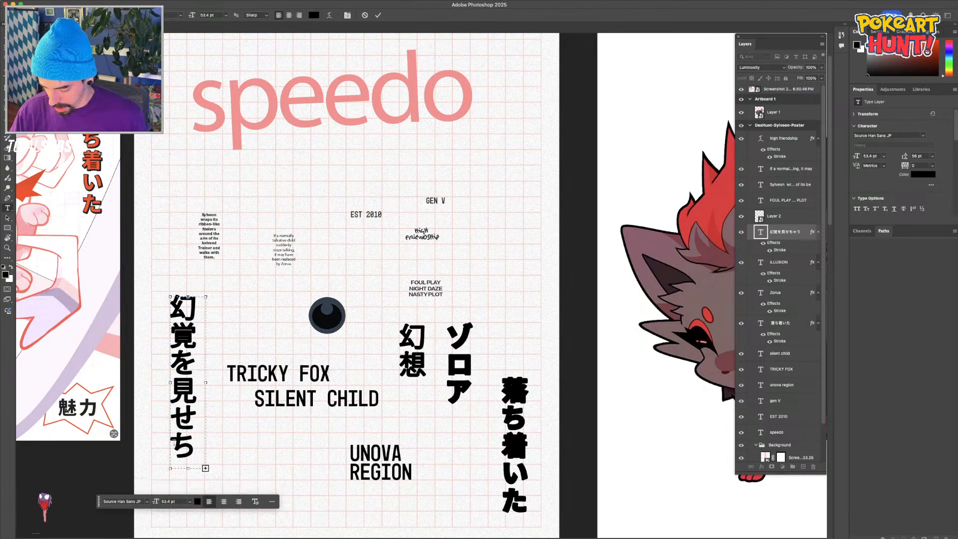
pyautogui.moveTo(188, 467); pyautogui.dragTo(187, 489)
pyautogui.press('super+Return')
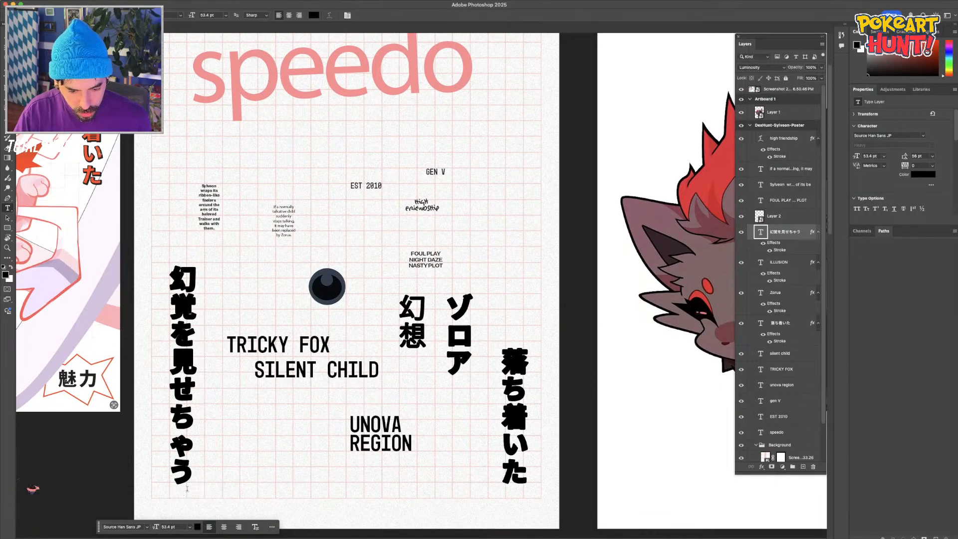
pyautogui.press('v')
pyautogui.moveTo(188, 361); pyautogui.dragTo(178, 339)
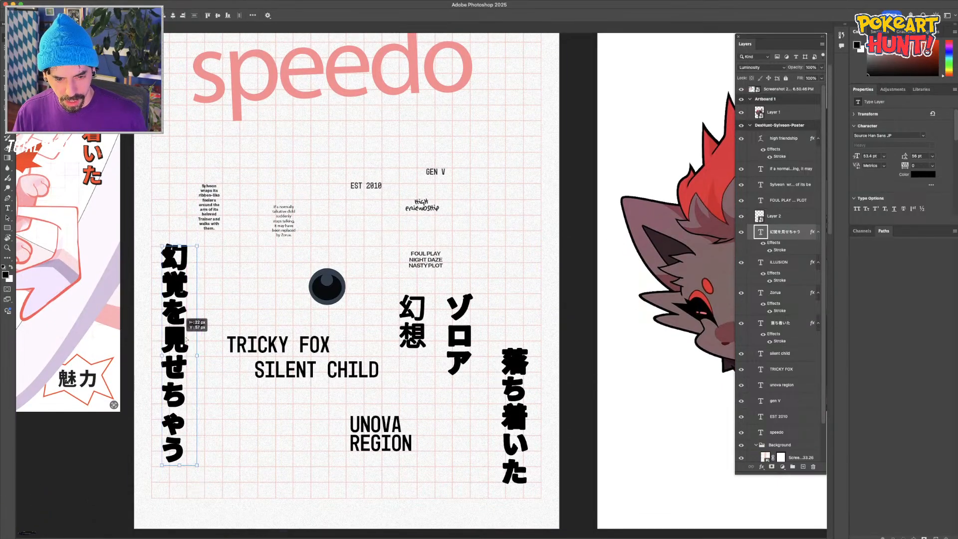
pyautogui.press('F7')
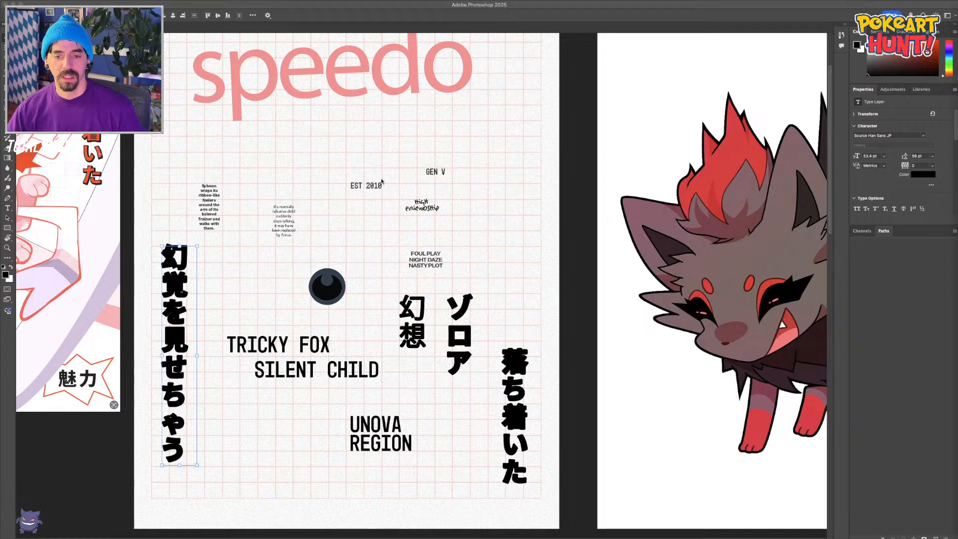
pyautogui.press('F7')
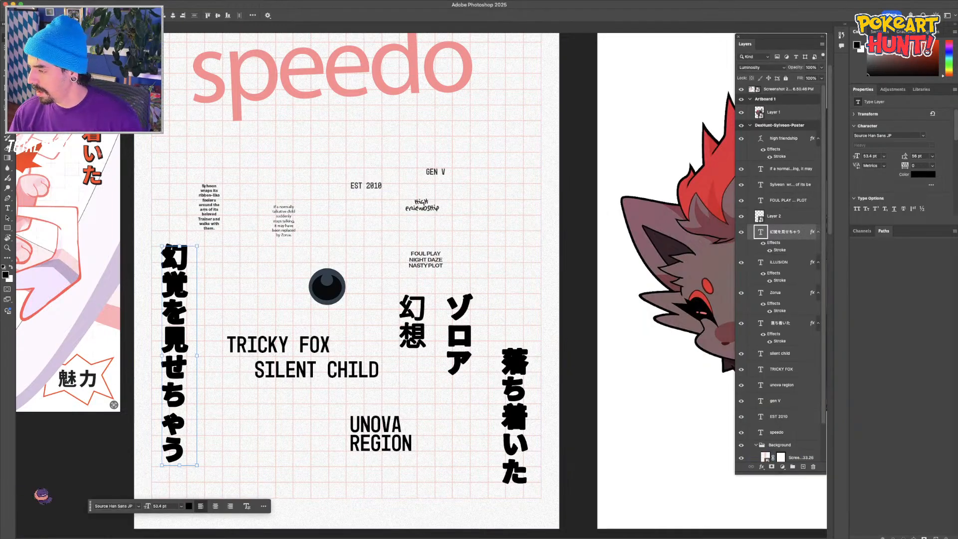
pyautogui.press('F7')
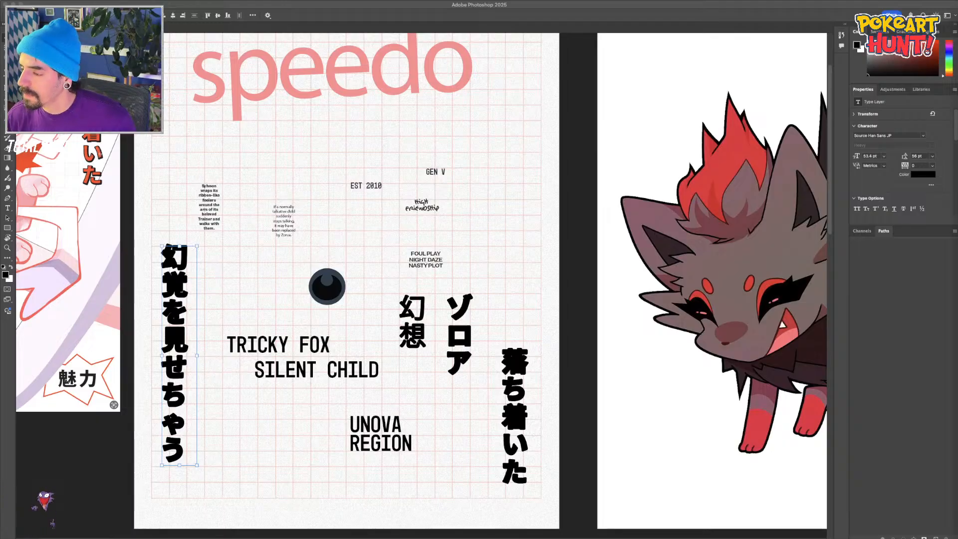
pyautogui.press('F7')
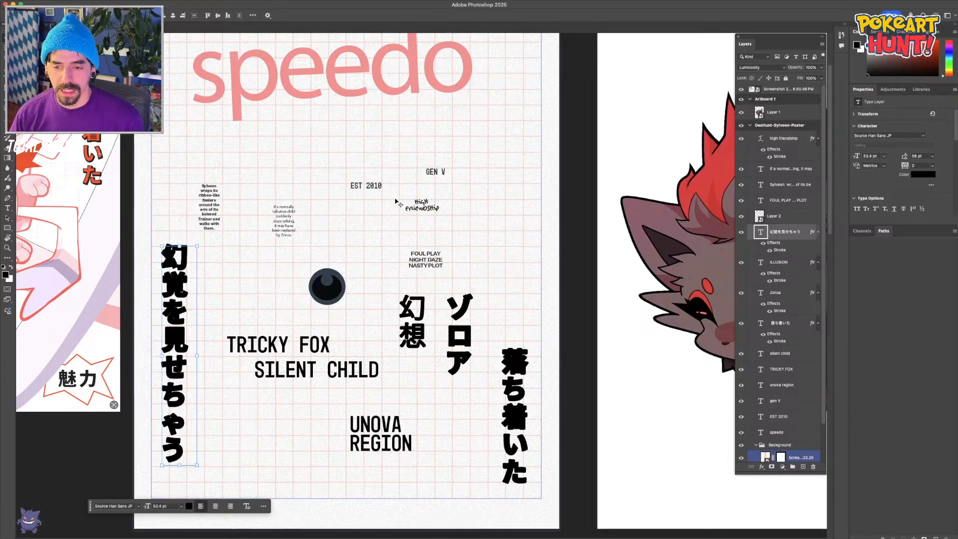
# Duplicate the EST 2010 text, place the copy below and to its left, and change it to NORMAL
pyautogui.moveTo(364, 191); pyautogui.dragTo(342, 223)
pyautogui.doubleClick(342, 222)
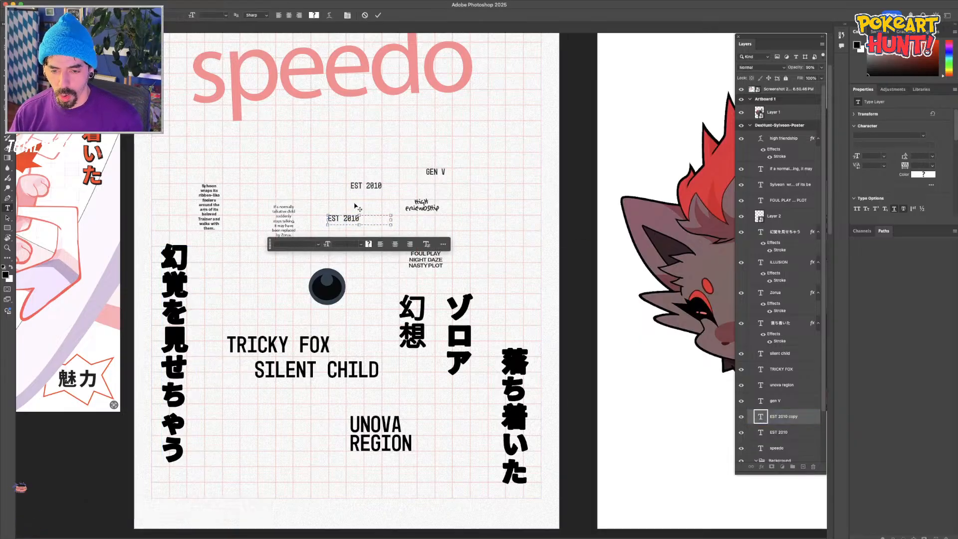
pyautogui.press('super+a')
pyautogui.press('Escape')
pyautogui.press('super+plus')
pyautogui.press('super+plus')
pyautogui.moveTo(327, 203); pyautogui.dragTo(427, 282)
pyautogui.doubleClick(368, 229)
pyautogui.press('super+a')
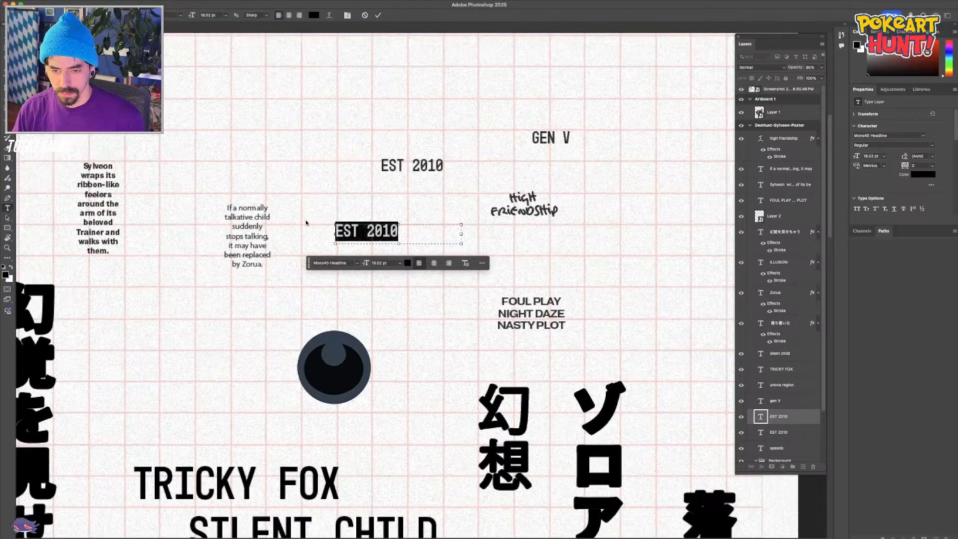
pyautogui.write('NORMAL')
pyautogui.press('super+Return')
pyautogui.press('v')
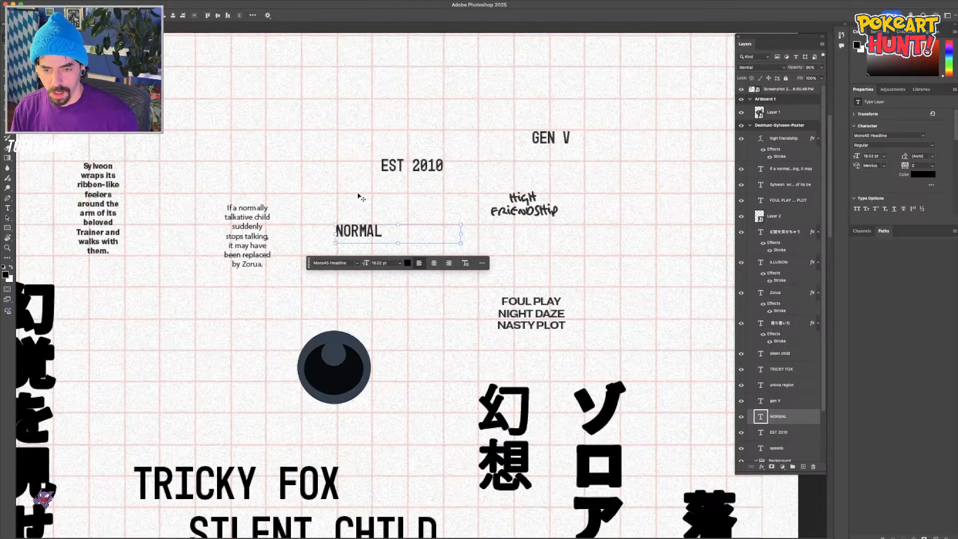
# Extend the NORMAL text to read NORMAL | DARK
pyautogui.moveTo(365, 236); pyautogui.dragTo(288, 261)
pyautogui.doubleClick(361, 268)
pyautogui.press('super+z')
pyautogui.doubleClick(363, 222)
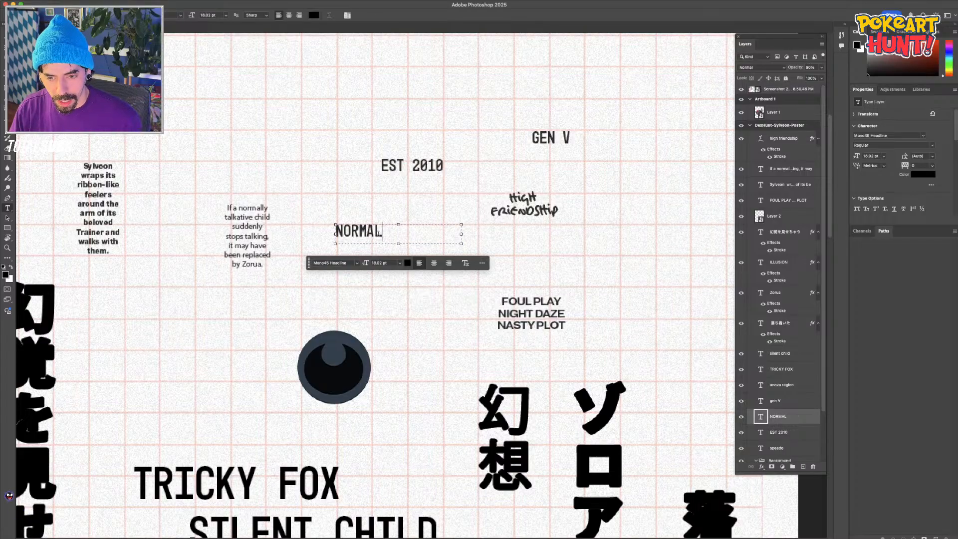
pyautogui.write(') DARK')
pyautogui.press('BackSpace')
pyautogui.press('BackSpace')
pyautogui.press('BackSpace')
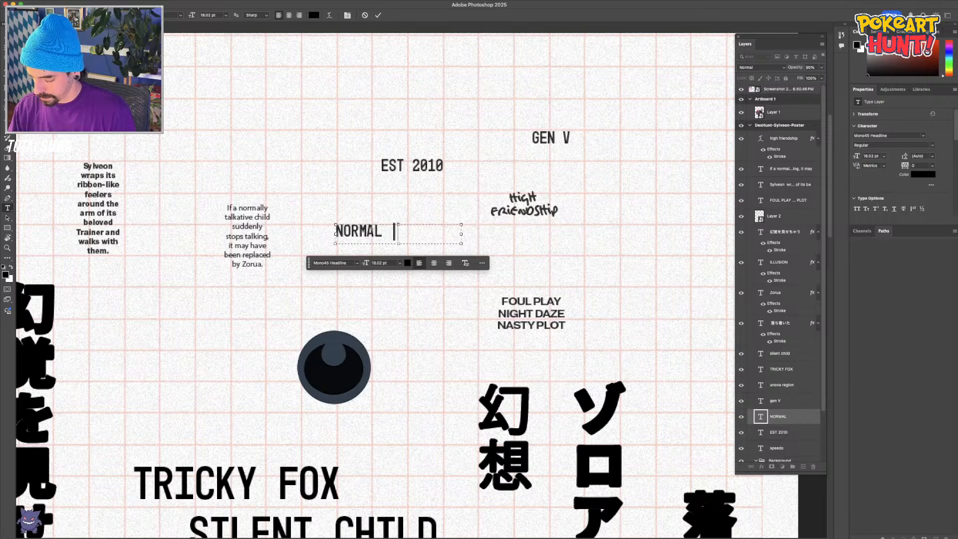
pyautogui.write('DARK')
pyautogui.press('super+Return')
pyautogui.press('v')
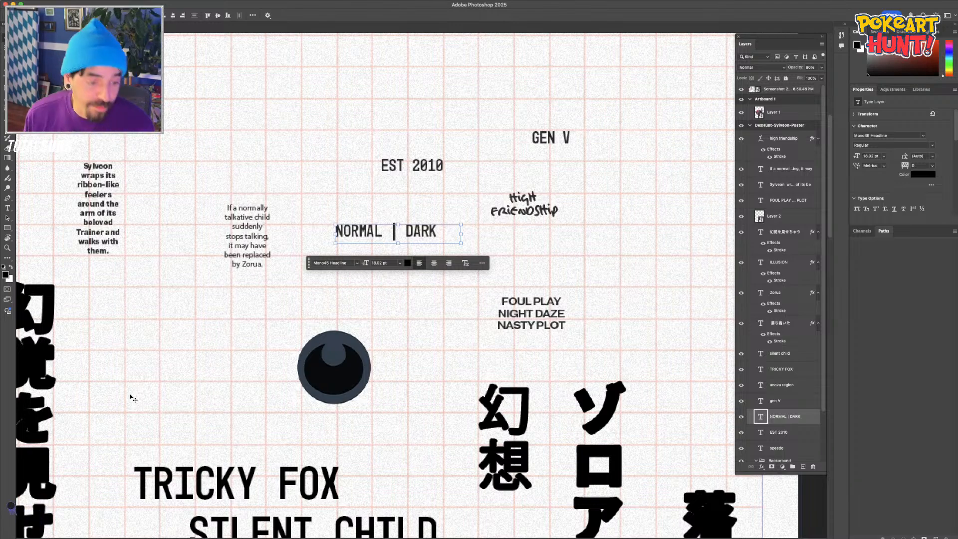
pyautogui.press('t')
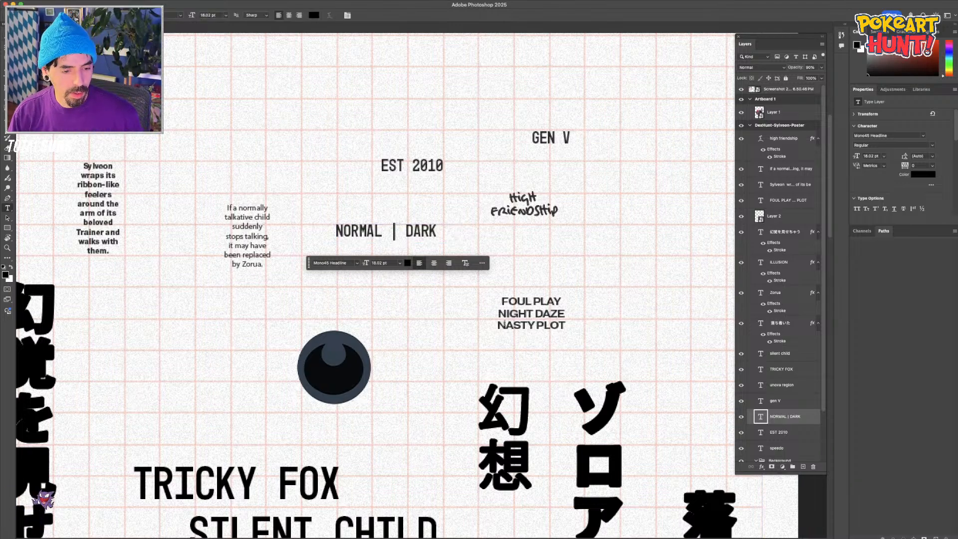
# Replace NASTY PLOT with KNOCK OFF in the three-line move names text
pyautogui.click(502, 323)
pyautogui.moveTo(499, 325); pyautogui.dragTo(614, 341)
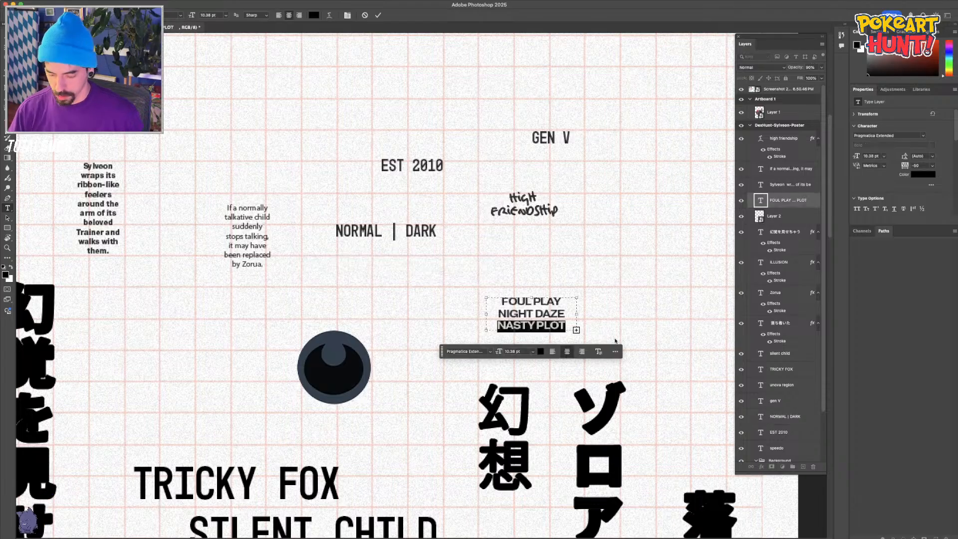
pyautogui.write('knm')
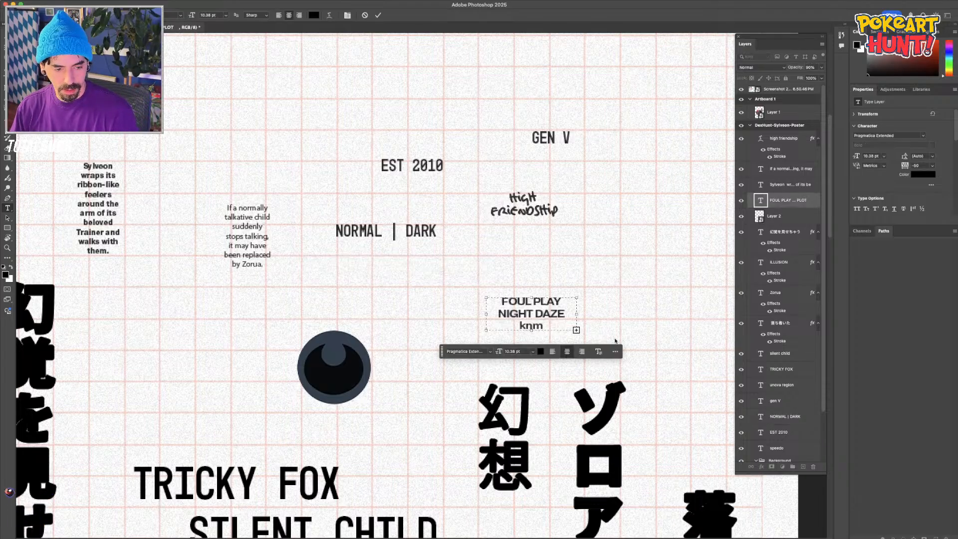
pyautogui.press('BackSpace')
pyautogui.write('OCK OFF')
pyautogui.press('super+Return')
pyautogui.press('v')
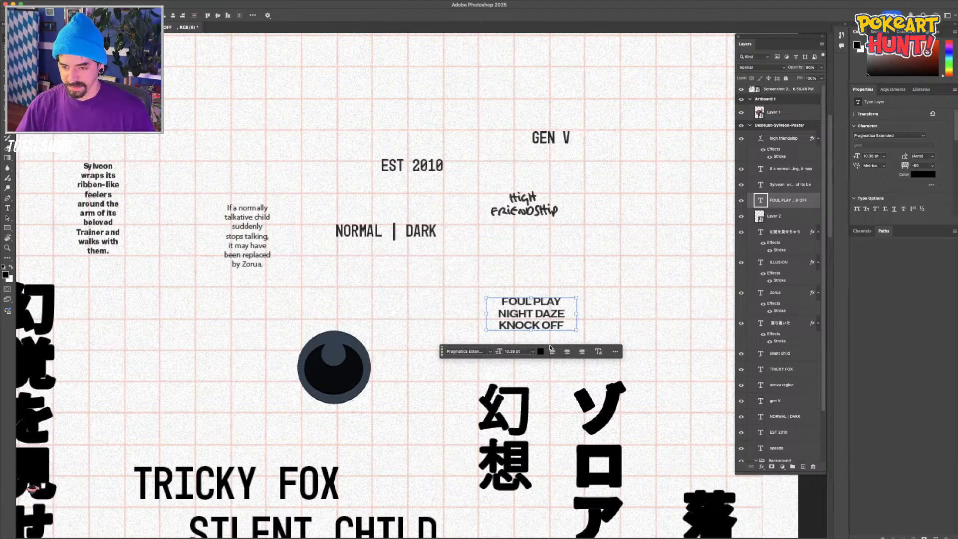
# Duplicate the EST 2010 text, place the copy just above it, and change it to #570
pyautogui.moveTo(272, 286); pyautogui.dragTo(316, 270)
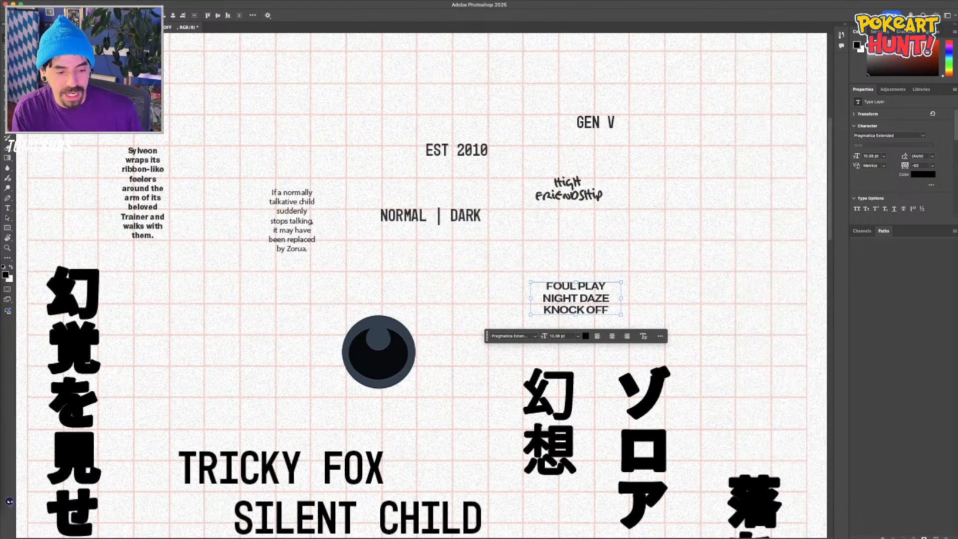
pyautogui.click(469, 154)
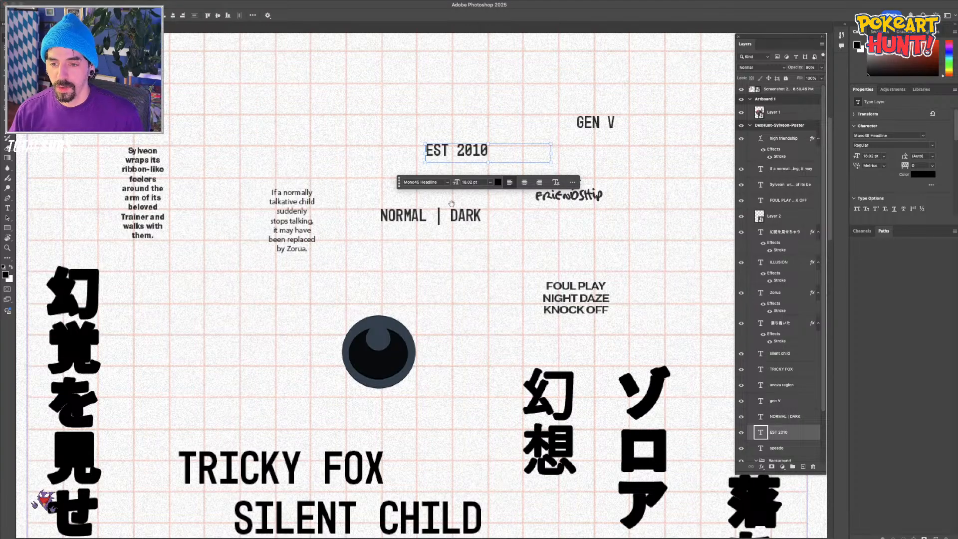
pyautogui.moveTo(473, 153); pyautogui.dragTo(457, 114)
pyautogui.doubleClick(457, 113)
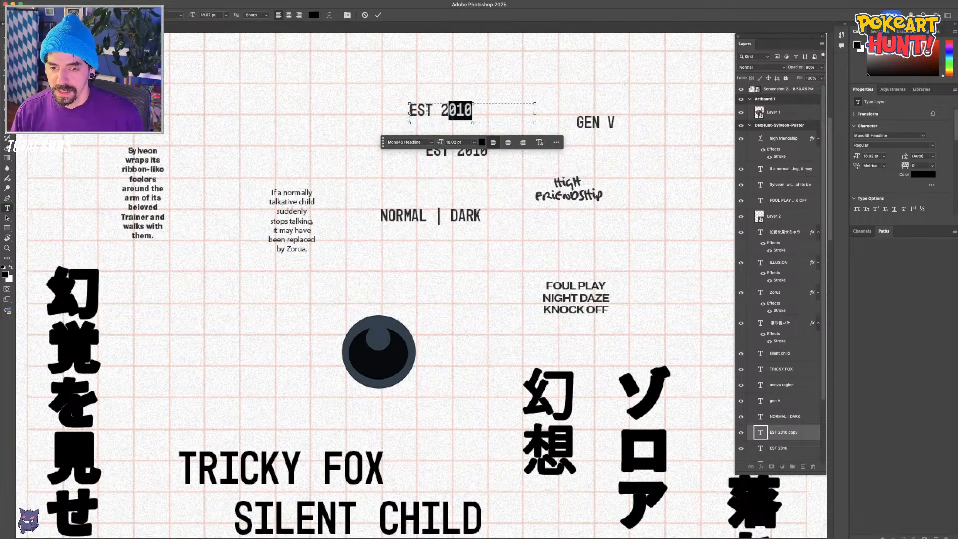
pyautogui.write('#570')
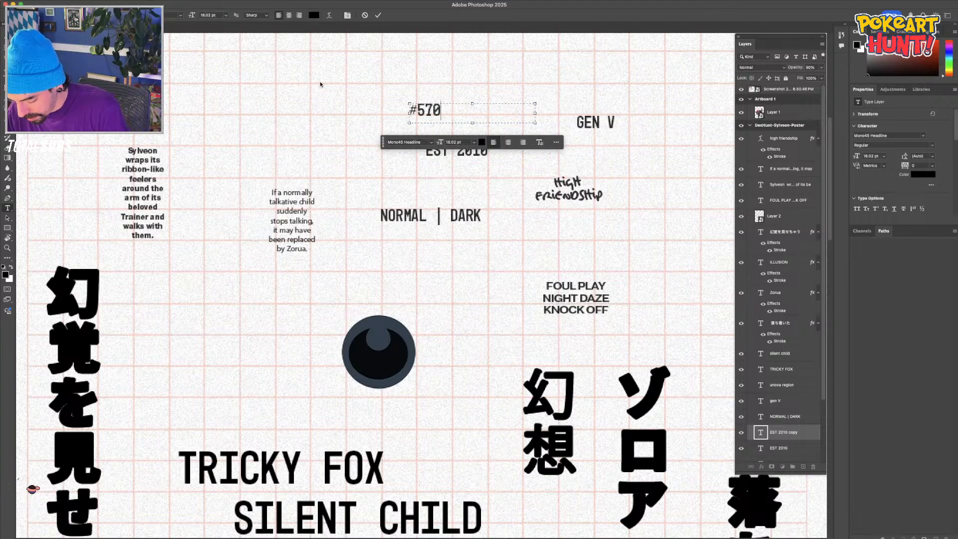
pyautogui.press('super+Return')
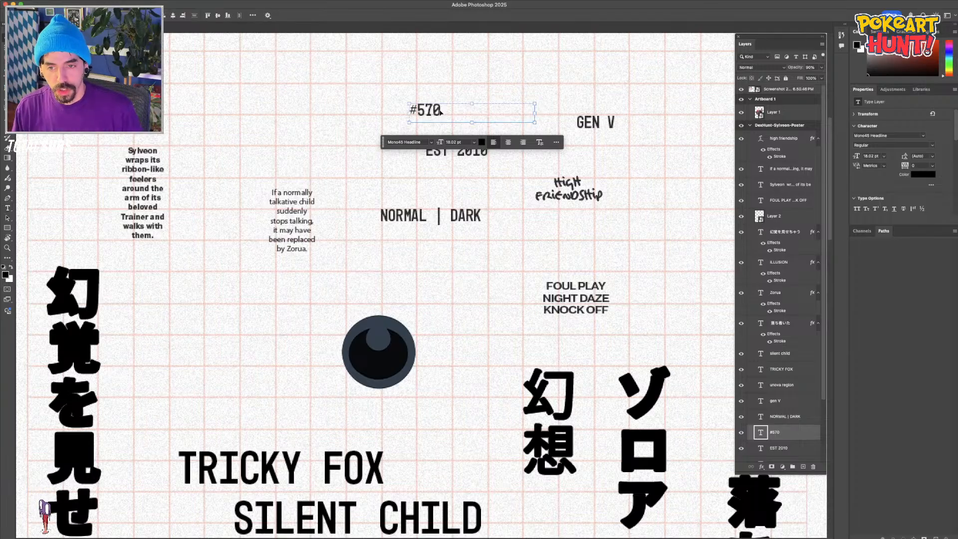
# Narrow the #570 text box to fit closely around its characters
pyautogui.press('t')
pyautogui.press('Return')
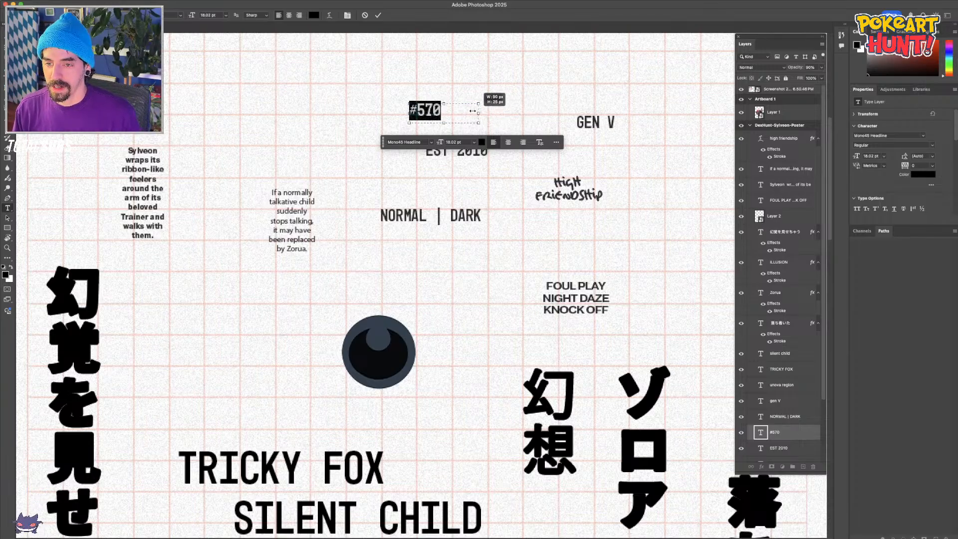
pyautogui.press('super+Return')
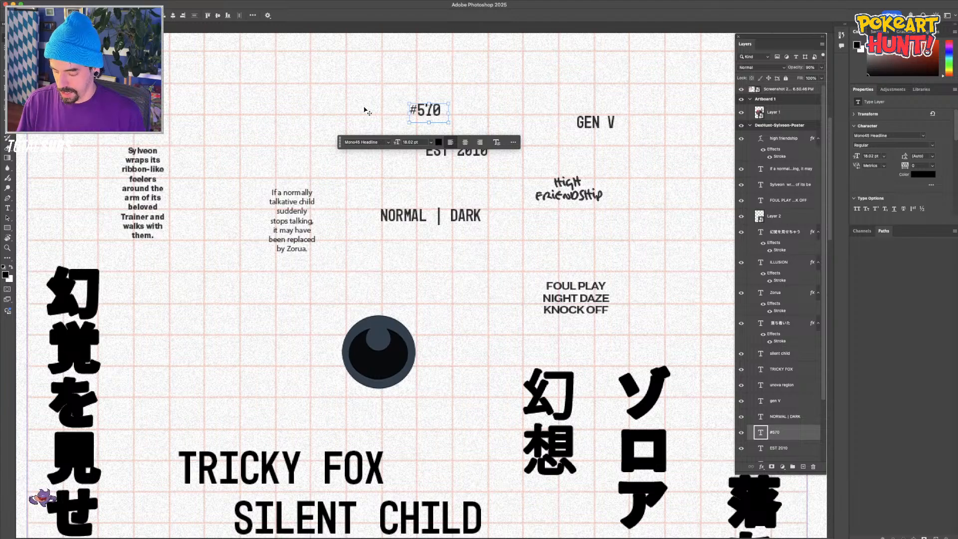
pyautogui.press('super+minus')
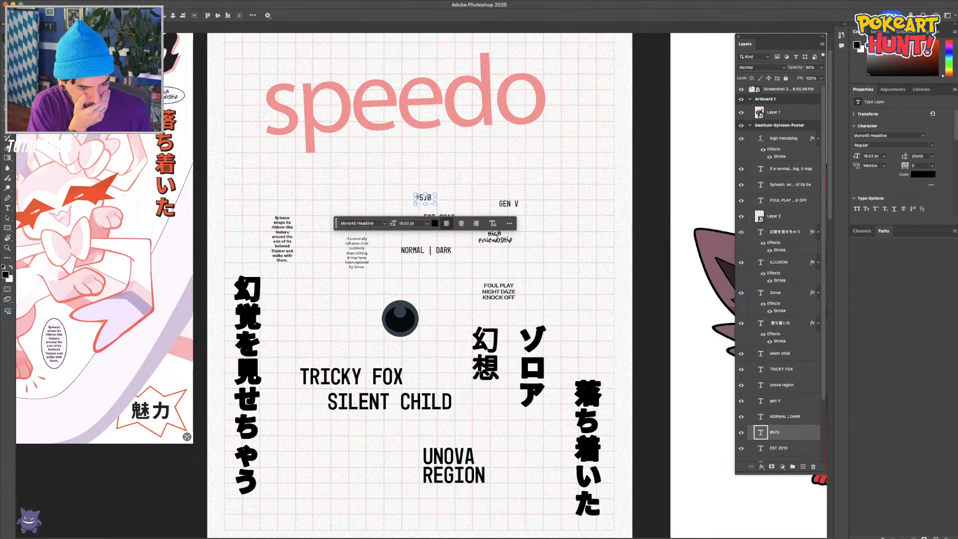
pyautogui.press('super+Tab')
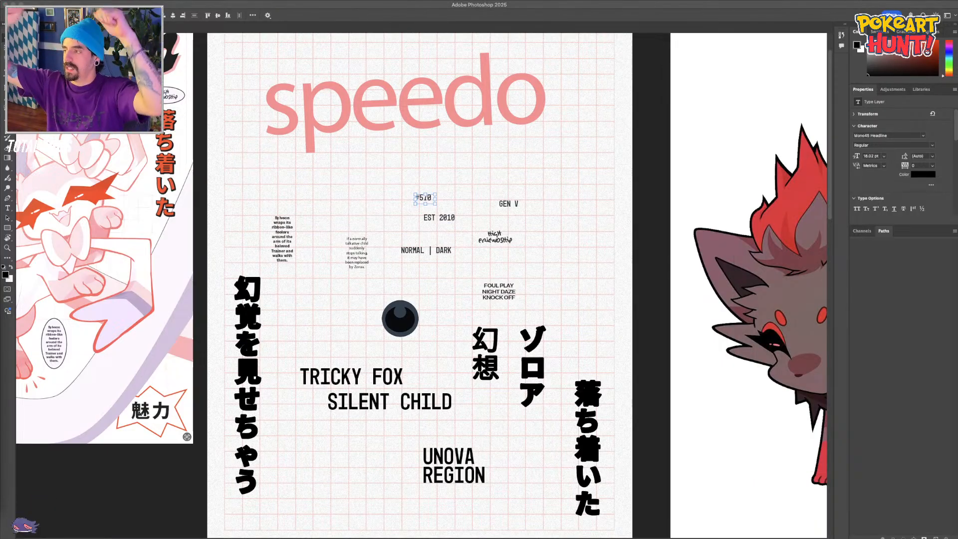
pyautogui.click(542, 332)
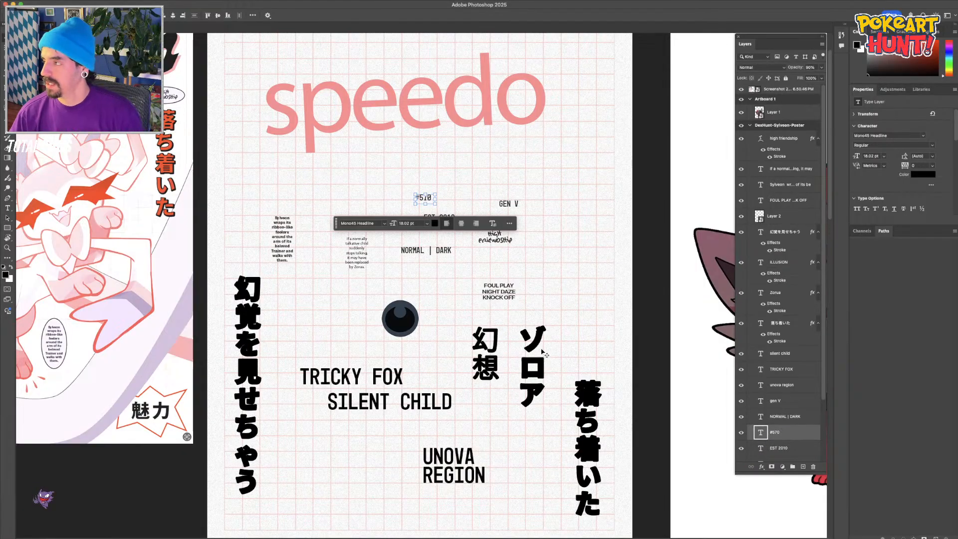
# Collapse the docked panels and move the floating Layers panel aside to free space around both artboards
pyautogui.press('super+minus')
pyautogui.moveTo(300, 442); pyautogui.dragTo(339, 436)
pyautogui.moveTo(584, 318); pyautogui.dragTo(423, 333)
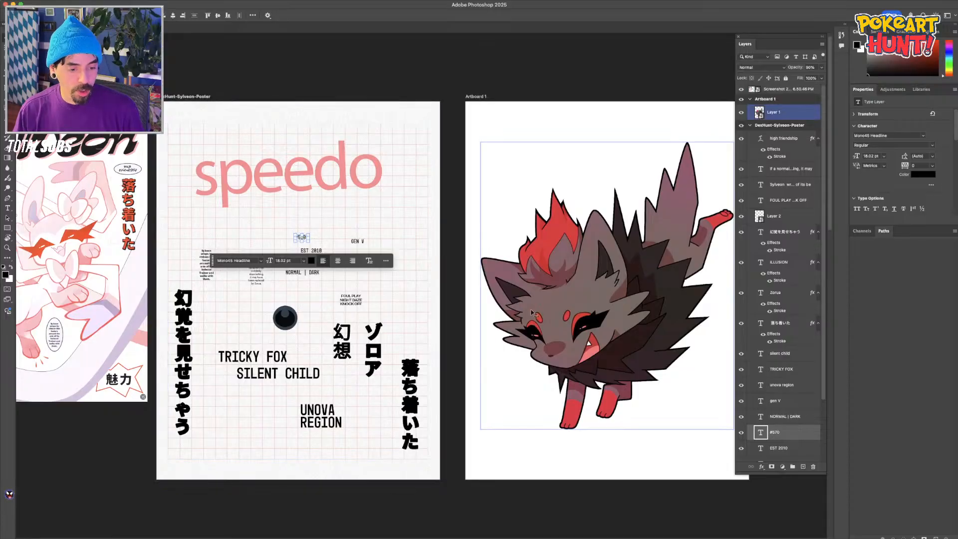
pyautogui.moveTo(314, 307); pyautogui.dragTo(316, 318)
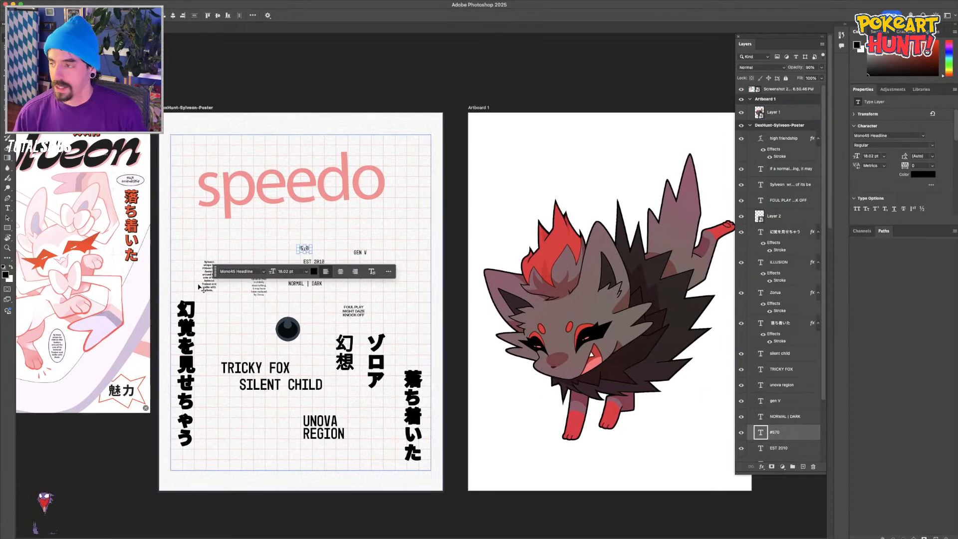
pyautogui.click(949, 25)
pyautogui.moveTo(752, 43); pyautogui.dragTo(812, 47)
pyautogui.click(149, 513)
pyautogui.click(131, 394)
pyautogui.moveTo(331, 321); pyautogui.dragTo(250, 317)
# Replace the large pink speedo title text with Zorua
pyautogui.doubleClick(255, 173)
pyautogui.doubleClick(255, 173)
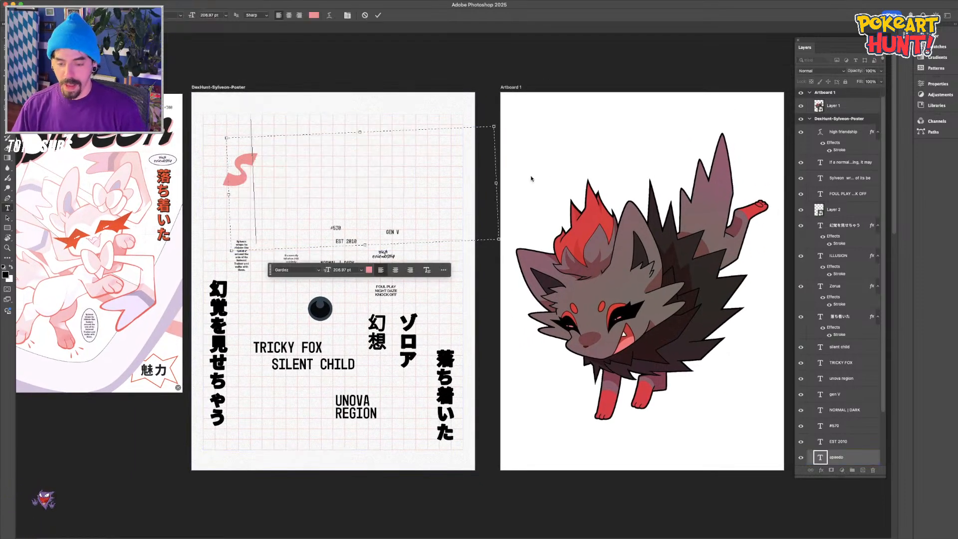
pyautogui.write('ZOR')
pyautogui.press('BackSpace')
pyautogui.press('BackSpace')
pyautogui.press('BackSpace')
pyautogui.write('Zorua')
# Set the Zorua title's font to Gardez XBold Italic
pyautogui.press('Escape')
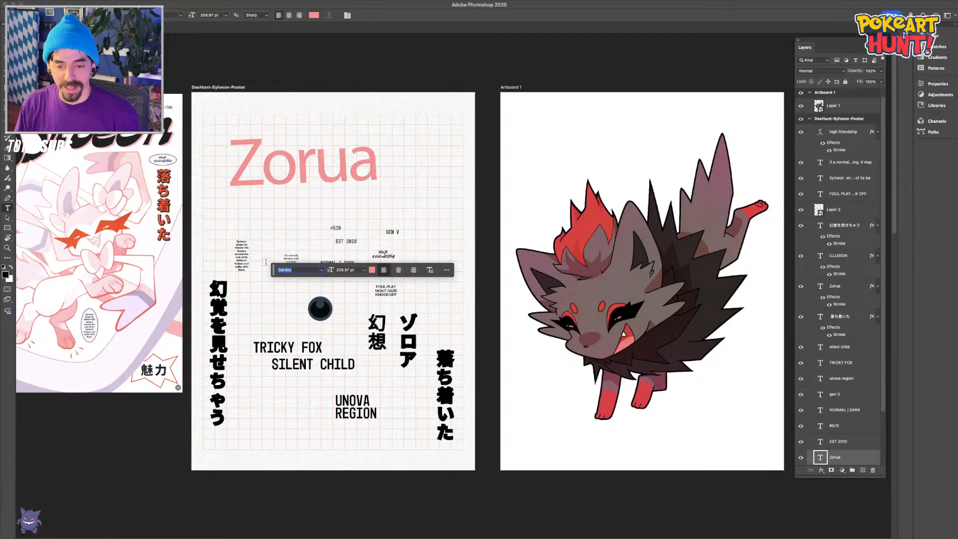
pyautogui.write('gard')
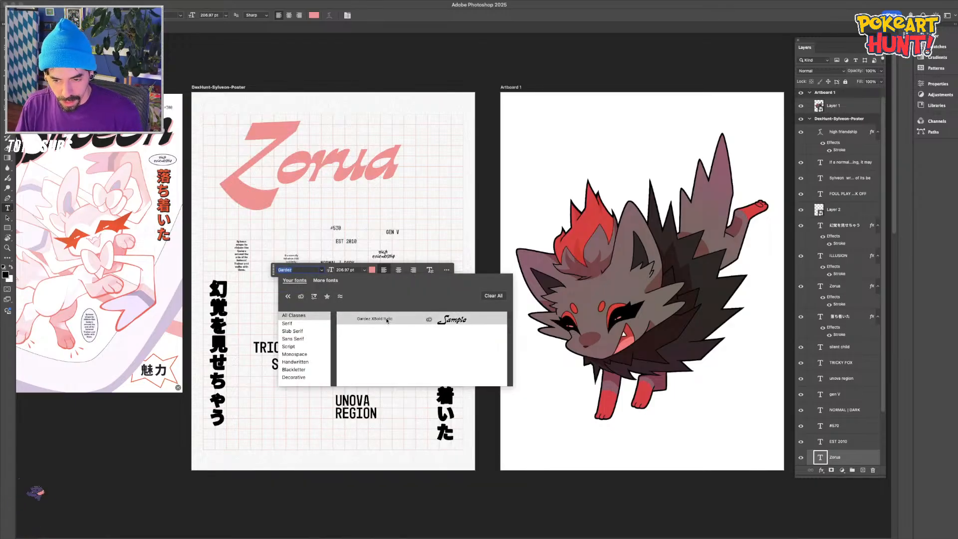
pyautogui.press('Return')
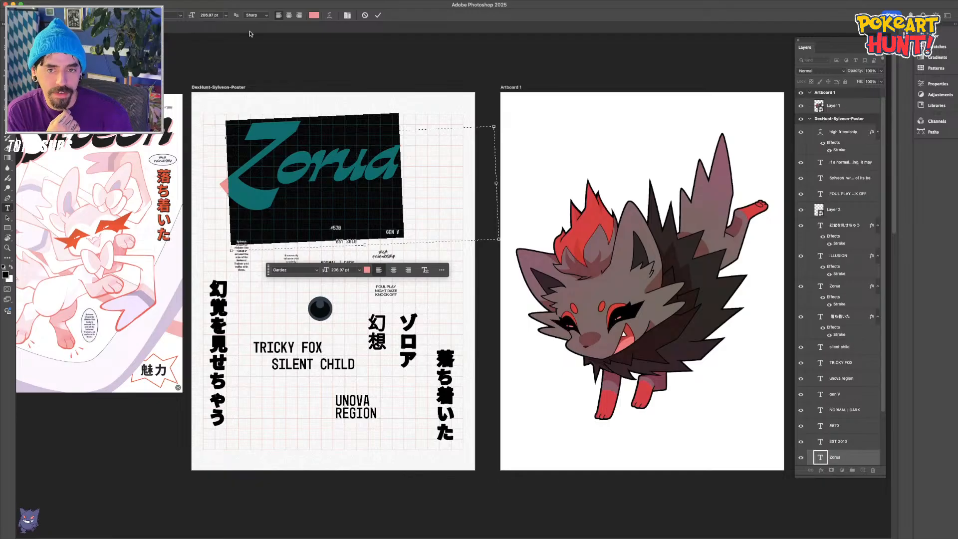
# Show the Character settings and set the Zorua title's tracking to 0
pyautogui.click(61, 3)
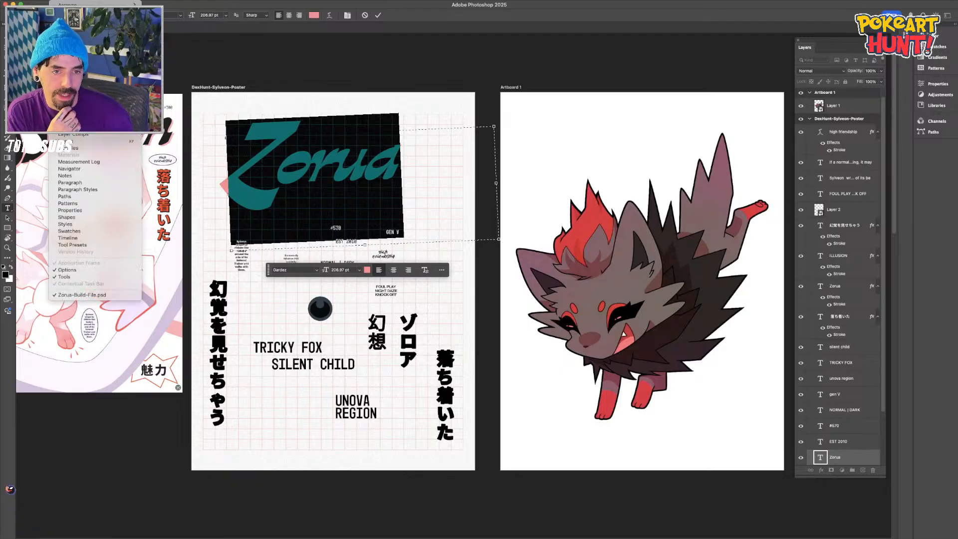
pyautogui.click(70, 65)
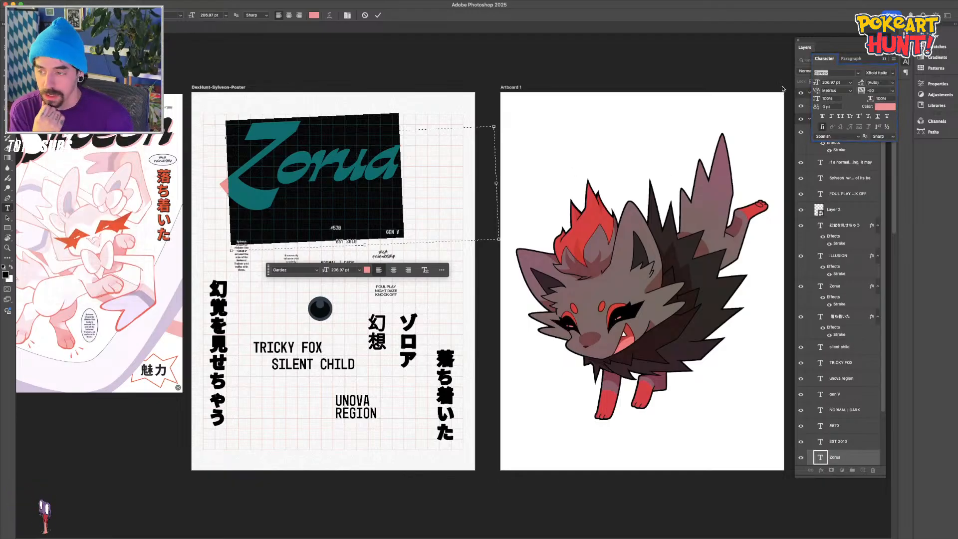
pyautogui.click(885, 90)
pyautogui.write('0')
pyautogui.press('Return')
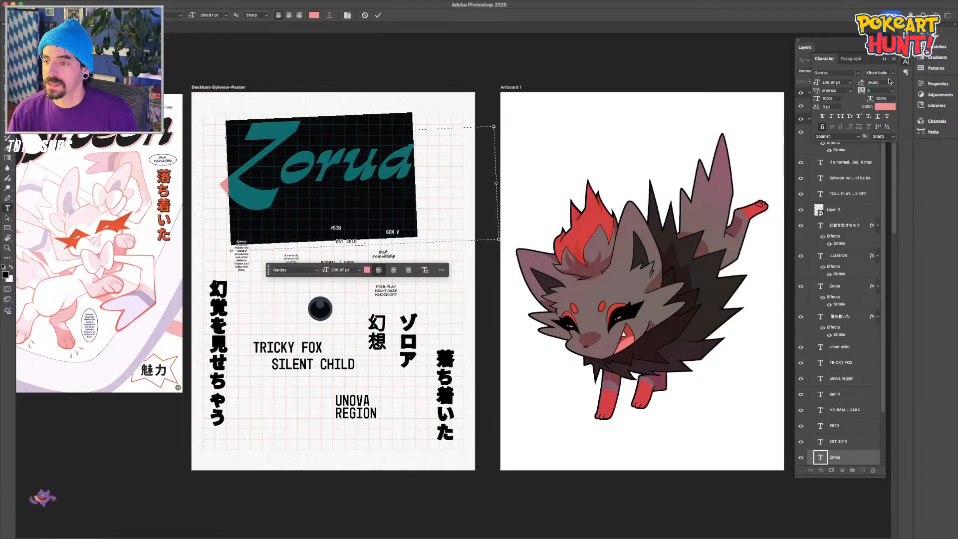
pyautogui.click(890, 82)
pyautogui.click(880, 90)
pyautogui.hotkey('ctrl', 'Return')
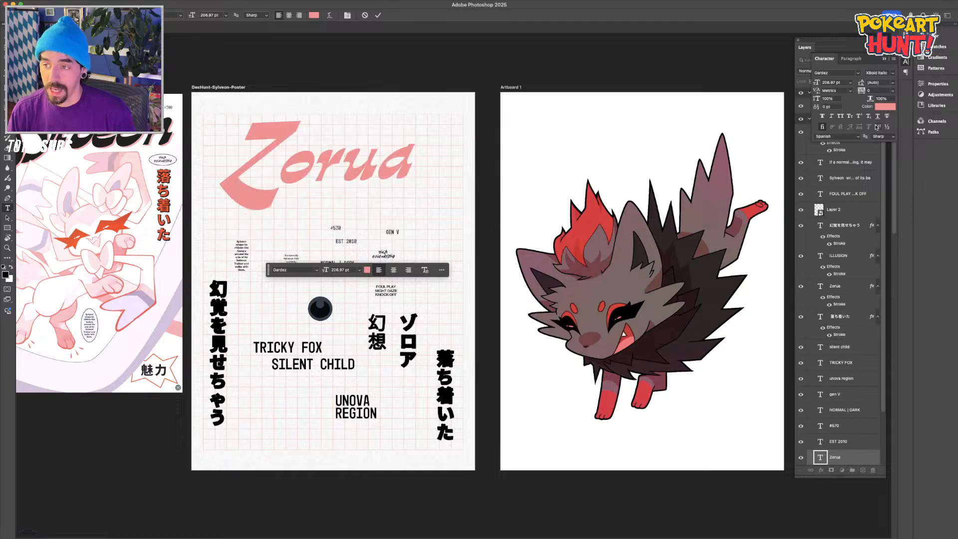
# Move the large Zorua title down to the lower part of the poster
pyautogui.moveTo(512, 340); pyautogui.dragTo(769, 374)
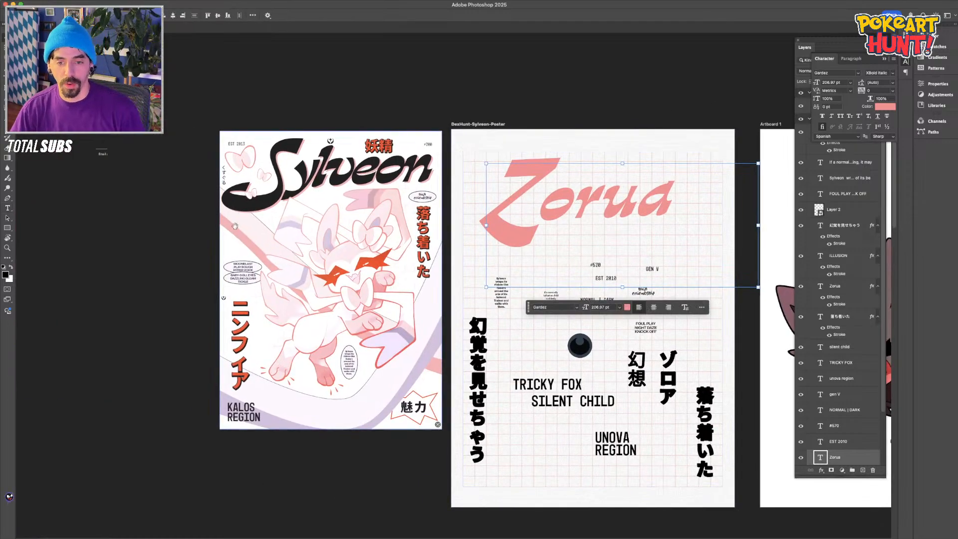
pyautogui.click(182, 263)
pyautogui.moveTo(370, 252); pyautogui.dragTo(308, 219)
pyautogui.moveTo(456, 192); pyautogui.dragTo(472, 436)
pyautogui.hscroll(3, 333, 307)
# Delete the vertical 落ち着いた text and shift ゾロア and 幻想 toward the poster's right edge
pyautogui.moveTo(334, 308); pyautogui.dragTo(322, 310)
pyautogui.moveTo(492, 364); pyautogui.dragTo(512, 370)
pyautogui.press('super+z')
pyautogui.click(514, 395)
pyautogui.press('BackSpace')
pyautogui.moveTo(441, 357); pyautogui.dragTo(488, 378)
# Move SILENT CHILD, TRICKY FOX and UNOVA REGION up to the top of the poster
pyautogui.moveTo(359, 379); pyautogui.dragTo(350, 234)
pyautogui.press('super+z')
pyautogui.moveTo(380, 384); pyautogui.dragTo(450, 147)
pyautogui.moveTo(341, 370); pyautogui.dragTo(296, 152)
pyautogui.moveTo(420, 433); pyautogui.dragTo(283, 182)
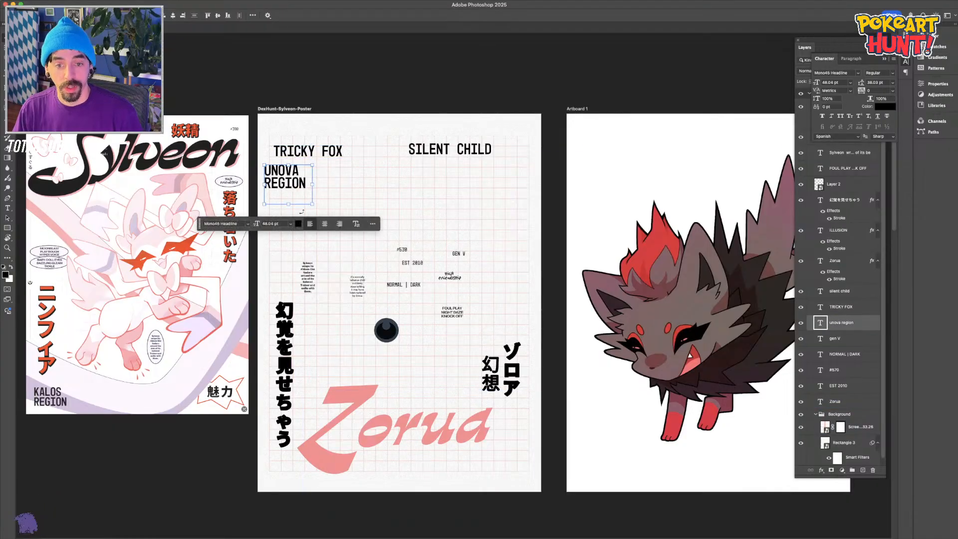
# Move the dark-type symbol to the poster's top edge and gather the move names, High Friendship and GEN V texts below it
pyautogui.click(388, 329)
pyautogui.moveTo(388, 329); pyautogui.dragTo(370, 128)
pyautogui.moveTo(452, 312); pyautogui.dragTo(362, 154)
pyautogui.moveTo(449, 275); pyautogui.dragTo(507, 151)
pyautogui.moveTo(461, 255); pyautogui.dragTo(388, 169)
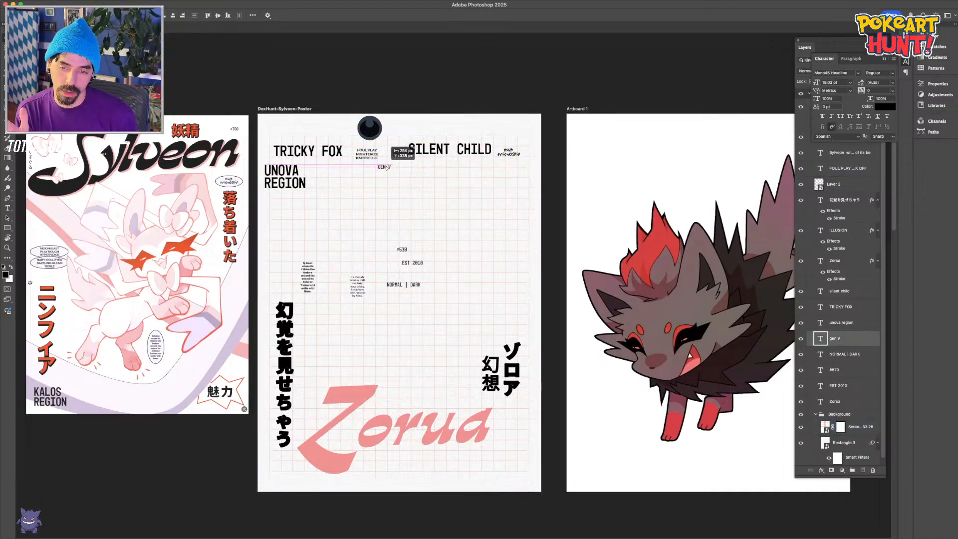
# Move #570, EST 2010, NORMAL | DARK and both descriptions up into the upper part, and lower the Zorua title to the poster's bottom edge
pyautogui.moveTo(409, 258); pyautogui.dragTo(407, 174)
pyautogui.moveTo(394, 289); pyautogui.dragTo(358, 191)
pyautogui.moveTo(357, 279); pyautogui.dragTo(434, 166)
pyautogui.moveTo(306, 276); pyautogui.dragTo(283, 225)
pyautogui.moveTo(353, 403); pyautogui.dragTo(354, 419)
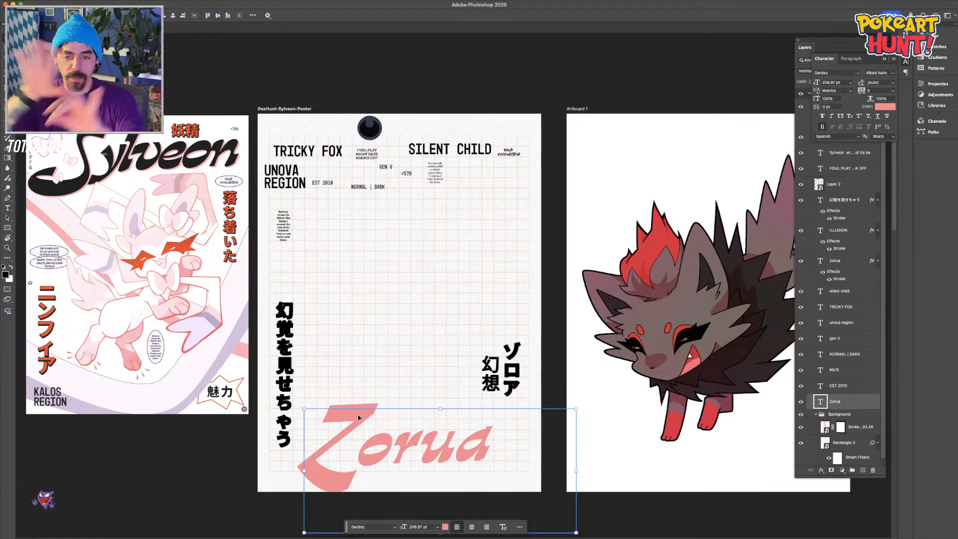
# Move the Zorua illustration from Artboard 1 onto the middle of the poster and nudge it slightly right
pyautogui.moveTo(695, 293); pyautogui.dragTo(382, 290)
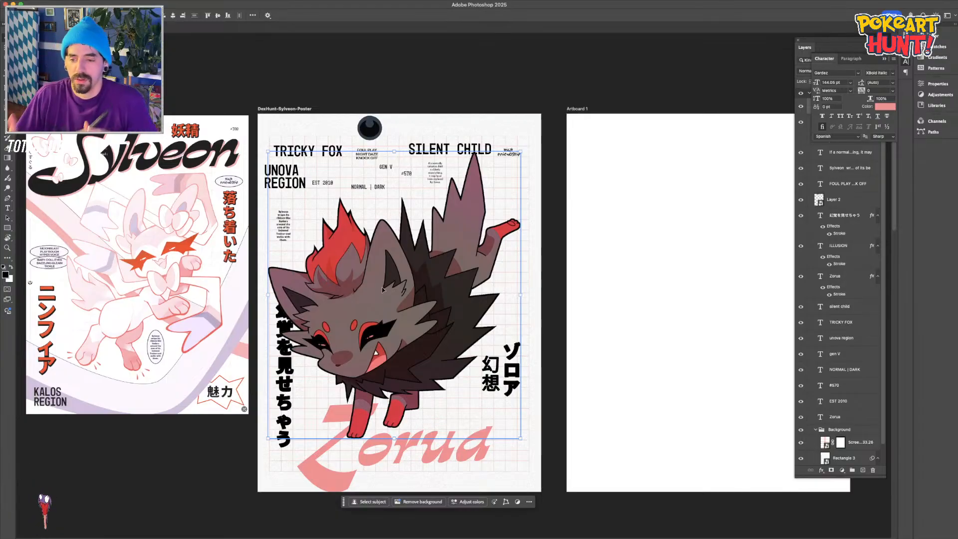
pyautogui.moveTo(437, 346); pyautogui.dragTo(474, 319)
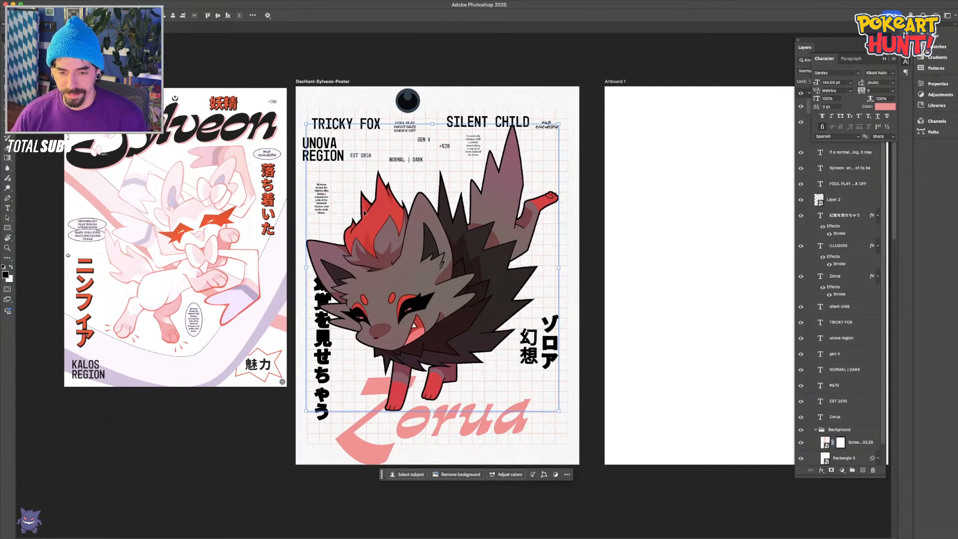
pyautogui.hotkey('shift', 'Right')
pyautogui.hotkey('shift', 'Right')
pyautogui.hotkey('shift', 'Right')
pyautogui.hotkey('shift', 'Right')
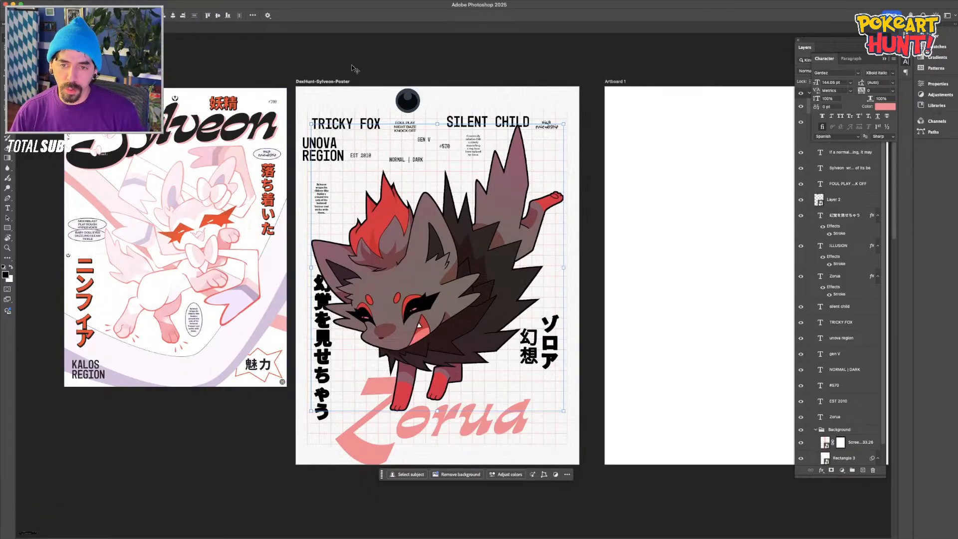
# Delete the emptied Artboard 1
pyautogui.press('super+plus')
pyautogui.moveTo(305, 223); pyautogui.dragTo(348, 263)
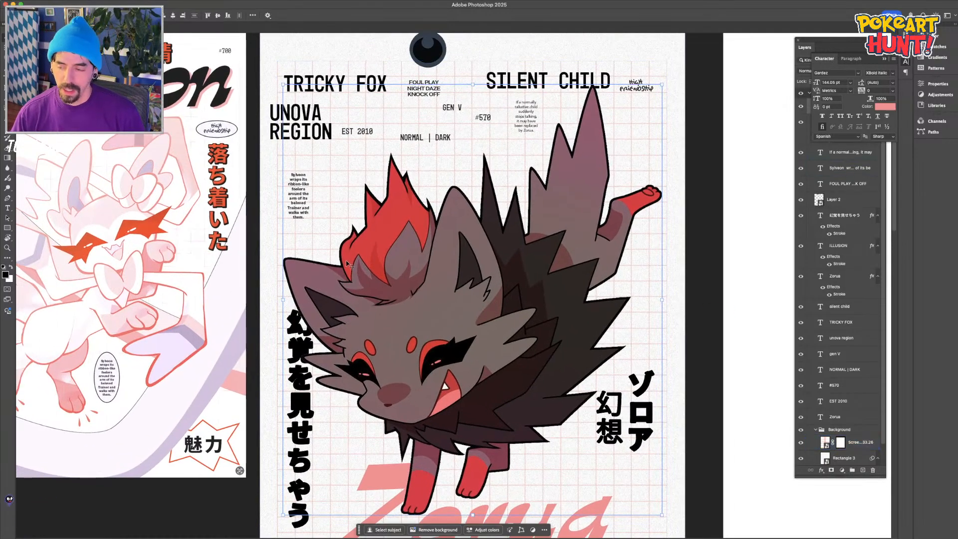
pyautogui.press('super+minus')
pyautogui.click(649, 111)
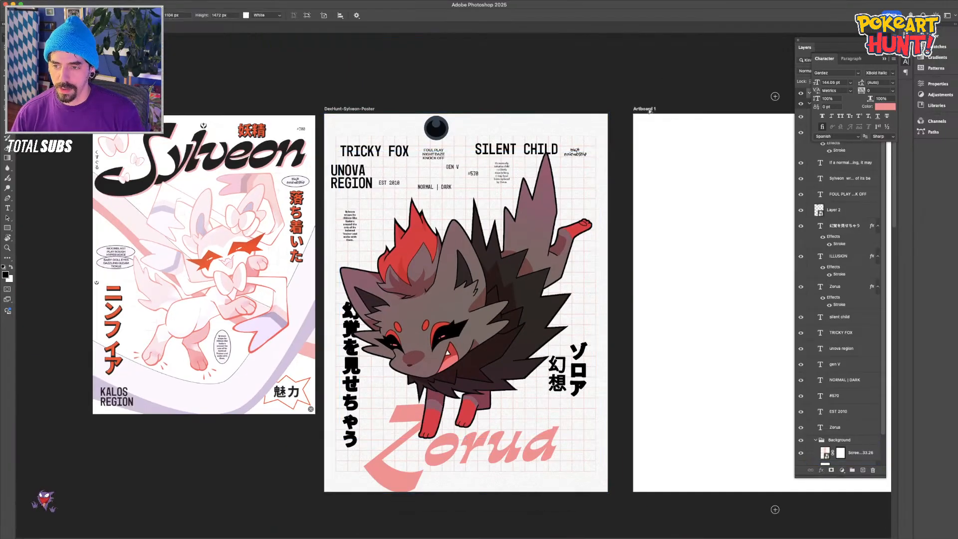
pyautogui.press('Delete')
# Measure the gap between Zorua's raised paw and the poster's right grid margin with a rectangular selection
pyautogui.hotkey('ctrl', '+')
pyautogui.hotkey('ctrl', '+')
pyautogui.moveTo(630, 210); pyautogui.dragTo(260, 360)
pyautogui.hotkey('ctrl', '+')
pyautogui.press('m')
pyautogui.moveTo(520, 214); pyautogui.dragTo(539, 261)
pyautogui.press('v')
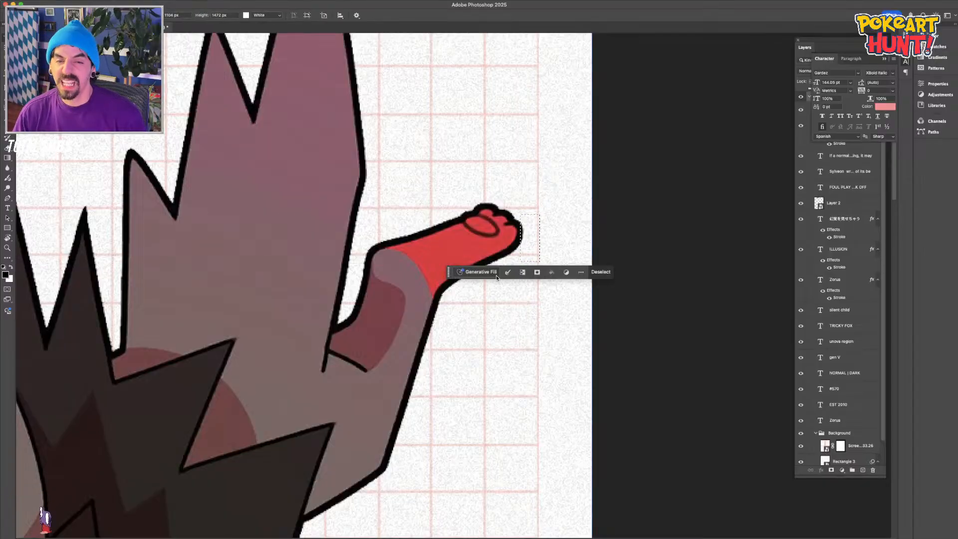
# Measure the gap between the grid's left margin and the tip of Zorua's left ear with a rectangular selection
pyautogui.hotkey('ctrl', '-')
pyautogui.moveTo(270, 265); pyautogui.dragTo(609, 261)
pyautogui.moveTo(139, 315); pyautogui.dragTo(332, 166)
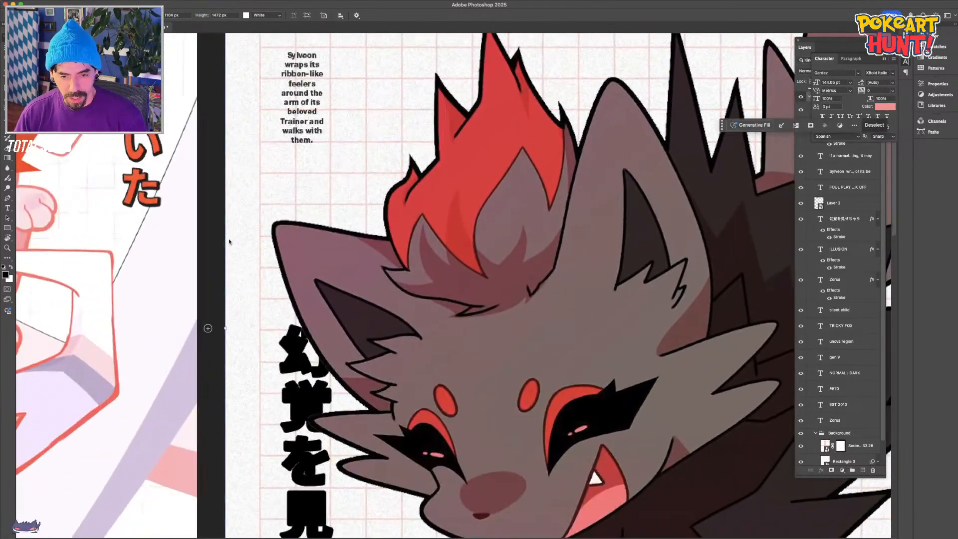
pyautogui.press('m')
pyautogui.moveTo(262, 221); pyautogui.dragTo(271, 256)
pyautogui.press('v')
pyautogui.hotkey('ctrl', '-')
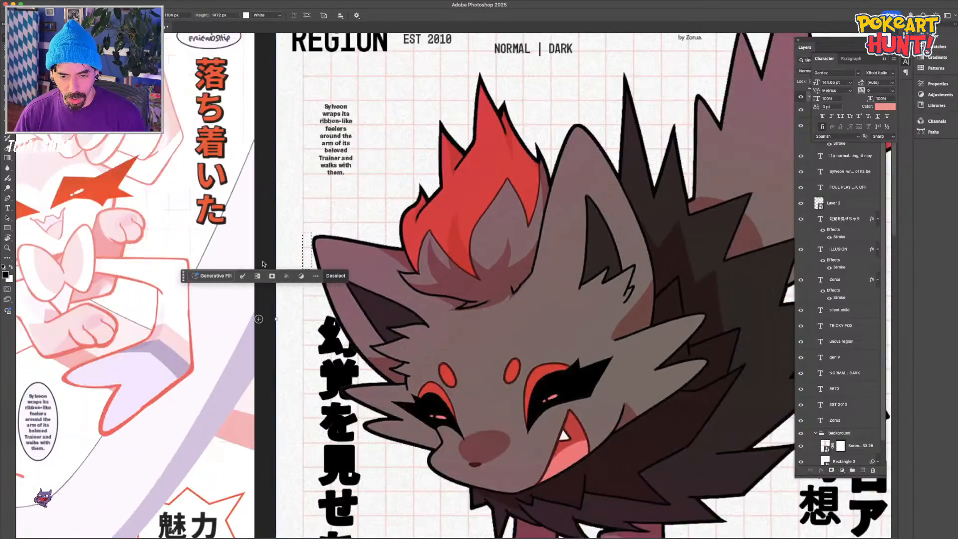
# Scale the Zorua illustration down slightly from both sides so it sits within the poster's grid margins
pyautogui.hotkey('ctrl', 'd')
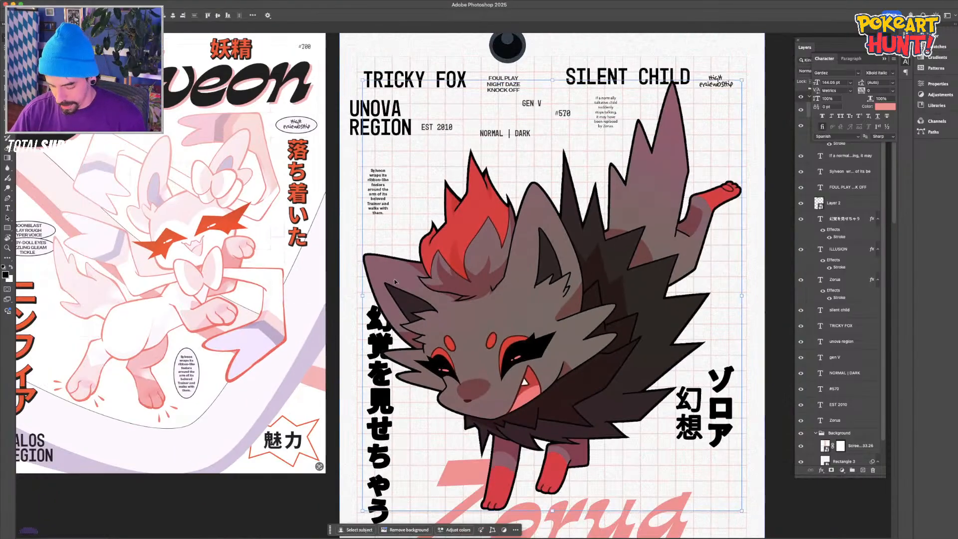
pyautogui.hotkey('ctrl', 't')
pyautogui.moveTo(359, 303); pyautogui.dragTo(373, 306)
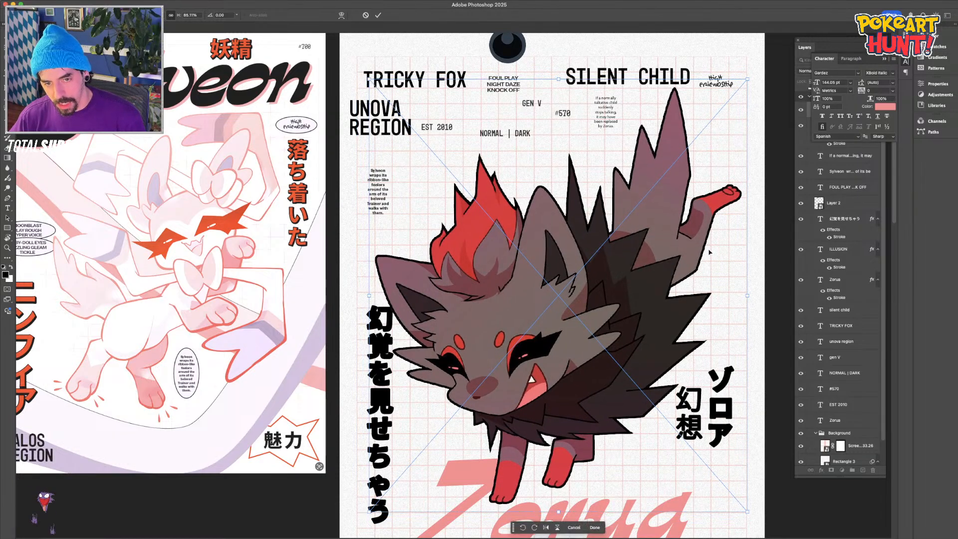
pyautogui.moveTo(746, 296); pyautogui.dragTo(732, 294)
pyautogui.press('Return')
pyautogui.hotkey('ctrl', '-')
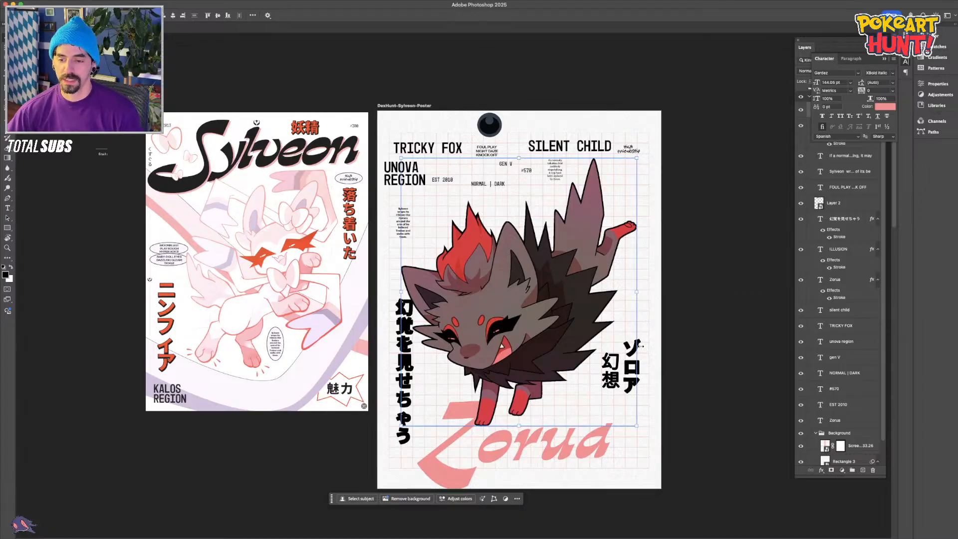
# Draw a black rectangle about 630 by 950 px over the middle of the poster and place it directly behind the Zorua illustration
pyautogui.click(503, 309)
pyautogui.press('u')
pyautogui.moveTo(437, 183); pyautogui.dragTo(598, 425)
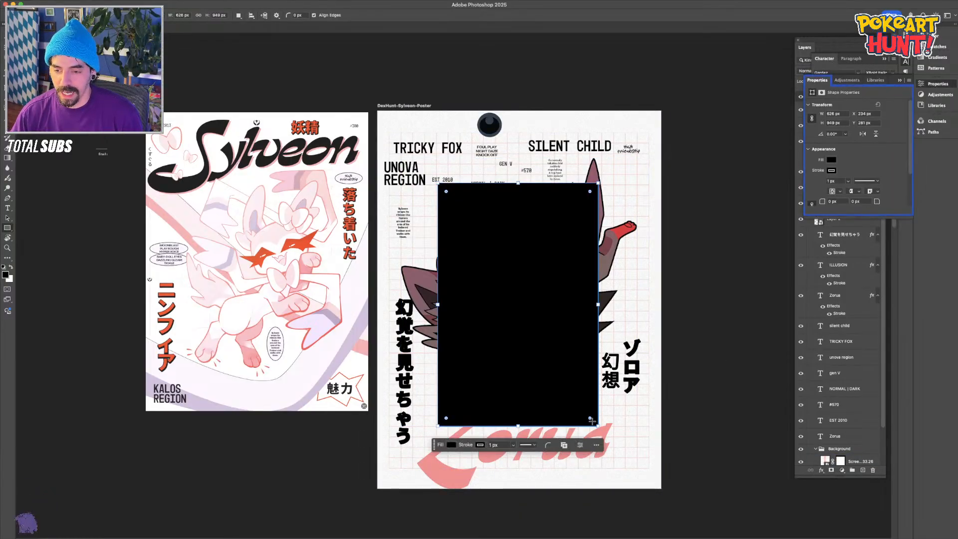
pyautogui.hotkey('ctrl', '[')
pyautogui.click(716, 320)
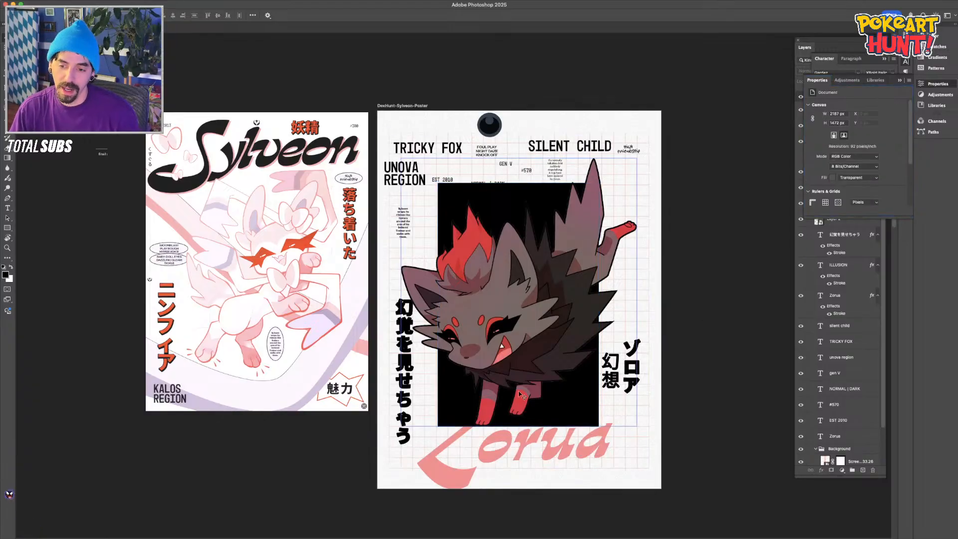
pyautogui.moveTo(695, 530); pyautogui.dragTo(423, 409)
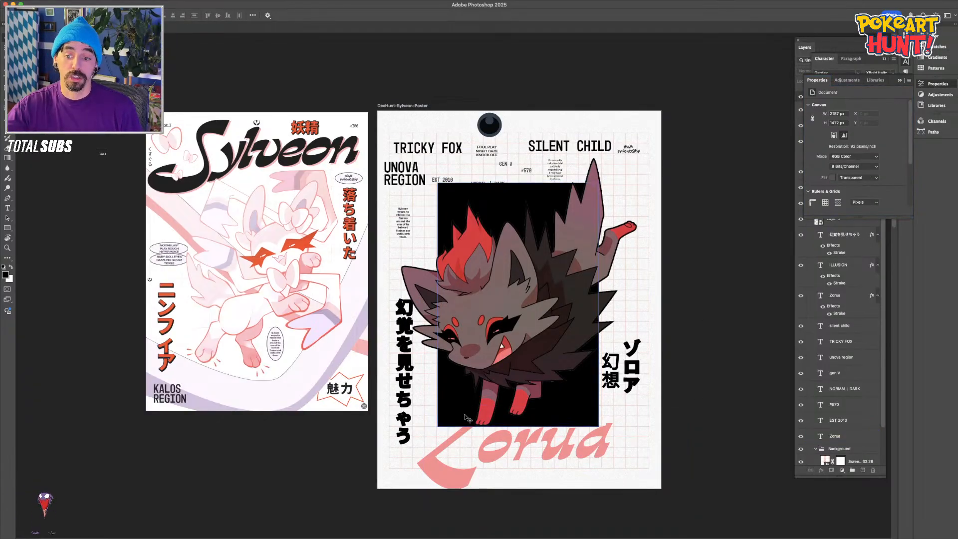
pyautogui.click(899, 81)
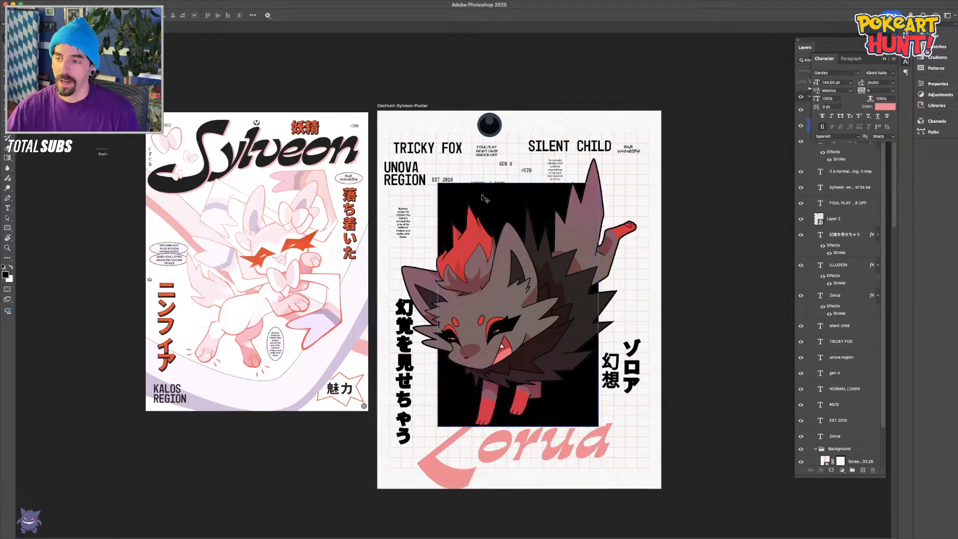
# Enlarge the black rectangle until it covers the whole poster, and delete it again
pyautogui.click(483, 198)
pyautogui.moveTo(437, 183); pyautogui.dragTo(295, 73)
pyautogui.press('Return')
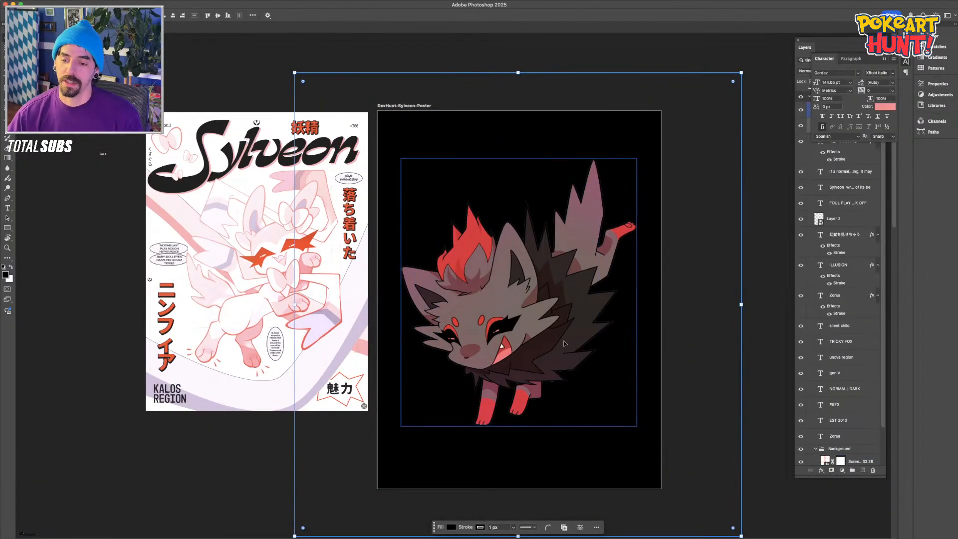
pyautogui.click(494, 326)
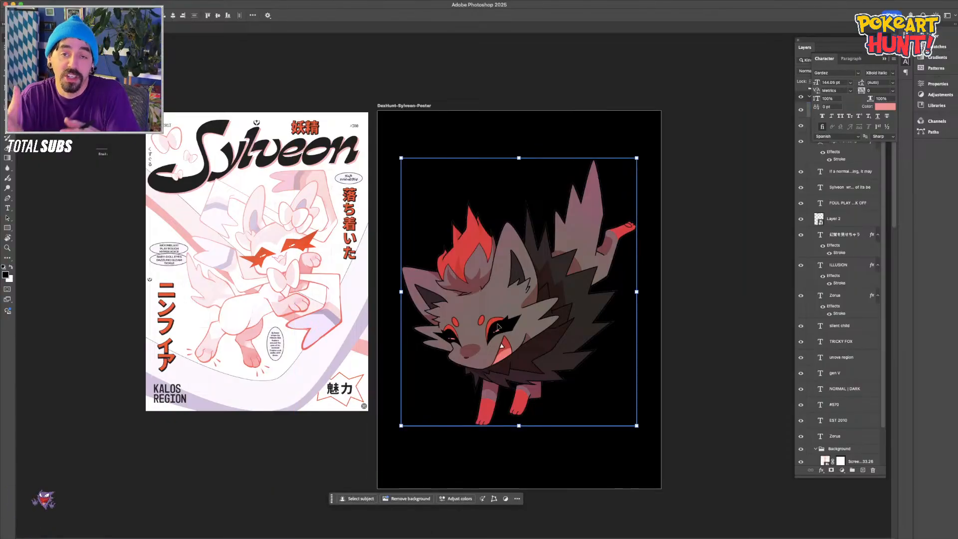
pyautogui.click(466, 144)
pyautogui.press('Delete')
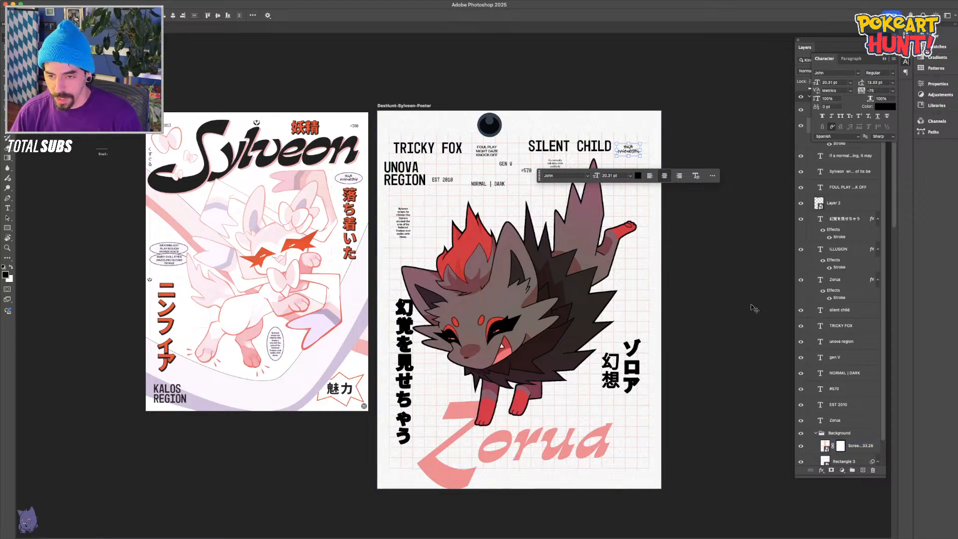
# Move the large pink Zorua title left and slightly up, beneath the illustration's front paws
pyautogui.click(554, 337)
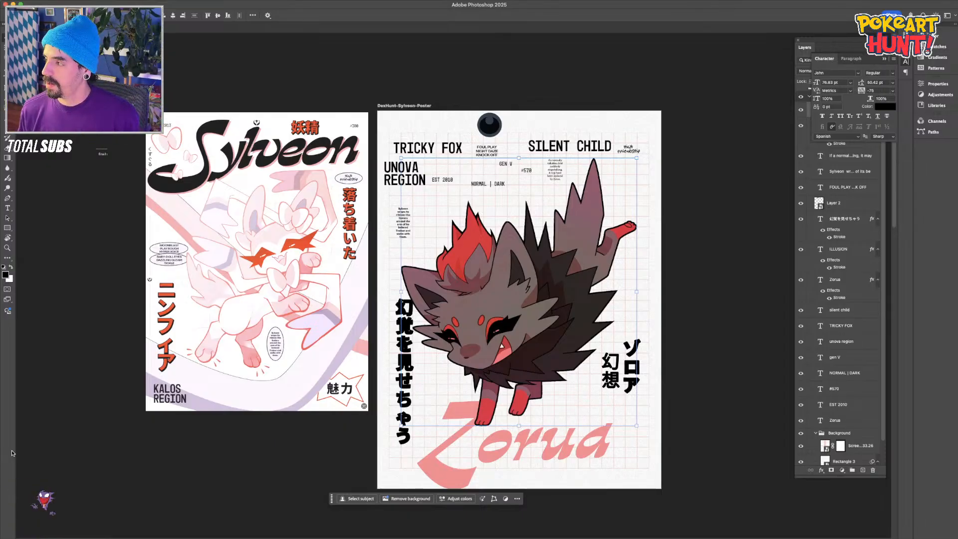
pyautogui.moveTo(330, 82); pyautogui.dragTo(448, 67)
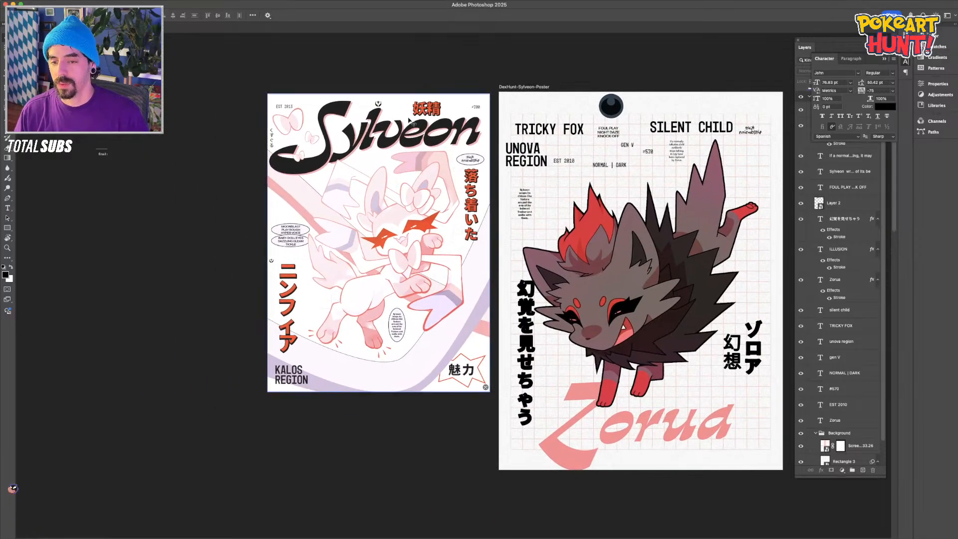
pyautogui.hscroll(5, 574, 220)
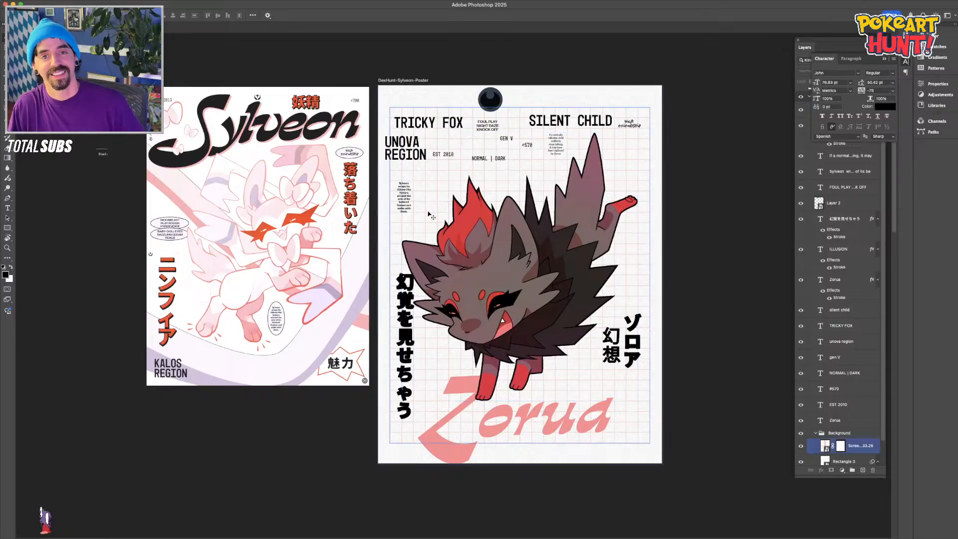
pyautogui.scroll(3, 456, 280)
pyautogui.scroll(-6, 493, 331)
pyautogui.hscroll(2, 492, 331)
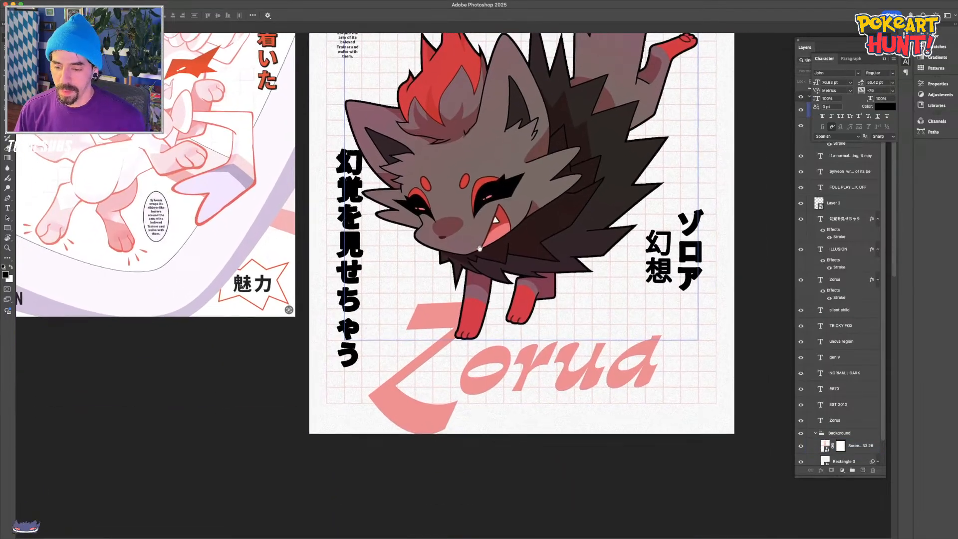
pyautogui.click(395, 370)
pyautogui.moveTo(395, 371); pyautogui.dragTo(365, 351)
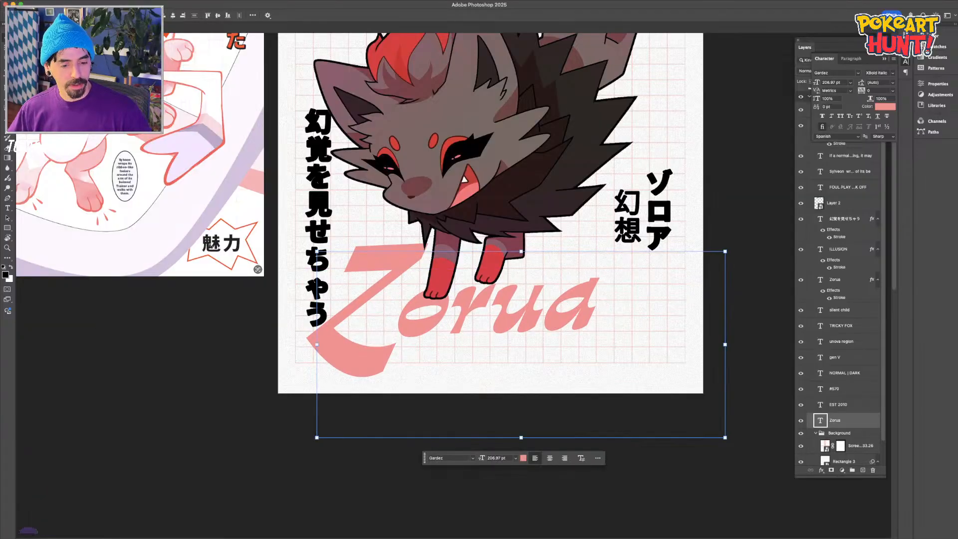
# Move the Zorua illustration straight up until its tail tip meets the poster's top edge, and shift the Zorua title right and slightly up
pyautogui.press('super+Tab')
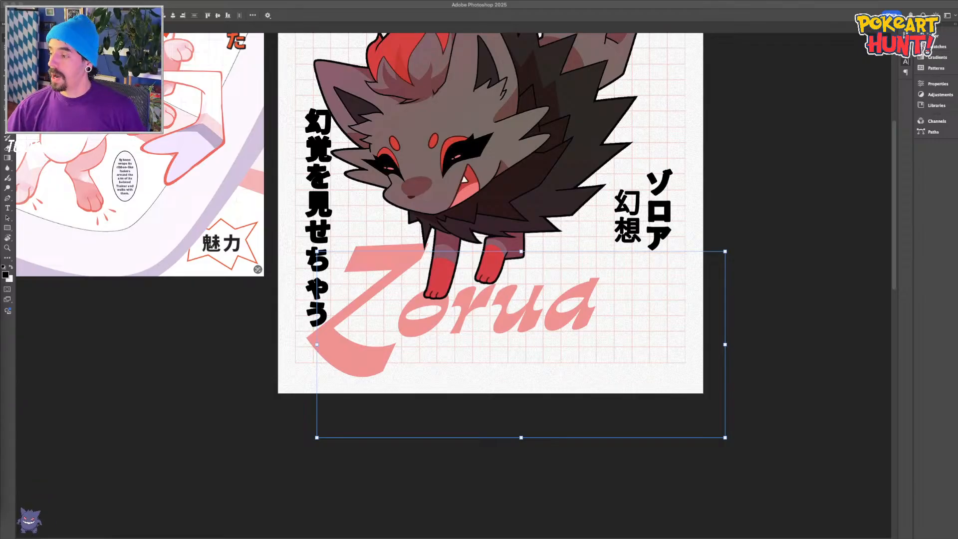
pyautogui.click(608, 456)
pyautogui.press('super+equal')
pyautogui.press('super+equal')
pyautogui.press('super+minus')
pyautogui.press('super+minus')
pyautogui.moveTo(535, 181); pyautogui.dragTo(479, 260)
pyautogui.moveTo(366, 231); pyautogui.dragTo(366, 152)
pyautogui.scroll(-2, 355, 301)
pyautogui.moveTo(355, 361); pyautogui.dragTo(382, 347)
pyautogui.scroll(-5, 382, 346)
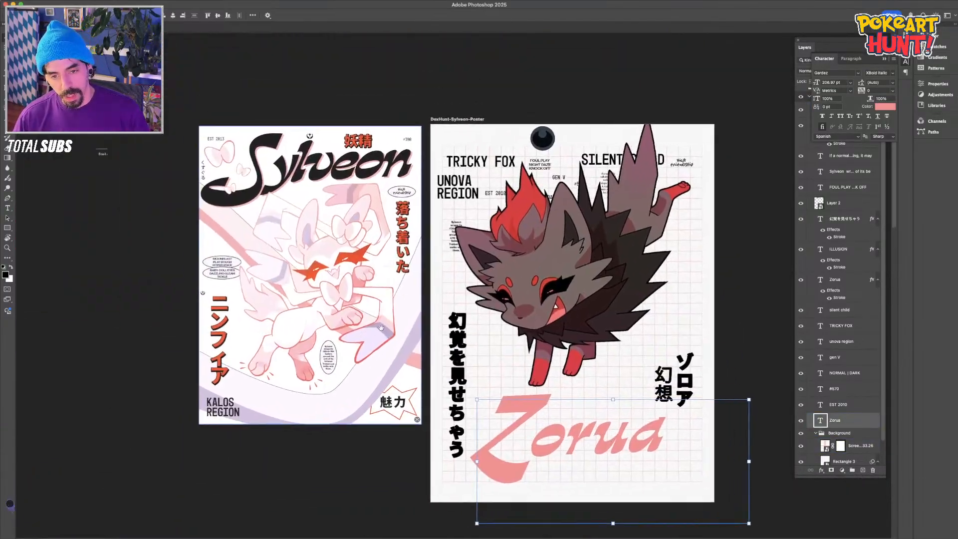
pyautogui.moveTo(304, 333); pyautogui.dragTo(47, 333)
pyautogui.scroll(-3, 391, 410)
pyautogui.press('super+z')
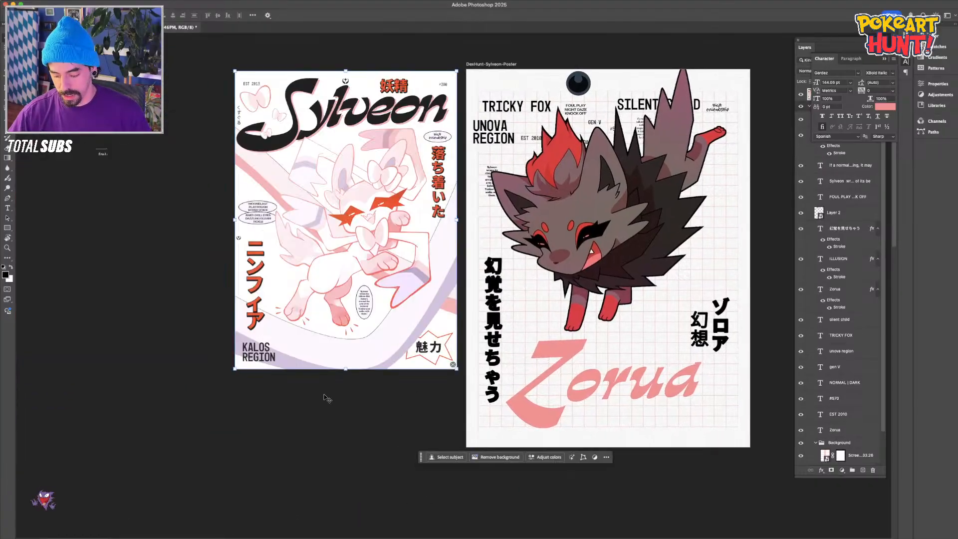
# Enlarge the Sylveon reference to the same size as the Zorua poster and align it beside the poster
pyautogui.moveTo(342, 367); pyautogui.dragTo(358, 453)
pyautogui.press('Return')
pyautogui.moveTo(355, 328); pyautogui.dragTo(314, 321)
pyautogui.scroll(-5, 314, 321)
pyautogui.moveTo(327, 173); pyautogui.dragTo(333, 432)
pyautogui.scroll(3, 333, 431)
pyautogui.scroll(-2, 349, 379)
pyautogui.moveTo(356, 372); pyautogui.dragTo(355, 380)
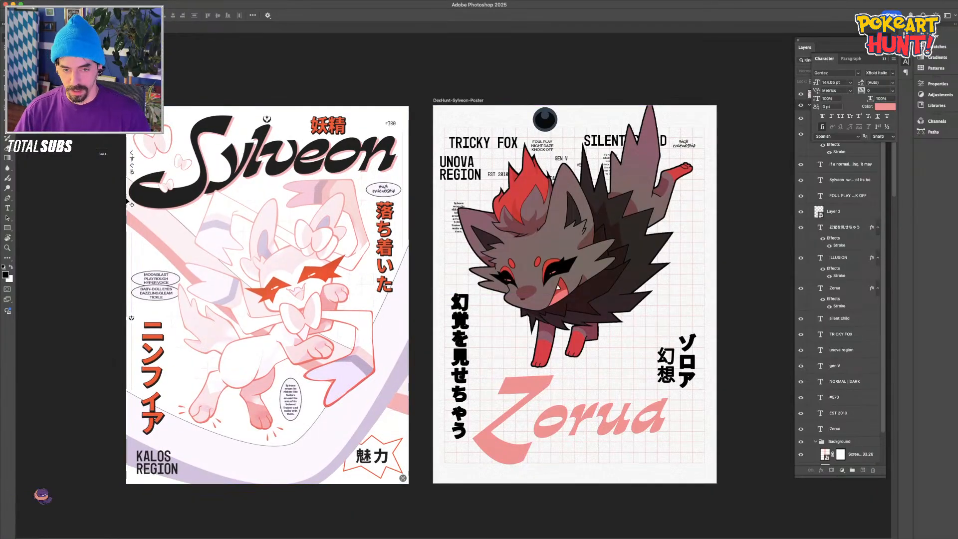
pyautogui.moveTo(144, 97); pyautogui.dragTo(410, 238)
pyautogui.moveTo(750, 514); pyautogui.dragTo(472, 363)
pyautogui.click(759, 444)
# Try out a range of alternative typefaces on the large Zorua title, from GreatLakesNF through to Noto Sans Khojki
pyautogui.click(517, 411)
pyautogui.moveTo(517, 412); pyautogui.dragTo(451, 391)
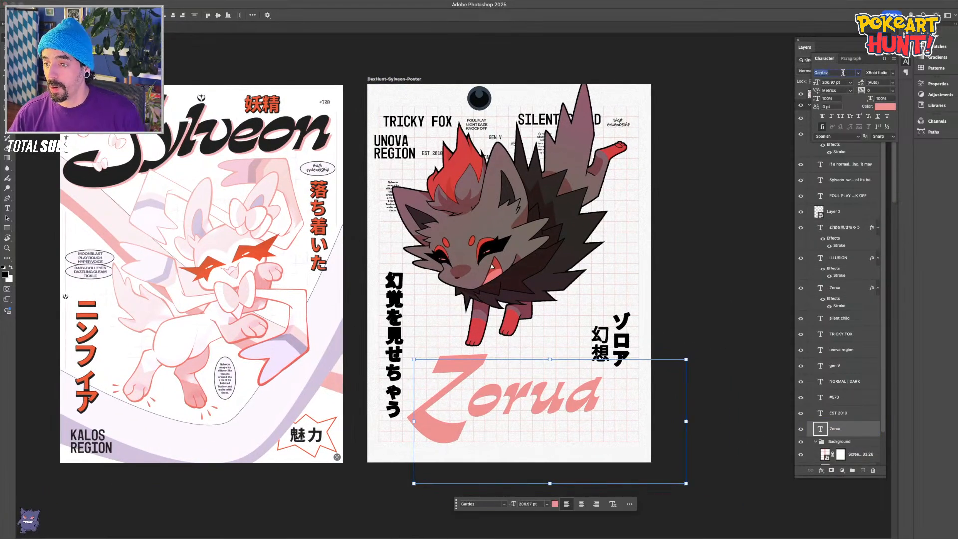
pyautogui.write('Gin')
pyautogui.press('Down')
pyautogui.press('Down')
pyautogui.press('Down')
pyautogui.press('Down')
pyautogui.press('Down')
pyautogui.press('Down')
pyautogui.press('Down')
pyautogui.press('Down')
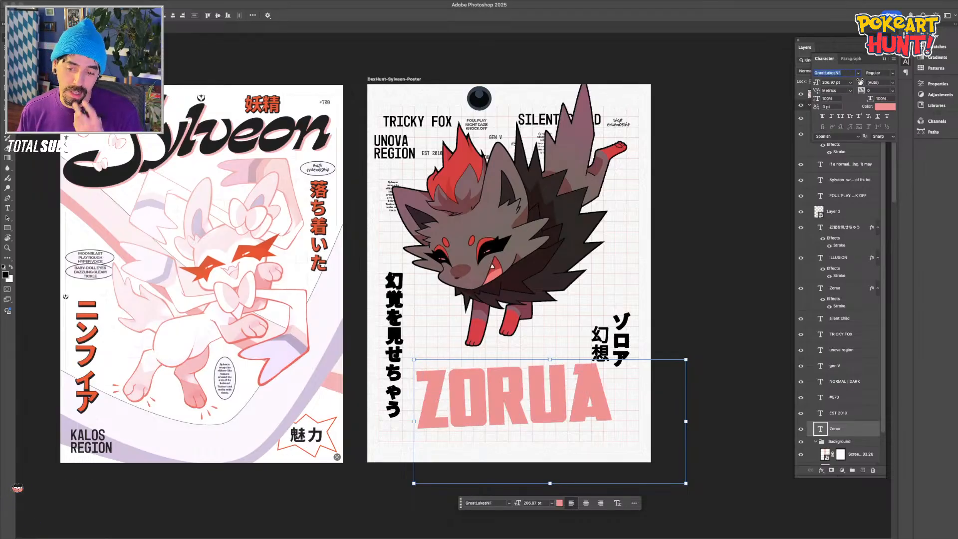
pyautogui.press('Down')
pyautogui.press('Down')
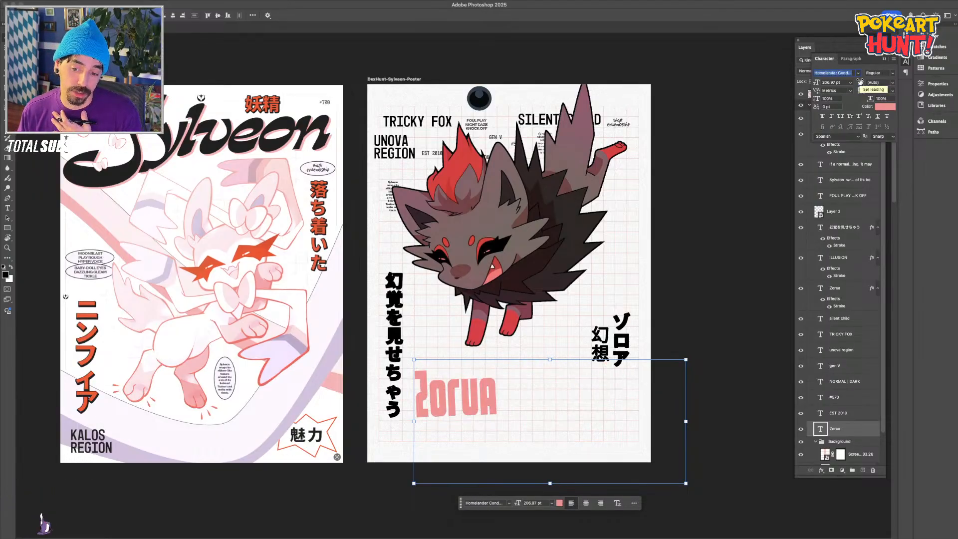
pyautogui.press('Down')
pyautogui.press('Down')
pyautogui.press('Down')
pyautogui.press('Down')
pyautogui.press('Down')
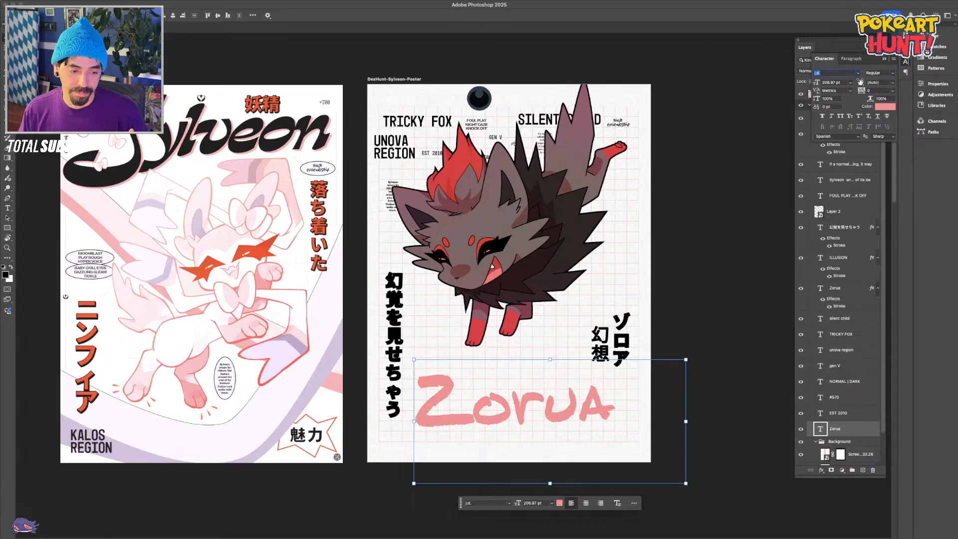
pyautogui.press('Down')
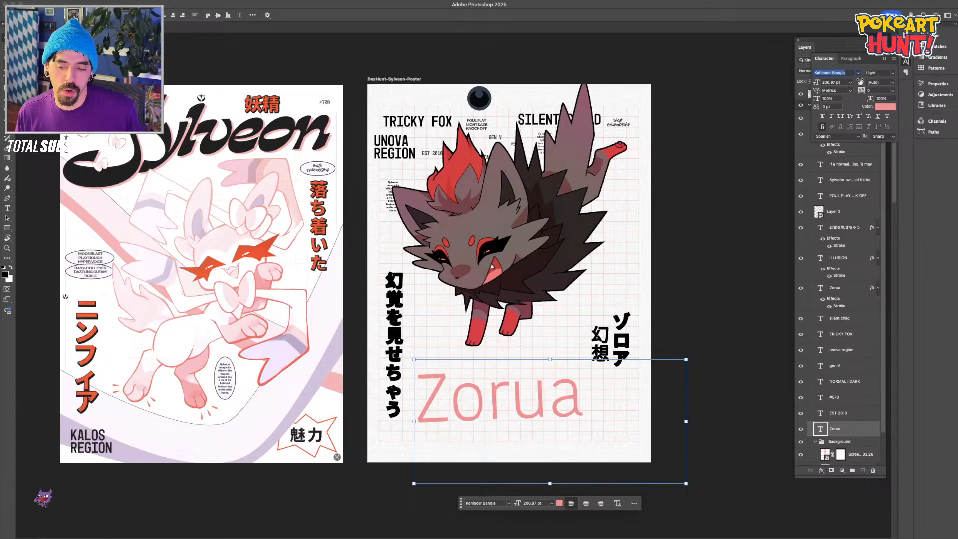
pyautogui.press('Down')
pyautogui.press('Down')
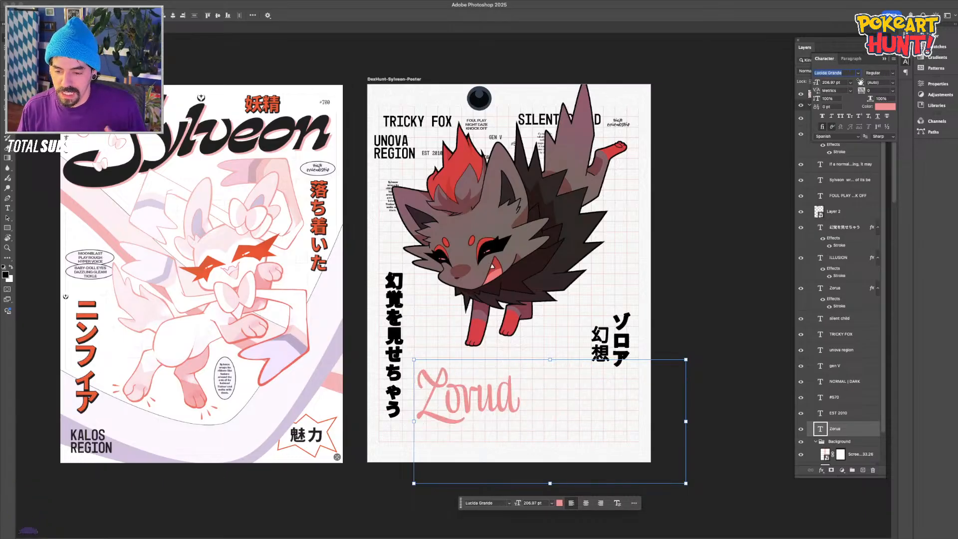
pyautogui.press('Down')
pyautogui.press('Down')
pyautogui.press('Down')
pyautogui.press('Down')
pyautogui.press('Down')
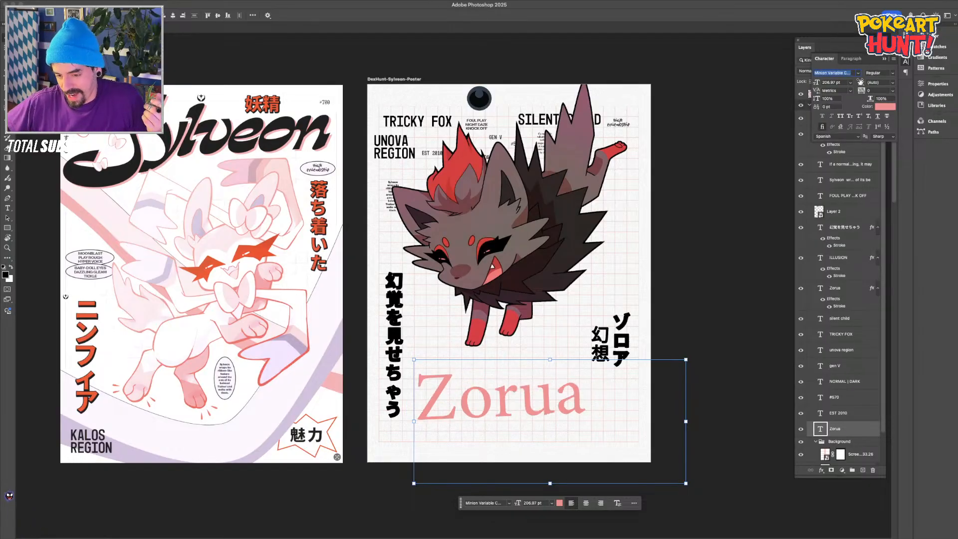
pyautogui.press('Down')
pyautogui.press('Down')
pyautogui.press('Down')
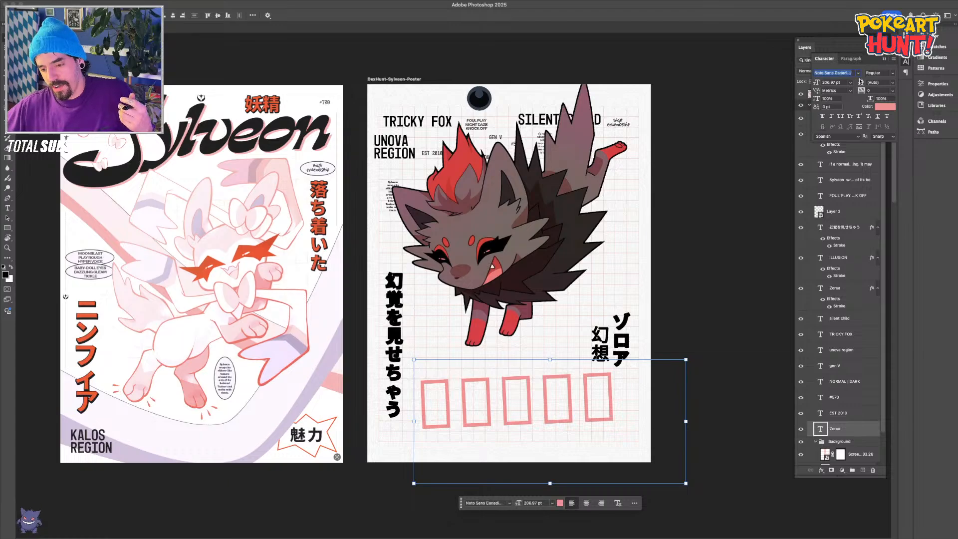
pyautogui.press('Down')
pyautogui.press('Down')
pyautogui.press('Down')
pyautogui.press('Down')
pyautogui.press('Down')
pyautogui.press('Down')
pyautogui.press('Down')
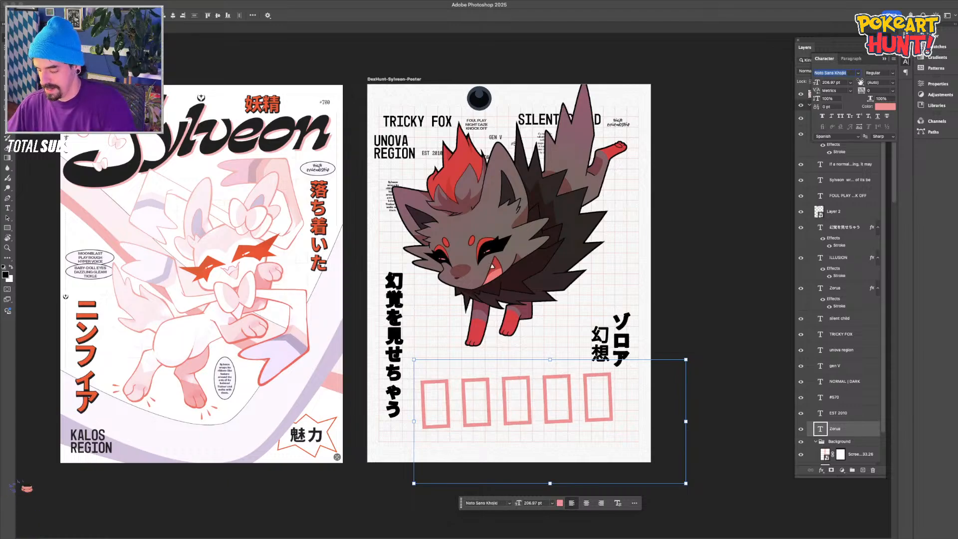
pyautogui.press('super+plus')
pyautogui.press('super+plus')
pyautogui.press('super+plus')
pyautogui.press('super+plus')
pyautogui.press('super+plus')
pyautogui.press('super+plus')
pyautogui.press('super+plus')
pyautogui.press('super+plus')
pyautogui.press('super+plus')
pyautogui.press('super+plus')
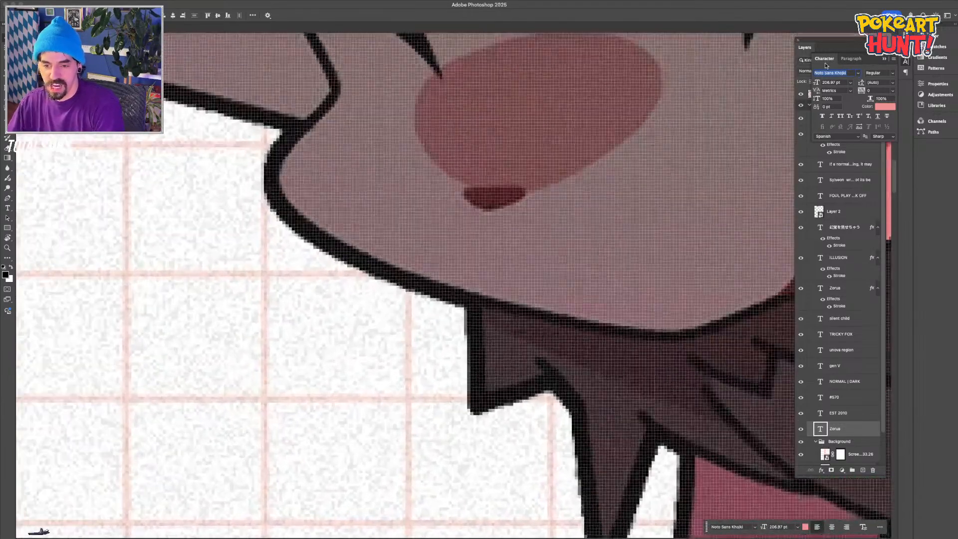
pyautogui.press('super+0')
pyautogui.press('BackSpace')
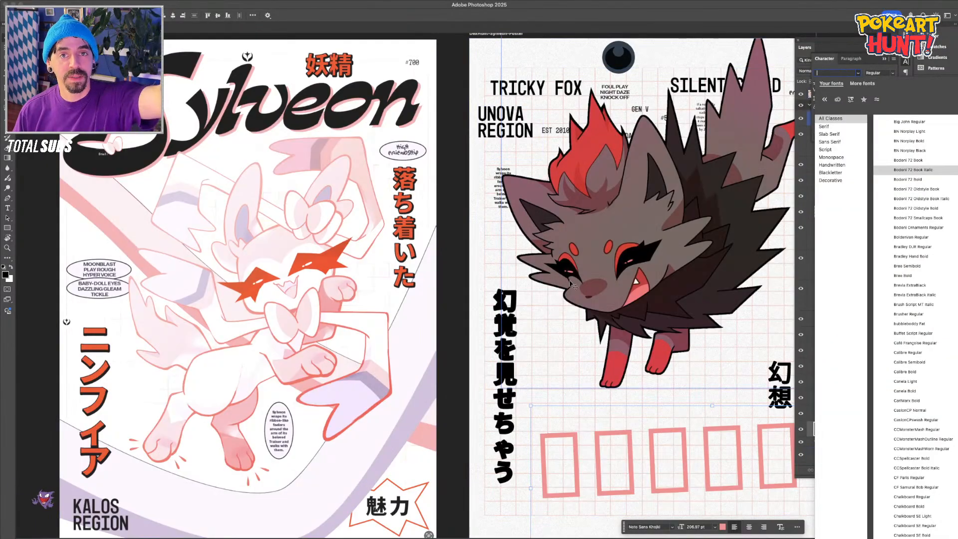
pyautogui.press('Escape')
pyautogui.click(458, 344)
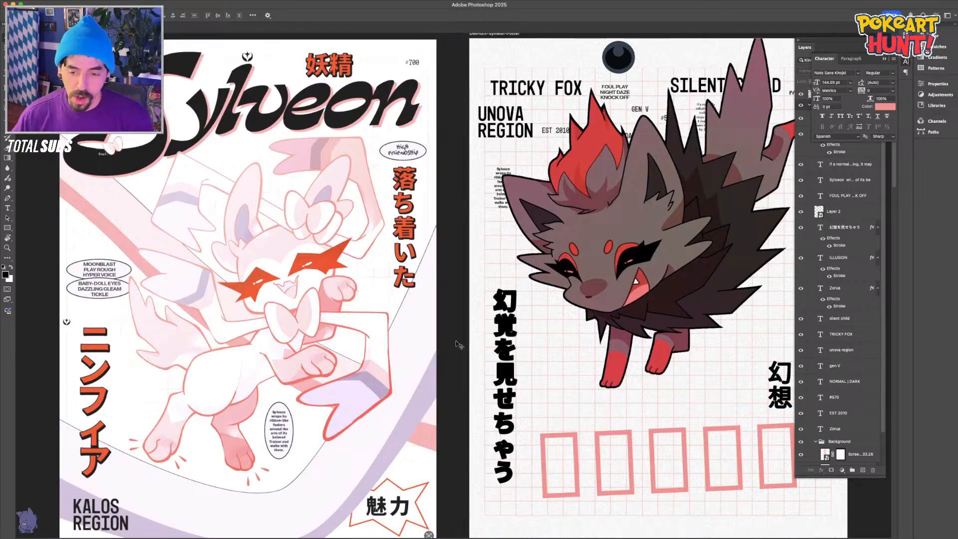
# Set the large Zorua title's font to Gardez XBold Italic
pyautogui.press('super+minus')
pyautogui.moveTo(553, 295); pyautogui.dragTo(437, 261)
pyautogui.click(472, 375)
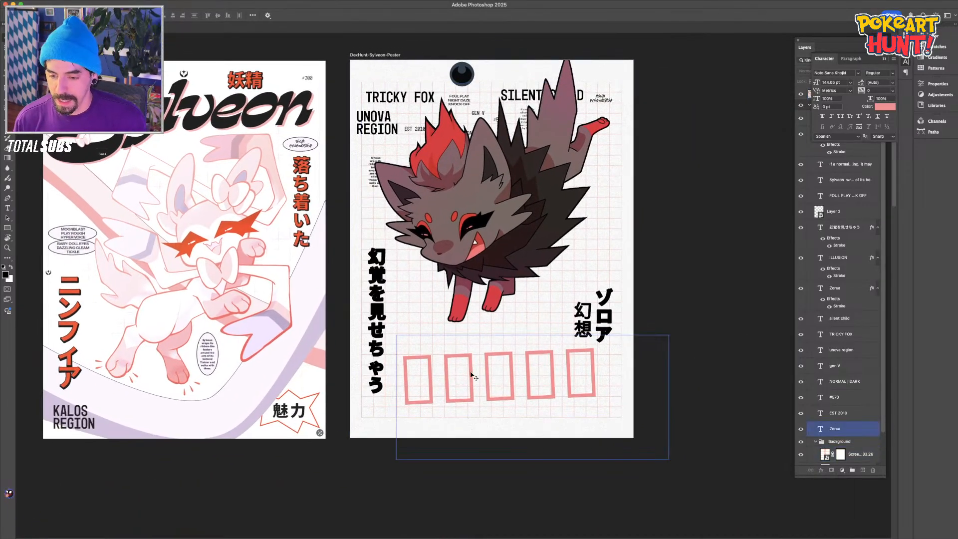
pyautogui.click(843, 73)
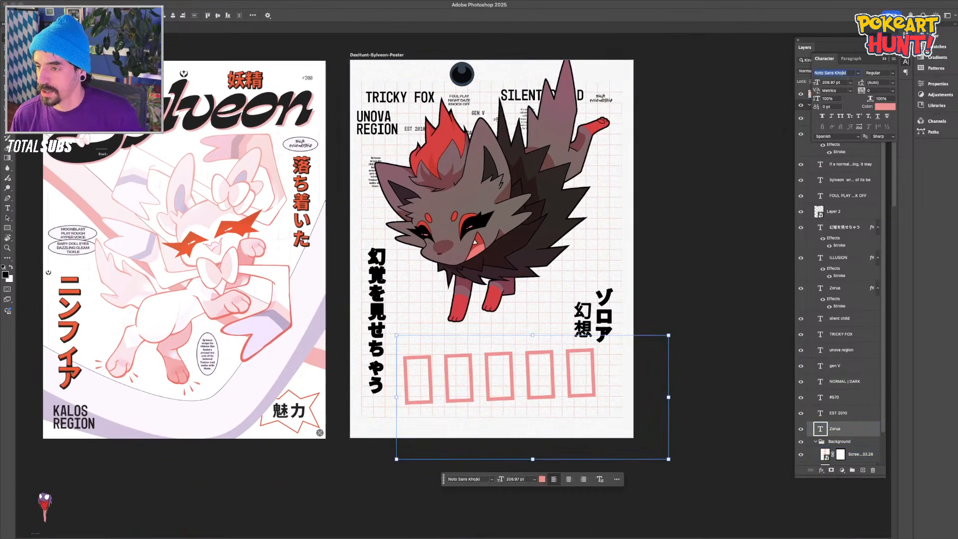
pyautogui.write('gardez')
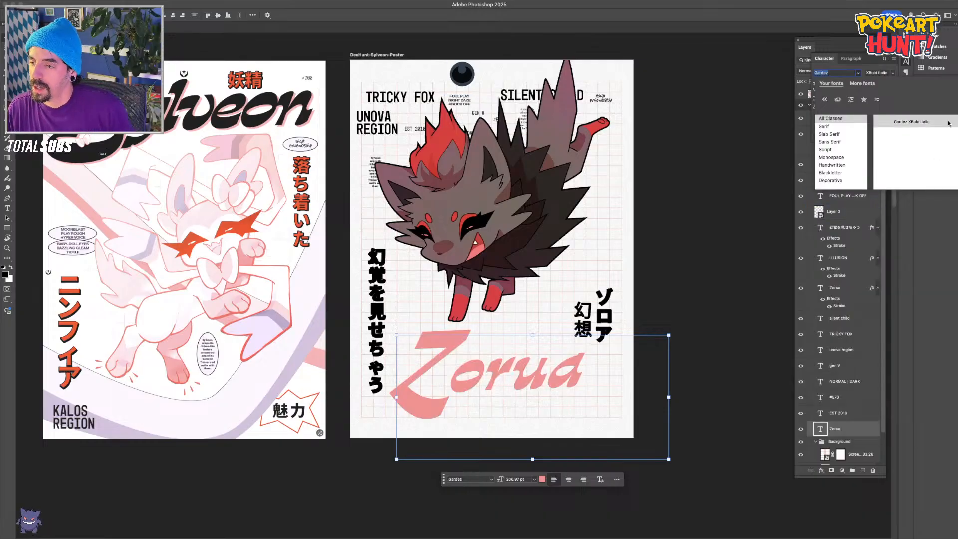
pyautogui.click(911, 121)
pyautogui.click(701, 426)
pyautogui.press('t')
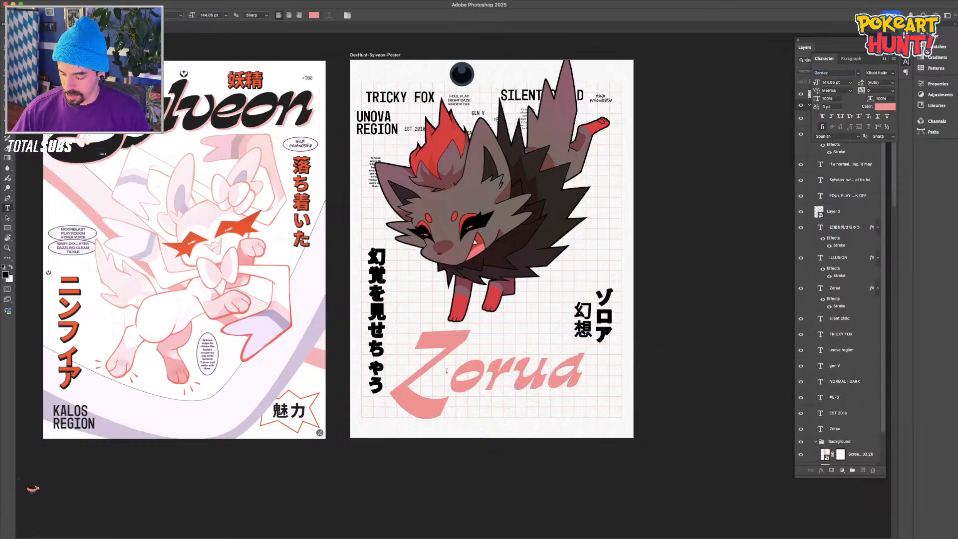
# Tighten the kerning between the Z and the o of the large Zorua title
pyautogui.click(455, 384)
pyautogui.hotkey('alt', 'Left')
pyautogui.hotkey('alt', 'Left')
pyautogui.press('Escape')
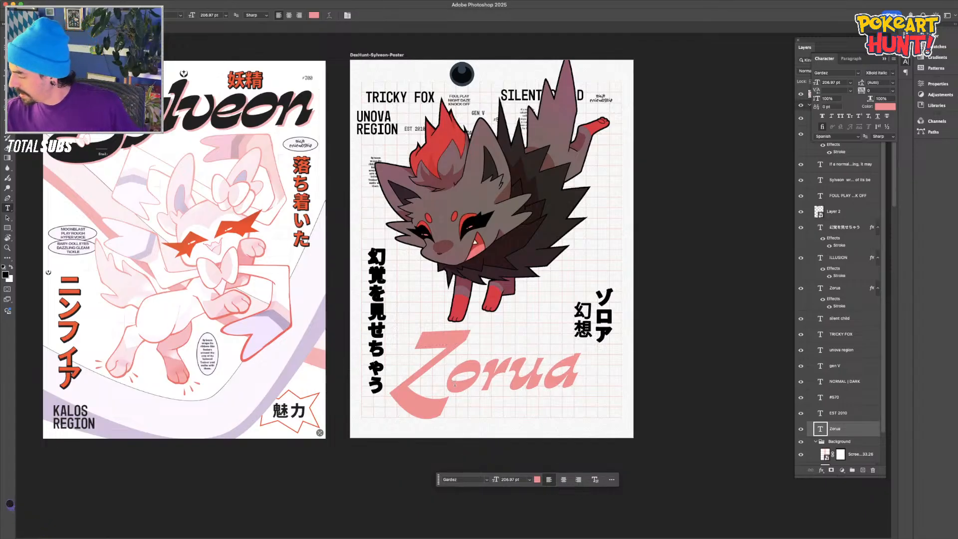
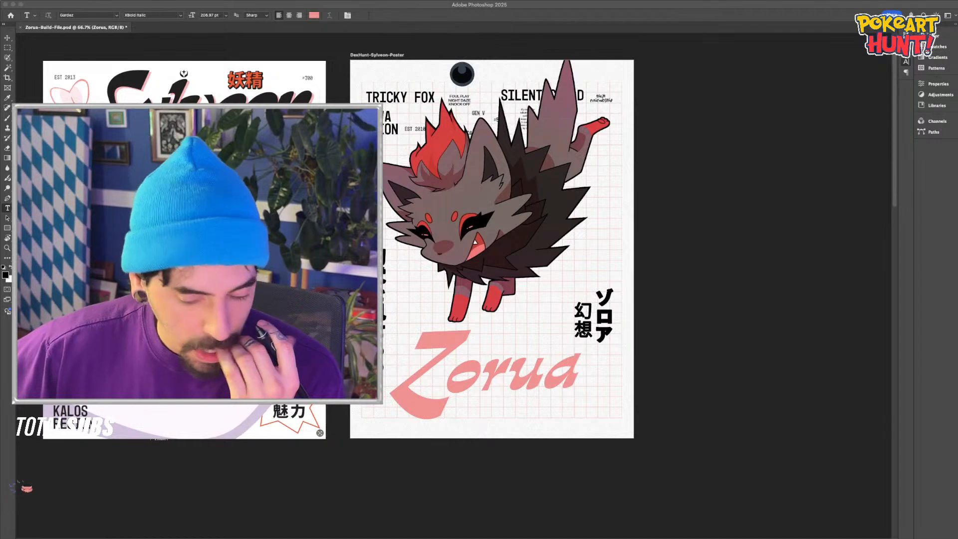
# Hide the effects on the vertical Japanese texts 幻覚を見せちゃう and ゾロア to remove their strokes
pyautogui.click(407, 295)
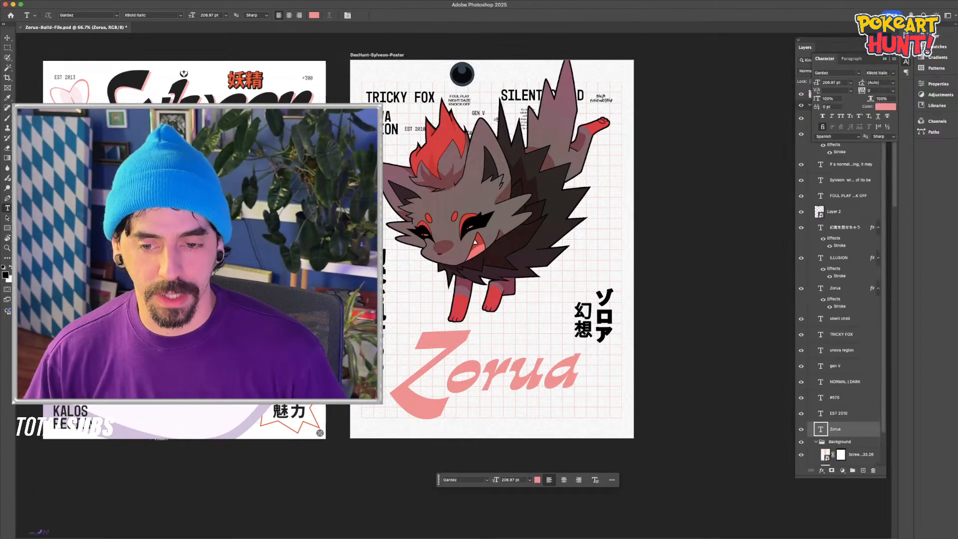
pyautogui.click(392, 300)
pyautogui.click(823, 238)
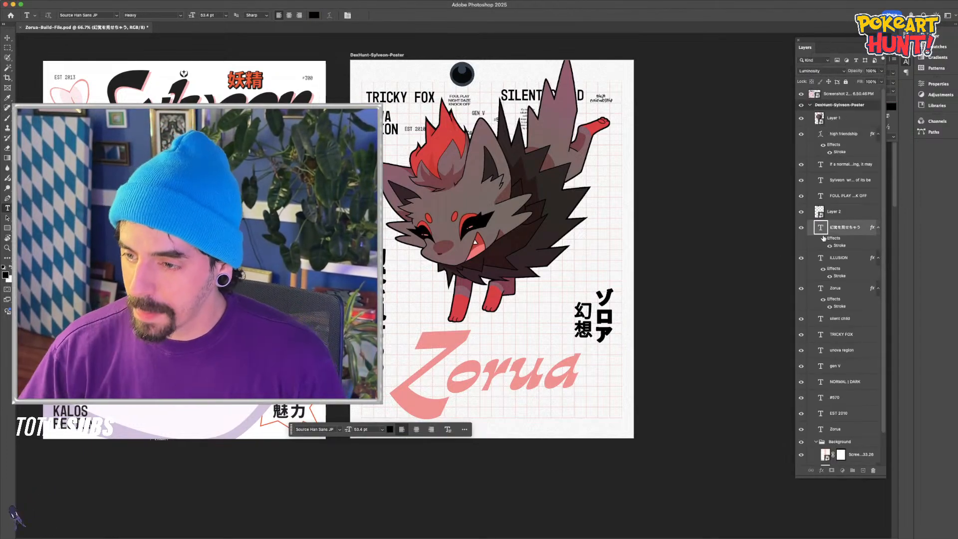
pyautogui.press('super+1')
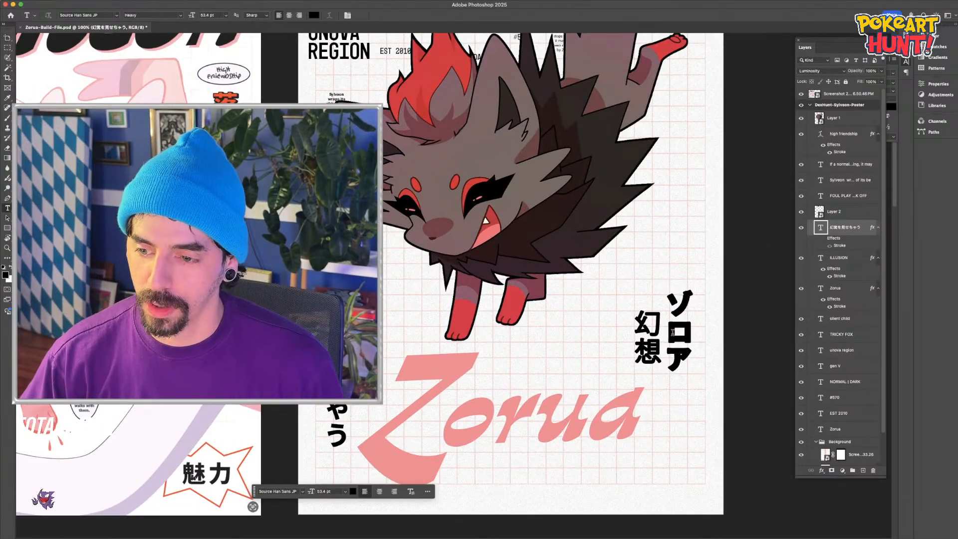
pyautogui.press('v')
pyautogui.click(843, 288)
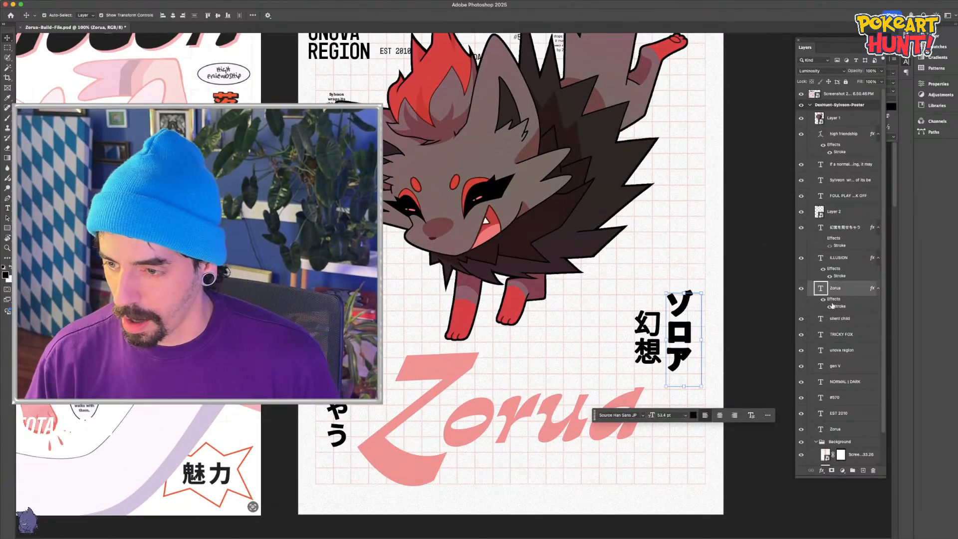
pyautogui.press('super+minus')
# Move the Zorua illustration slightly down so its tail tip sits inside the poster and its feet stand just above the title
pyautogui.moveTo(464, 209); pyautogui.dragTo(470, 277)
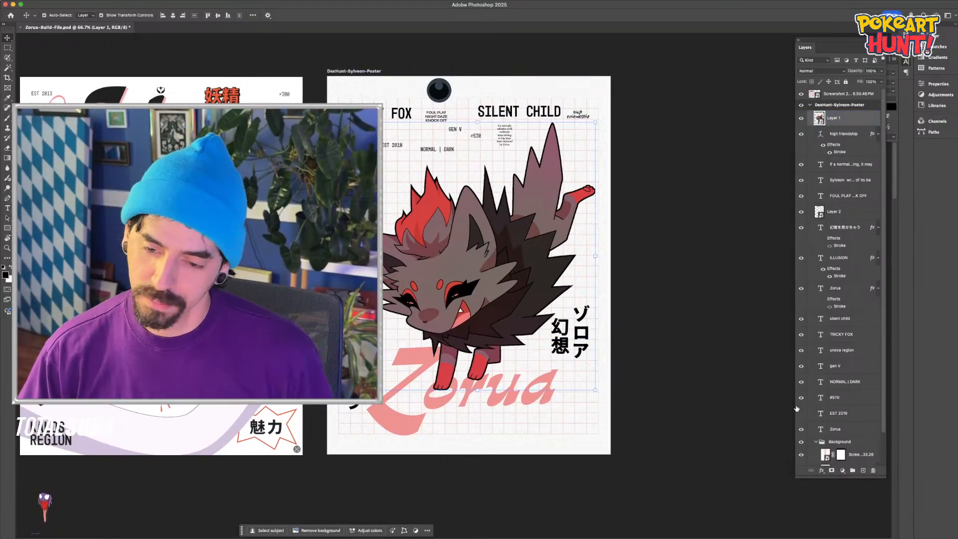
pyautogui.hscroll(3, 636, 469)
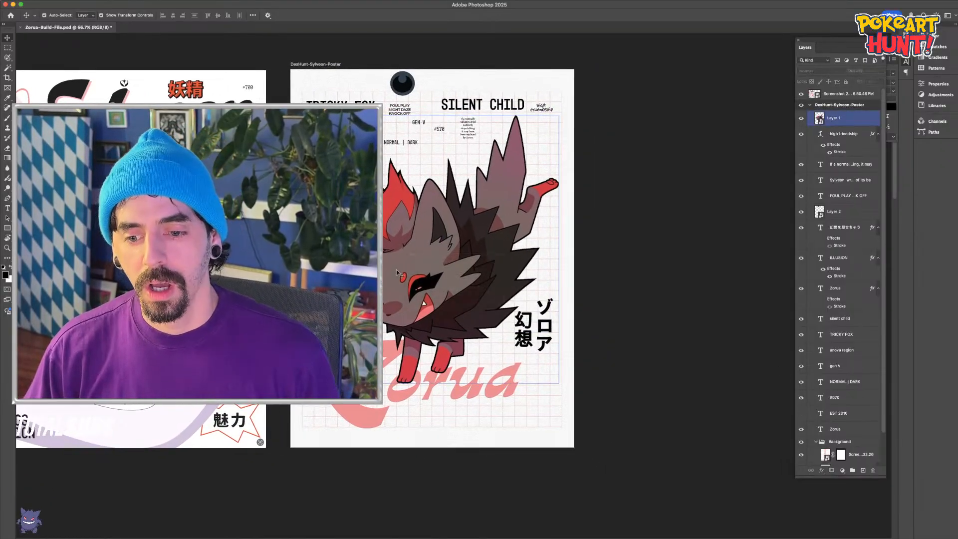
pyautogui.moveTo(395, 288); pyautogui.dragTo(391, 257)
pyautogui.moveTo(490, 258); pyautogui.dragTo(482, 240)
# Shift the Zorua title to the poster's left margin and move 幻覚を見せちゃう to the right side, above ゾロア
pyautogui.moveTo(691, 434); pyautogui.dragTo(437, 404)
pyautogui.moveTo(359, 409); pyautogui.dragTo(330, 397)
pyautogui.moveTo(324, 220); pyautogui.dragTo(537, 176)
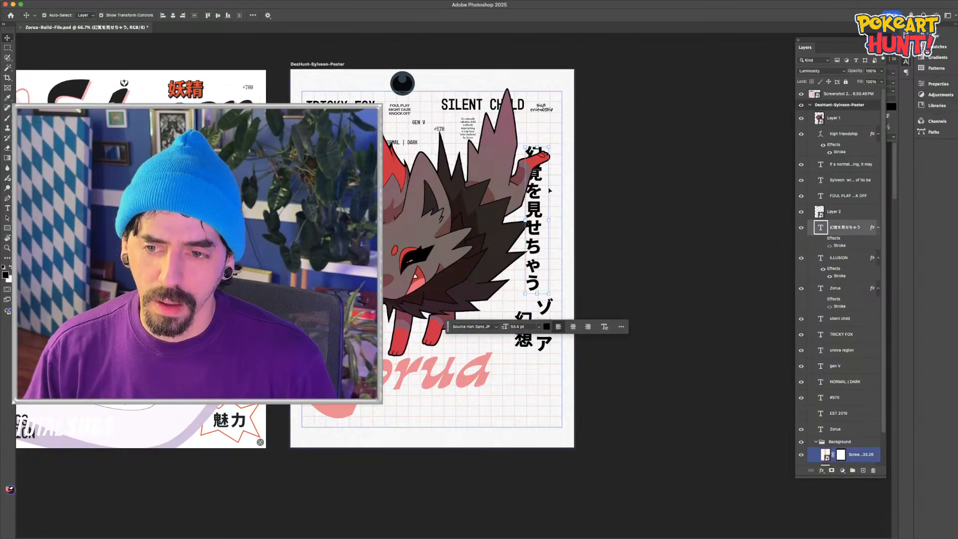
# Select only the Z of the large Zorua title and separate the Layers panel from the Character panel
pyautogui.moveTo(352, 409); pyautogui.dragTo(312, 409)
pyautogui.press('t')
pyautogui.rightClick(347, 401)
pyautogui.click(565, 309)
pyautogui.moveTo(838, 44); pyautogui.dragTo(709, 40)
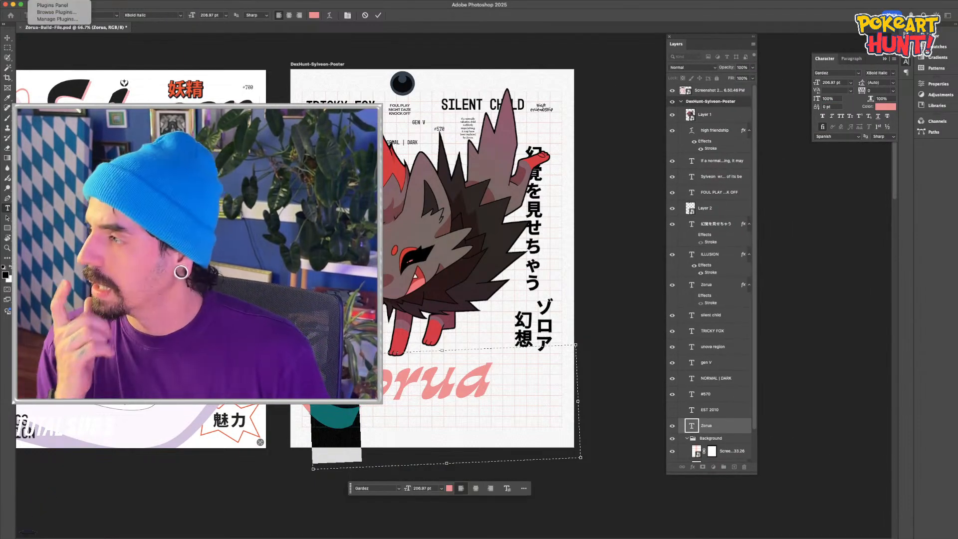
pyautogui.press('super+Tab')
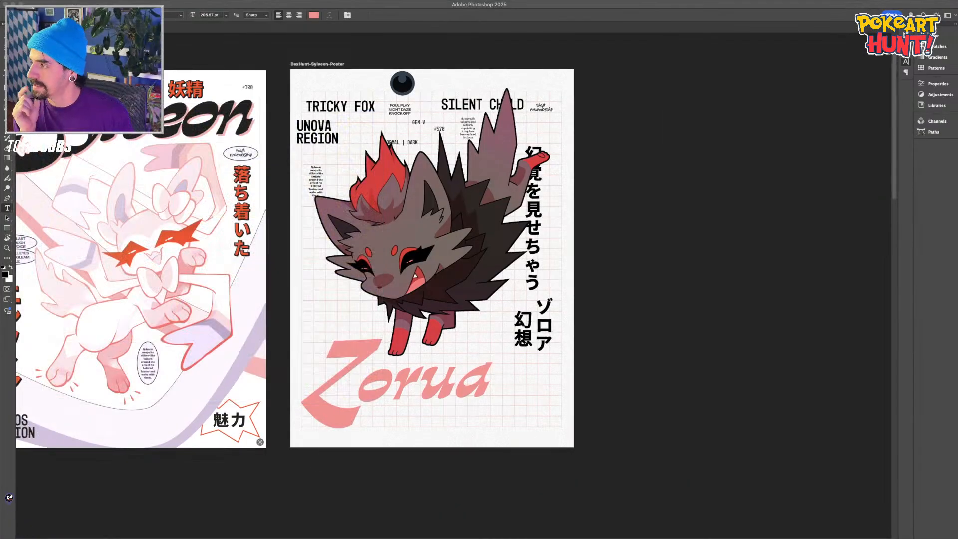
pyautogui.press('super+Tab')
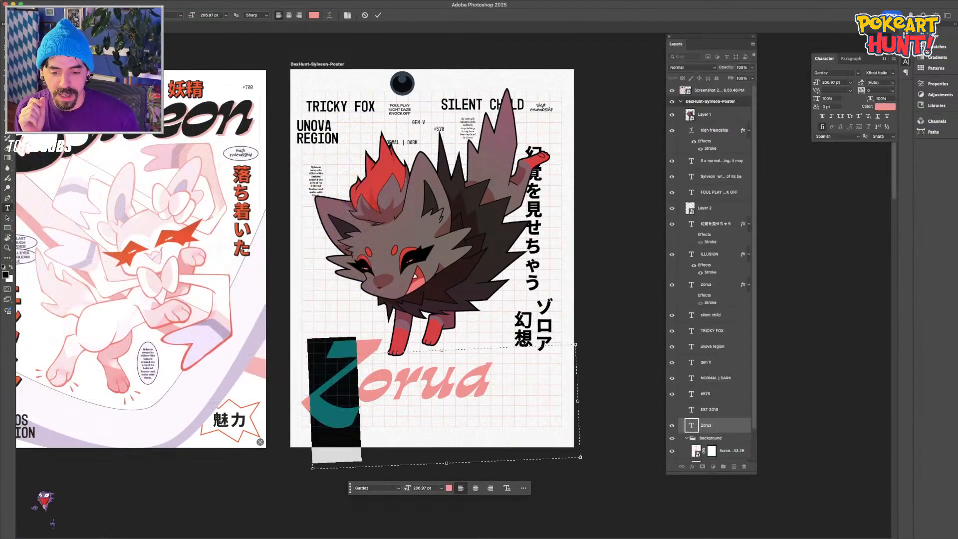
pyautogui.click(64, 1)
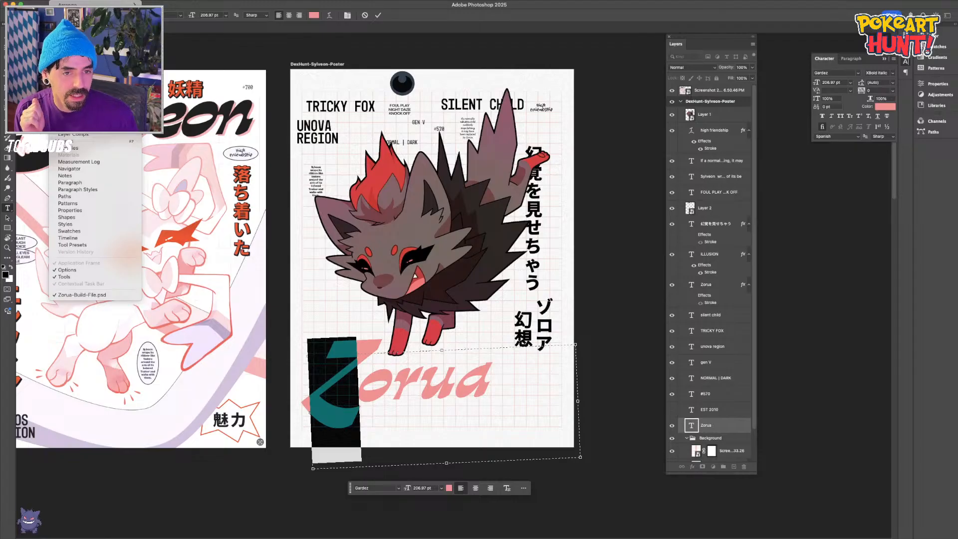
pyautogui.click(75, 65)
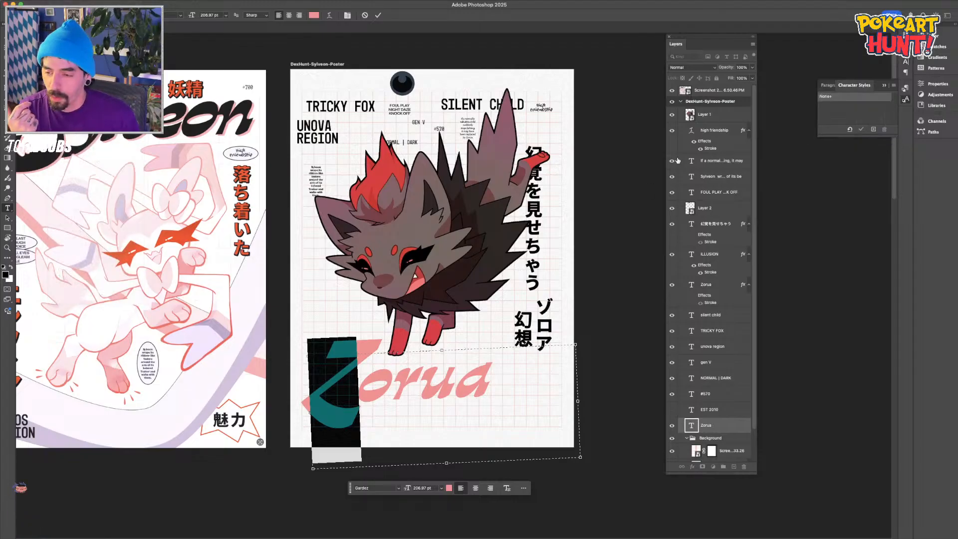
pyautogui.moveTo(856, 139); pyautogui.dragTo(892, 370)
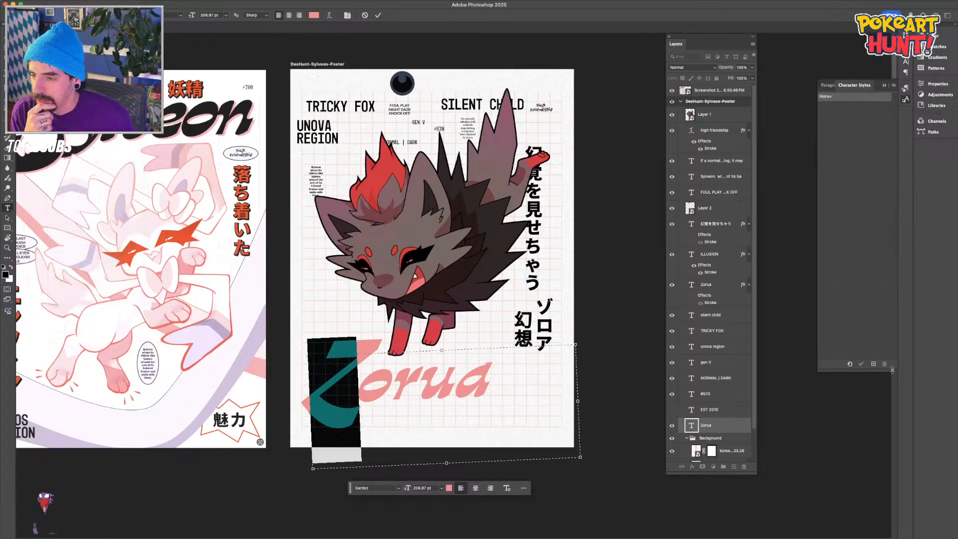
pyautogui.click(827, 85)
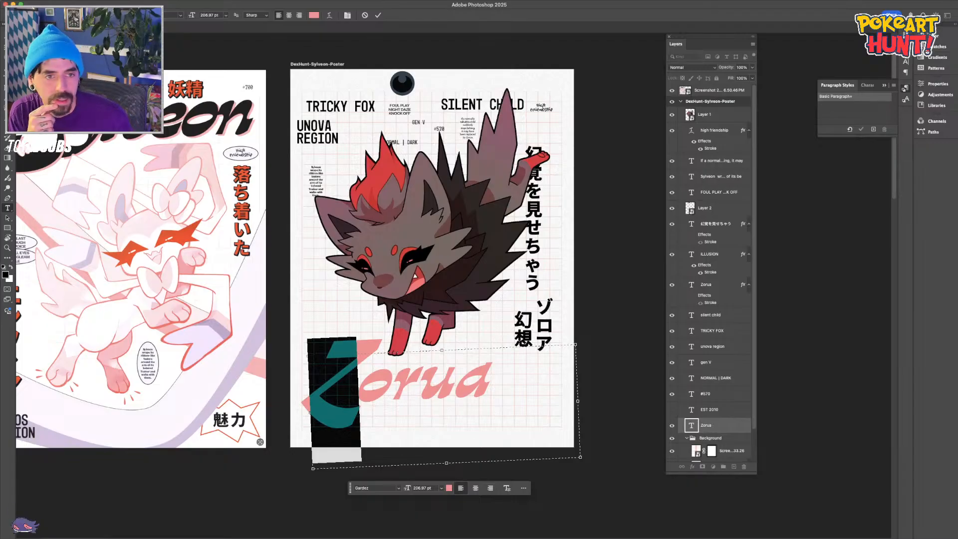
# Open an enlarged Glyphs panel for the Gardez font and browse its alternate capital letters
pyautogui.click(60, 3)
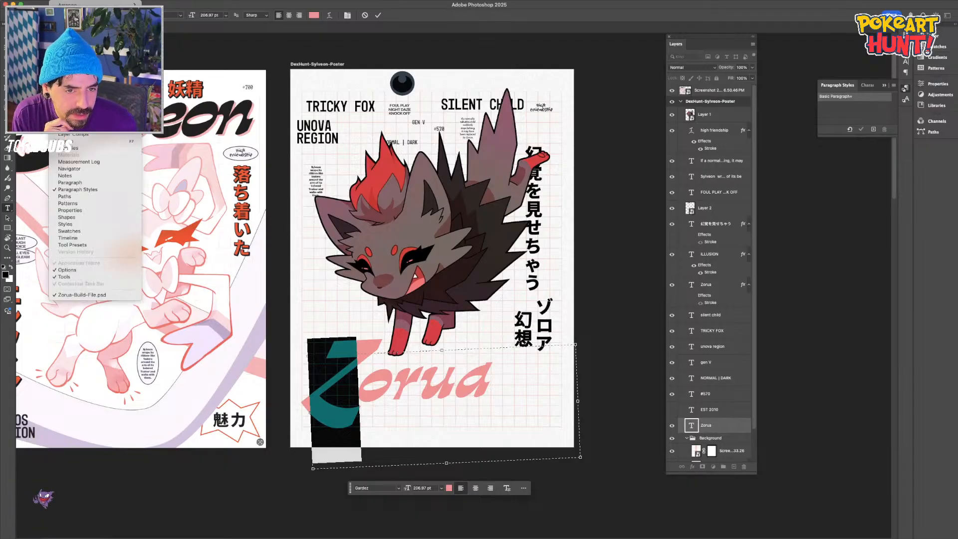
pyautogui.click(67, 99)
pyautogui.moveTo(831, 200); pyautogui.dragTo(840, 443)
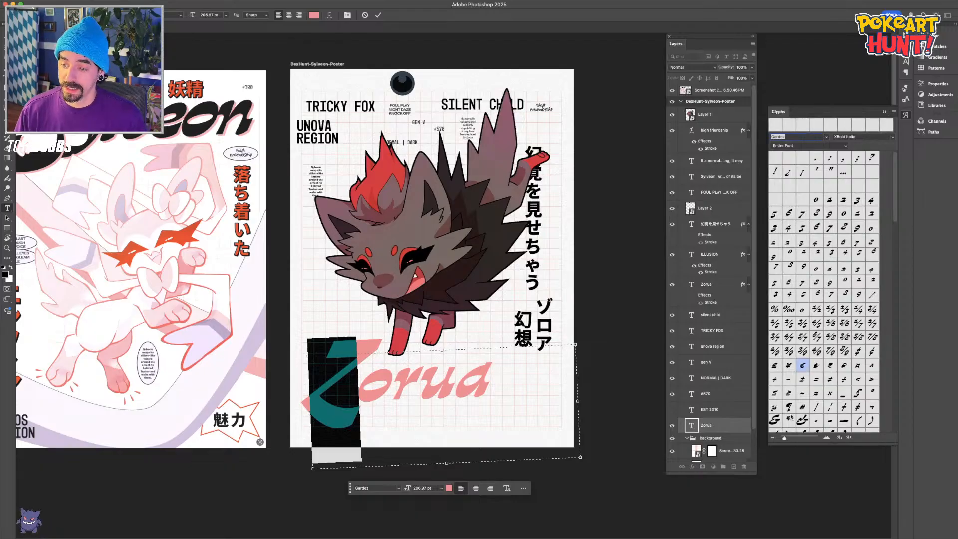
pyautogui.moveTo(894, 209); pyautogui.dragTo(893, 278)
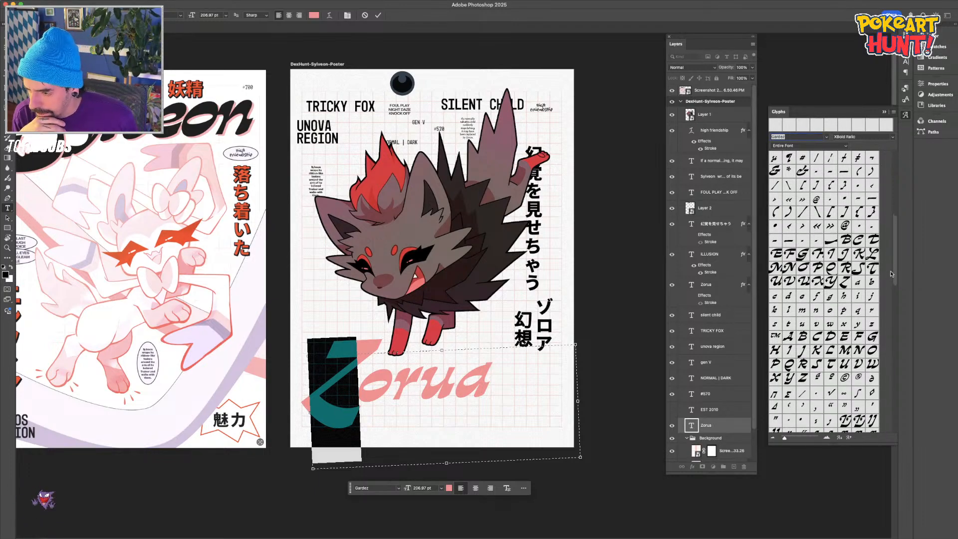
# Try the alternate flat-based Z glyph in the Zorua title, compare it with the swash Z, and restore the swash Z
pyautogui.doubleClick(801, 378)
pyautogui.press('super+Return')
pyautogui.press('super+plus')
pyautogui.press('super+plus')
pyautogui.press('super+plus')
pyautogui.moveTo(320, 368); pyautogui.dragTo(304, 143)
pyautogui.moveTo(190, 372); pyautogui.dragTo(355, 270)
pyautogui.press('super+z')
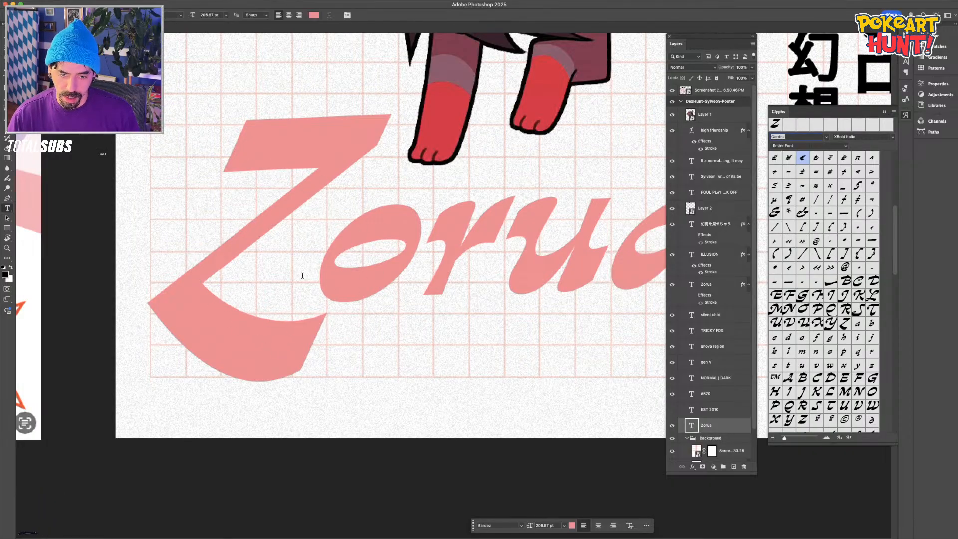
pyautogui.press('super+shift+z')
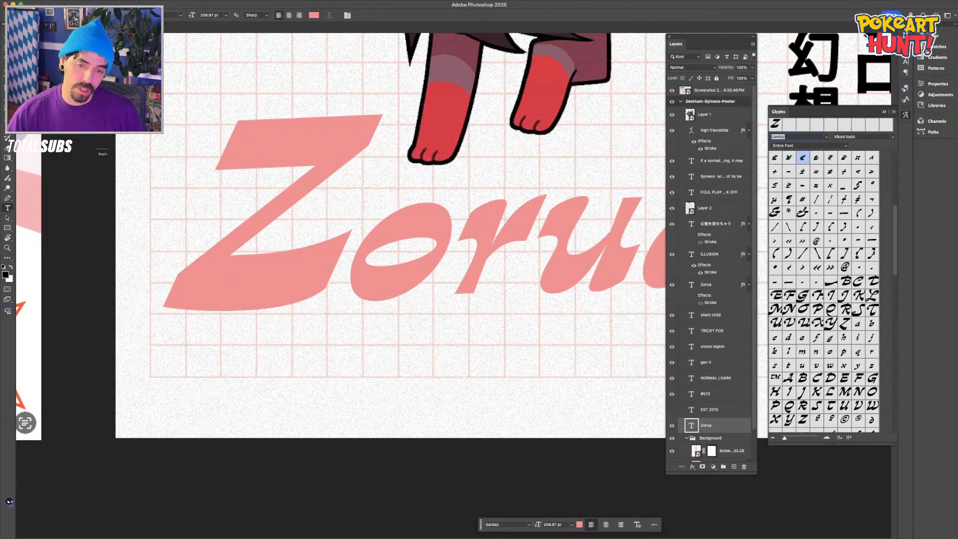
pyautogui.press('super+minus')
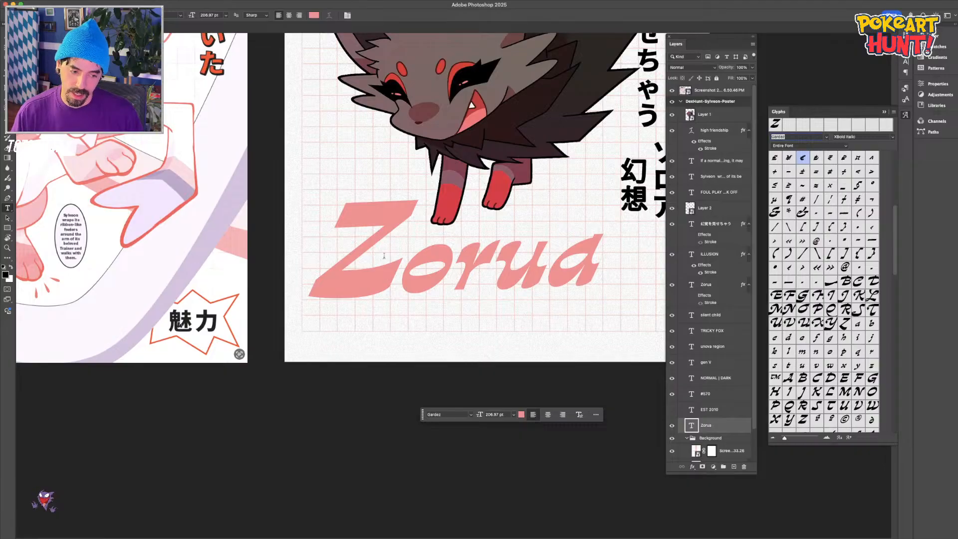
pyautogui.press('super+minus')
pyautogui.press('super+z')
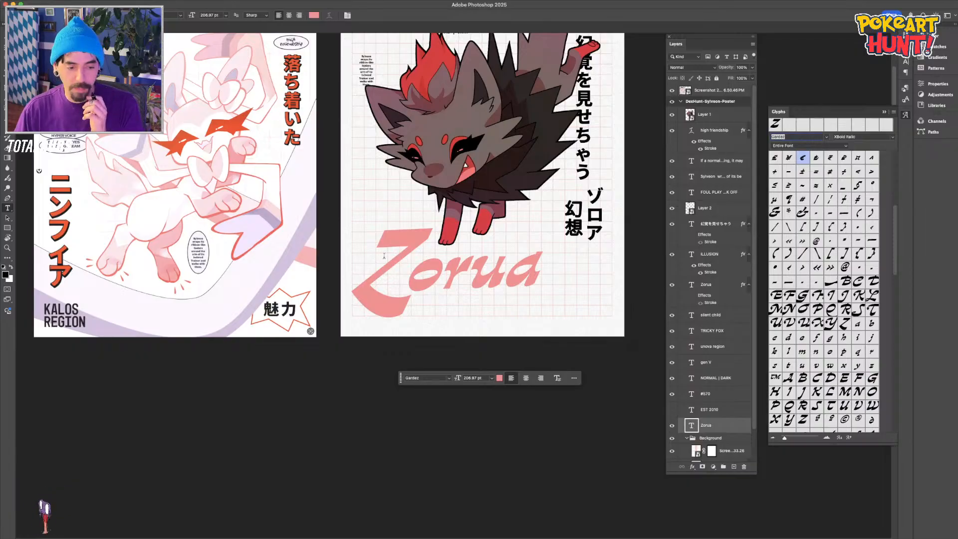
pyautogui.press('v')
pyautogui.hotkey('shift', 'v')
pyautogui.scroll(5, 358, 441)
pyautogui.hscroll(1, 359, 441)
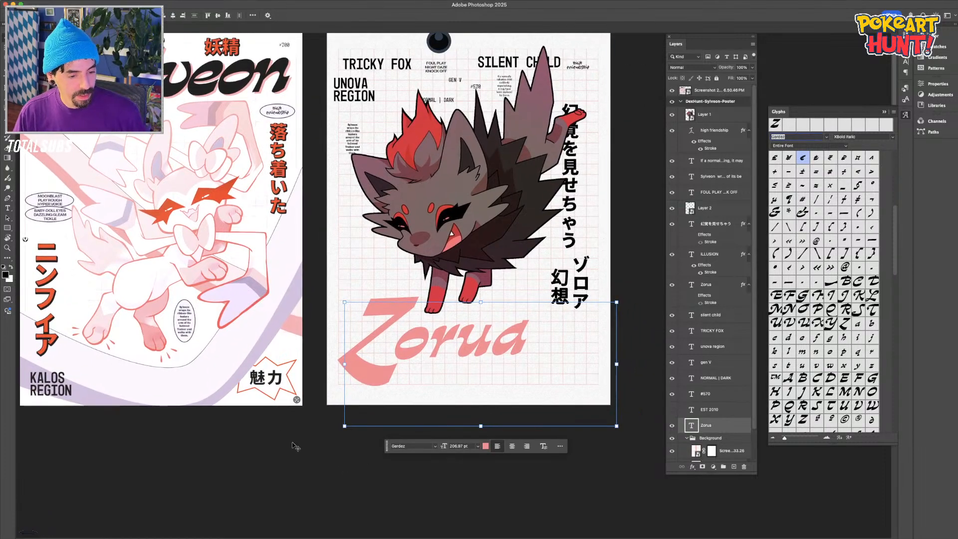
pyautogui.click(275, 446)
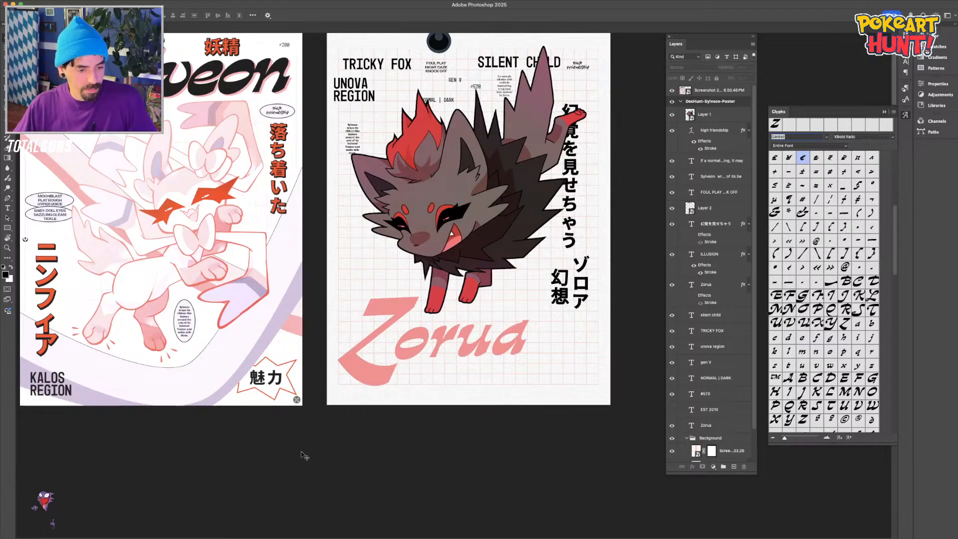
# Try replacing the vertical text 幻覚を見せちゃう with 幻を見せるよ, and undo the replacement
pyautogui.press('super+Tab')
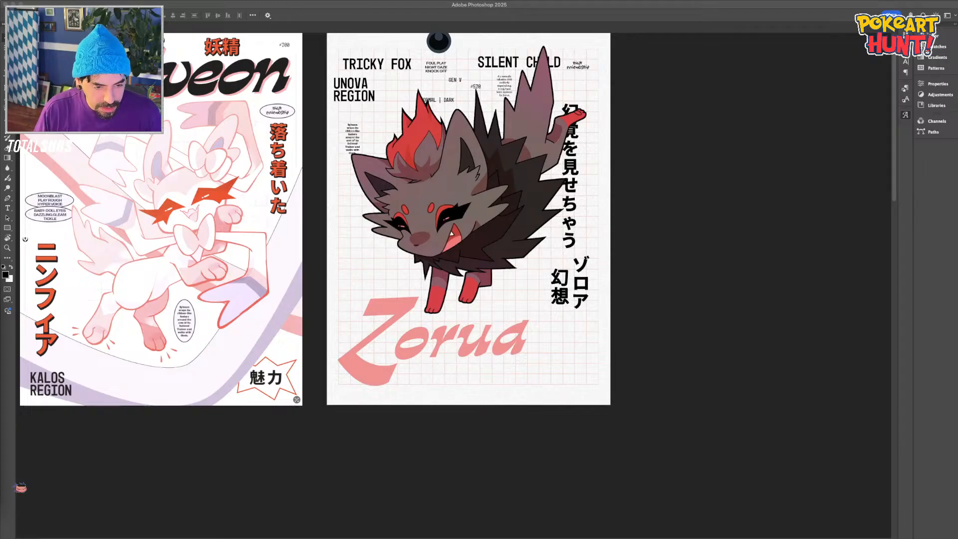
pyautogui.click(522, 316)
pyautogui.doubleClick(574, 228)
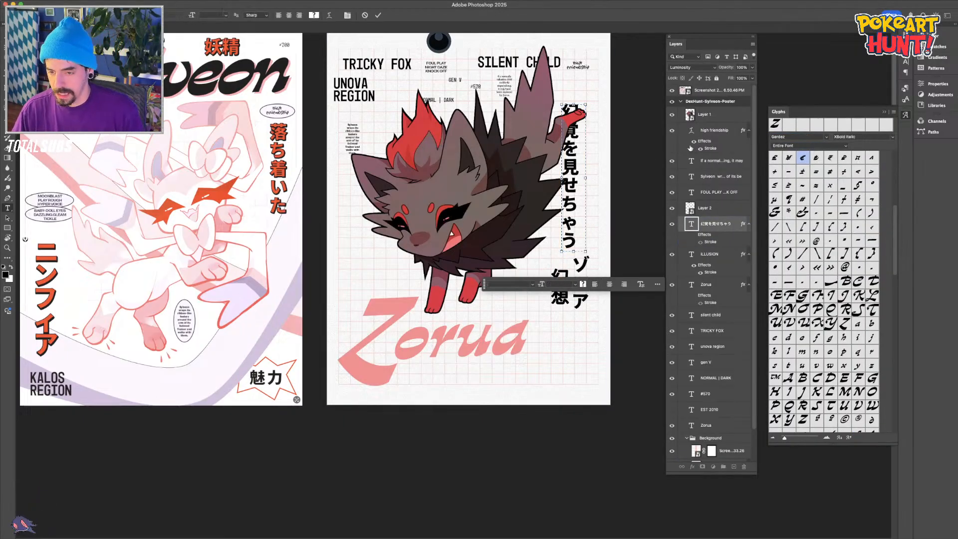
pyautogui.press('super+a')
pyautogui.write('幻を見せるよ')
pyautogui.press('super+Return')
pyautogui.press('v')
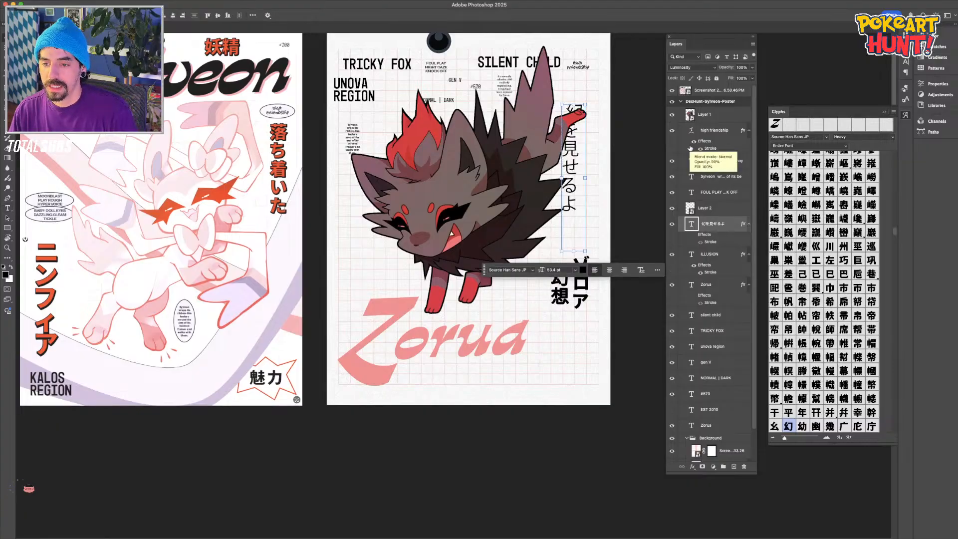
pyautogui.hotkey('ctrl', 'z')
# Replace all of the vertical text 幻覚を見せちゃう with 幻を見せるよ
pyautogui.click(573, 225)
pyautogui.hotkey('ctrl', 'a')
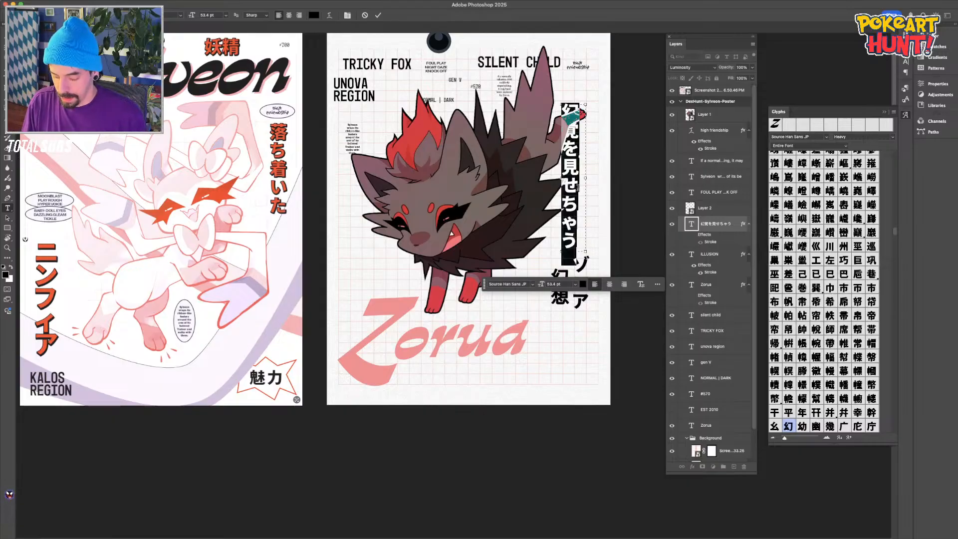
pyautogui.rightClick(562, 200)
pyautogui.click(565, 204)
pyautogui.rightClick(564, 200)
pyautogui.click(589, 243)
pyautogui.press('super+Return')
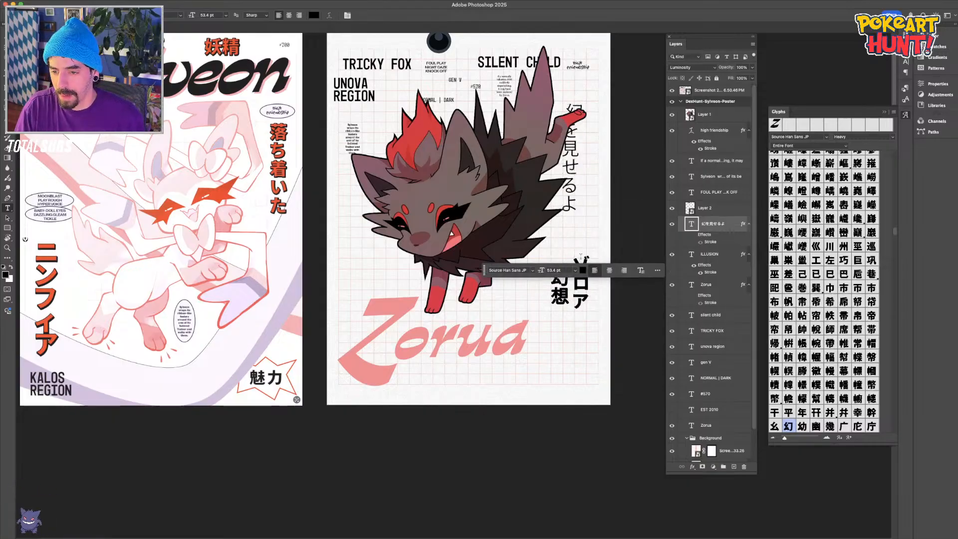
# Move the 幻を見せるよ text down and right to the poster's right margin, above ゾロア
pyautogui.press('v')
pyautogui.moveTo(575, 163); pyautogui.dragTo(592, 179)
pyautogui.click(381, 488)
pyautogui.scroll(2, 302, 195)
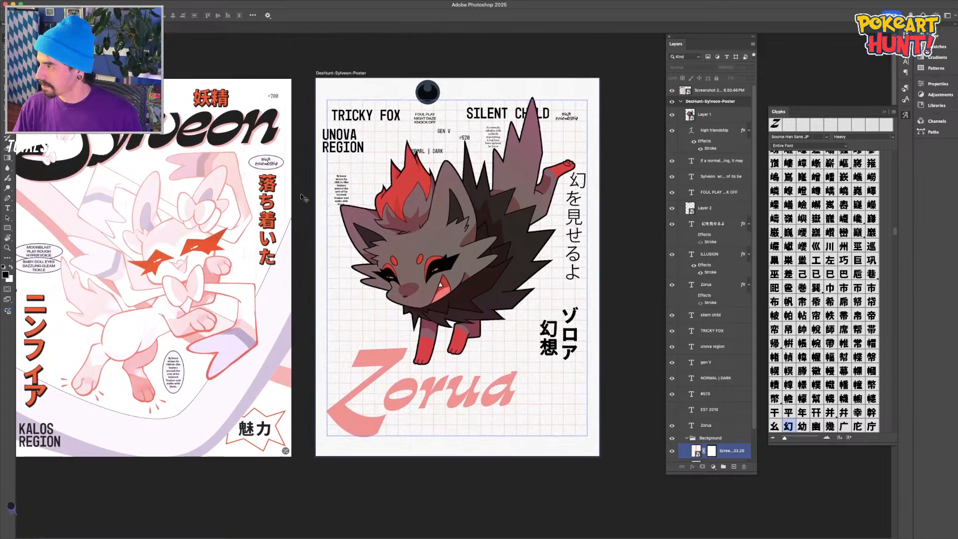
# Kern the o of the large Zorua title closer to the Z so it tucks in above the Z's swash
pyautogui.press('t')
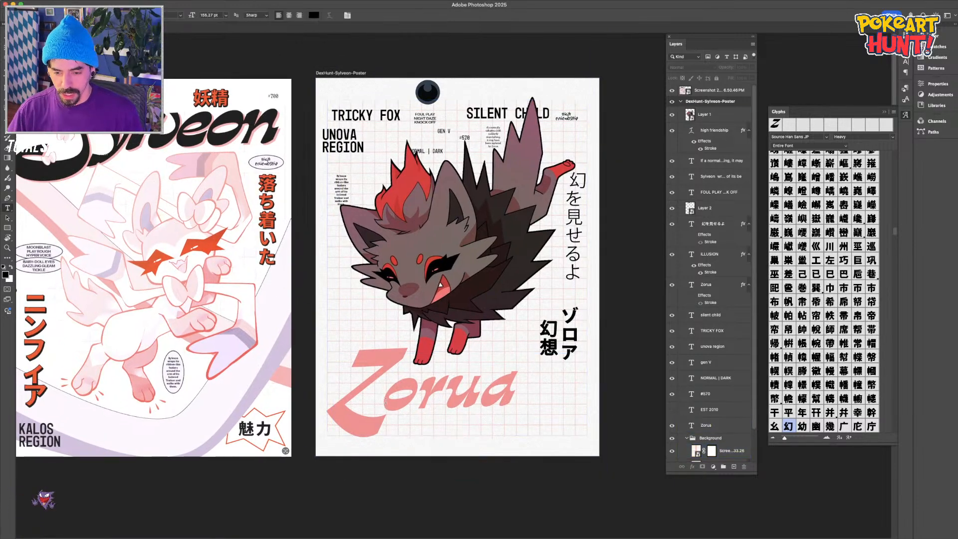
pyautogui.click(385, 399)
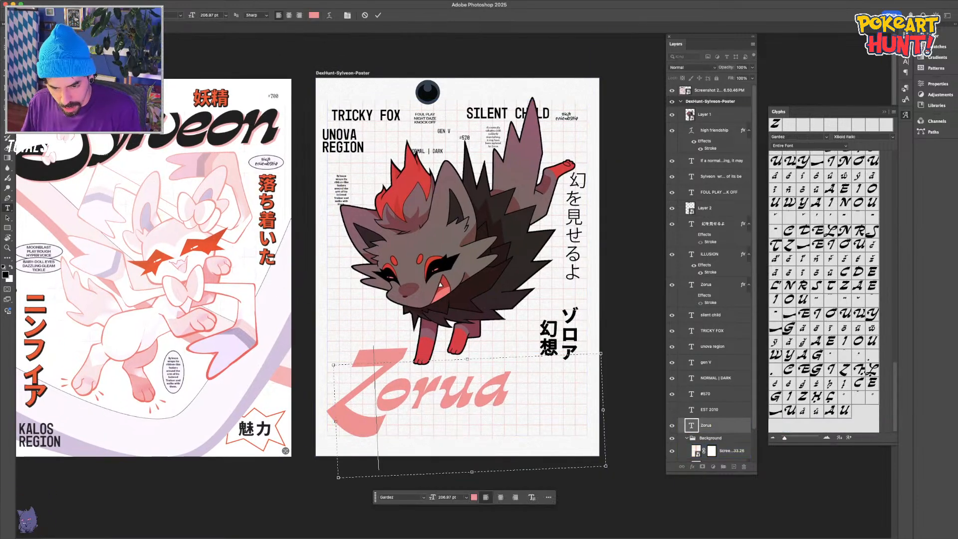
pyautogui.press('Escape')
pyautogui.moveTo(336, 386); pyautogui.dragTo(398, 275)
pyautogui.press('super+plus')
pyautogui.press('super+plus')
pyautogui.press('super+plus')
pyautogui.click(375, 314)
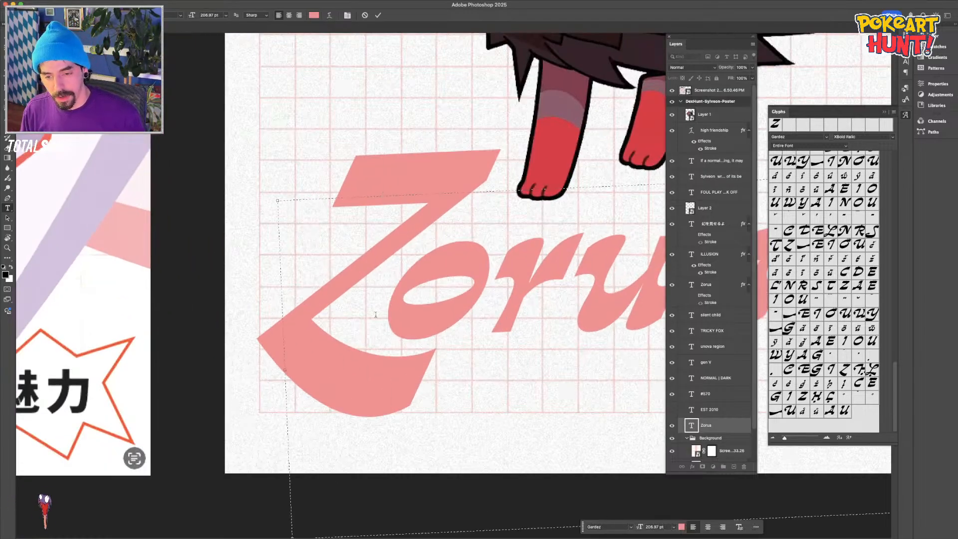
pyautogui.hotkey('alt', 'Left')
pyautogui.hotkey('alt', 'Left')
pyautogui.hotkey('alt', 'Left')
pyautogui.hotkey('alt', 'Left')
pyautogui.hotkey('alt', 'Left')
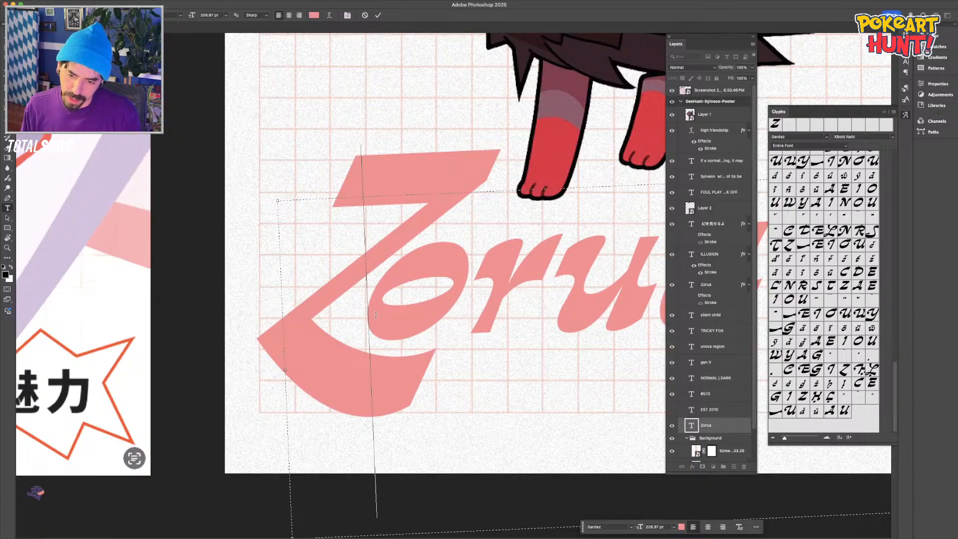
# Finish the kerning edit of the large Zorua title
pyautogui.press('super+minus')
pyautogui.press('super+minus')
pyautogui.moveTo(412, 292); pyautogui.dragTo(595, 286)
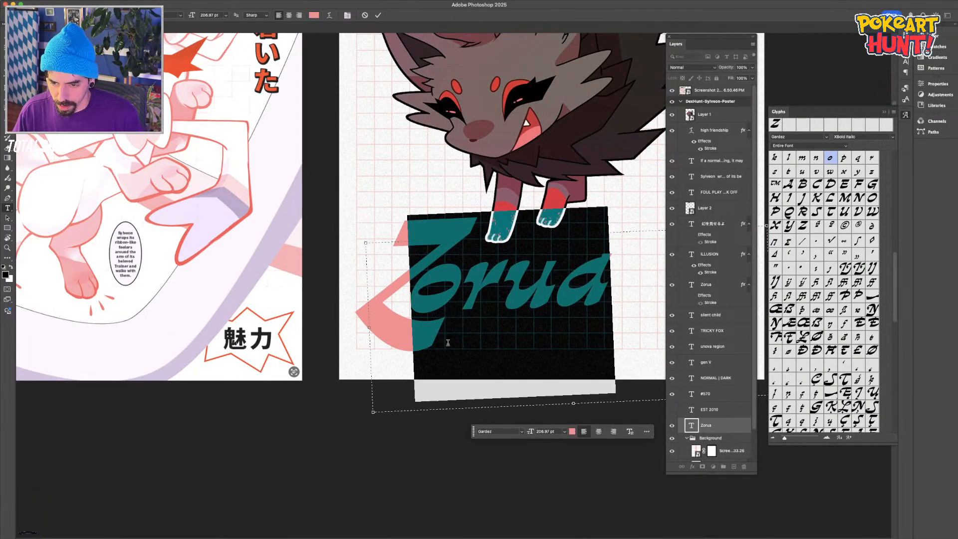
pyautogui.press('Escape')
pyautogui.hscroll(5, 451, 331)
pyautogui.scroll(-2, 446, 314)
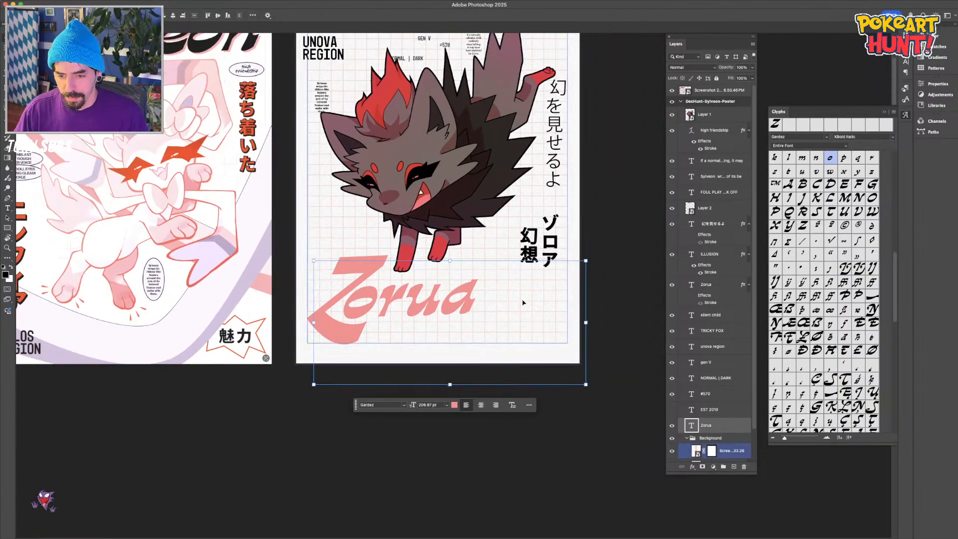
pyautogui.click(565, 348)
pyautogui.moveTo(586, 374); pyautogui.dragTo(490, 332)
pyautogui.press('super+Return')
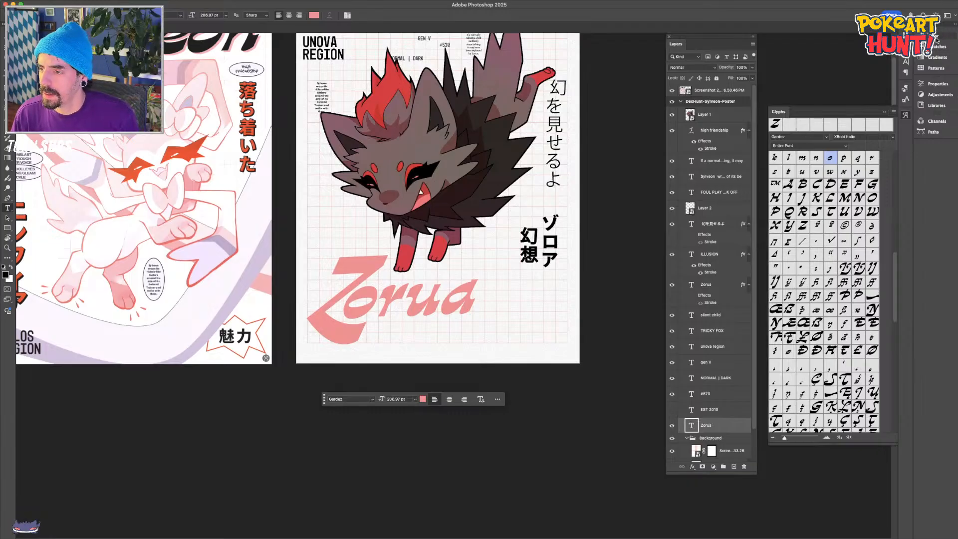
# Open the Character settings and float them beside the Zorua poster's lower edge
pyautogui.moveTo(62, 1)
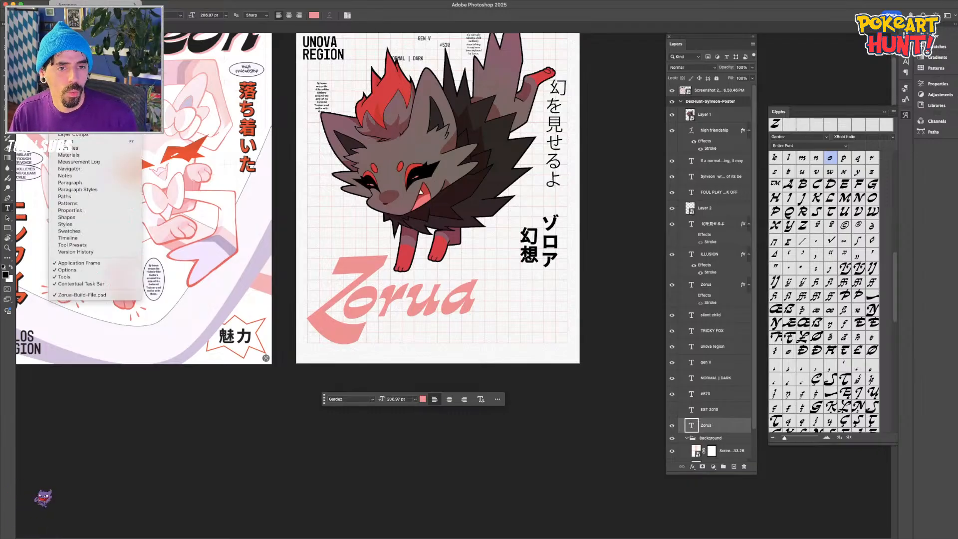
pyautogui.click(69, 59)
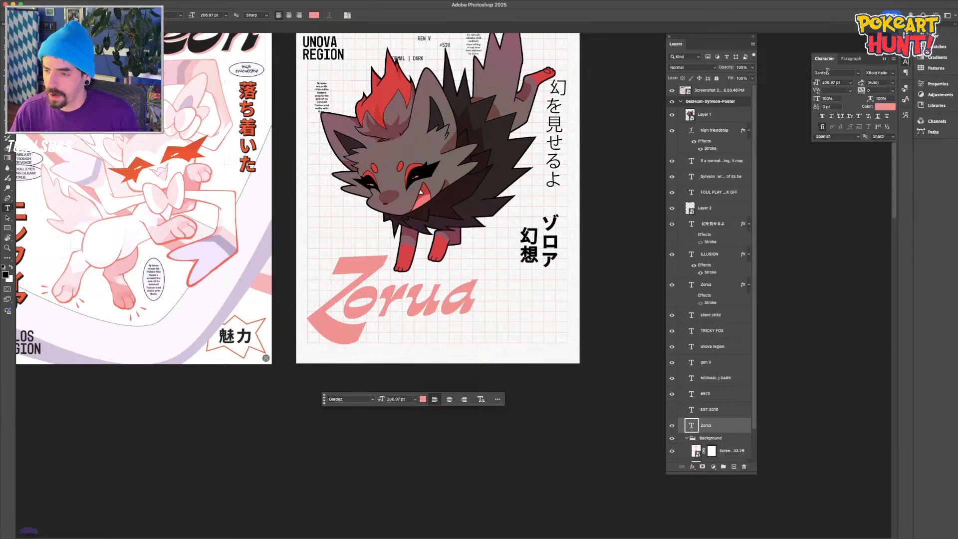
pyautogui.click(883, 60)
pyautogui.click(905, 61)
pyautogui.moveTo(822, 63); pyautogui.dragTo(584, 355)
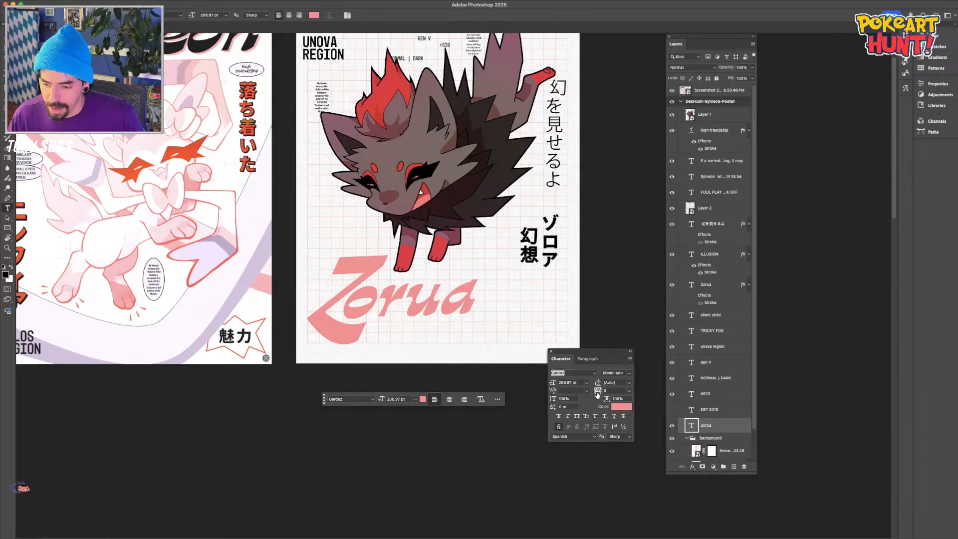
# Set the large Zorua title's font size to 206 pt, and scale the title up to about 301 pt across the poster's width
pyautogui.click(581, 383)
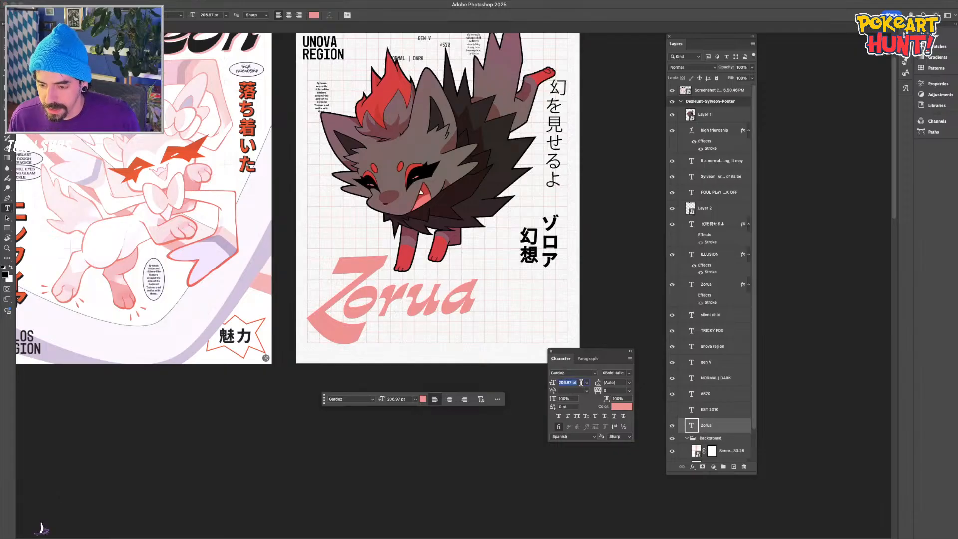
pyautogui.write('206')
pyautogui.press('Return')
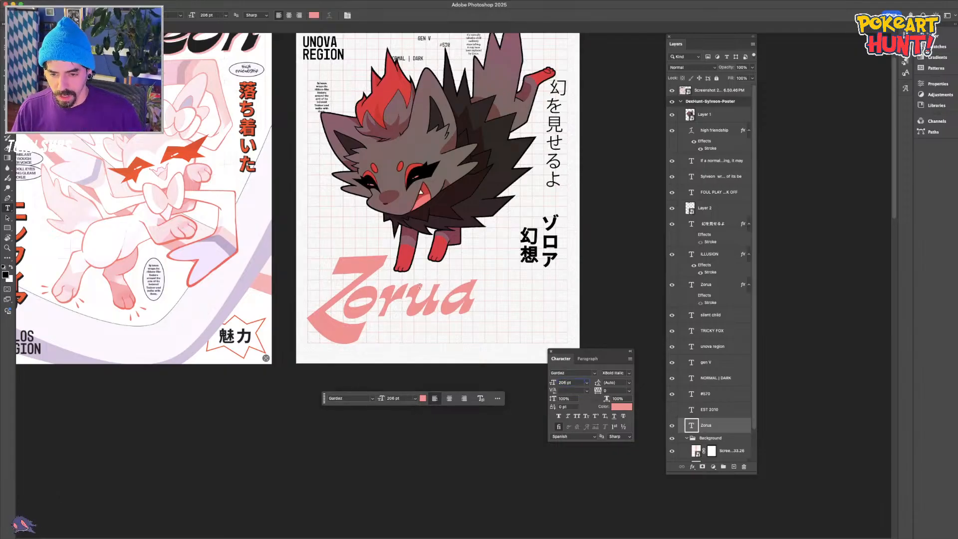
pyautogui.hotkey('ctrl', 't')
pyautogui.moveTo(526, 311); pyautogui.dragTo(624, 294)
pyautogui.press('Return')
pyautogui.click(331, 414)
pyautogui.scroll(3, 326, 363)
pyautogui.hotkey('ctrl', '-')
pyautogui.hotkey('ctrl', '+')
pyautogui.scroll(2, 327, 306)
pyautogui.hscroll(2, 327, 306)
pyautogui.click(335, 214)
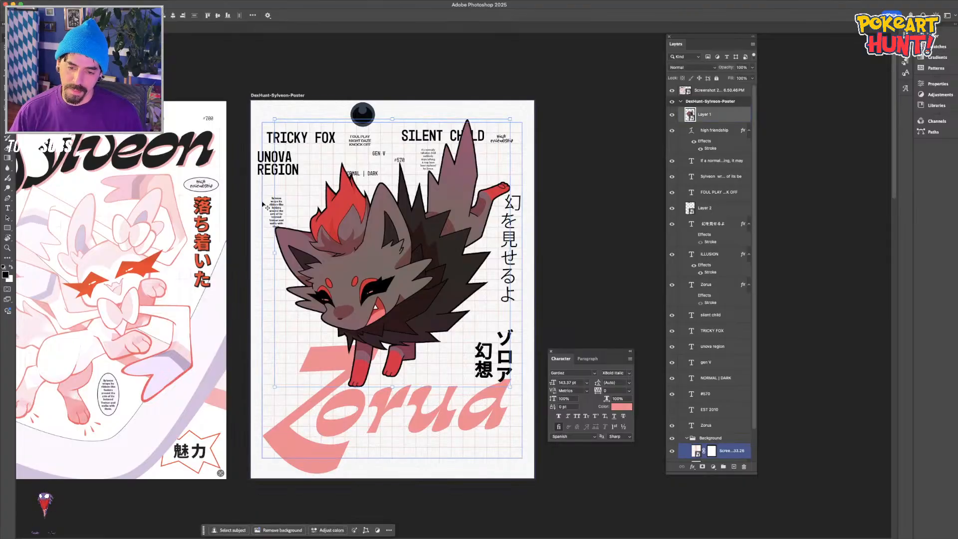
pyautogui.moveTo(269, 254); pyautogui.dragTo(269, 209)
pyautogui.press('Escape')
pyautogui.scroll(-2, 468, 214)
pyautogui.press('p')
pyautogui.click(227, 495)
pyautogui.press('u')
pyautogui.press('Escape')
pyautogui.press('b')
pyautogui.press('u')
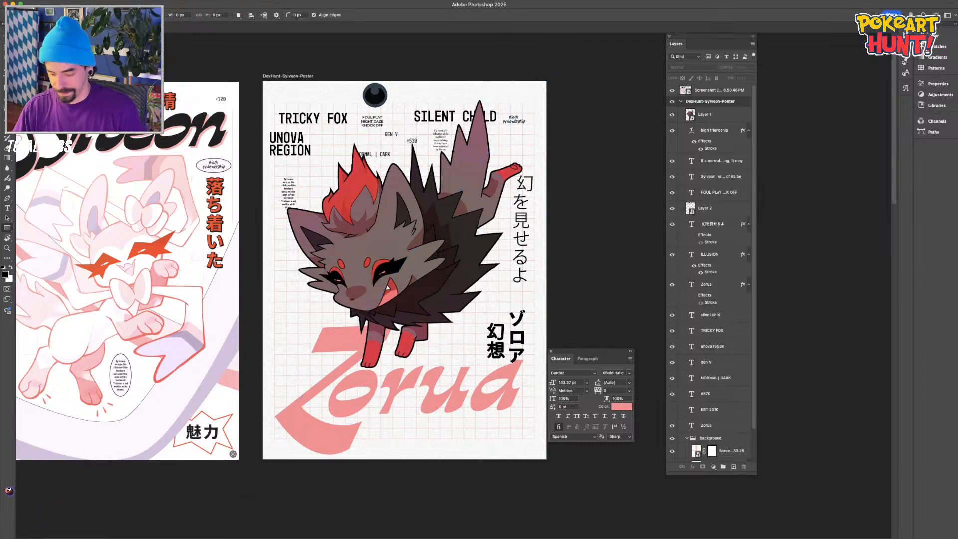
pyautogui.press('v')
pyautogui.press('super+minus')
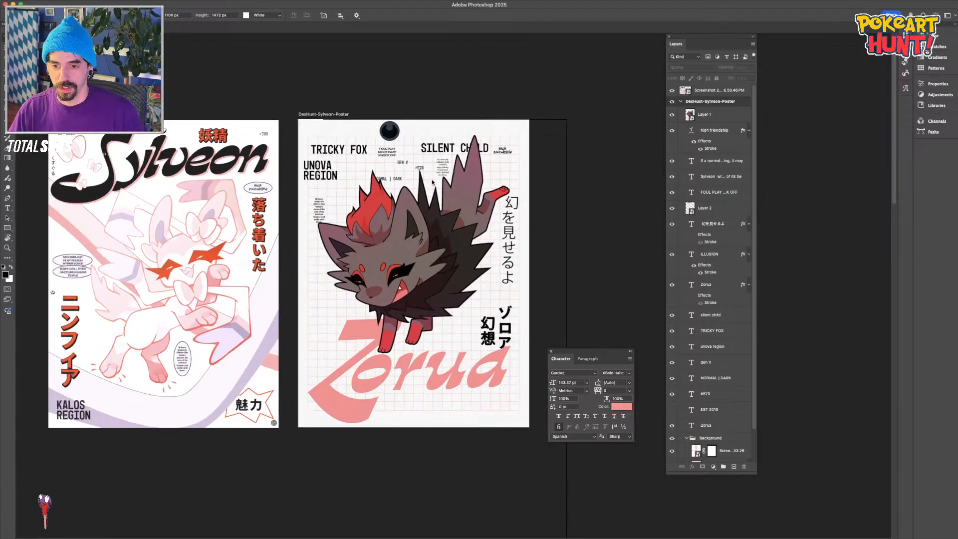
# Add a new layer above the Zorua illustration and sample the red of its flame-shaped hair as the brush colour
pyautogui.hotkey('ctrl', 'shift', 'alt', 'n')
pyautogui.press('b')
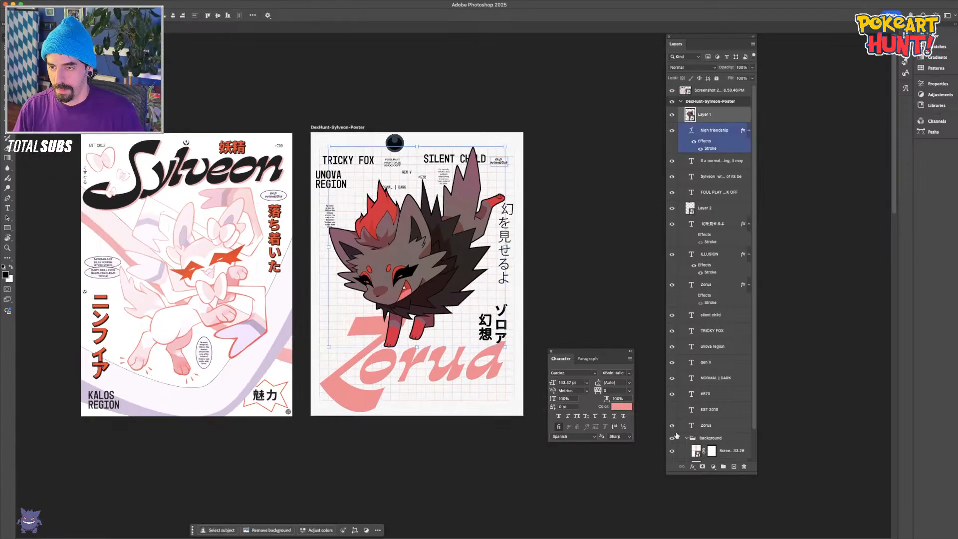
pyautogui.hotkey('ctrl', '+')
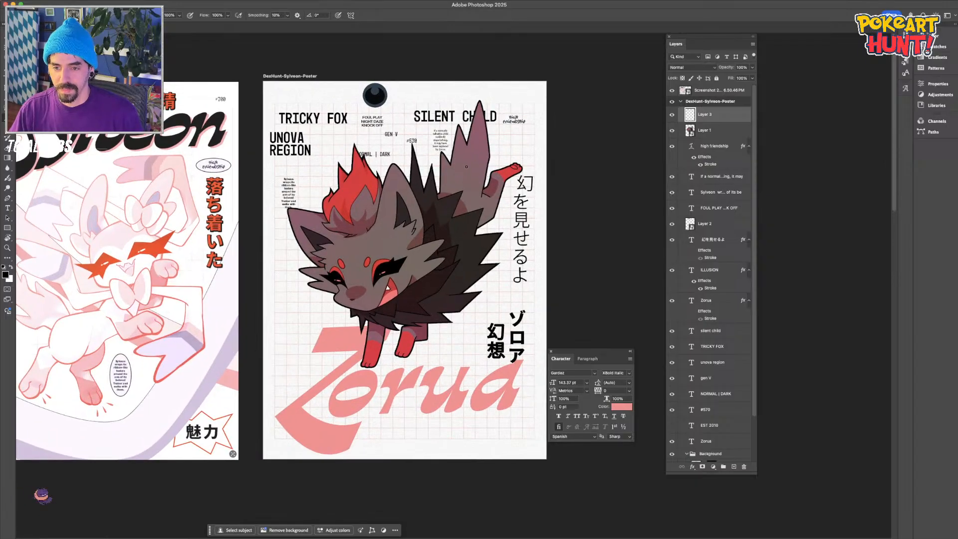
pyautogui.keyDown('alt'); pyautogui.click(372, 186); pyautogui.keyUp('alt')
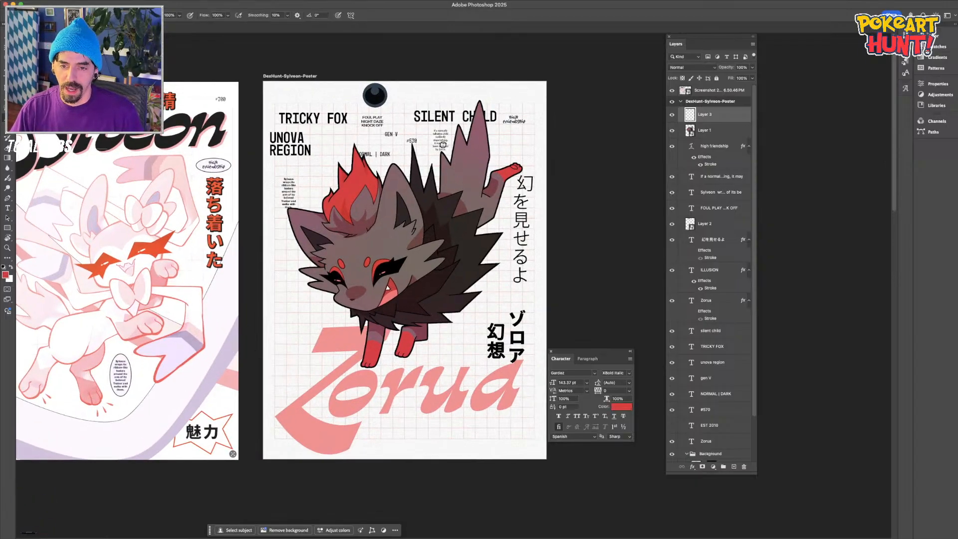
# Try sketching red diagonal composition lines from the poster's upper-right corner to its lower-left corner, and undo the strokes
pyautogui.moveTo(505, 92); pyautogui.dragTo(305, 459)
pyautogui.moveTo(542, 74)
pyautogui.mouseDown()
pyautogui.moveTo(264, 458)
pyautogui.moveTo(351, 299)
pyautogui.moveTo(264, 422)
pyautogui.mouseUp()
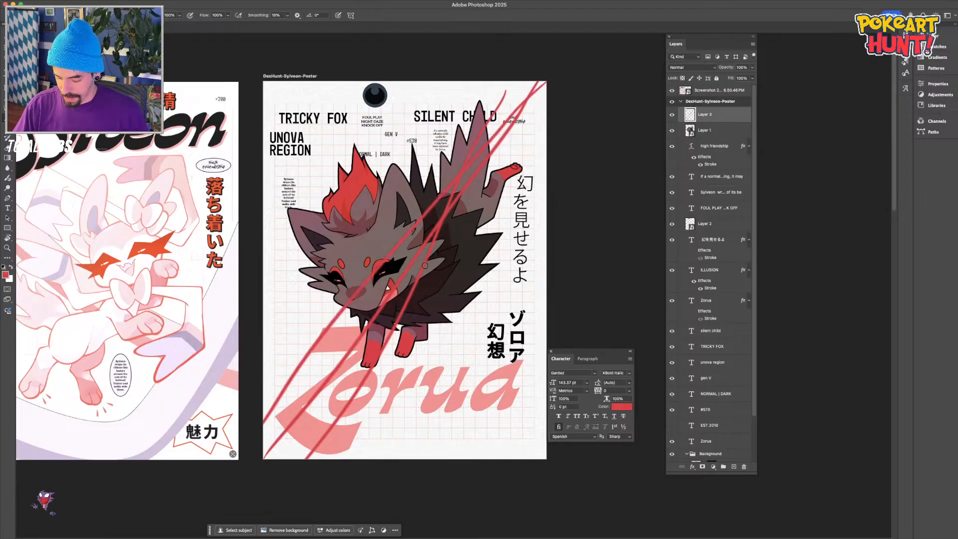
pyautogui.press('super+z')
pyautogui.press('super+z')
pyautogui.press('super+z')
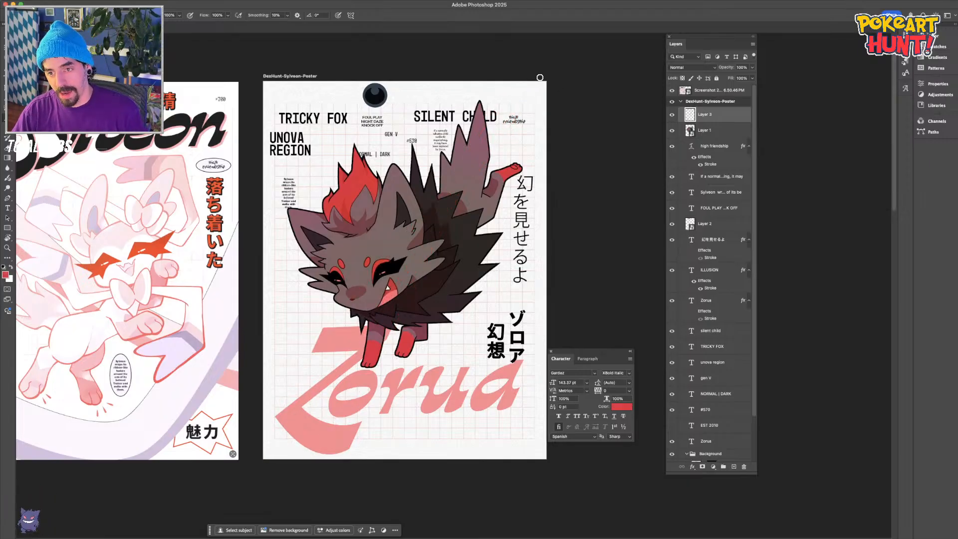
pyautogui.moveTo(543, 83); pyautogui.dragTo(273, 457)
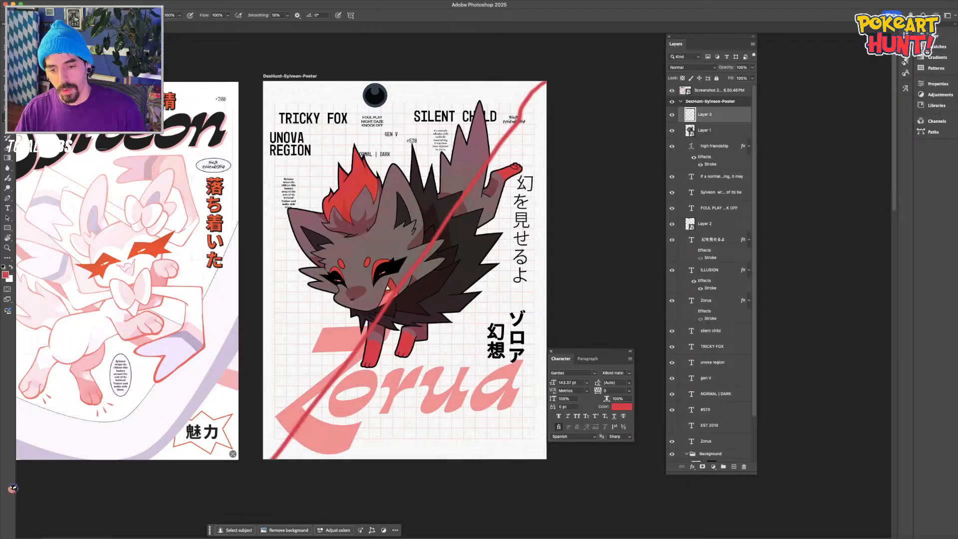
pyautogui.press('super+z')
# Rotate the Zorua illustration slightly clockwise and shift it left on the poster
pyautogui.press('v')
pyautogui.click(320, 419)
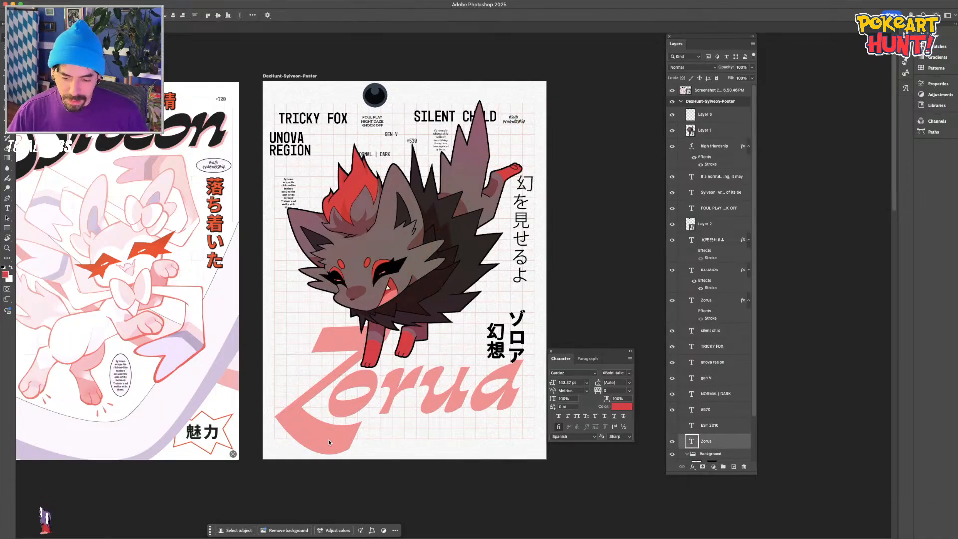
pyautogui.scroll(-2, 319, 419)
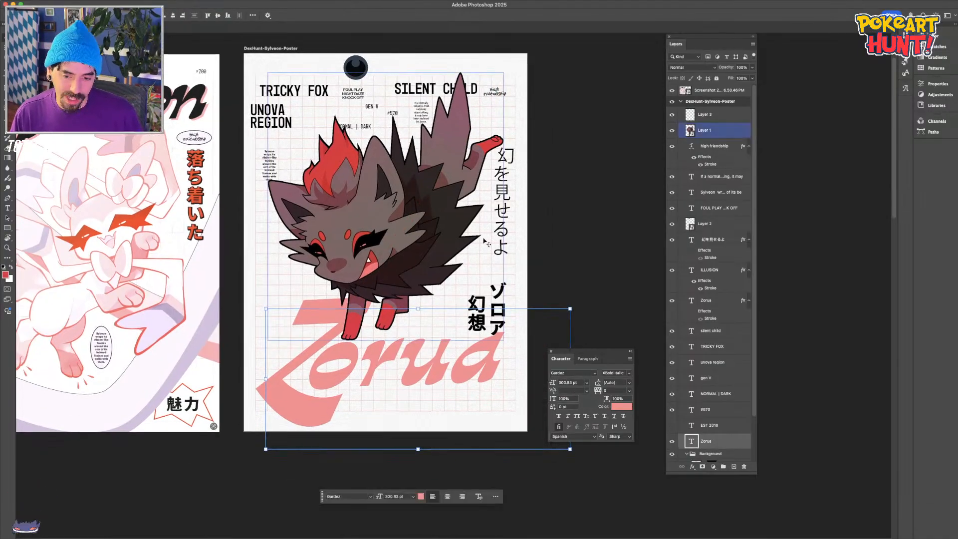
pyautogui.click(338, 236)
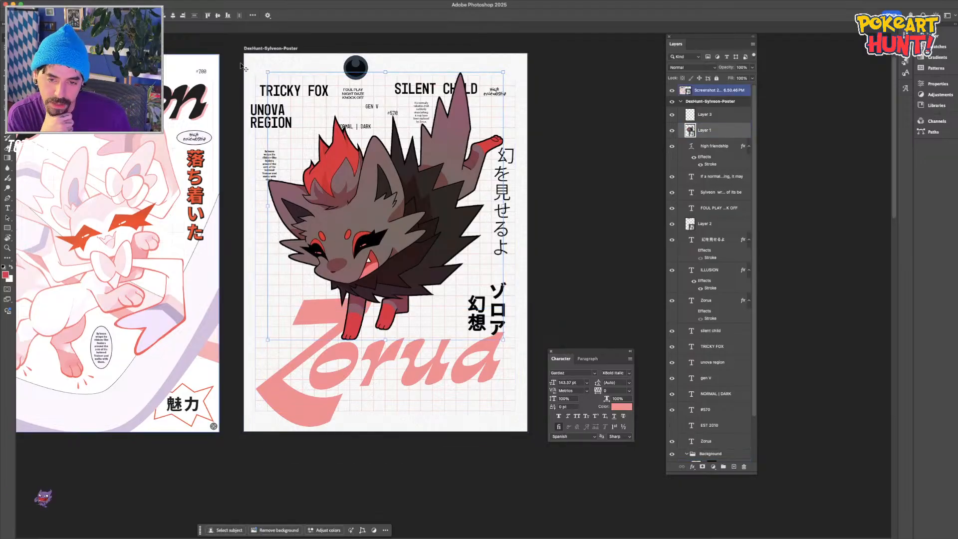
pyautogui.press('super+t')
pyautogui.moveTo(267, 66); pyautogui.dragTo(320, 67)
pyautogui.press('Return')
pyautogui.moveTo(332, 235)
pyautogui.mouseDown()
pyautogui.moveTo(536, 241)
pyautogui.moveTo(322, 232)
pyautogui.moveTo(215, 212)
pyautogui.moveTo(349, 224)
pyautogui.moveTo(313, 237)
pyautogui.mouseUp()
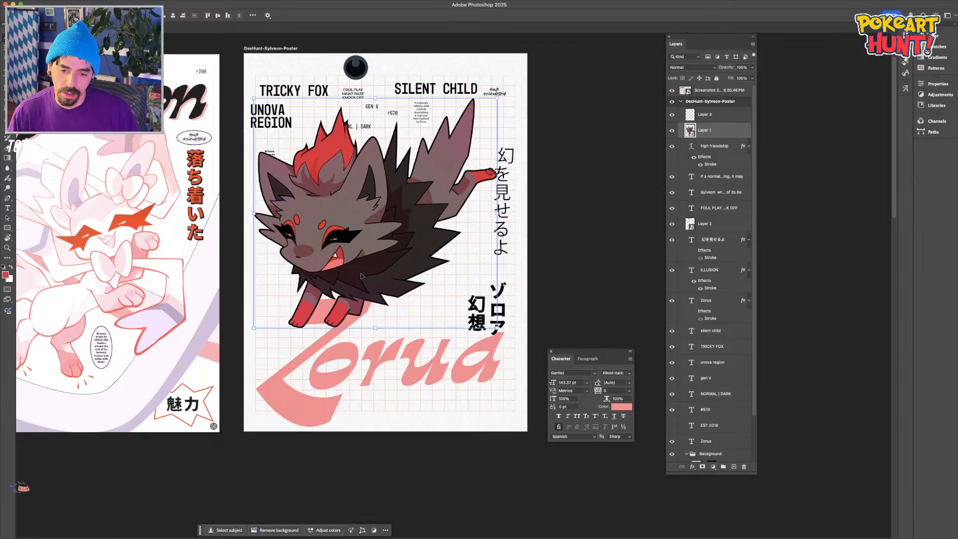
# Nudge the large Zorua title up and left, and move the illustration right and slightly down
pyautogui.click(334, 367)
pyautogui.moveTo(332, 365); pyautogui.dragTo(322, 356)
pyautogui.moveTo(311, 231); pyautogui.dragTo(335, 236)
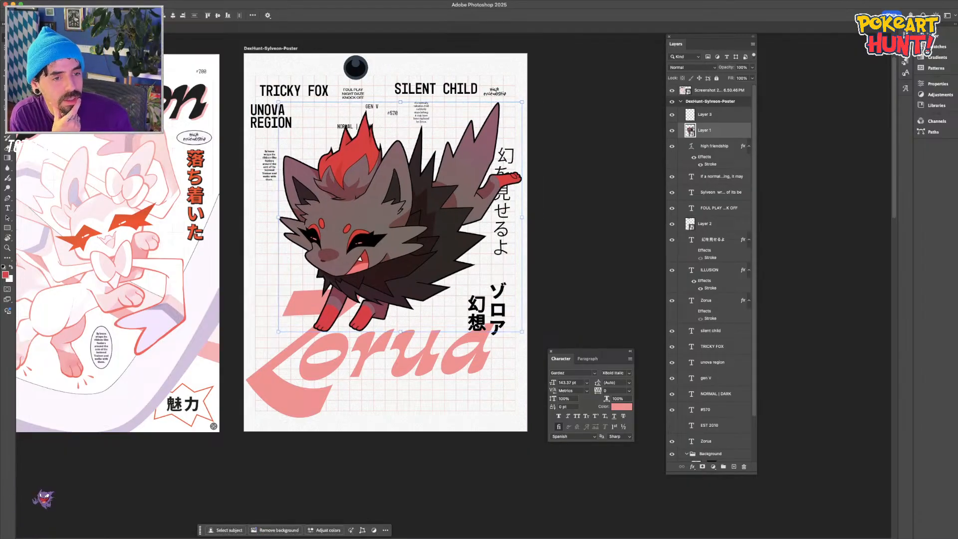
# Try flipping the Zorua illustration horizontally, and undo the flip
pyautogui.rightClick(21, 174)
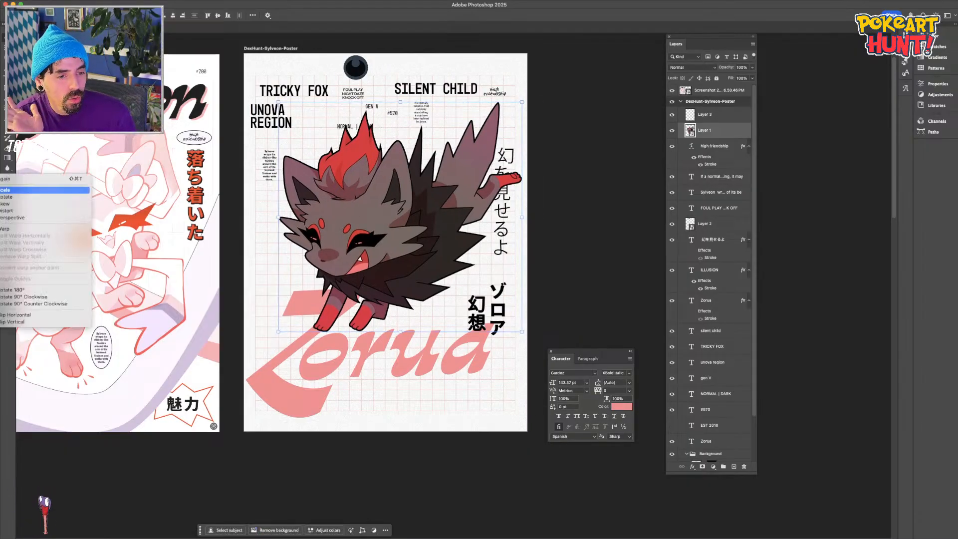
pyautogui.click(20, 316)
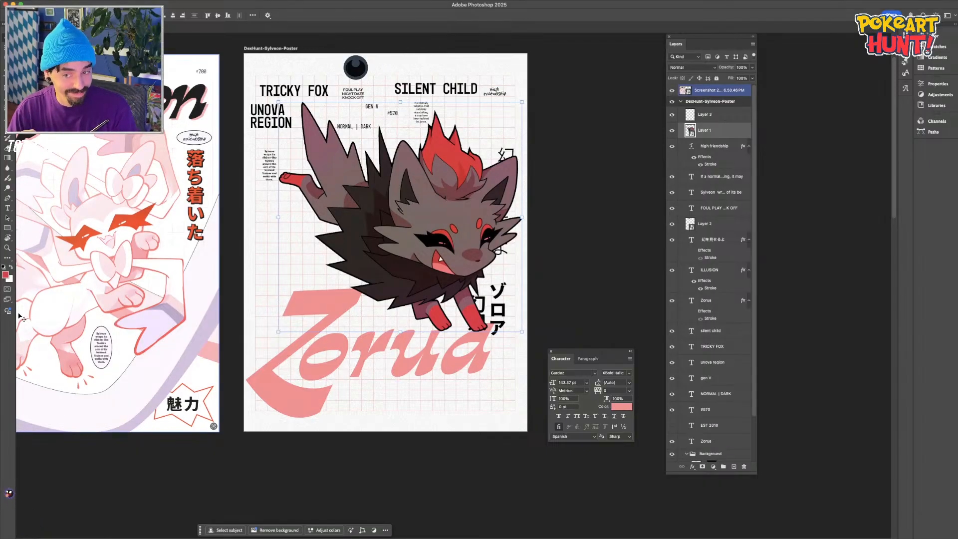
pyautogui.scroll(3, 387, 296)
pyautogui.click(334, 375)
pyautogui.moveTo(348, 382); pyautogui.dragTo(227, 375)
pyautogui.press('t')
pyautogui.doubleClick(509, 359)
pyautogui.hotkey('ctrl', 'Return')
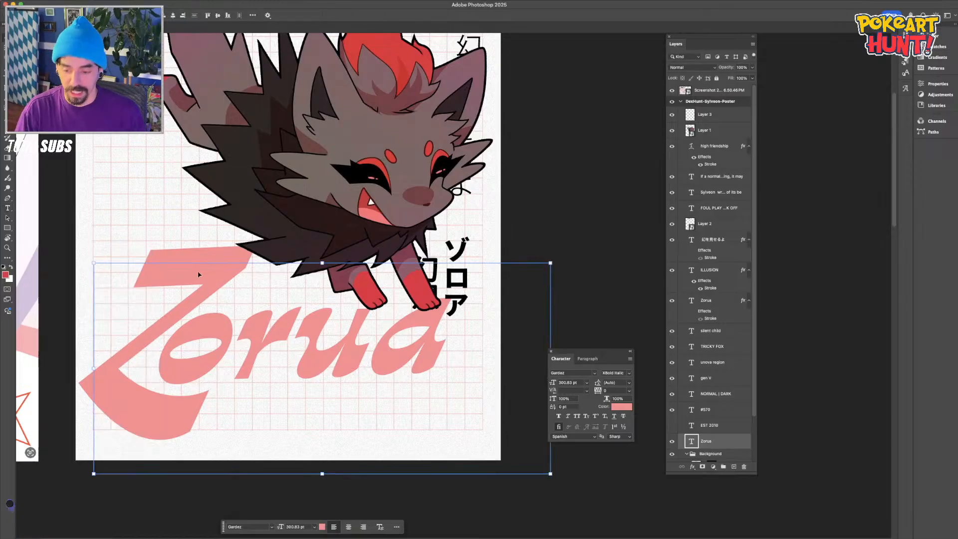
pyautogui.press('super+minus')
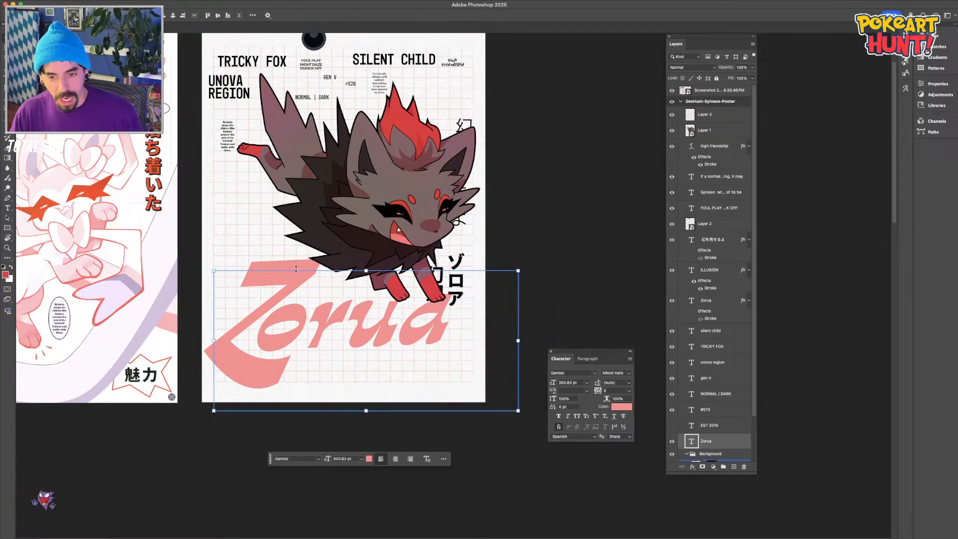
pyautogui.press('super+z')
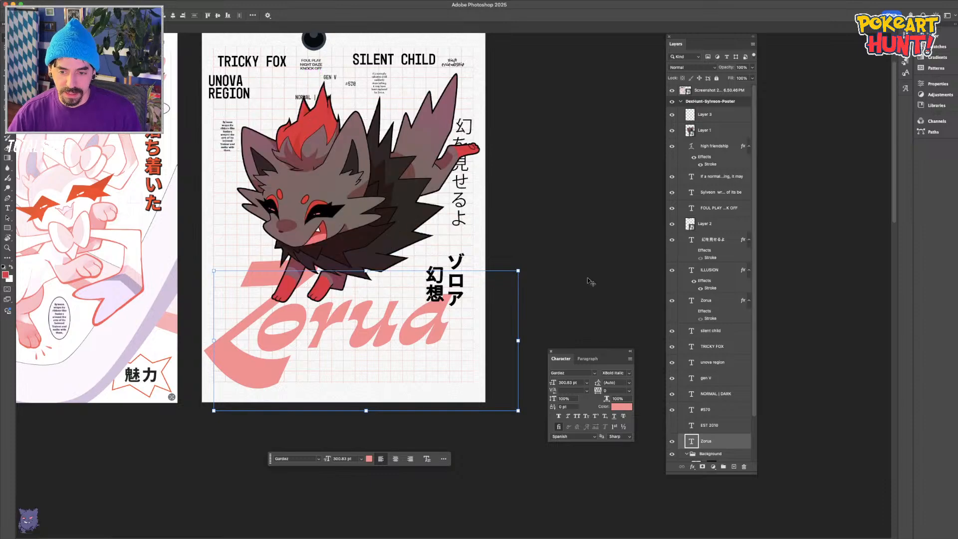
# Move the Zorua illustration slightly left on the poster and flip it horizontally
pyautogui.click(574, 281)
pyautogui.scroll(2, 208, 380)
pyautogui.moveTo(337, 245)
pyautogui.mouseDown()
pyautogui.moveTo(318, 237)
pyautogui.moveTo(326, 250)
pyautogui.mouseUp()
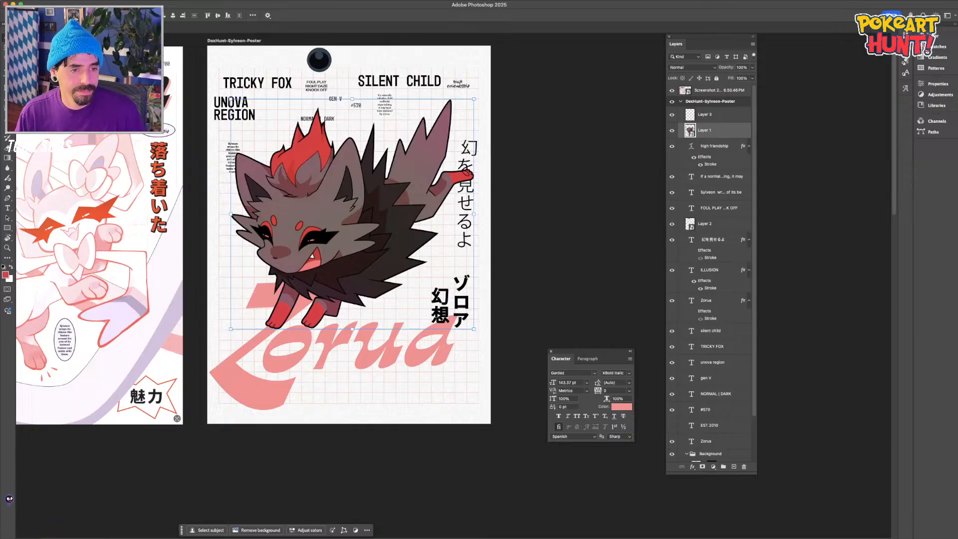
pyautogui.rightClick(5, 172)
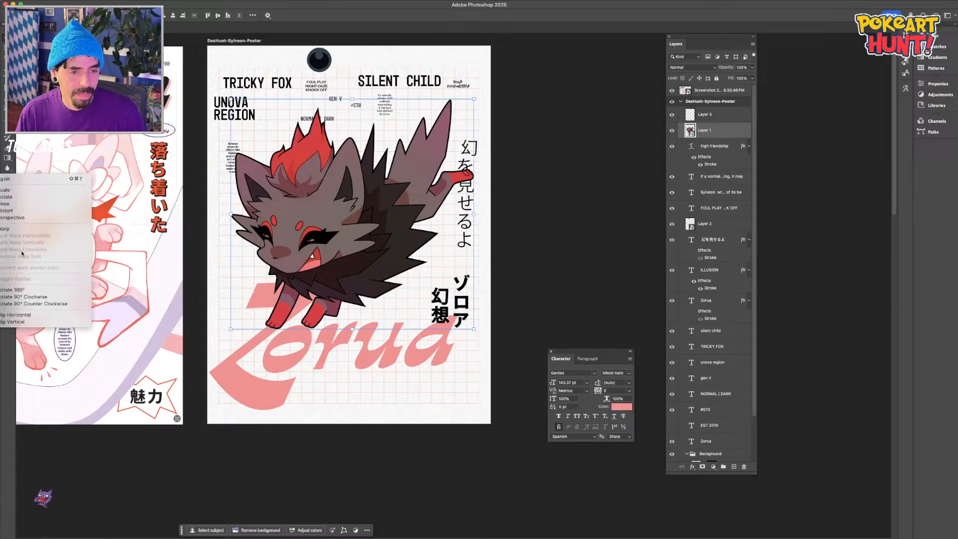
pyautogui.click(38, 314)
pyautogui.click(586, 293)
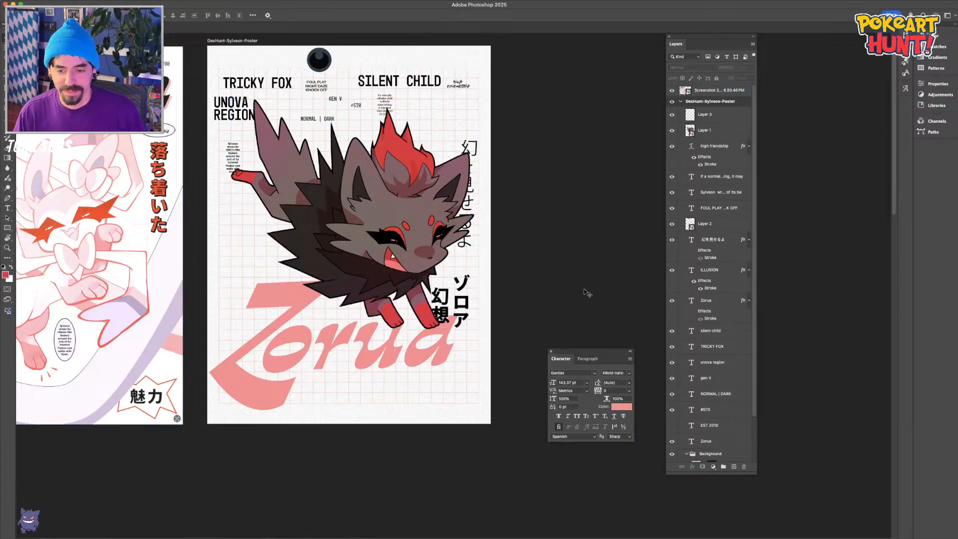
# Nudge the flipped illustration slightly up and move the large Zorua title a little right and down
pyautogui.moveTo(428, 256); pyautogui.dragTo(430, 249)
pyautogui.moveTo(254, 396); pyautogui.dragTo(263, 404)
pyautogui.moveTo(311, 231); pyautogui.dragTo(307, 257)
# Send the illustration behind the high friendship text, and bring the large Zorua title to the front of the poster's layers
pyautogui.hotkey('ctrl', '[')
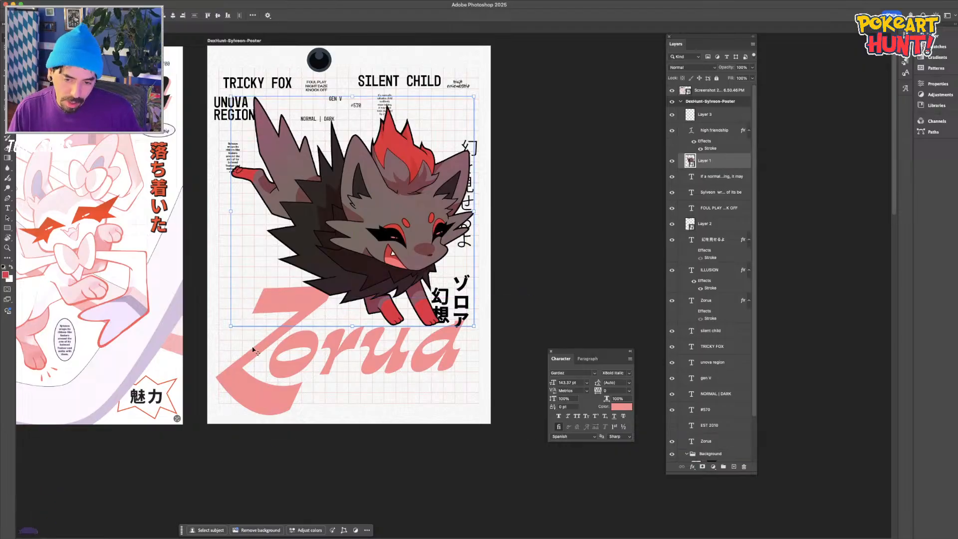
pyautogui.click(254, 409)
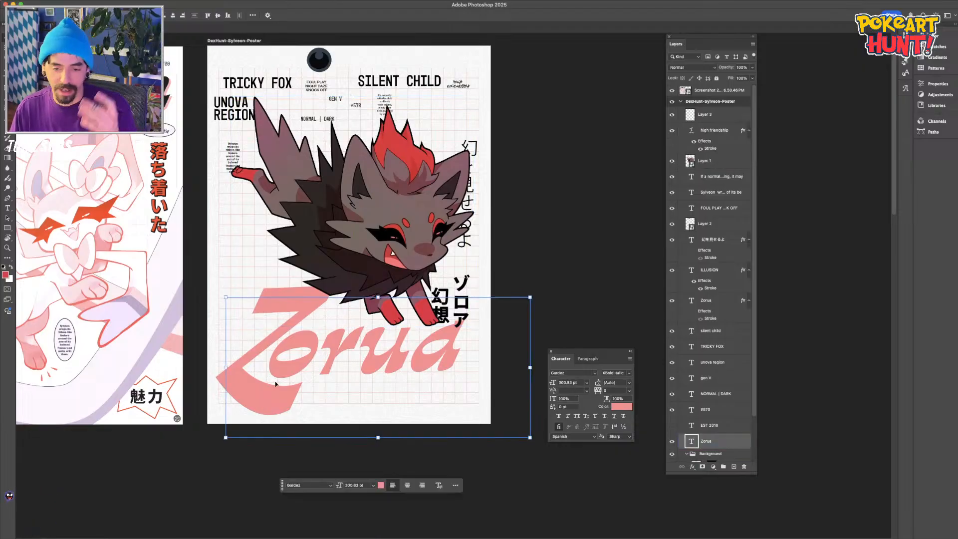
pyautogui.hotkey('ctrl', 'shift', ']')
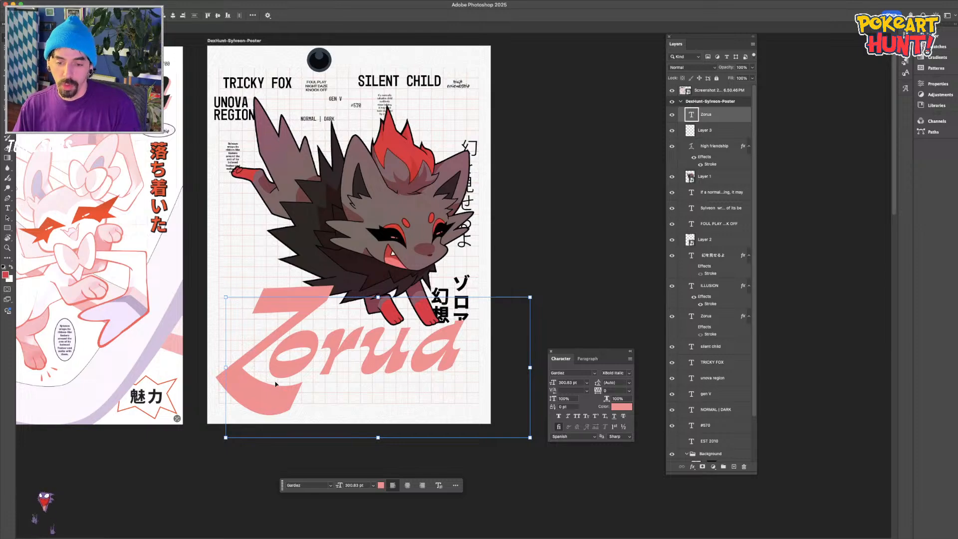
pyautogui.scroll(3, 276, 383)
pyautogui.press('super+minus')
pyautogui.press('super+minus')
pyautogui.click(428, 442)
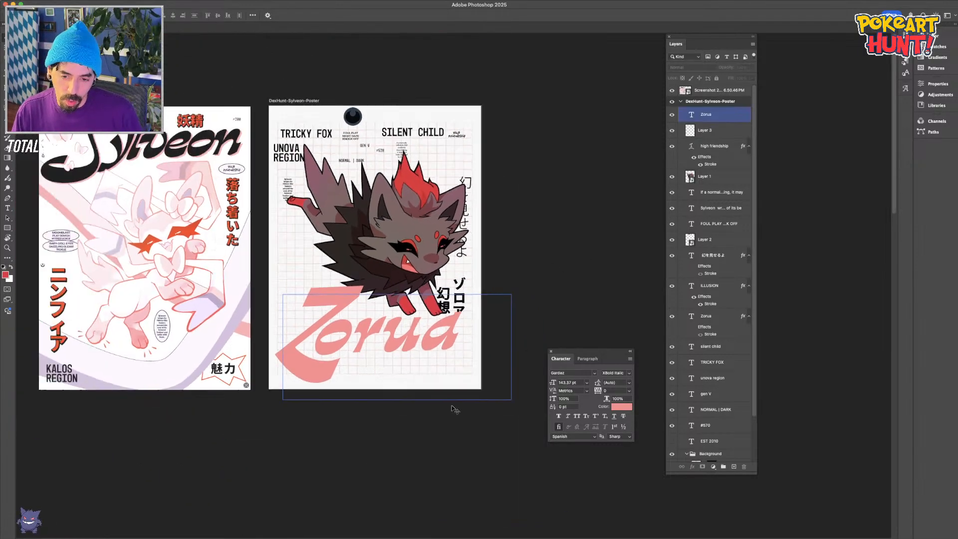
pyautogui.click(302, 354)
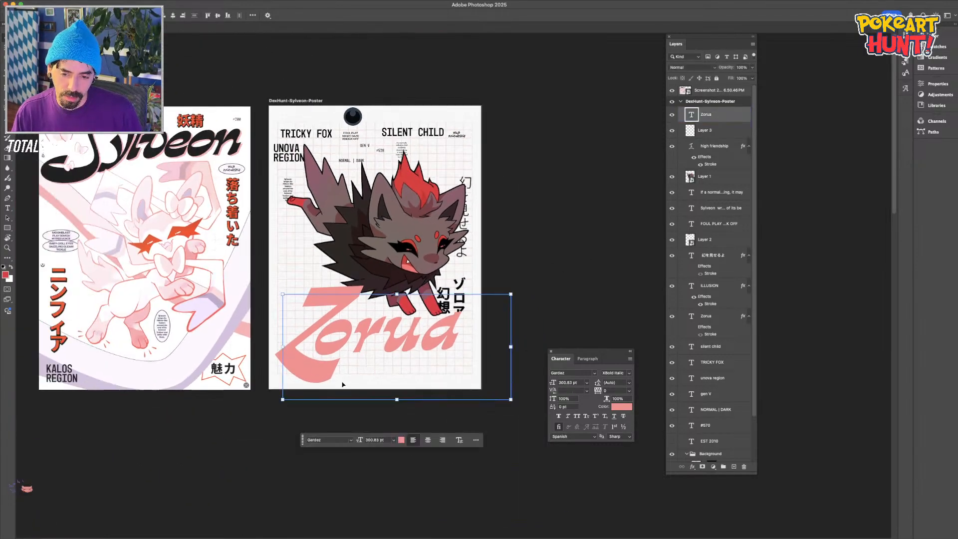
# Bring the Zorua illustration to the front of the poster's layers and delete the sketch layer, Layer 3
pyautogui.press('super+plus')
pyautogui.click(379, 249)
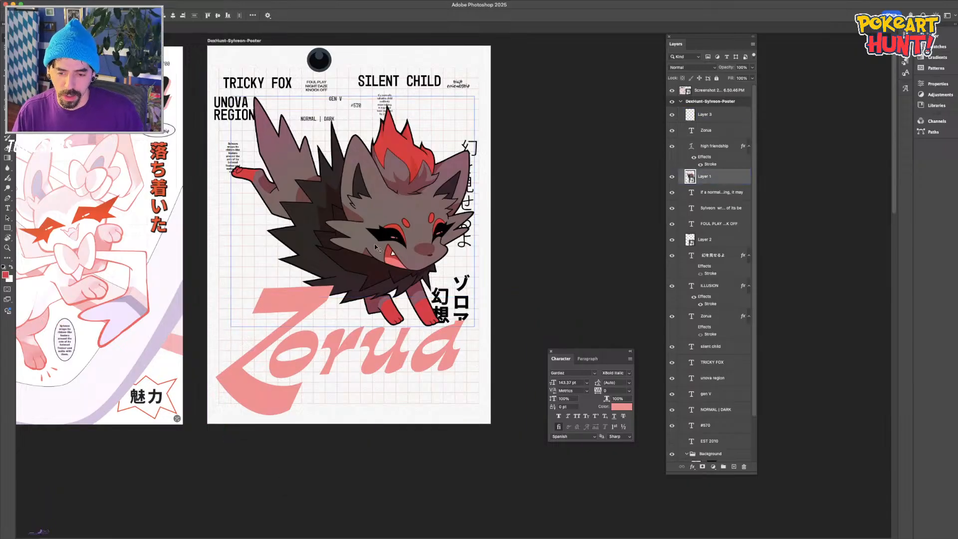
pyautogui.hotkey('ctrl', 'shift', ']')
pyautogui.click(600, 265)
pyautogui.moveTo(307, 174); pyautogui.dragTo(344, 211)
pyautogui.click(703, 131)
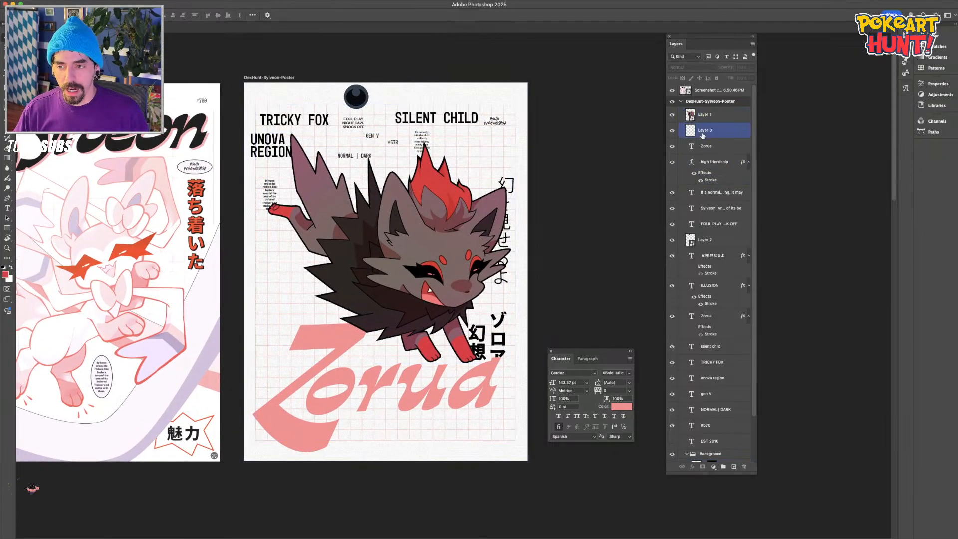
pyautogui.press('BackSpace')
# Hide all the small text layers, Layer 2 and the Sylveon reference screenshot, keeping the illustration, large Zorua title and background visible
pyautogui.click(672, 130)
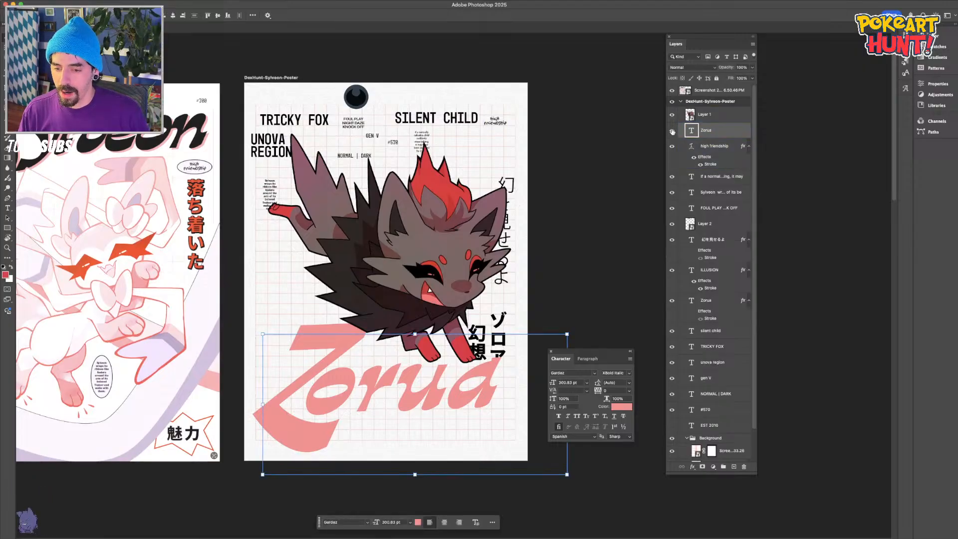
pyautogui.click(671, 114)
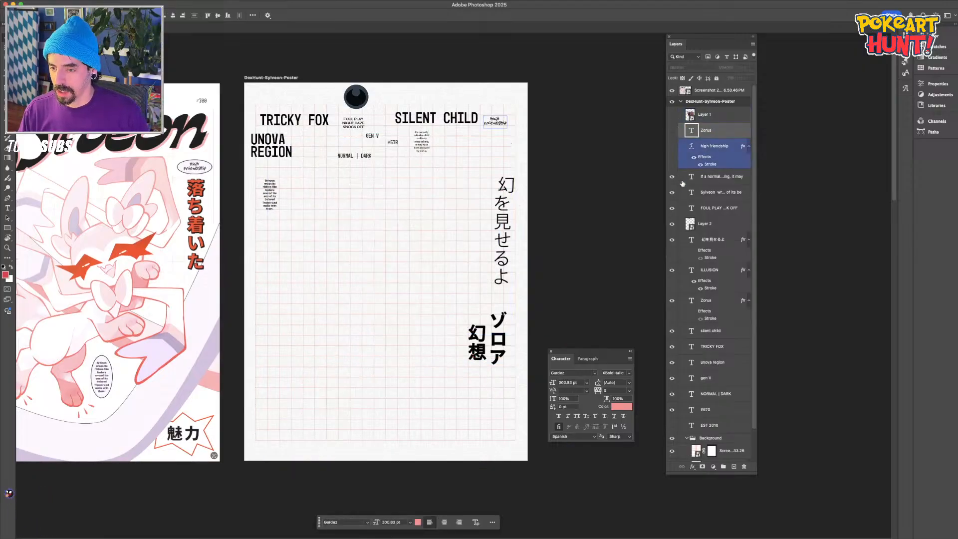
pyautogui.moveTo(670, 182); pyautogui.dragTo(673, 183)
pyautogui.moveTo(671, 239); pyautogui.dragTo(675, 268)
pyautogui.moveTo(664, 380); pyautogui.dragTo(672, 425)
pyautogui.moveTo(672, 114); pyautogui.dragTo(671, 131)
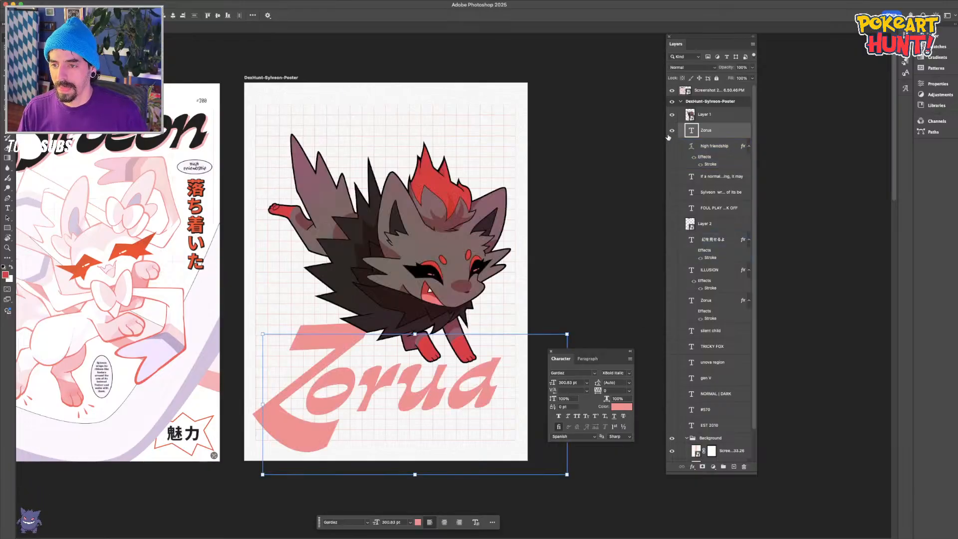
pyautogui.click(616, 246)
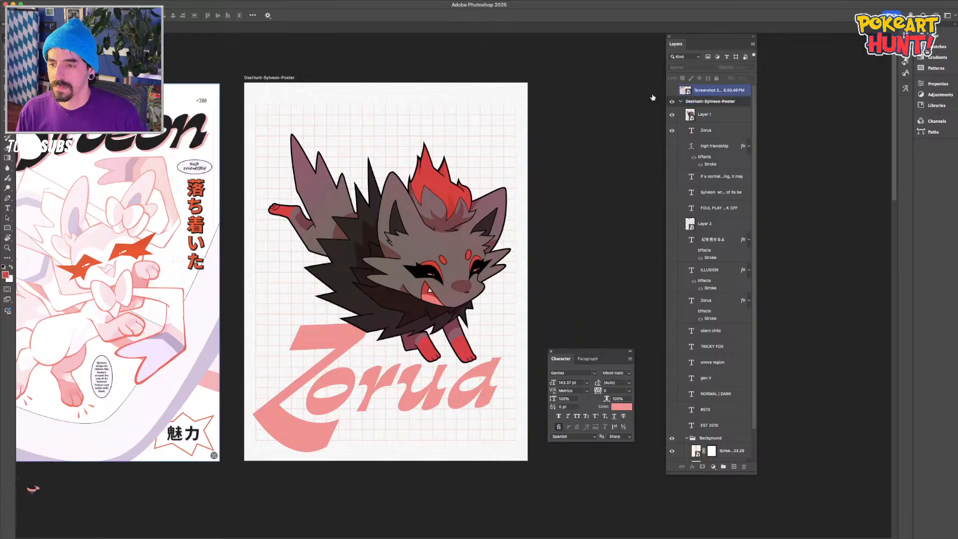
pyautogui.click(672, 90)
pyautogui.moveTo(147, 283); pyautogui.dragTo(128, 268)
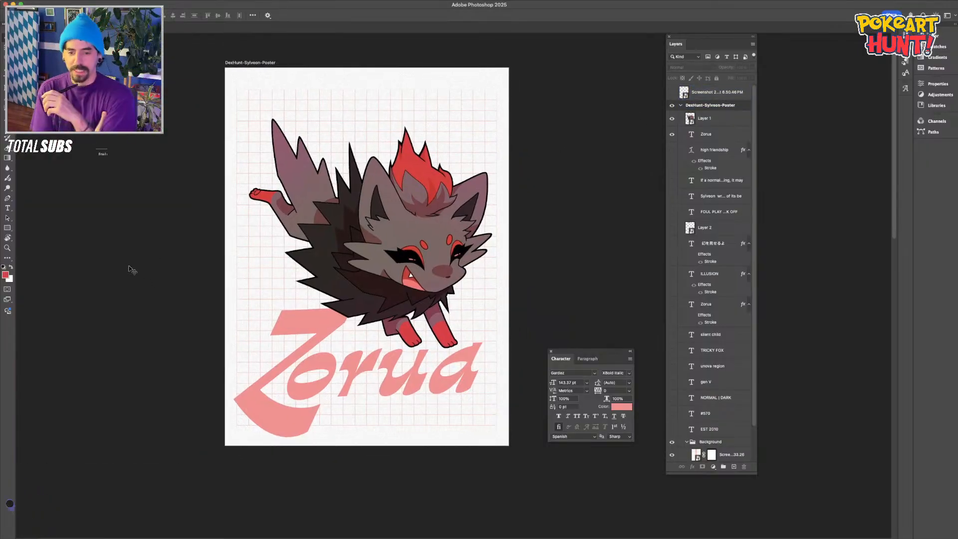
# Try skewing the large Zorua title so it rises toward its final letter, and shift the illustration slightly up and right
pyautogui.click(426, 379)
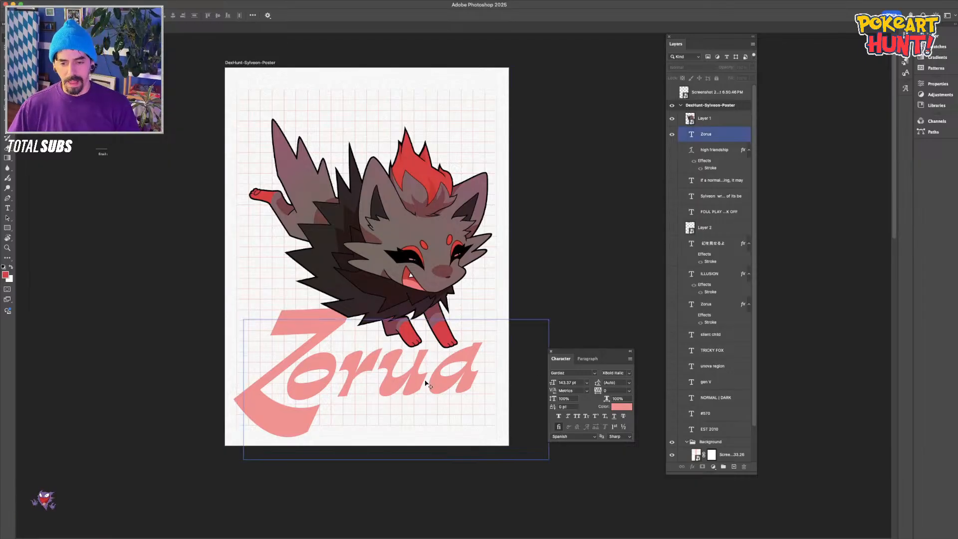
pyautogui.moveTo(426, 363); pyautogui.dragTo(359, 344)
pyautogui.moveTo(481, 372); pyautogui.dragTo(486, 349)
pyautogui.press('Return')
pyautogui.moveTo(285, 242)
pyautogui.mouseDown()
pyautogui.moveTo(301, 281)
pyautogui.moveTo(307, 274)
pyautogui.mouseUp()
# Sketch diagonal composition lines across the illustration and the Zorua title with the Brush on a new layer
pyautogui.press('p')
pyautogui.press('b')
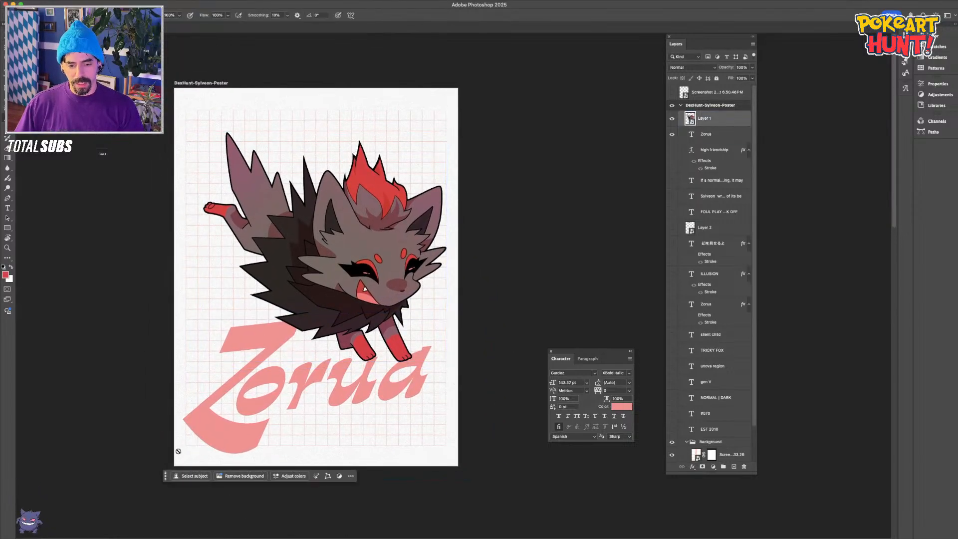
pyautogui.click(735, 467)
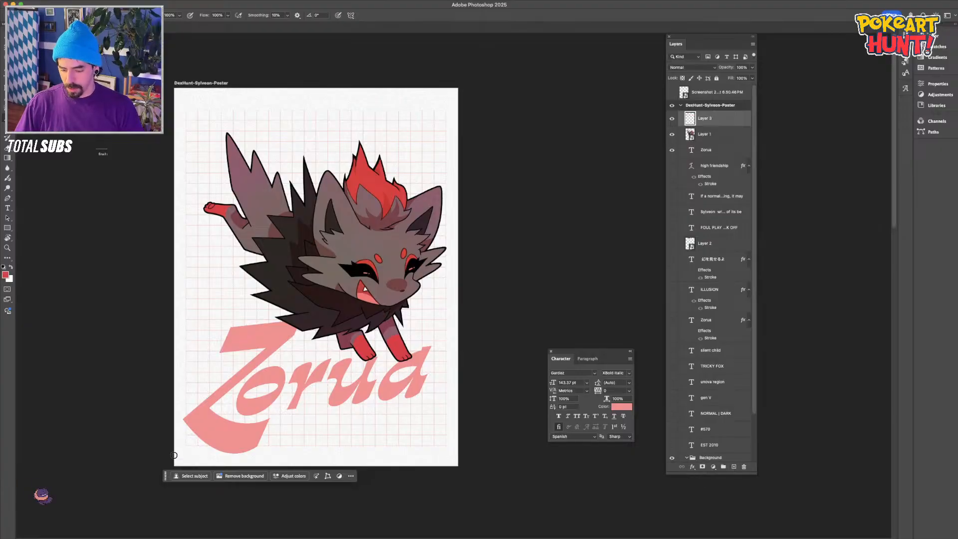
pyautogui.moveTo(173, 458); pyautogui.dragTo(681, 248)
pyautogui.moveTo(173, 156); pyautogui.dragTo(624, 370)
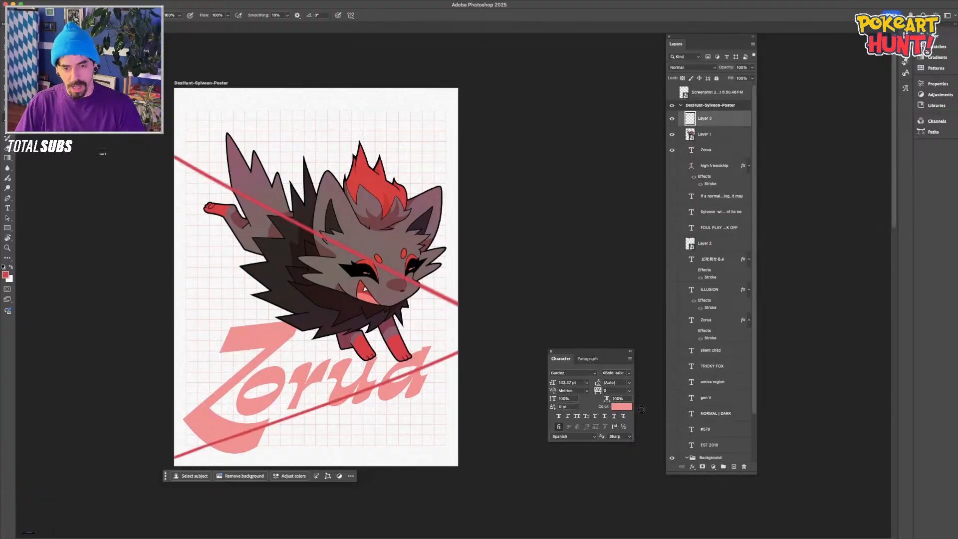
pyautogui.moveTo(173, 181)
pyautogui.mouseDown()
pyautogui.moveTo(459, 300)
pyautogui.moveTo(458, 344)
pyautogui.mouseUp()
pyautogui.moveTo(173, 416); pyautogui.dragTo(458, 323)
# Undo the diagonal composition lines, the illustration's shift and the Zorua title's skew
pyautogui.press('super+z')
pyautogui.press('super+z')
pyautogui.press('super+z')
pyautogui.press('super+z')
pyautogui.press('super+z')
pyautogui.press('super+z')
pyautogui.press('super+z')
pyautogui.press('super+z')
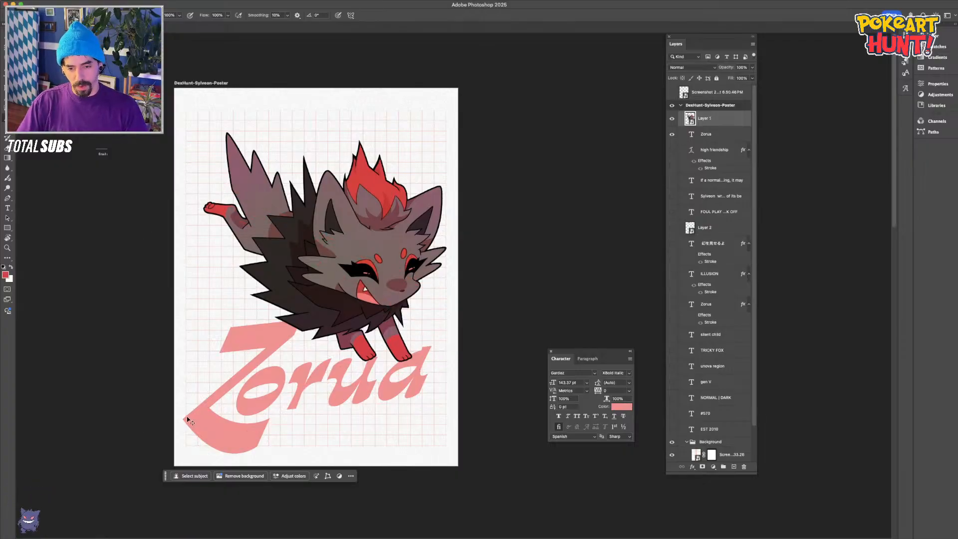
pyautogui.click(195, 384)
pyautogui.press('Return')
pyautogui.press('super+space')
pyautogui.press('Escape')
pyautogui.press('super+z')
# Add a new layer above the illustration, sketch horizontal composition lines across the Zorua title, and undo the strokes
pyautogui.click(733, 467)
pyautogui.moveTo(174, 374); pyautogui.dragTo(545, 384)
pyautogui.moveTo(172, 405); pyautogui.dragTo(464, 401)
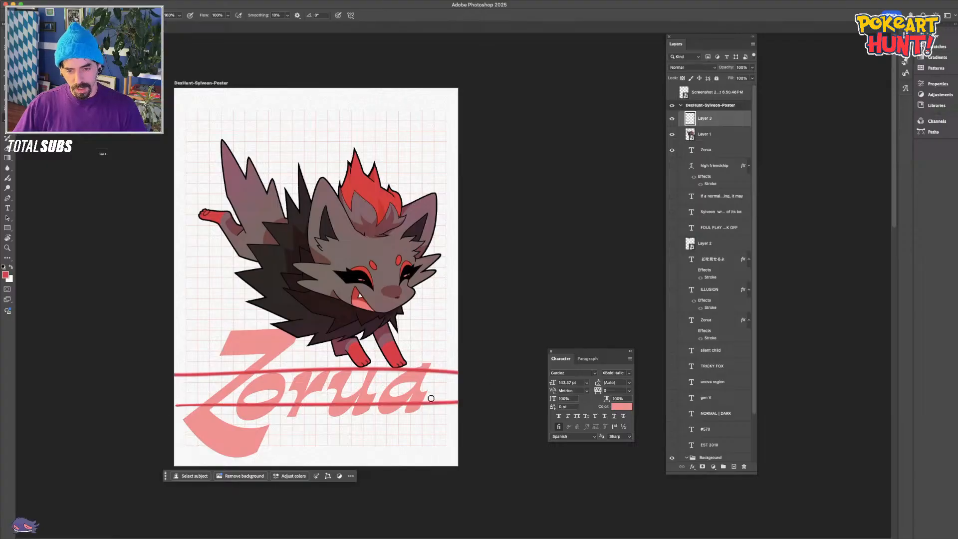
pyautogui.moveTo(172, 426); pyautogui.dragTo(464, 434)
pyautogui.moveTo(190, 398); pyautogui.dragTo(437, 389)
pyautogui.press('super+z')
pyautogui.press('super+z')
pyautogui.press('super+z')
pyautogui.press('super+z')
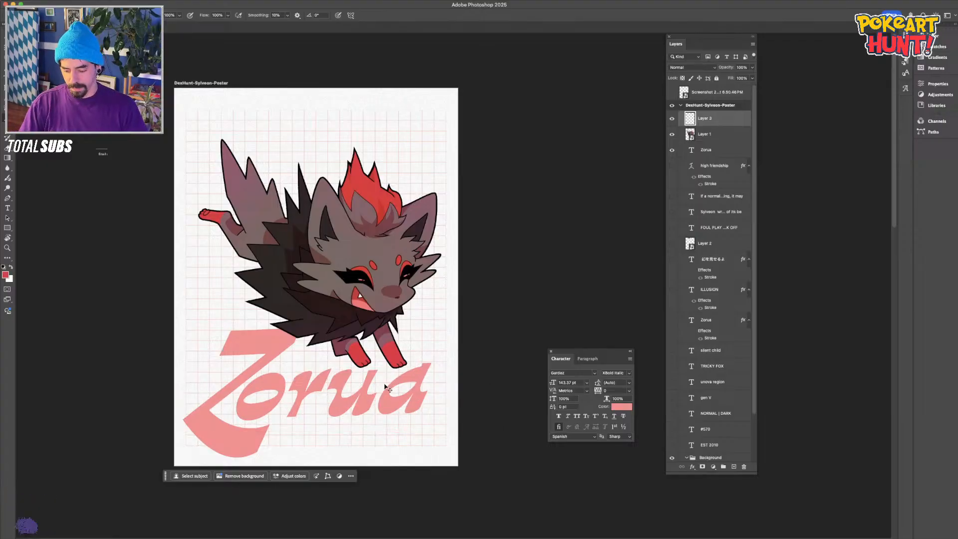
pyautogui.press('super+z')
pyautogui.press('super+shift+z')
# Narrow the large Zorua title's text box to the poster's width and skew the title vertically to -4.84°
pyautogui.press('v')
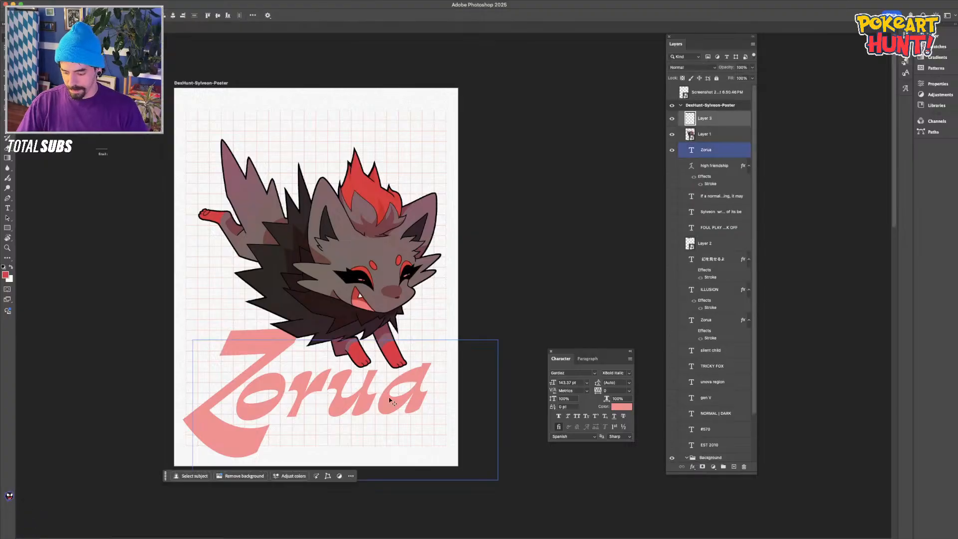
pyautogui.doubleClick(384, 397)
pyautogui.moveTo(499, 408); pyautogui.dragTo(444, 400)
pyautogui.press('Escape')
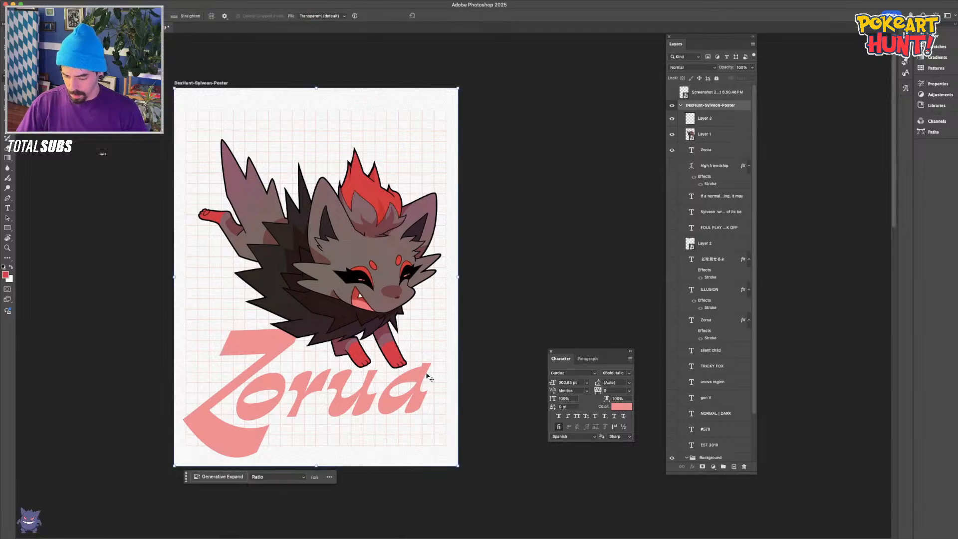
pyautogui.press('super+t')
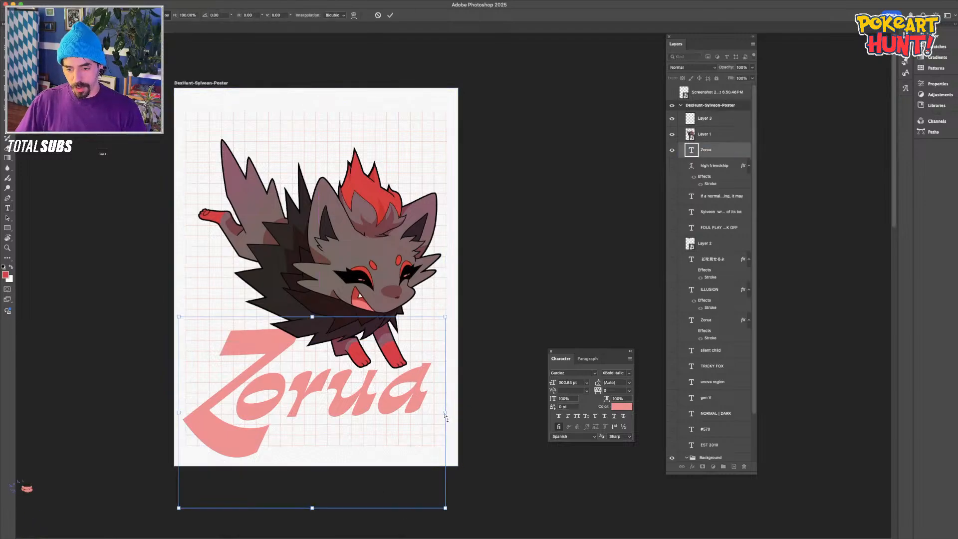
pyautogui.moveTo(446, 413); pyautogui.dragTo(442, 393)
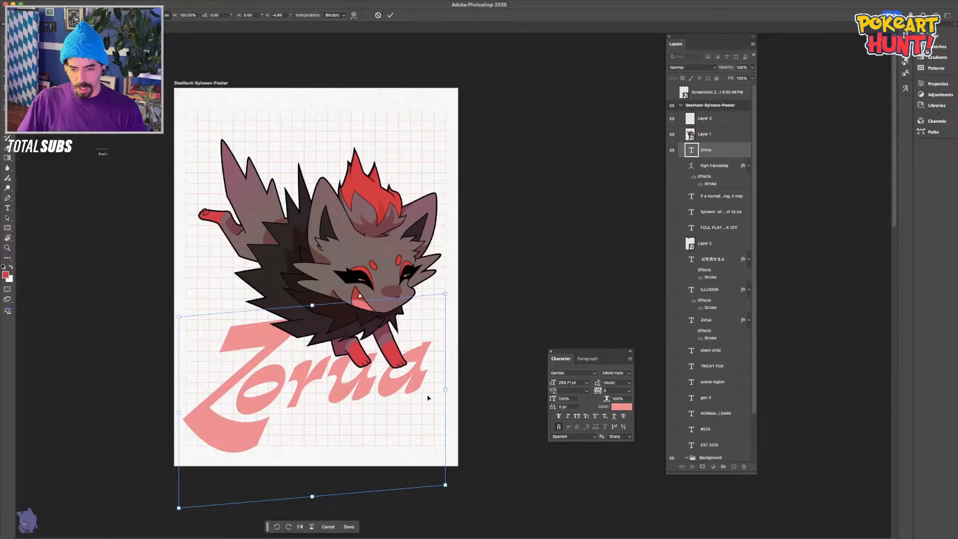
pyautogui.press('Return')
pyautogui.click(530, 333)
# Set the letters after the Z in the large Zorua title to 290 pt leading and a -5 pt baseline shift
pyautogui.click(353, 367)
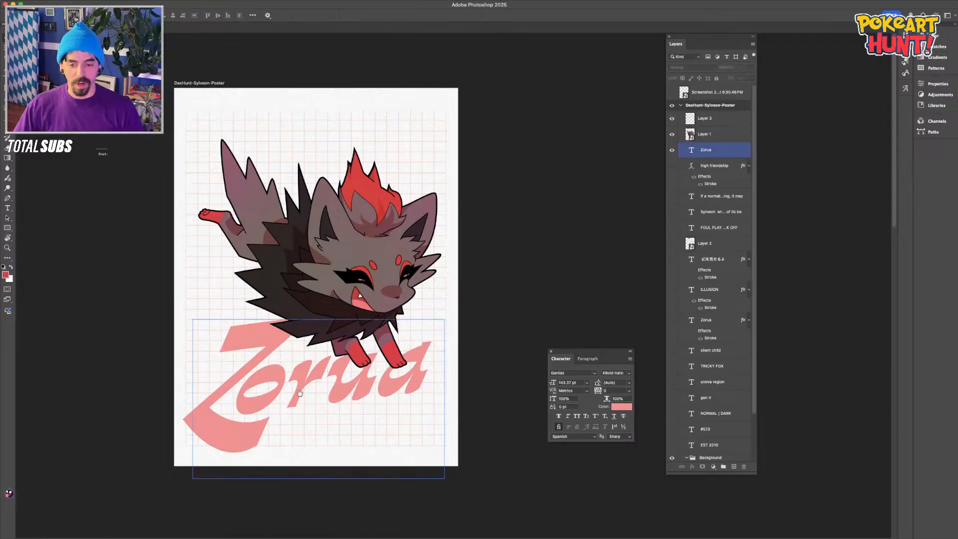
pyautogui.scroll(2, 353, 367)
pyautogui.moveTo(227, 452); pyautogui.dragTo(225, 456)
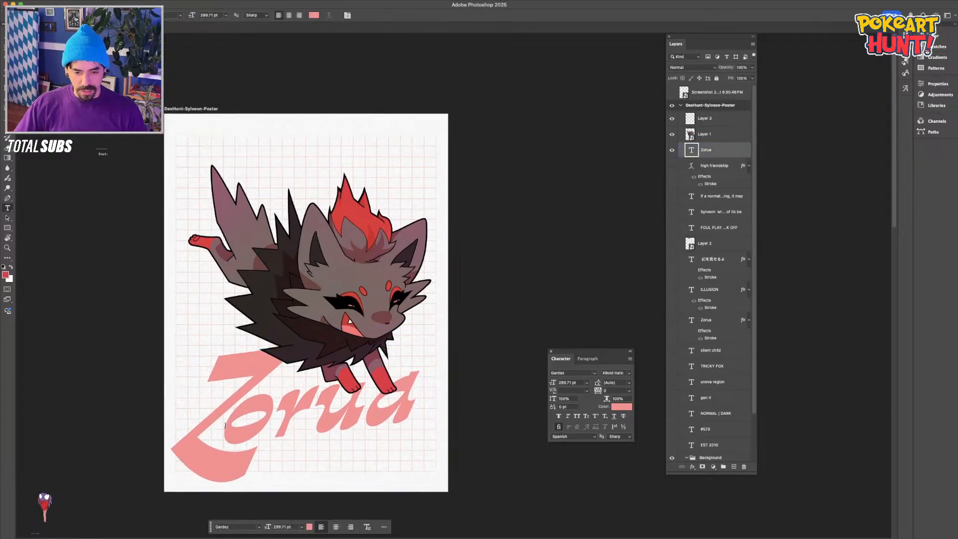
pyautogui.doubleClick(691, 150)
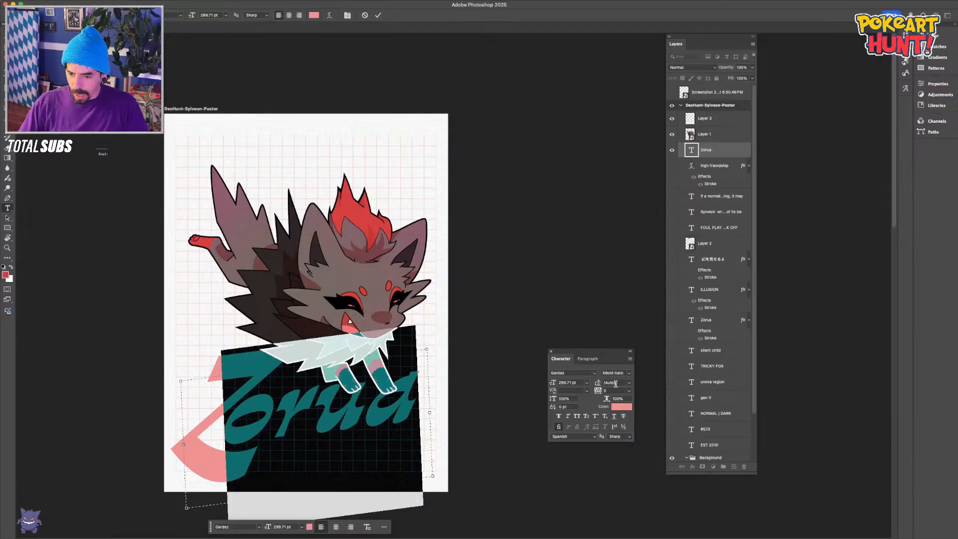
pyautogui.write('290')
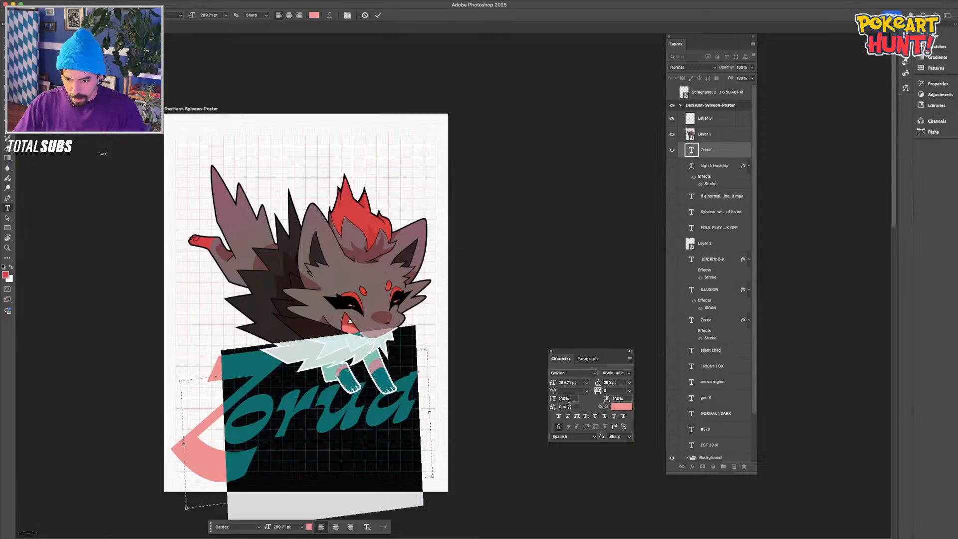
pyautogui.write('-54')
pyautogui.press('Return')
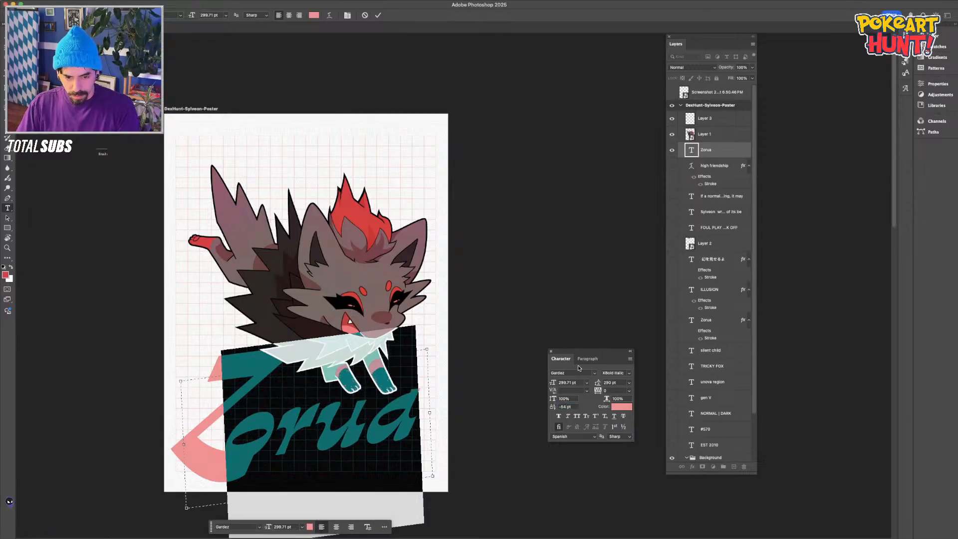
pyautogui.click(552, 406)
pyautogui.write('-')
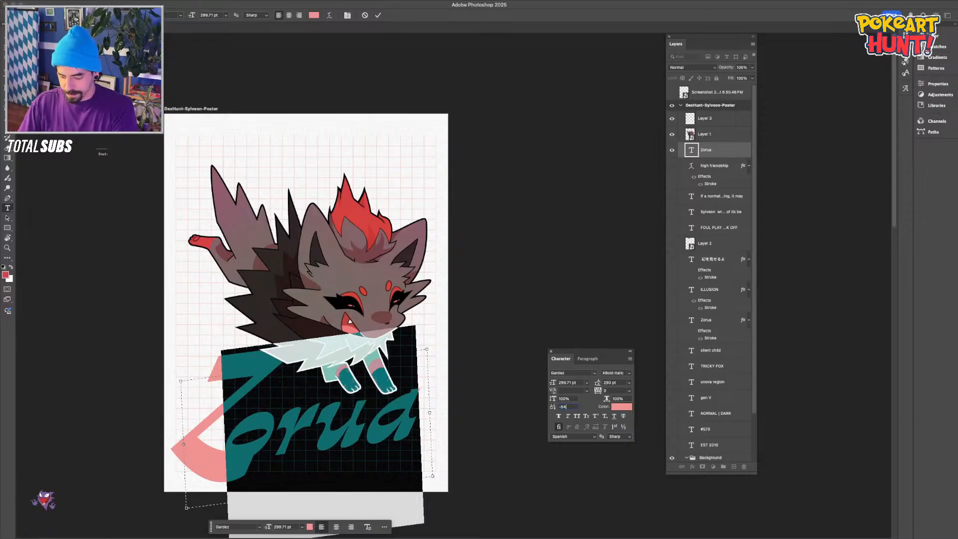
pyautogui.click(552, 407)
pyautogui.write('-5')
pyautogui.press('Return')
pyautogui.press('super+Return')
# Examine how the illustration's front paws and chest fur overlap the skewed Zorua title
pyautogui.press('super+plus')
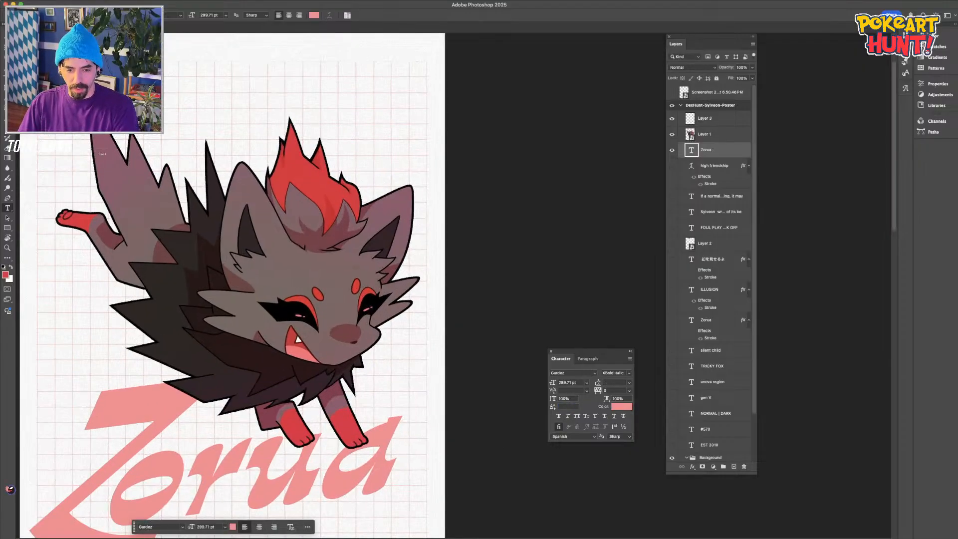
pyautogui.moveTo(270, 348); pyautogui.dragTo(360, 286)
pyautogui.press('v')
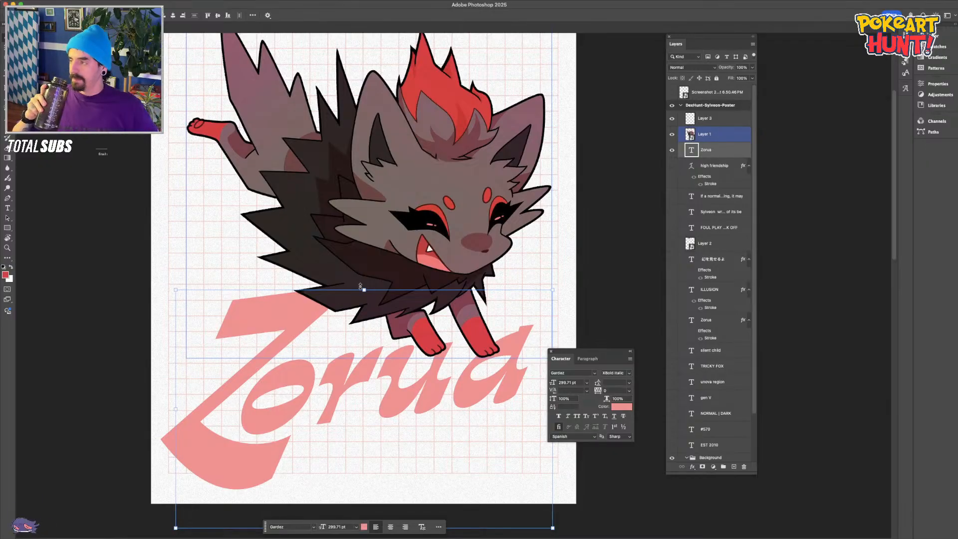
pyautogui.moveTo(880, 522)
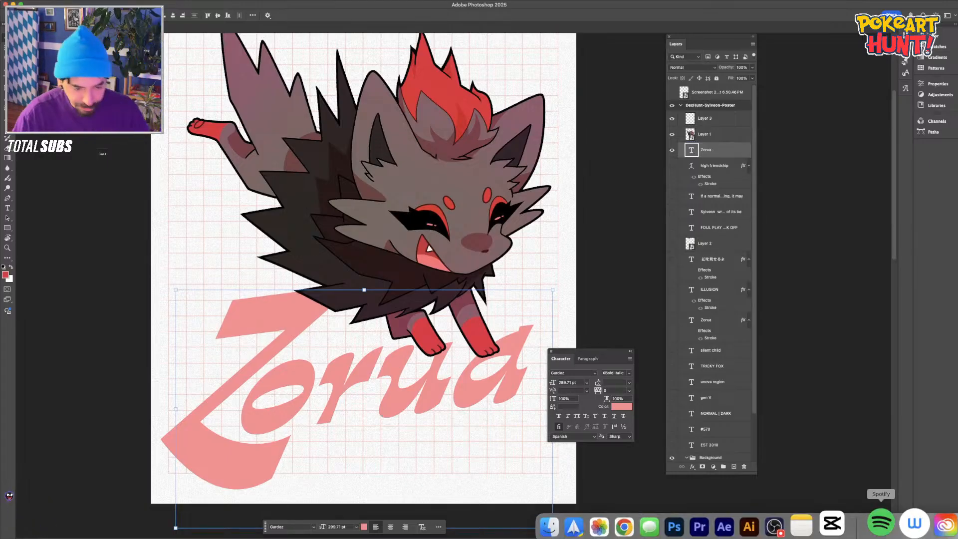
pyautogui.click(85, 347)
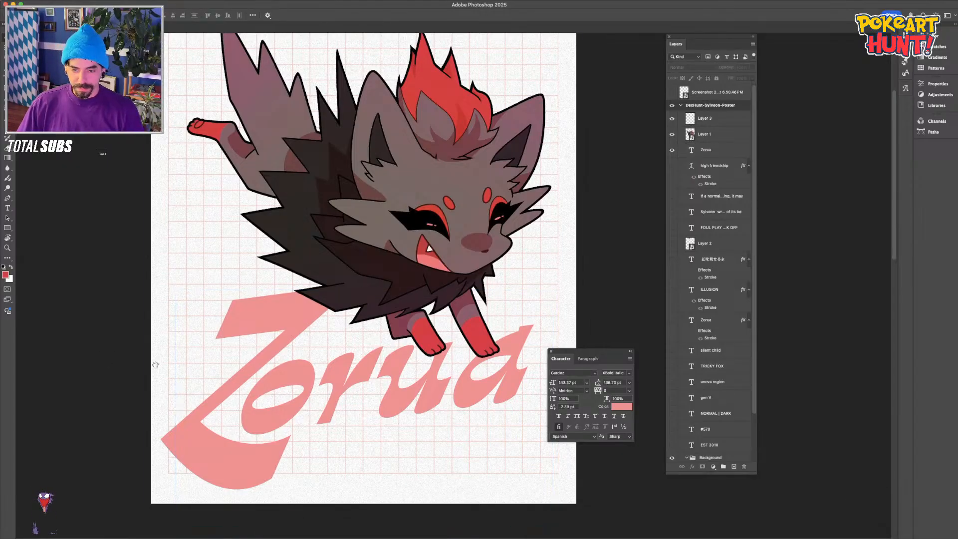
pyautogui.scroll(-2, 176, 347)
pyautogui.hscroll(2, 175, 347)
pyautogui.click(175, 348)
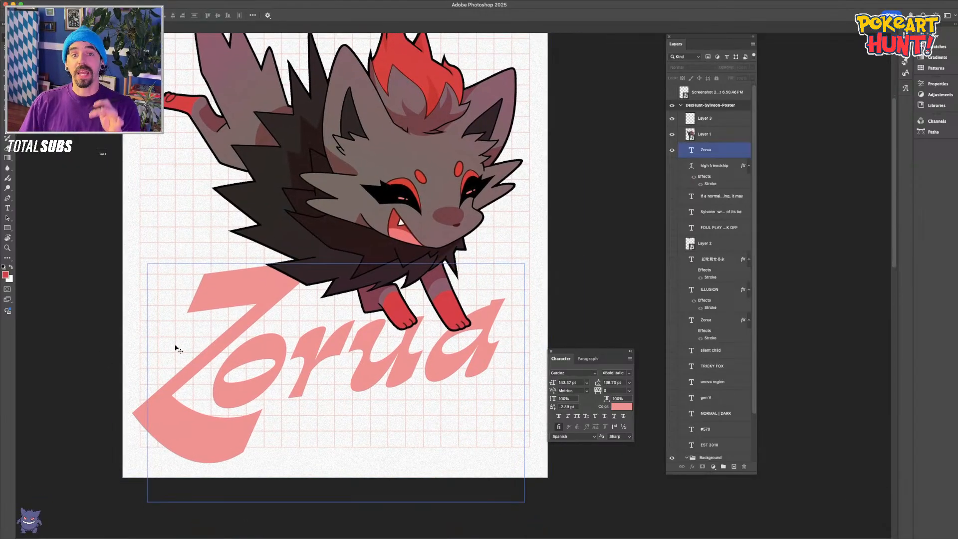
pyautogui.scroll(6, 421, 334)
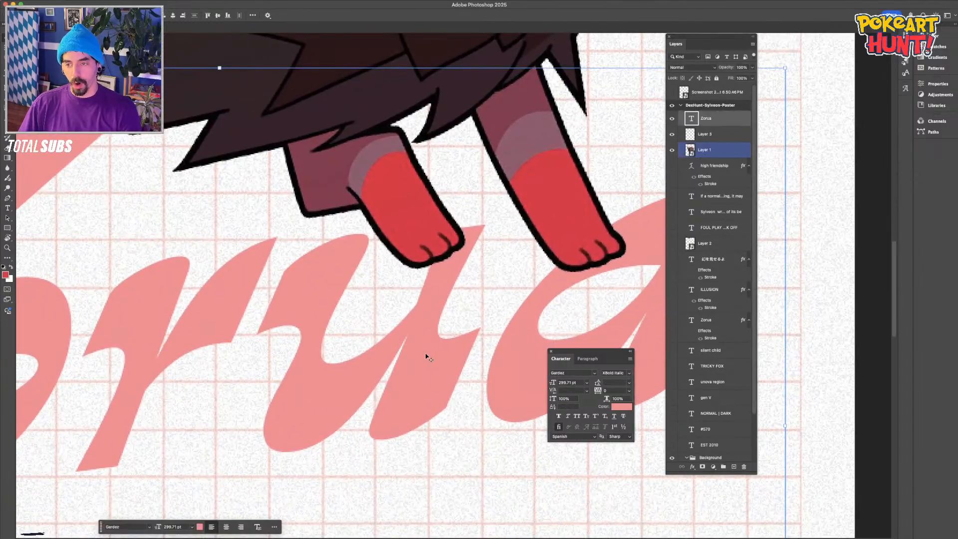
pyautogui.scroll(-2, 427, 357)
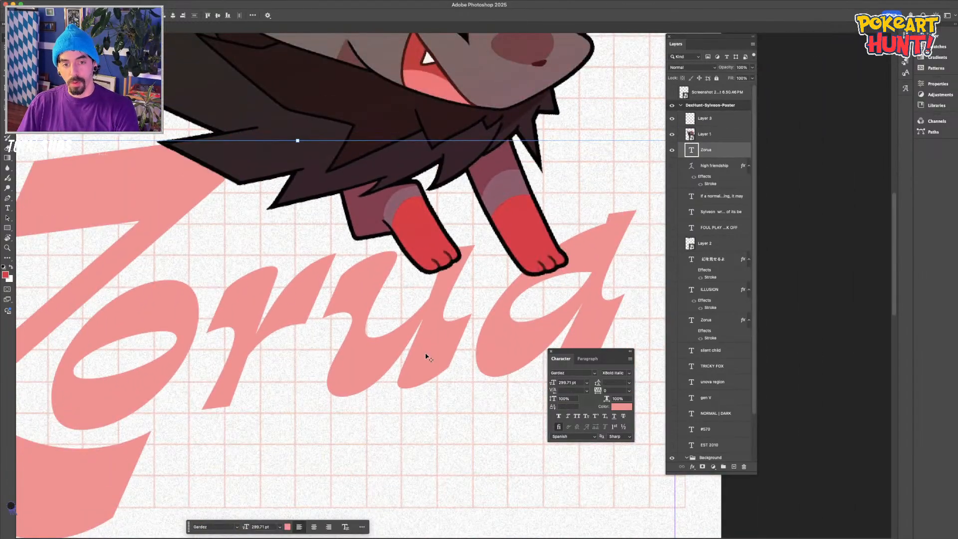
pyautogui.press('b')
pyautogui.press('d')
pyautogui.press('x')
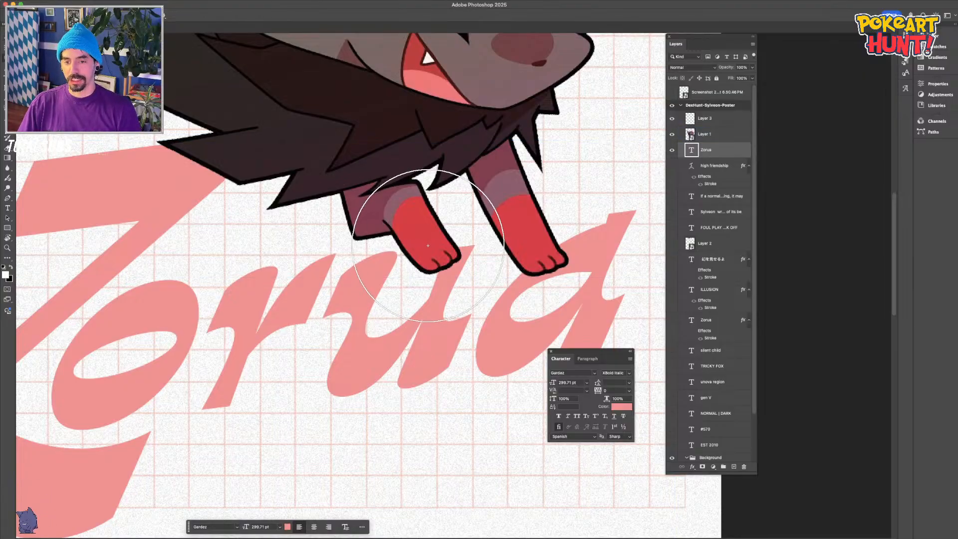
pyautogui.moveTo(307, 233); pyautogui.dragTo(466, 348)
pyautogui.press('v')
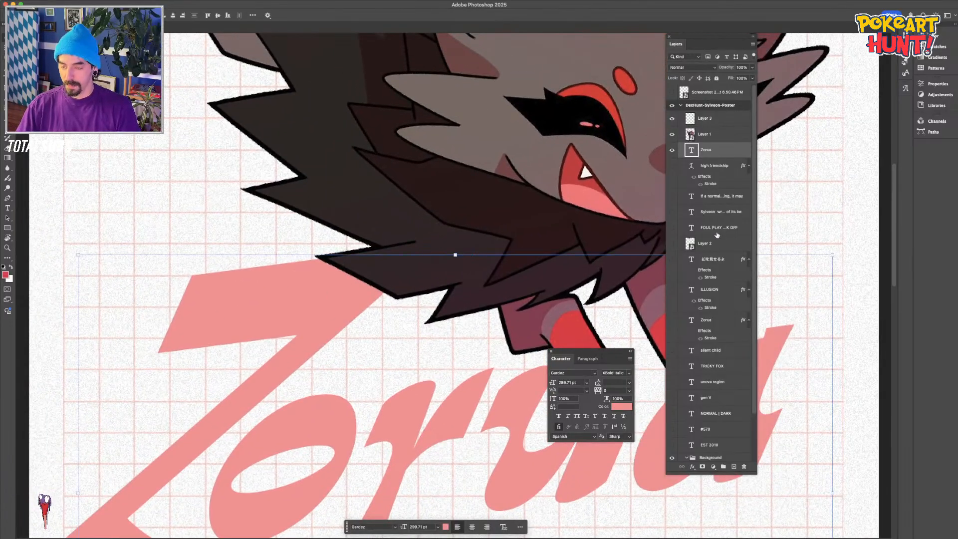
# Duplicate the large Zorua title and raise the copy directly above the illustration layer
pyautogui.press('super+j')
pyautogui.press('super+j')
pyautogui.press('super+z')
pyautogui.press('super+bracketright')
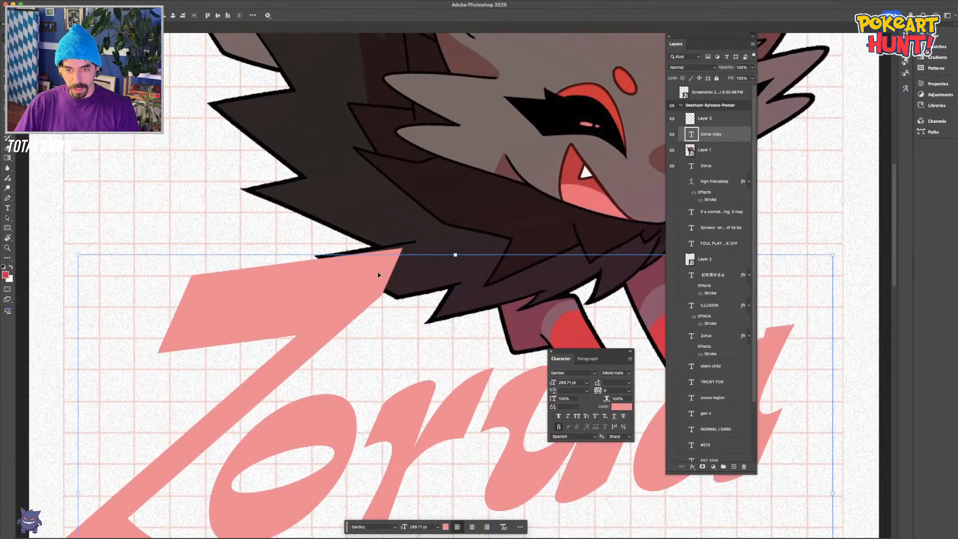
# Mask the raised Zorua title copy so only the Z's upper corner overlaps the illustration's chest fur
pyautogui.press('e')
pyautogui.press('l')
pyautogui.moveTo(335, 230)
pyautogui.mouseDown()
pyautogui.moveTo(417, 242)
pyautogui.moveTo(362, 219)
pyautogui.mouseUp()
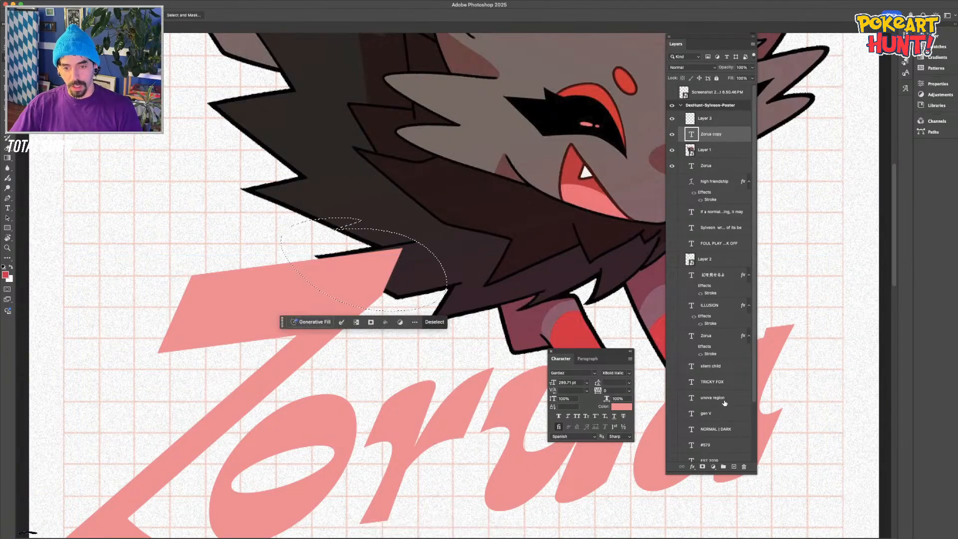
pyautogui.click(702, 466)
pyautogui.press('super+0')
pyautogui.press('v')
pyautogui.hscroll(5, 336, 308)
pyautogui.scroll(-2, 336, 308)
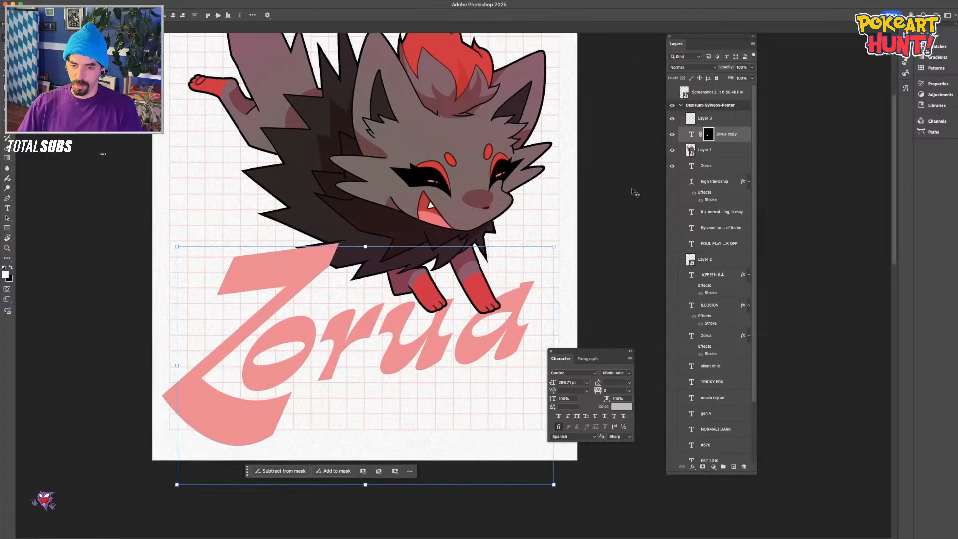
# Examine the Z's masked overlap with the fur within the whole poster composition
pyautogui.click(580, 241)
pyautogui.click(321, 252)
pyautogui.press('super+minus')
pyautogui.click(141, 276)
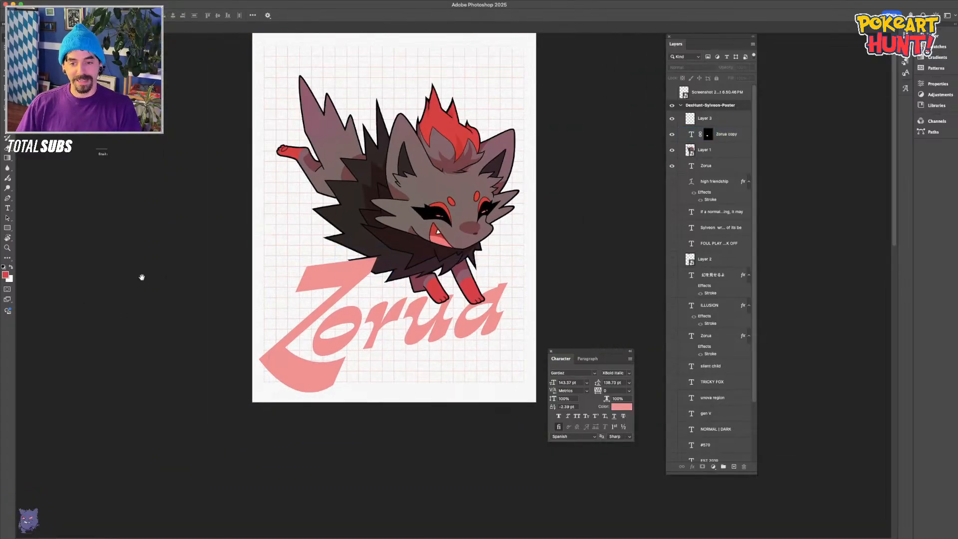
pyautogui.moveTo(131, 292); pyautogui.dragTo(125, 347)
pyautogui.press('super+equal')
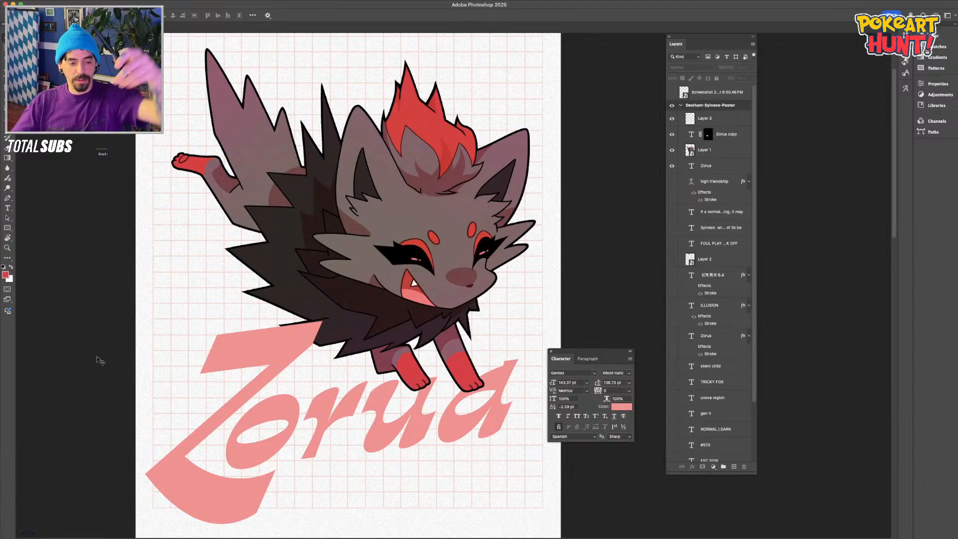
pyautogui.press('super+minus')
pyautogui.press('super+minus')
pyautogui.moveTo(204, 309); pyautogui.dragTo(184, 329)
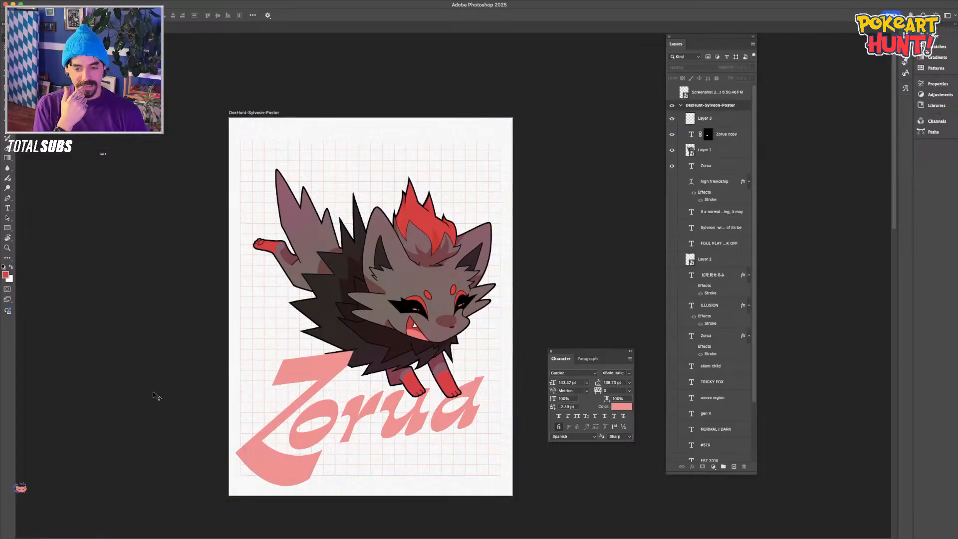
# Recolor the masked Zorua title copy to red #eb2346 sampled from the illustration's flame-like hair
pyautogui.click(707, 135)
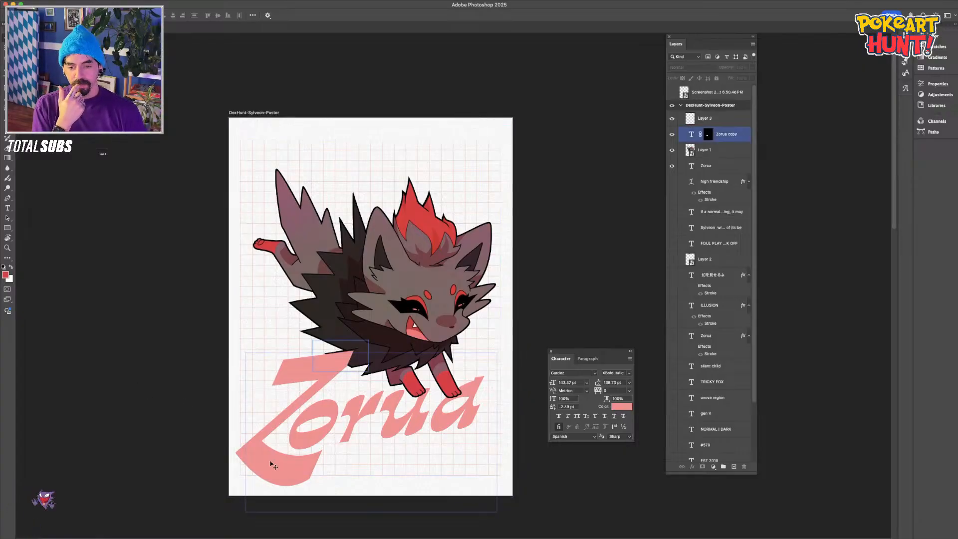
pyautogui.click(691, 134)
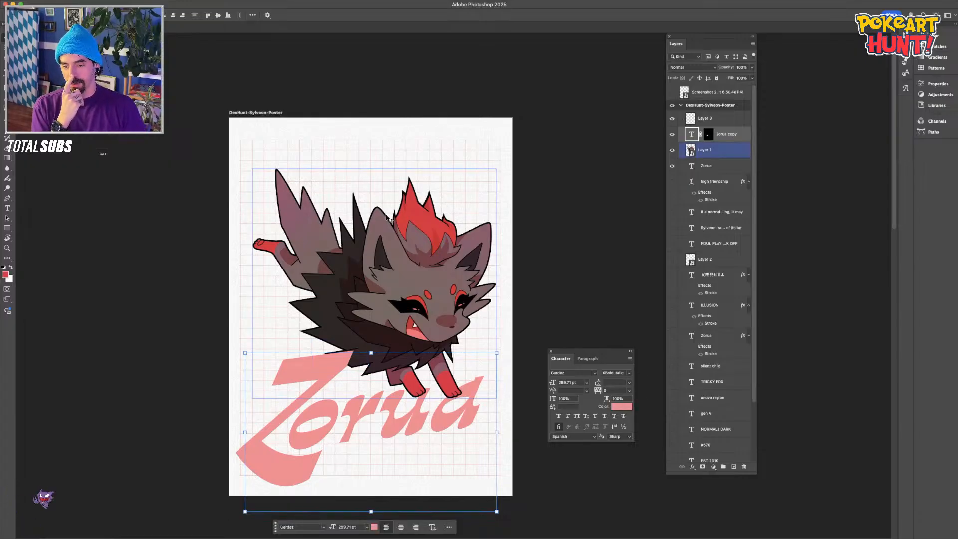
pyautogui.click(566, 381)
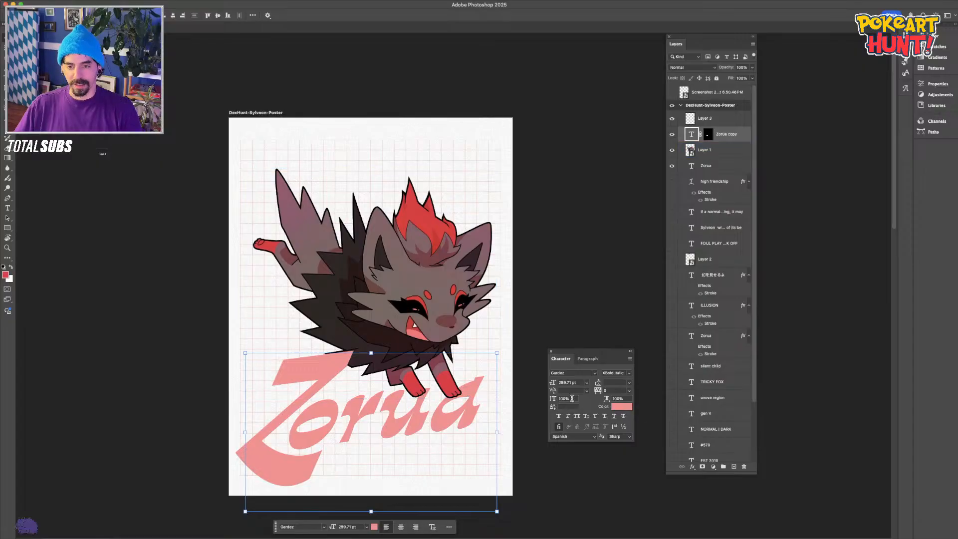
pyautogui.click(628, 409)
pyautogui.click(433, 221)
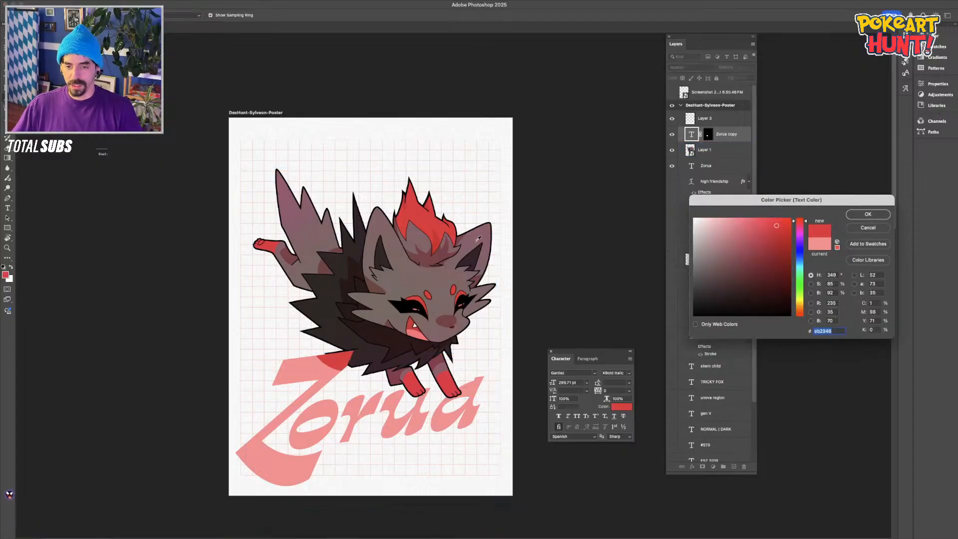
pyautogui.press('Return')
# Recolor the large Zorua title behind the illustration to the same red sampled from the hair
pyautogui.click(716, 167)
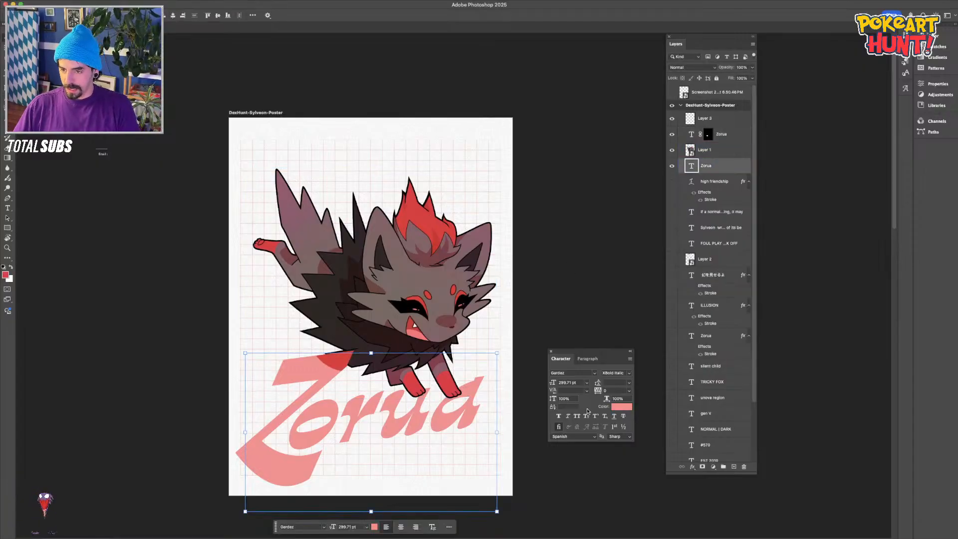
pyautogui.click(621, 409)
pyautogui.click(427, 209)
pyautogui.press('Return')
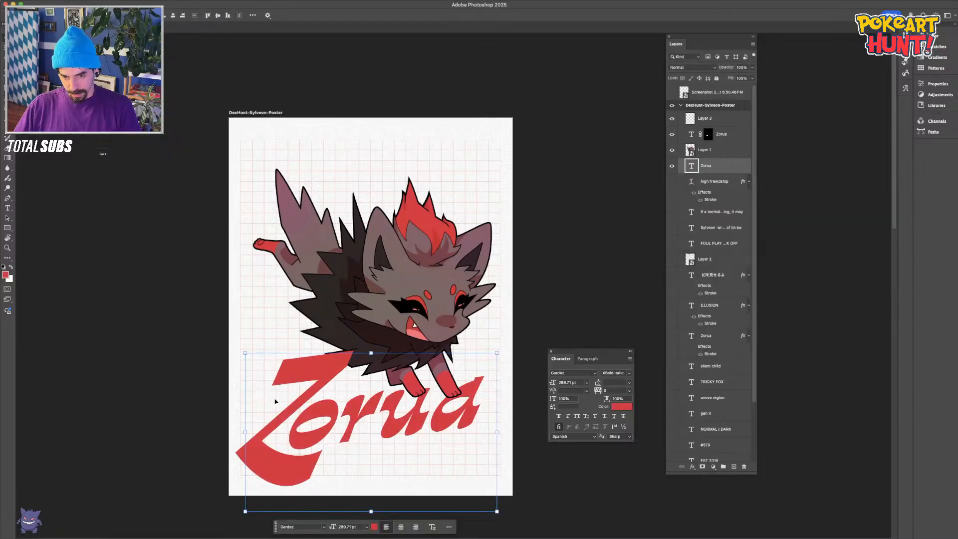
pyautogui.click(117, 358)
# Duplicate the red Zorua title behind the illustration, send the copy beneath it and offset the copy right and down
pyautogui.click(708, 133)
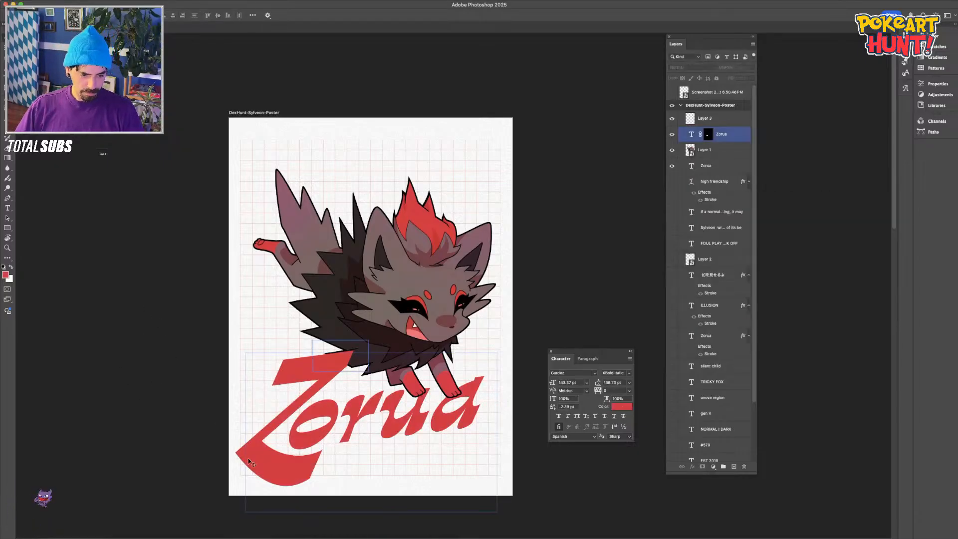
pyautogui.click(692, 166)
pyautogui.press('super+j')
pyautogui.press('super+[')
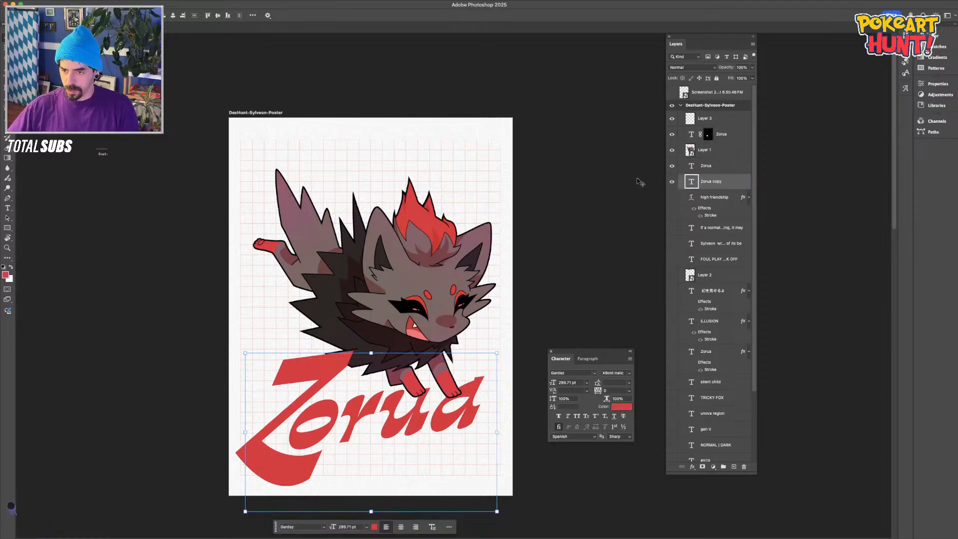
pyautogui.hotkey('shift', 'Right')
pyautogui.hotkey('shift', 'Down')
# Color the offset Zorua title copy black without underlining it
pyautogui.click(613, 415)
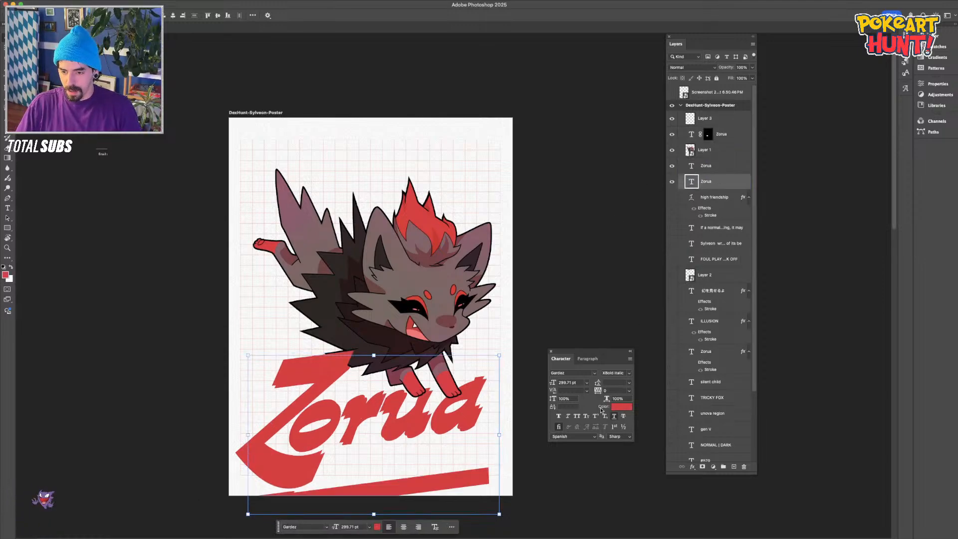
pyautogui.click(613, 415)
pyautogui.click(621, 406)
pyautogui.click(789, 315)
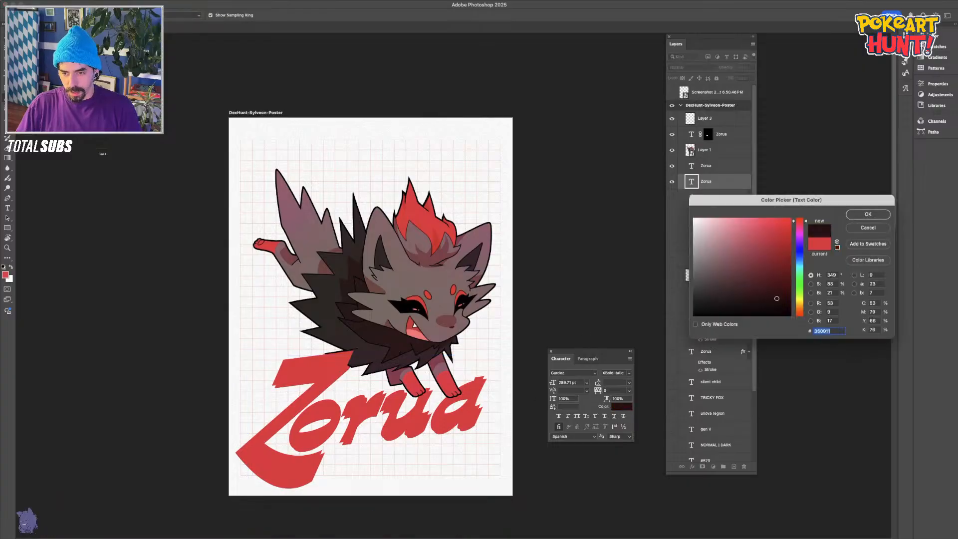
pyautogui.press('Return')
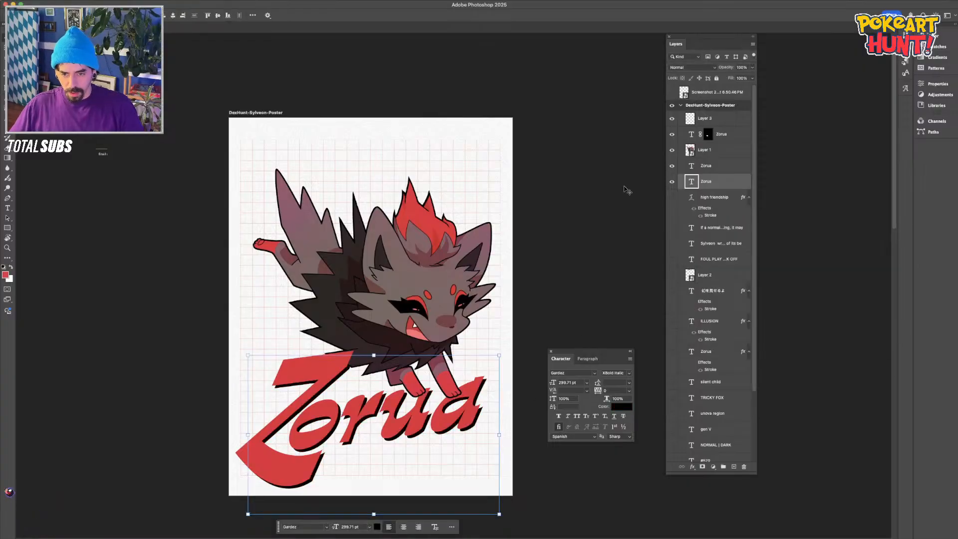
# Recolor the offset Zorua title copy to the darker red #da1034 sampled from the hair
pyautogui.click(621, 405)
pyautogui.click(436, 246)
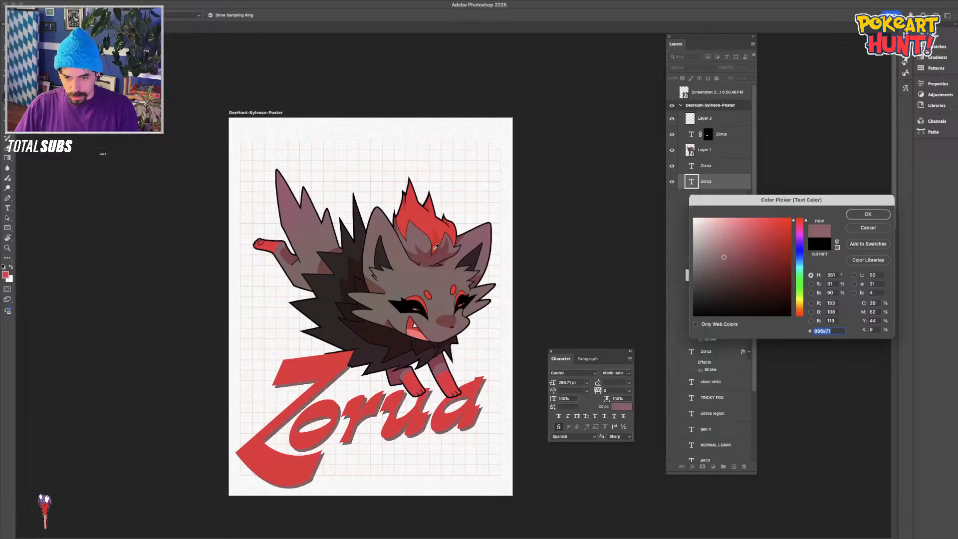
pyautogui.click(437, 241)
pyautogui.press('Return')
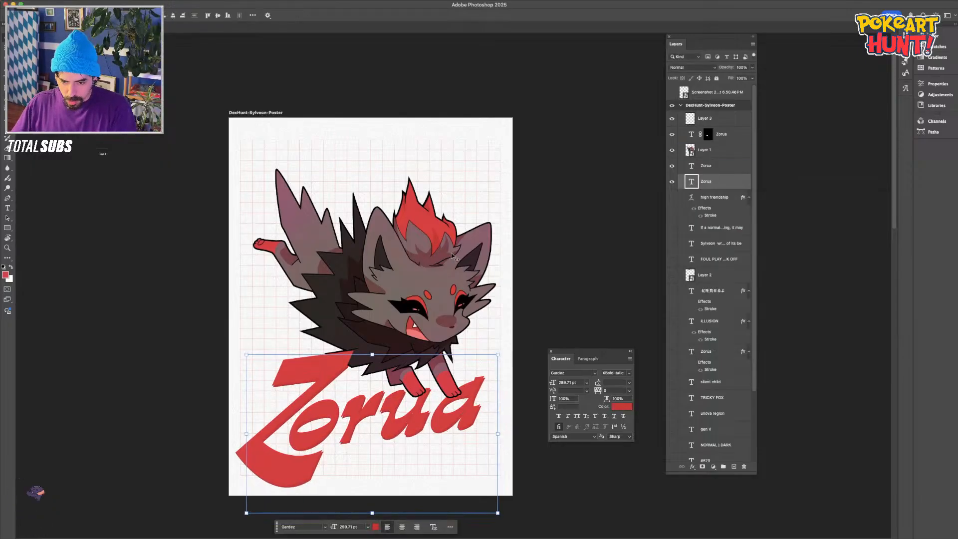
# Duplicate the dark red Zorua title copy beneath itself, nudge it right and down, and color it black #000000
pyautogui.moveTo(304, 367); pyautogui.dragTo(387, 253)
pyautogui.scroll(10, 387, 253)
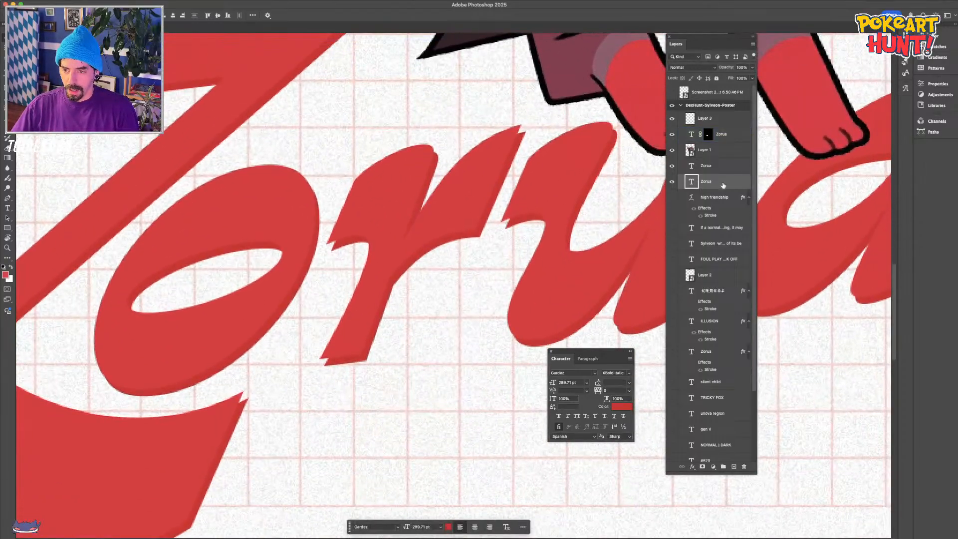
pyautogui.moveTo(723, 185); pyautogui.dragTo(724, 206)
pyautogui.press('Right')
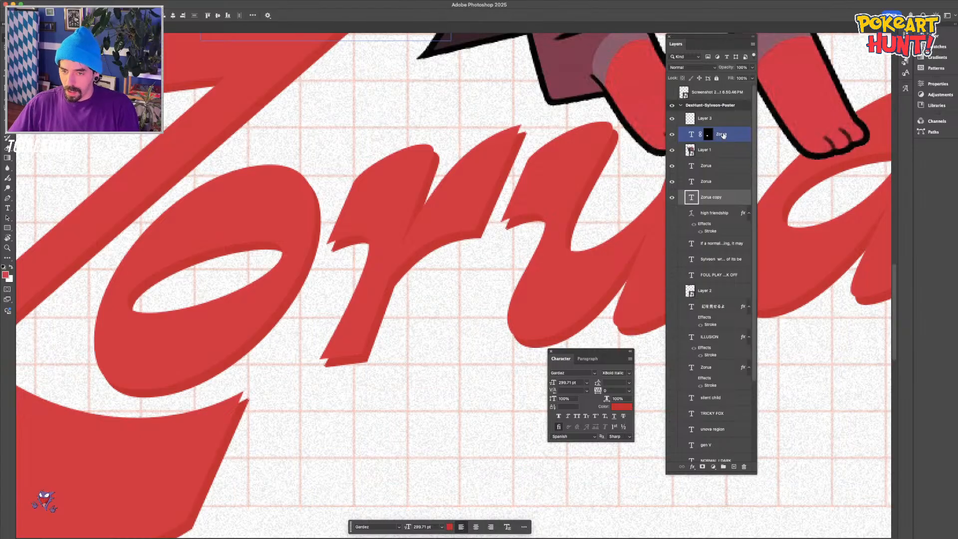
pyautogui.press('Down')
pyautogui.click(624, 410)
pyautogui.write('000000')
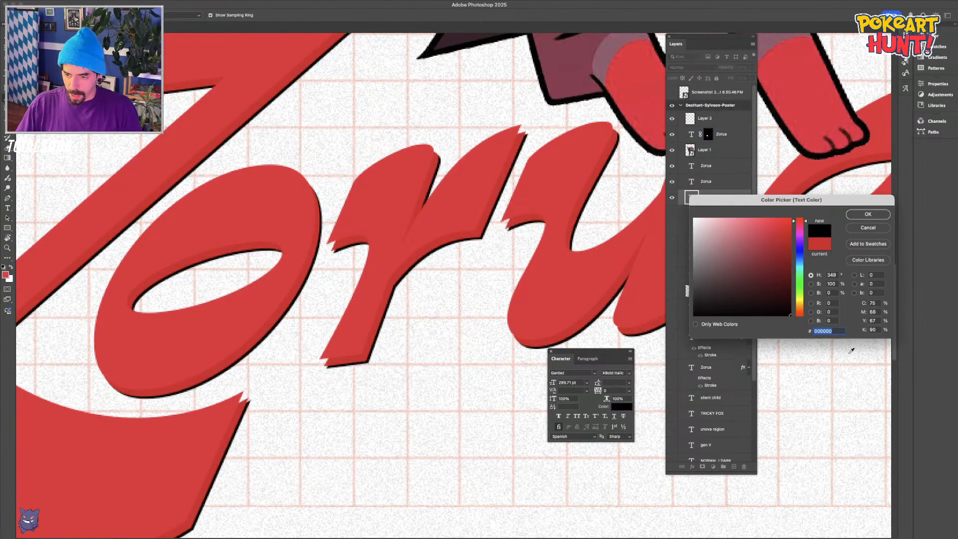
pyautogui.press('Return')
# Nudge the black Zorua title copy further right and down to deepen the letters' hard shadow
pyautogui.press('Right')
pyautogui.press('Down')
pyautogui.press('Right')
pyautogui.press('Down')
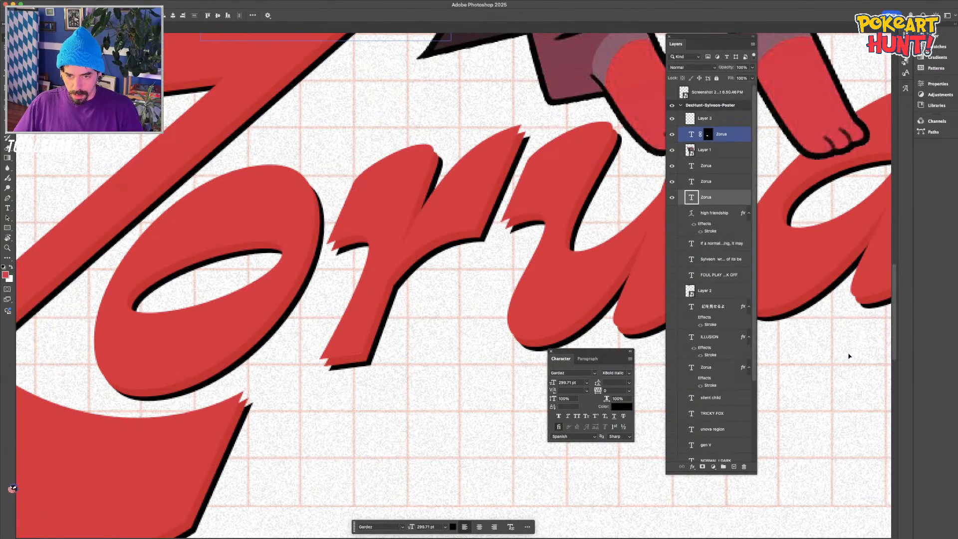
pyautogui.press('super+minus')
pyautogui.press('super+minus')
pyautogui.press('super+minus')
pyautogui.click(188, 327)
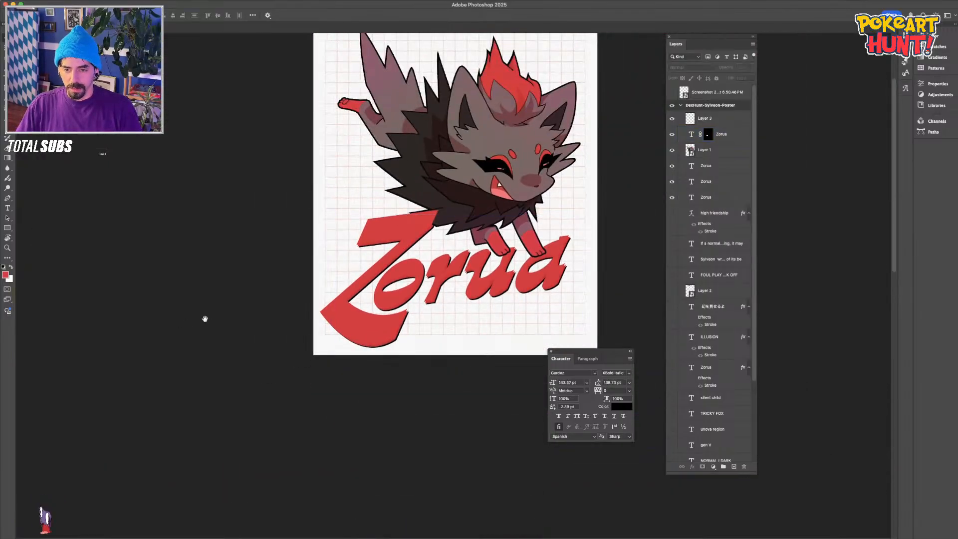
pyautogui.press('super+plus')
pyautogui.moveTo(190, 328); pyautogui.dragTo(192, 374)
# Try a dark gray on the middle Zorua title copy and delete that copy
pyautogui.click(718, 181)
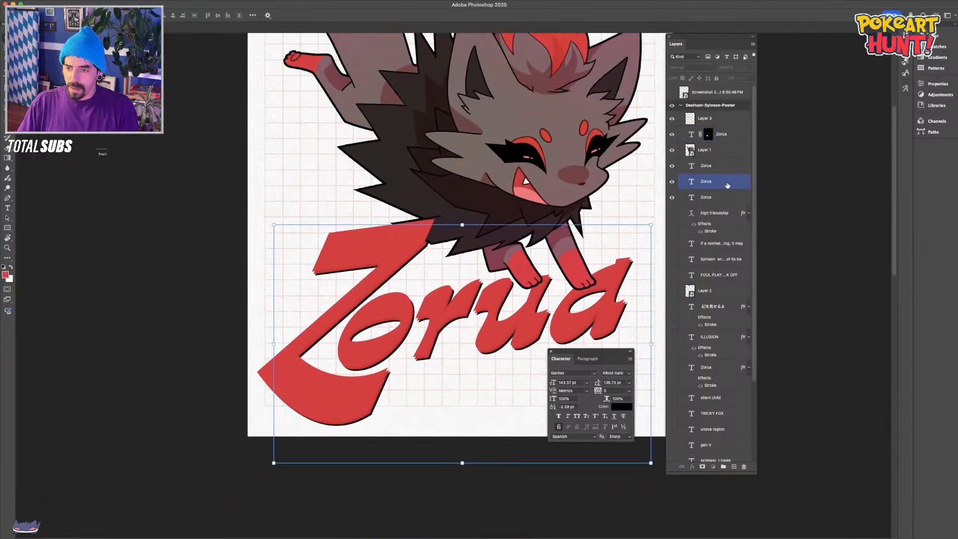
pyautogui.click(619, 406)
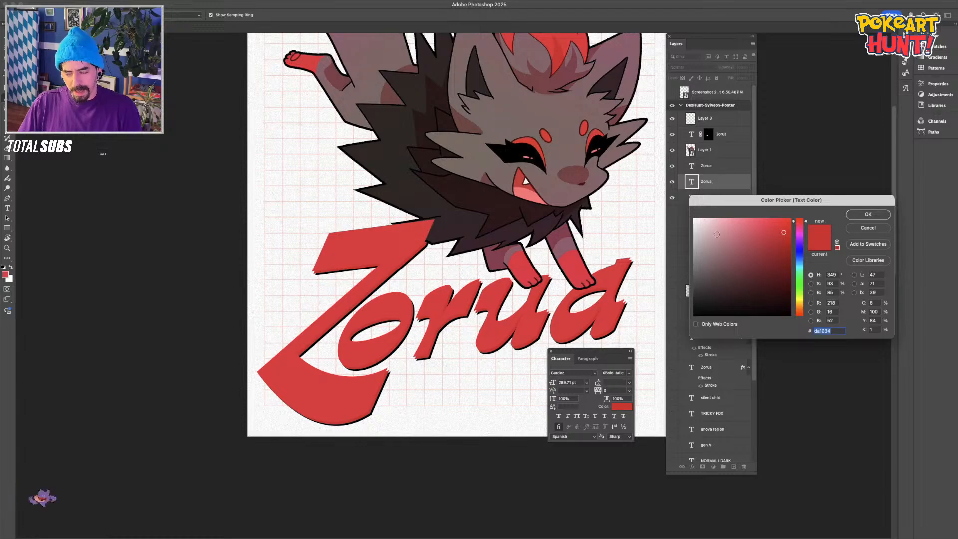
pyautogui.click(526, 163)
pyautogui.moveTo(690, 257)
pyautogui.mouseDown()
pyautogui.moveTo(683, 269)
pyautogui.moveTo(746, 261)
pyautogui.moveTo(784, 232)
pyautogui.moveTo(791, 262)
pyautogui.moveTo(713, 262)
pyautogui.moveTo(693, 288)
pyautogui.mouseUp()
pyautogui.click(799, 277)
pyautogui.write('2e008b')
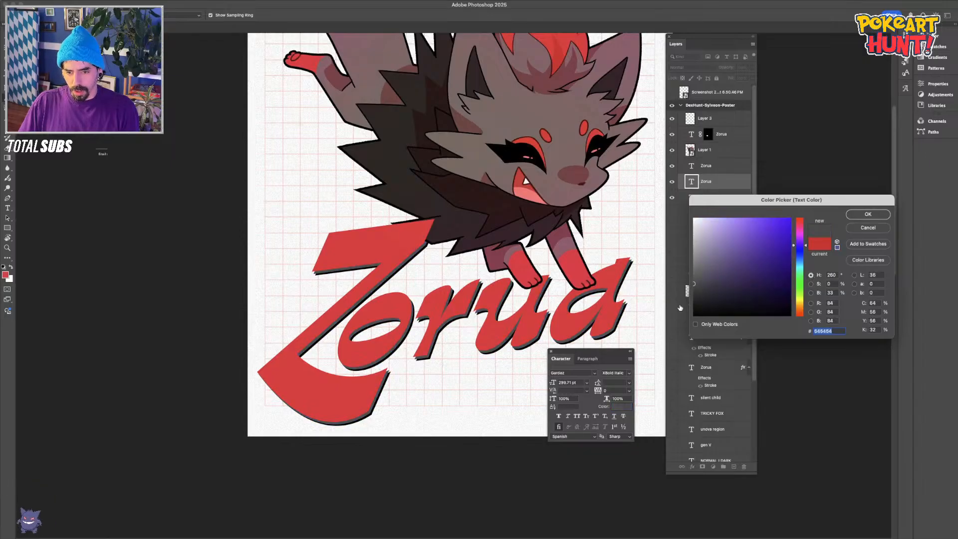
pyautogui.press('Return')
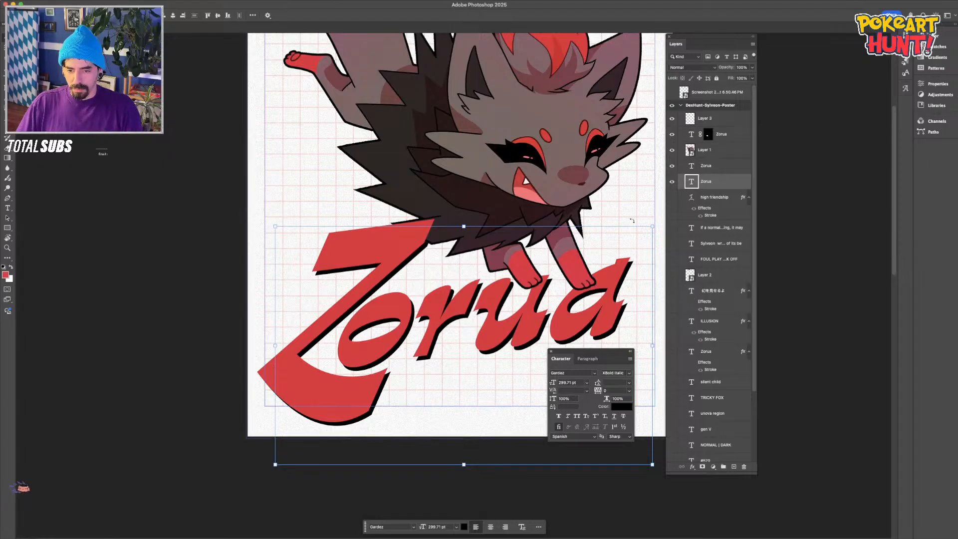
# Nudge the red Zorua title behind the illustration right and down to thin its black shadow
pyautogui.click(704, 168)
pyautogui.press('Right')
pyautogui.press('Right')
pyautogui.press('Right')
pyautogui.press('Right')
pyautogui.press('Right')
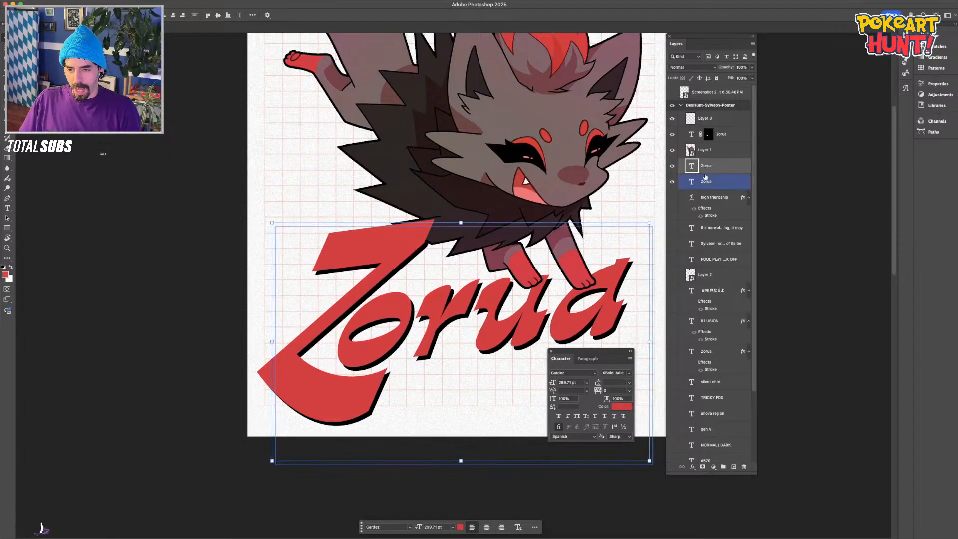
pyautogui.press('Down')
pyautogui.press('Down')
pyautogui.press('Down')
pyautogui.press('Down')
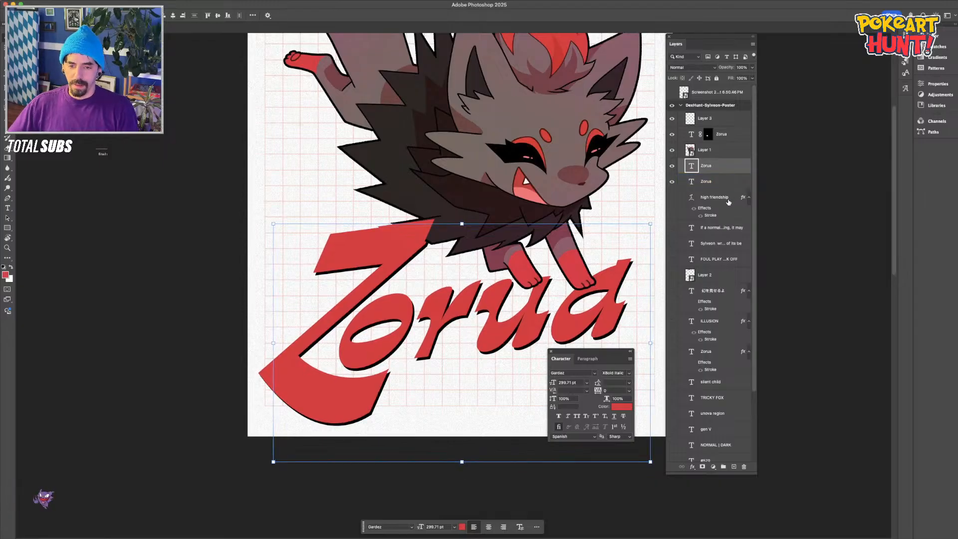
# Group the red and black Zorua title layers behind the illustration and name the group Zorua-Head-Text
pyautogui.press('super+minus')
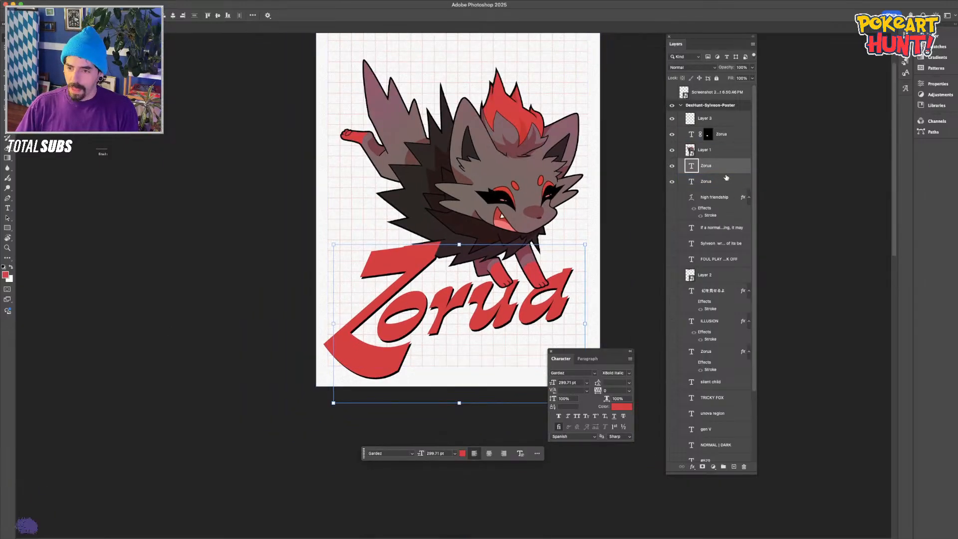
pyautogui.press('super+g')
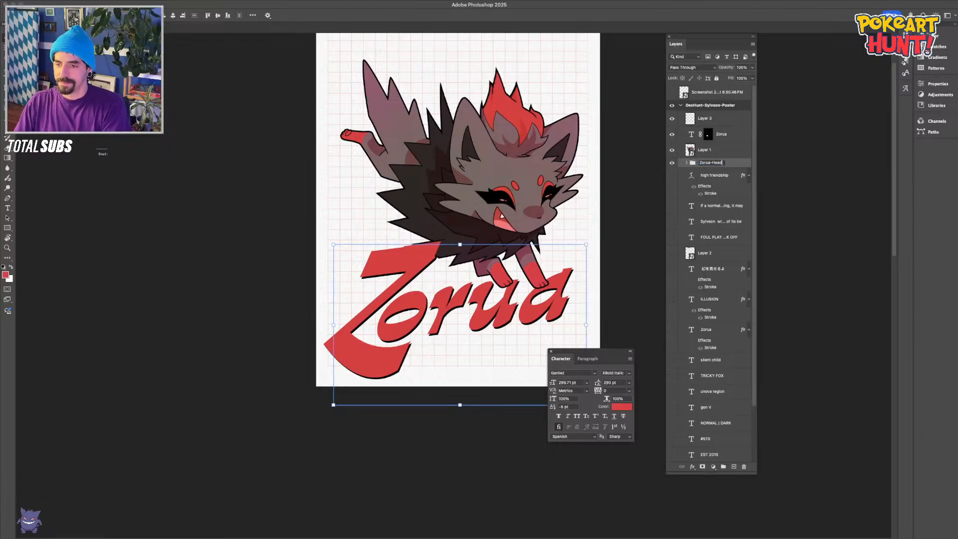
pyautogui.press('Return')
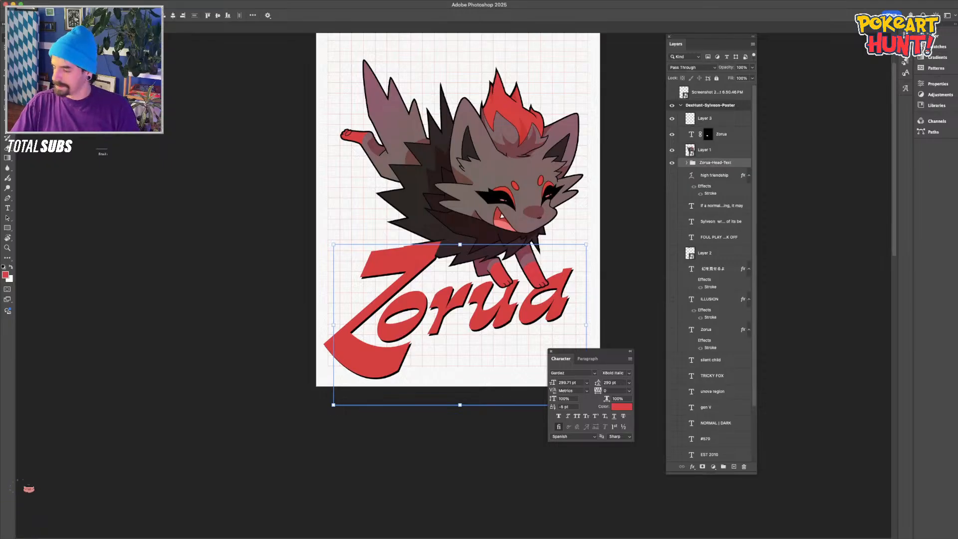
# Examine the Zorua title's letter edges and shadow up close around the paws and fur
pyautogui.press('super+Tab')
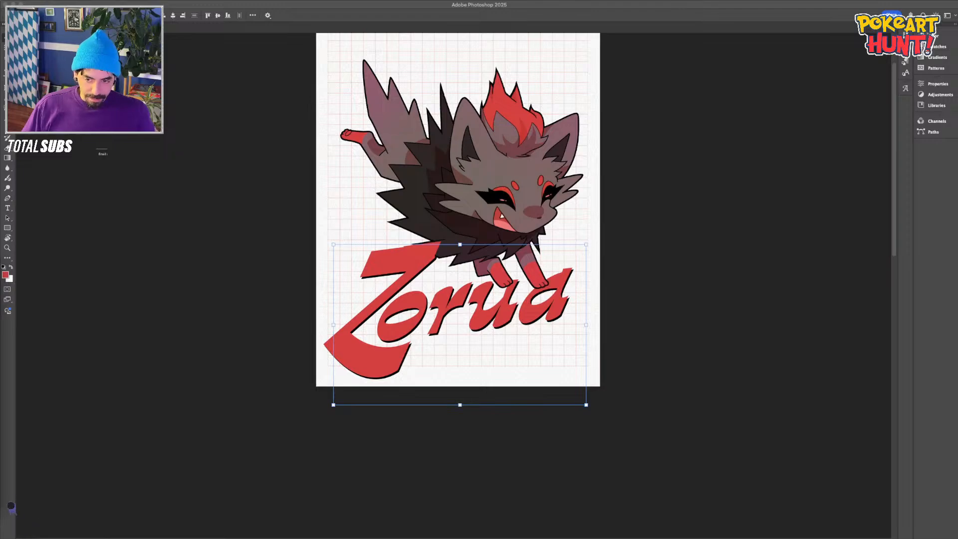
pyautogui.hotkey('shift', 'Tab')
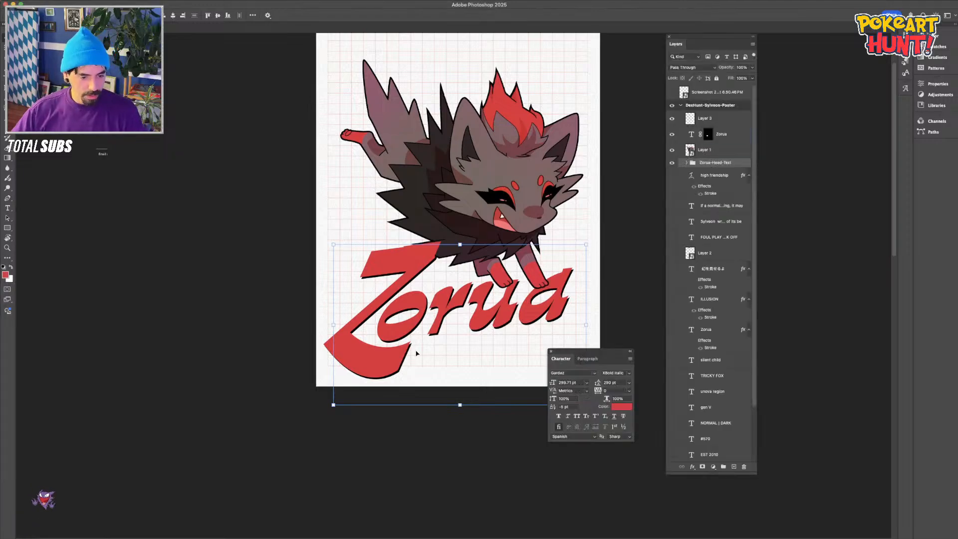
pyautogui.scroll(5, 487, 290)
pyautogui.scroll(-3, 487, 289)
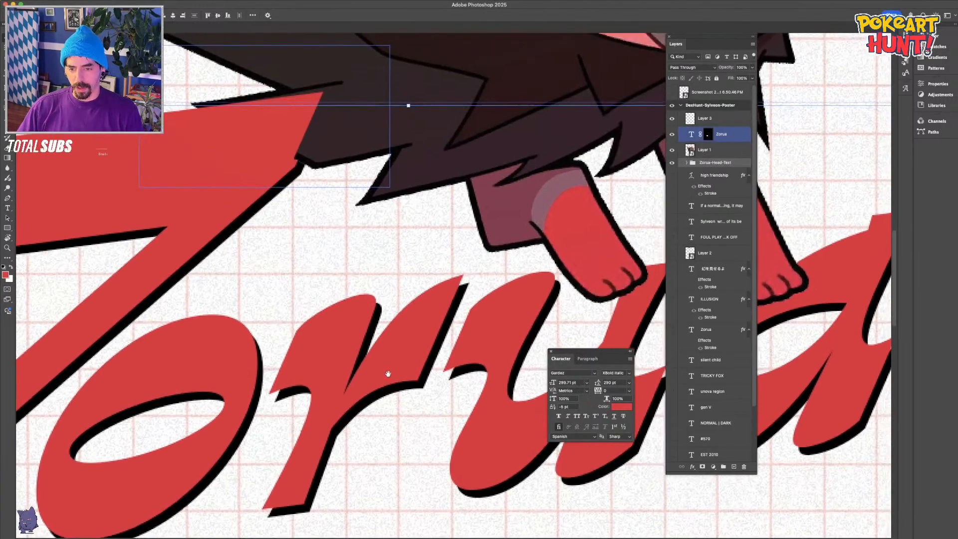
pyautogui.scroll(3, 460, 311)
pyautogui.click(695, 225)
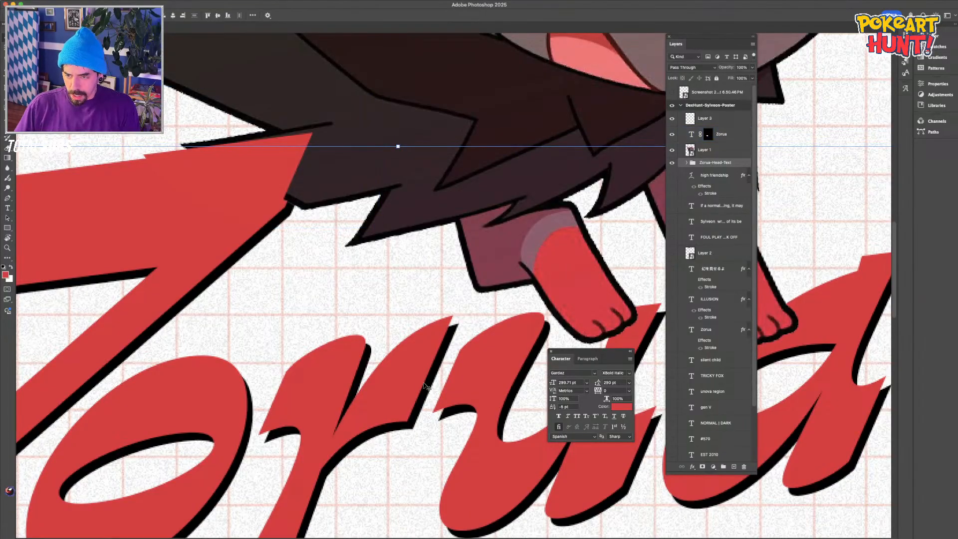
pyautogui.press('super+minus')
pyautogui.press('super+minus')
pyautogui.press('super+minus')
pyautogui.press('super+plus')
pyautogui.press('super+plus')
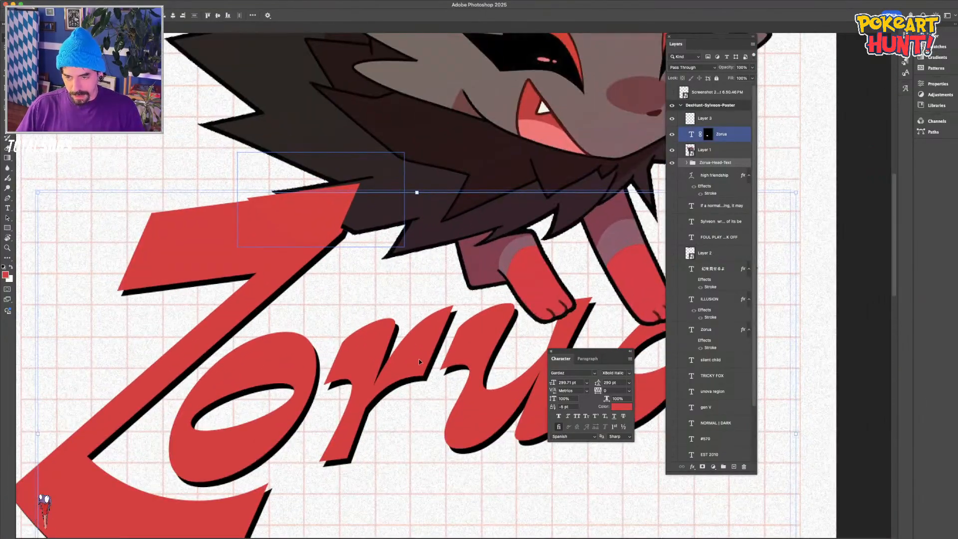
# Select the lower Zorua title layer in the Zorua-Head-Text group, toggle its visibility off and on, and open its text color
pyautogui.rightClick(419, 362)
pyautogui.click(460, 391)
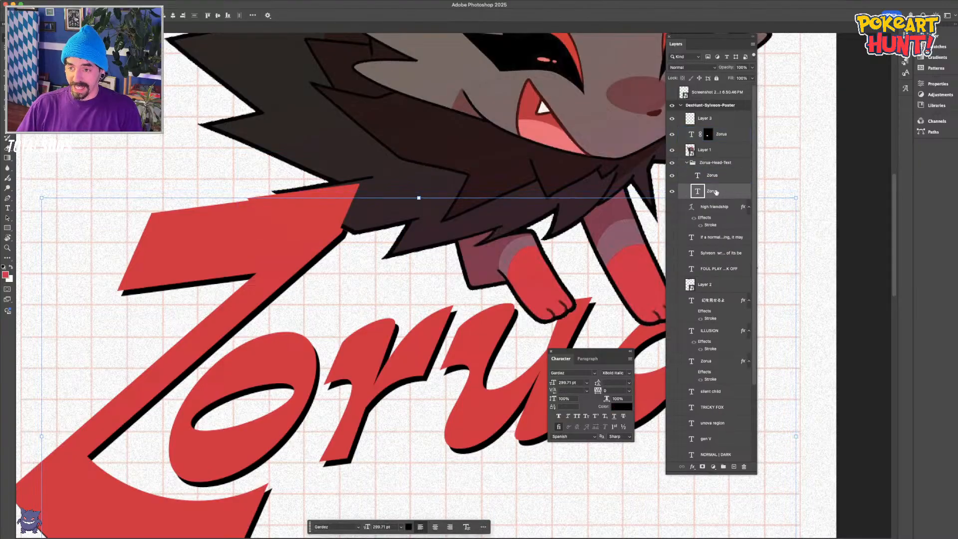
pyautogui.click(671, 193)
pyautogui.click(672, 194)
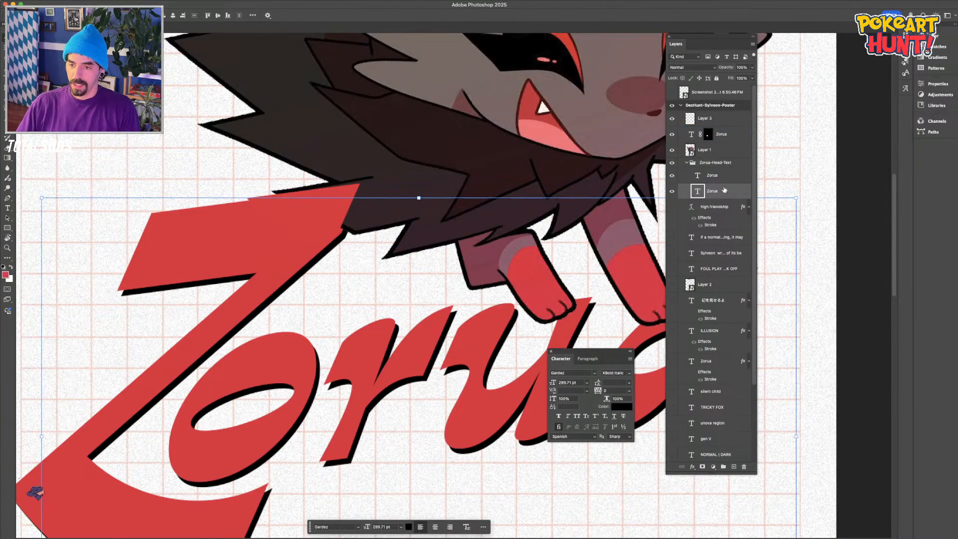
pyautogui.click(621, 406)
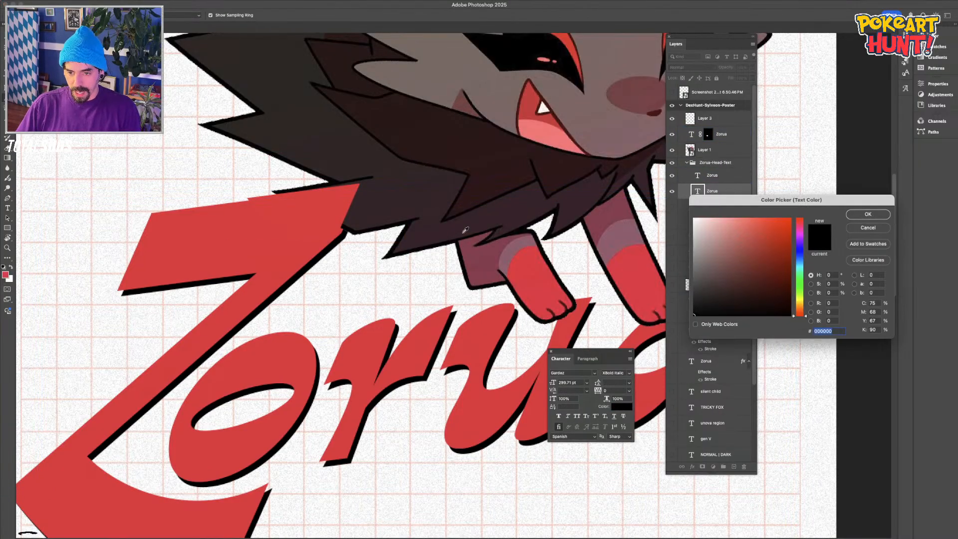
# Try several dark brown and plum tones sampled from Zorua's fur as the shadow title's color
pyautogui.click(424, 198)
pyautogui.press('super+0')
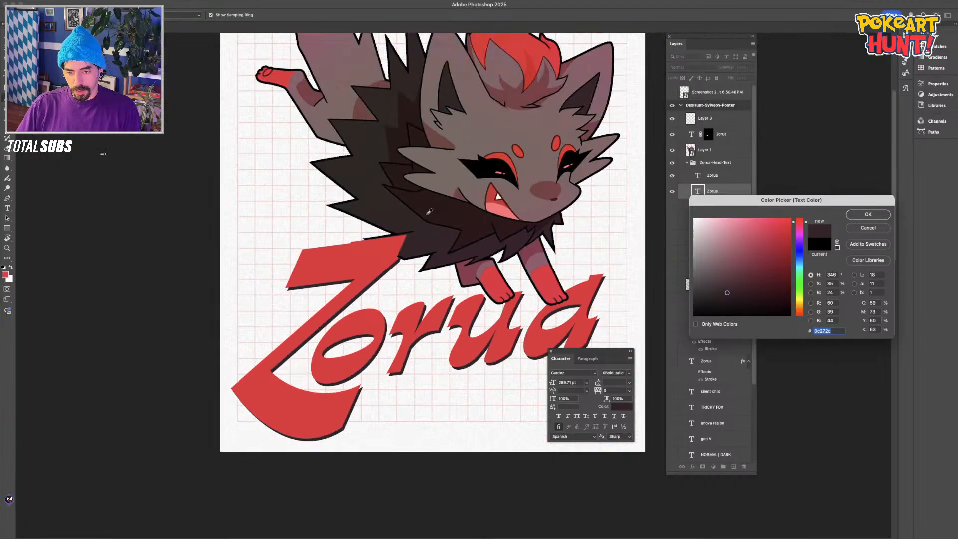
pyautogui.click(447, 235)
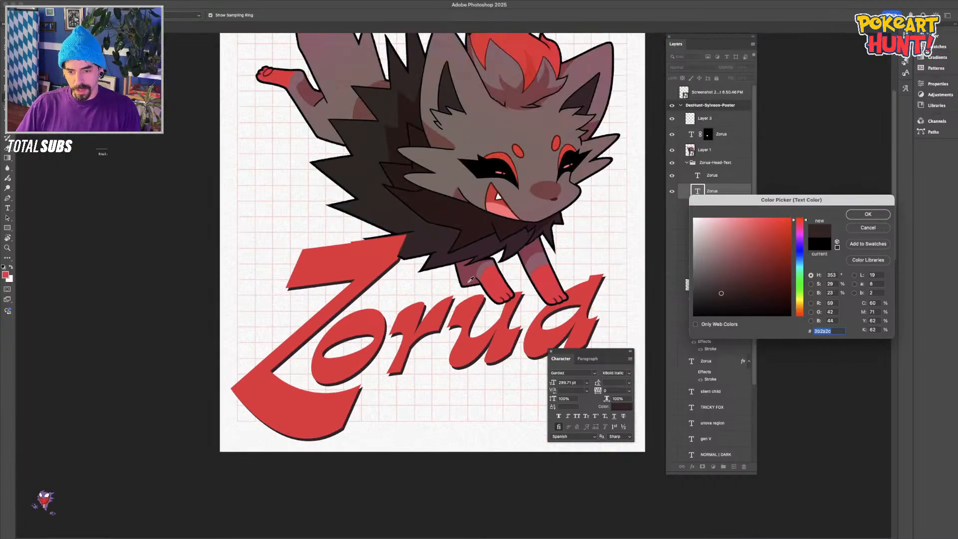
pyautogui.scroll(5, 470, 279)
pyautogui.click(491, 154)
pyautogui.press('super+plus')
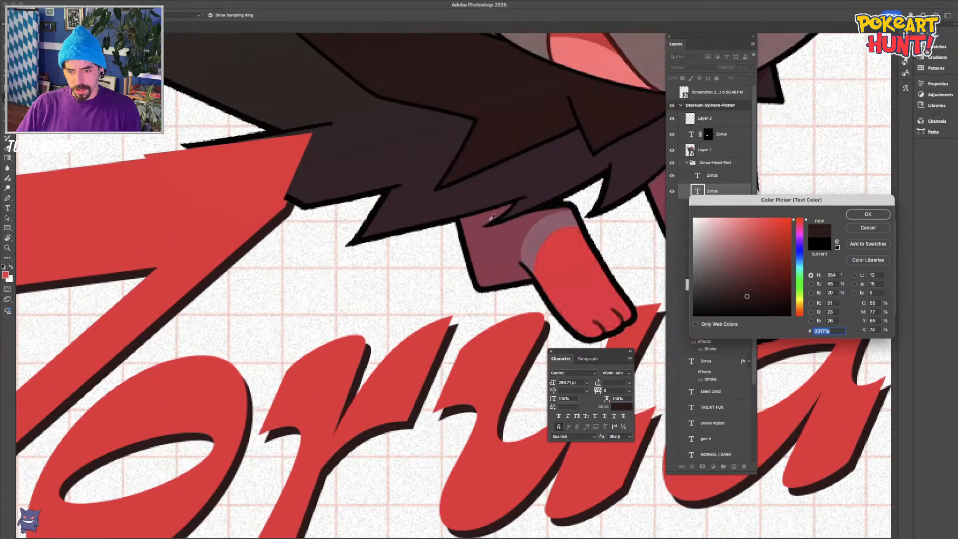
pyautogui.click(441, 185)
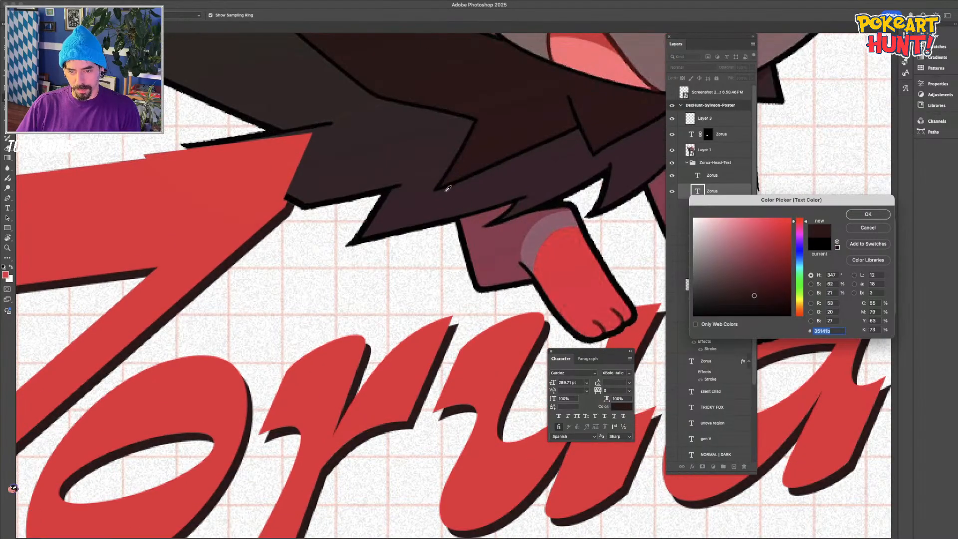
pyautogui.click(456, 175)
pyautogui.click(436, 191)
pyautogui.click(443, 183)
pyautogui.click(448, 171)
pyautogui.click(466, 175)
# Try pure black sampled from Zorua's eye marking as the shadow title's color
pyautogui.press('super+minus')
pyautogui.press('super+minus')
pyautogui.press('super+minus')
pyautogui.click(448, 215)
pyautogui.click(486, 170)
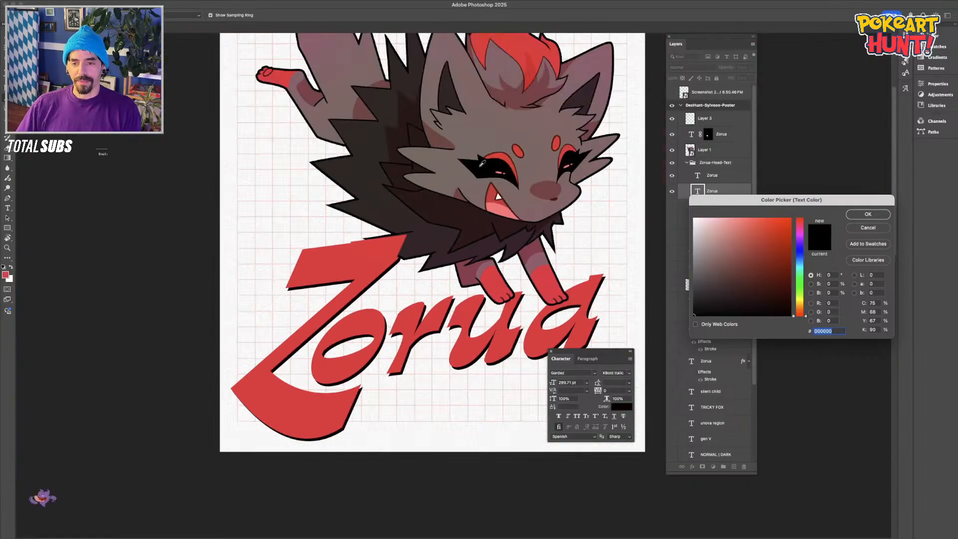
# Set the shadow title's color to the dark brown sampled from the fur beside Zorua's cheek, RGB 46, 24, 23
pyautogui.scroll(4, 482, 163)
pyautogui.click(395, 175)
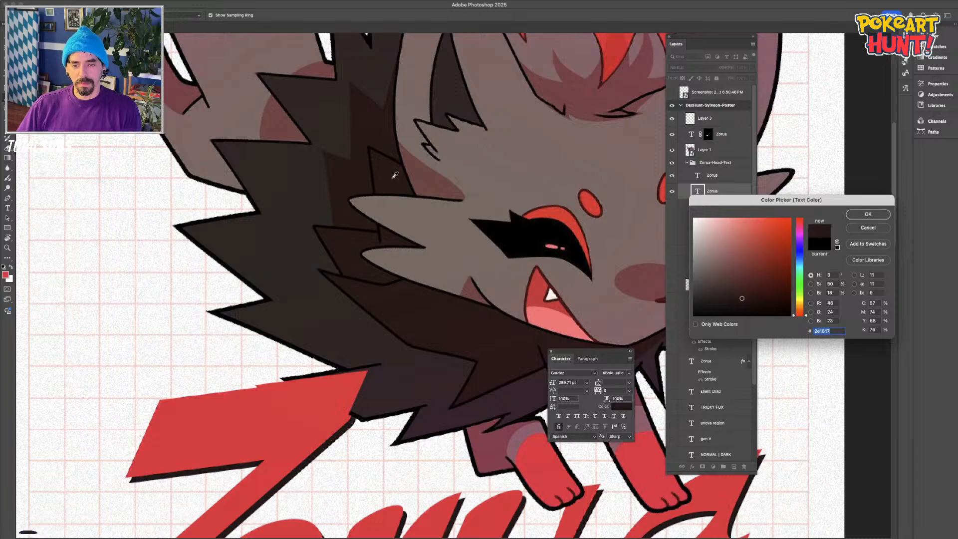
pyautogui.press('Return')
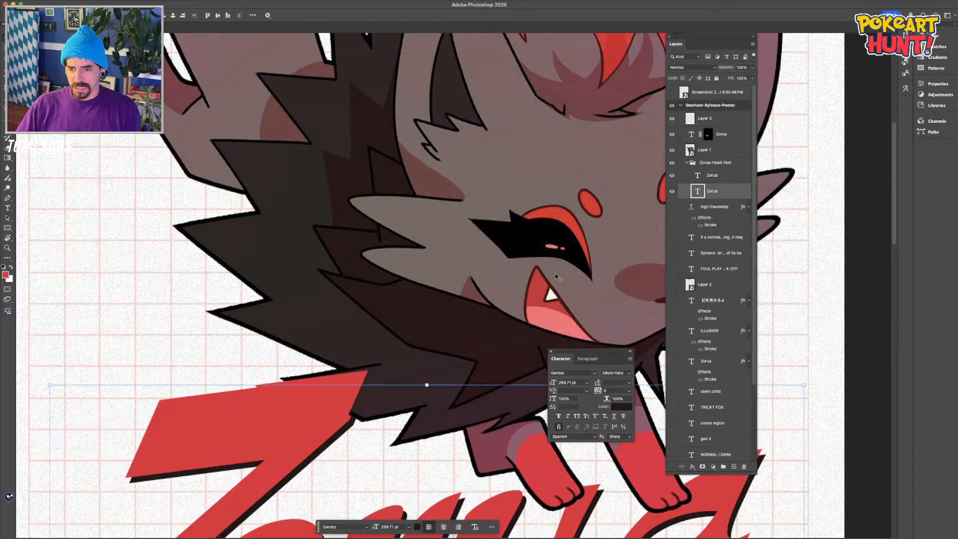
# Examine the outlines of Zorua's eyes, mouth and fur against the brown title shadow
pyautogui.scroll(-4, 555, 274)
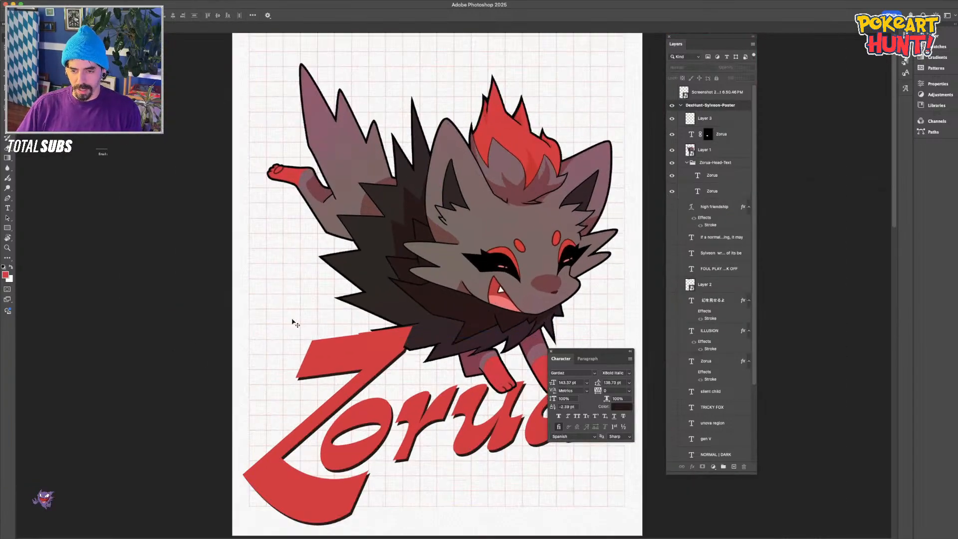
pyautogui.scroll(4, 439, 274)
pyautogui.click(417, 261)
pyautogui.hscroll(3, 409, 260)
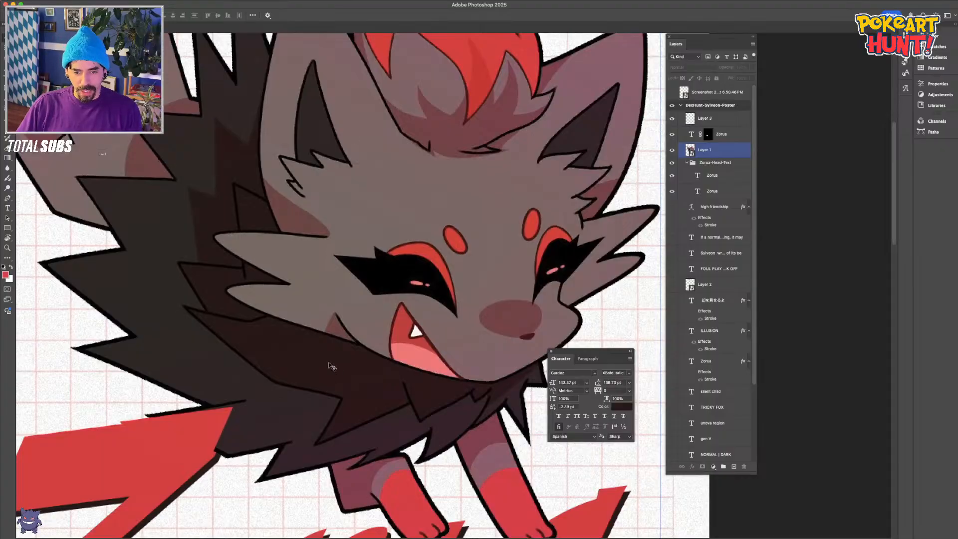
pyautogui.scroll(2, 393, 285)
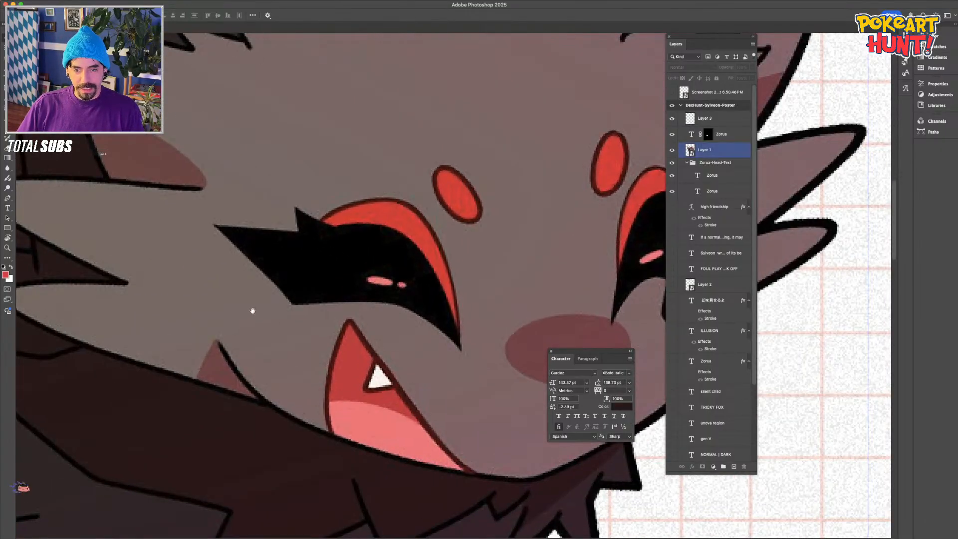
pyautogui.scroll(4, 257, 313)
pyautogui.scroll(3, 327, 303)
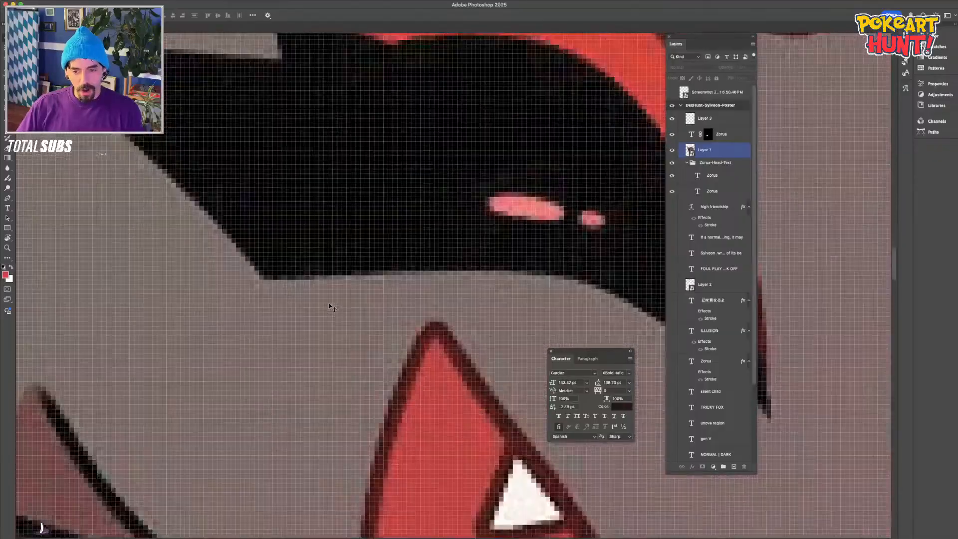
pyautogui.scroll(-3, 279, 239)
pyautogui.press('super+minus')
pyautogui.press('super+minus')
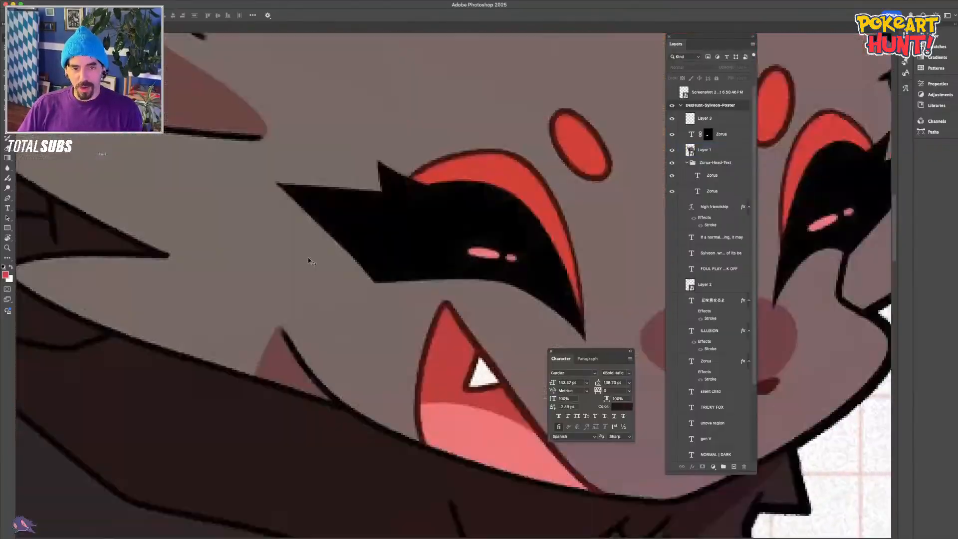
pyautogui.press('super+0')
pyautogui.click(476, 294)
pyautogui.moveTo(464, 338); pyautogui.dragTo(421, 311)
pyautogui.scroll(5, 420, 311)
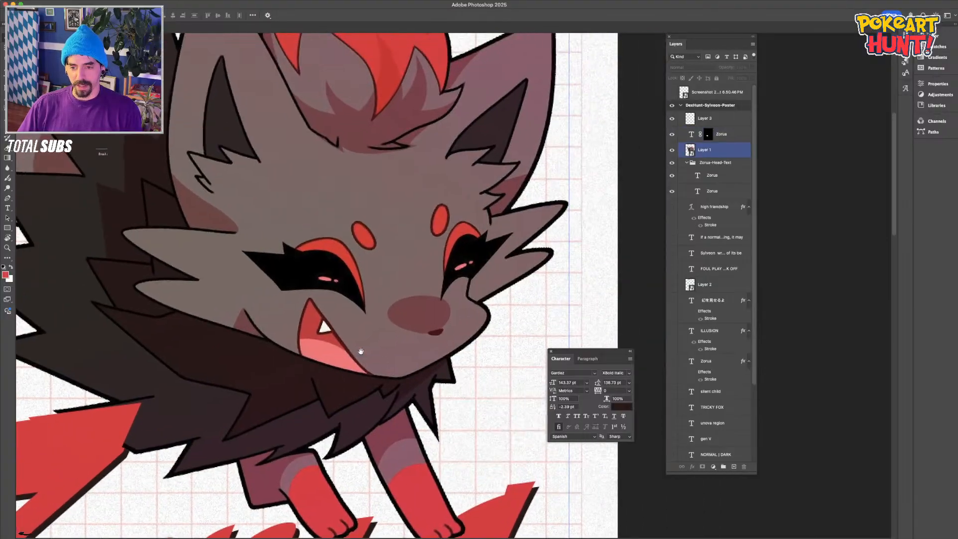
pyautogui.moveTo(360, 352); pyautogui.dragTo(377, 354)
pyautogui.scroll(-5, 377, 354)
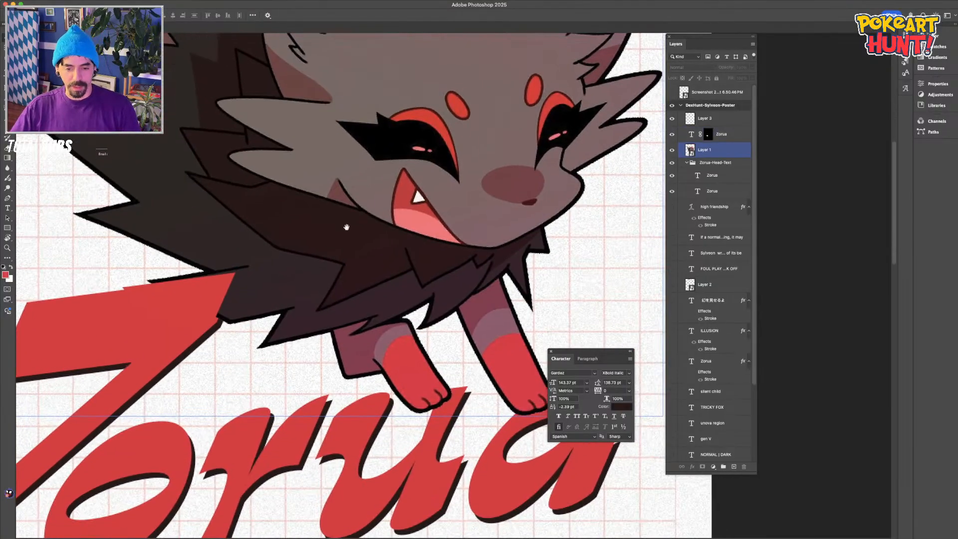
pyautogui.click(358, 355)
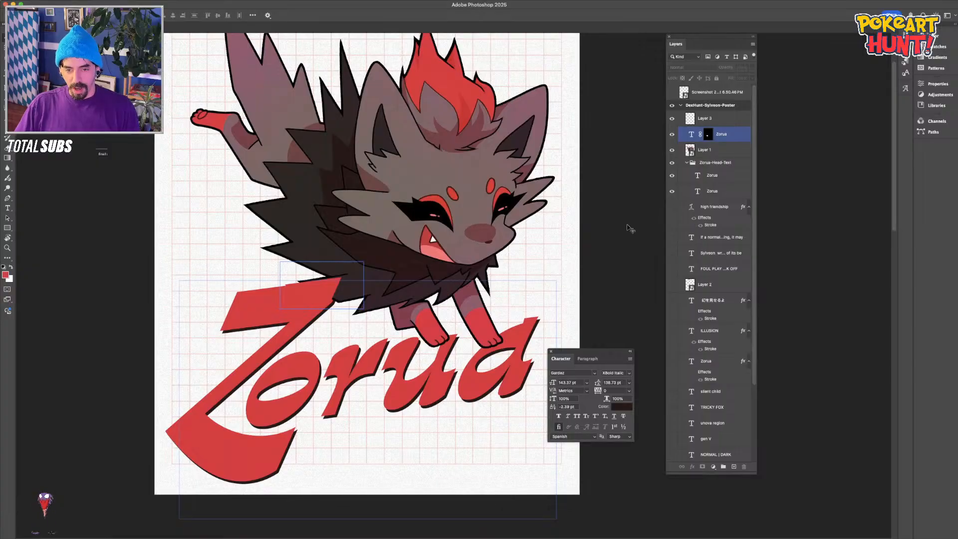
# Duplicate the dark brown Zorua shadow title and bring the copy above the illustration layer
pyautogui.click(718, 192)
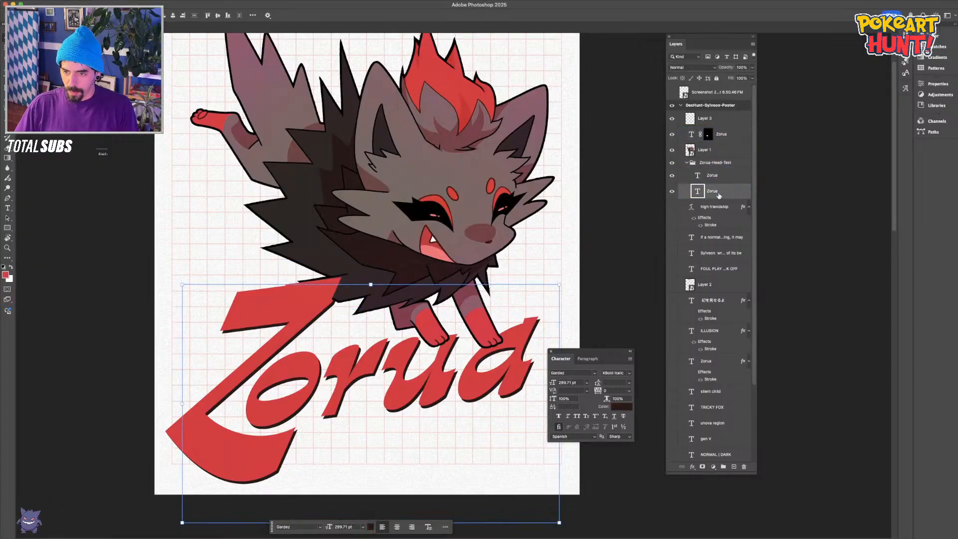
pyautogui.press('super+j')
pyautogui.press('super+]')
pyautogui.press('super+]')
pyautogui.press('super+]')
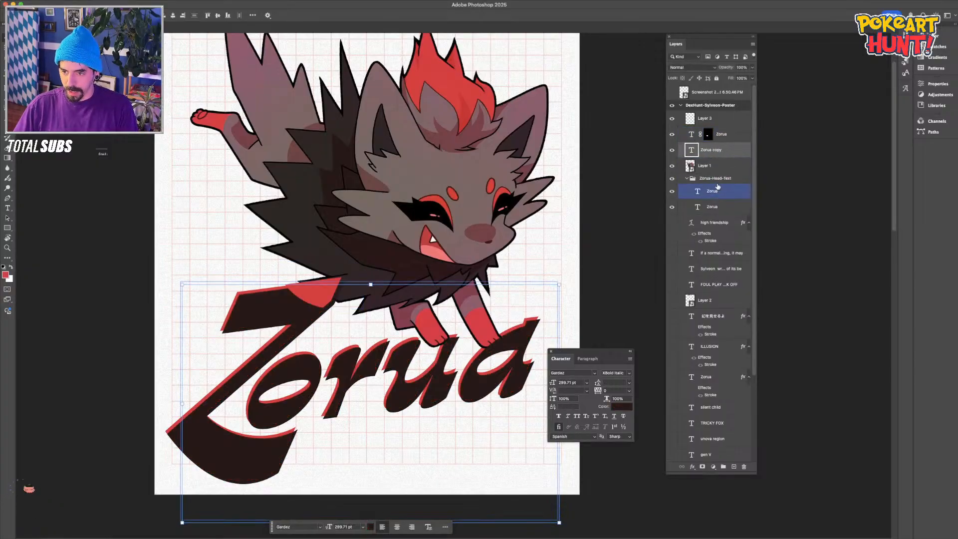
# Mask the dark Zorua copy with a selection loaded from the upper red Zorua title's mask
pyautogui.keyDown('super'); pyautogui.click(708, 134); pyautogui.keyUp('super')
pyautogui.click(701, 466)
pyautogui.press('b')
pyautogui.scroll(5, 309, 361)
pyautogui.scroll(8, 309, 361)
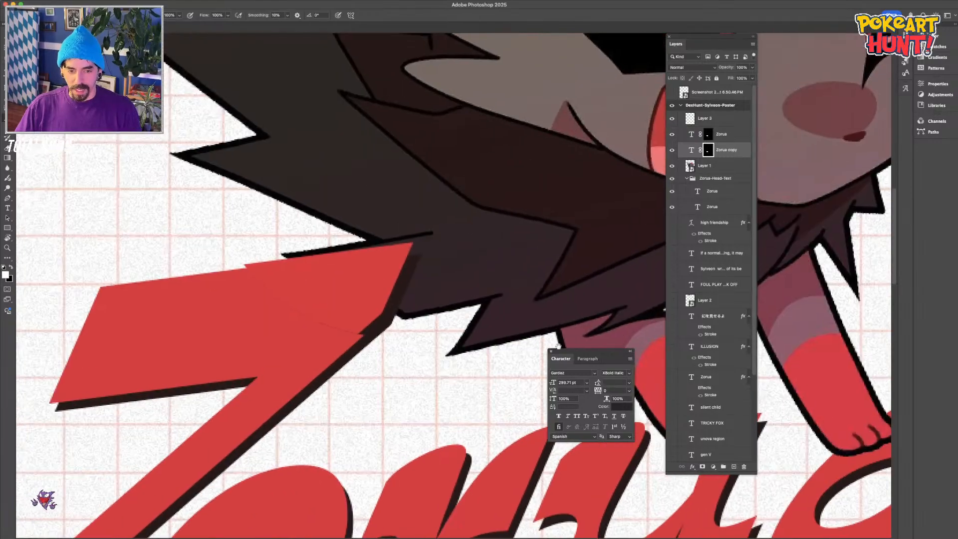
# Move the masked dark Zorua copy behind the illustration, below the Zorua-Head-Text group
pyautogui.press('v')
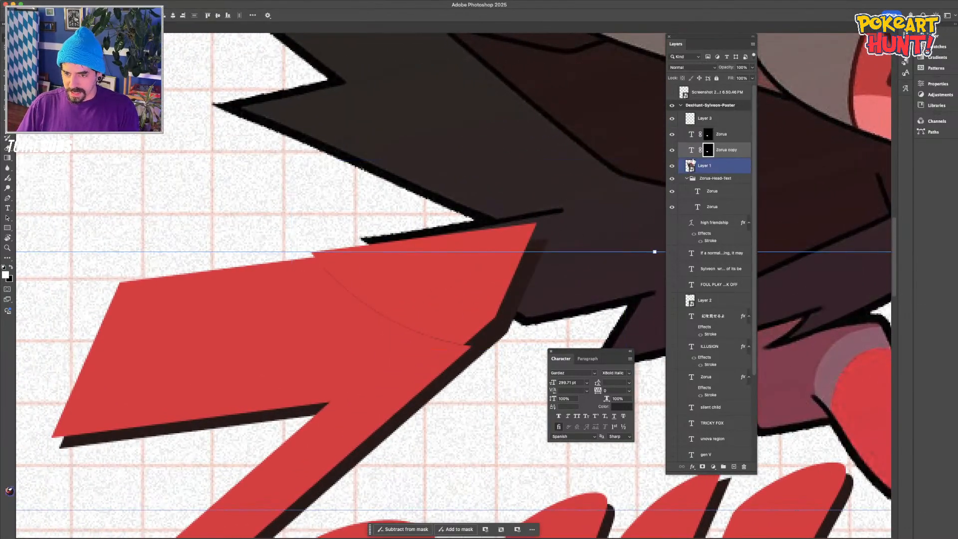
pyautogui.moveTo(721, 150); pyautogui.dragTo(701, 205)
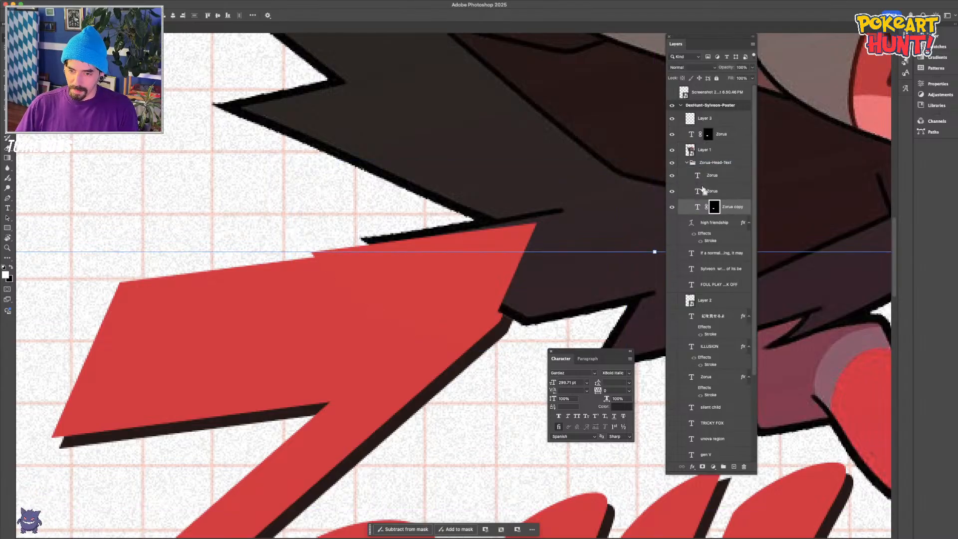
pyautogui.press('super+minus')
pyautogui.press('super+minus')
# Examine where the Z's upper tip and shadow meet the fur, up close and across the whole poster
pyautogui.press('z')
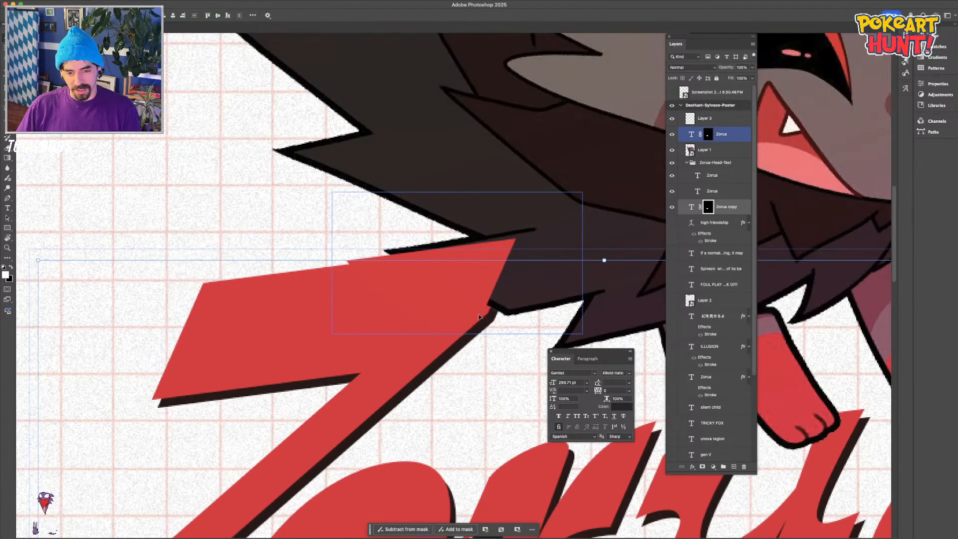
pyautogui.press('super+plus')
pyautogui.moveTo(485, 313); pyautogui.dragTo(514, 279)
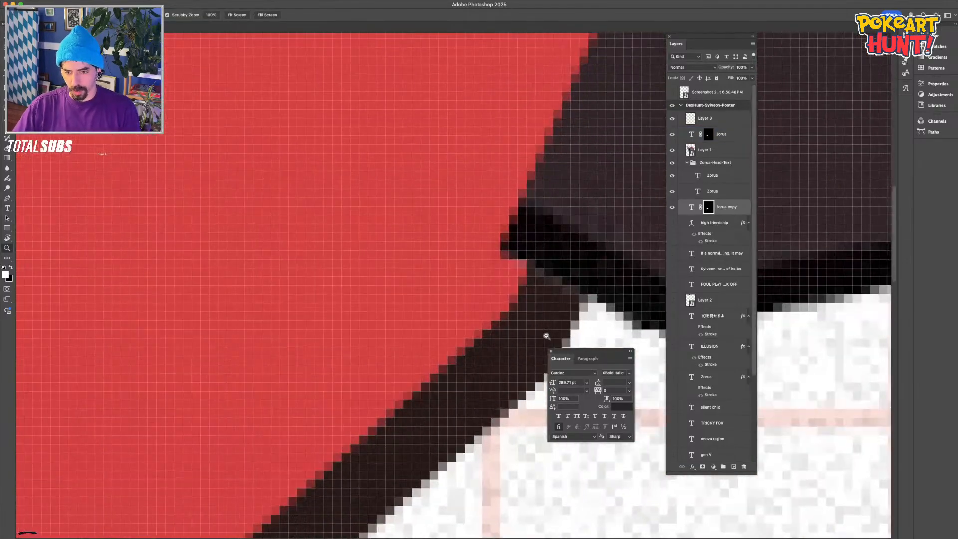
pyautogui.press('super+minus')
pyautogui.press('super+minus')
pyautogui.press('super+minus')
pyautogui.press('super+minus')
pyautogui.press('super+minus')
pyautogui.press('super+minus')
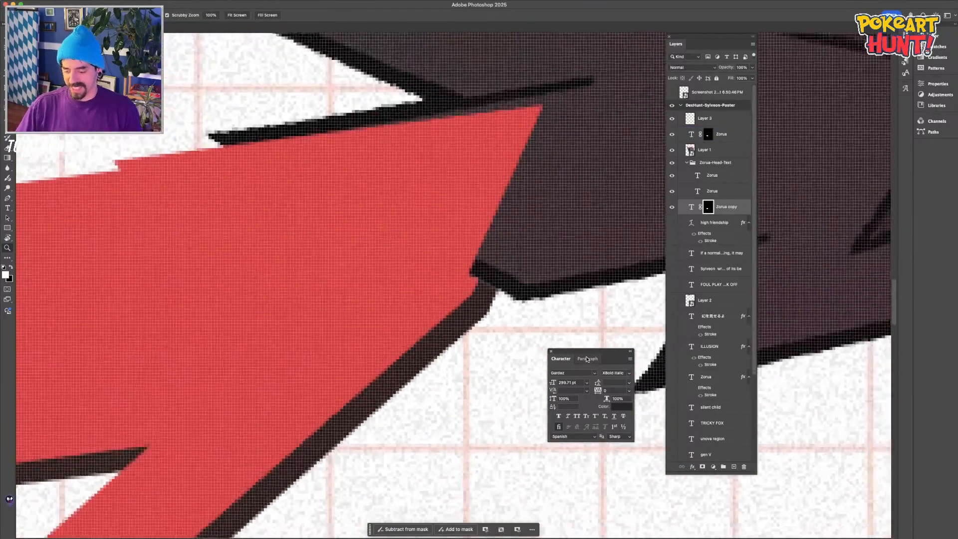
pyautogui.press('v')
pyautogui.press('super+0')
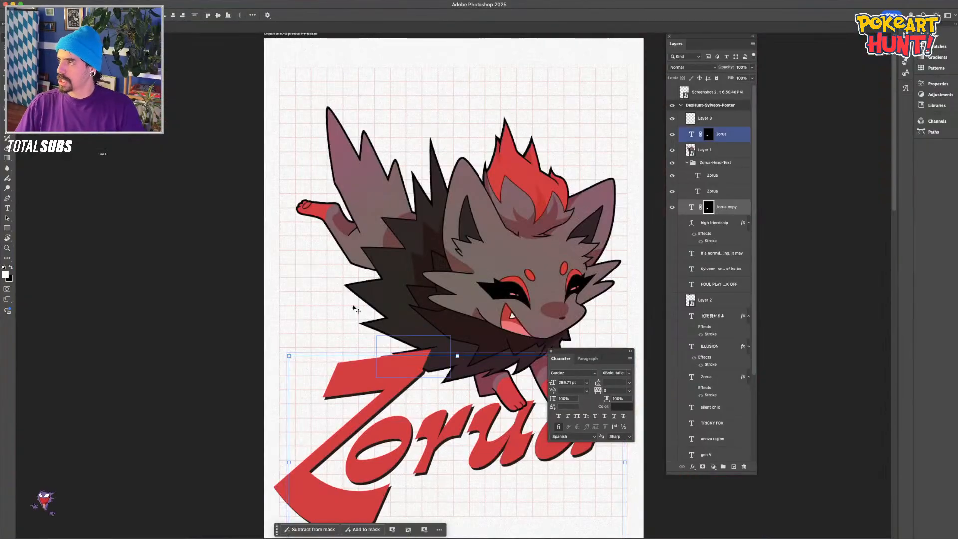
pyautogui.click(192, 379)
pyautogui.moveTo(271, 379); pyautogui.dragTo(224, 353)
pyautogui.click(633, 189)
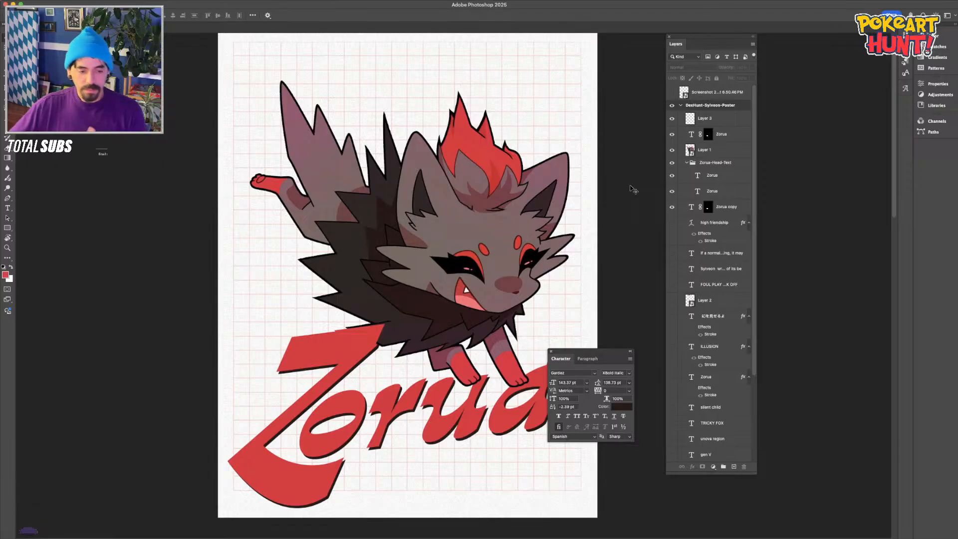
# Collapse the Zorua-Head-Text group and leave only the illustration layer selected
pyautogui.press('super+minus')
pyautogui.press('super+minus')
pyautogui.click(703, 150)
pyautogui.keyDown('shift'); pyautogui.click(699, 162); pyautogui.keyUp('shift')
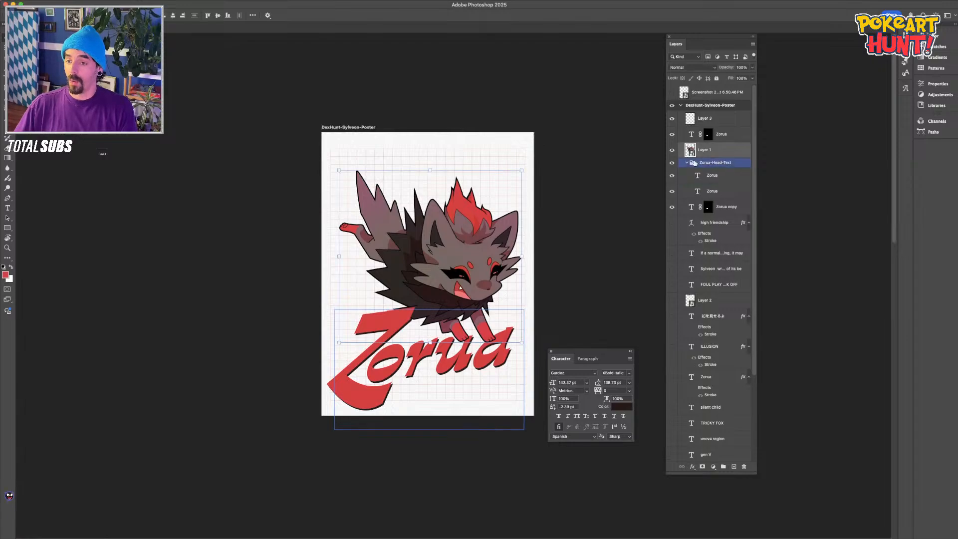
pyautogui.click(687, 163)
pyautogui.keyDown('super'); pyautogui.click(703, 163); pyautogui.keyUp('super')
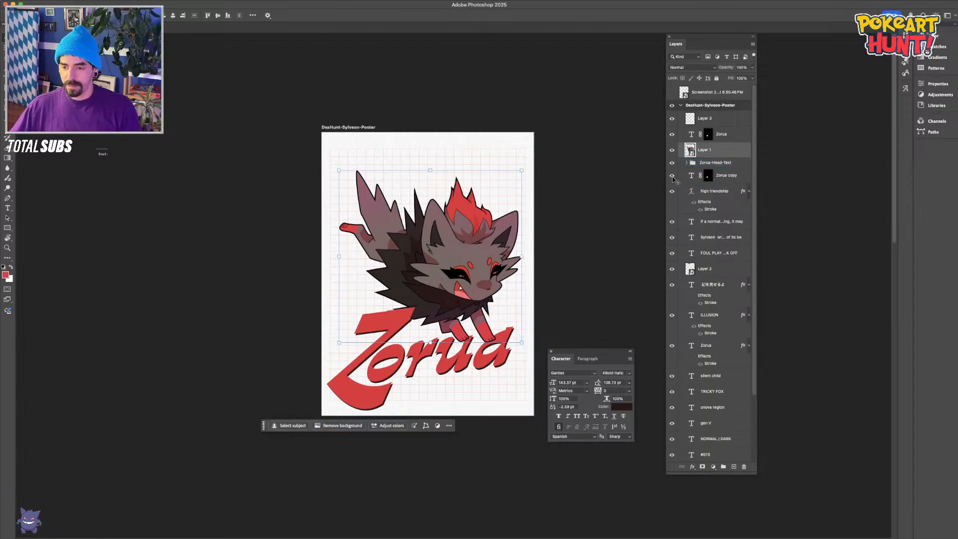
# Add a Color Overlay style to the Rectangle 3 layer in the Background group
pyautogui.scroll(-5, 726, 424)
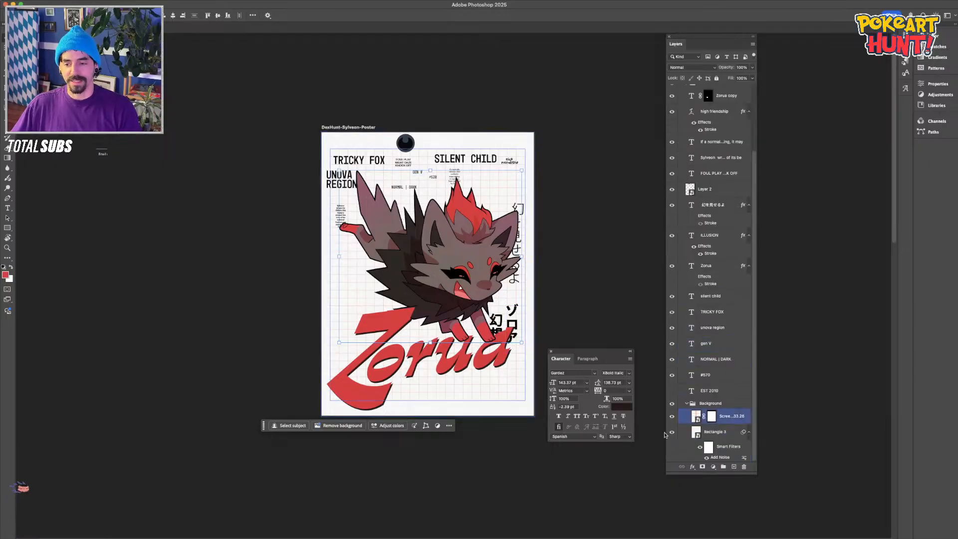
pyautogui.click(728, 446)
pyautogui.click(724, 413)
pyautogui.click(735, 442)
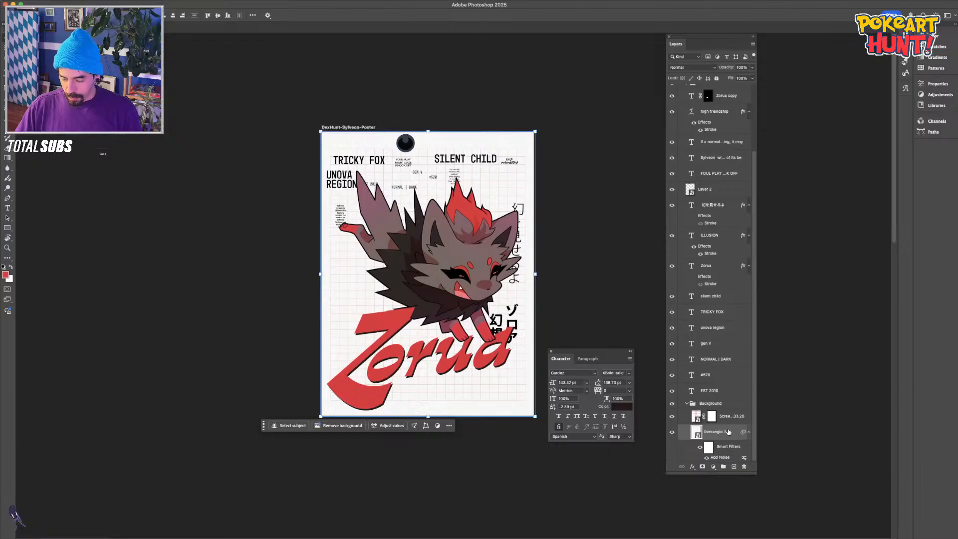
pyautogui.doubleClick(721, 436)
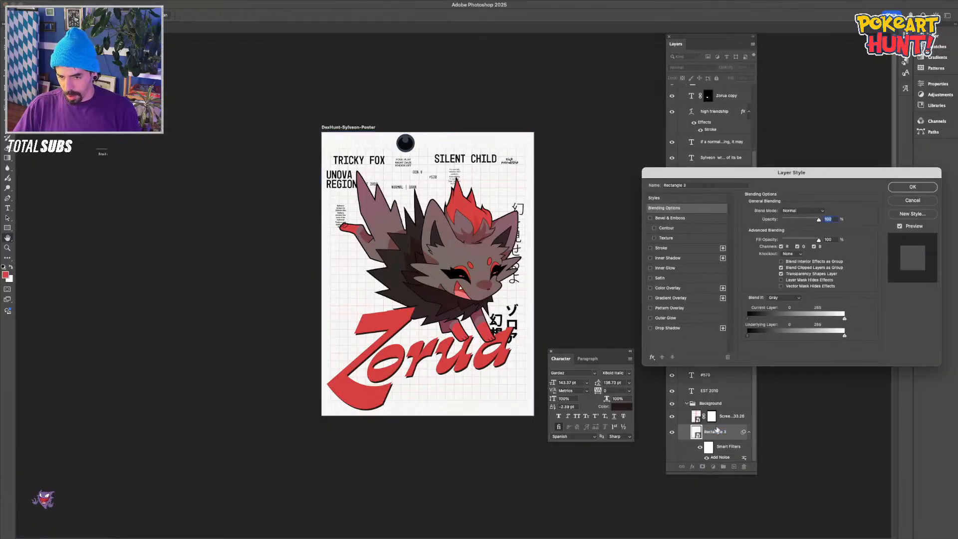
pyautogui.click(663, 287)
pyautogui.hotkey('ctrl', '+')
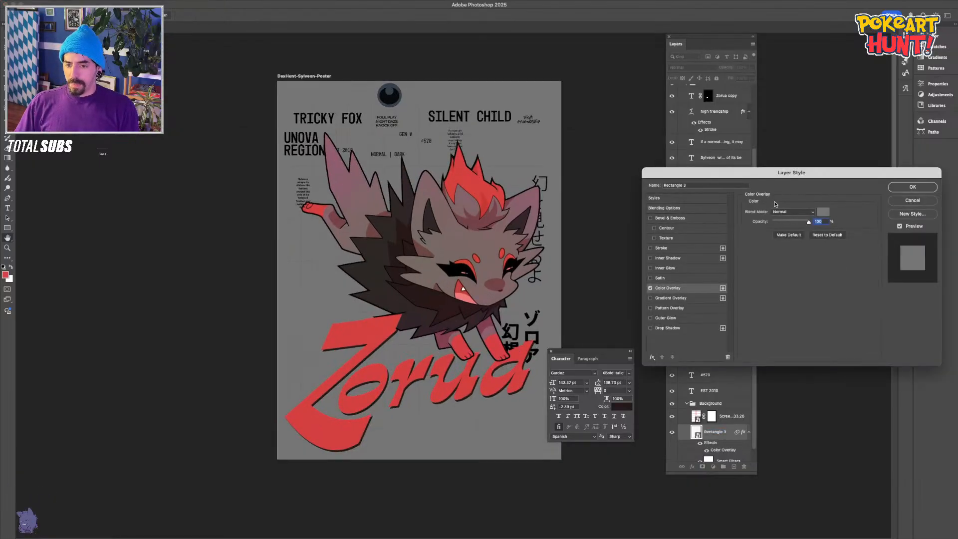
# Try pale tints for the background's color overlay: off-white, pink, lavender, light blue and cream fff6e1
pyautogui.click(823, 213)
pyautogui.click(704, 223)
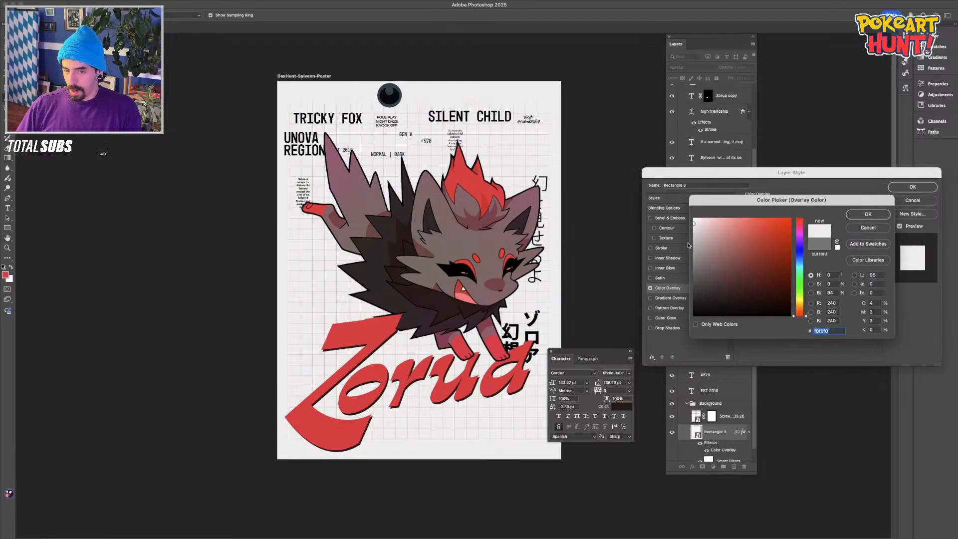
pyautogui.click(697, 227)
pyautogui.moveTo(699, 221); pyautogui.dragTo(738, 201)
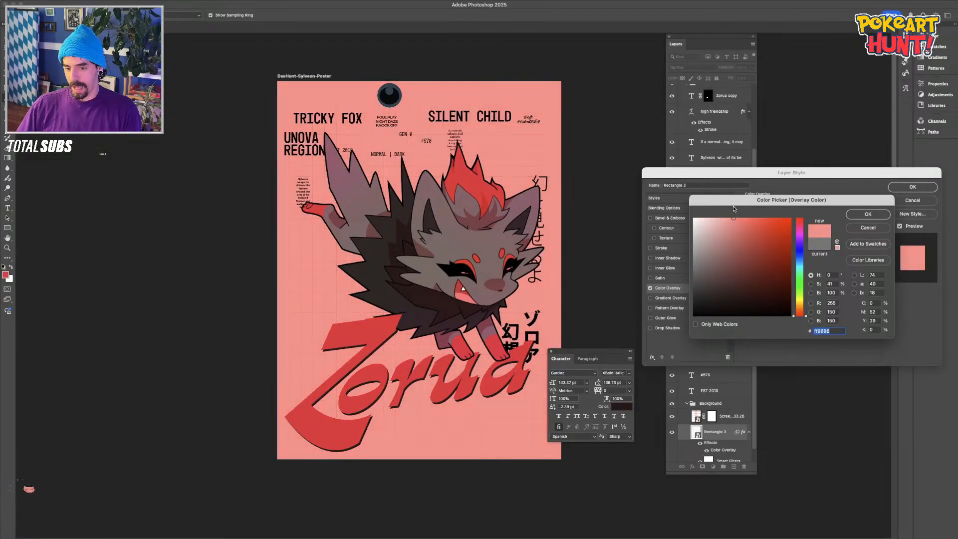
pyautogui.moveTo(713, 228); pyautogui.dragTo(704, 218)
pyautogui.click(801, 254)
pyautogui.moveTo(801, 255); pyautogui.dragTo(801, 245)
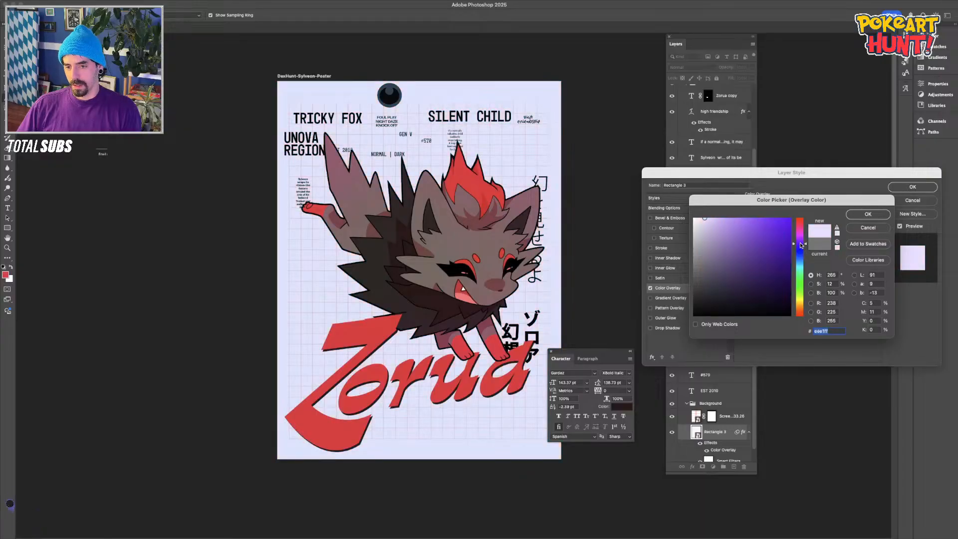
pyautogui.click(799, 265)
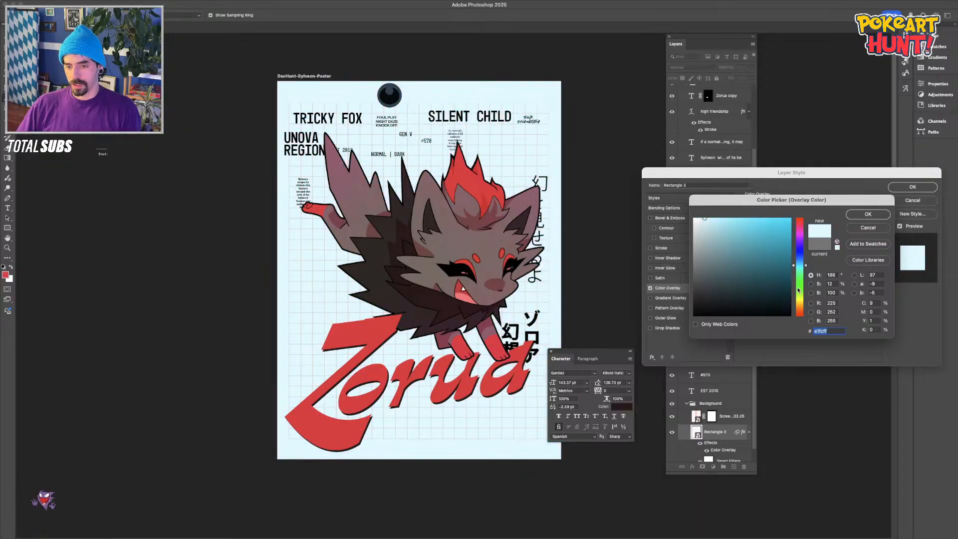
pyautogui.click(797, 314)
pyautogui.click(803, 306)
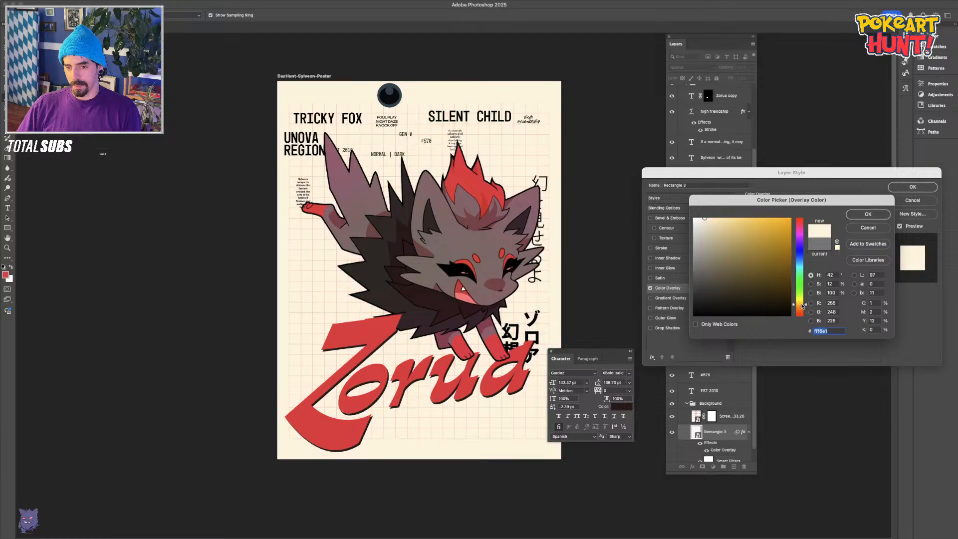
# Set the background's color overlay to red eb2346, sampled from the illustration's hair tuft, after trying pure red and pink
pyautogui.press('super+Tab')
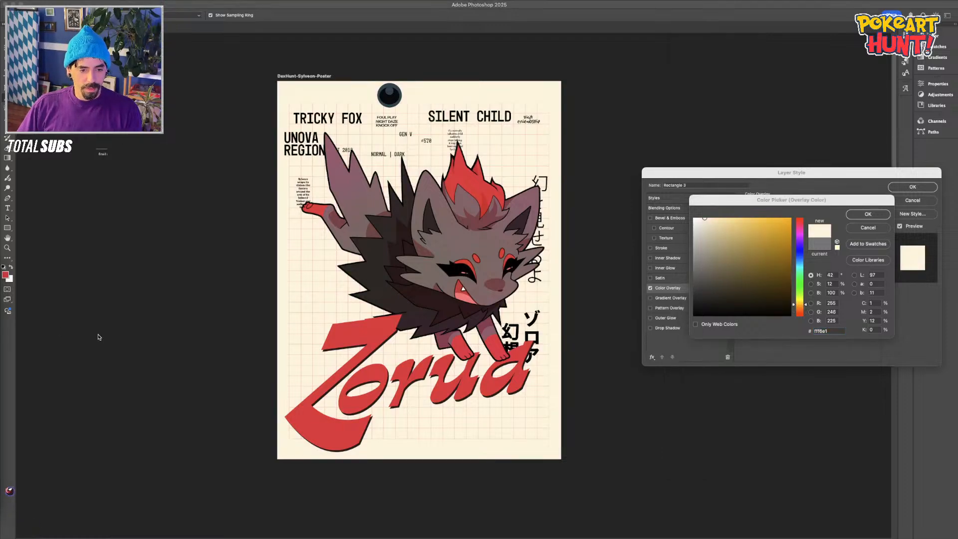
pyautogui.press('super+Tab')
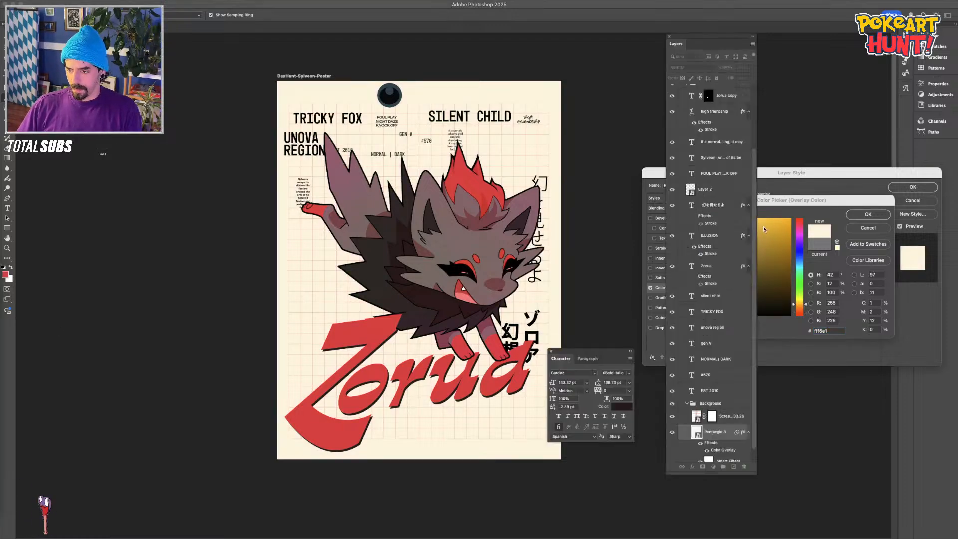
pyautogui.moveTo(797, 295)
pyautogui.mouseDown()
pyautogui.moveTo(799, 218)
pyautogui.moveTo(770, 247)
pyautogui.moveTo(771, 258)
pyautogui.moveTo(812, 251)
pyautogui.mouseUp()
pyautogui.click(750, 218)
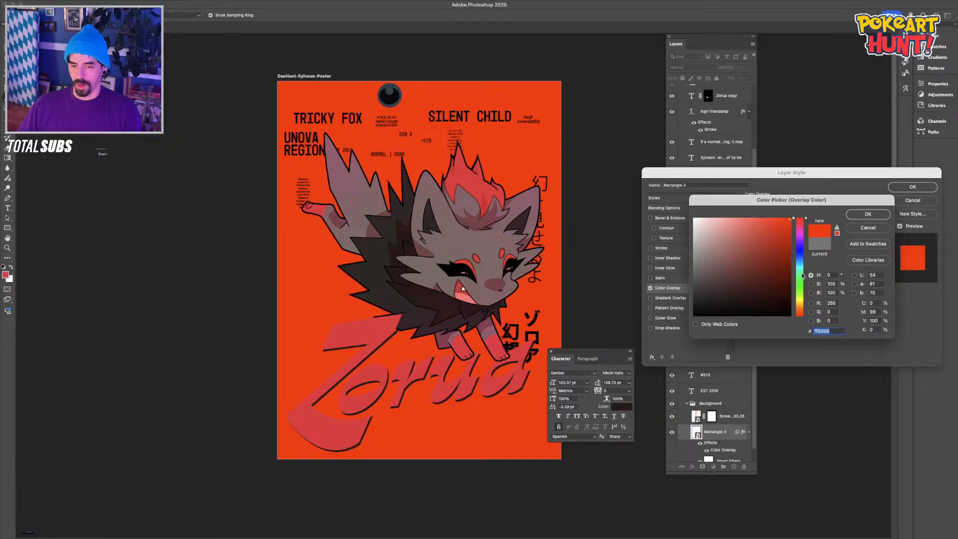
pyautogui.moveTo(804, 236); pyautogui.dragTo(802, 227)
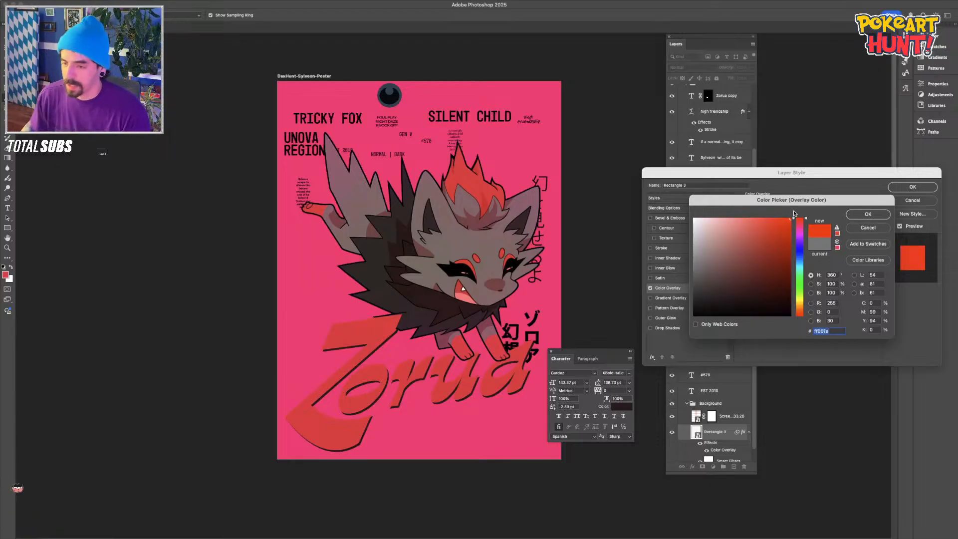
pyautogui.moveTo(798, 225); pyautogui.dragTo(798, 217)
pyautogui.click(471, 184)
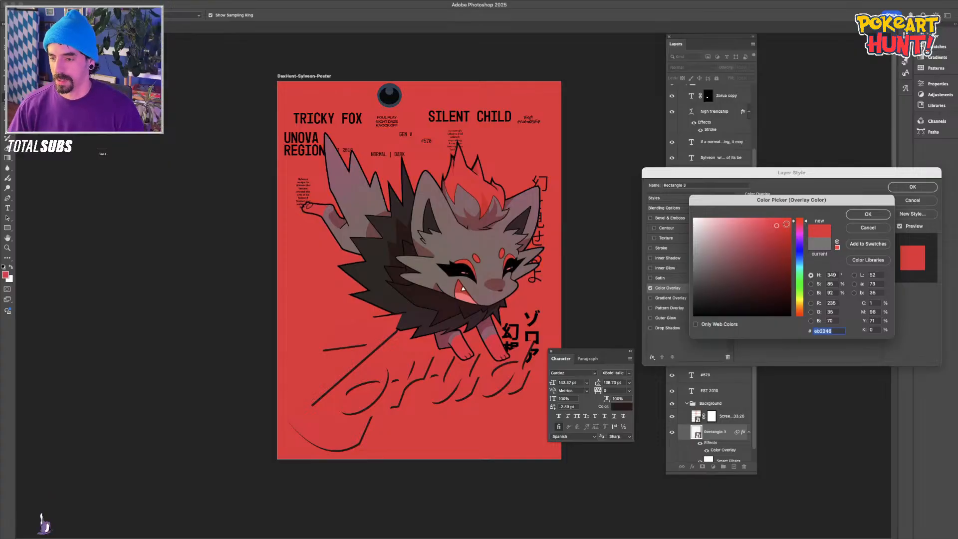
pyautogui.press('Return')
pyautogui.press('Return')
# Recolor the masked upper Zorua title and the front Zorua text in the Zorua-Head-Text group to white
pyautogui.click(348, 410)
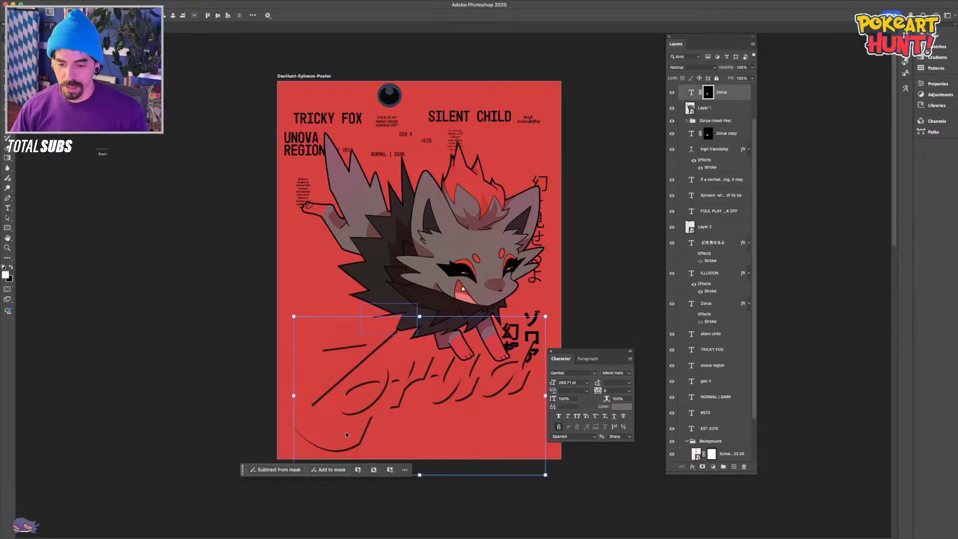
pyautogui.click(699, 140)
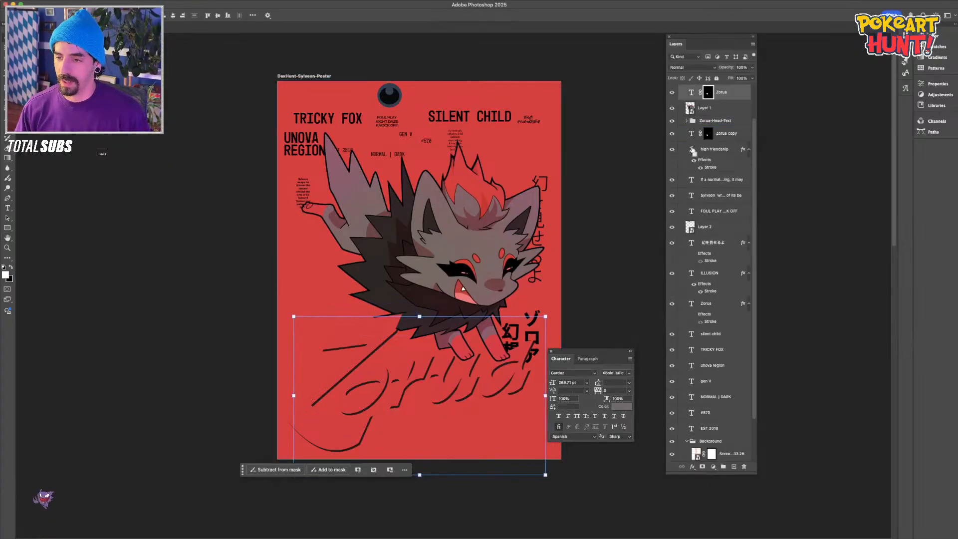
pyautogui.click(686, 120)
pyautogui.keyDown('super'); pyautogui.click(705, 136); pyautogui.keyUp('super')
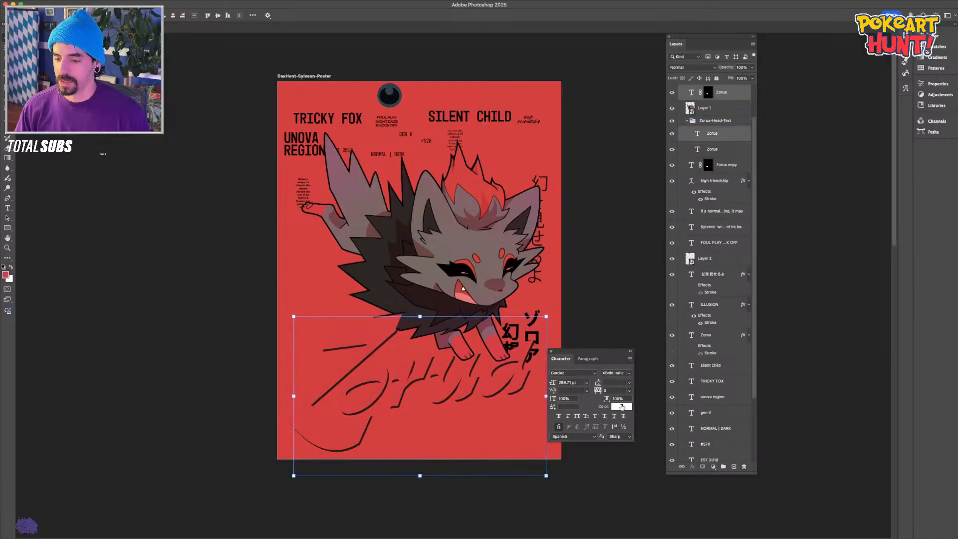
pyautogui.click(621, 406)
pyautogui.moveTo(722, 267); pyautogui.dragTo(629, 193)
pyautogui.press('Return')
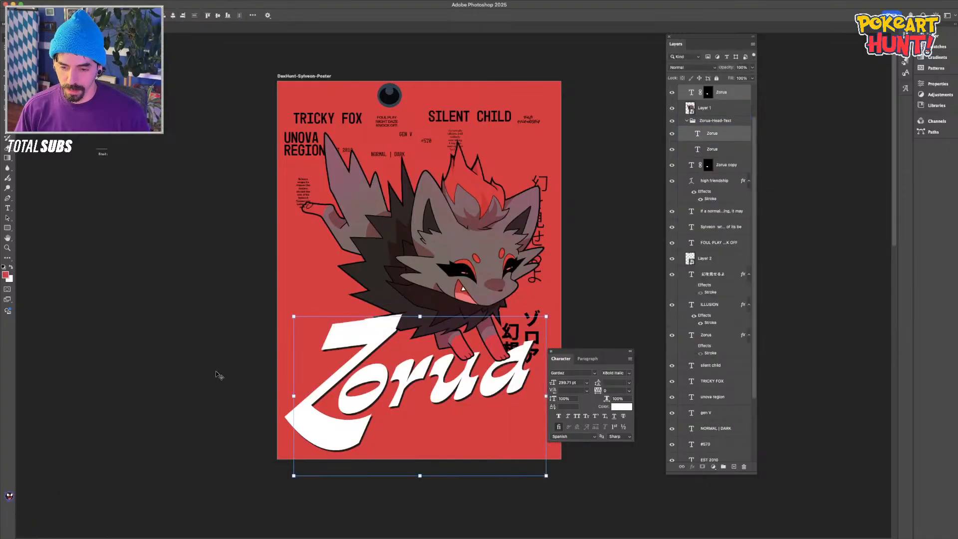
# Set the UNOVA REGION text color to white, ffffff
pyautogui.click(219, 375)
pyautogui.click(309, 165)
pyautogui.click(304, 149)
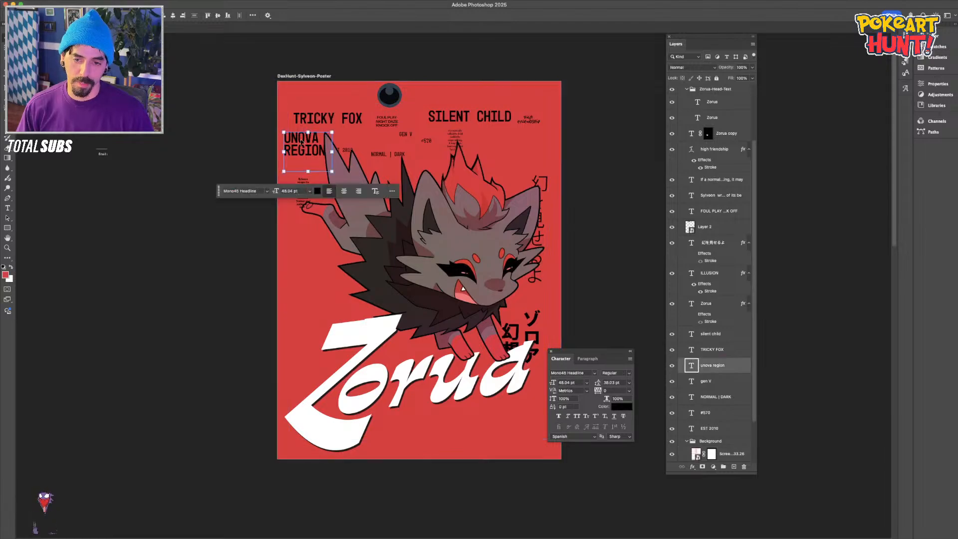
pyautogui.click(621, 406)
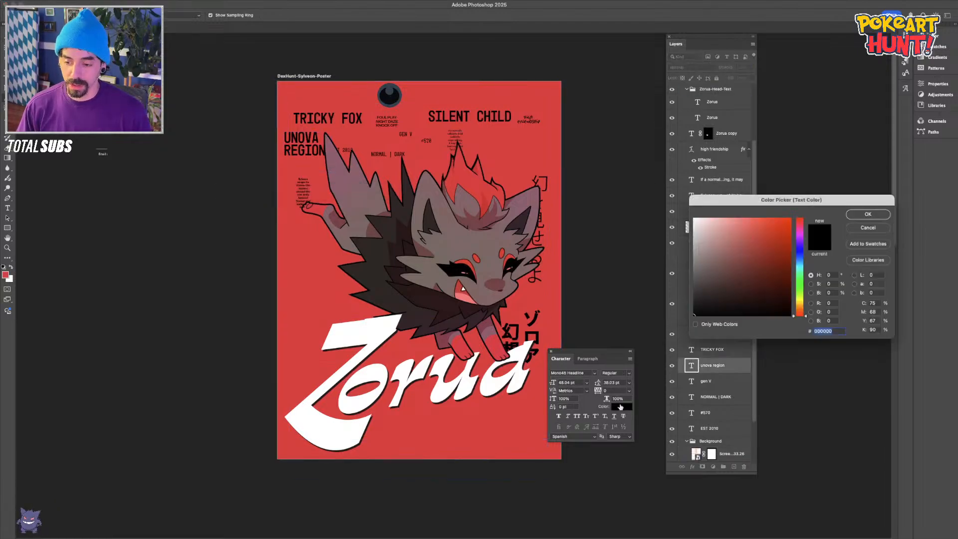
pyautogui.write('ffffff')
pyautogui.press('Return')
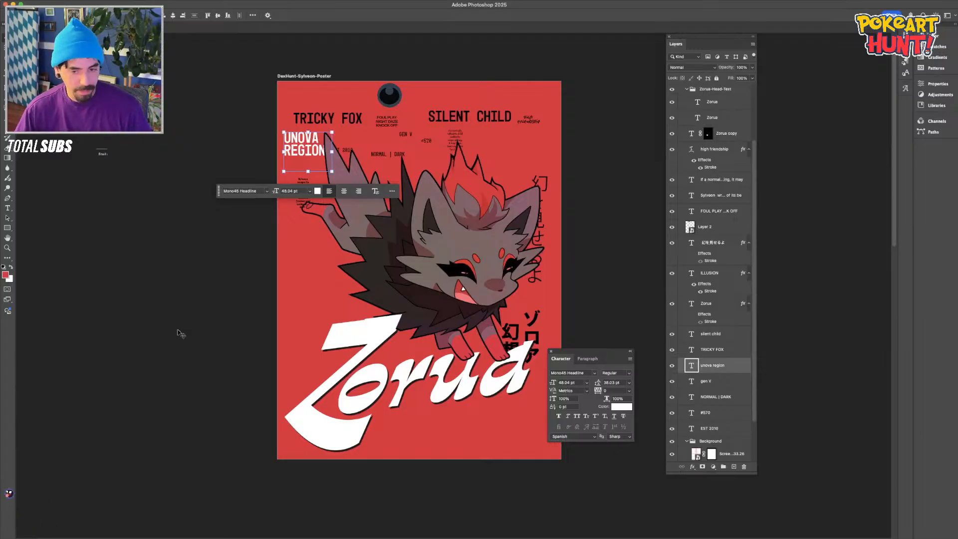
# Darken the Rectangle 3 background's color overlay to the deep red 6a1120
pyautogui.click(729, 453)
pyautogui.scroll(3, 717, 439)
pyautogui.scroll(-5, 717, 439)
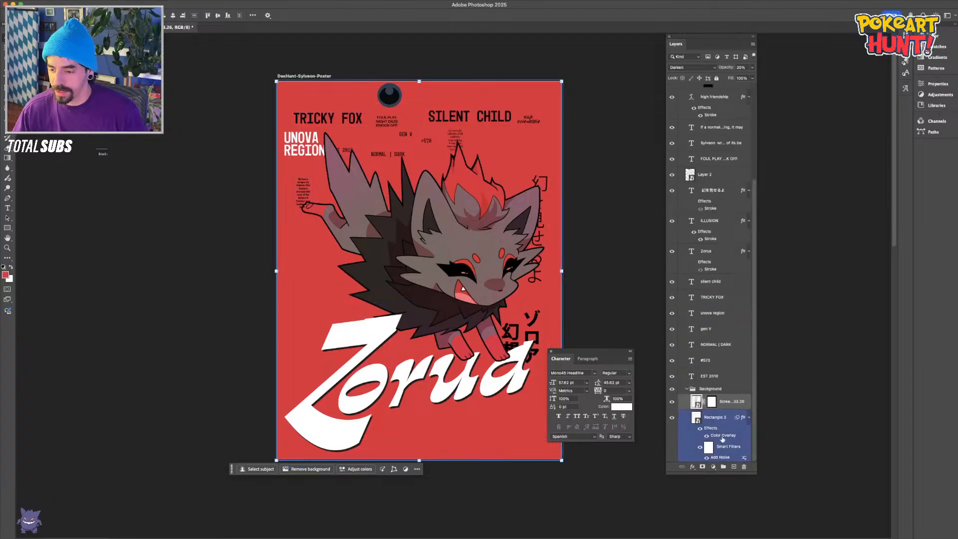
pyautogui.doubleClick(721, 436)
pyautogui.click(823, 215)
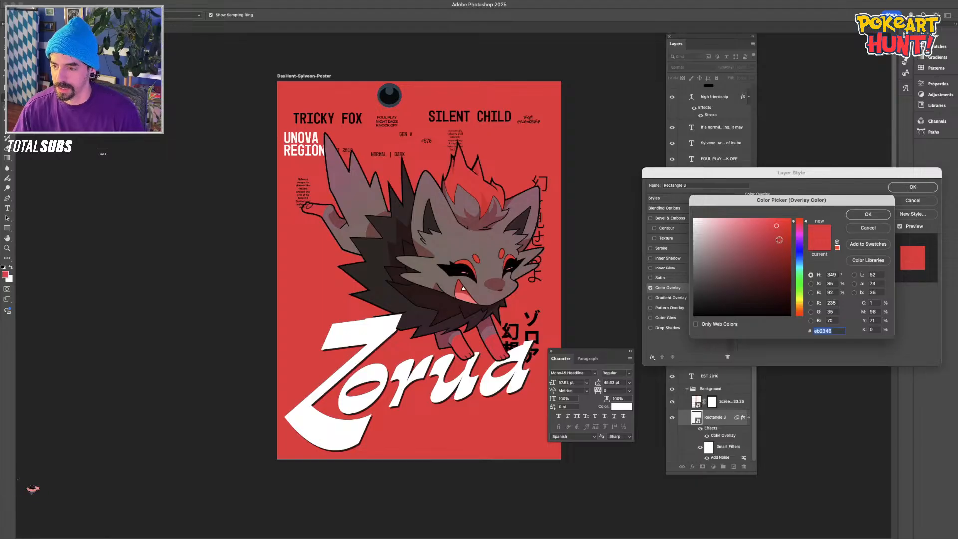
pyautogui.click(771, 273)
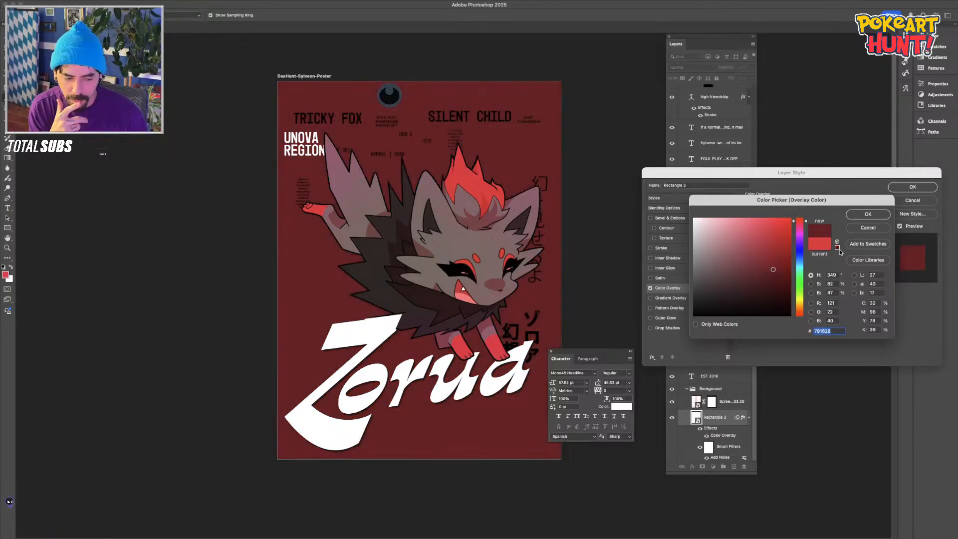
pyautogui.moveTo(772, 269); pyautogui.dragTo(784, 276)
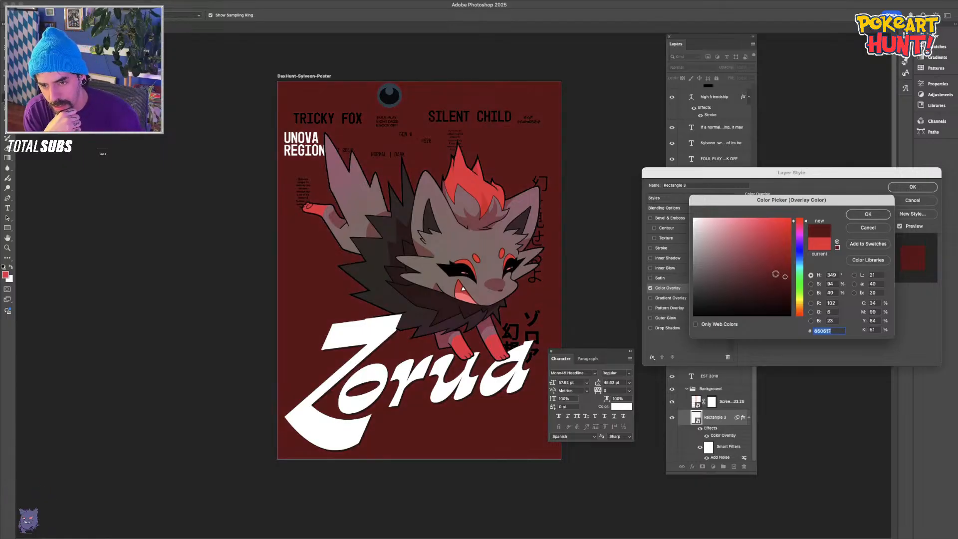
pyautogui.moveTo(777, 272); pyautogui.dragTo(770, 283)
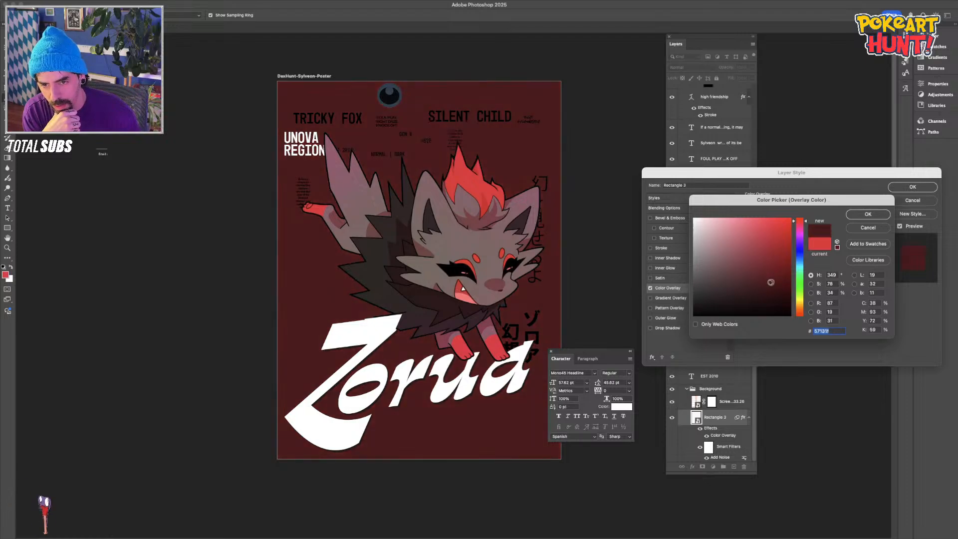
pyautogui.click(867, 214)
pyautogui.click(912, 187)
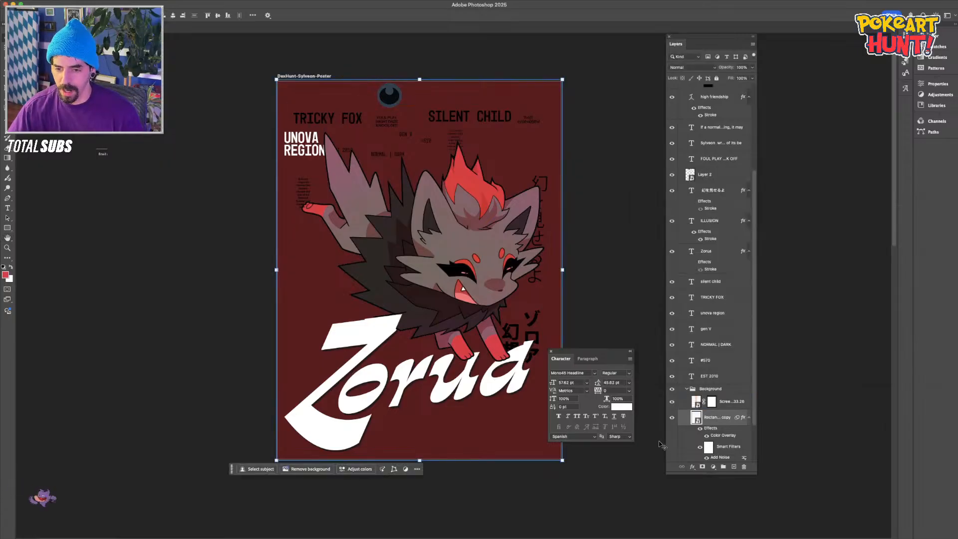
# Duplicate the Rectangle 3 background layer and hide the original
pyautogui.scroll(5, 706, 350)
pyautogui.click(708, 346)
pyautogui.scroll(-5, 680, 349)
pyautogui.click(680, 427)
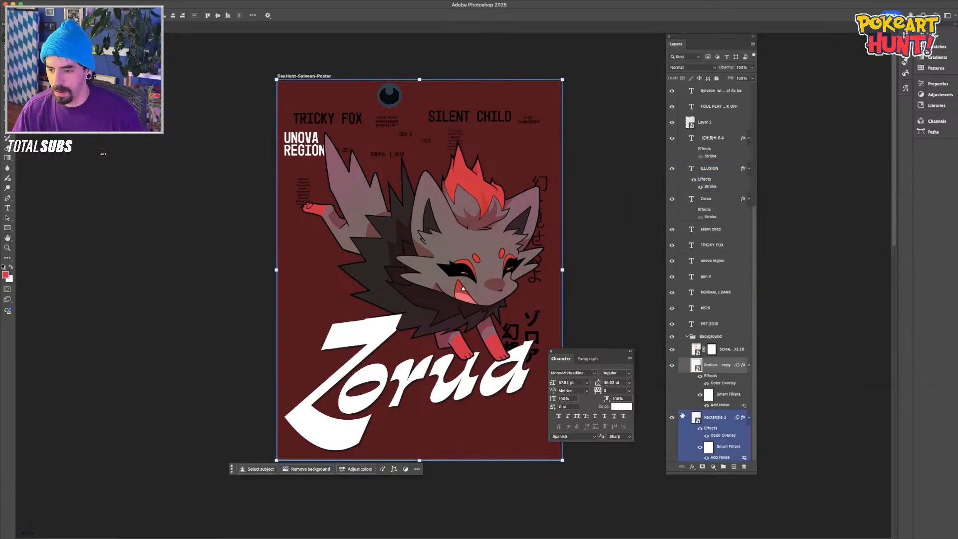
pyautogui.click(671, 418)
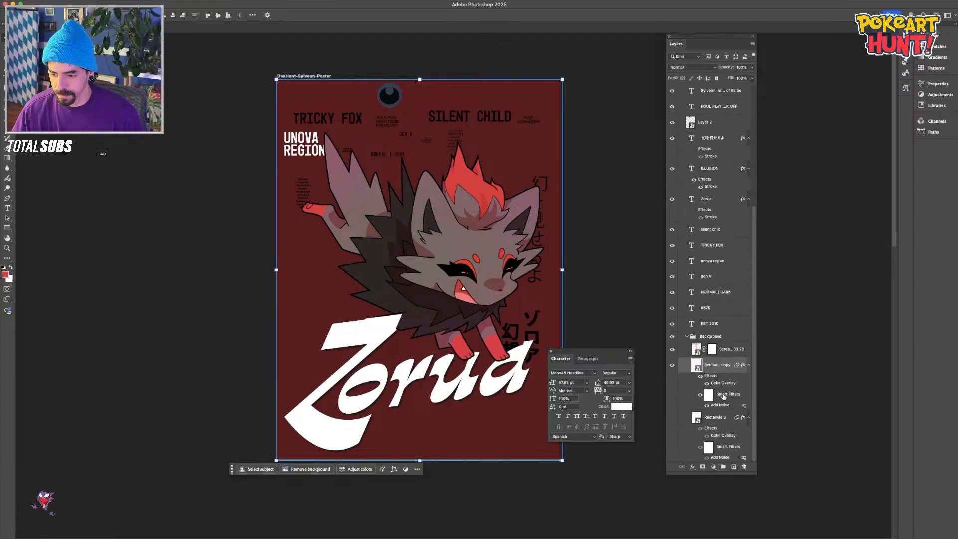
# Try yellow and red tones for the Rectangle 3 copy background's color overlay, and set it to the pale yellow ebe3ac
pyautogui.doubleClick(721, 383)
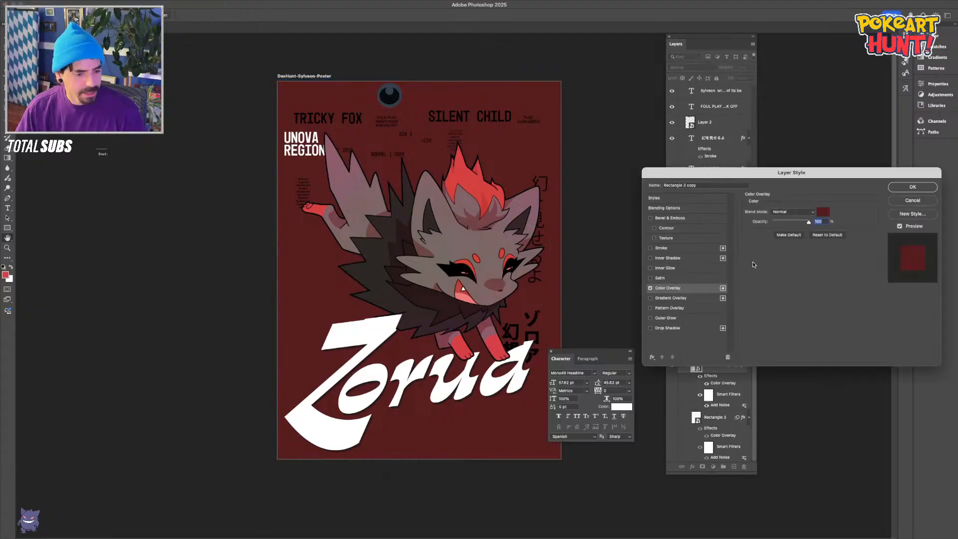
pyautogui.click(825, 213)
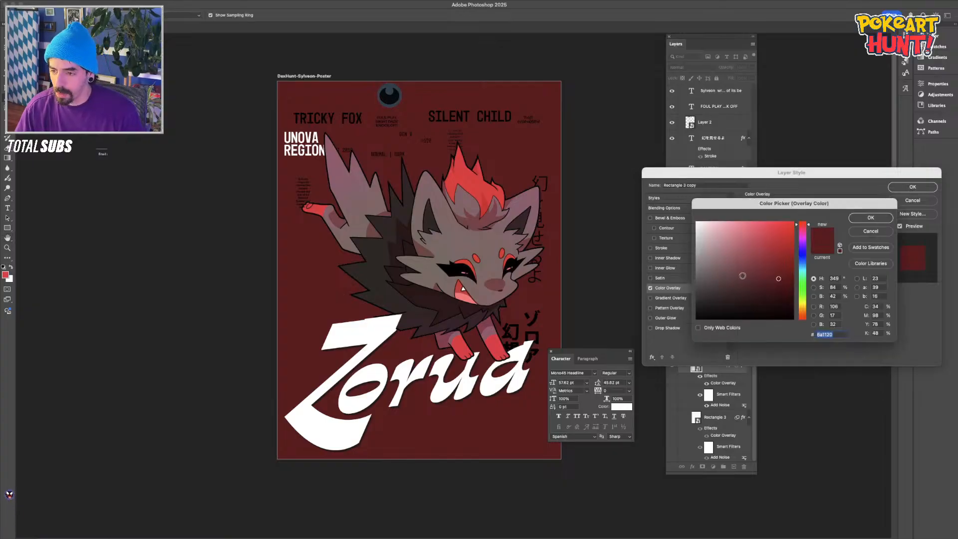
pyautogui.click(800, 304)
pyautogui.click(768, 221)
pyautogui.click(802, 308)
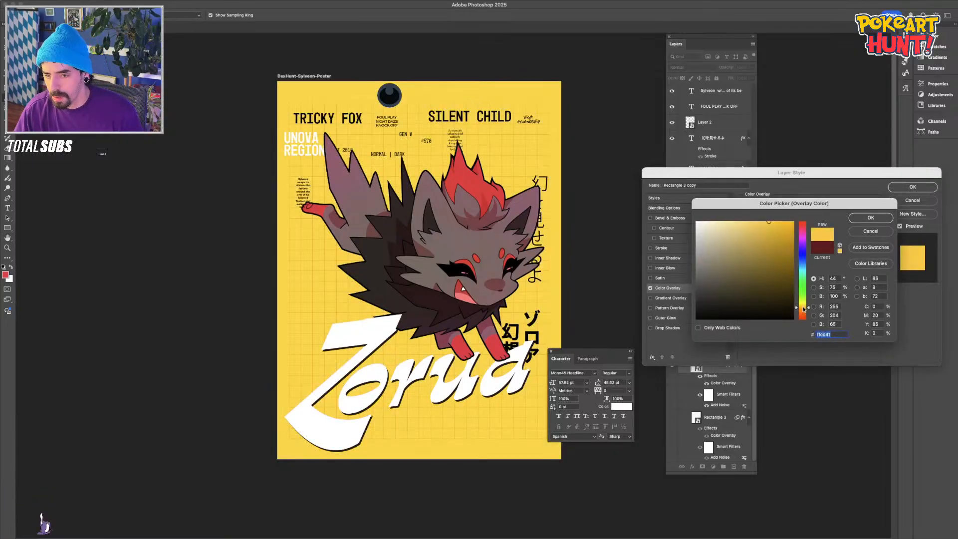
pyautogui.moveTo(803, 310); pyautogui.dragTo(803, 306)
pyautogui.click(471, 177)
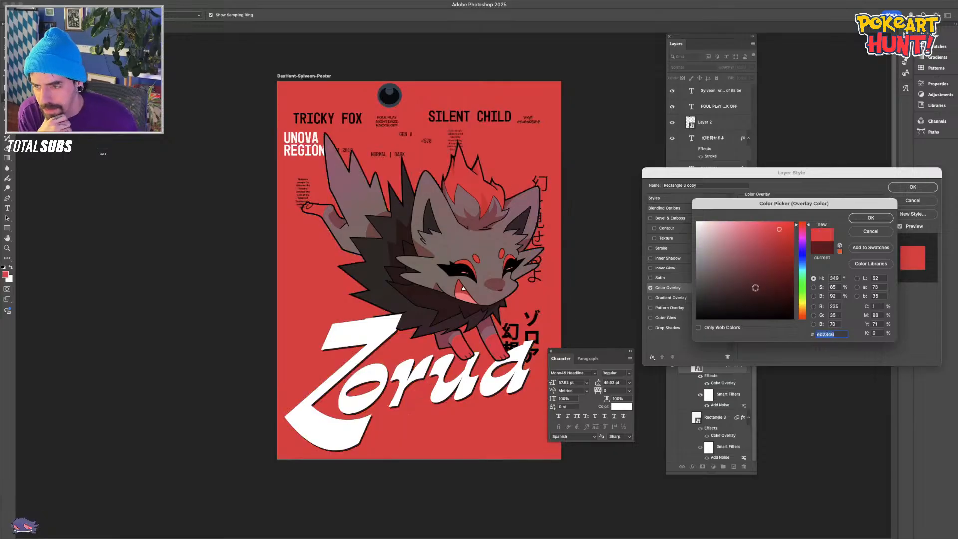
pyautogui.moveTo(796, 225); pyautogui.dragTo(796, 304)
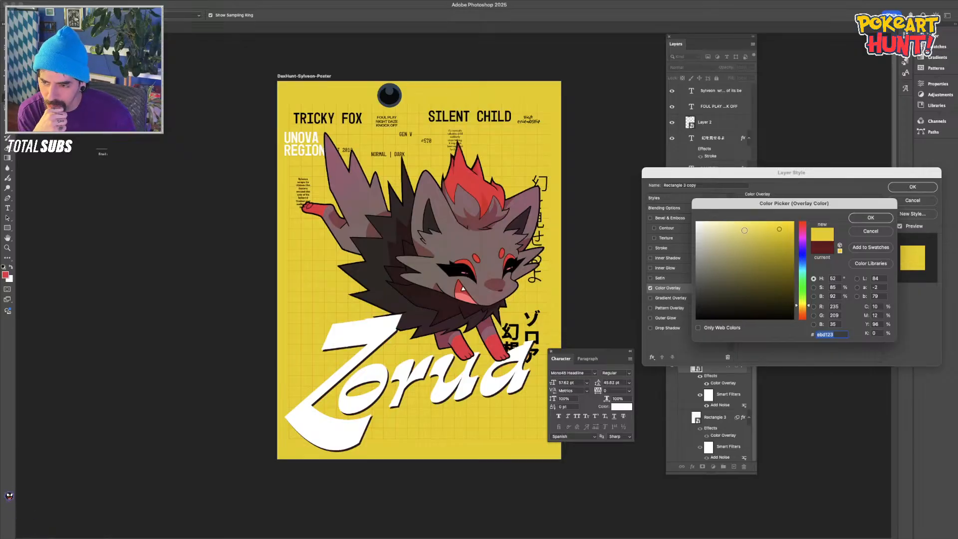
pyautogui.click(725, 231)
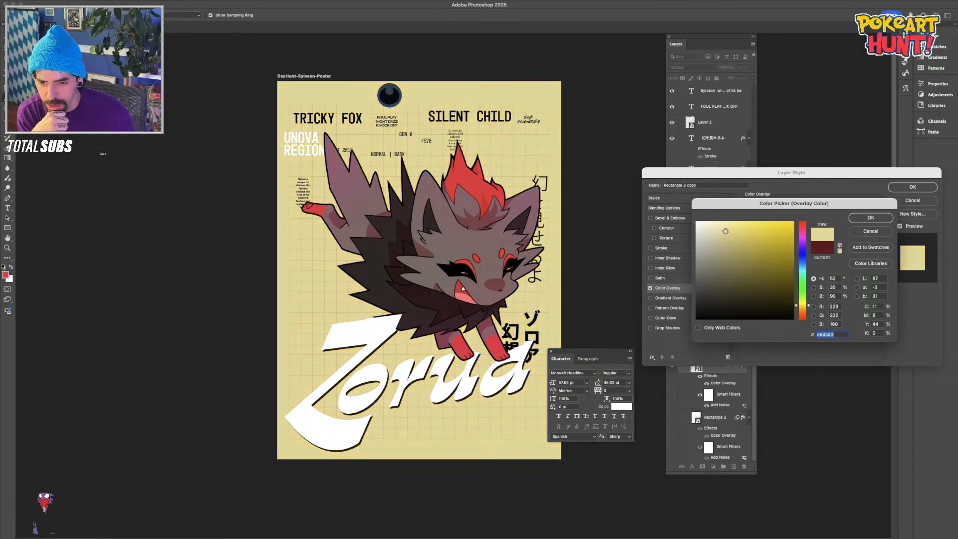
pyautogui.moveTo(725, 231); pyautogui.dragTo(722, 228)
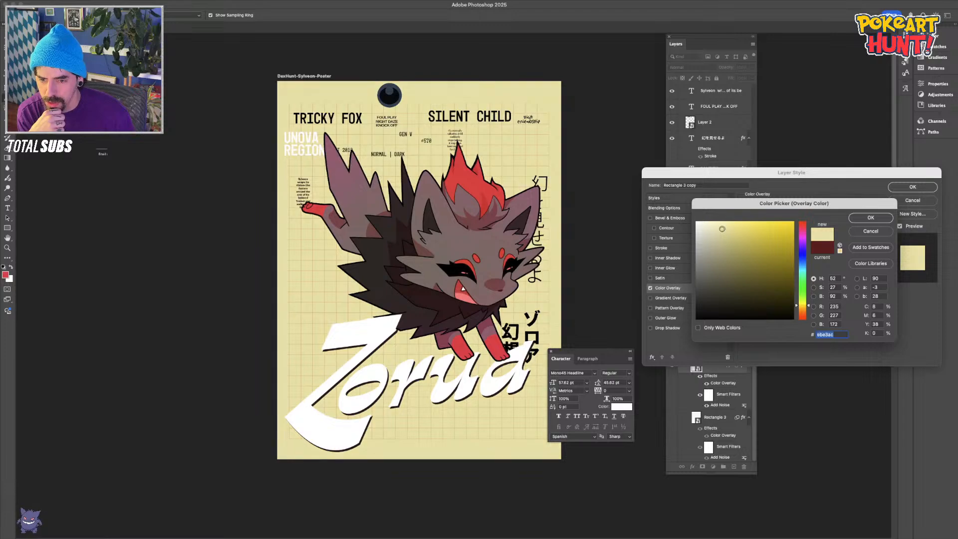
pyautogui.click(867, 218)
pyautogui.click(913, 186)
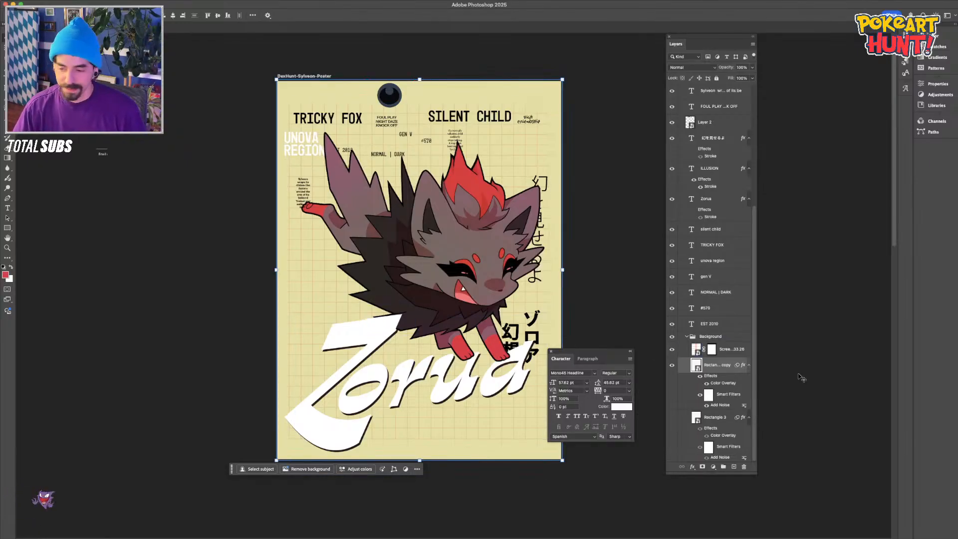
# Compare the background without its color overlay, restore the overlay, and duplicate the Rectangle 3 copy layer
pyautogui.click(706, 383)
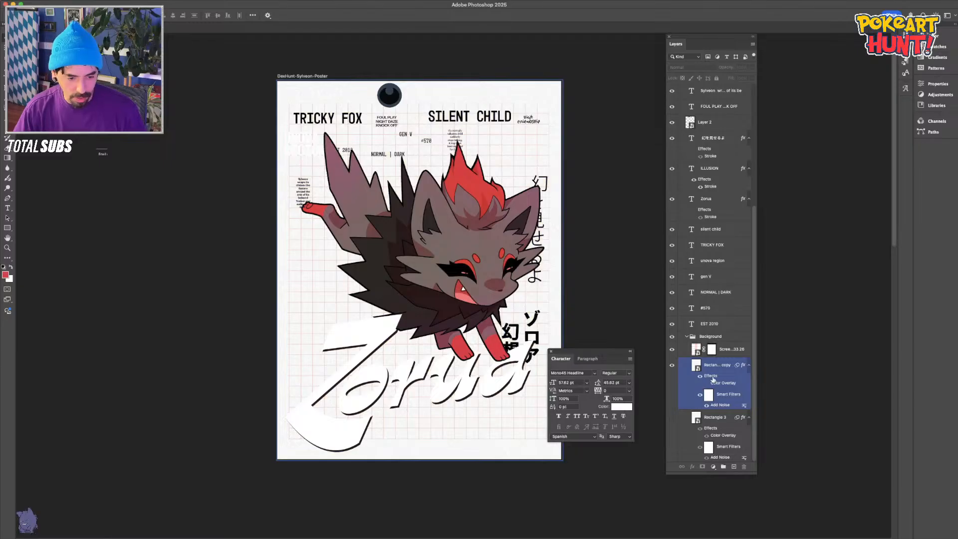
pyautogui.click(706, 383)
pyautogui.click(721, 372)
pyautogui.press('super+j')
# Set the color overlay of the Rectangle 3 copy 2 background to the dark green 3a5d3d
pyautogui.doubleClick(723, 382)
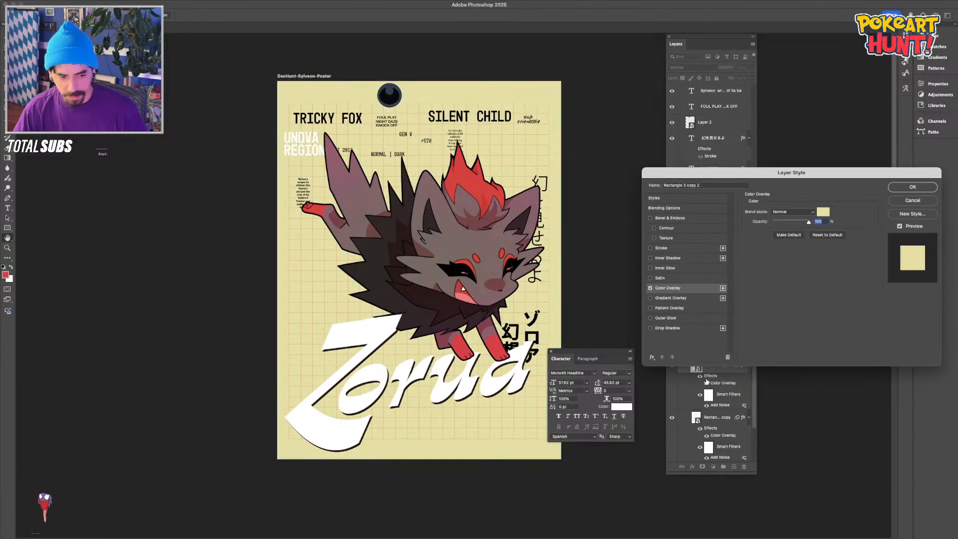
pyautogui.click(822, 211)
pyautogui.click(802, 283)
pyautogui.moveTo(784, 265); pyautogui.dragTo(792, 247)
pyautogui.moveTo(761, 273)
pyautogui.mouseDown()
pyautogui.moveTo(763, 261)
pyautogui.moveTo(790, 306)
pyautogui.moveTo(774, 286)
pyautogui.moveTo(747, 283)
pyautogui.moveTo(734, 292)
pyautogui.moveTo(731, 284)
pyautogui.mouseUp()
pyautogui.click(802, 286)
pyautogui.click(733, 293)
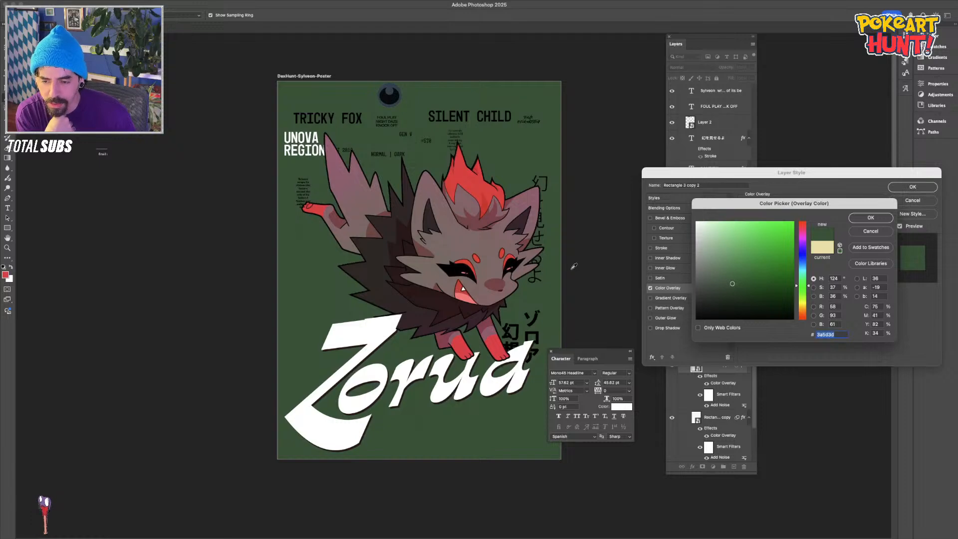
pyautogui.click(870, 218)
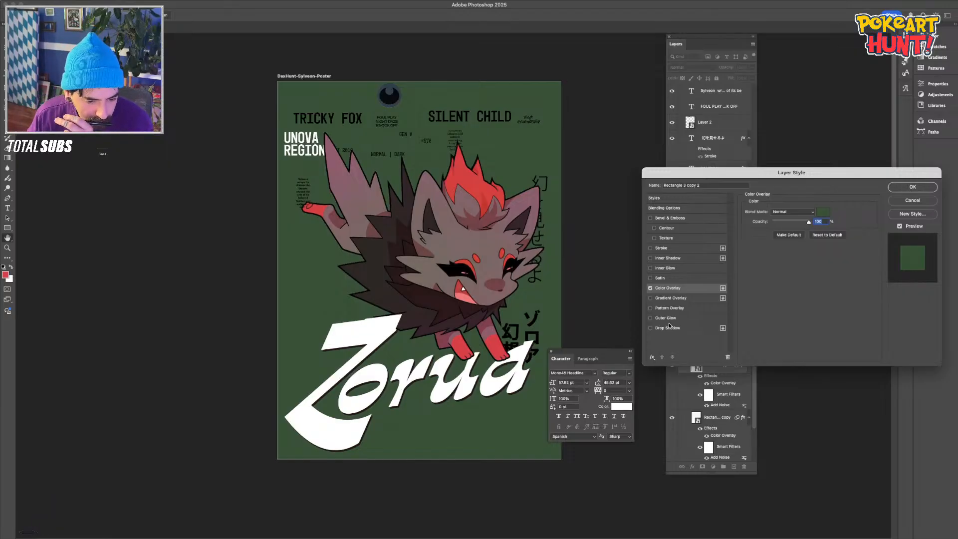
# Apply the dark green color overlay to the Rectangle 3 copy 2 background layer
pyautogui.press('Return')
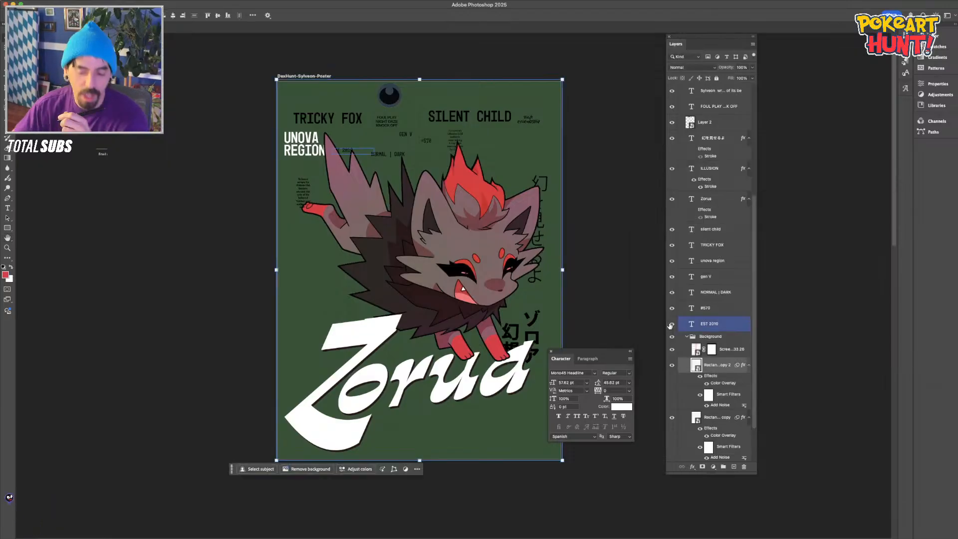
pyautogui.click(733, 348)
pyautogui.click(679, 388)
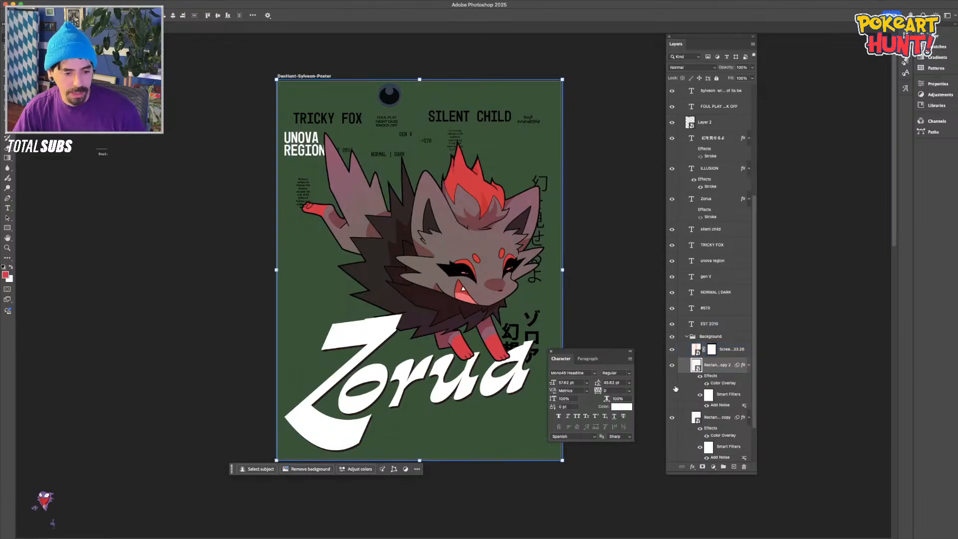
# Hide the screenshot layer and the two rectangle copies in the Background group, and show the dark red Rectangle 3
pyautogui.click(671, 349)
pyautogui.click(672, 365)
pyautogui.click(671, 417)
pyautogui.scroll(5, 723, 424)
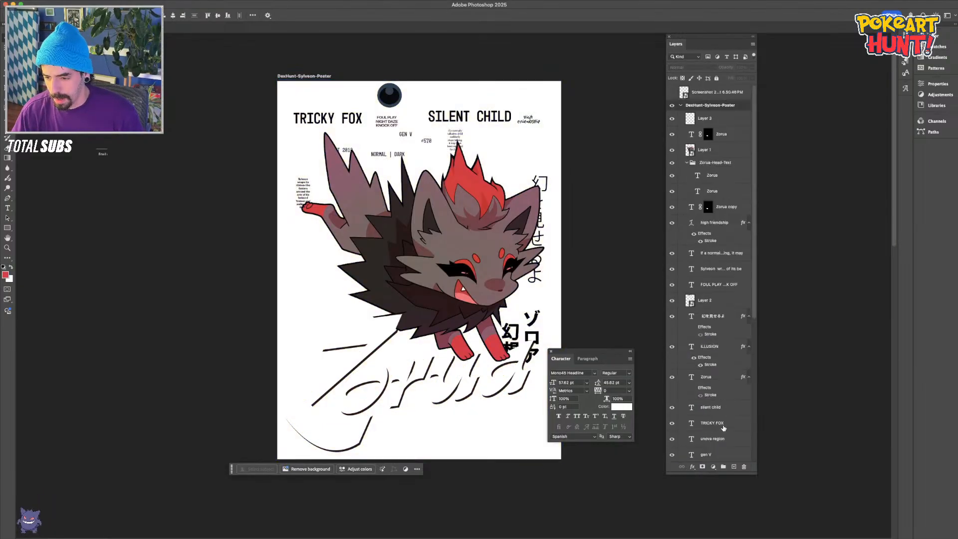
pyautogui.scroll(-5, 712, 406)
pyautogui.click(672, 419)
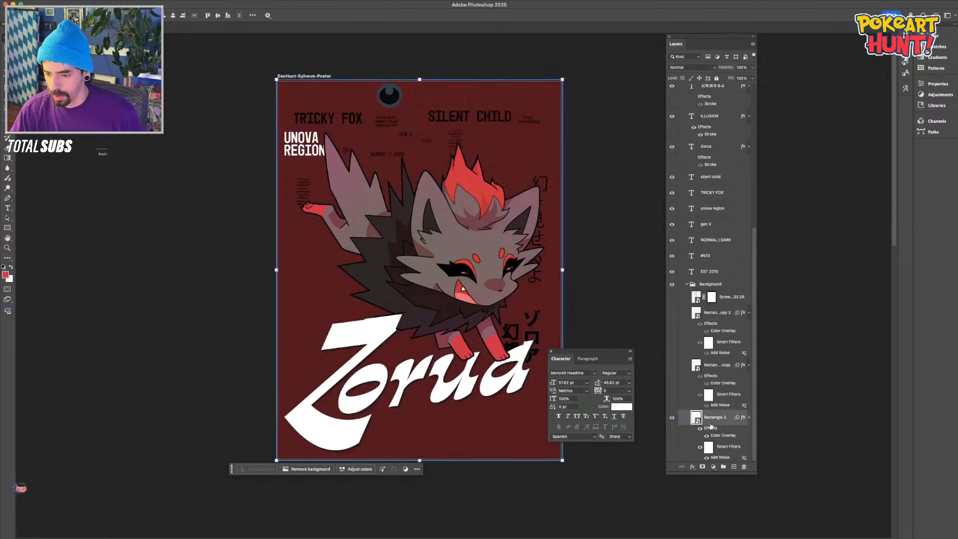
# Duplicate the dark red Rectangle 3 background layer and hide the duplicate
pyautogui.press('super+k')
pyautogui.press('Escape')
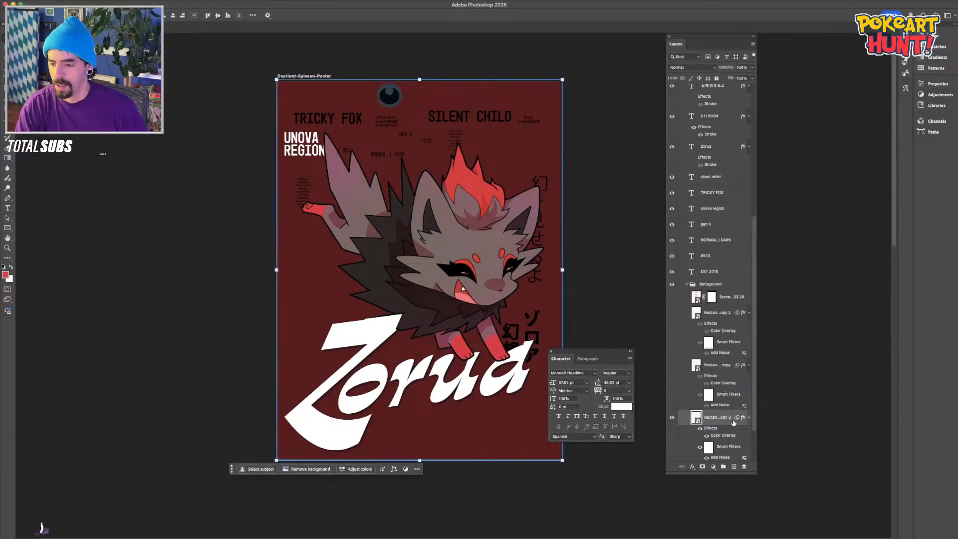
pyautogui.scroll(-1, 708, 382)
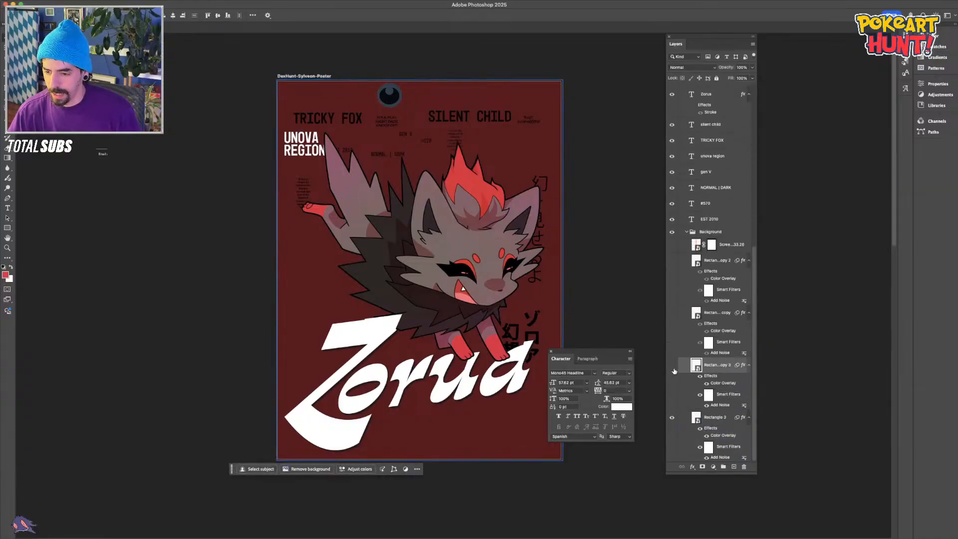
# Change the color overlay of Rectangle 3 to the bright red sampled from the character's flame-shaped hair
pyautogui.doubleClick(717, 435)
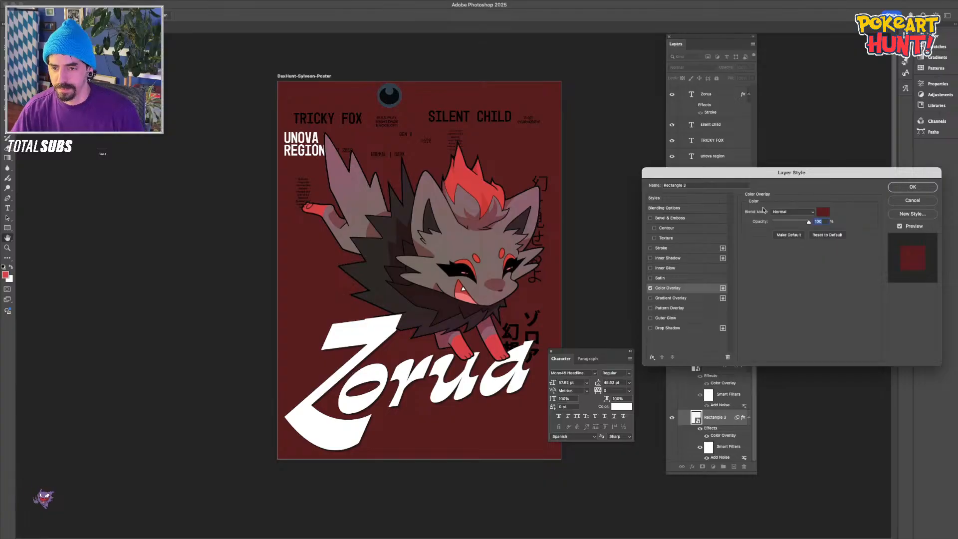
pyautogui.click(822, 212)
pyautogui.click(469, 174)
pyautogui.press('Return')
pyautogui.press('Return')
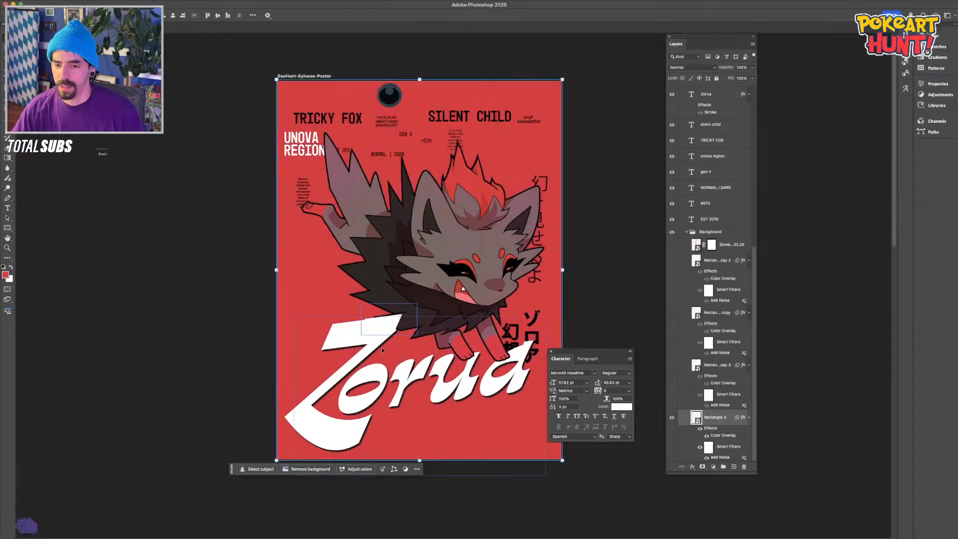
# Add a thick white stroke positioned Outside to the fox character on Layer 1
pyautogui.click(489, 188)
pyautogui.doubleClick(733, 92)
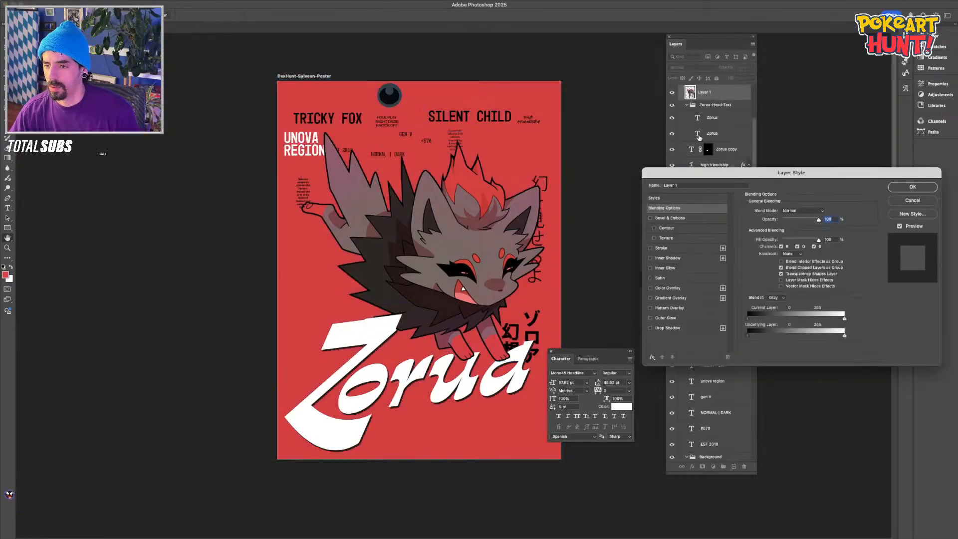
pyautogui.click(660, 248)
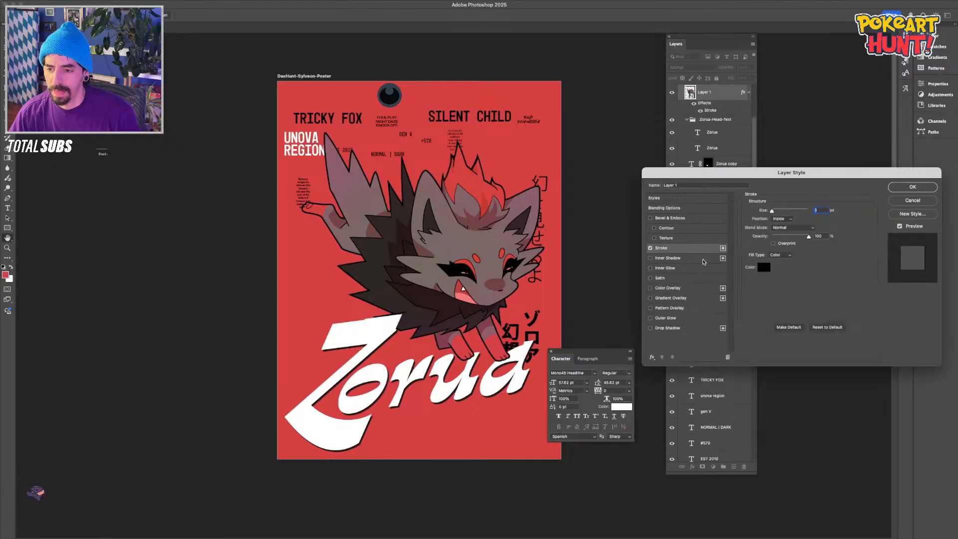
pyautogui.click(760, 267)
pyautogui.moveTo(700, 230); pyautogui.dragTo(662, 196)
pyautogui.press('Return')
pyautogui.click(779, 218)
pyautogui.click(781, 210)
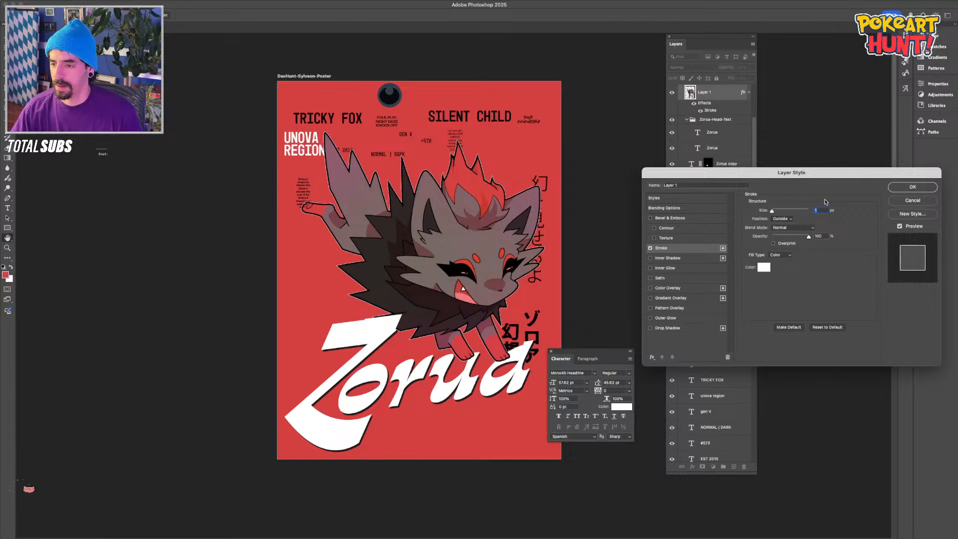
pyautogui.write('5')
pyautogui.press('Up')
pyautogui.press('Return')
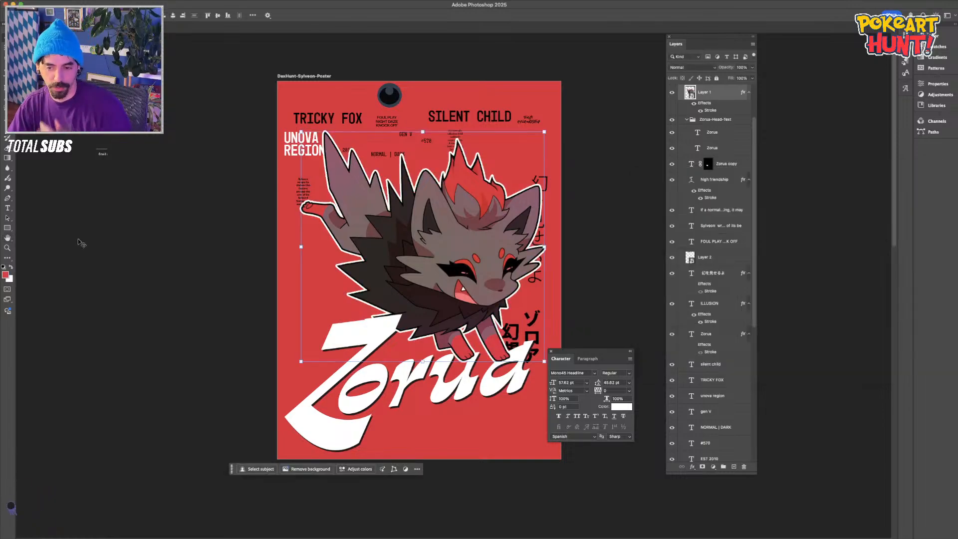
pyautogui.click(147, 272)
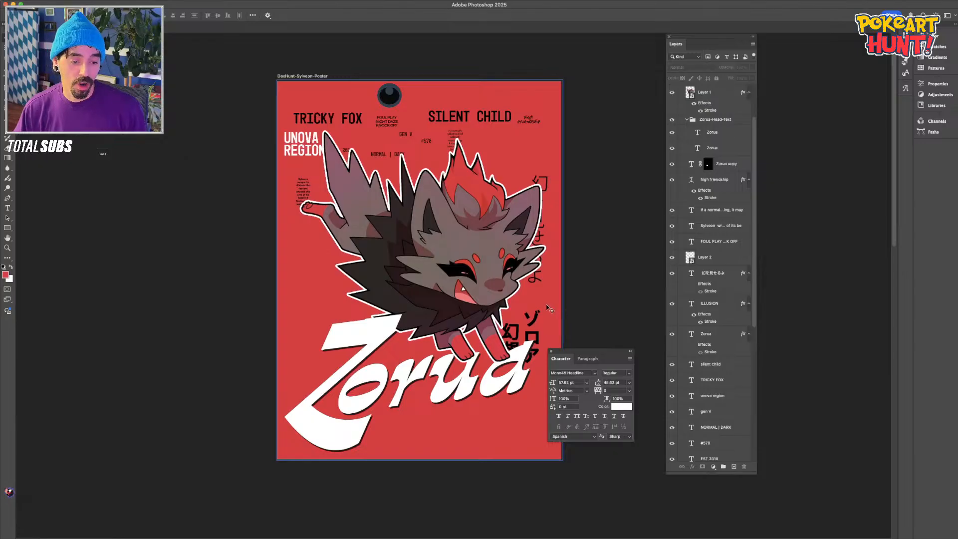
# Hide the stroke effect on the fox character's Layer 1
pyautogui.scroll(-10, 732, 382)
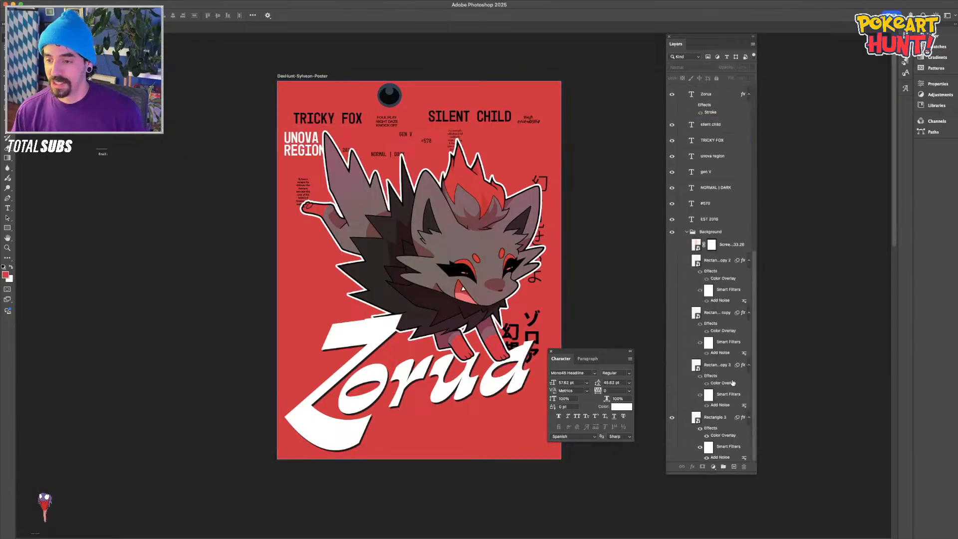
pyautogui.hotkey('alt', ']')
pyautogui.hotkey('alt', ']')
pyautogui.hotkey('alt', ']')
pyautogui.hotkey('alt', ']')
pyautogui.hotkey('alt', ']')
pyautogui.hotkey('alt', ']')
pyautogui.scroll(12, 718, 199)
pyautogui.click(728, 167)
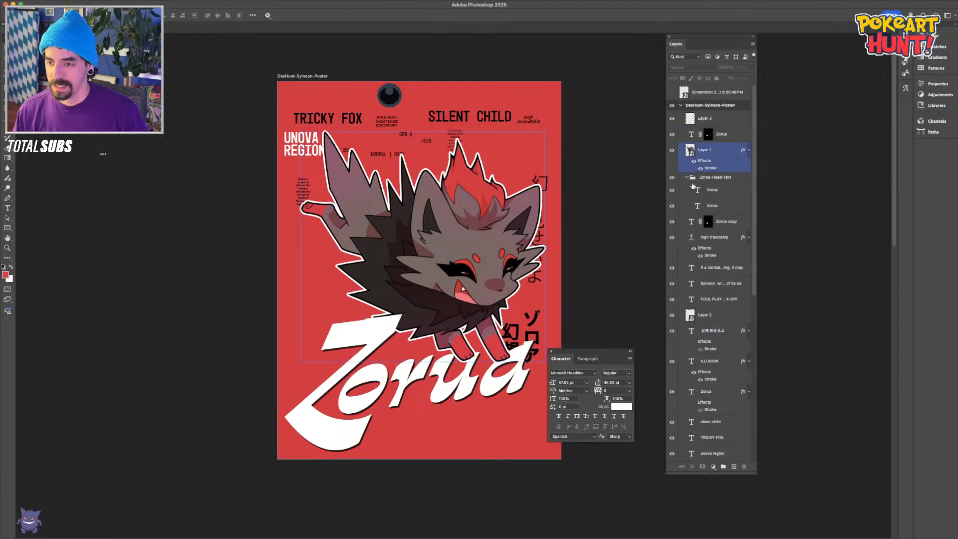
pyautogui.click(695, 163)
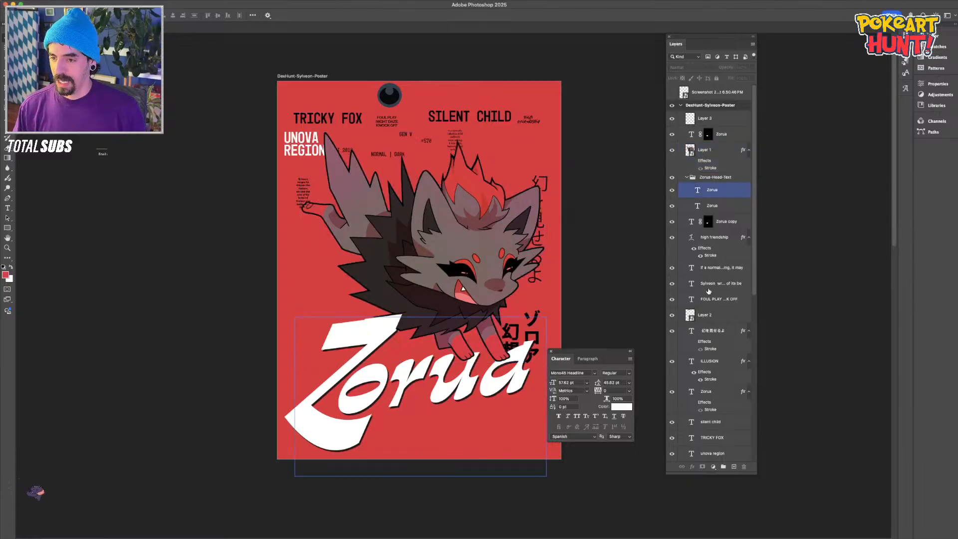
# Compare the dark red and bright red backgrounds, leaving the dark red duplicate shown and Rectangle 3 hidden
pyautogui.scroll(-10, 709, 299)
pyautogui.click(671, 364)
pyautogui.click(675, 418)
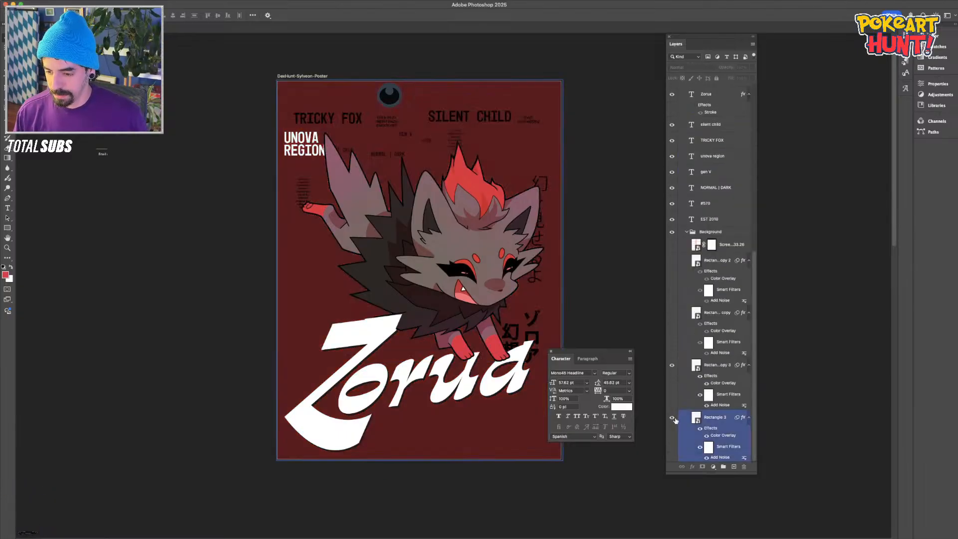
pyautogui.click(695, 398)
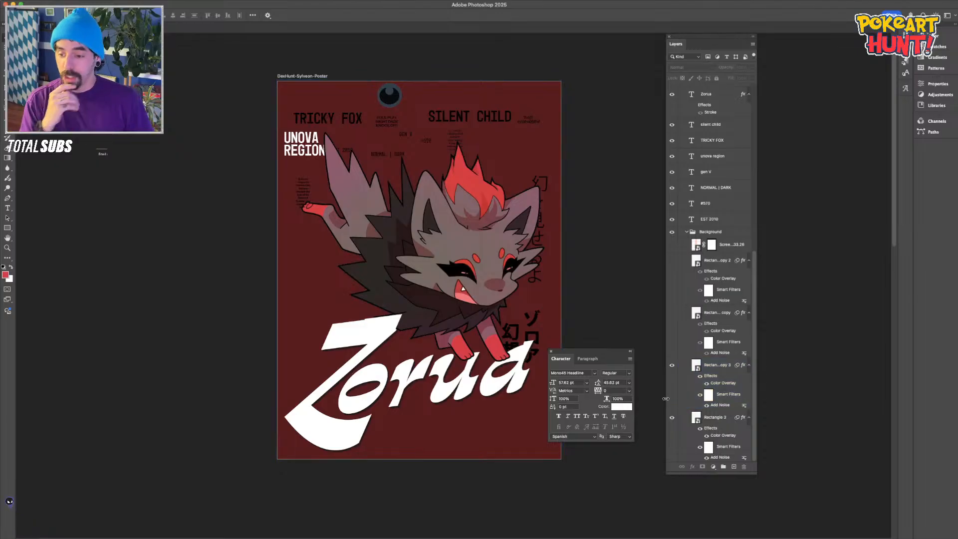
pyautogui.click(671, 365)
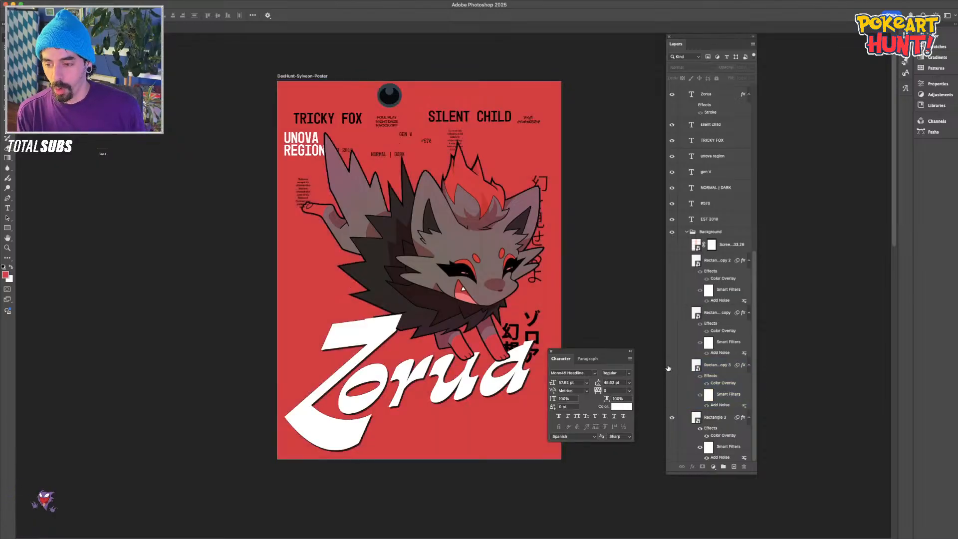
pyautogui.click(671, 365)
pyautogui.click(671, 417)
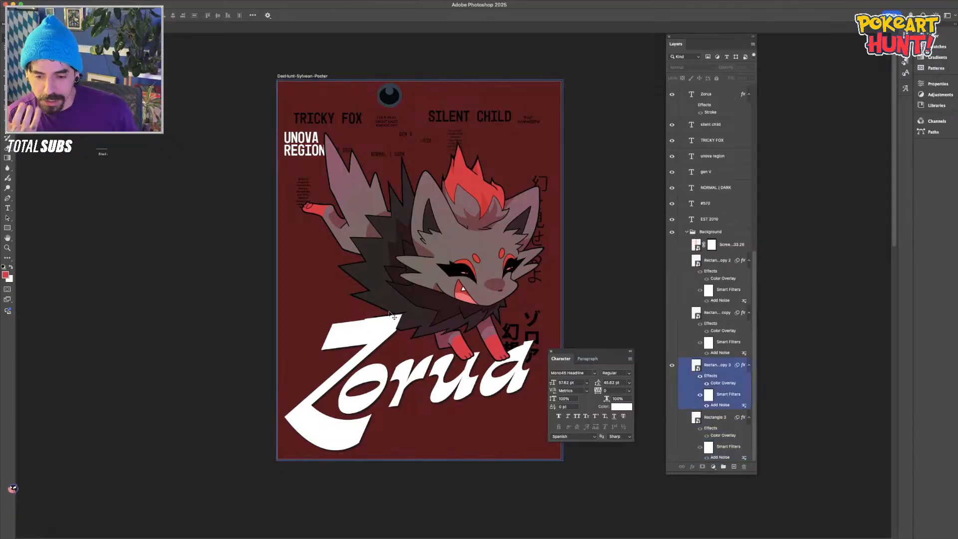
# Try coloring the two front Zorua title layers with the bright red sampled from the character's hair
pyautogui.click(355, 341)
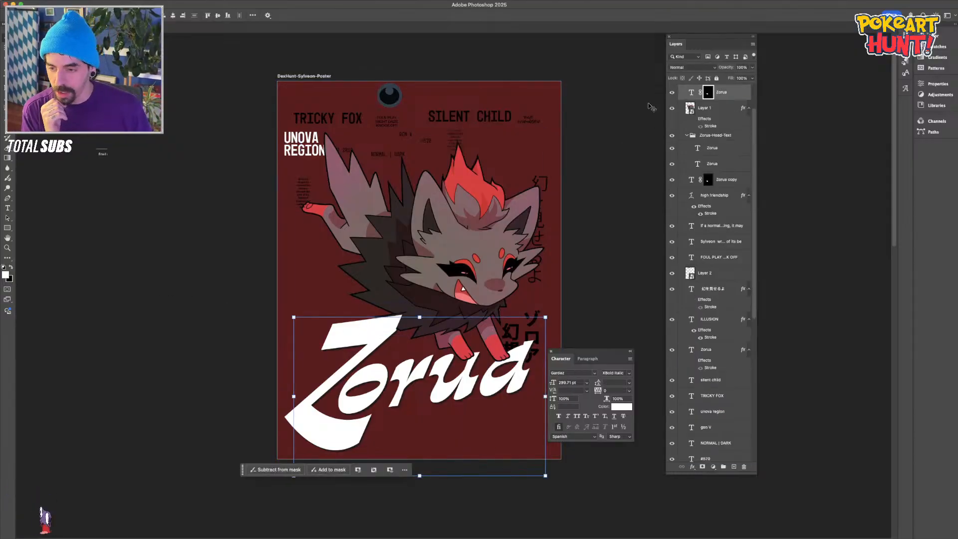
pyautogui.click(708, 151)
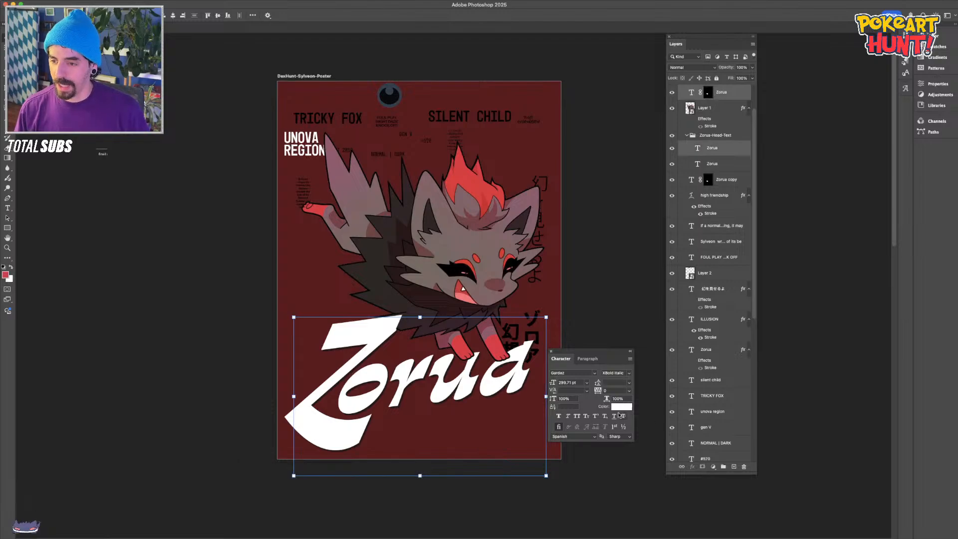
pyautogui.click(621, 406)
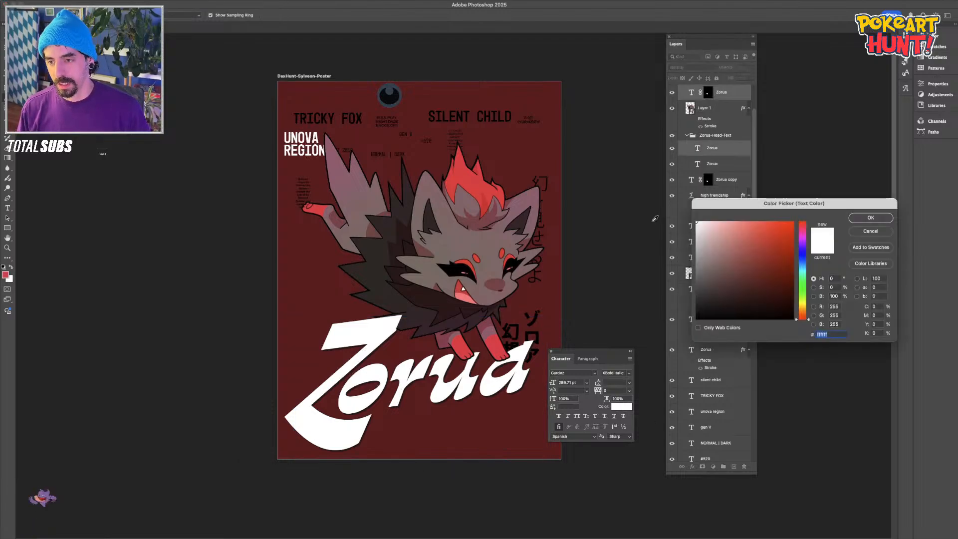
pyautogui.press('Return')
pyautogui.click(620, 407)
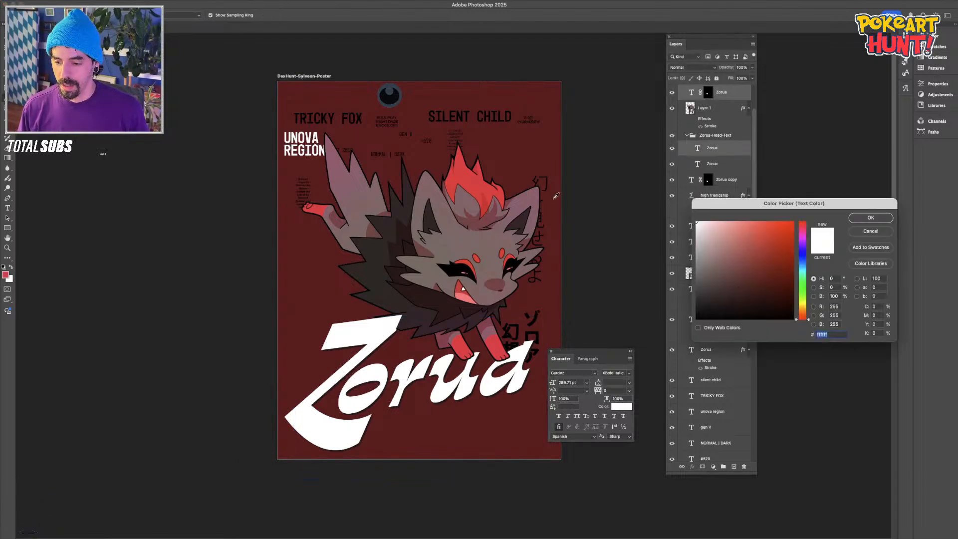
pyautogui.click(489, 193)
pyautogui.press('Return')
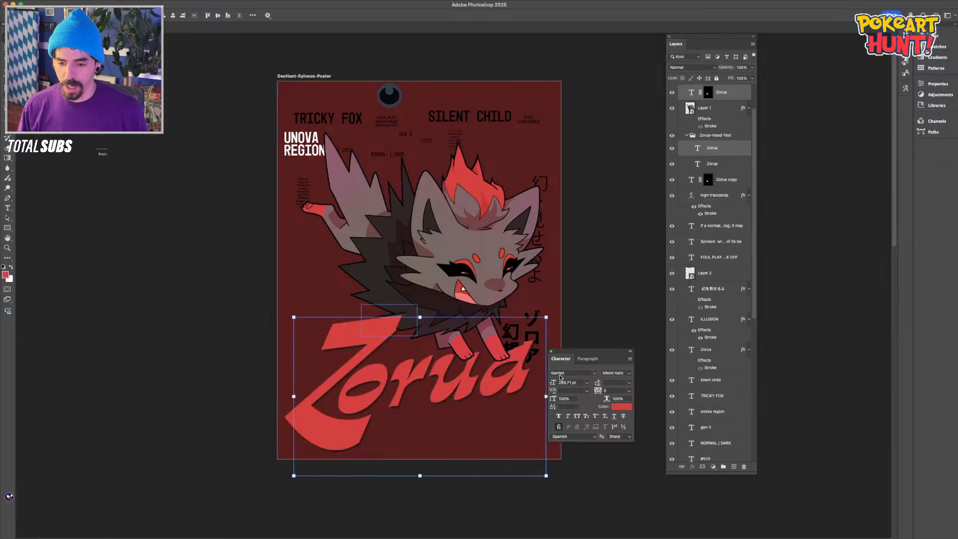
# Try setting the rear shadow copy of the Zorua title to white
pyautogui.click(679, 163)
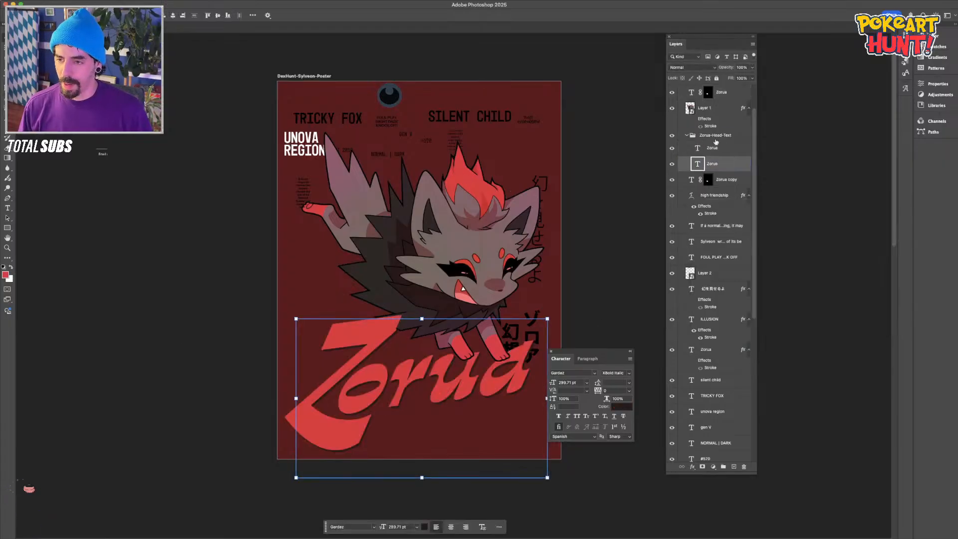
pyautogui.click(617, 408)
pyautogui.moveTo(695, 222); pyautogui.dragTo(627, 196)
pyautogui.press('Return')
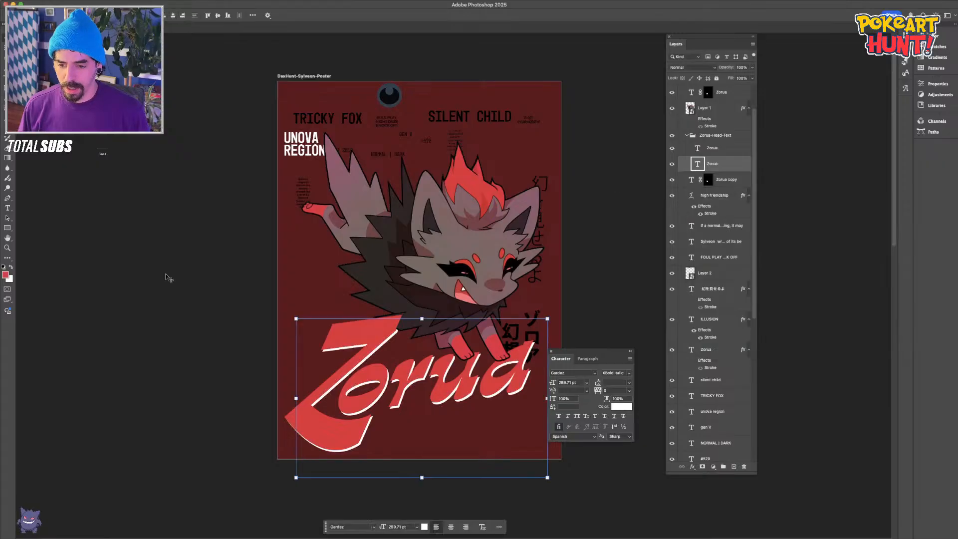
# Undo the color changes to the Zorua title and its shadow text
pyautogui.click(206, 311)
pyautogui.click(445, 220)
pyautogui.press('super+z')
pyautogui.press('super+z')
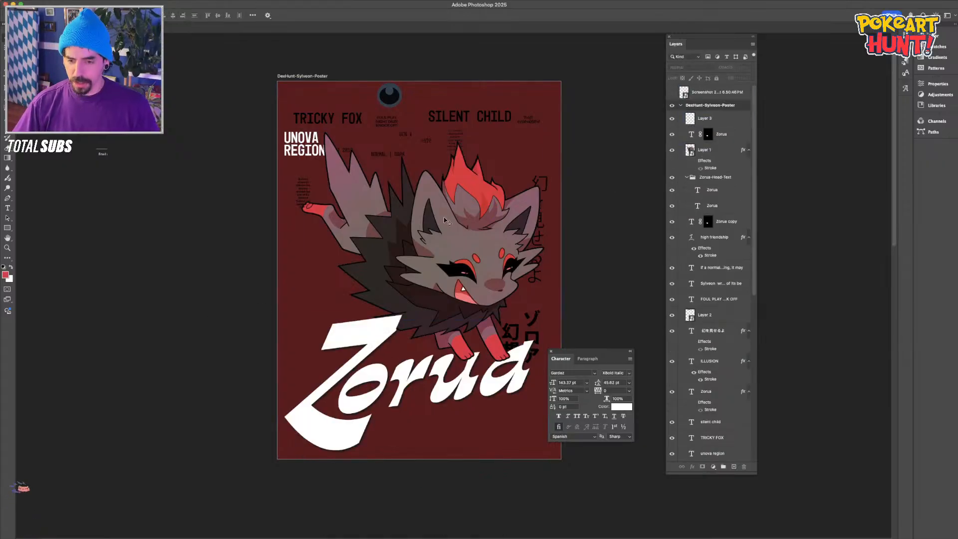
# Hide the dark red background copy and show the pale yellow Rectangle 3 copy background instead
pyautogui.scroll(-10, 705, 366)
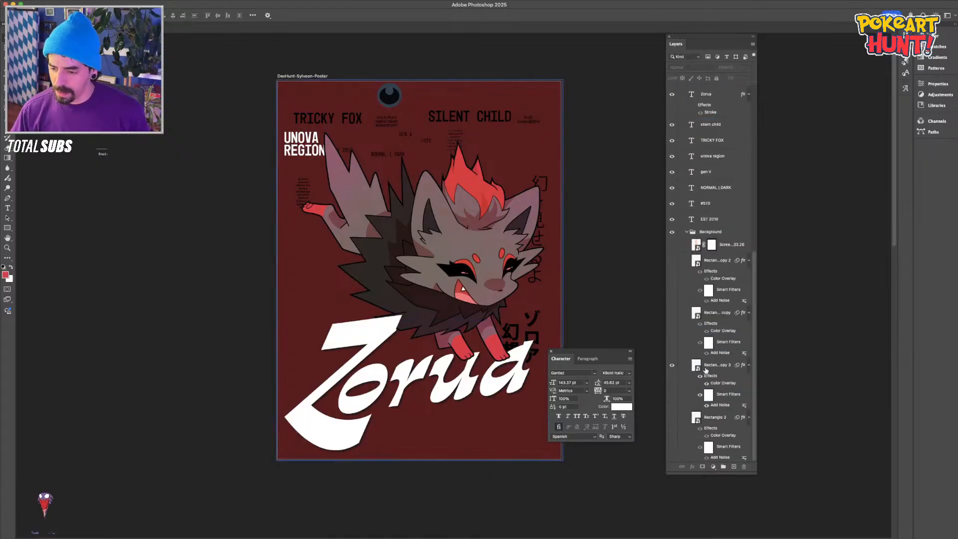
pyautogui.click(680, 313)
pyautogui.click(672, 364)
pyautogui.click(672, 313)
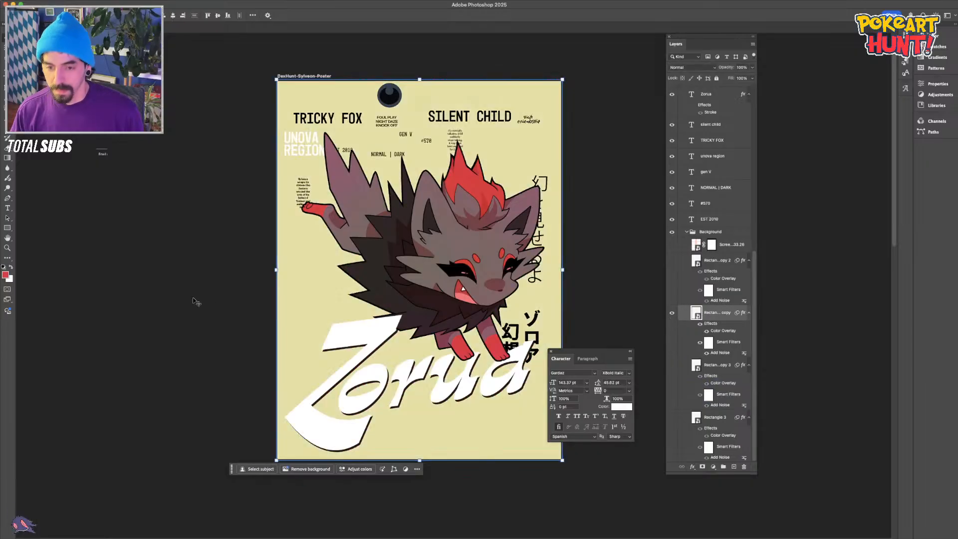
pyautogui.click(173, 319)
pyautogui.hscroll(3, 148, 283)
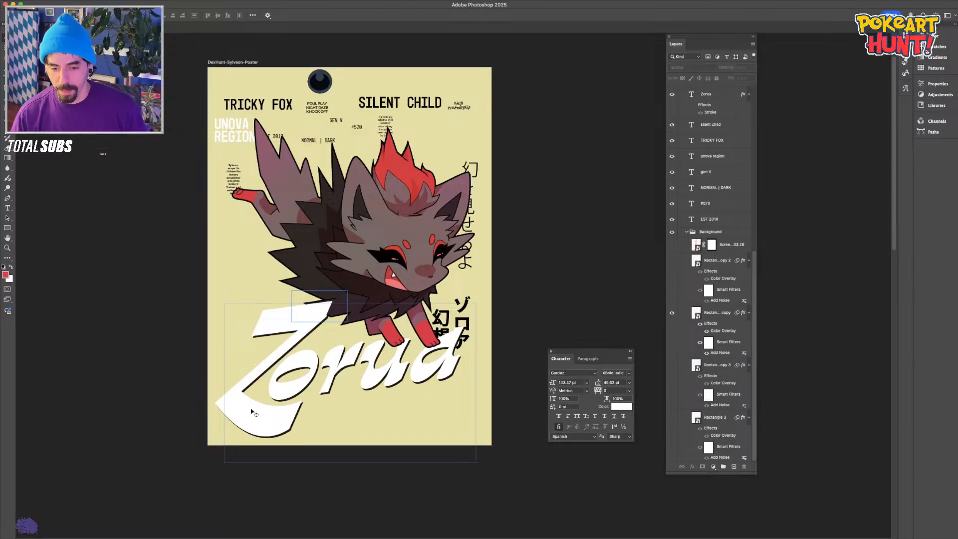
# Set the Color Overlay of the Rectangle 3 copy background to the brighter yellow #f5e684, with no drop shadow
pyautogui.click(708, 335)
pyautogui.doubleClick(709, 333)
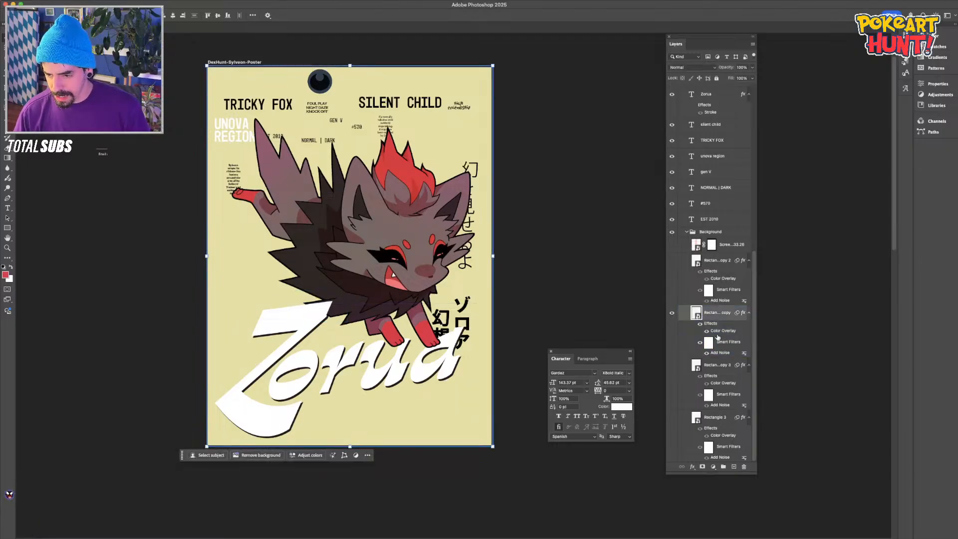
pyautogui.click(668, 328)
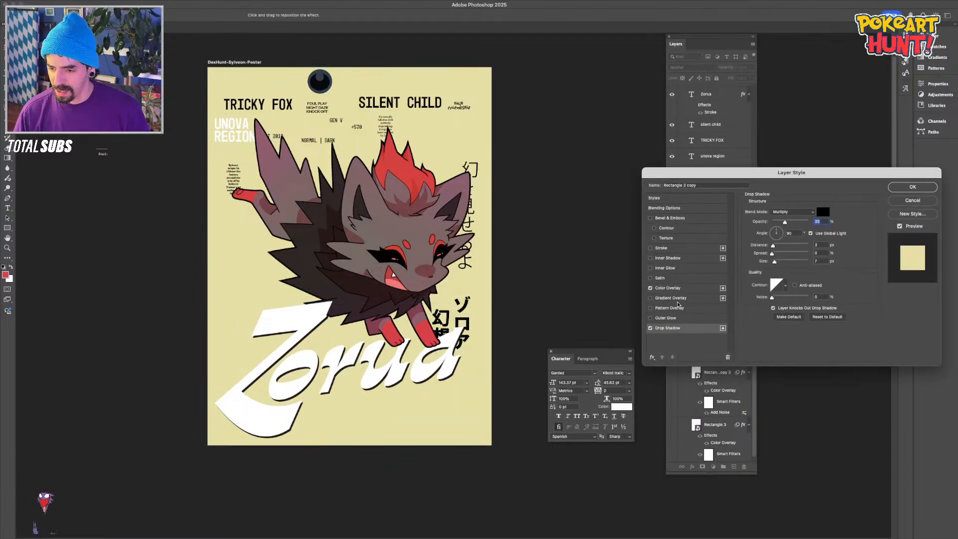
pyautogui.click(650, 328)
pyautogui.click(668, 288)
pyautogui.click(822, 212)
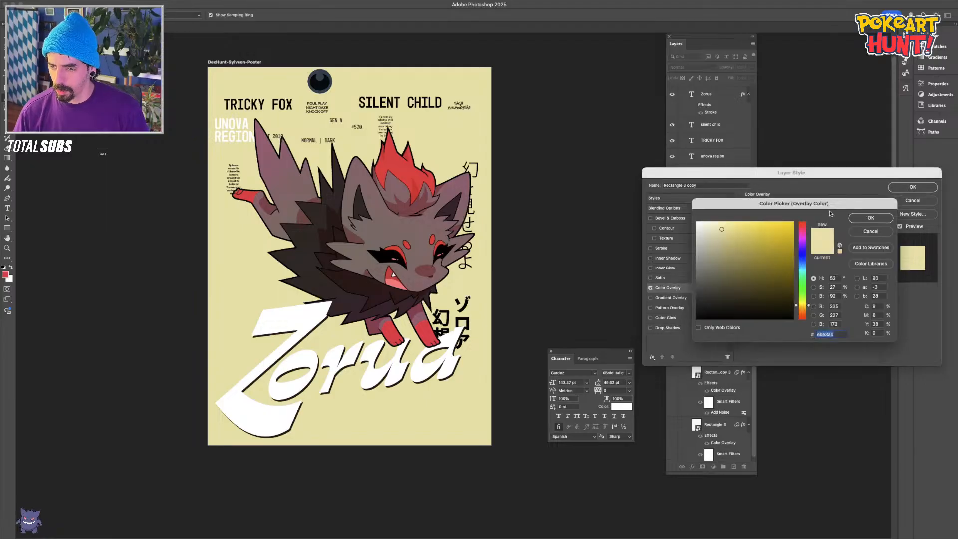
pyautogui.moveTo(717, 221); pyautogui.dragTo(742, 225)
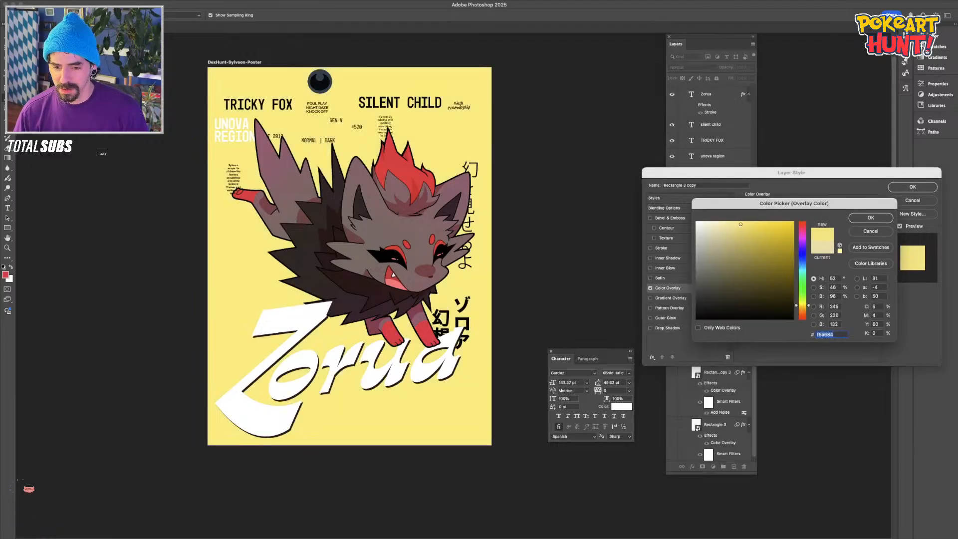
pyautogui.press('Return')
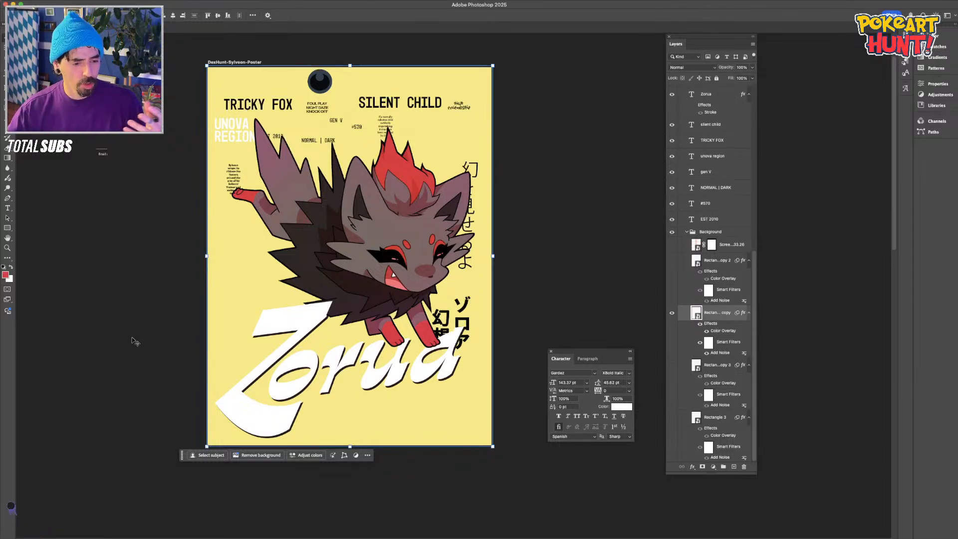
# Show the green Rectangle 3 copy 2 background and hide the yellow Rectangle 3 copy
pyautogui.click(671, 260)
pyautogui.click(672, 312)
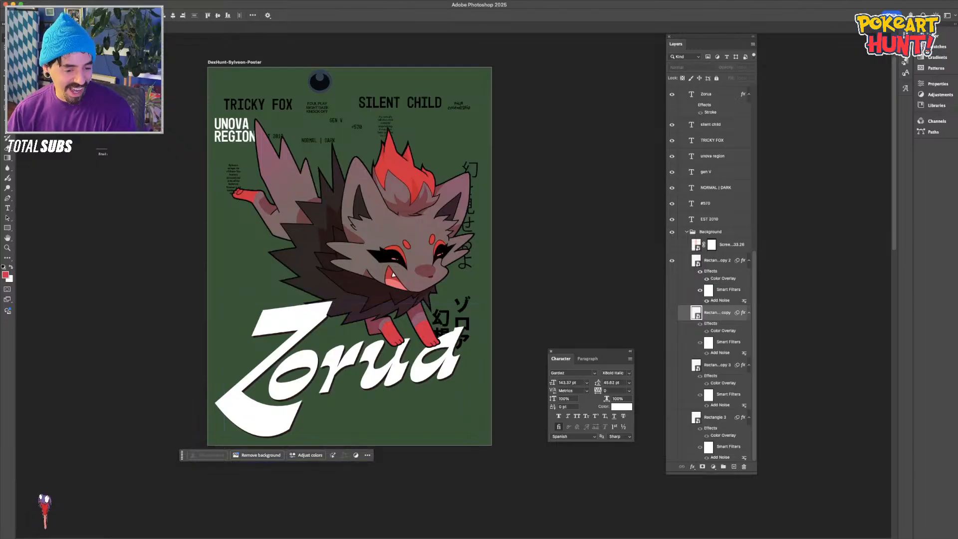
pyautogui.press('super+Tab')
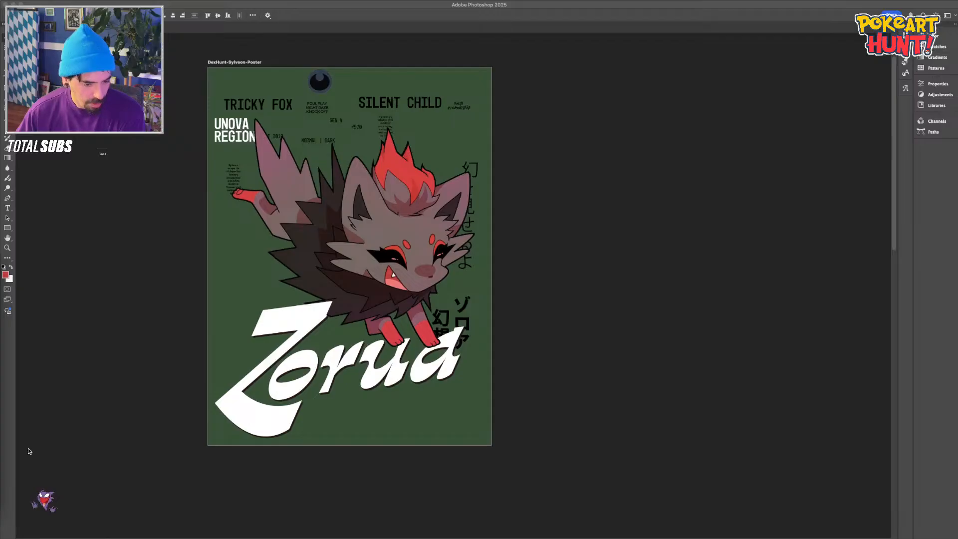
pyautogui.press('Tab')
# Duplicate the green background layer and change the copy's Color Overlay to a dark purple
pyautogui.click(716, 260)
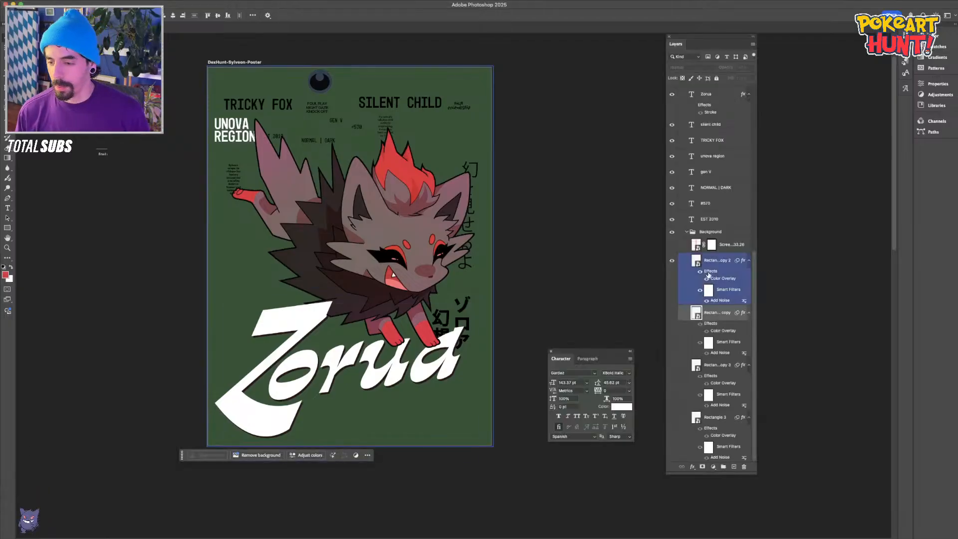
pyautogui.doubleClick(718, 278)
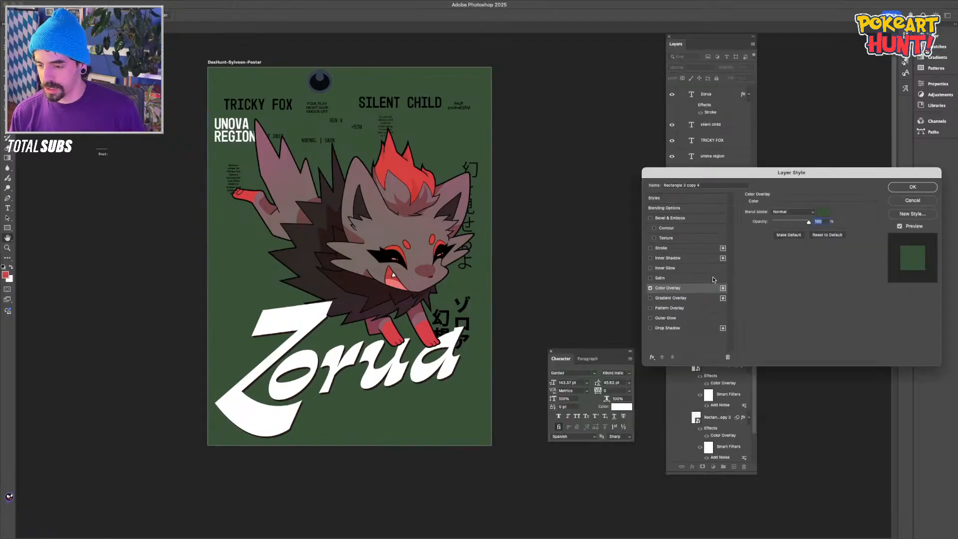
pyautogui.click(823, 215)
pyautogui.moveTo(801, 285); pyautogui.dragTo(801, 259)
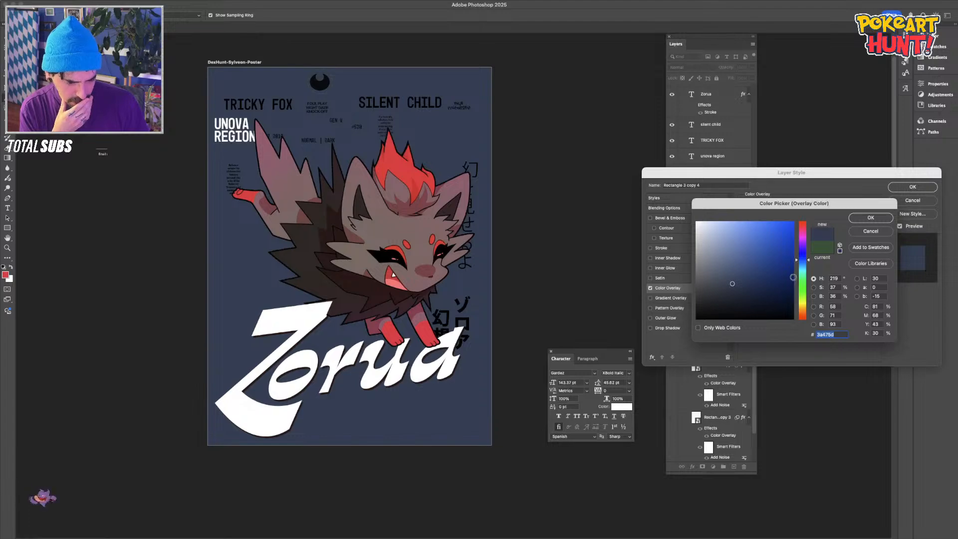
pyautogui.moveTo(795, 259); pyautogui.dragTo(801, 252)
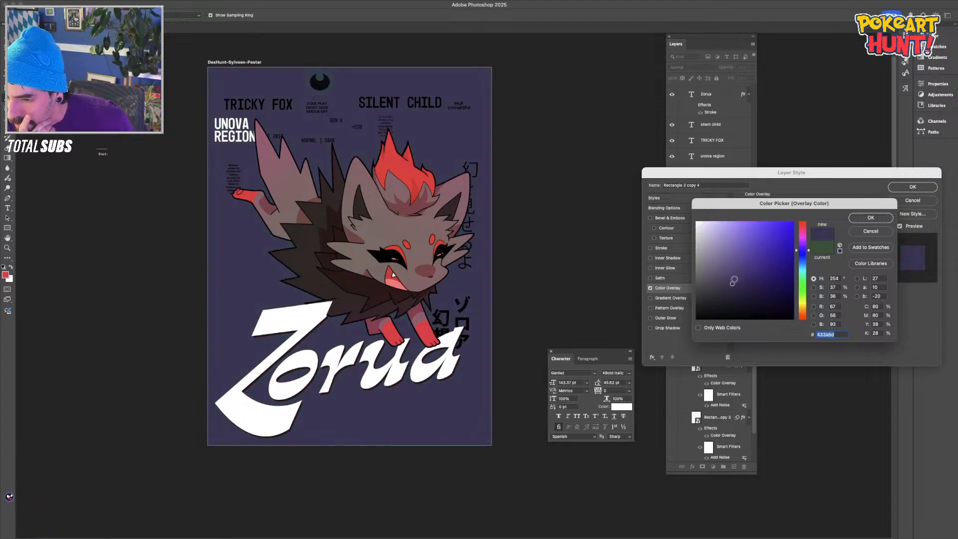
# Refine the duplicated background's overlay to a lighter muted purple around #79708f and apply it
pyautogui.click(720, 265)
pyautogui.click(709, 269)
pyautogui.click(714, 271)
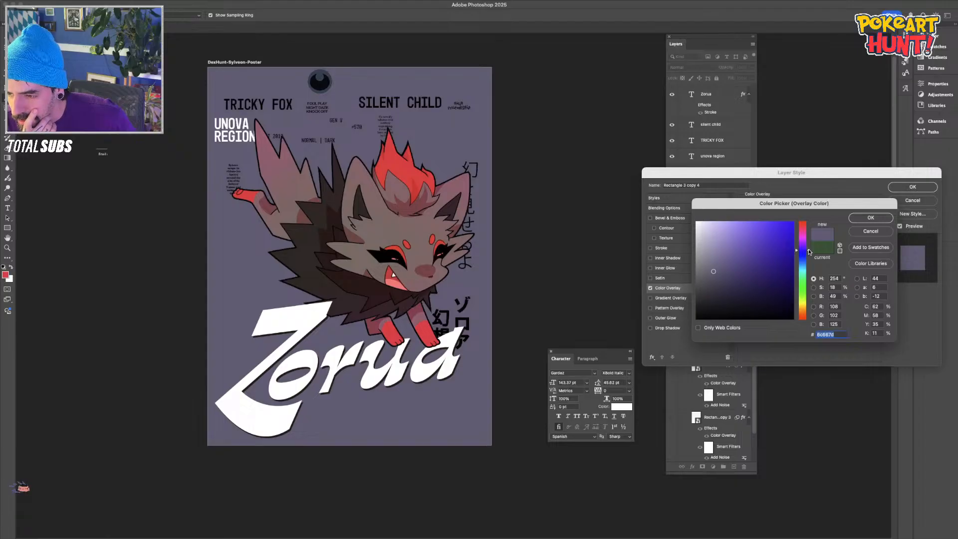
pyautogui.click(804, 246)
pyautogui.click(808, 239)
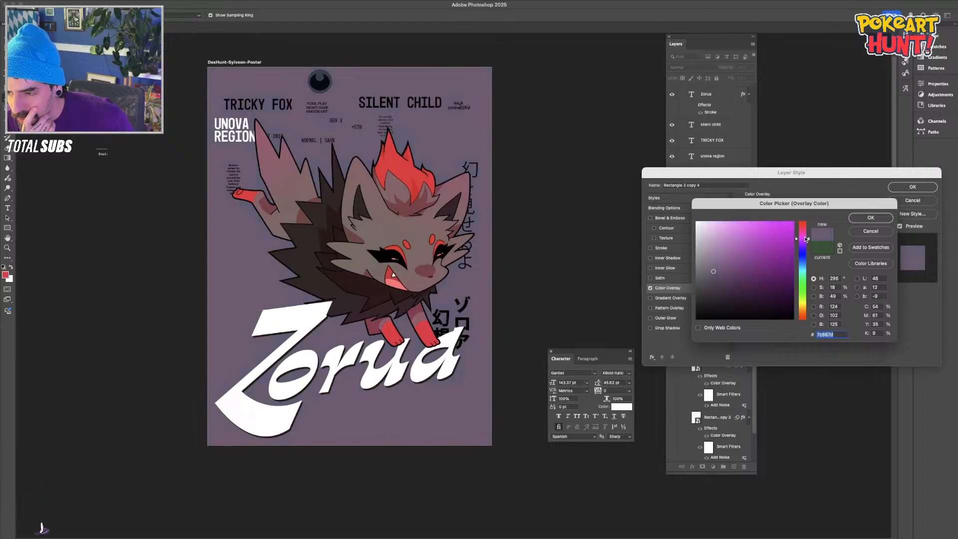
pyautogui.moveTo(807, 240); pyautogui.dragTo(808, 251)
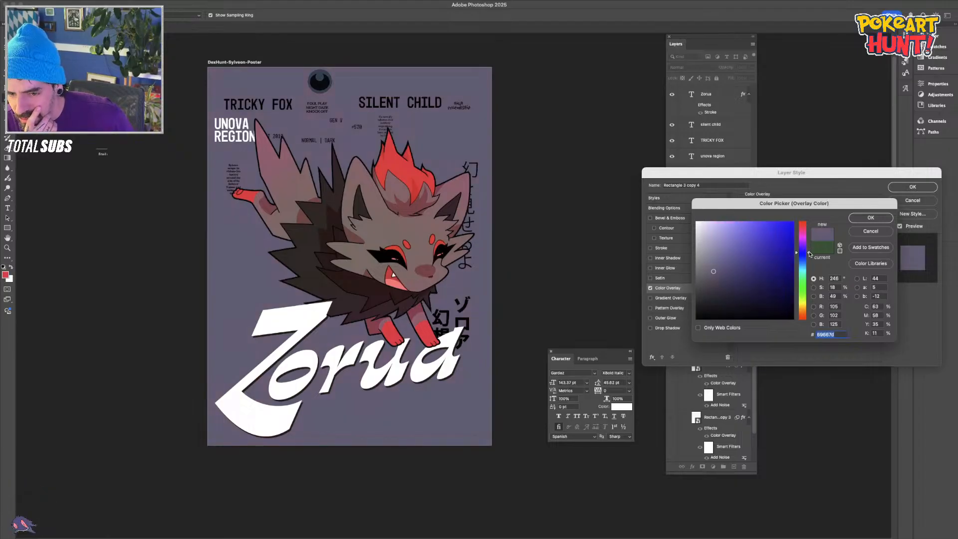
pyautogui.click(808, 248)
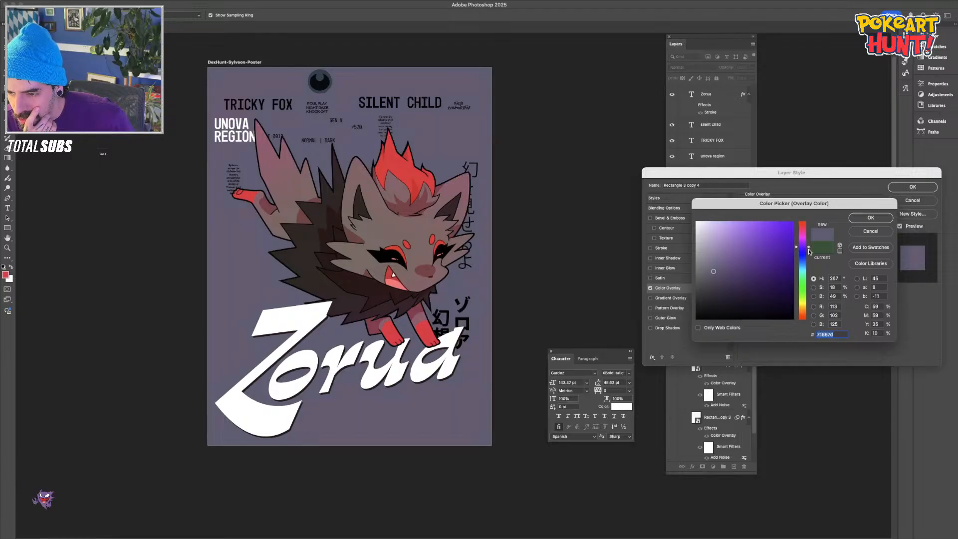
pyautogui.click(727, 268)
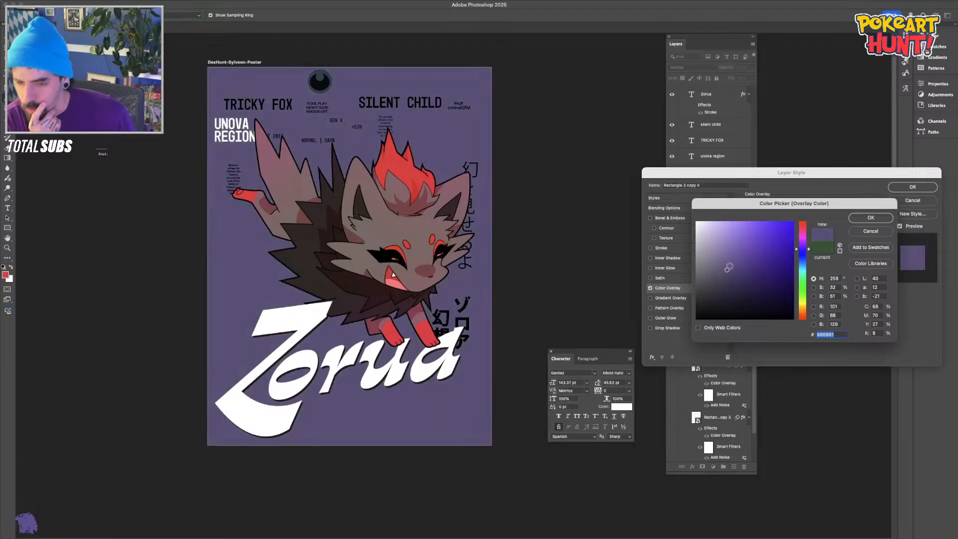
pyautogui.click(714, 269)
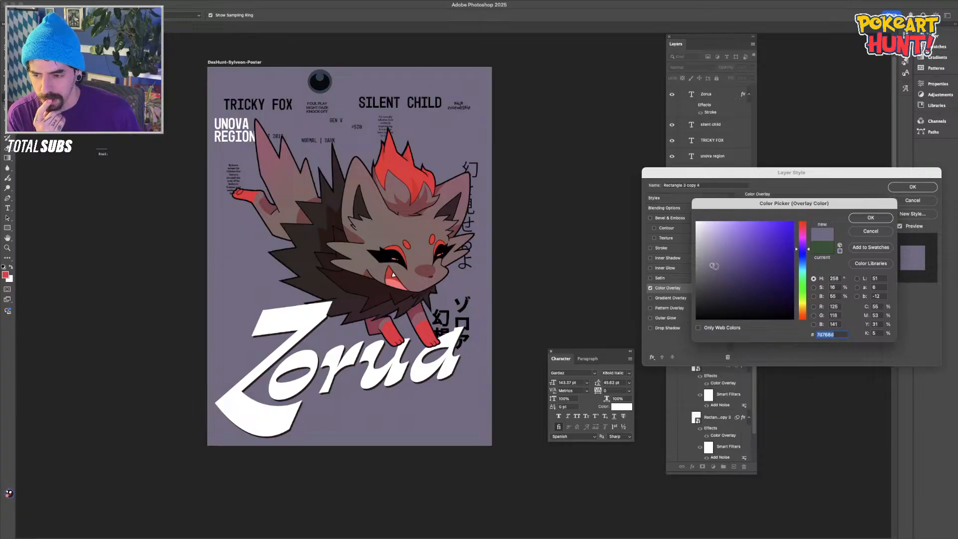
pyautogui.click(717, 264)
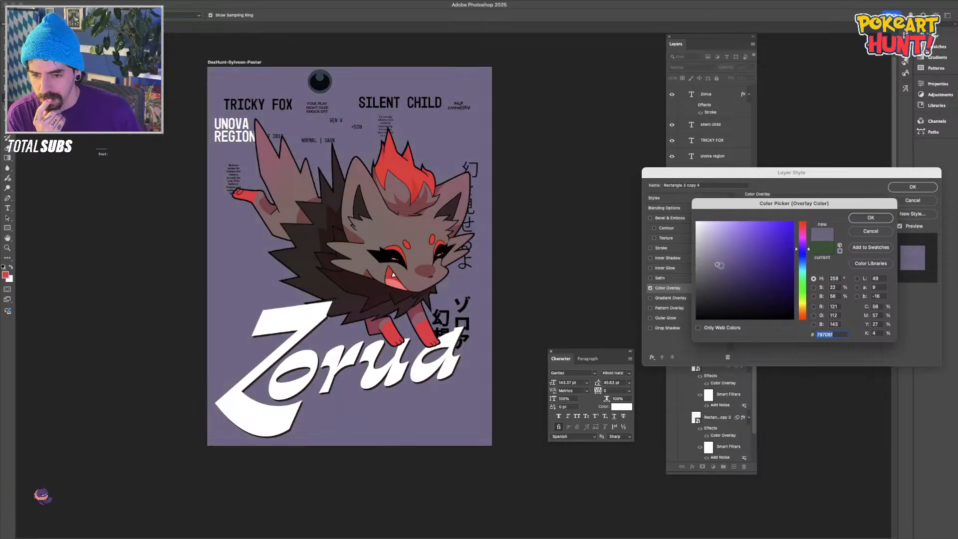
pyautogui.click(857, 219)
pyautogui.press('Return')
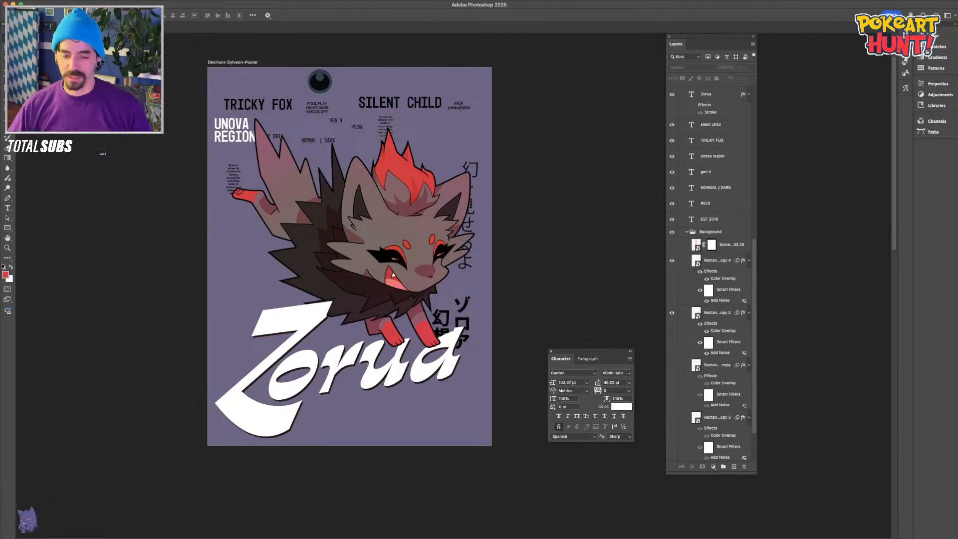
# Return to Photoshop and quit the application
pyautogui.press('super+Tab')
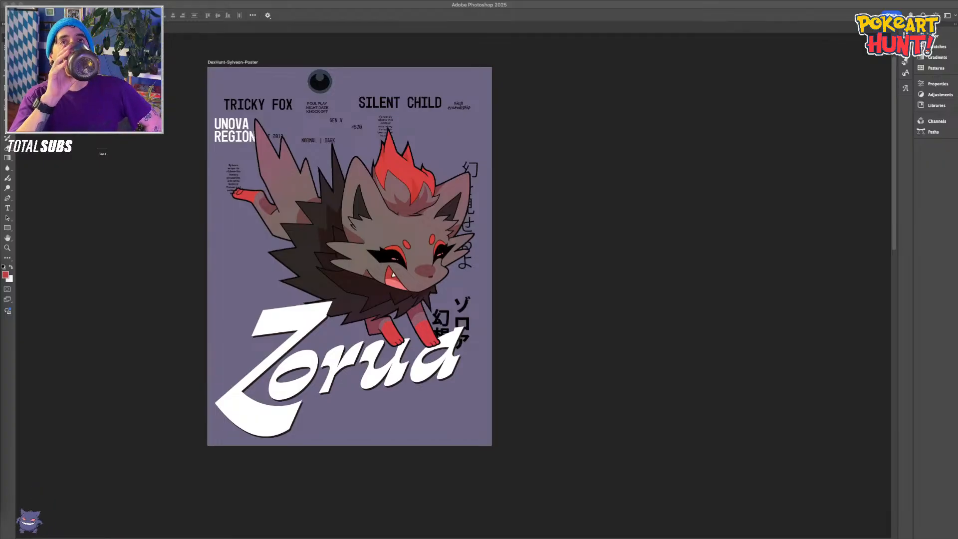
pyautogui.press('super+q')
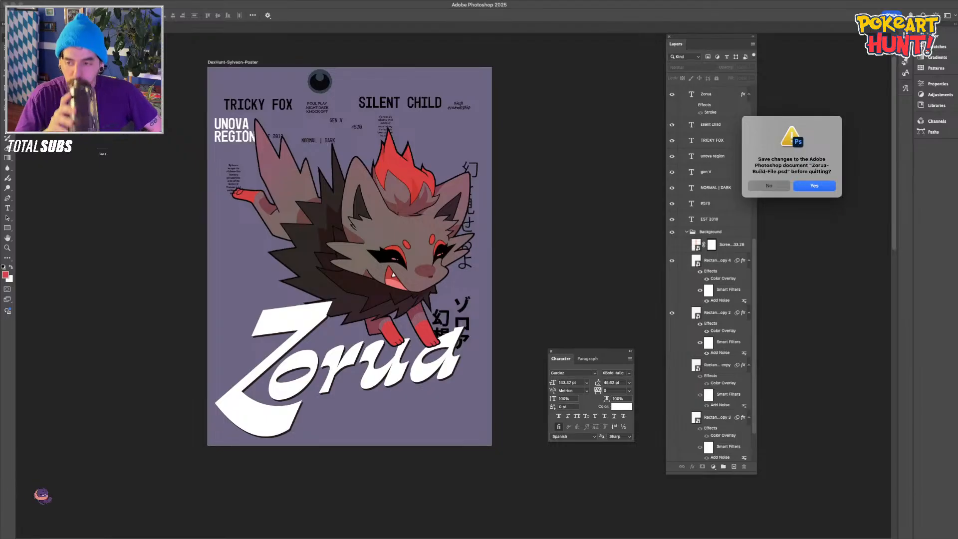
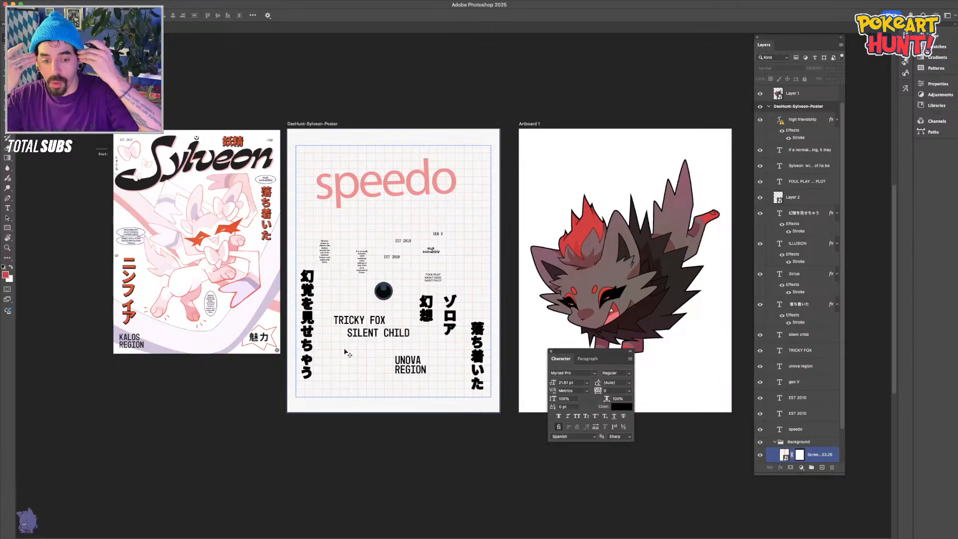
# Close the reopened Zorua-Build-File.psd document and dismiss the What's new window
pyautogui.click(227, 388)
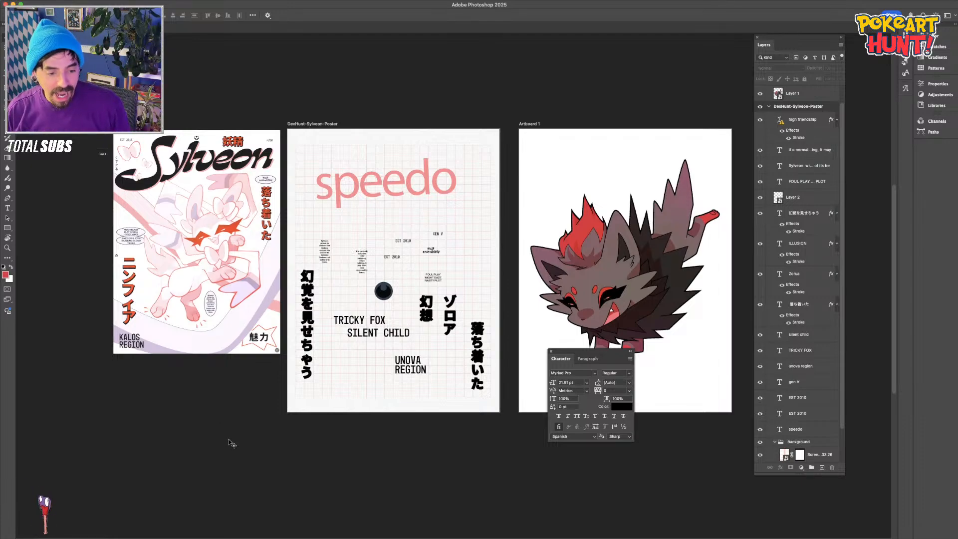
pyautogui.hotkey('ctrl', 'Up')
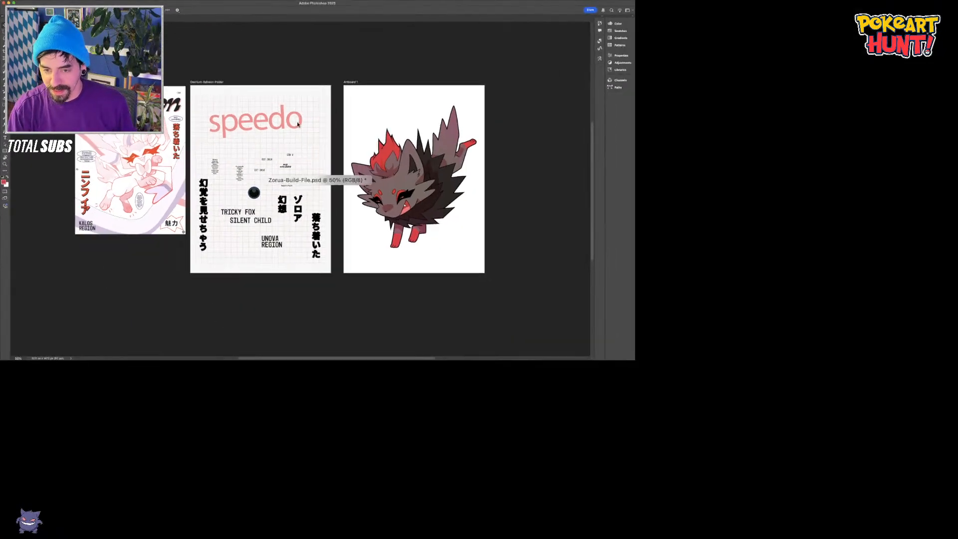
pyautogui.click(225, 225)
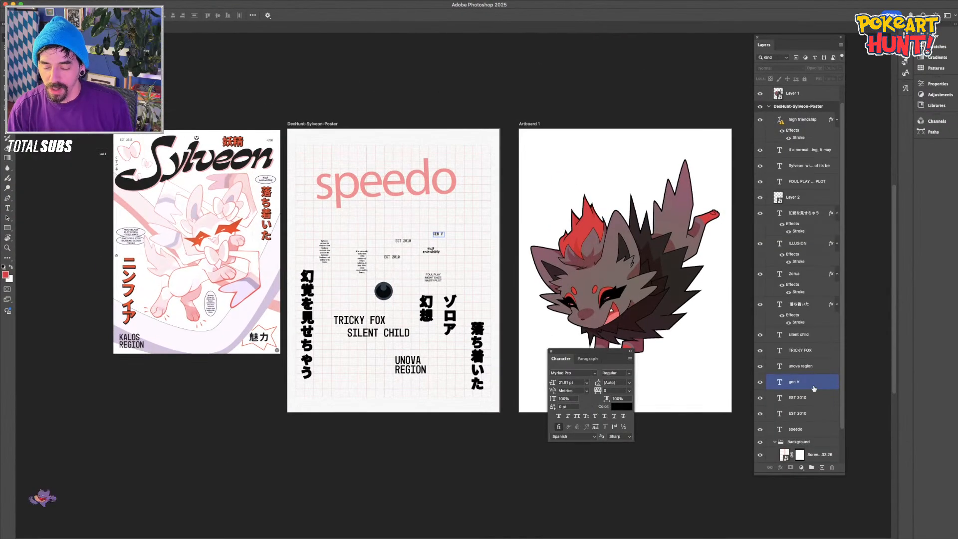
pyautogui.press('super+w')
pyautogui.click(782, 193)
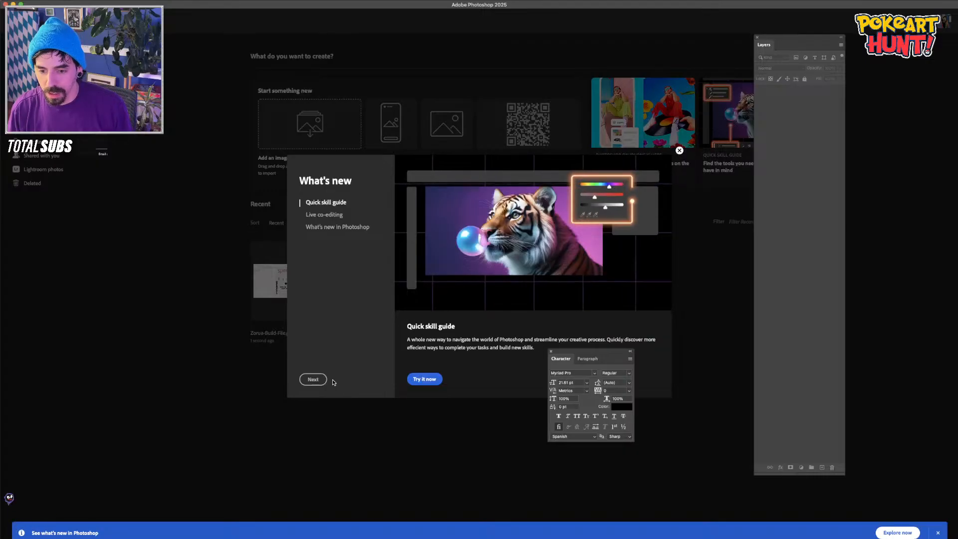
pyautogui.click(679, 151)
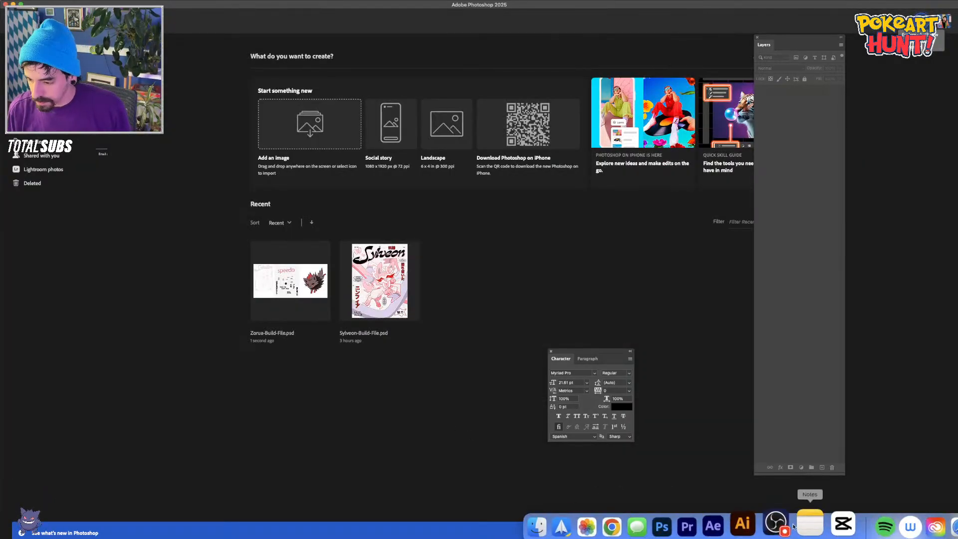
# Reopen Zorua-Build-File.psd from the recent files
pyautogui.rightClick(680, 522)
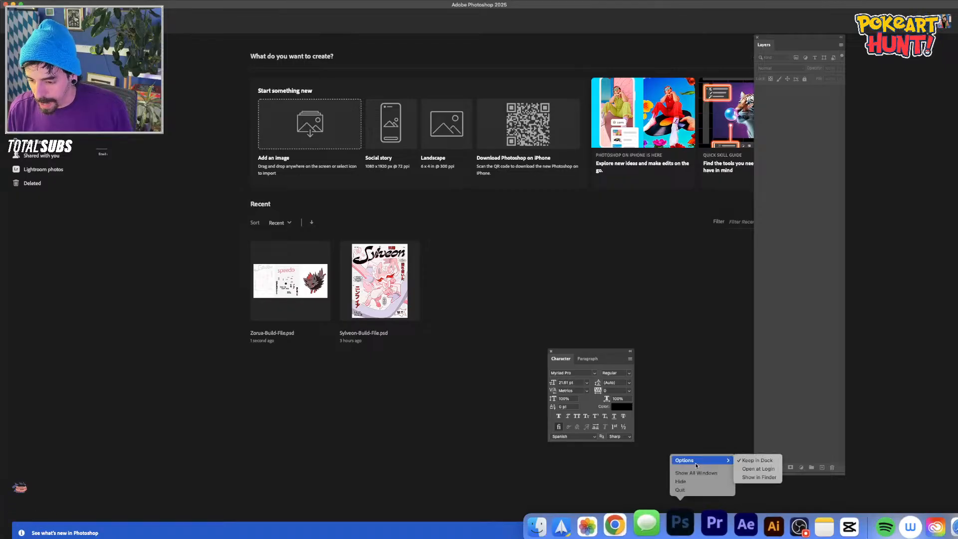
pyautogui.click(518, 262)
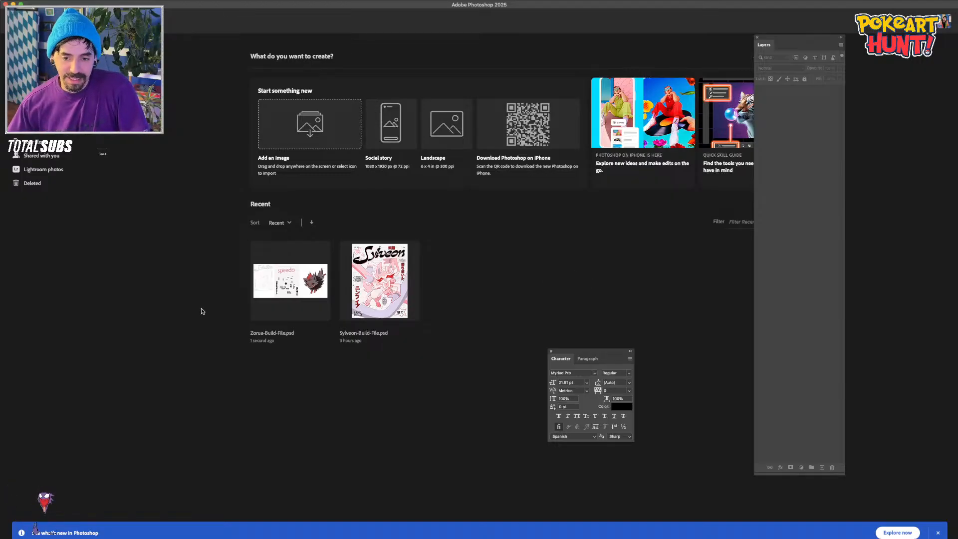
pyautogui.click(282, 324)
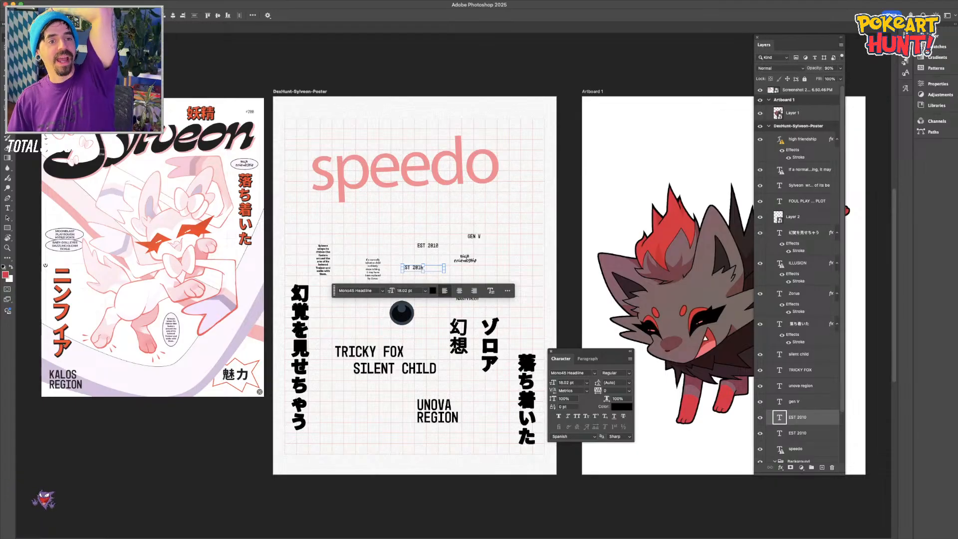
pyautogui.moveTo(1, 117)
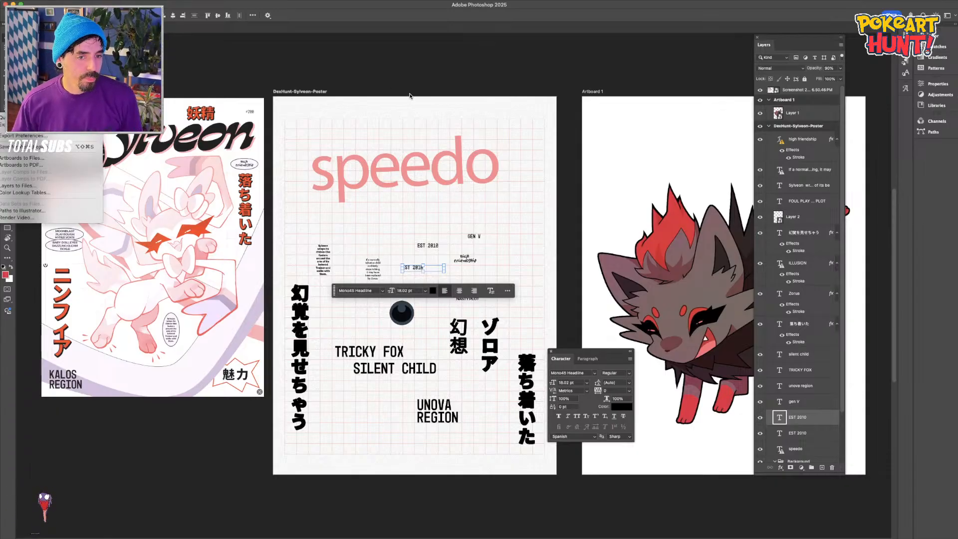
pyautogui.press('Escape')
# Change the font of the pink speedo title to Gardez Xbold Italic
pyautogui.click(410, 184)
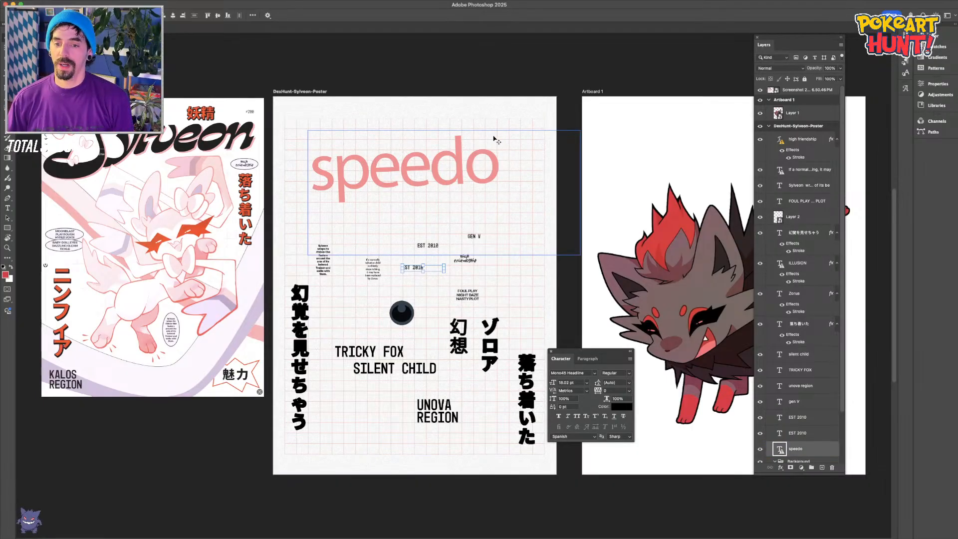
pyautogui.click(572, 373)
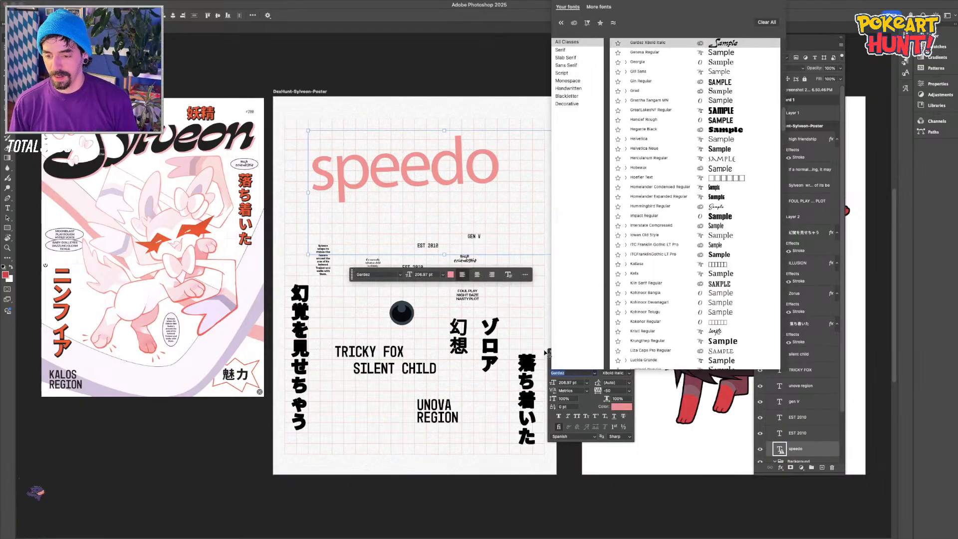
pyautogui.click(646, 44)
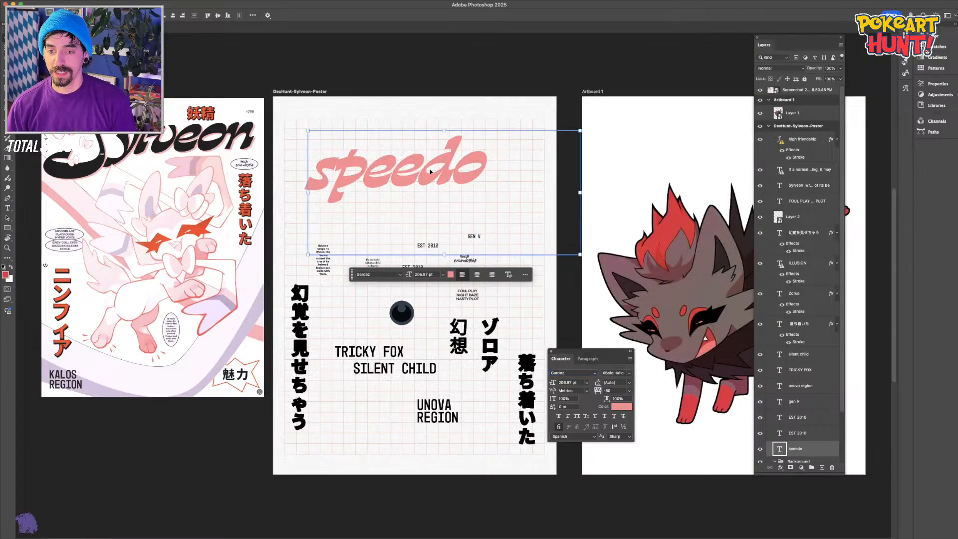
# Replace the text of the pink speedo title with Zorua
pyautogui.doubleClick(331, 180)
pyautogui.write('t')
pyautogui.press('super+z')
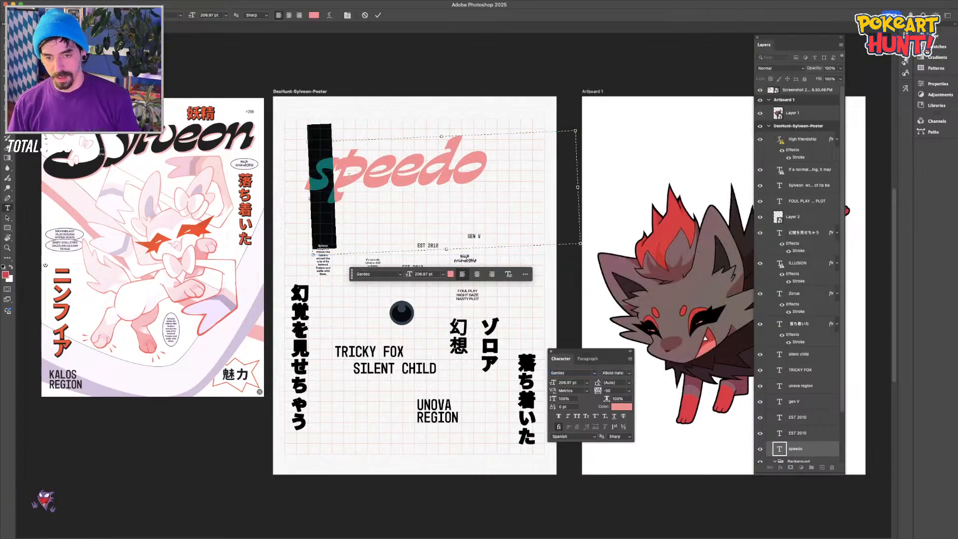
pyautogui.write('G')
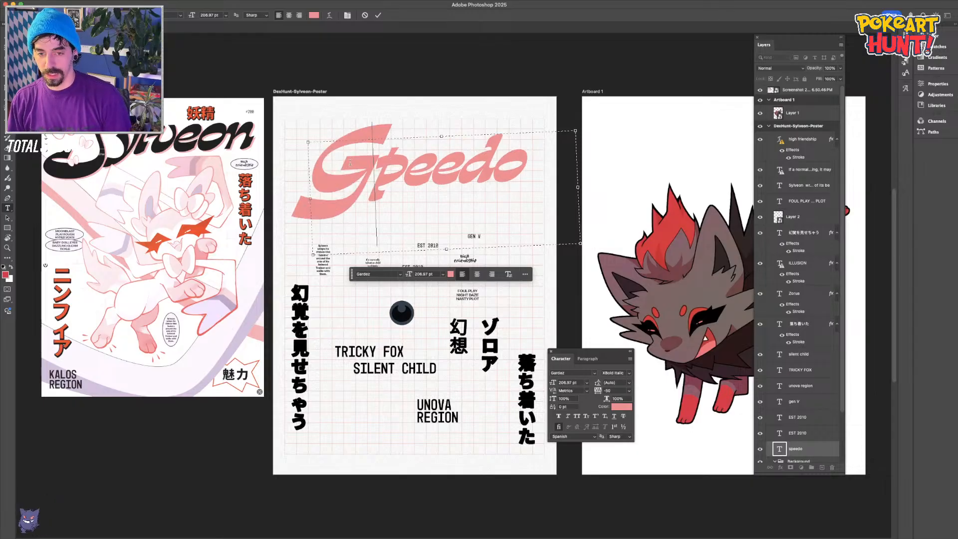
pyautogui.press('BackSpace')
pyautogui.write('Zor')
pyautogui.write('ua')
pyautogui.press('BackSpace')
pyautogui.moveTo(476, 167); pyautogui.dragTo(568, 169)
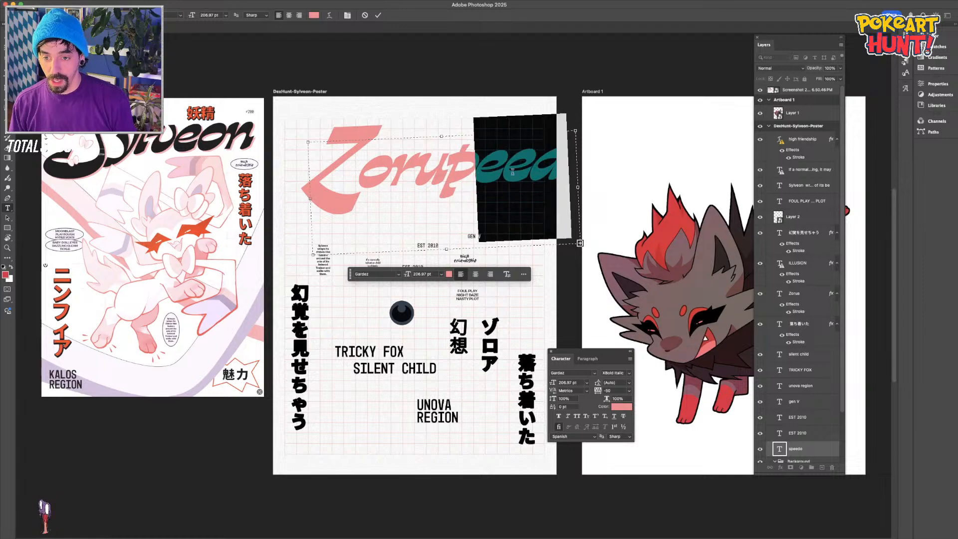
pyautogui.write('o')
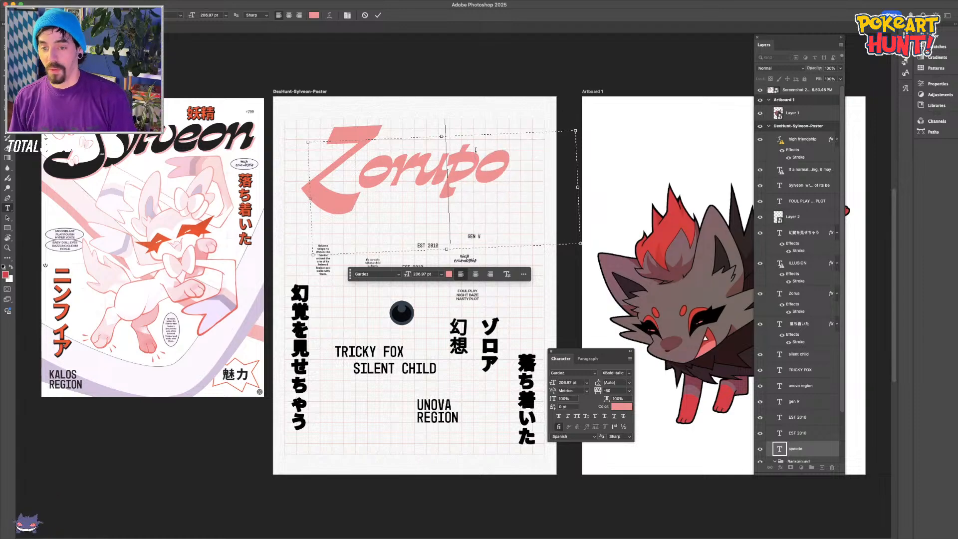
pyautogui.press('Delete')
pyautogui.press('Right')
pyautogui.press('BackSpace')
pyautogui.write('a')
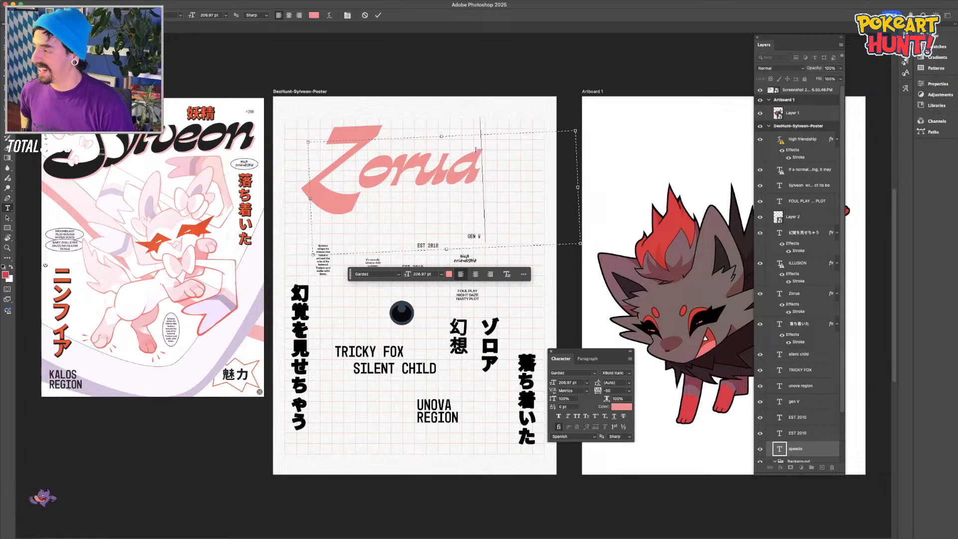
# Tighten the kerning between the Z and the o of the Zorua title to -260
pyautogui.click(353, 173)
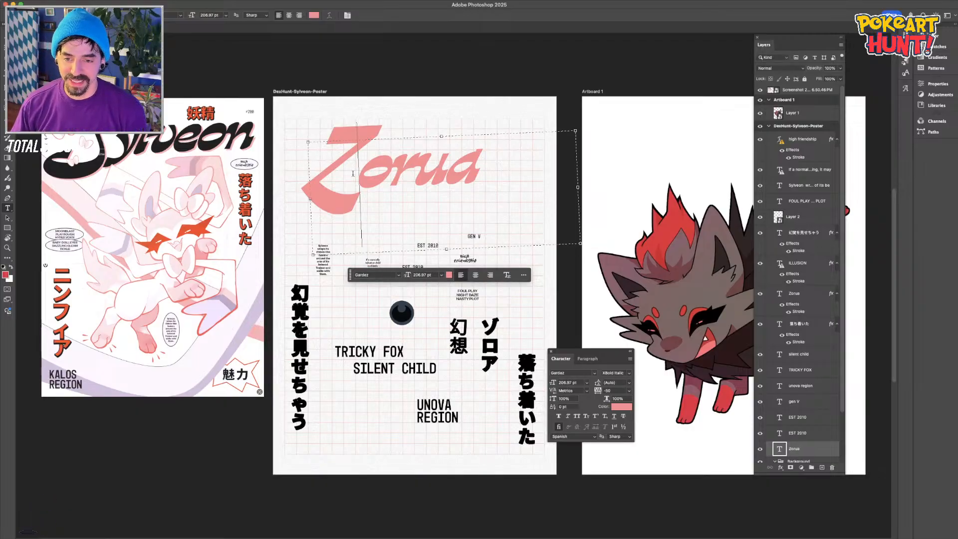
pyautogui.hotkey('alt', 'Left')
pyautogui.hotkey('alt', 'Left')
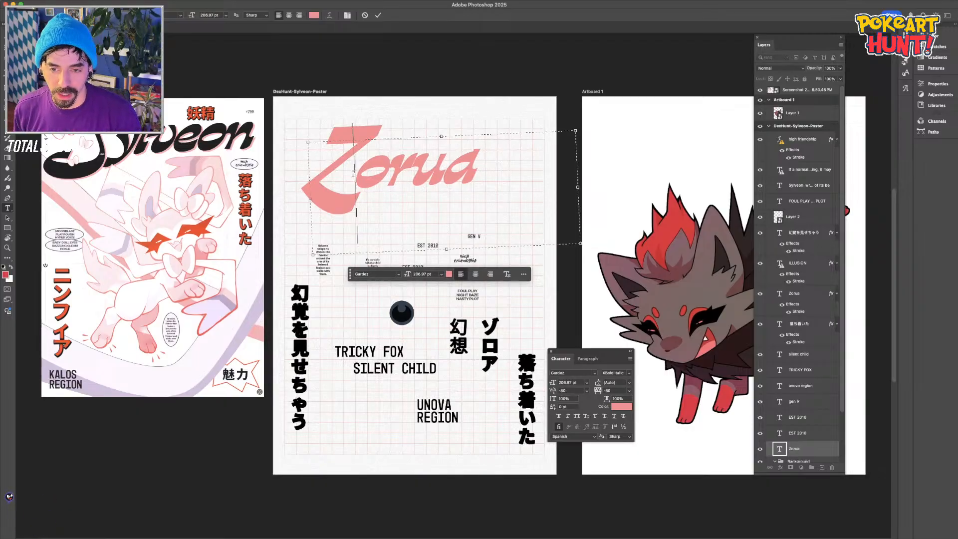
pyautogui.hotkey('alt', 'Left')
pyautogui.hotkey('alt', 'Left')
pyautogui.hotkey('alt', 'Left')
pyautogui.hotkey('alt', 'Left')
pyautogui.hotkey('alt', 'Left')
pyautogui.hotkey('alt', 'Left')
pyautogui.hotkey('alt', 'Left')
pyautogui.hotkey('alt', 'Left')
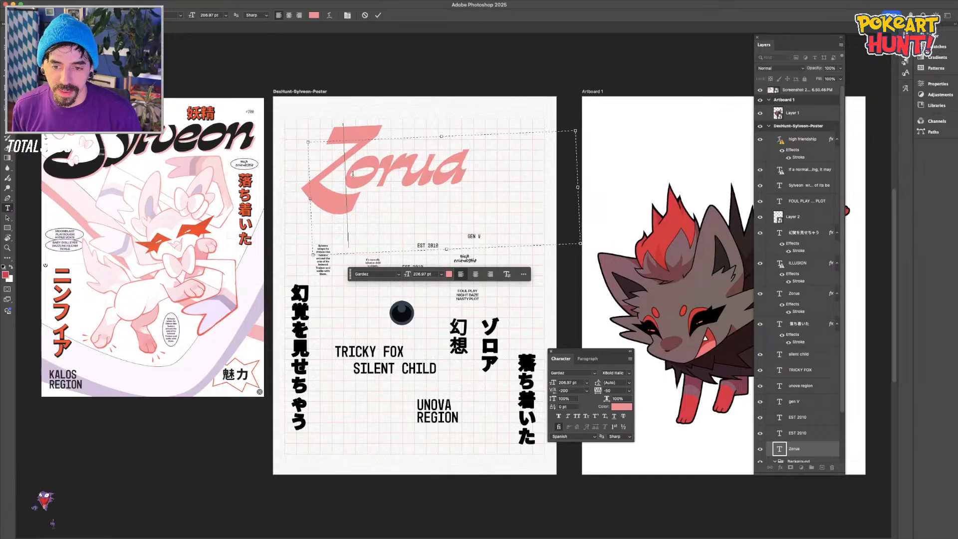
pyautogui.hotkey('alt', 'Left')
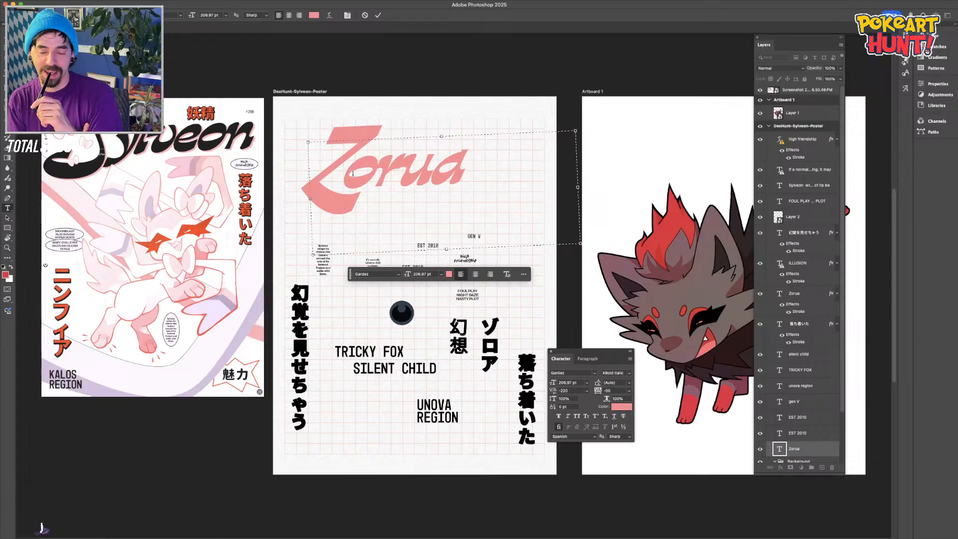
pyautogui.hotkey('alt', 'Left')
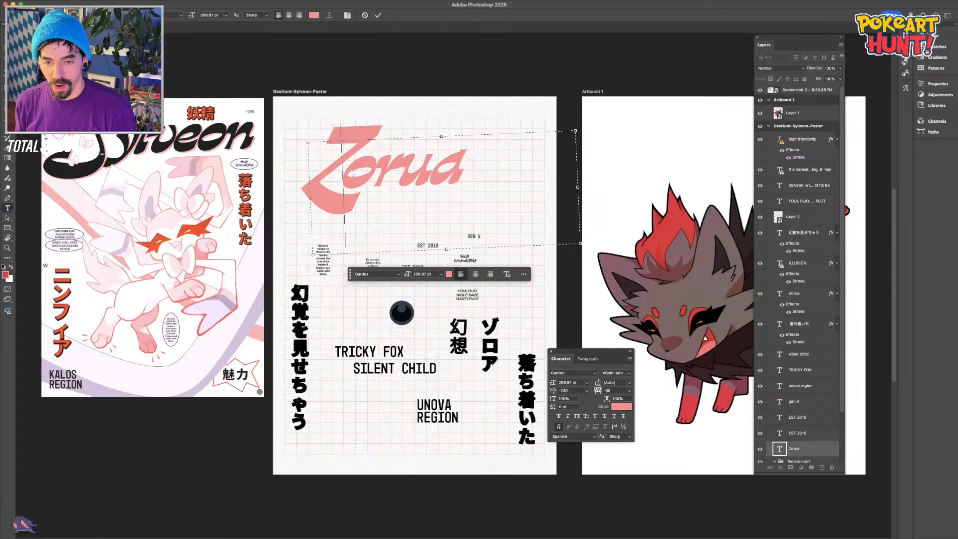
pyautogui.hotkey('alt', 'Left')
# Set the tracking of the title letters orua to 0 and their baseline shift to -4 pt
pyautogui.doubleClick(452, 175)
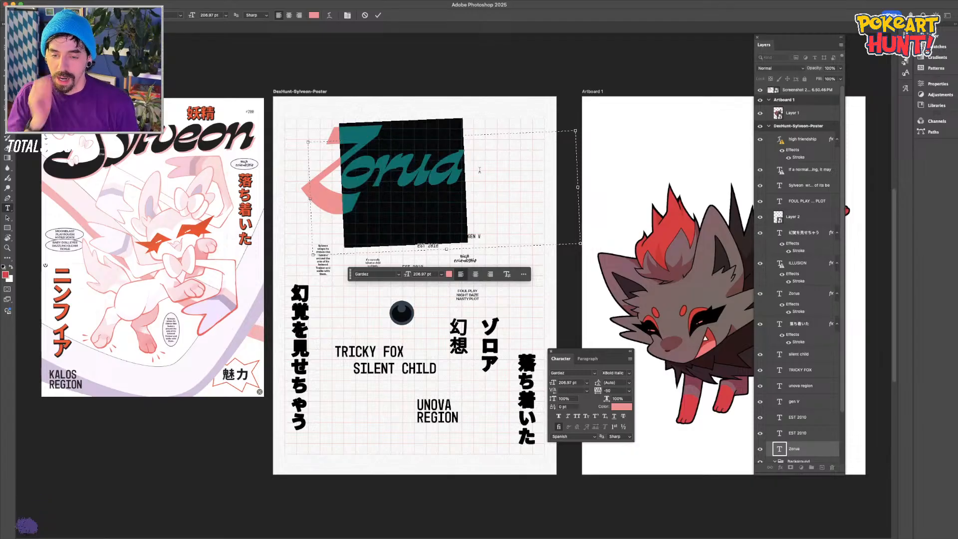
pyautogui.click(395, 175)
pyautogui.doubleClick(395, 174)
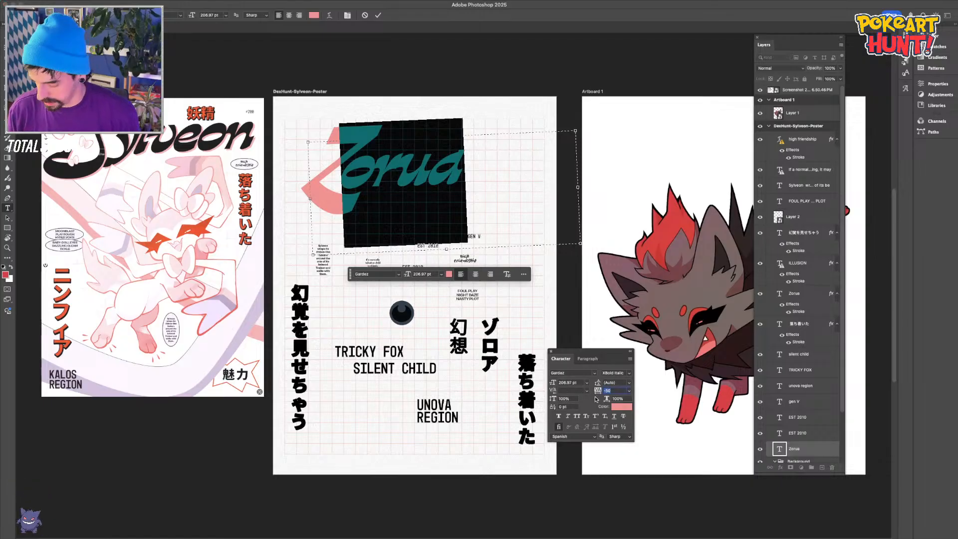
pyautogui.write('0')
pyautogui.press('Return')
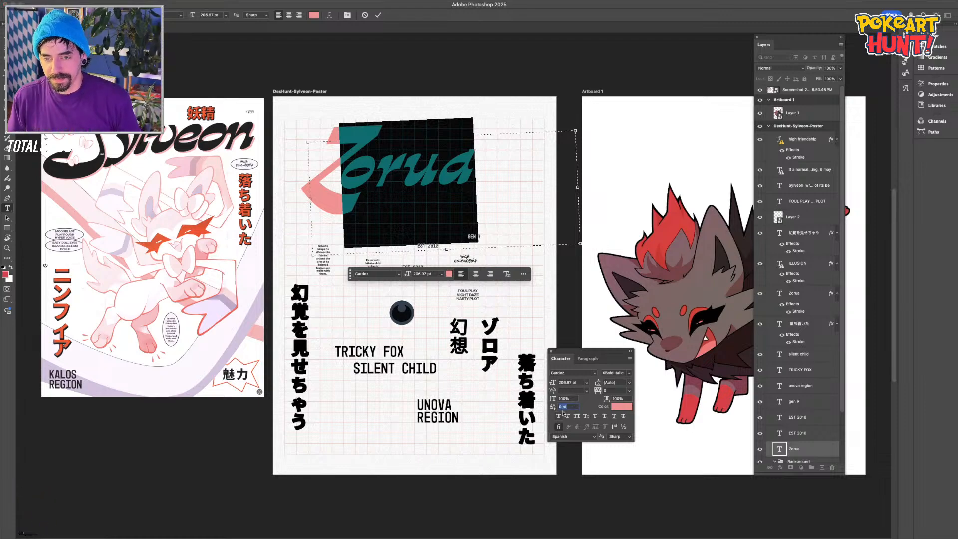
pyautogui.write('-')
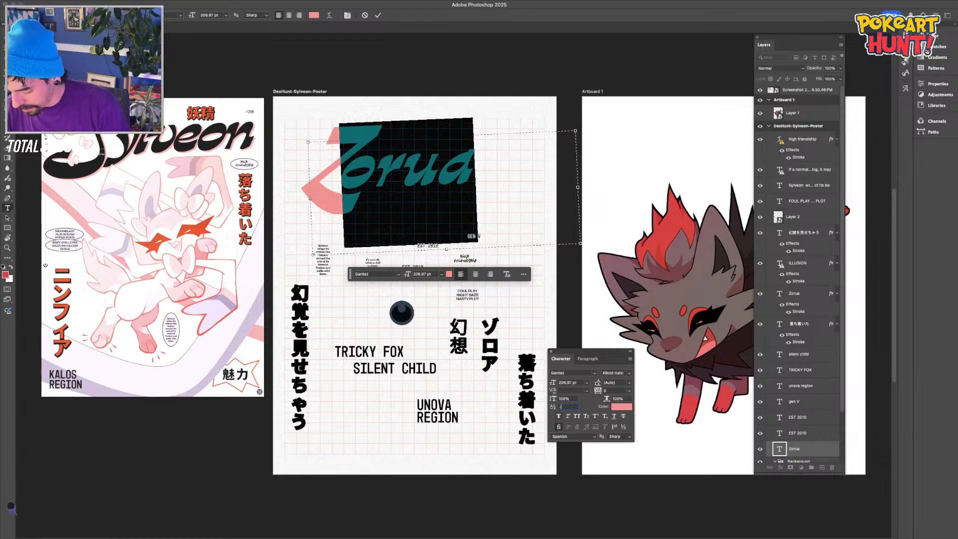
pyautogui.write('4')
pyautogui.click(404, 185)
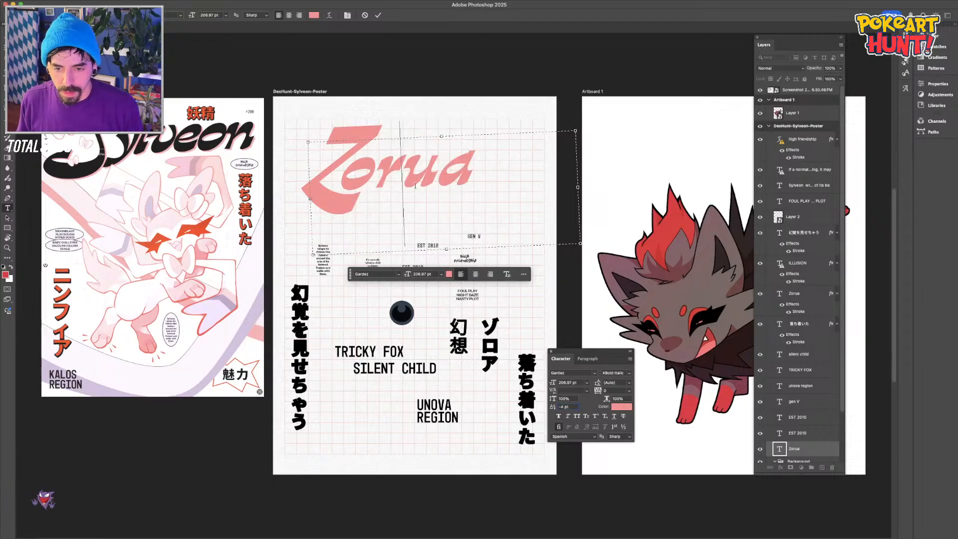
# Tighten the kerning between the Z and the o further to -320 and commit the title text
pyautogui.click(341, 184)
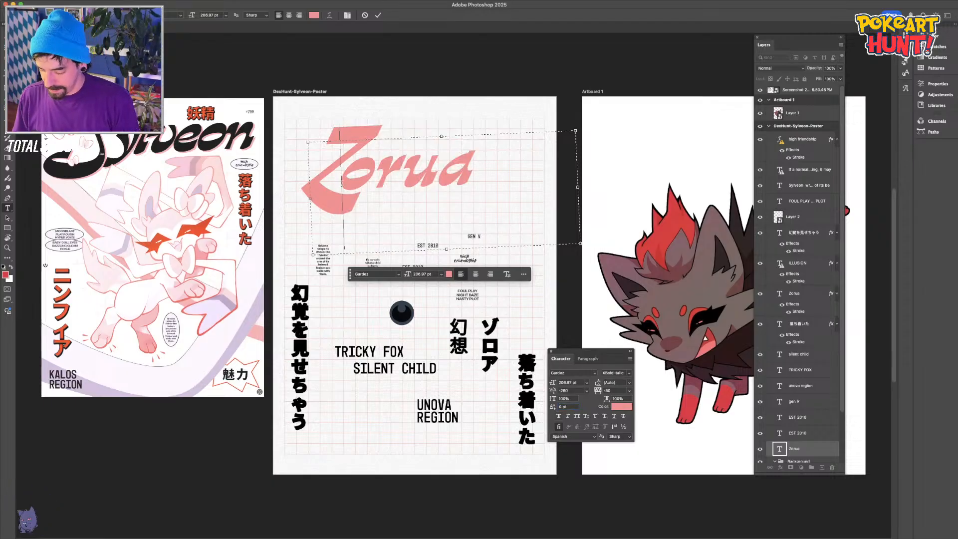
pyautogui.hotkey('alt', 'Left')
pyautogui.hotkey('alt', 'Left')
pyautogui.hotkey('alt', 'Left')
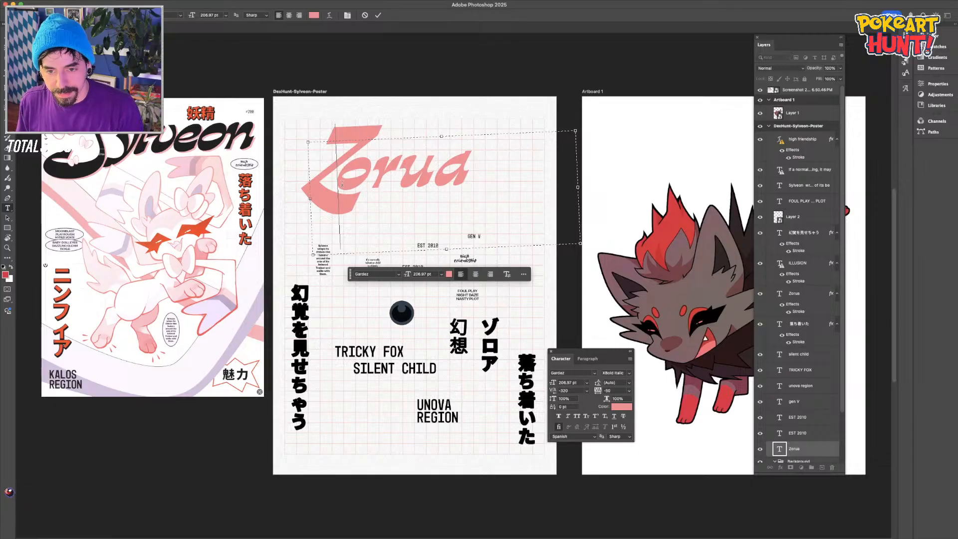
pyautogui.press('super+Return')
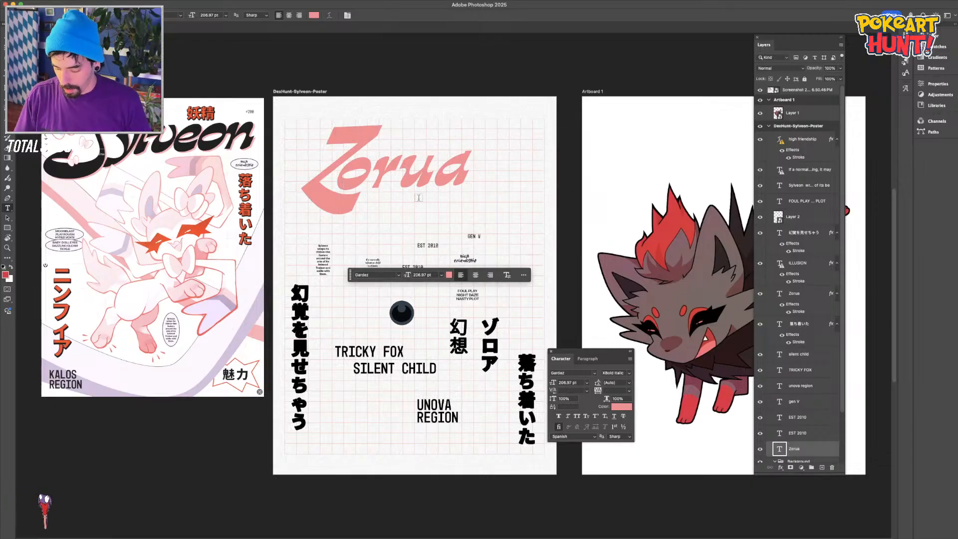
# Narrow the Zorua title's text box around the word and commit the text edit
pyautogui.press('v')
pyautogui.press('t')
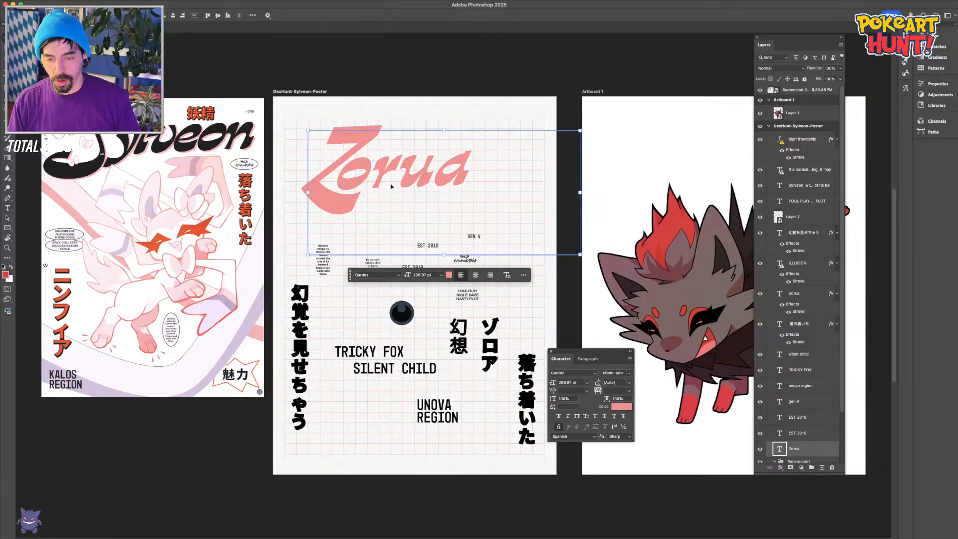
pyautogui.click(400, 172)
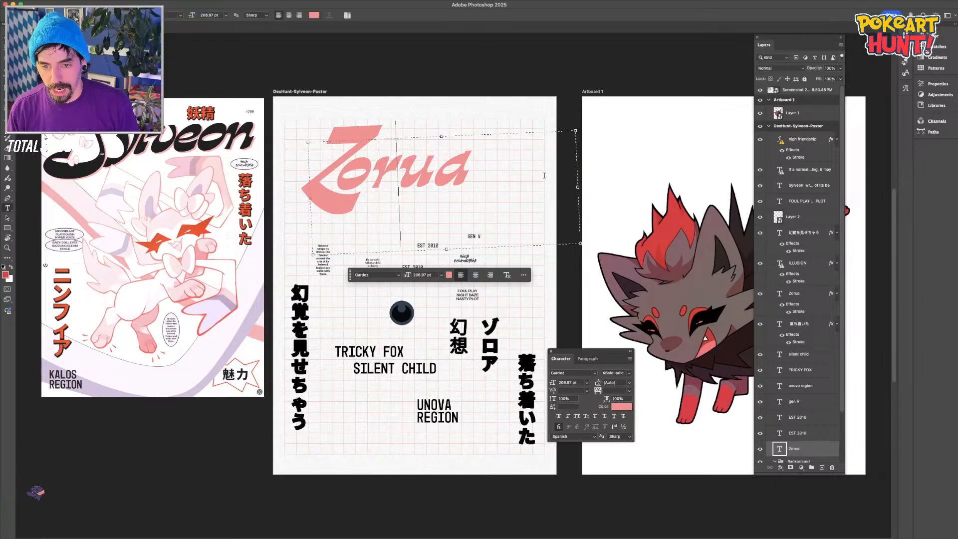
pyautogui.moveTo(506, 183); pyautogui.dragTo(489, 181)
pyautogui.moveTo(402, 250); pyautogui.dragTo(390, 220)
pyautogui.press('super+Return')
pyautogui.press('v')
# Move the Zorua title to the lower half of the poster and enlarge it to nearly the full page width
pyautogui.moveTo(433, 249); pyautogui.dragTo(436, 220)
pyautogui.moveTo(369, 144); pyautogui.dragTo(357, 396)
pyautogui.moveTo(479, 357); pyautogui.dragTo(546, 255)
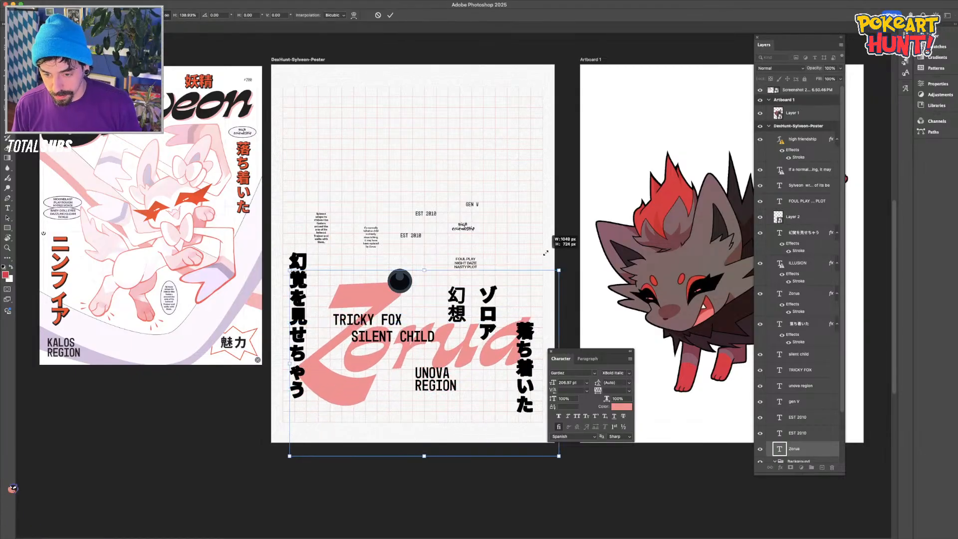
pyautogui.press('Return')
# Move the UNOVA REGION, ゾロア and 幻想 texts to the upper right area of the poster
pyautogui.moveTo(432, 366); pyautogui.dragTo(509, 80)
pyautogui.moveTo(518, 316); pyautogui.dragTo(462, 178)
pyautogui.press('super+z')
pyautogui.moveTo(486, 288); pyautogui.dragTo(470, 85)
pyautogui.moveTo(451, 286); pyautogui.dragTo(420, 97)
# Move the vertical 幻覚を見せちゃう text to the poster's upper left corner and place the two small description paragraphs beside it
pyautogui.click(298, 319)
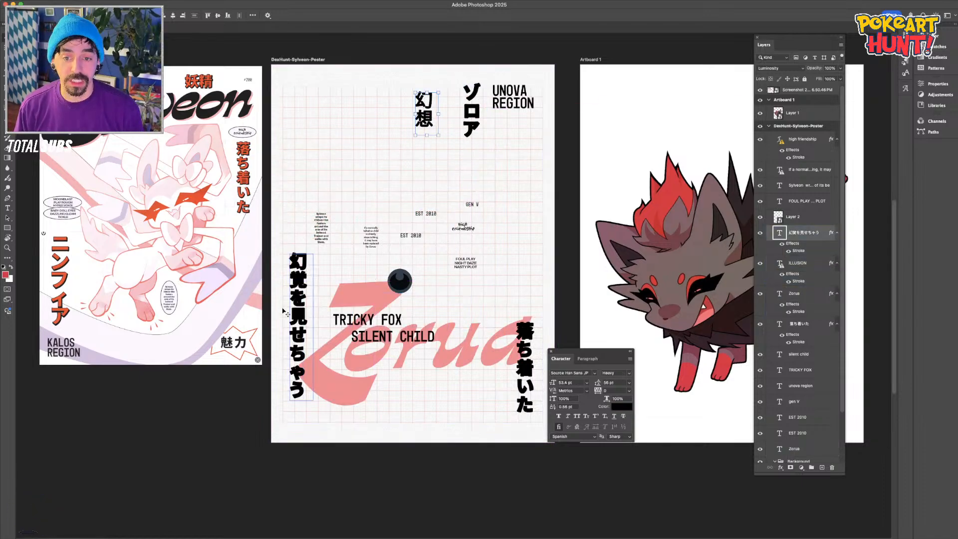
pyautogui.moveTo(282, 310); pyautogui.dragTo(286, 292)
pyautogui.moveTo(337, 359); pyautogui.dragTo(310, 116)
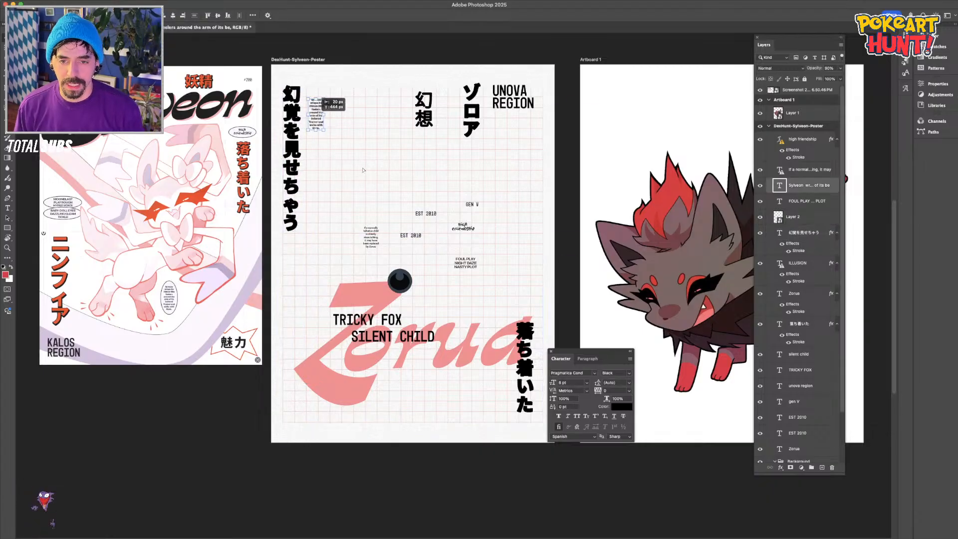
pyautogui.moveTo(371, 243); pyautogui.dragTo(356, 115)
# Move the upper EST 2010 label closer to the GEN V label
pyautogui.moveTo(423, 215); pyautogui.dragTo(418, 236)
pyautogui.click(437, 465)
pyautogui.press('super+z')
pyautogui.press('super+z')
pyautogui.press('super+=')
pyautogui.press('super+plus')
pyautogui.press('super+plus')
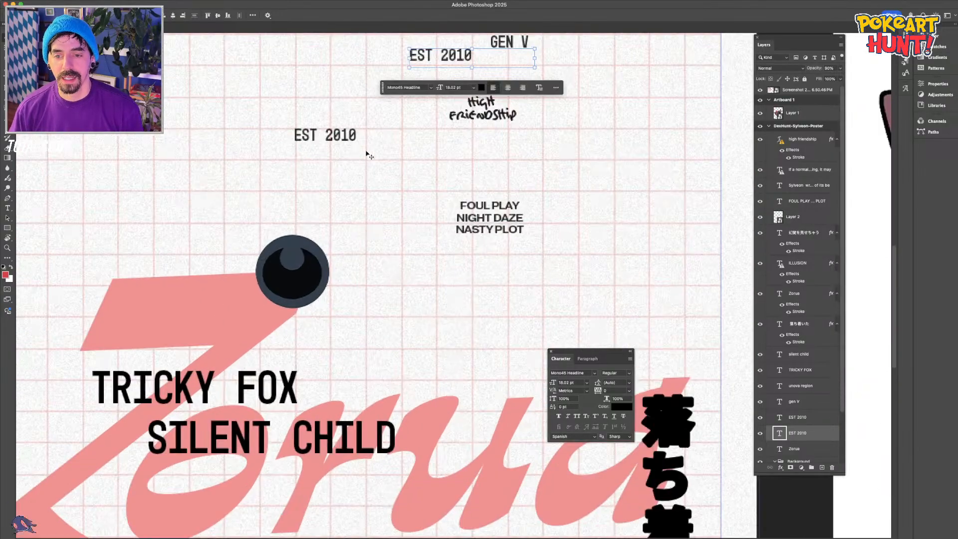
pyautogui.moveTo(419, 175); pyautogui.dragTo(476, 184)
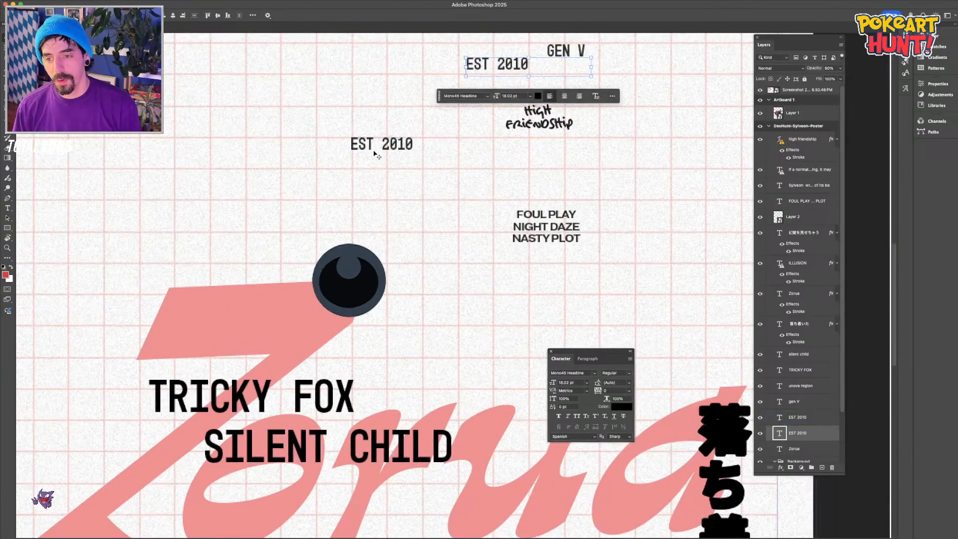
pyautogui.press('super+minus')
pyautogui.press('super+minus')
pyautogui.moveTo(417, 220); pyautogui.dragTo(507, 331)
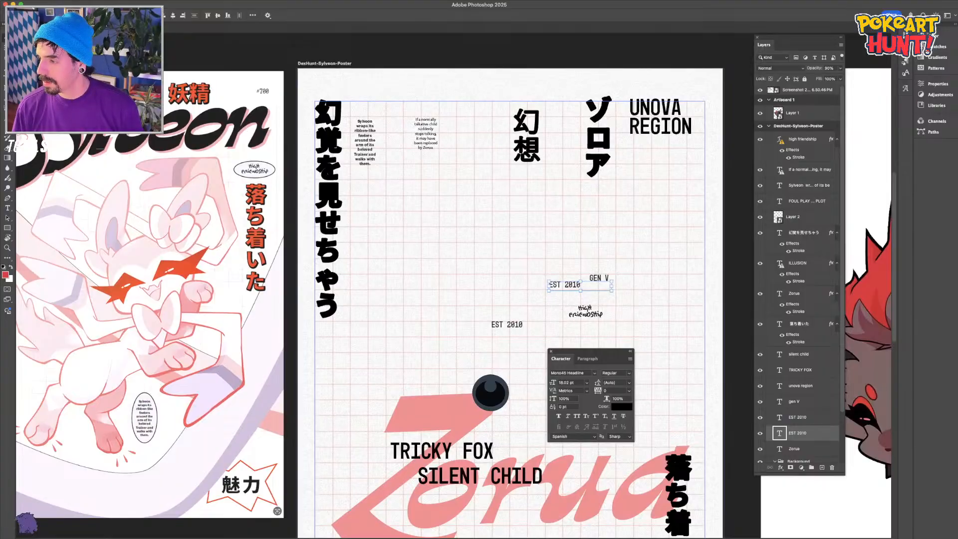
pyautogui.press('super+Tab')
pyautogui.press('super+Tab')
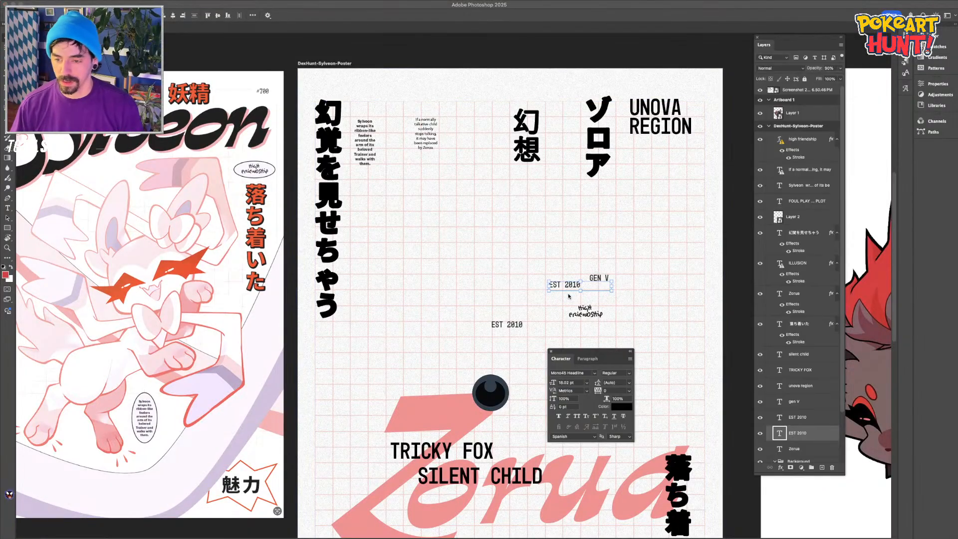
pyautogui.press('super+plus')
pyautogui.moveTo(518, 272); pyautogui.dragTo(345, 279)
pyautogui.click(496, 288)
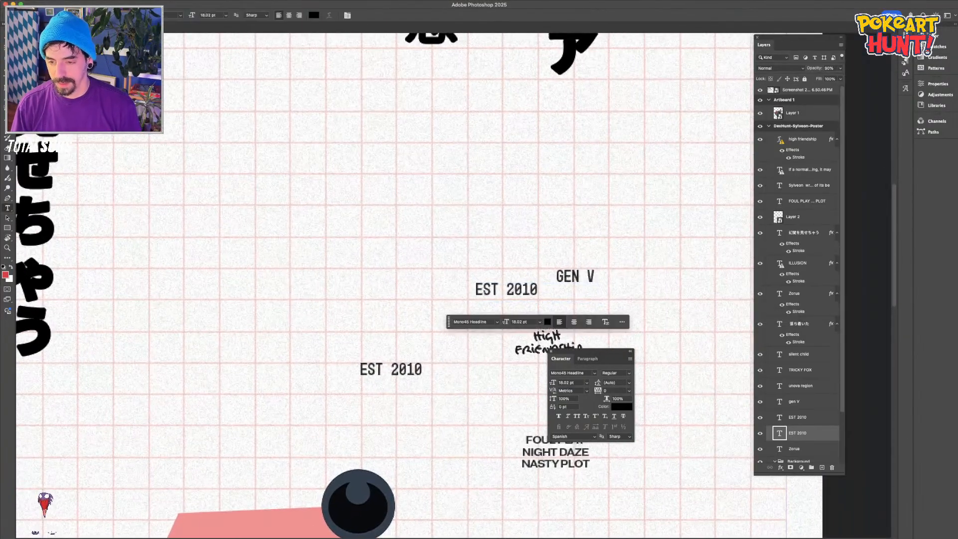
pyautogui.press('super+a')
pyautogui.write('#')
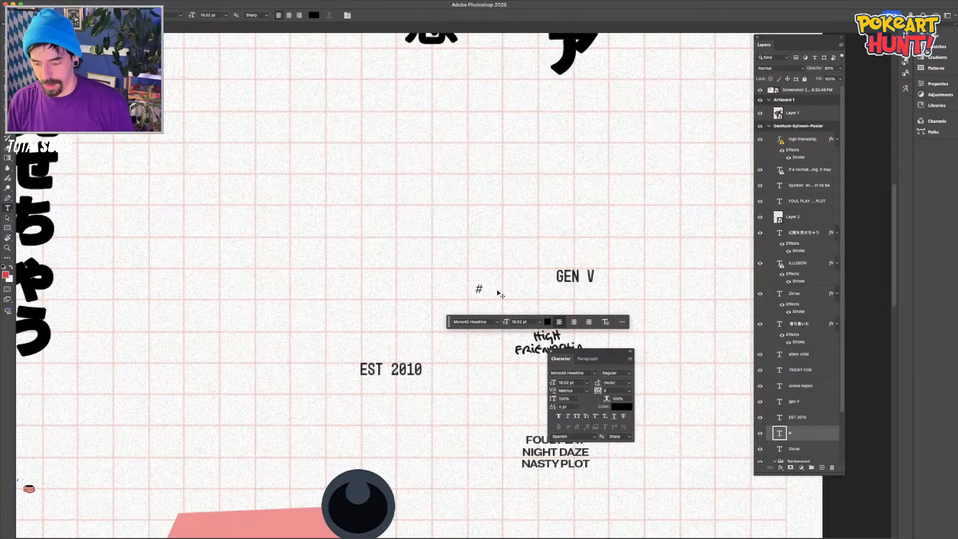
pyautogui.press('Escape')
# Replace the text of the upper EST 2010 label with #570
pyautogui.moveTo(502, 289); pyautogui.dragTo(635, 292)
pyautogui.write('570')
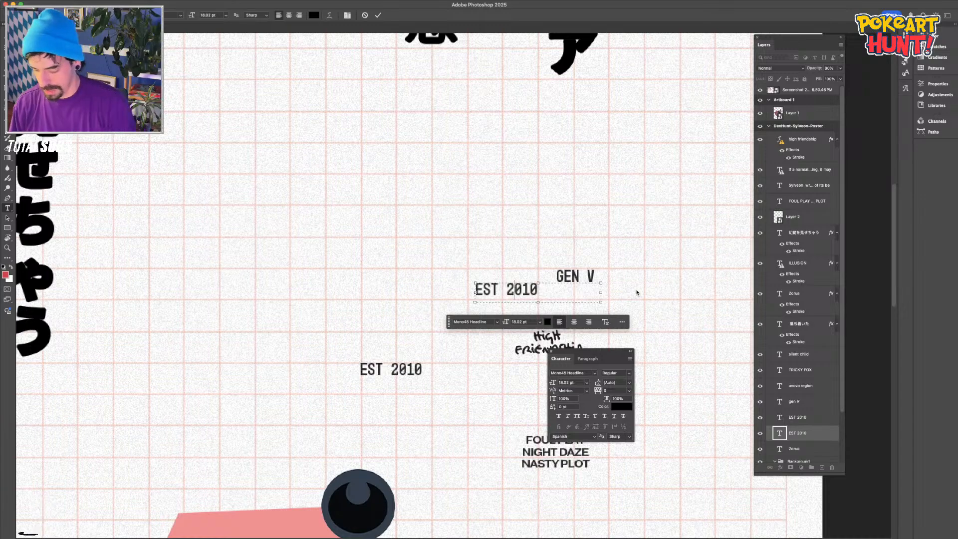
pyautogui.write('#')
pyautogui.press('Left')
pyautogui.press('BackSpace')
pyautogui.press('BackSpace')
pyautogui.press('BackSpace')
pyautogui.press('BackSpace')
pyautogui.click(637, 290)
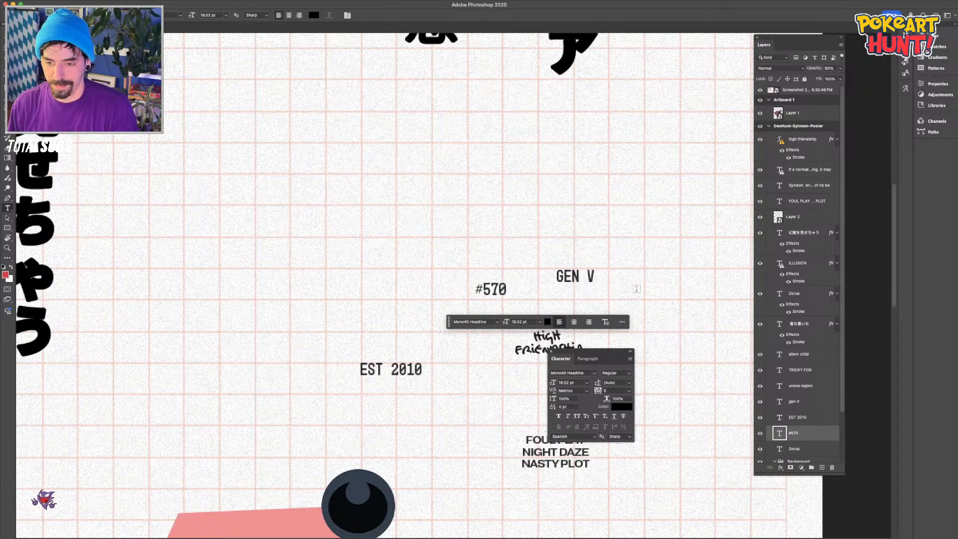
# Set the #570 label to full opacity and move it above the remaining EST 2010 label
pyautogui.press('v')
pyautogui.press('0')
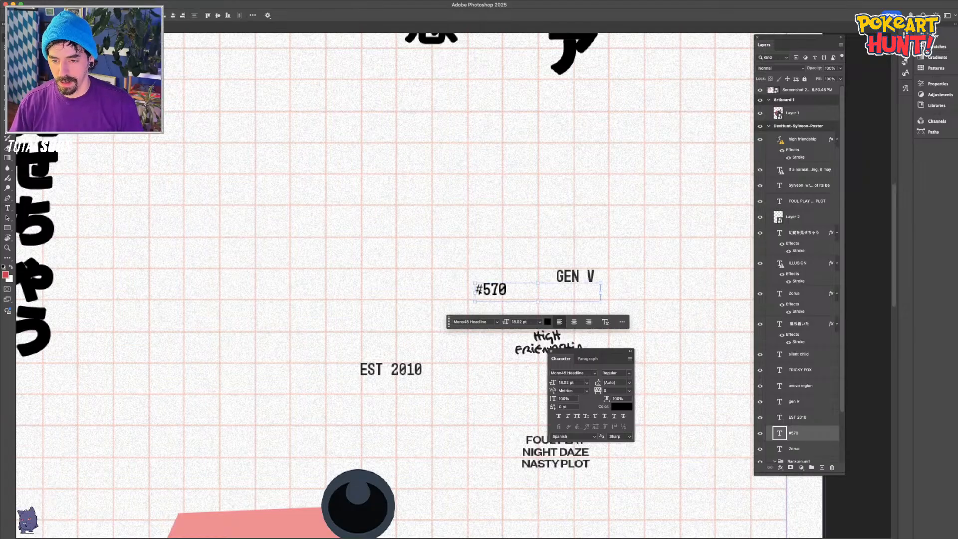
pyautogui.moveTo(492, 306); pyautogui.dragTo(360, 312)
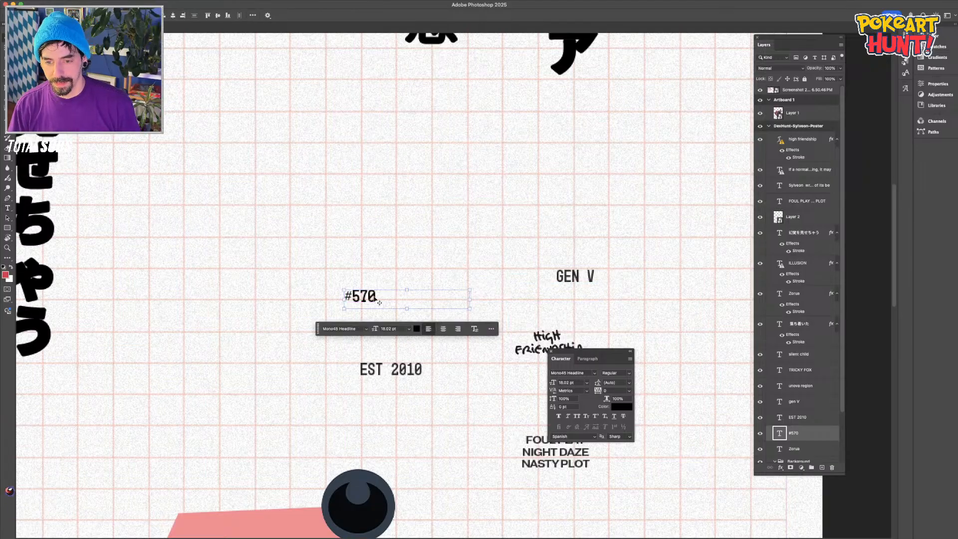
# Move the High Friendship and GEN V labels up beside the small description paragraphs at the poster's upper edge
pyautogui.hotkey('ctrl', '-')
pyautogui.moveTo(524, 289); pyautogui.dragTo(413, 170)
pyautogui.click(512, 321)
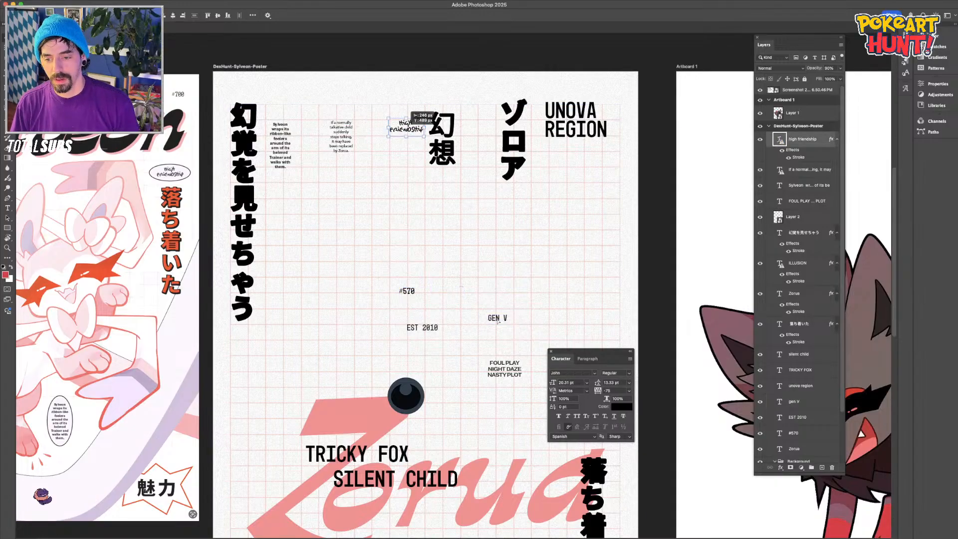
pyautogui.moveTo(496, 319); pyautogui.dragTo(415, 158)
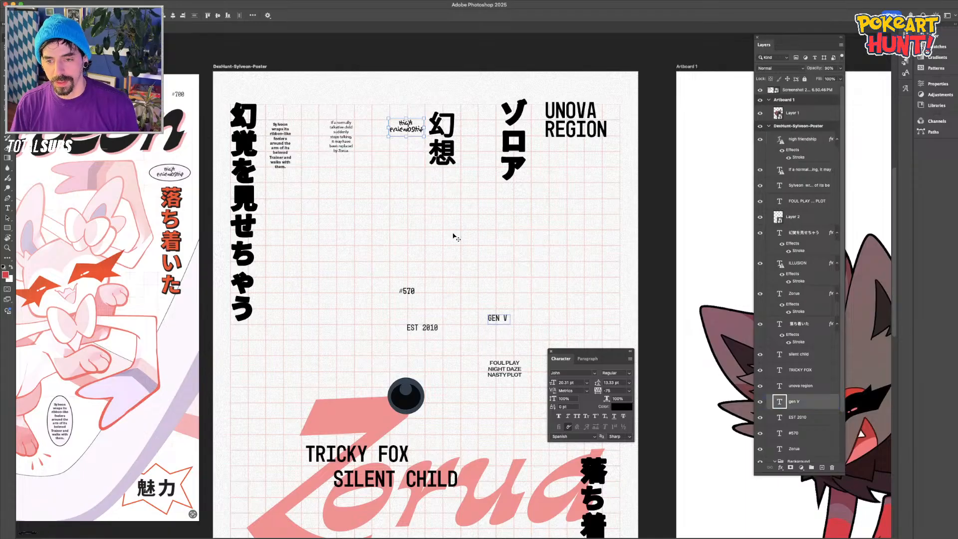
pyautogui.moveTo(498, 321); pyautogui.dragTo(390, 138)
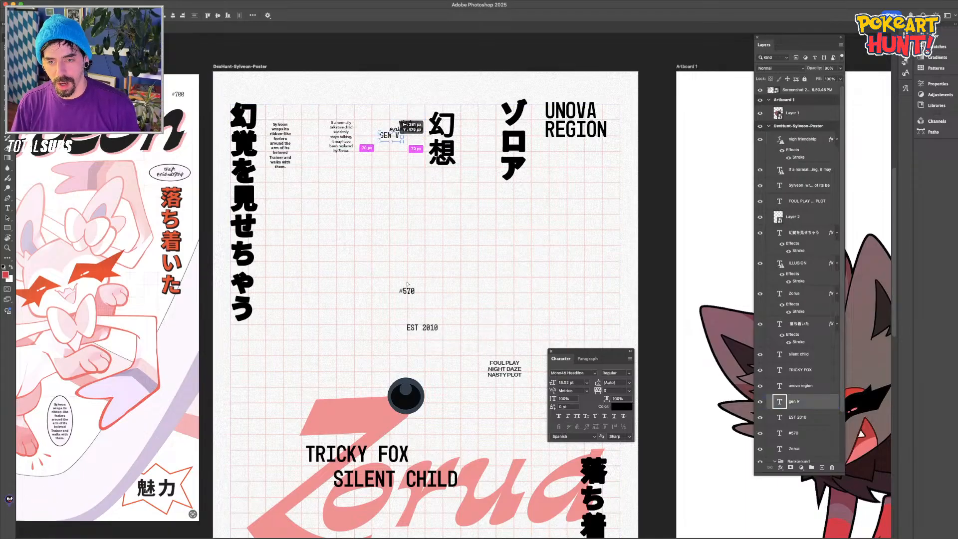
# Move the #570, EST 2010 and FOUL PLAY / NIGHT DAZE / NASTY PLOT texts up into the upper text group
pyautogui.click(408, 293)
pyautogui.moveTo(408, 291); pyautogui.dragTo(394, 198)
pyautogui.moveTo(422, 338); pyautogui.dragTo(322, 161)
pyautogui.click(428, 329)
pyautogui.click(498, 372)
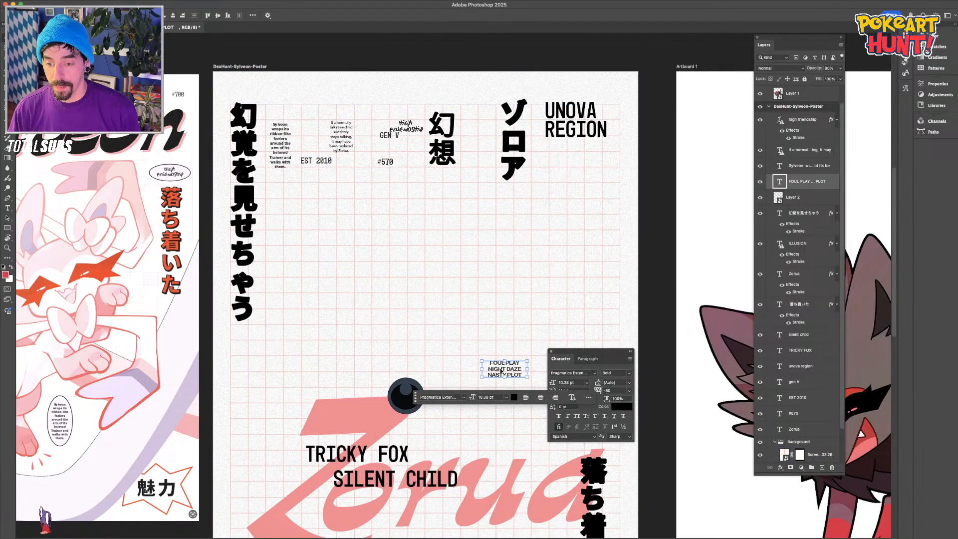
pyautogui.moveTo(497, 374); pyautogui.dragTo(455, 188)
# Move the round eye graphic and the TRICKY FOX and SILENT CHILD texts up beneath the other small labels
pyautogui.moveTo(349, 305); pyautogui.dragTo(331, 228)
pyautogui.moveTo(387, 318); pyautogui.dragTo(340, 115)
pyautogui.moveTo(394, 363); pyautogui.dragTo(514, 169)
pyautogui.moveTo(379, 342); pyautogui.dragTo(354, 162)
# Hide the stroke of the vertical 落ち着いた text and move it up along the poster's right edge, below UNOVA REGION
pyautogui.click(337, 411)
pyautogui.hscroll(3, 337, 411)
pyautogui.scroll(1, 337, 411)
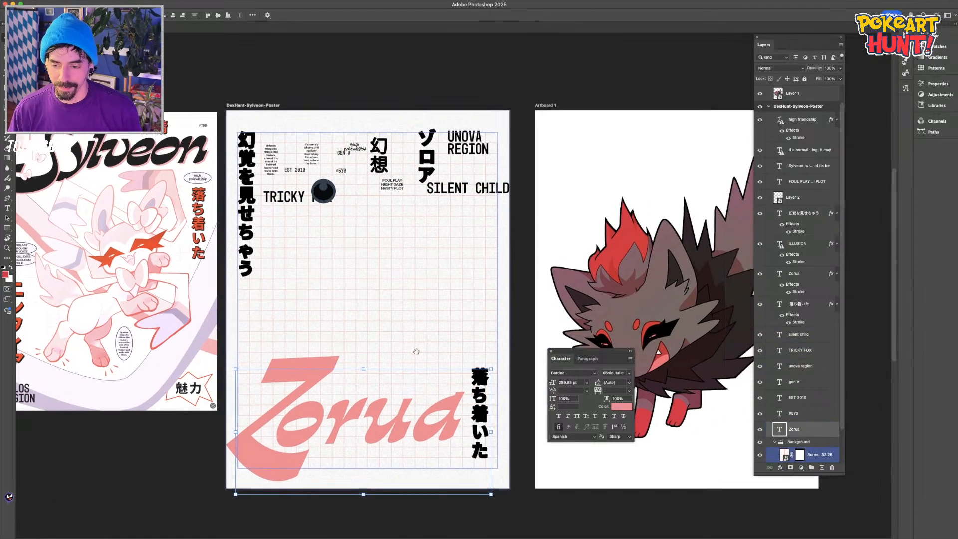
pyautogui.click(783, 305)
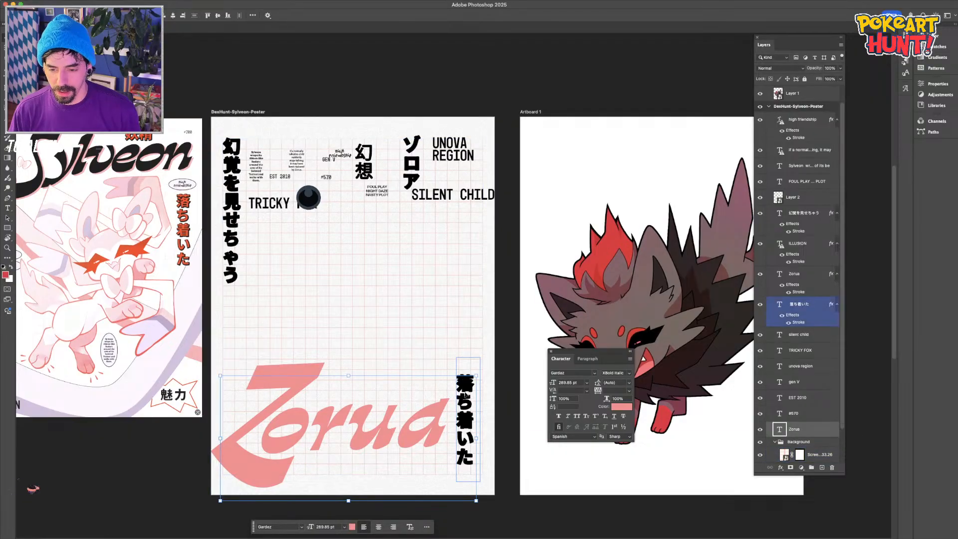
pyautogui.click(788, 322)
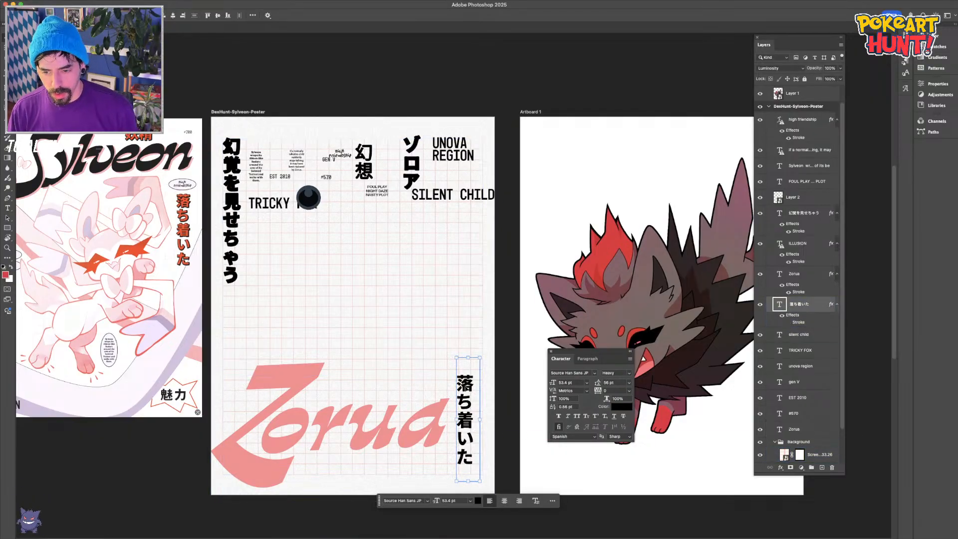
pyautogui.moveTo(467, 419); pyautogui.dragTo(468, 229)
# Move the Zorua illustration from Artboard 1 onto the poster and flip it horizontally
pyautogui.moveTo(621, 284); pyautogui.dragTo(299, 287)
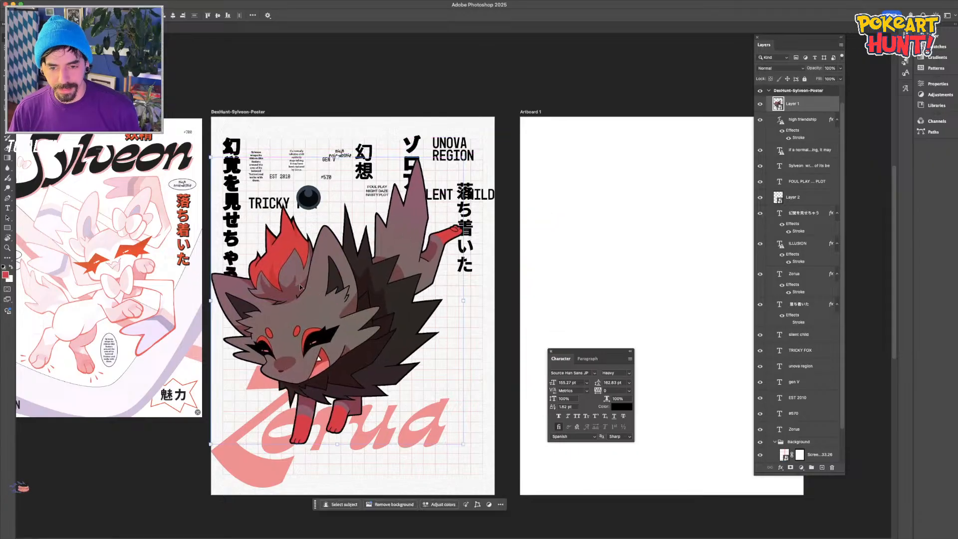
pyautogui.rightClick(4, 172)
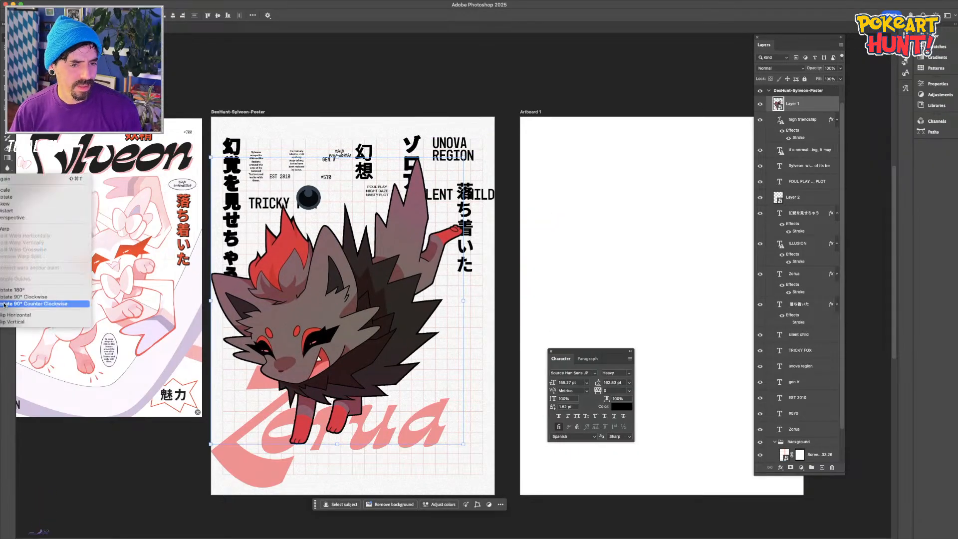
pyautogui.click(17, 314)
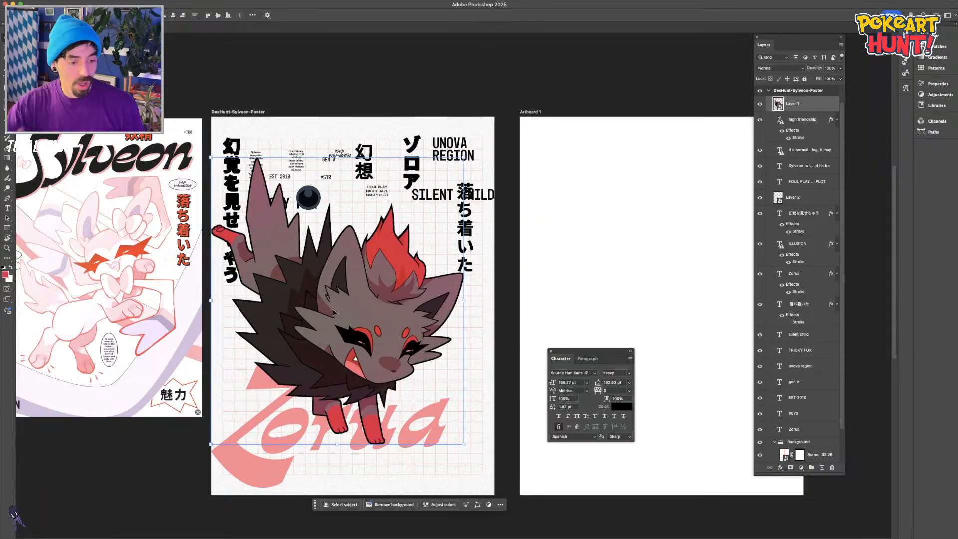
# Scale the Zorua illustration down slightly and shift it toward the poster's right side
pyautogui.moveTo(335, 378); pyautogui.dragTo(352, 382)
pyautogui.moveTo(228, 161); pyautogui.dragTo(238, 172)
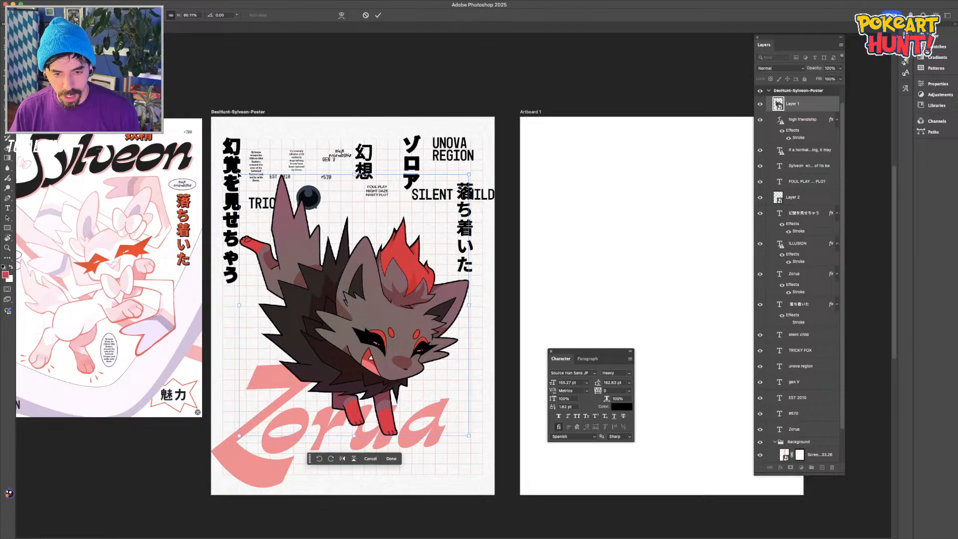
pyautogui.press('Return')
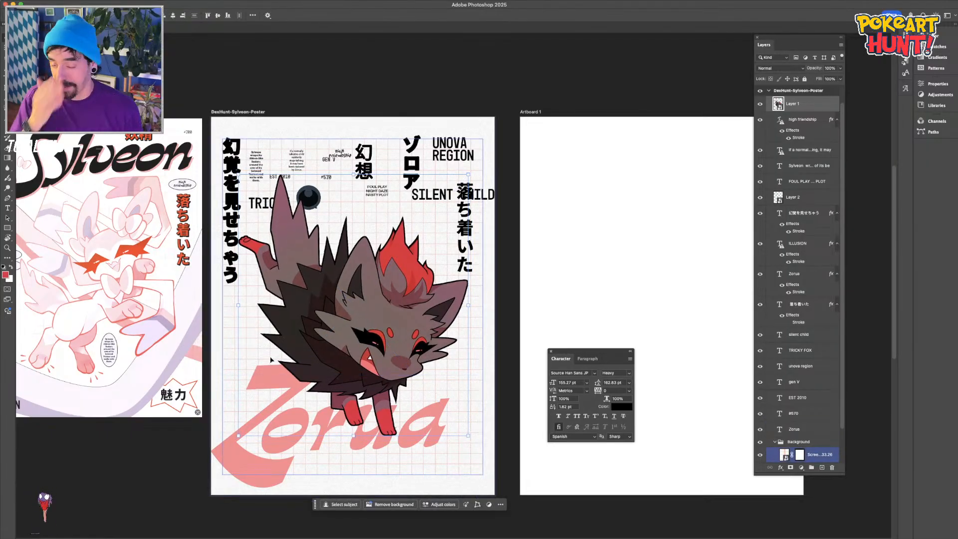
# Tilt the large Zorua lettering slightly counterclockwise, reposition it in the poster's lower part, and raise the illustration above it
pyautogui.moveTo(265, 473); pyautogui.dragTo(267, 468)
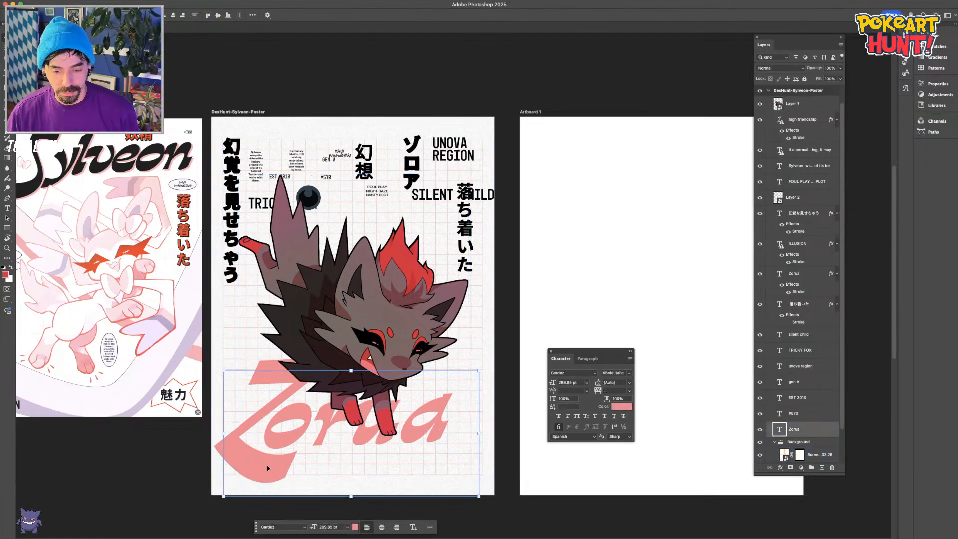
pyautogui.click(348, 333)
pyautogui.moveTo(348, 333); pyautogui.dragTo(374, 311)
pyautogui.moveTo(270, 467); pyautogui.dragTo(285, 470)
pyautogui.press('super+t')
pyautogui.moveTo(493, 433); pyautogui.dragTo(493, 407)
pyautogui.press('Return')
pyautogui.moveTo(263, 452); pyautogui.dragTo(259, 465)
pyautogui.moveTo(332, 327); pyautogui.dragTo(333, 308)
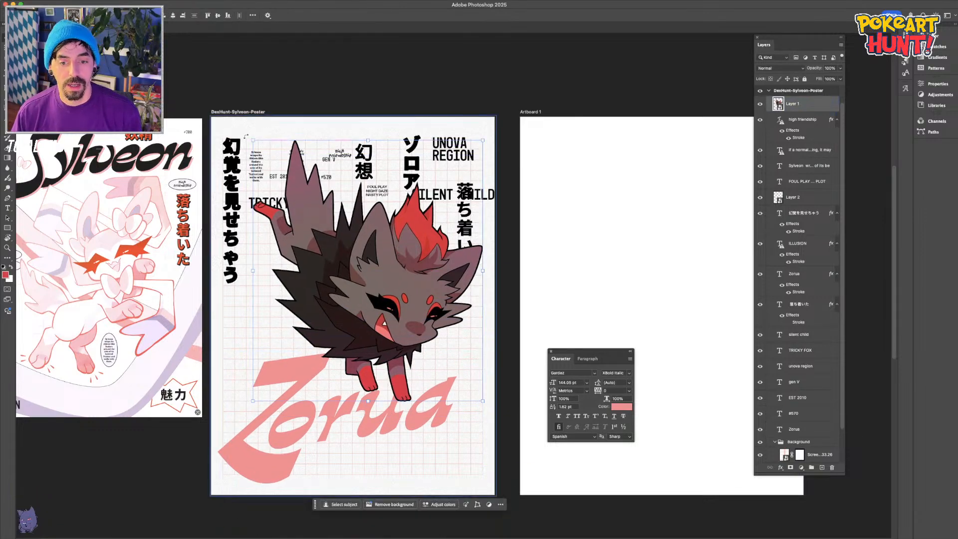
# Rotate the Zorua illustration slightly counterclockwise and reposition it so its feet overlap the lettering
pyautogui.moveTo(247, 134); pyautogui.dragTo(203, 145)
pyautogui.moveTo(321, 191); pyautogui.dragTo(326, 195)
pyautogui.press('Return')
pyautogui.moveTo(291, 248); pyautogui.dragTo(292, 244)
pyautogui.moveTo(244, 151); pyautogui.dragTo(238, 158)
pyautogui.press('Return')
pyautogui.moveTo(390, 289); pyautogui.dragTo(385, 291)
pyautogui.scroll(-3, 408, 255)
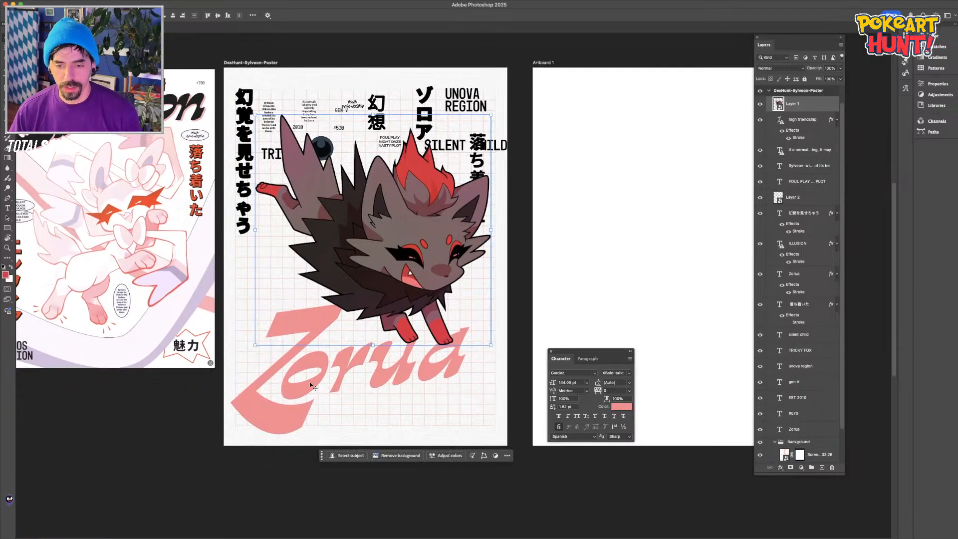
# Duplicate the Rectangle 3 layer with its noise filter inside the Background group
pyautogui.click(269, 415)
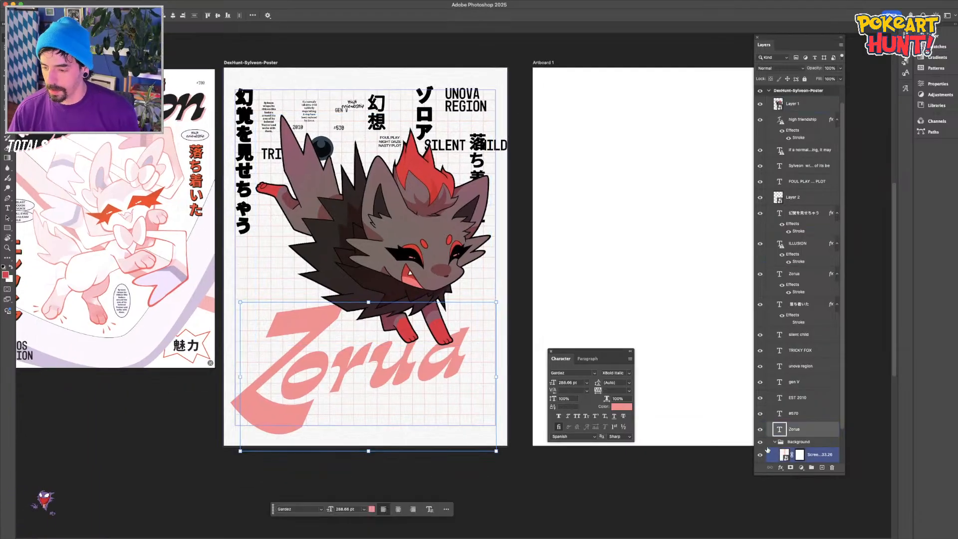
pyautogui.scroll(-3, 798, 349)
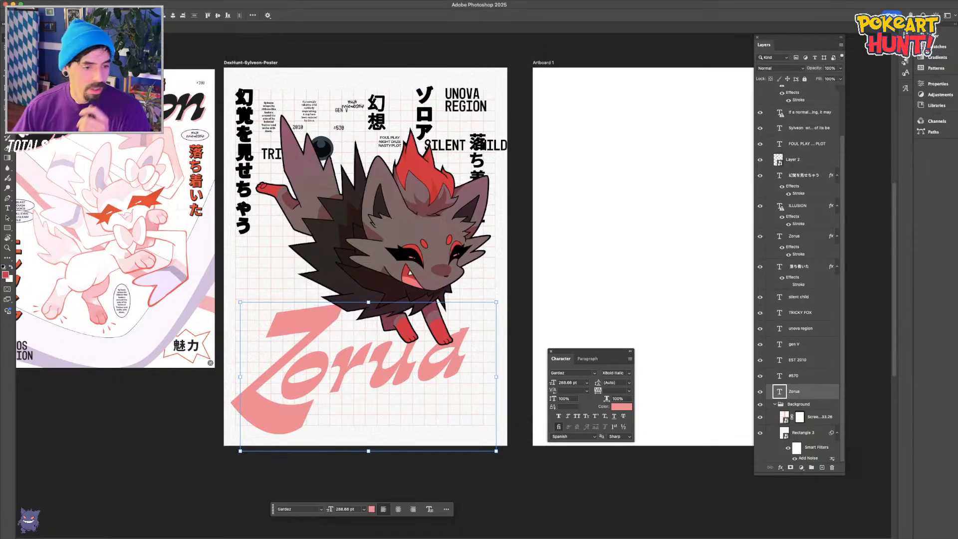
pyautogui.click(810, 435)
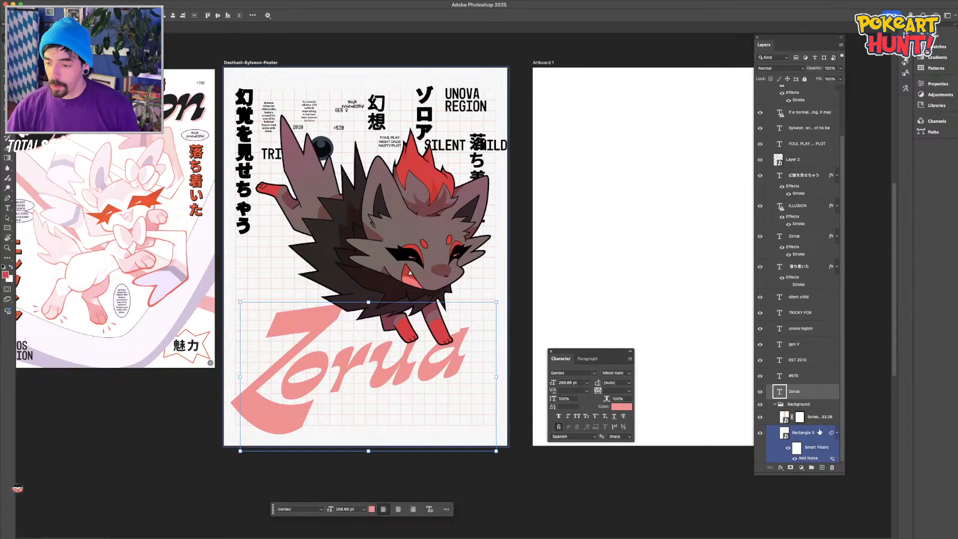
pyautogui.press('super+j')
pyautogui.scroll(-1, 807, 432)
pyautogui.scroll(-1, 807, 431)
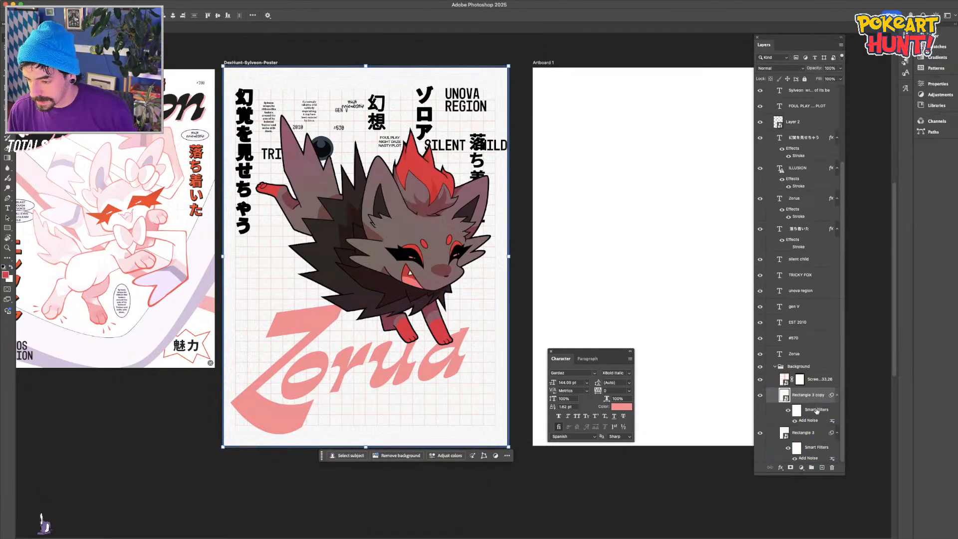
# Apply a muted purple Color Overlay to the duplicated background rectangle
pyautogui.doubleClick(825, 398)
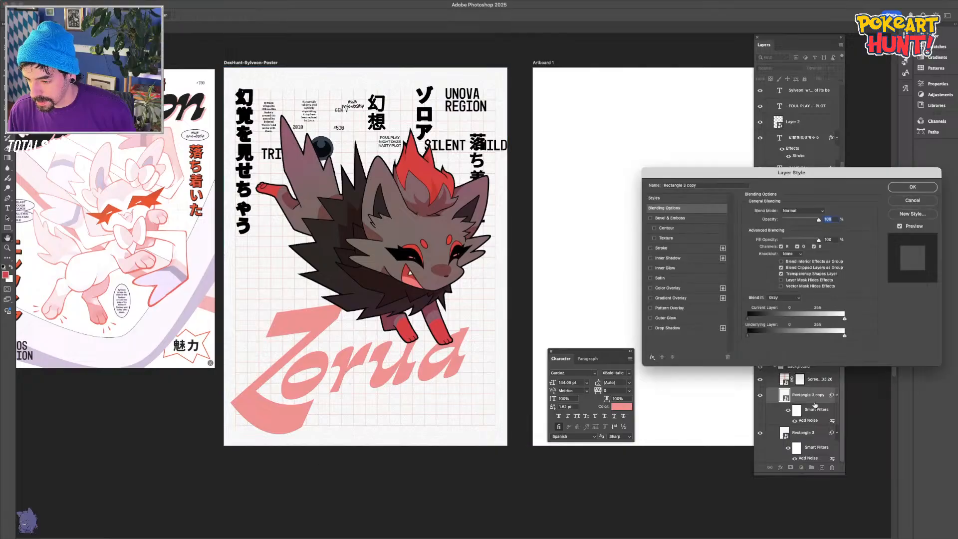
pyautogui.click(676, 288)
pyautogui.hotkey('ctrl', '+')
pyautogui.moveTo(218, 344); pyautogui.dragTo(317, 353)
pyautogui.press('Return')
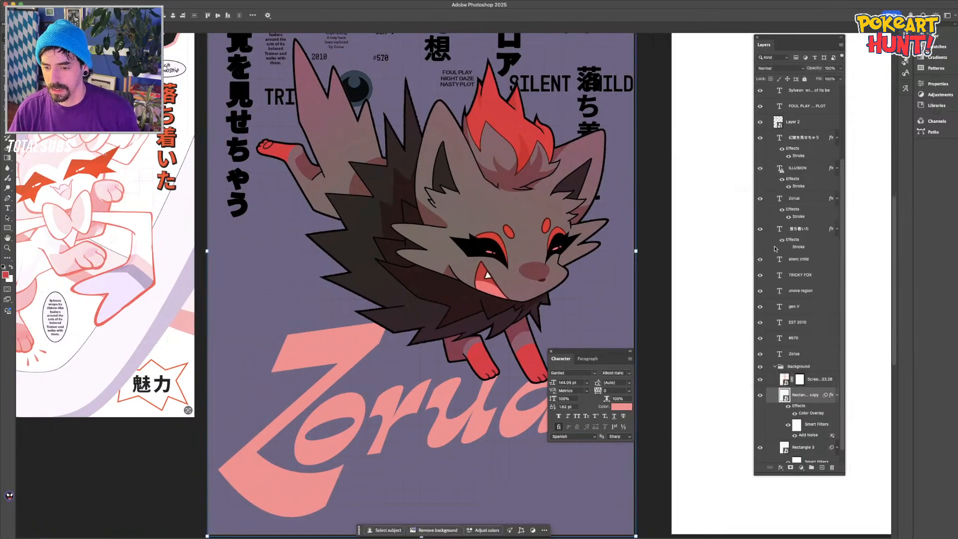
# Try inverting the colors of the grid image layer over the purple background
pyautogui.click(785, 382)
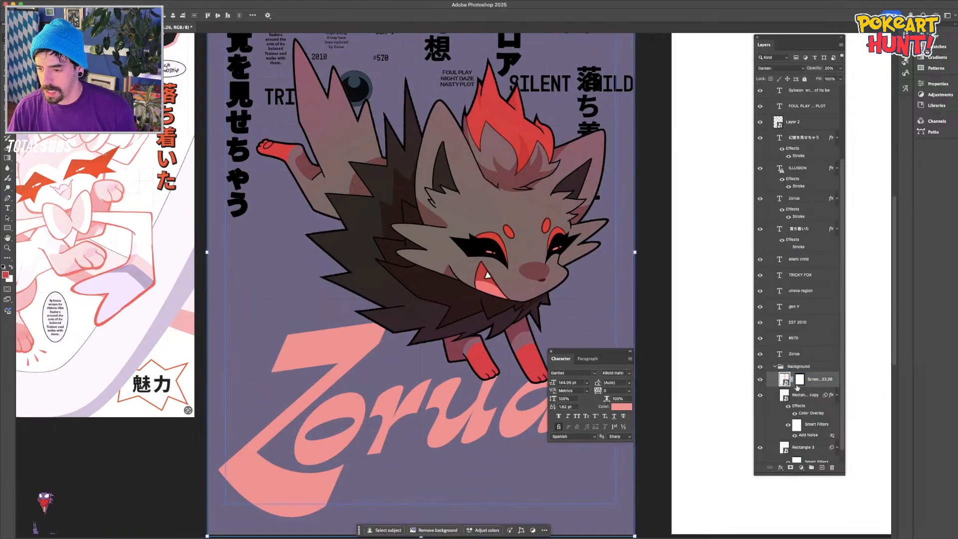
pyautogui.hotkey('ctrl', 'i')
pyautogui.click(798, 352)
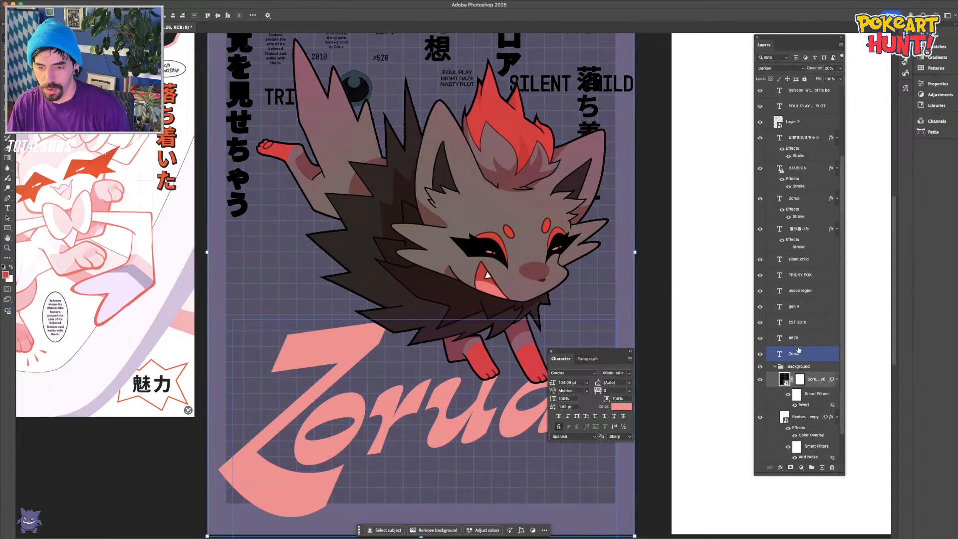
pyautogui.hotkey('ctrl', 'z')
pyautogui.hotkey('ctrl', '-')
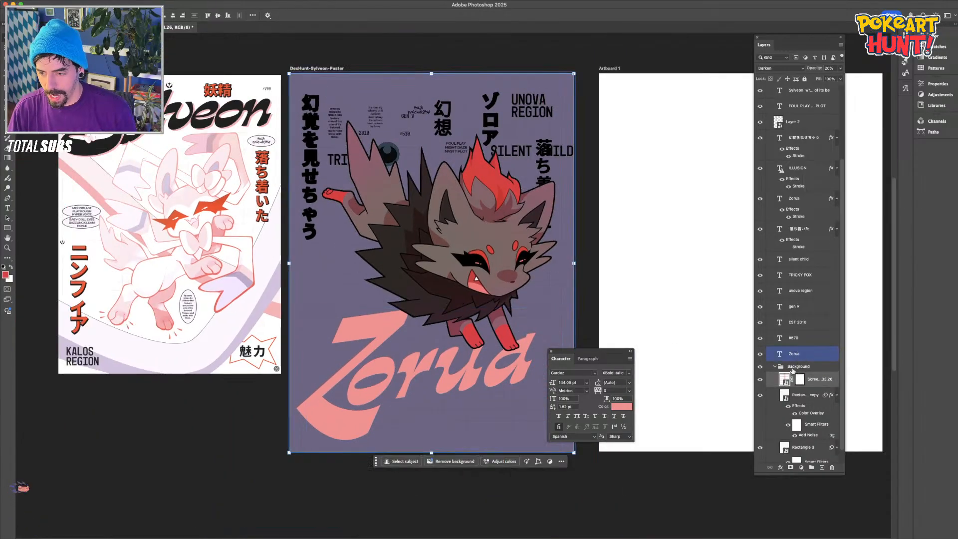
# Change the large Zorua lettering's text color to white sampled from the Sylveon poster
pyautogui.click(798, 353)
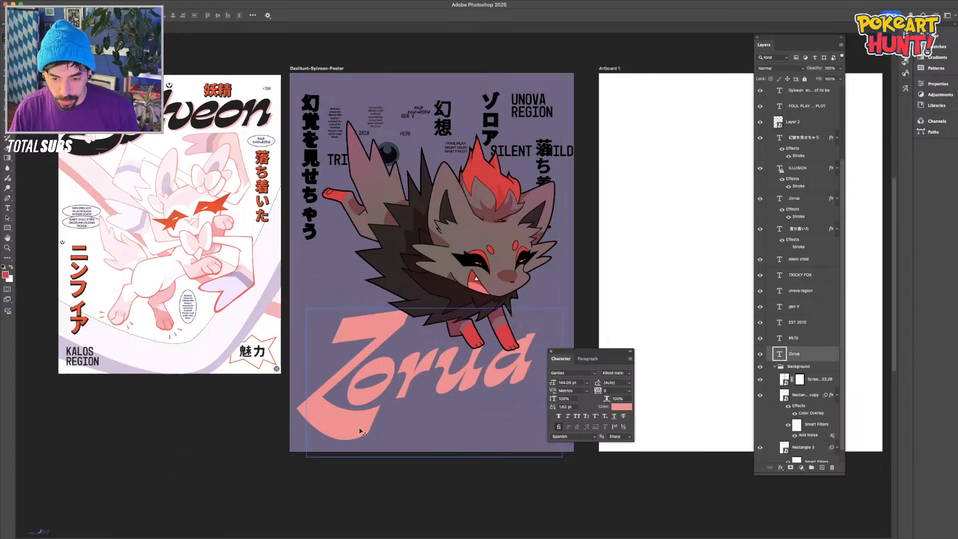
pyautogui.click(621, 407)
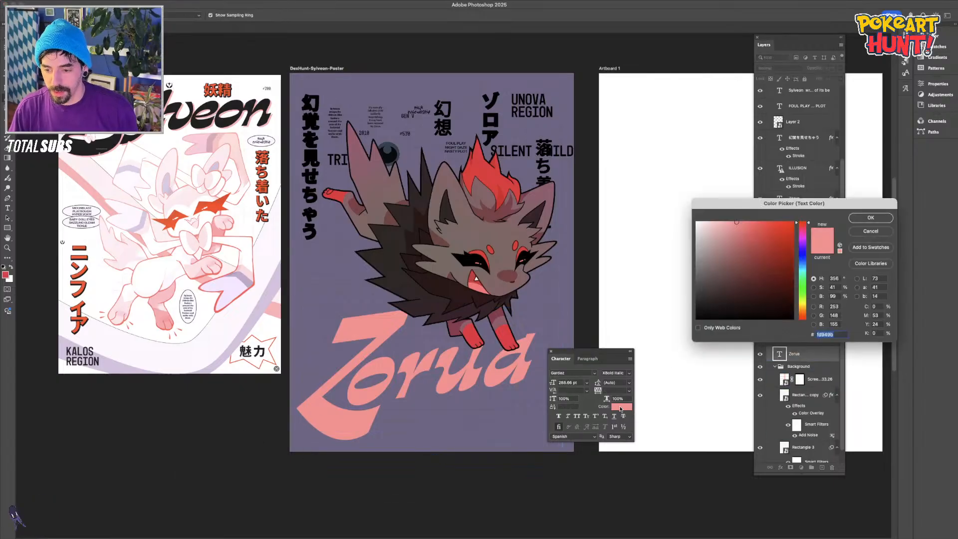
pyautogui.click(494, 182)
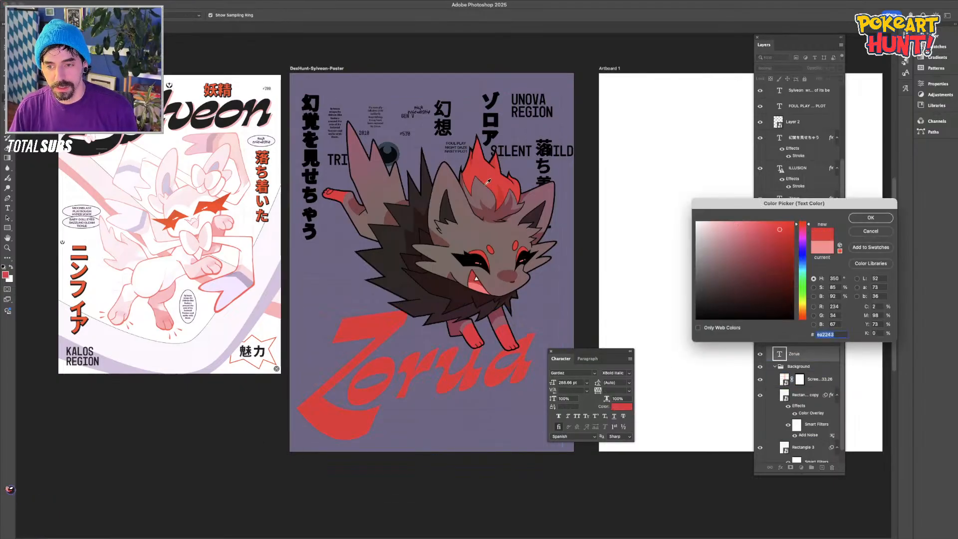
pyautogui.click(209, 314)
pyautogui.press('Return')
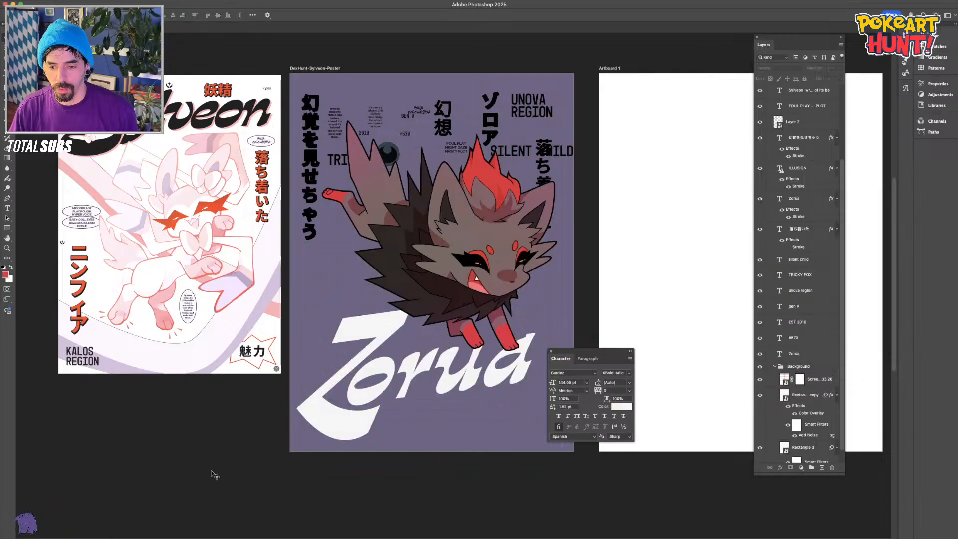
# Hide the grid image layer in the Background group
pyautogui.click(310, 263)
pyautogui.click(759, 381)
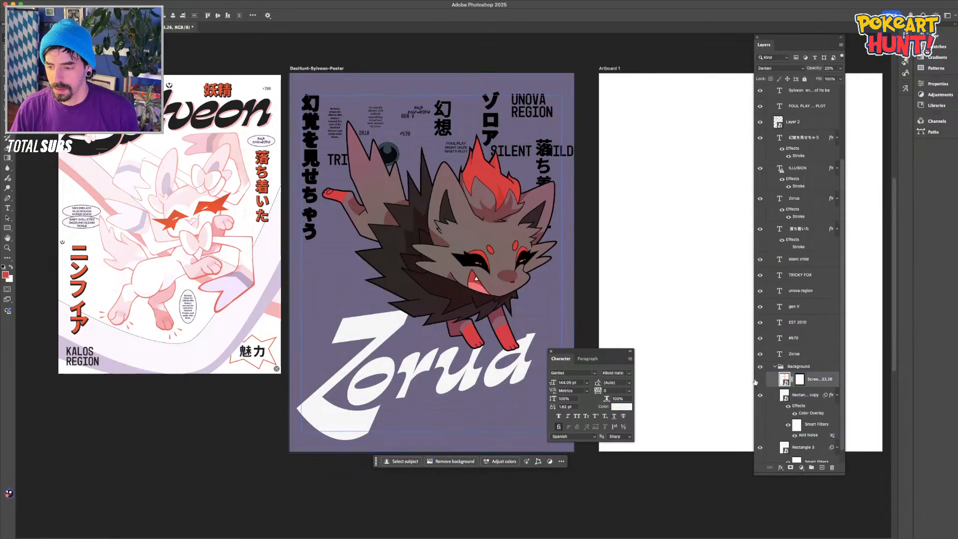
pyautogui.click(126, 424)
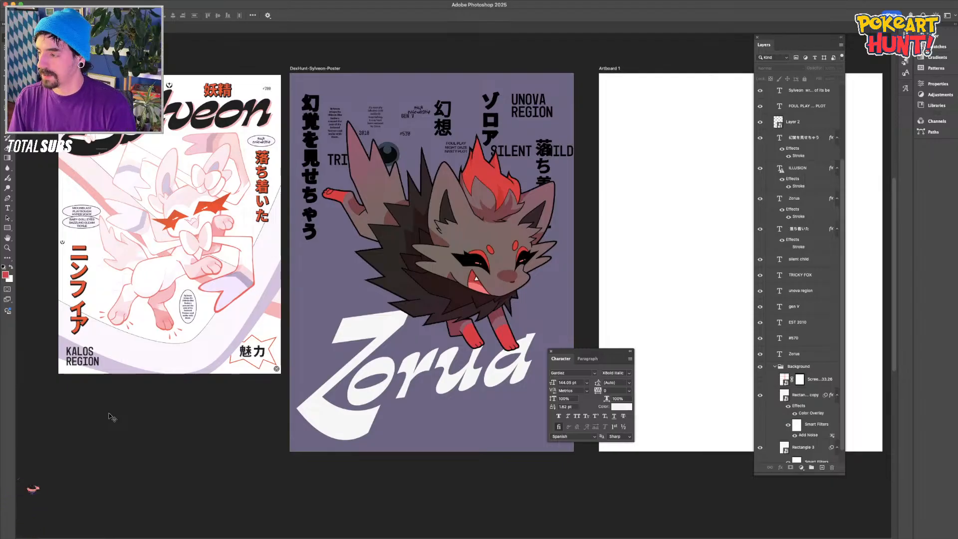
pyautogui.press('super+space')
pyautogui.write('thetheikgjgfjk')
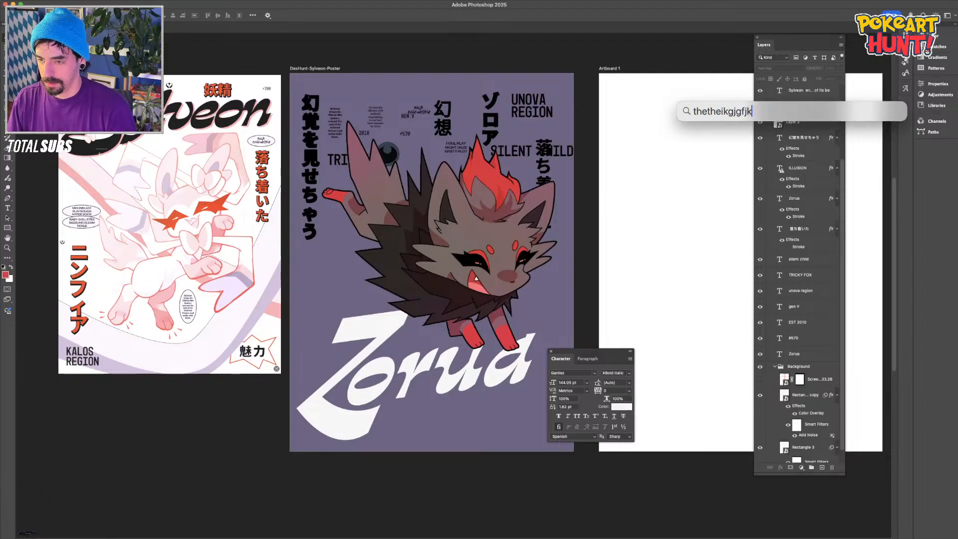
pyautogui.write('gkgfjktkbvkdlgjbjdfkhk')
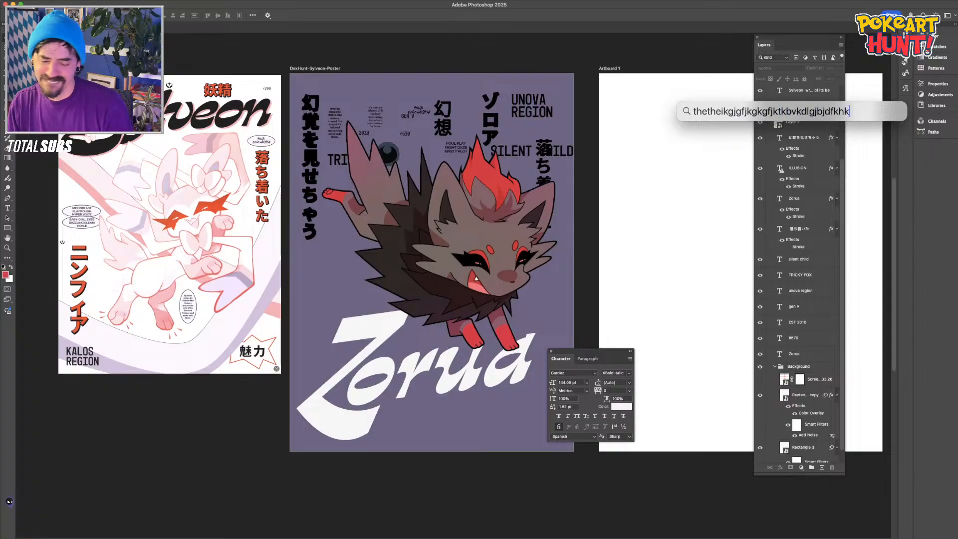
pyautogui.write("bnhjnfjughjbkldjnbhlp;cxdlvlg'xcv;scgfbnl;cisfvgb;oadkfnhwdfgh;kiuinzxcfb")
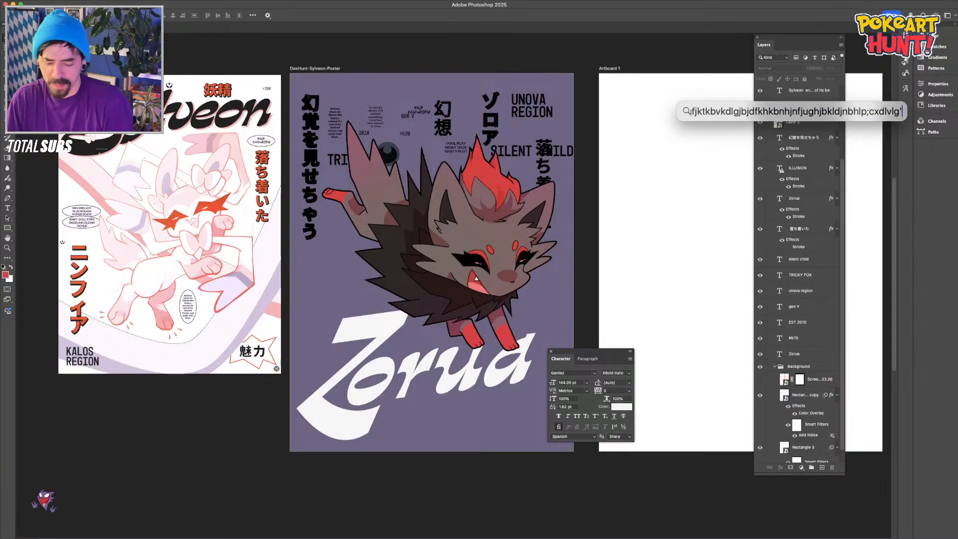
pyautogui.press('Escape')
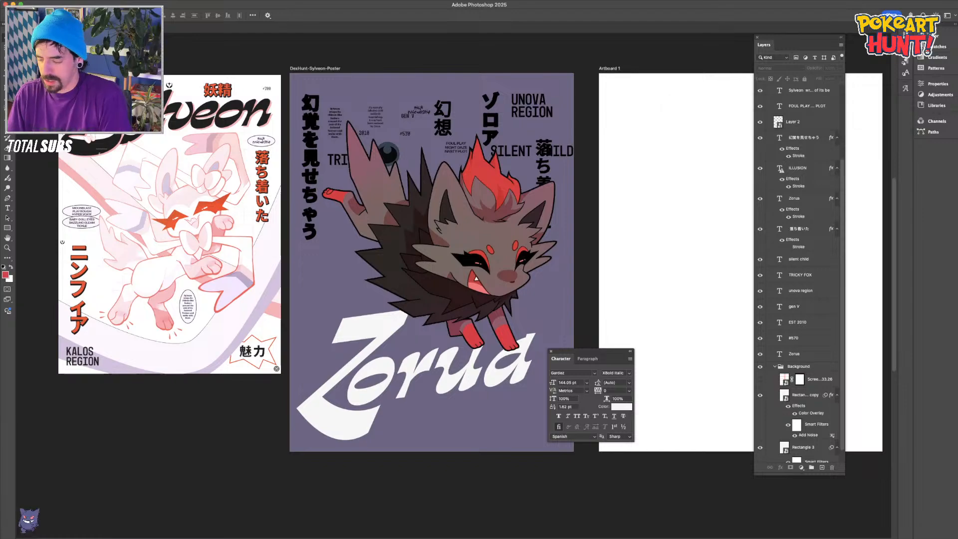
pyautogui.click(399, 319)
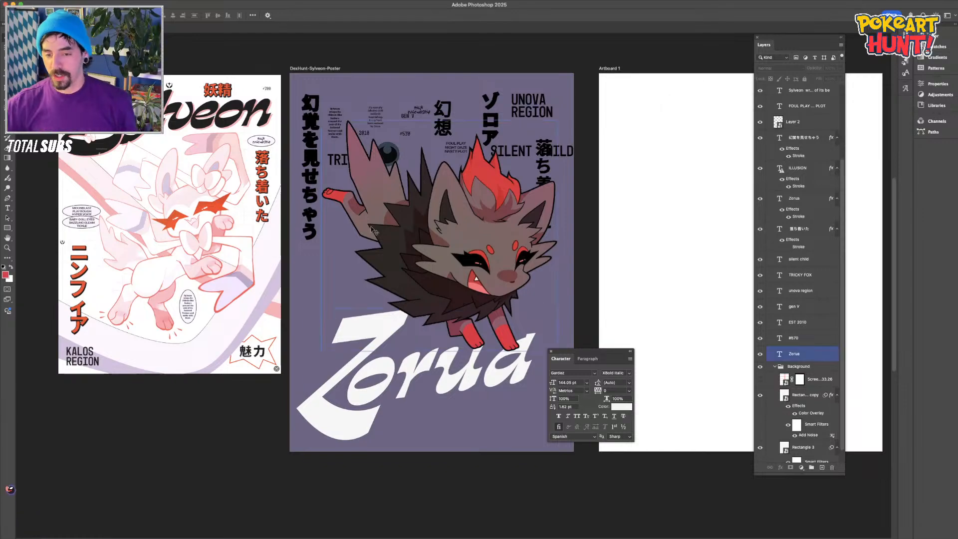
# Delete the blank artboard beside the Zorua poster and save the document
pyautogui.click(407, 313)
pyautogui.moveTo(599, 351); pyautogui.dragTo(713, 164)
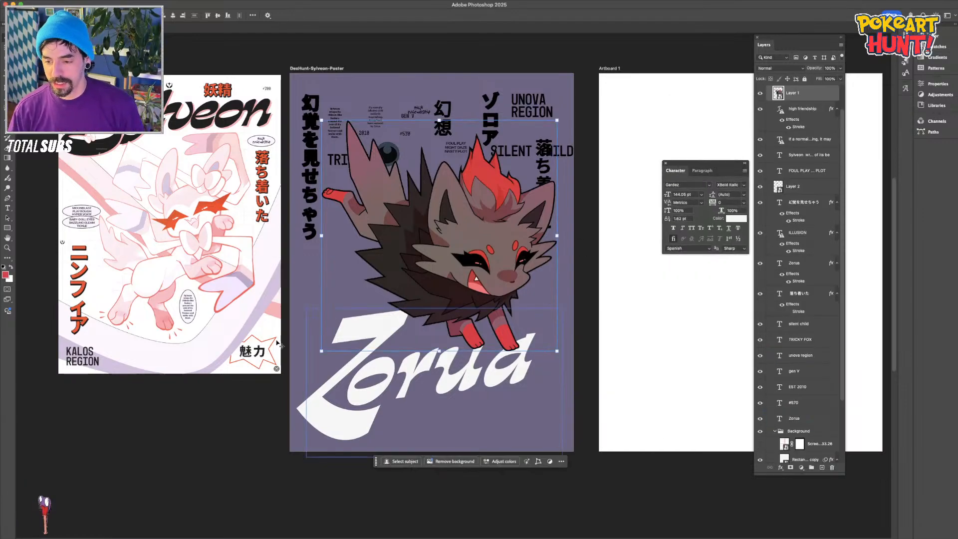
pyautogui.click(225, 416)
pyautogui.click(608, 69)
pyautogui.press('Delete')
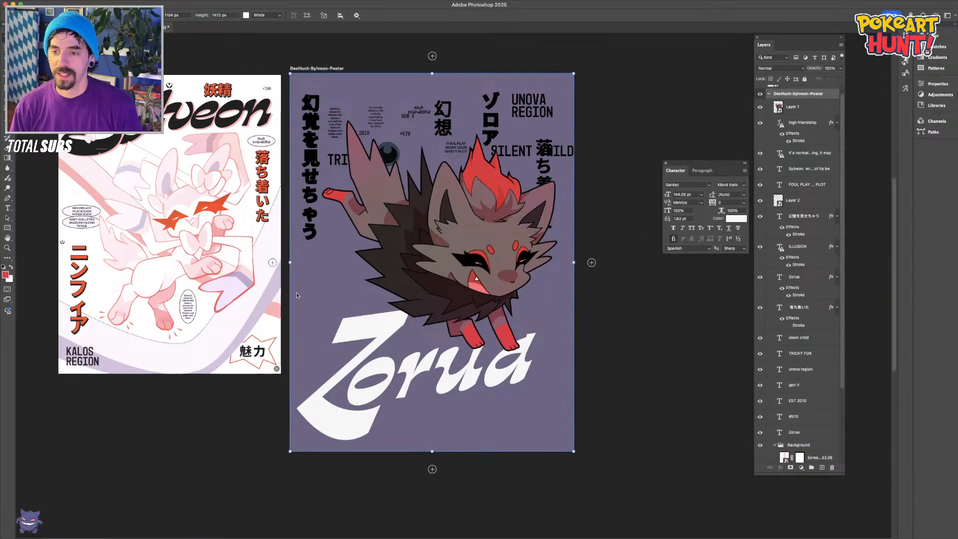
pyautogui.press('super+s')
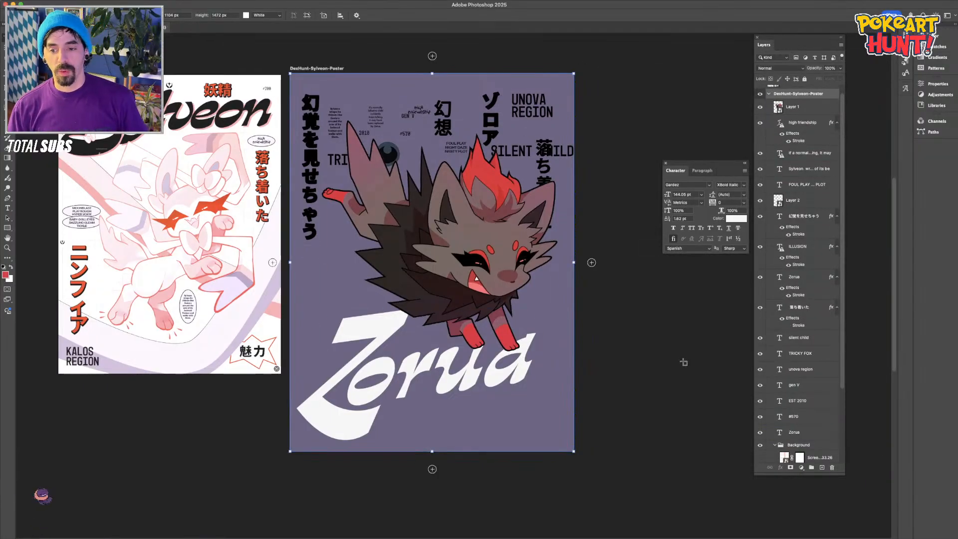
pyautogui.press('v')
pyautogui.click(349, 391)
pyautogui.press('super+plus')
pyautogui.scroll(2, 410, 387)
pyautogui.hscroll(-2, 410, 386)
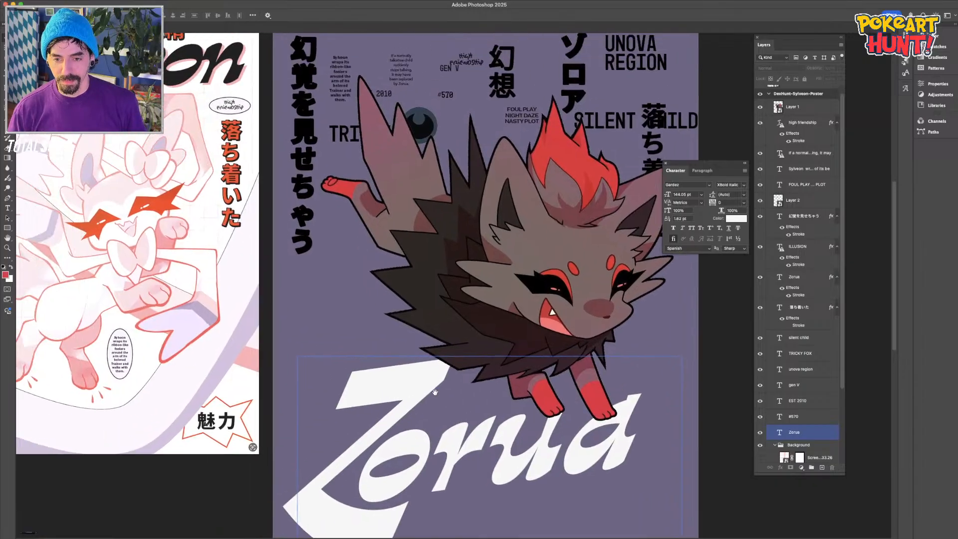
pyautogui.hotkey('ctrl', '-')
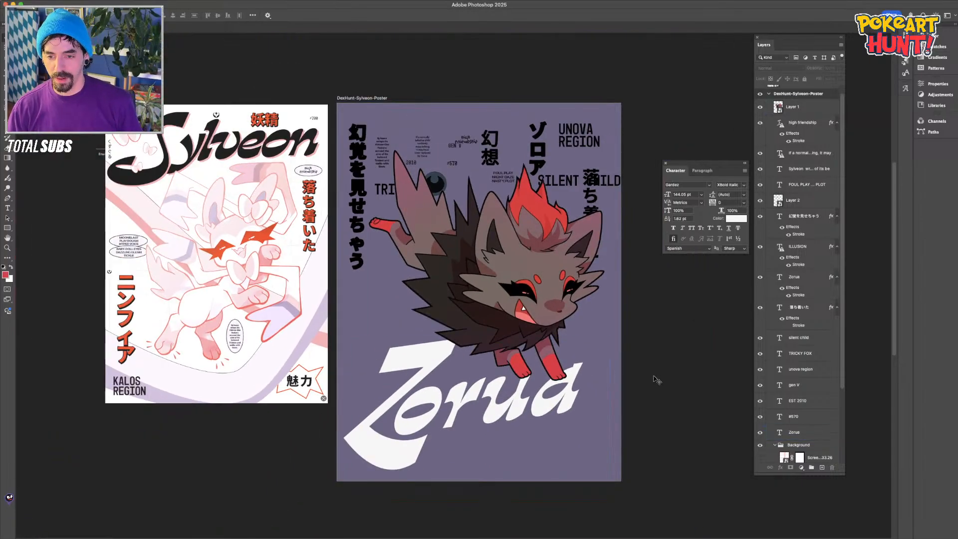
pyautogui.click(796, 432)
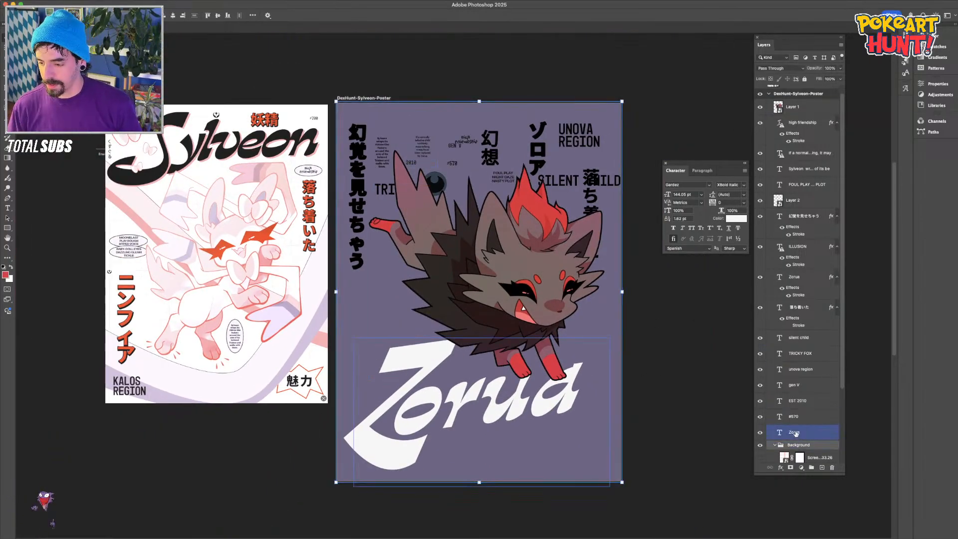
pyautogui.keyDown('shift'); pyautogui.click(802, 341); pyautogui.keyUp('shift')
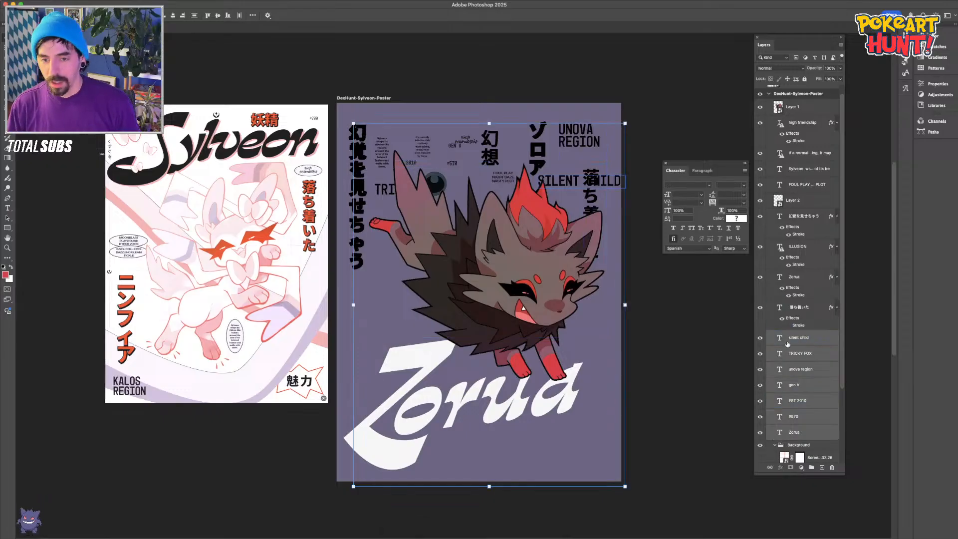
pyautogui.click(646, 421)
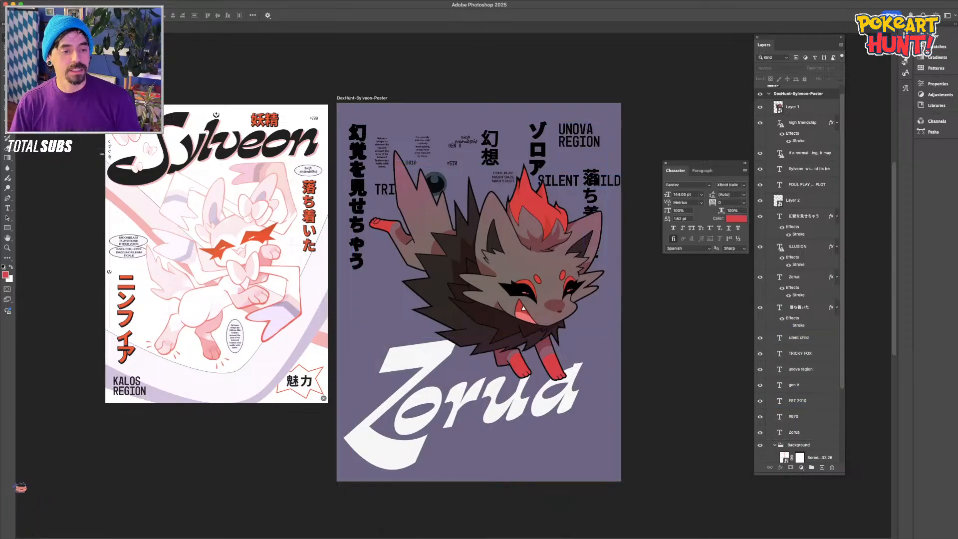
pyautogui.press('super+Tab')
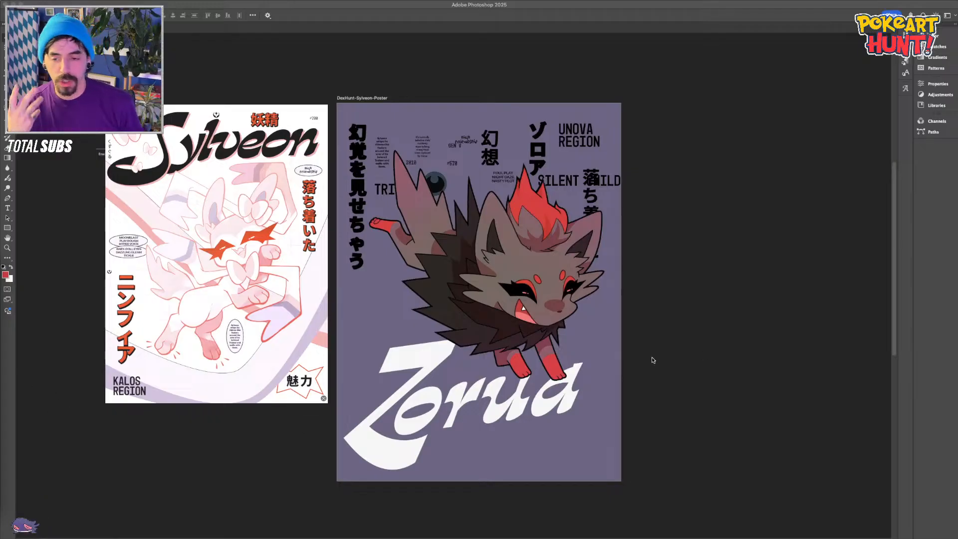
# Change the duplicated background rectangle's Color Overlay to the grayish blue #6e6f8a
pyautogui.click(605, 441)
pyautogui.click(604, 442)
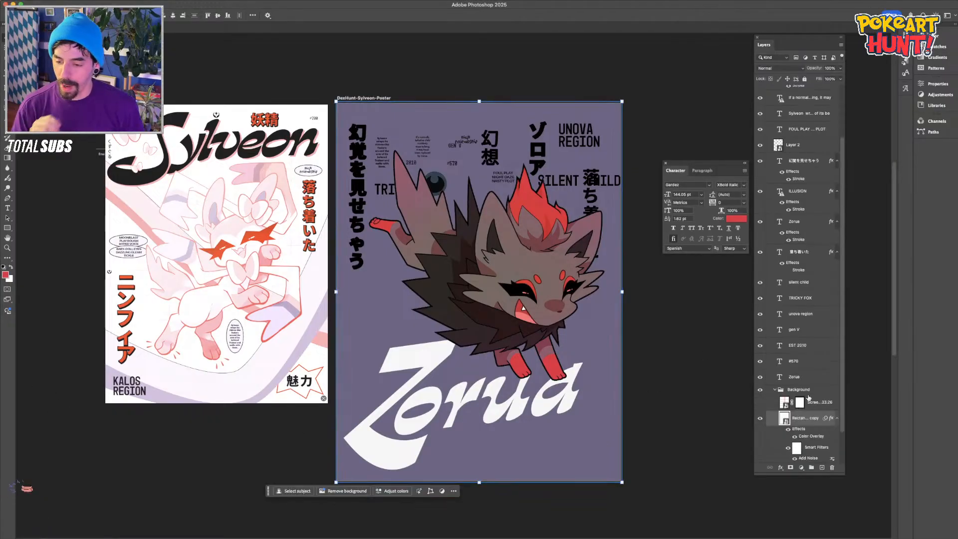
pyautogui.doubleClick(805, 436)
pyautogui.click(818, 212)
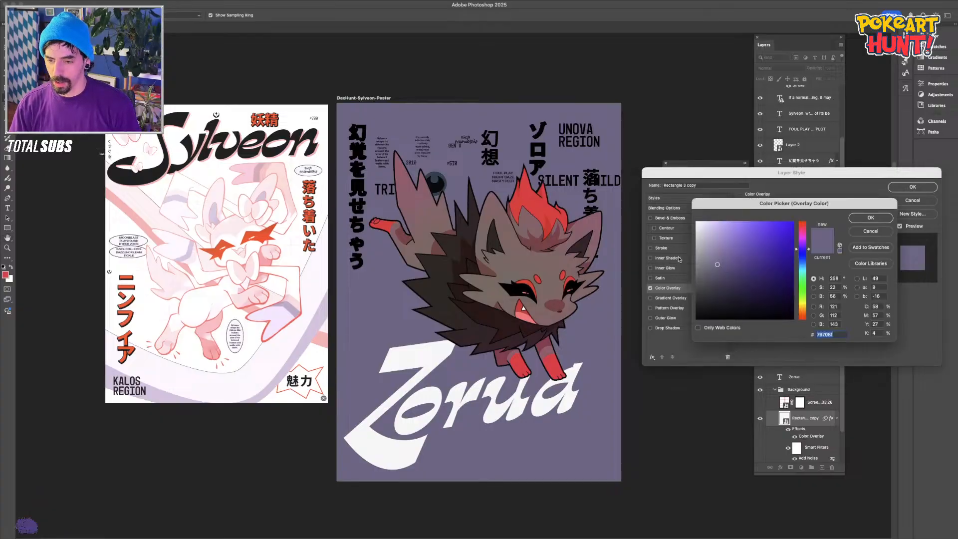
pyautogui.click(726, 252)
pyautogui.click(720, 268)
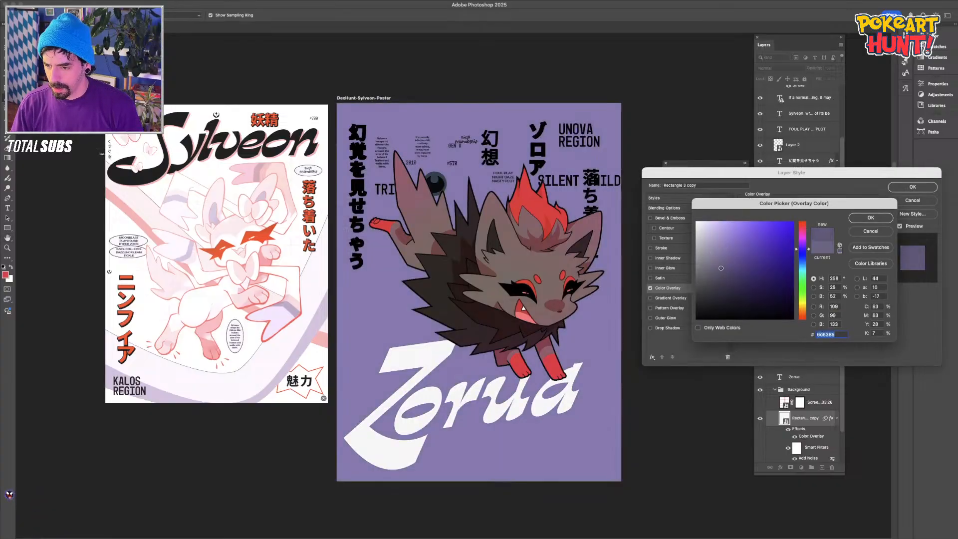
pyautogui.moveTo(801, 248); pyautogui.dragTo(802, 251)
pyautogui.click(715, 266)
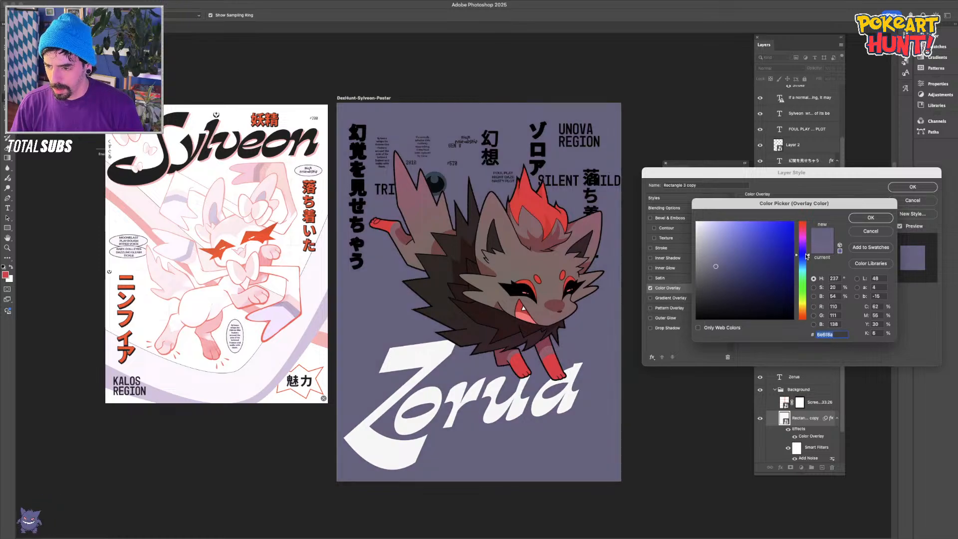
pyautogui.press('Return')
pyautogui.press('Return')
# Set the text color of the Zorua, #570, EST 2010, GEN V, UNOVA REGION, TRICKY FOX and SILENT CHILD layers to white
pyautogui.click(763, 259)
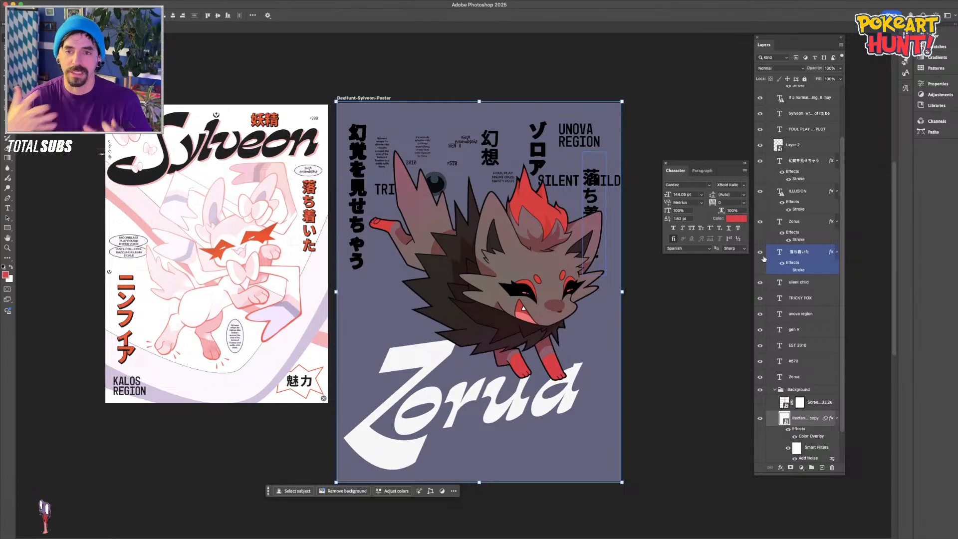
pyautogui.click(467, 96)
pyautogui.click(797, 377)
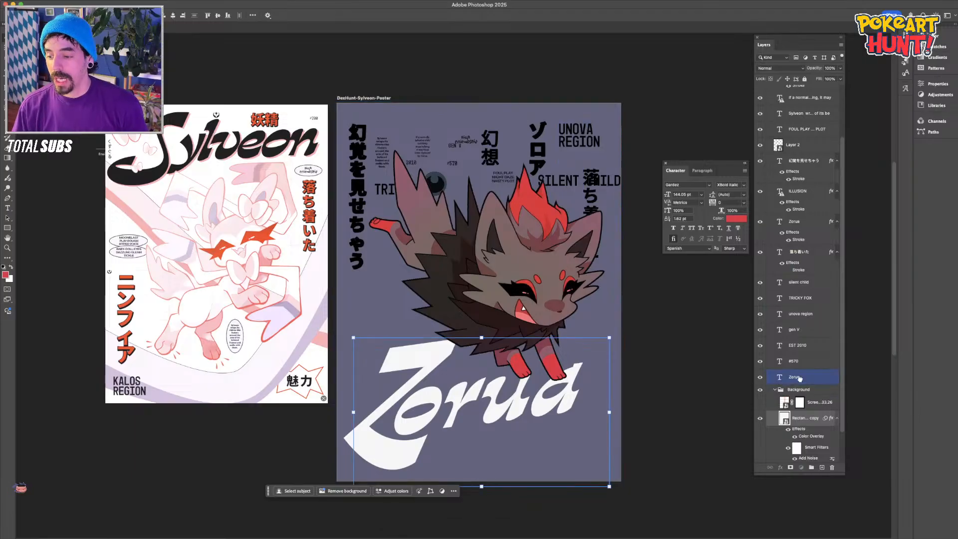
pyautogui.keyDown('shift'); pyautogui.click(798, 281); pyautogui.keyUp('shift')
pyautogui.click(735, 218)
pyautogui.moveTo(752, 257); pyautogui.dragTo(643, 204)
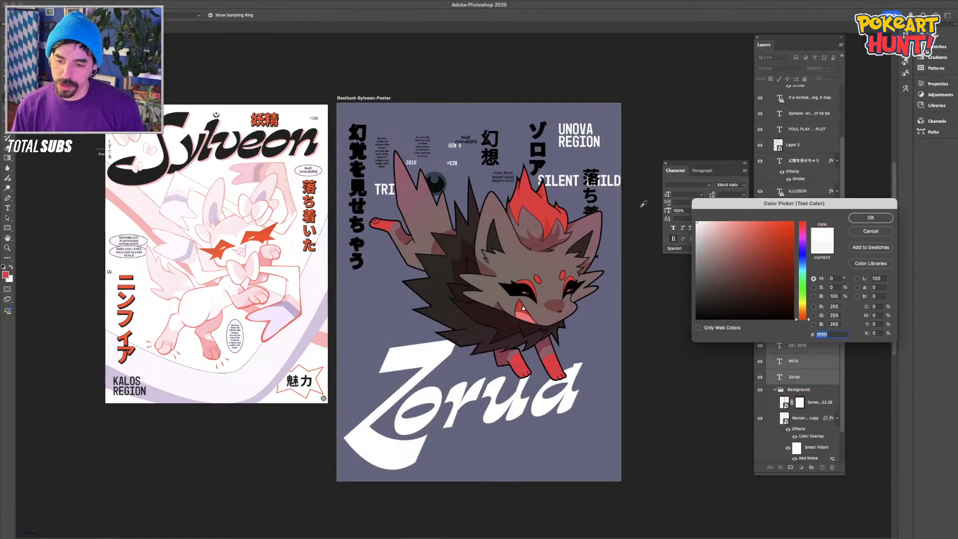
pyautogui.press('Return')
# Set the text color of the four vertical Japanese texts, the FOUL PLAY list and the Sylveon paragraph to white
pyautogui.click(798, 251)
pyautogui.keyDown('shift'); pyautogui.click(798, 161); pyautogui.keyUp('shift')
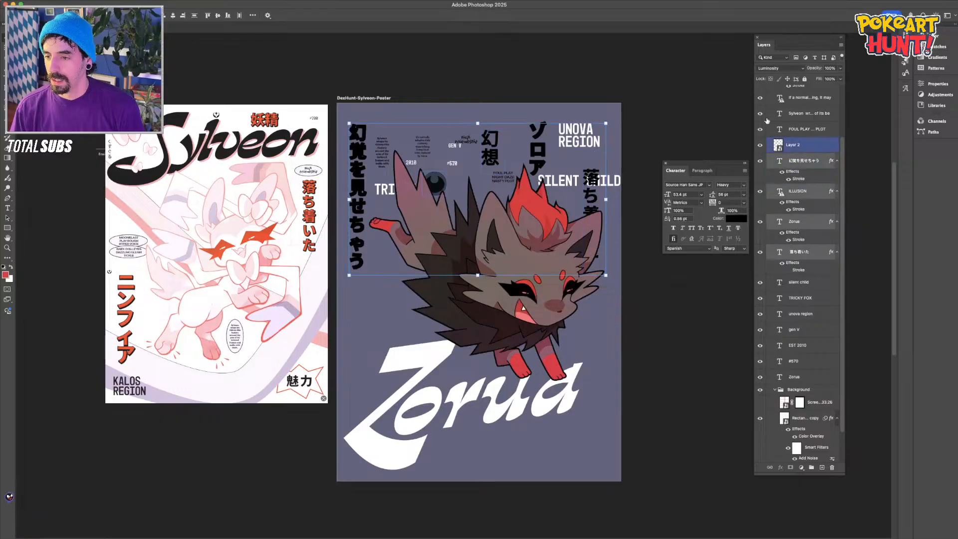
pyautogui.keyDown('super'); pyautogui.click(768, 128); pyautogui.keyUp('super')
pyautogui.keyDown('super'); pyautogui.click(768, 113); pyautogui.keyUp('super')
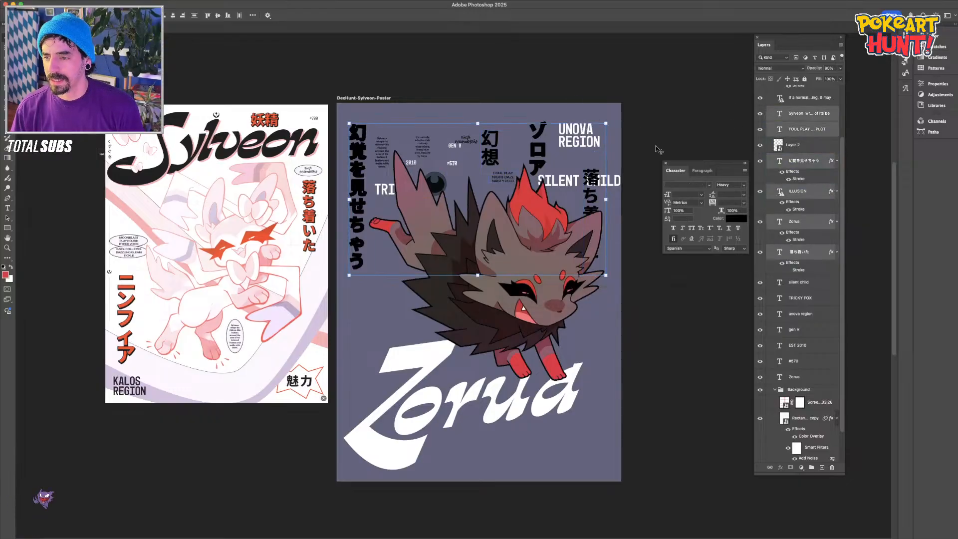
pyautogui.click(742, 221)
pyautogui.click(559, 226)
pyautogui.press('Return')
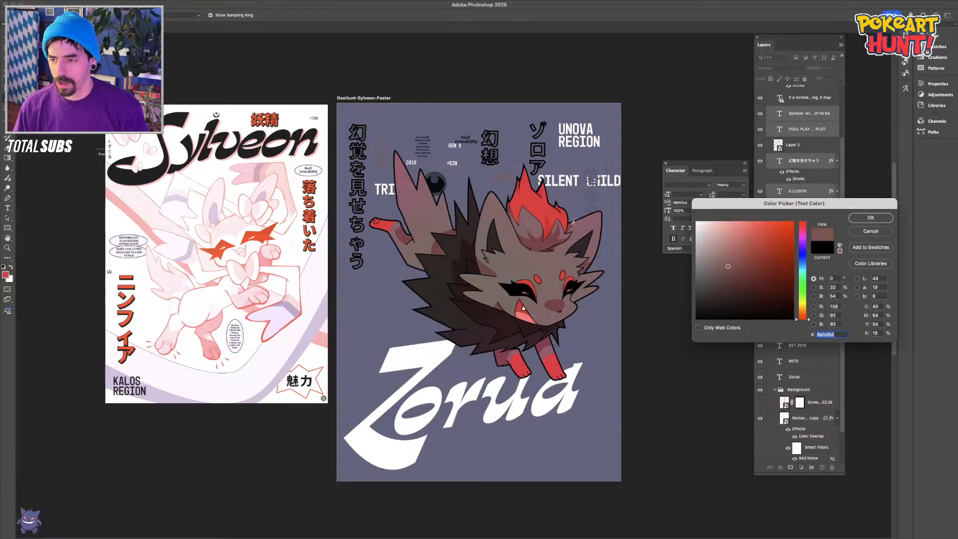
pyautogui.press('Escape')
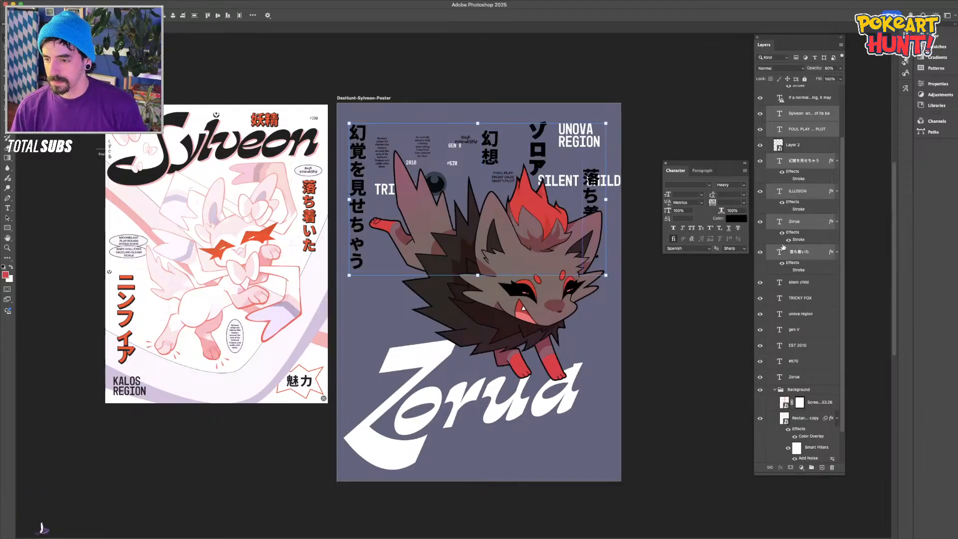
pyautogui.click(736, 217)
pyautogui.click(702, 216)
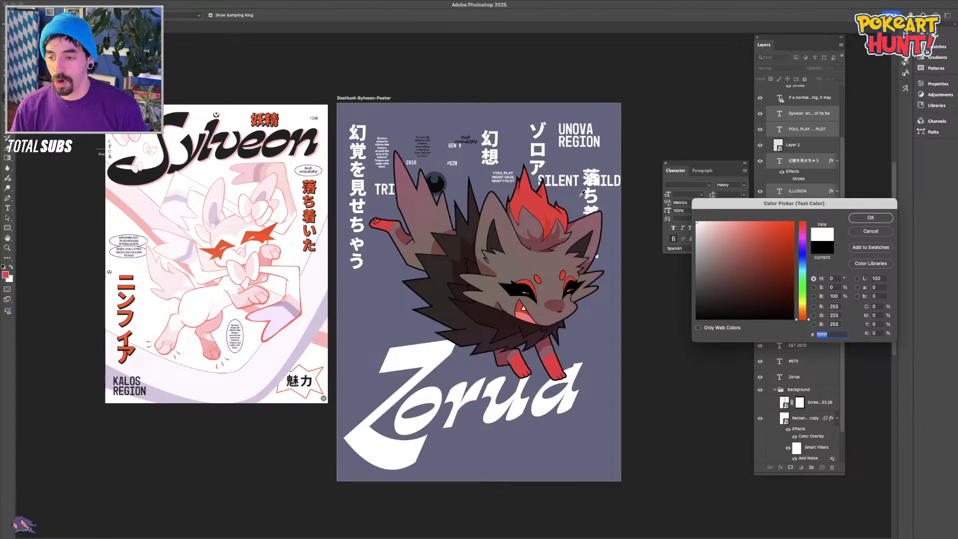
pyautogui.press('Return')
# Set the text color of the small "If a normally talkative child" paragraph to white (ffffff)
pyautogui.click(674, 361)
pyautogui.click(428, 152)
pyautogui.click(422, 149)
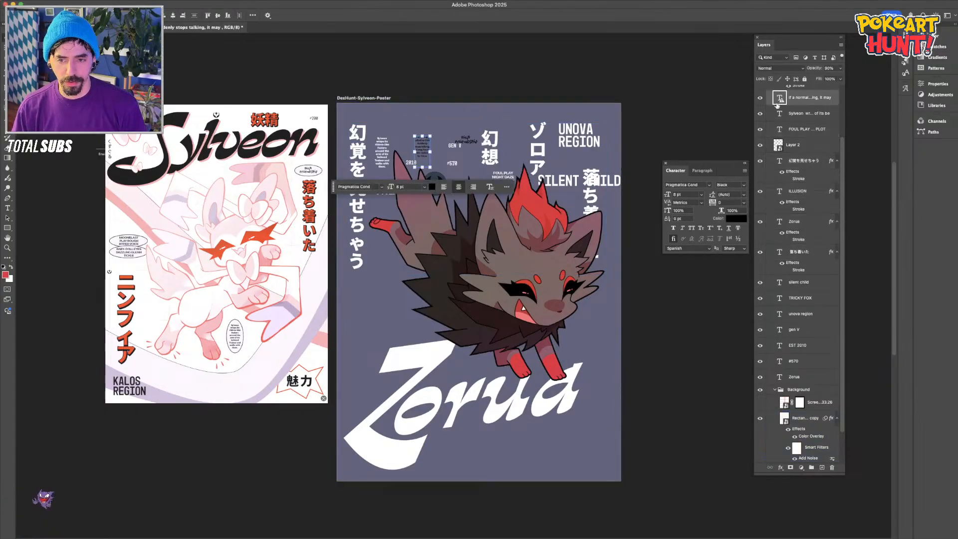
pyautogui.click(735, 218)
pyautogui.write('ffffff')
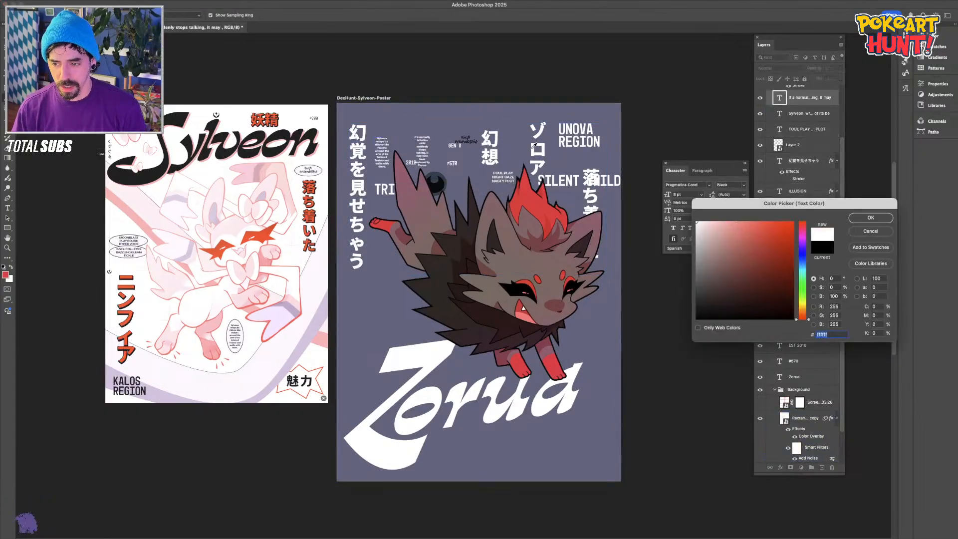
pyautogui.press('Return')
# Set the text color of the handwritten "High friendship" text to white
pyautogui.click(465, 141)
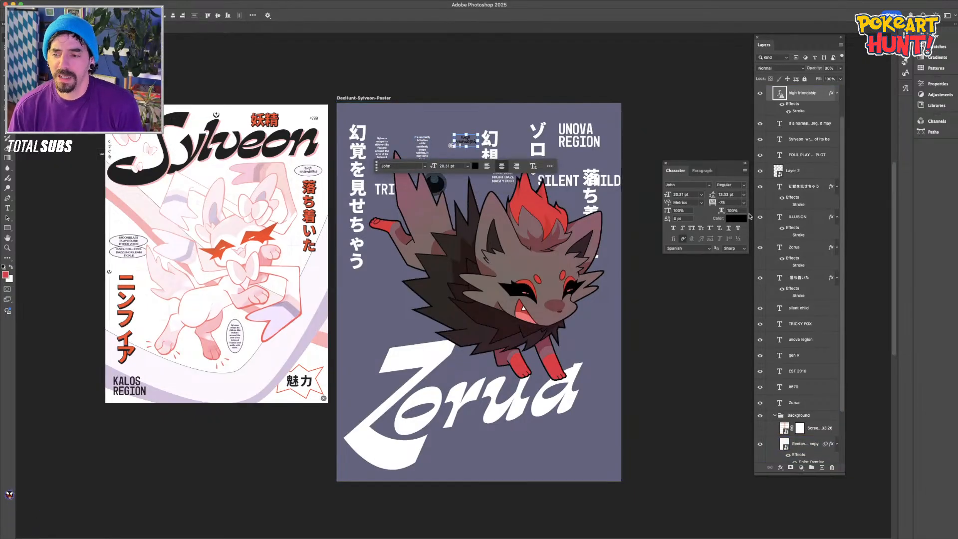
pyautogui.click(736, 218)
pyautogui.click(698, 207)
pyautogui.press('Return')
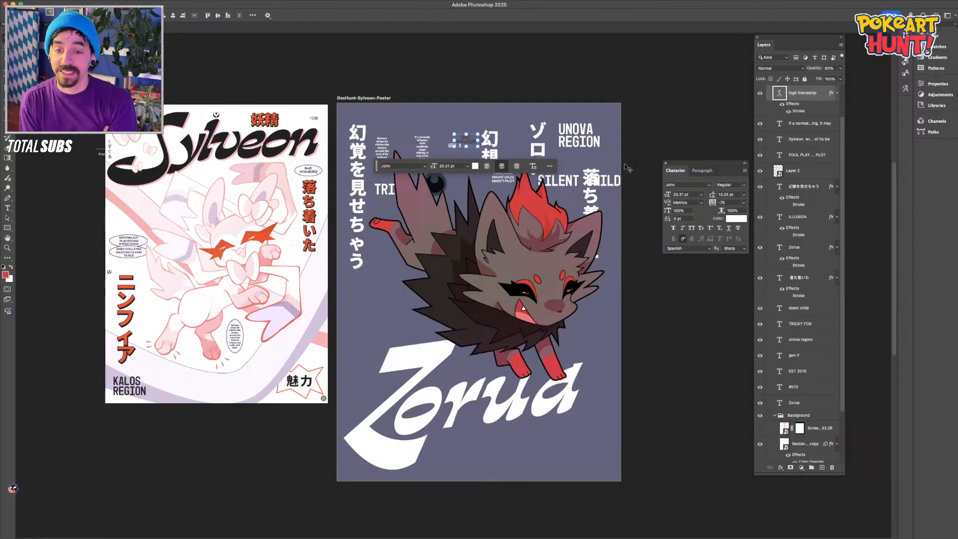
# Change the Stroke effect color of the "High friendship" text to white
pyautogui.click(788, 111)
pyautogui.press('super+plus')
pyautogui.moveTo(609, 430); pyautogui.dragTo(346, 183)
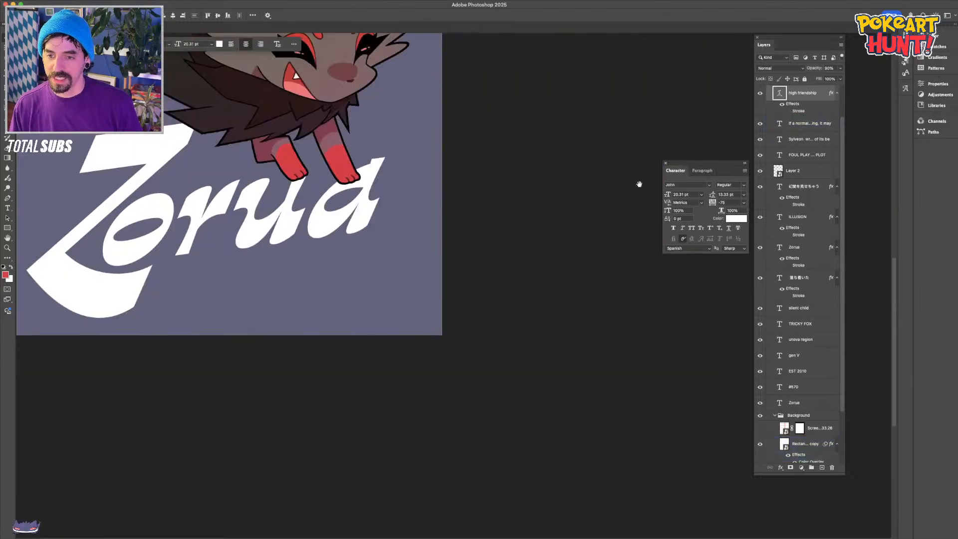
pyautogui.moveTo(331, 250); pyautogui.dragTo(444, 361)
pyautogui.moveTo(209, 39); pyautogui.dragTo(358, 317)
pyautogui.hscroll(1, 359, 315)
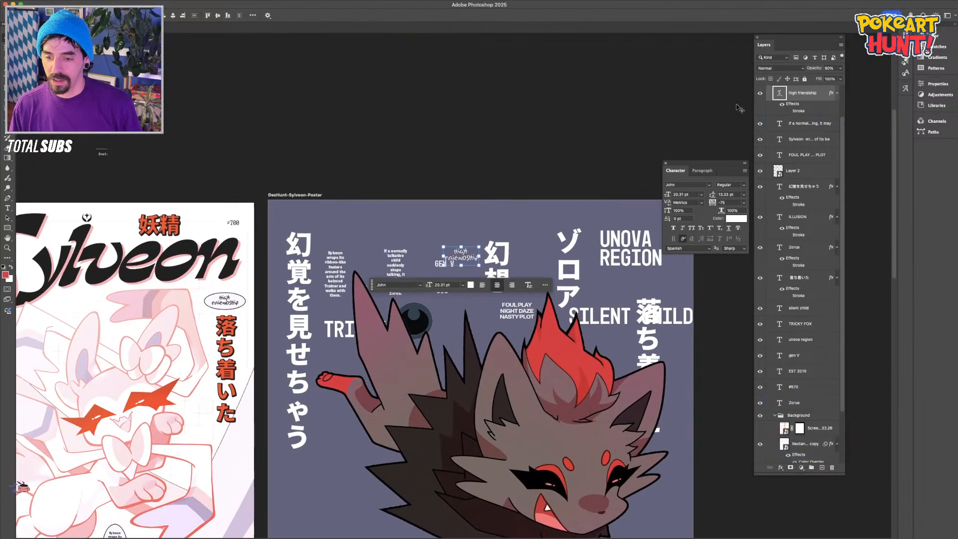
pyautogui.doubleClick(798, 111)
pyautogui.click(766, 267)
pyautogui.moveTo(714, 267); pyautogui.dragTo(594, 157)
pyautogui.press('Return')
pyautogui.press('Return')
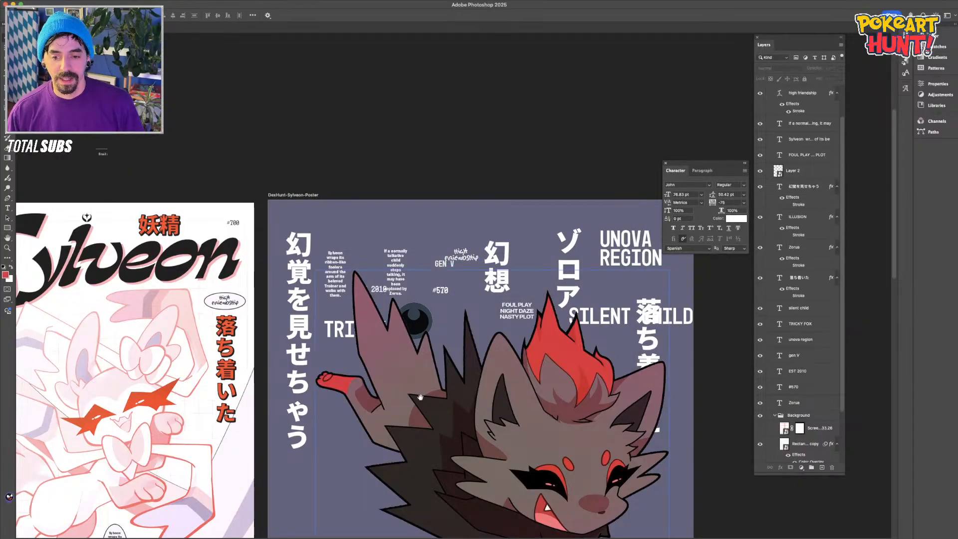
# Move the dark round crescent emblem up to the poster's upper edge, above the small text blocks
pyautogui.scroll(-5, 369, 169)
pyautogui.hscroll(2, 369, 169)
pyautogui.moveTo(370, 213); pyautogui.dragTo(383, 121)
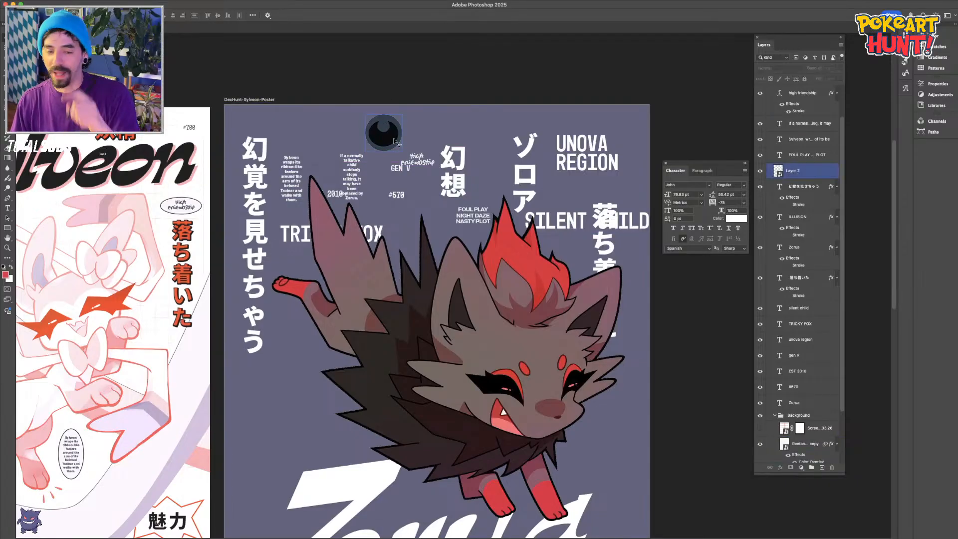
pyautogui.press('super+Tab')
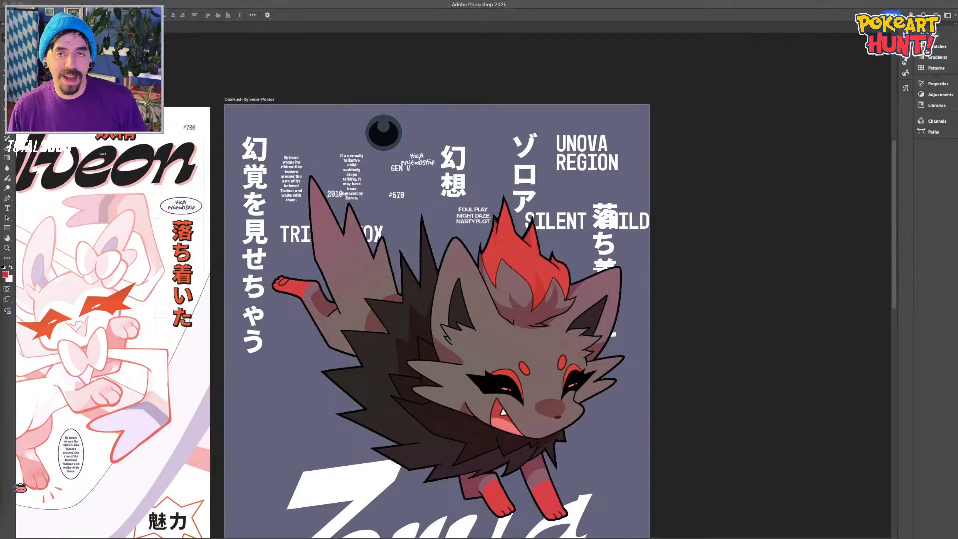
pyautogui.hotkey('shift', 'Tab')
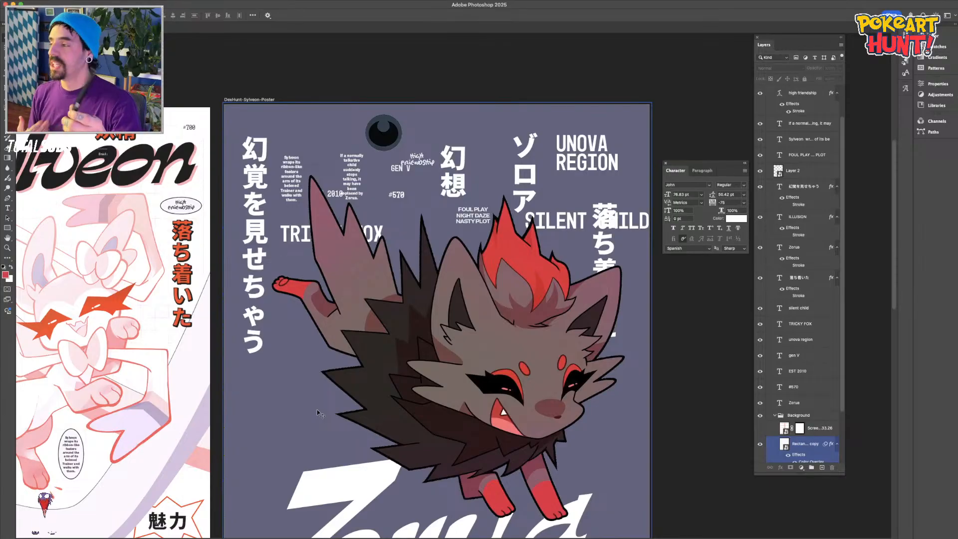
# Shift the large Zorua lettering and the Zorua illustration slightly down on the poster
pyautogui.press('super+minus')
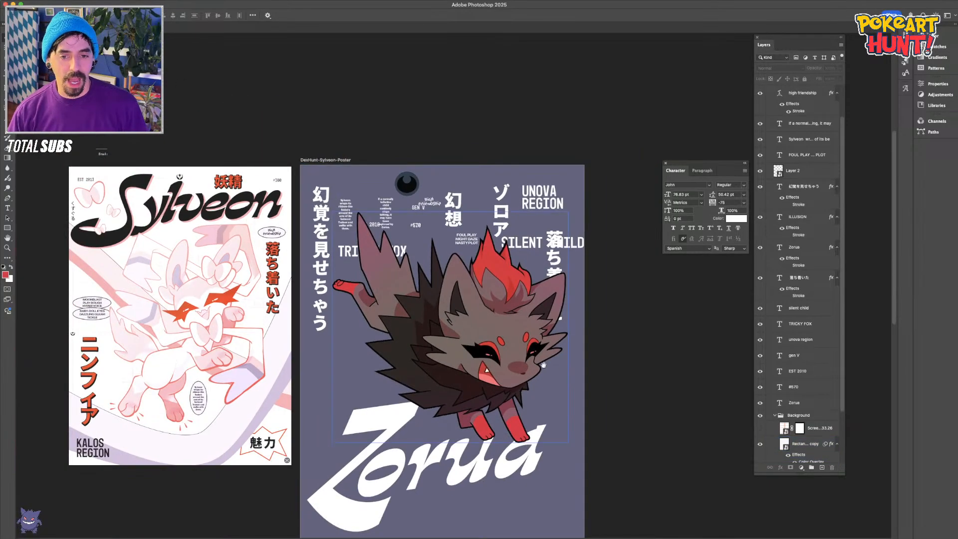
pyautogui.scroll(-3, 516, 359)
pyautogui.hotkey('ctrl', '-')
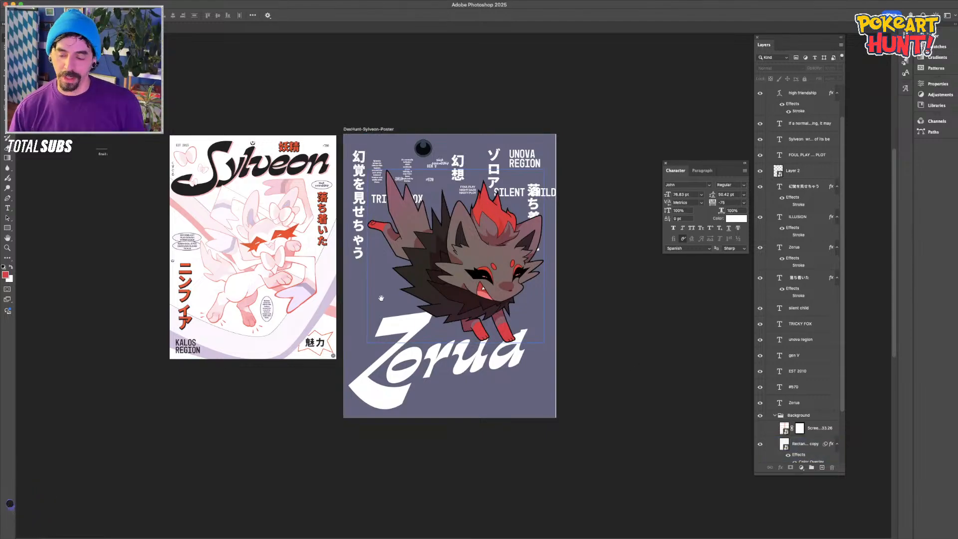
pyautogui.hotkey('ctrl', '+')
pyautogui.moveTo(451, 390); pyautogui.dragTo(456, 398)
pyautogui.moveTo(450, 273); pyautogui.dragTo(450, 283)
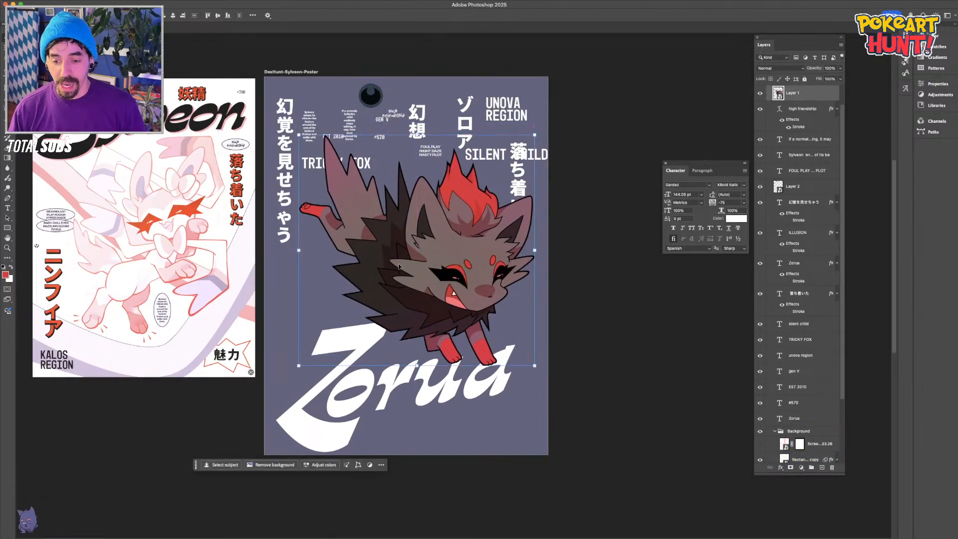
# Move the vertical 幻覚を見せちゃう text down along the poster's left edge and bring its layer in front of the illustration
pyautogui.scroll(3, 448, 280)
pyautogui.moveTo(293, 207); pyautogui.dragTo(296, 300)
pyautogui.hotkey('ctrl', 'shift', ']')
# Move the SILENT CHILD text from beside the flame-like hair down to the lower part of the poster
pyautogui.moveTo(493, 195); pyautogui.dragTo(434, 470)
pyautogui.hotkey('ctrl', '+')
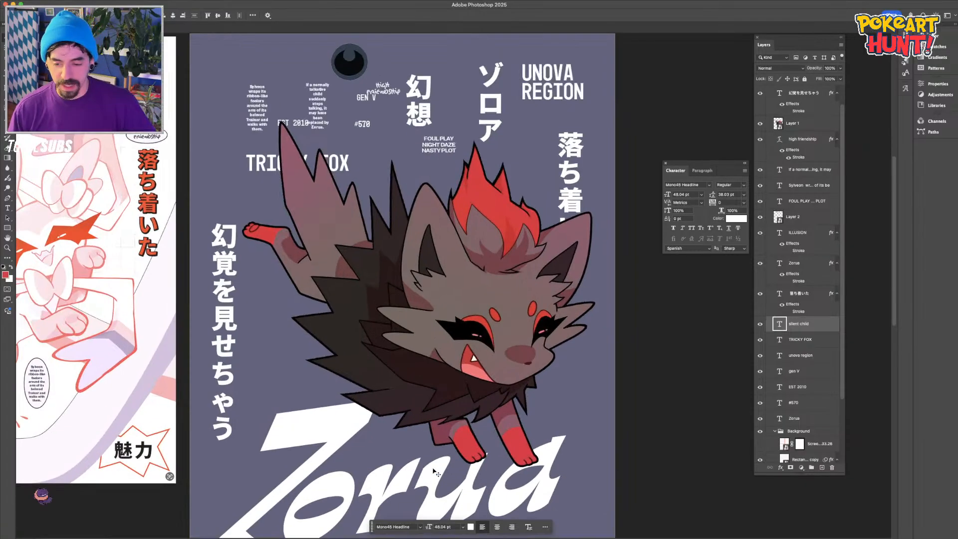
# Move the SILENT CHILD text sideways beneath the large Zorua lettering, toward the poster's right edge
pyautogui.scroll(-5, 434, 470)
pyautogui.moveTo(425, 402); pyautogui.dragTo(393, 399)
pyautogui.moveTo(407, 224); pyautogui.dragTo(411, 310)
pyautogui.click(342, 393)
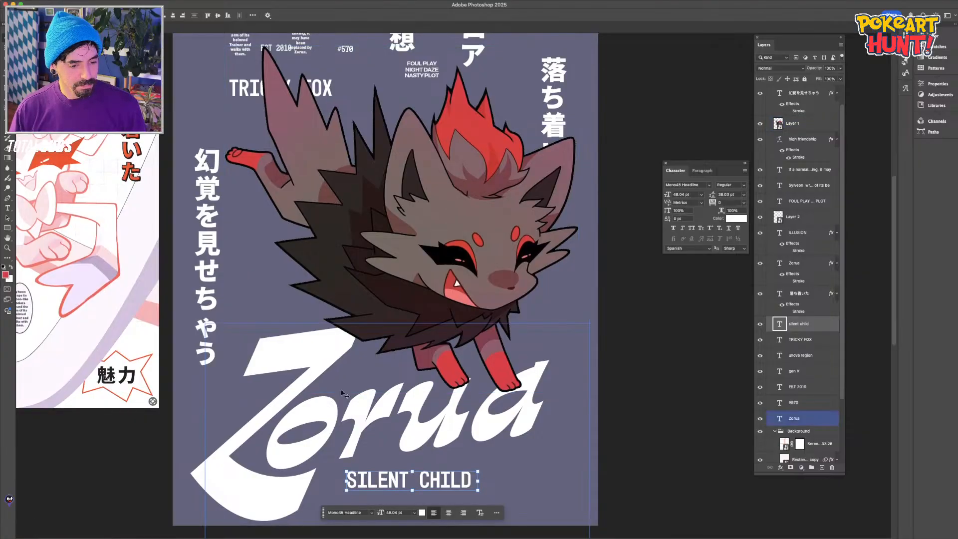
pyautogui.click(207, 309)
pyautogui.click(165, 292)
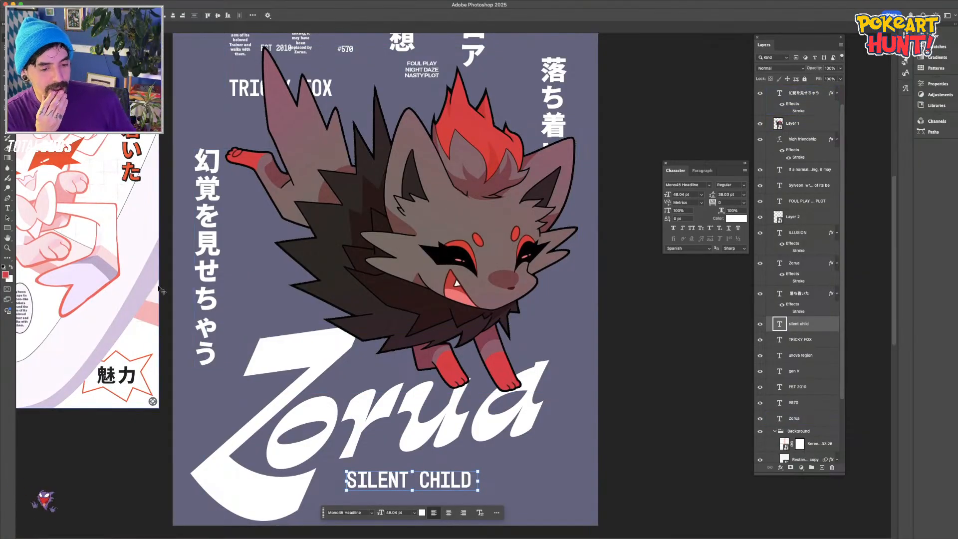
pyautogui.moveTo(414, 422); pyautogui.dragTo(382, 221)
pyautogui.press('super+plus')
pyautogui.moveTo(254, 280); pyautogui.dragTo(348, 287)
pyautogui.press('super+minus')
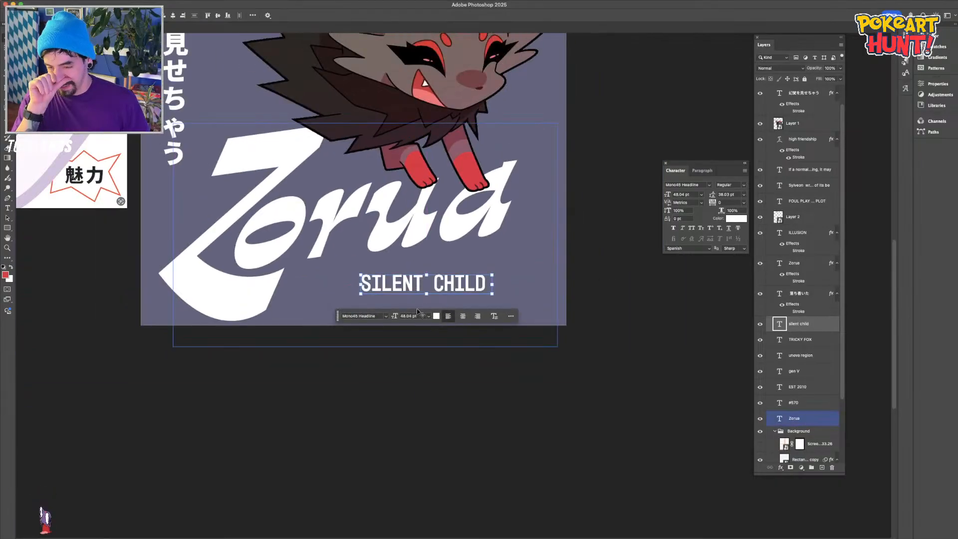
pyautogui.press('super+minus')
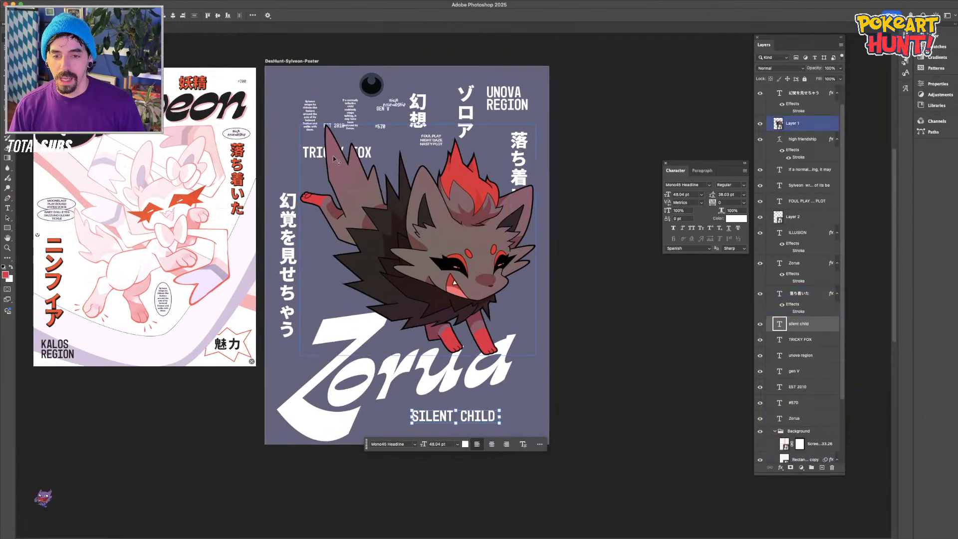
# Move the TRICKY FOX text beneath the Zorua lettering and rotate SILENT CHILD to run vertically along the poster's lower right edge
pyautogui.moveTo(316, 156); pyautogui.dragTo(398, 416)
pyautogui.moveTo(476, 419); pyautogui.dragTo(525, 372)
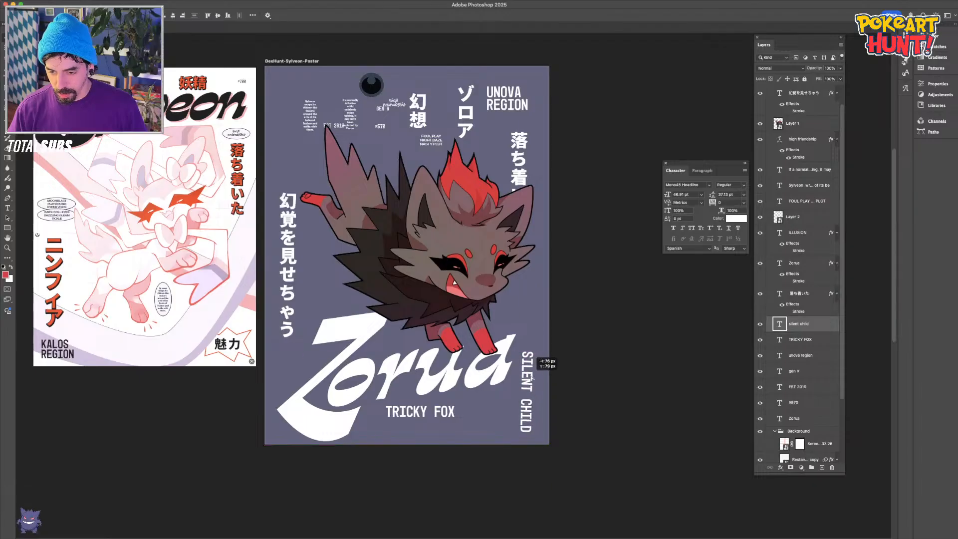
pyautogui.press('Return')
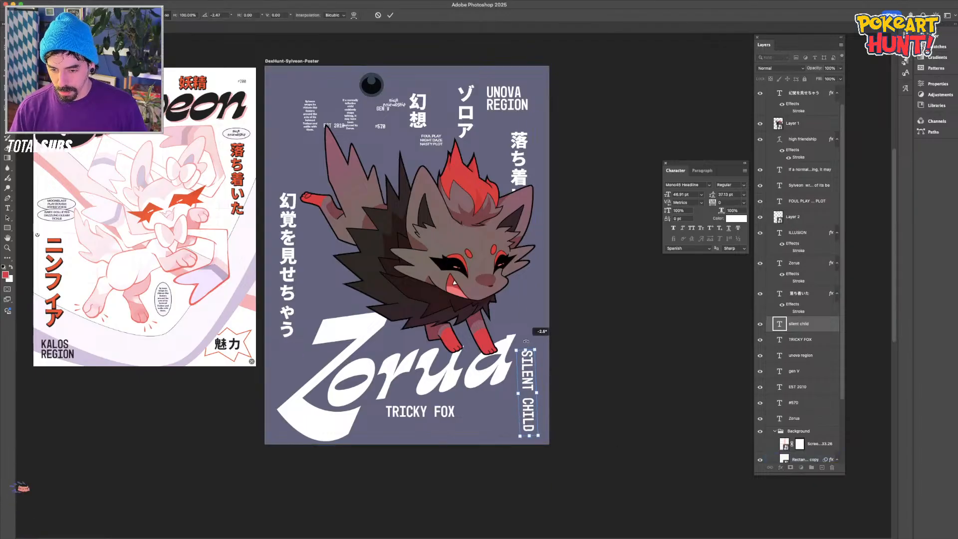
# Enlarge the TRICKY FOX text beneath the Zorua lettering and tilt it slightly upward to follow the lettering's slant
pyautogui.click(428, 411)
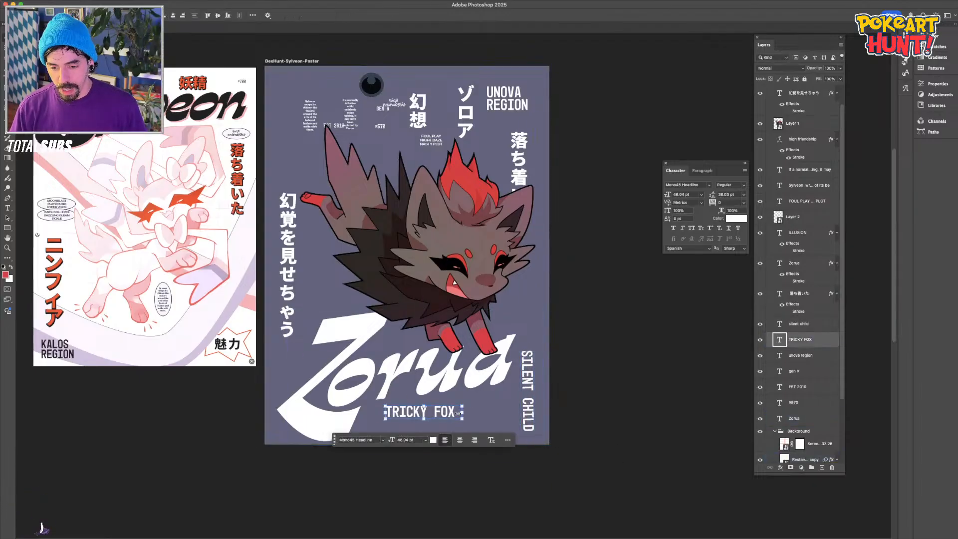
pyautogui.moveTo(468, 419); pyautogui.dragTo(442, 414)
pyautogui.press('Return')
pyautogui.press('Return')
pyautogui.click(598, 385)
pyautogui.scroll(2, 499, 324)
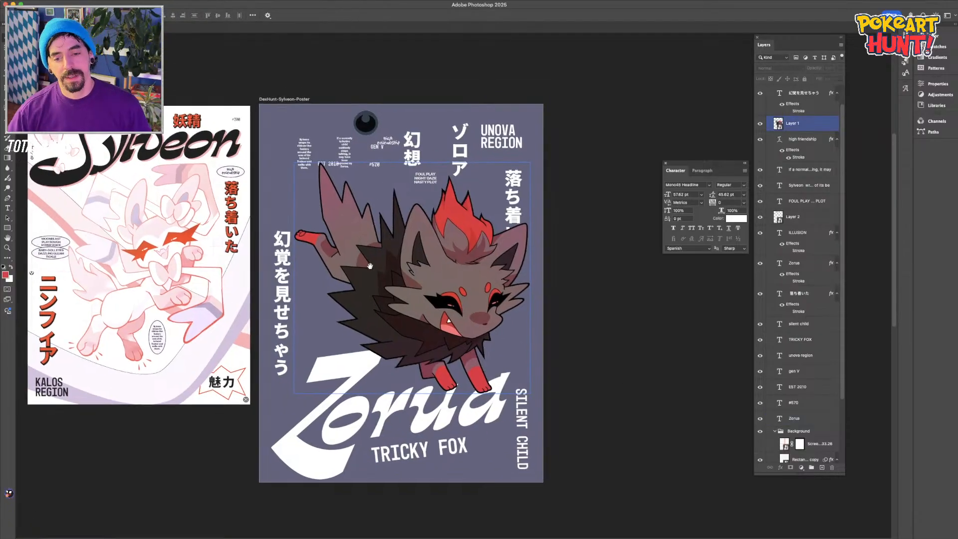
# Shift the vertical SILENT CHILD text up against the lettering's last letter and move the vertical ゾロア text to the poster's upper left corner
pyautogui.click(426, 155)
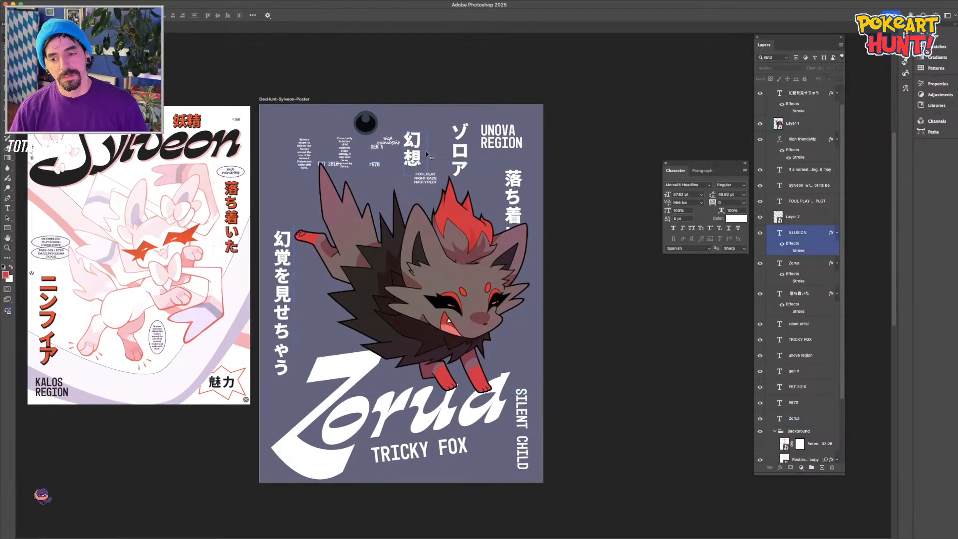
pyautogui.click(394, 458)
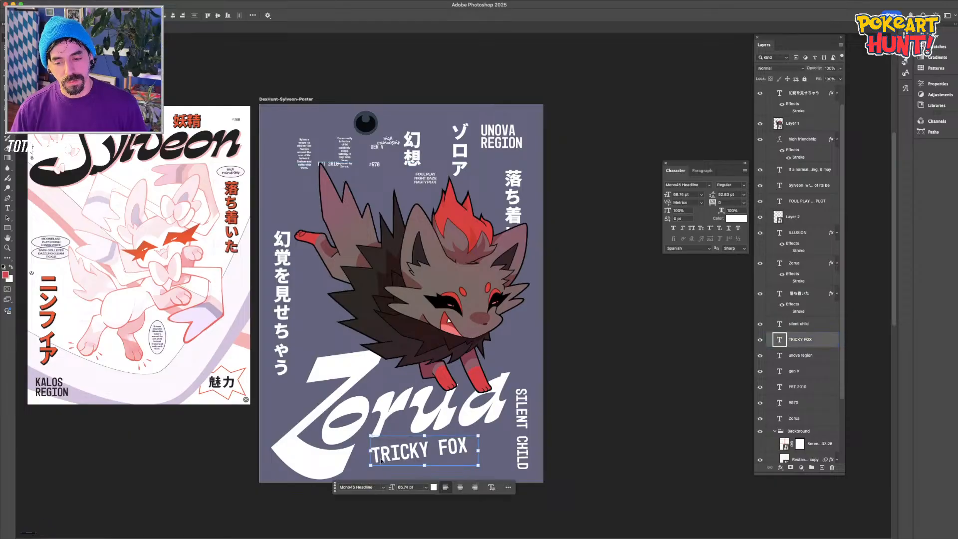
pyautogui.click(461, 151)
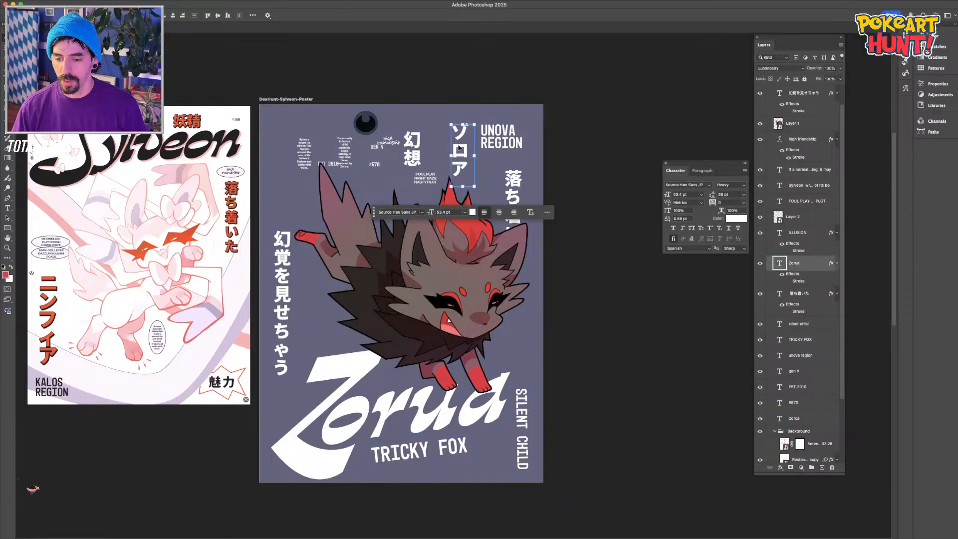
pyautogui.moveTo(522, 407)
pyautogui.mouseDown()
pyautogui.moveTo(452, 267)
pyautogui.moveTo(516, 401)
pyautogui.mouseUp()
pyautogui.moveTo(460, 150); pyautogui.dragTo(283, 149)
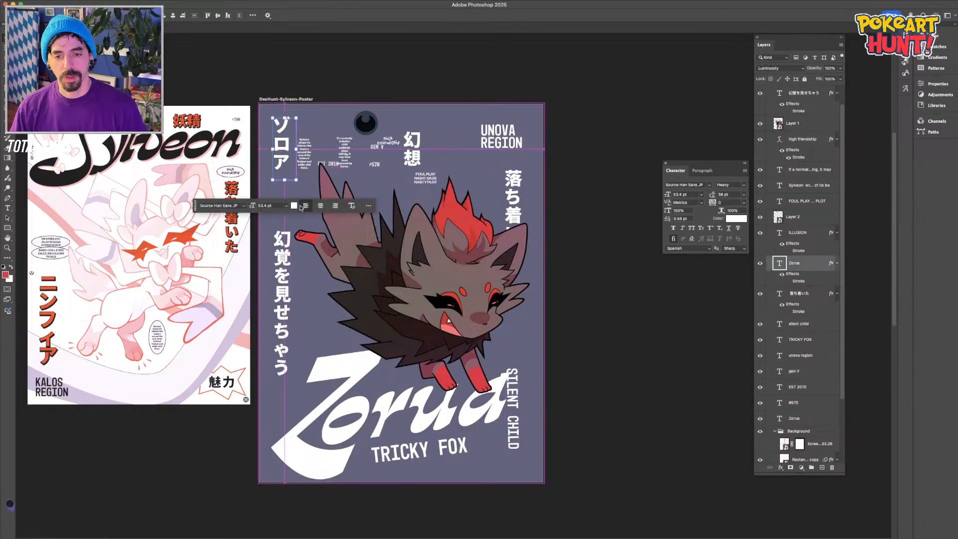
# Nudge the whole Zorua poster artboard slightly left, closer to the Sylveon poster
pyautogui.click(586, 205)
pyautogui.moveTo(285, 100); pyautogui.dragTo(281, 101)
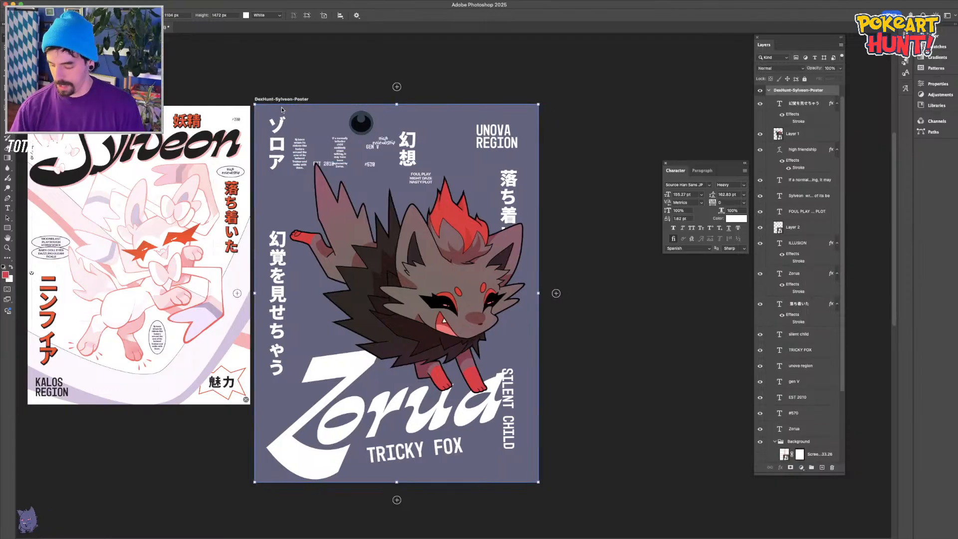
pyautogui.click(202, 92)
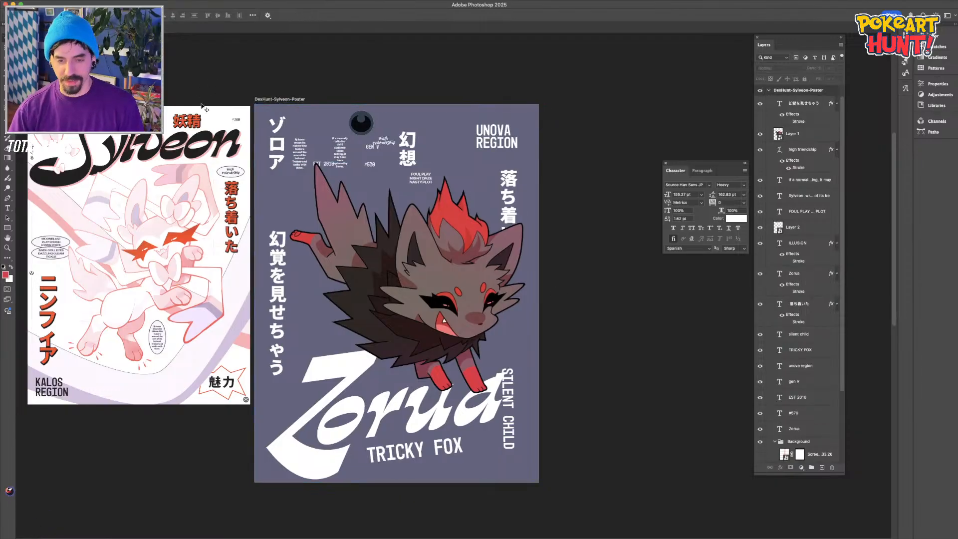
pyautogui.moveTo(171, 458); pyautogui.dragTo(234, 466)
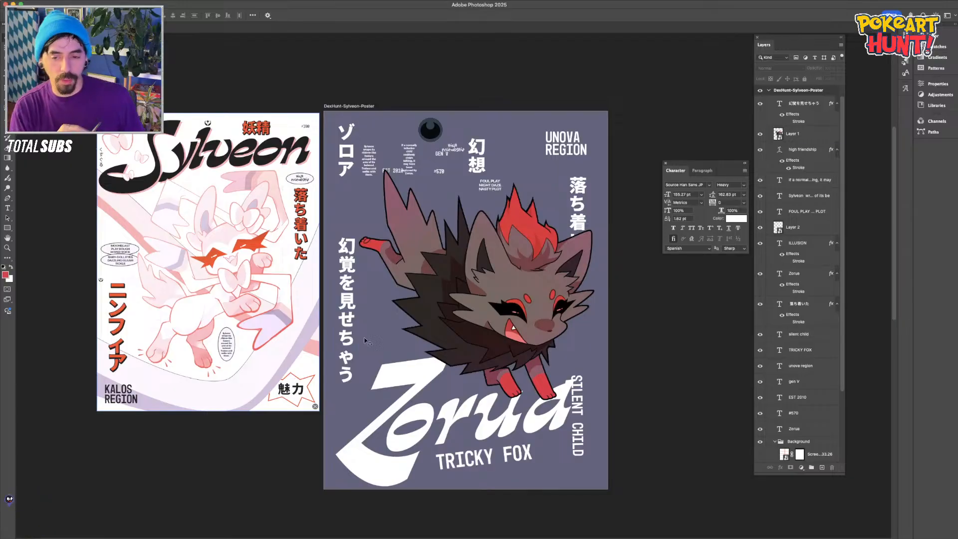
# Hide the faint Screenshot overlay layer above the poster artboard
pyautogui.press('super+equal')
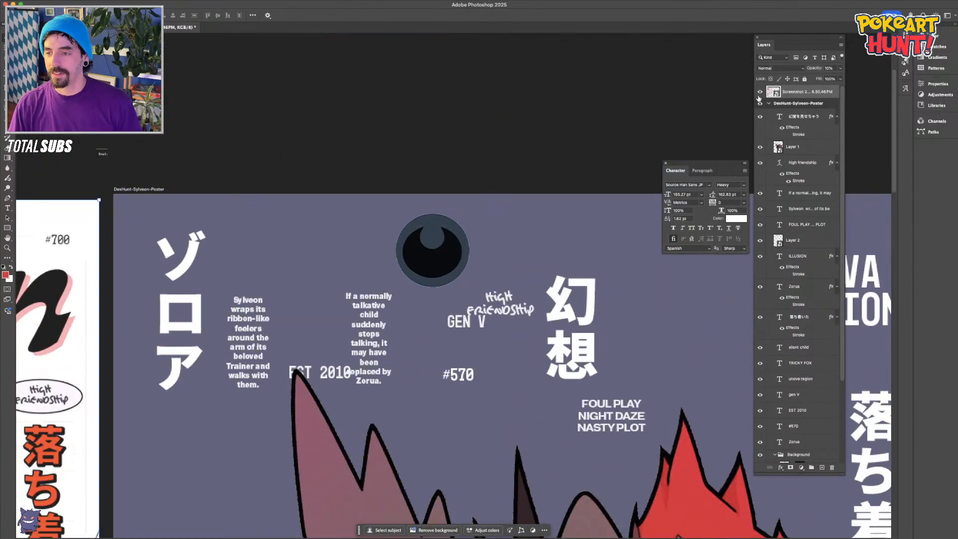
pyautogui.click(760, 91)
pyautogui.press('super+equal')
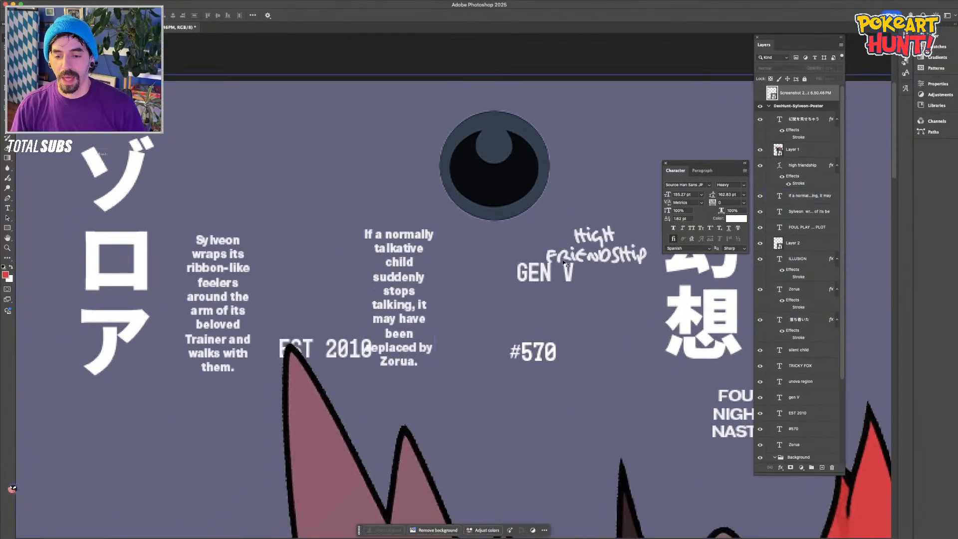
# Try a black (000000) Stroke layer style on the small Sylveon description text
pyautogui.click(818, 211)
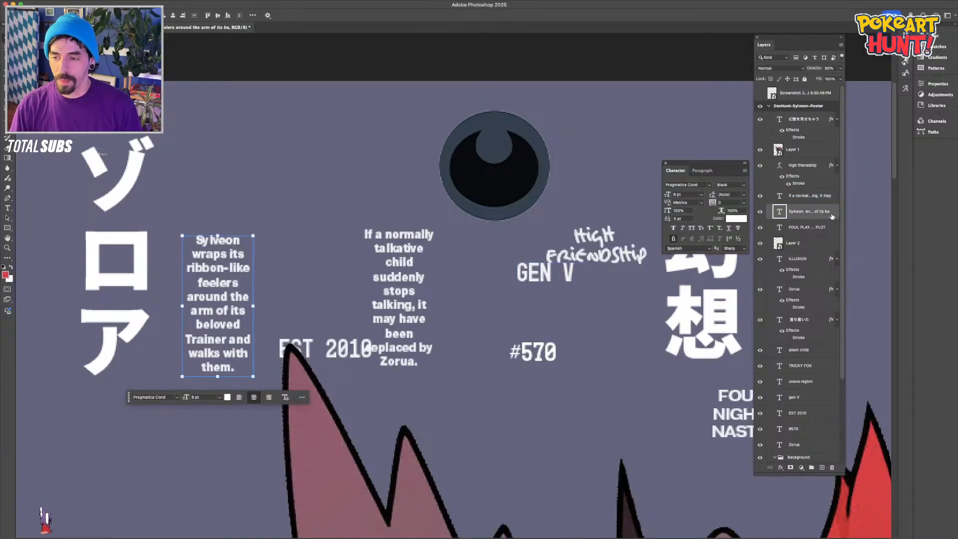
pyautogui.doubleClick(831, 215)
pyautogui.click(670, 247)
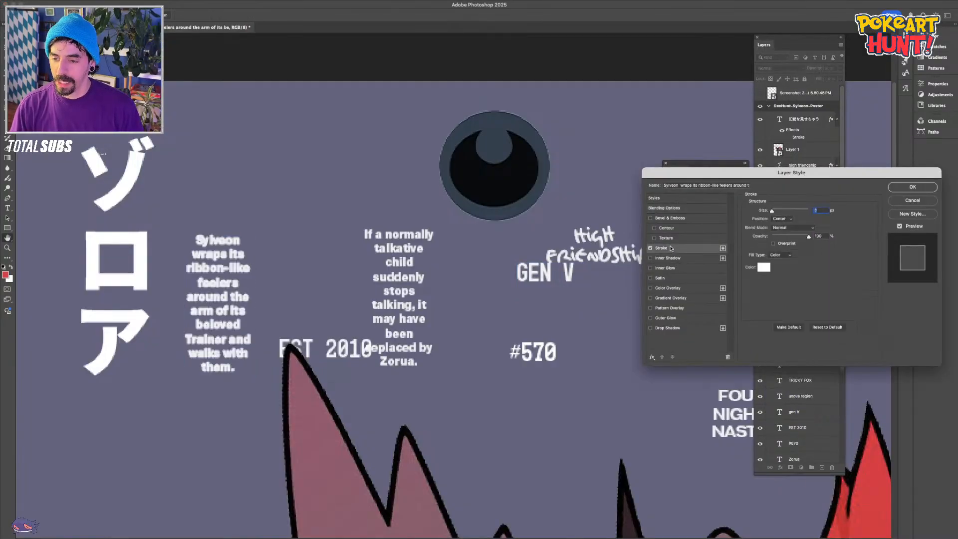
pyautogui.click(762, 268)
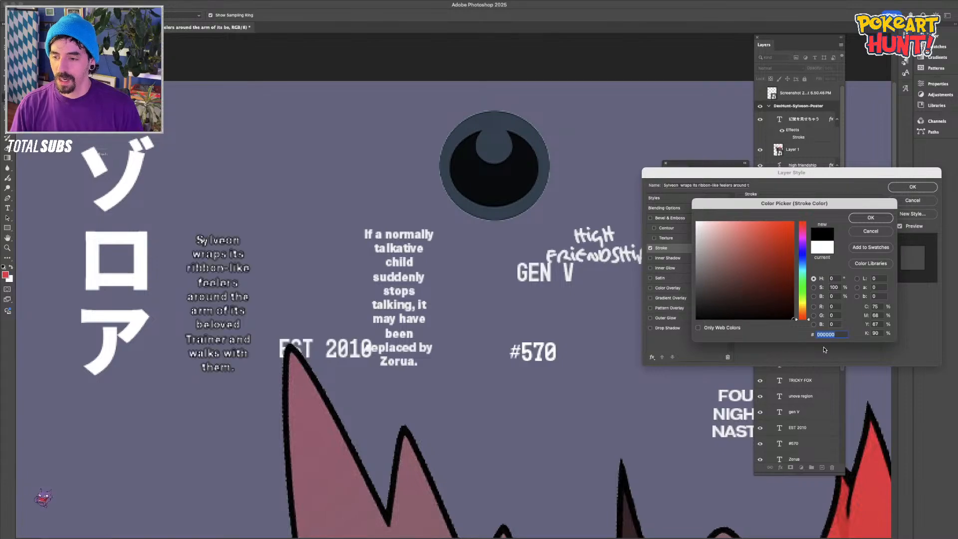
pyautogui.press('Return')
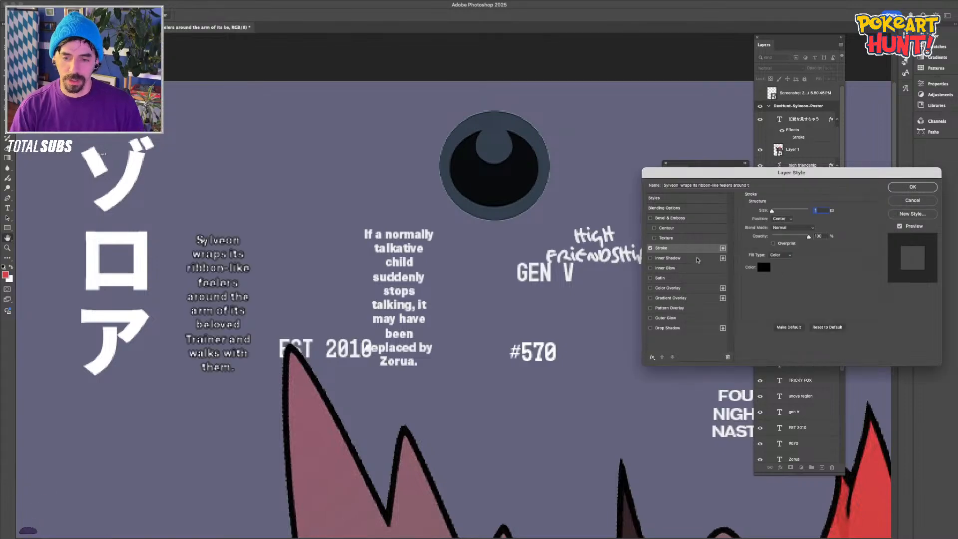
pyautogui.click(650, 248)
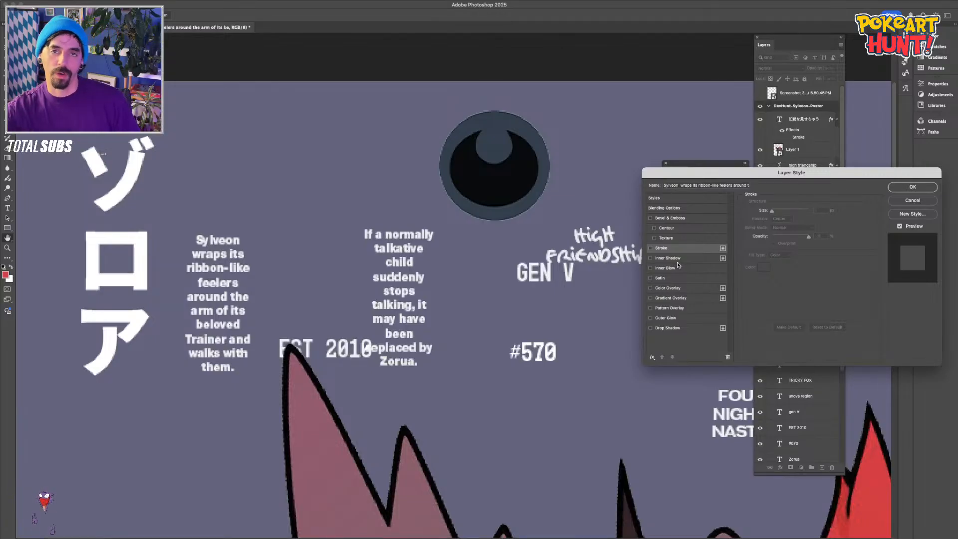
pyautogui.press('Return')
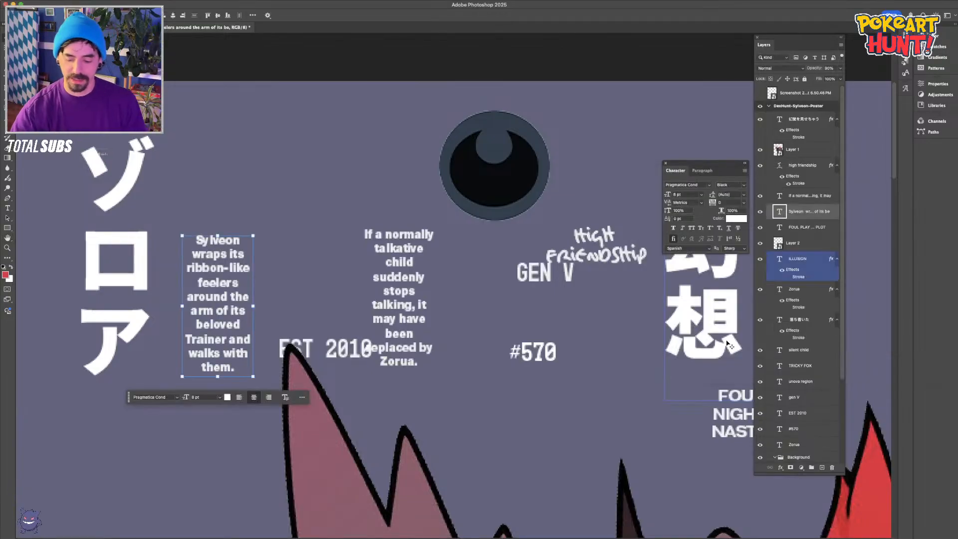
pyautogui.press('super+minus')
pyautogui.click(167, 359)
pyautogui.press('super+plus')
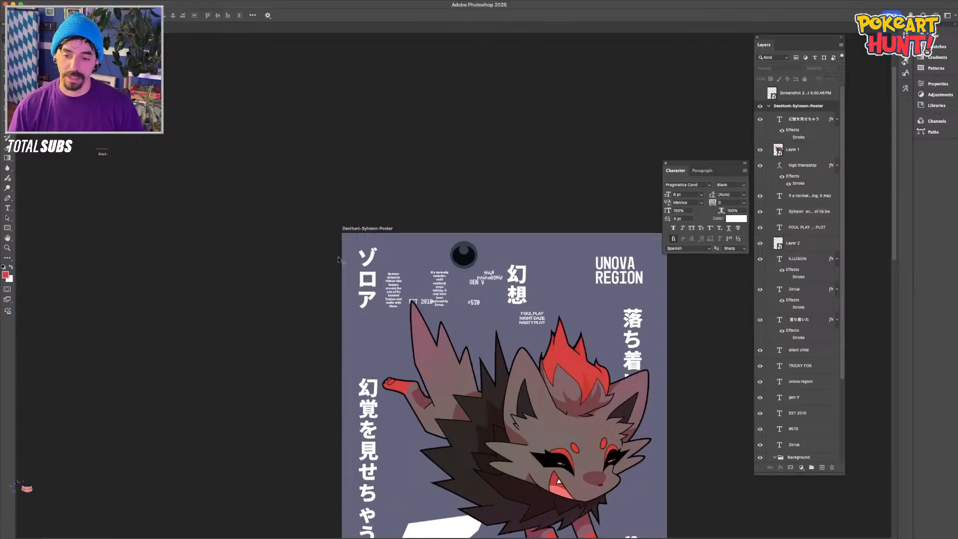
pyautogui.moveTo(326, 456); pyautogui.dragTo(293, 338)
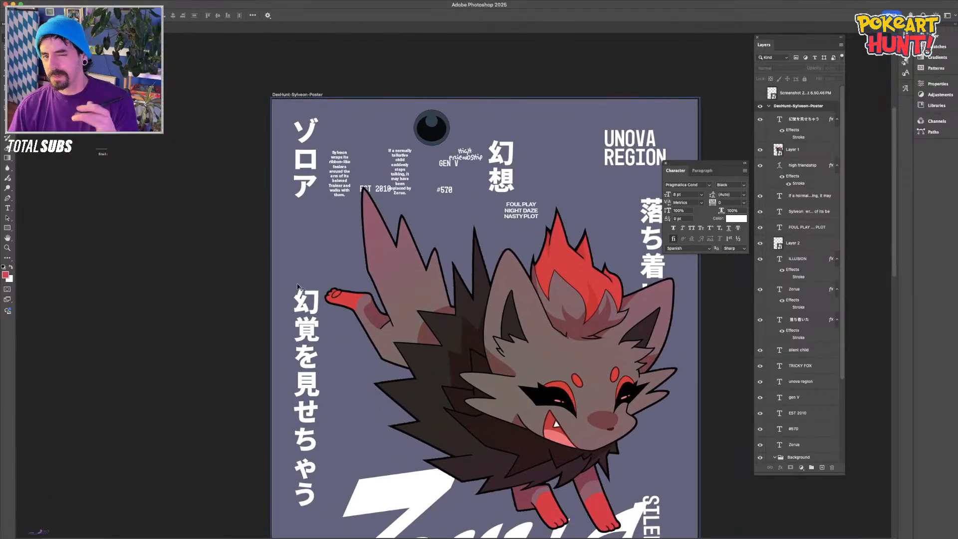
pyautogui.press('super+minus')
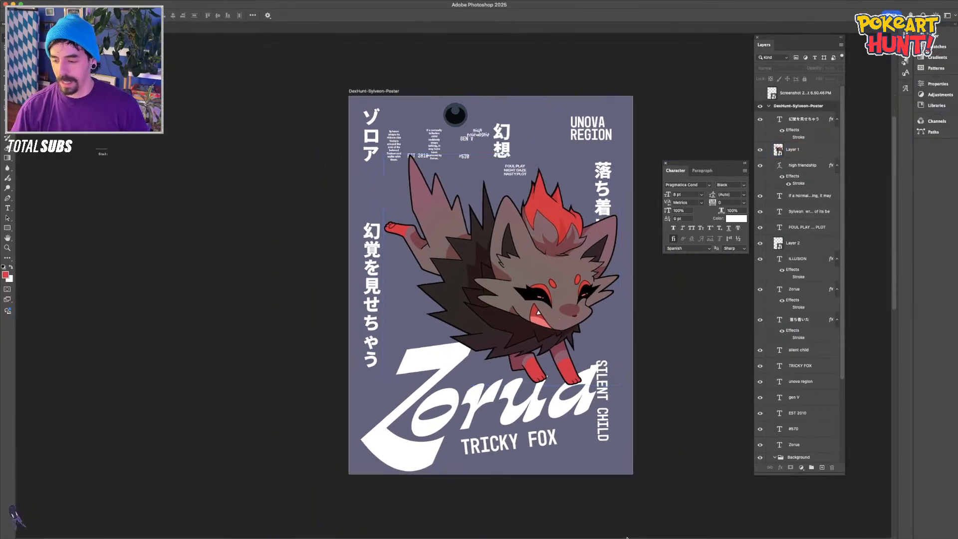
# Switch to Finder and open the 00_Resources folder inside Projects&Resources on the Desktop
pyautogui.hotkey('shift', 'Tab')
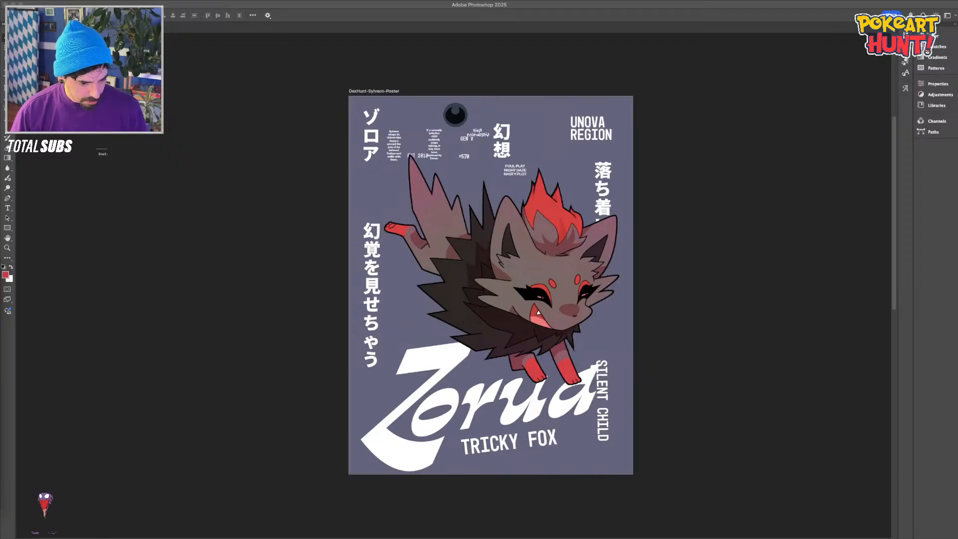
pyautogui.moveTo(957, 23); pyautogui.dragTo(559, 42)
pyautogui.click(379, 67)
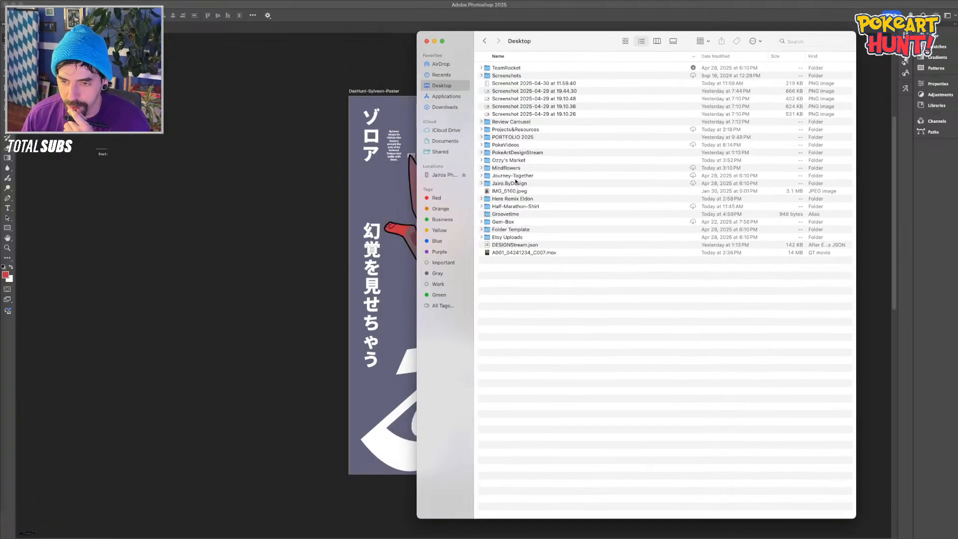
pyautogui.doubleClick(524, 130)
pyautogui.doubleClick(523, 68)
pyautogui.click(519, 106)
pyautogui.click(554, 195)
pyautogui.click(526, 129)
pyautogui.click(608, 183)
# Search for "grid" within the 00_Resources folder only
pyautogui.click(803, 44)
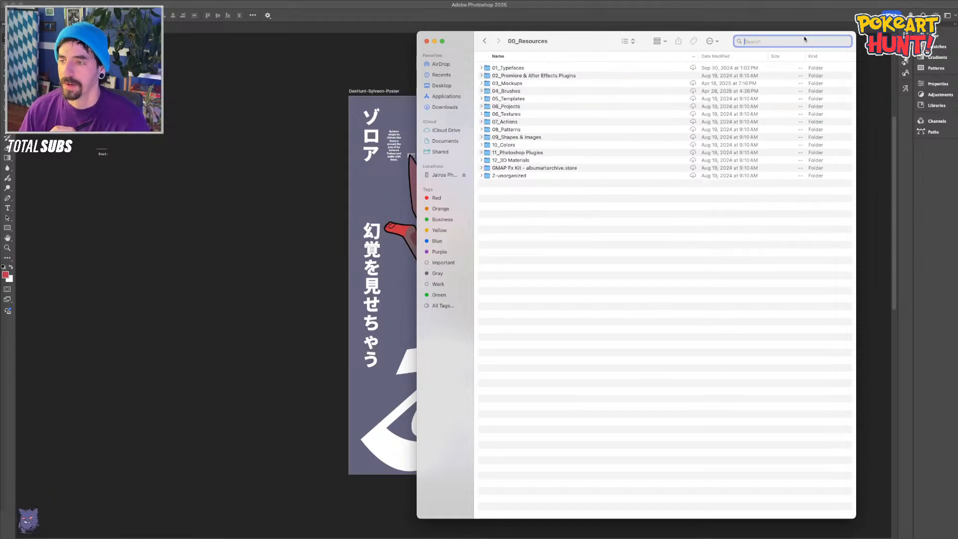
pyautogui.write('grid')
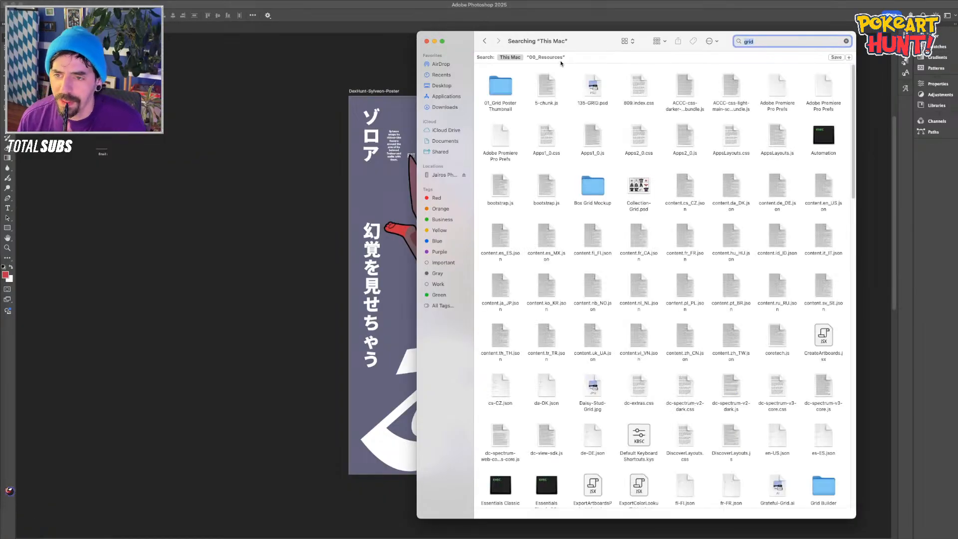
pyautogui.click(545, 58)
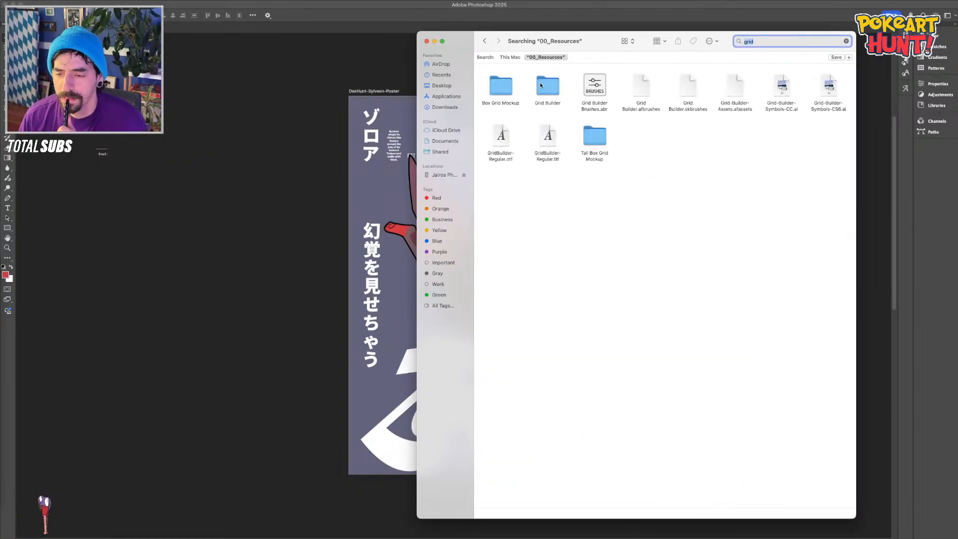
# Preview Mockup.psd in the Box Grid Mockup folder and return to the search results
pyautogui.click(505, 88)
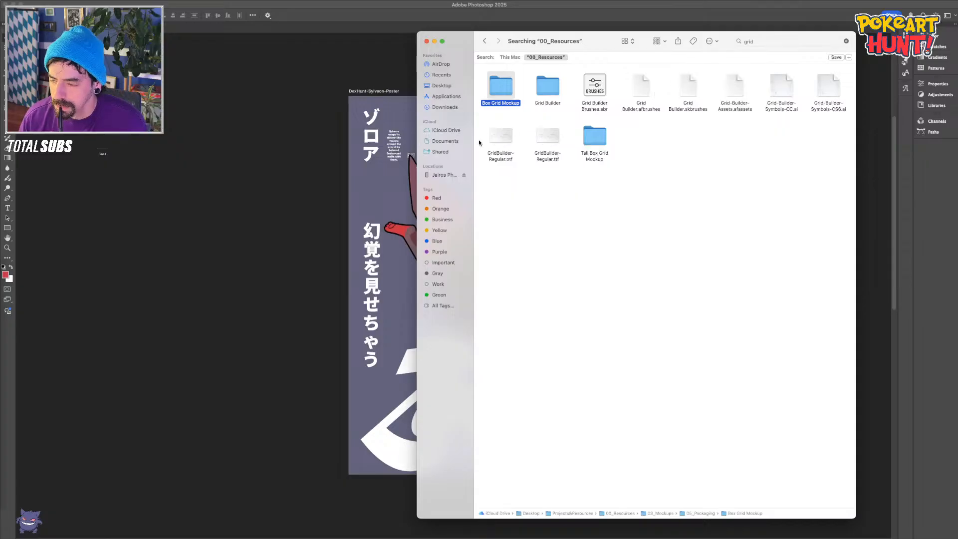
pyautogui.doubleClick(495, 84)
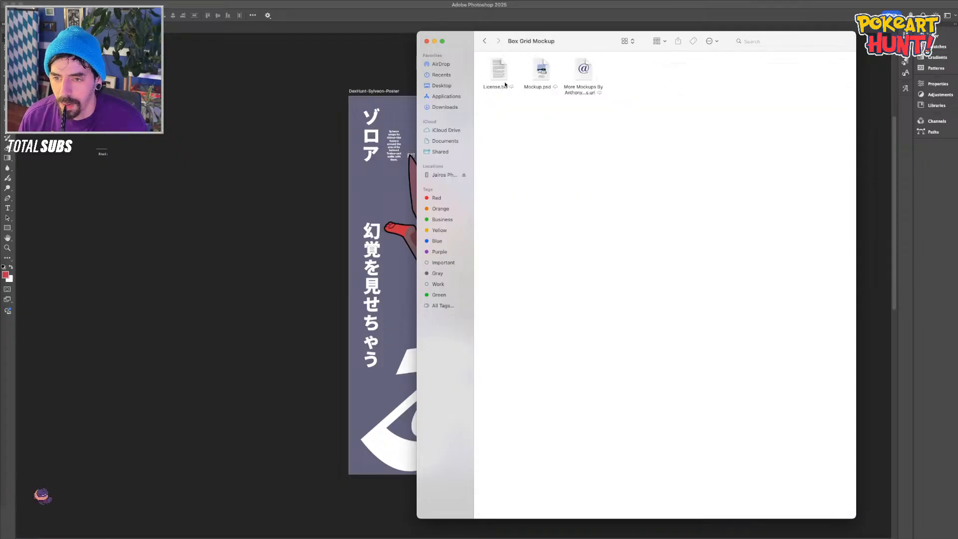
pyautogui.click(541, 69)
pyautogui.press('space')
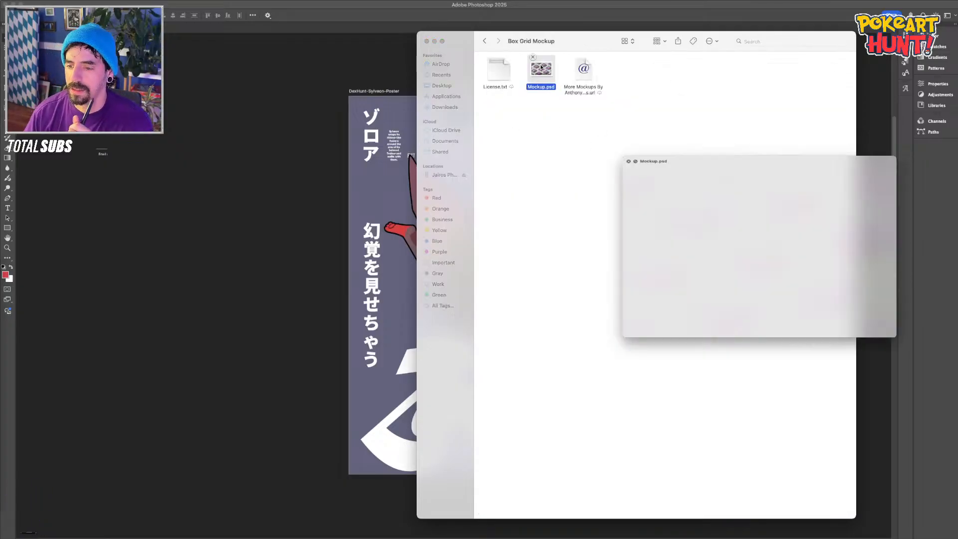
pyautogui.press('space')
pyautogui.press('super+bracketleft')
# Look through the Adobe Photoshop folder of the grid resources and load Grid Builder Brushes.abr from its Brushes folder
pyautogui.doubleClick(538, 85)
pyautogui.click(495, 70)
pyautogui.doubleClick(536, 70)
pyautogui.click(536, 70)
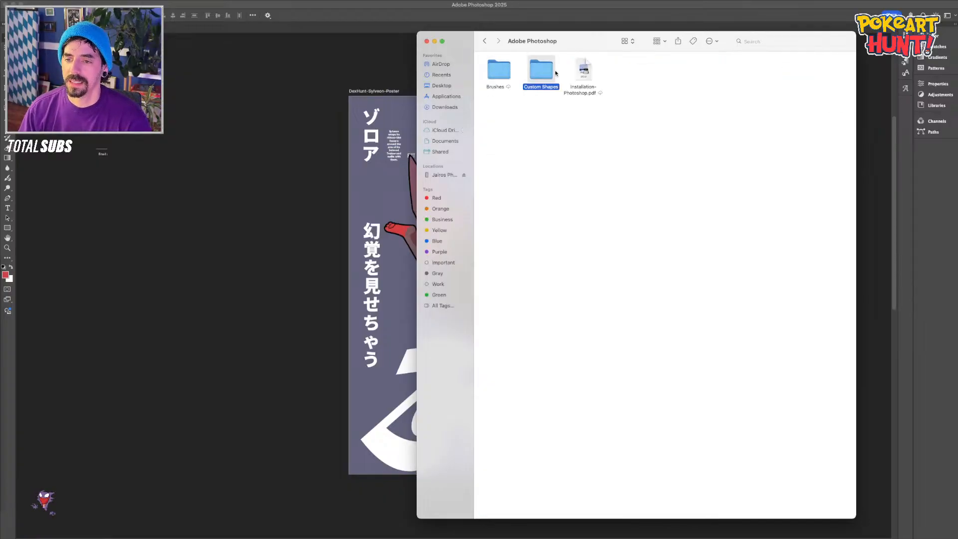
pyautogui.doubleClick(534, 71)
pyautogui.press('super+bracketleft')
pyautogui.doubleClick(499, 70)
pyautogui.click(501, 73)
pyautogui.press('space')
pyautogui.press('space')
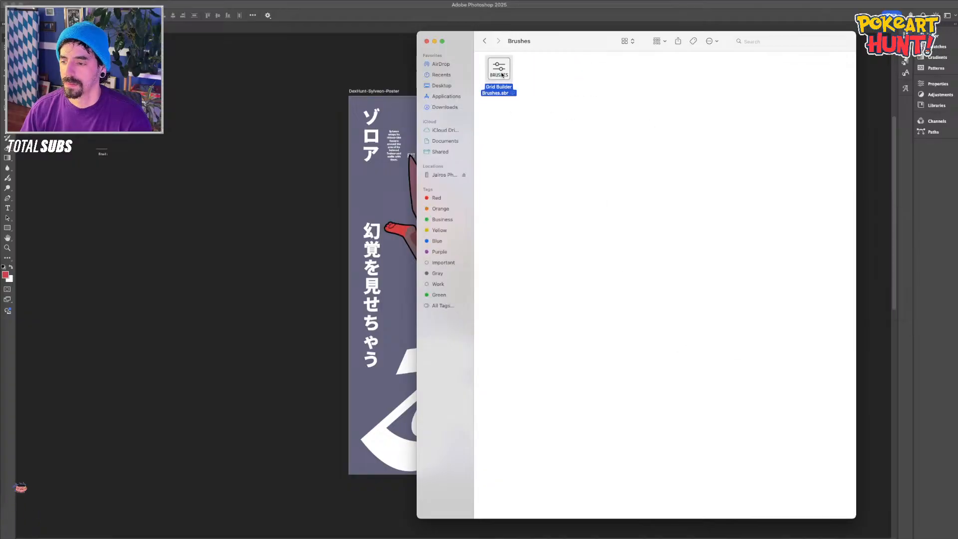
pyautogui.doubleClick(501, 75)
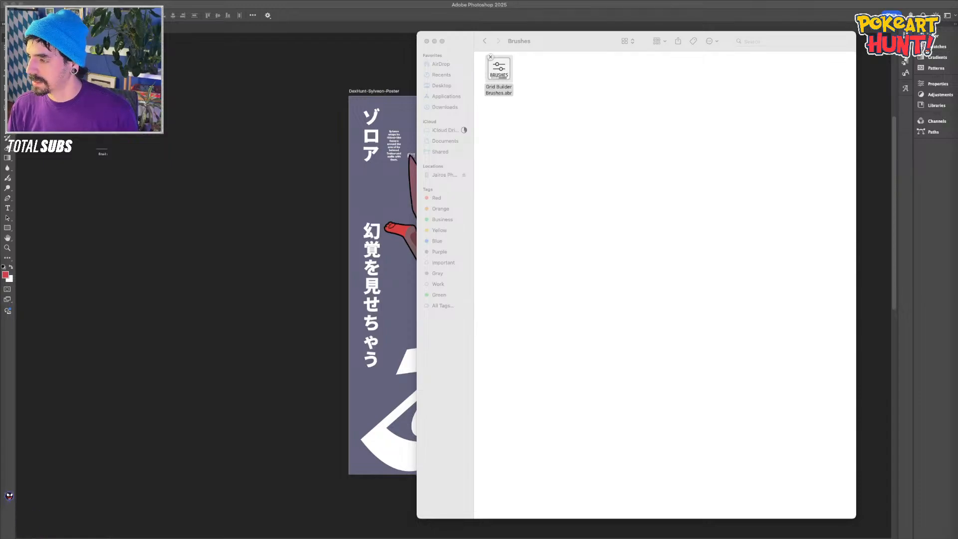
# Switch back to Photoshop, activate the Brush tool and add an empty layer above Layer 3 at the top of the poster's artboard
pyautogui.press('super+Tab')
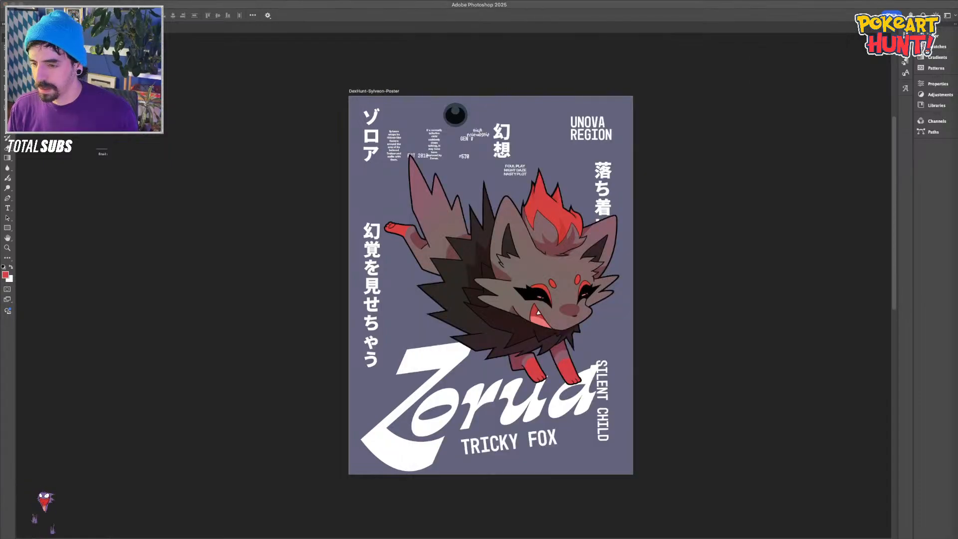
pyautogui.click(382, 306)
pyautogui.click(388, 273)
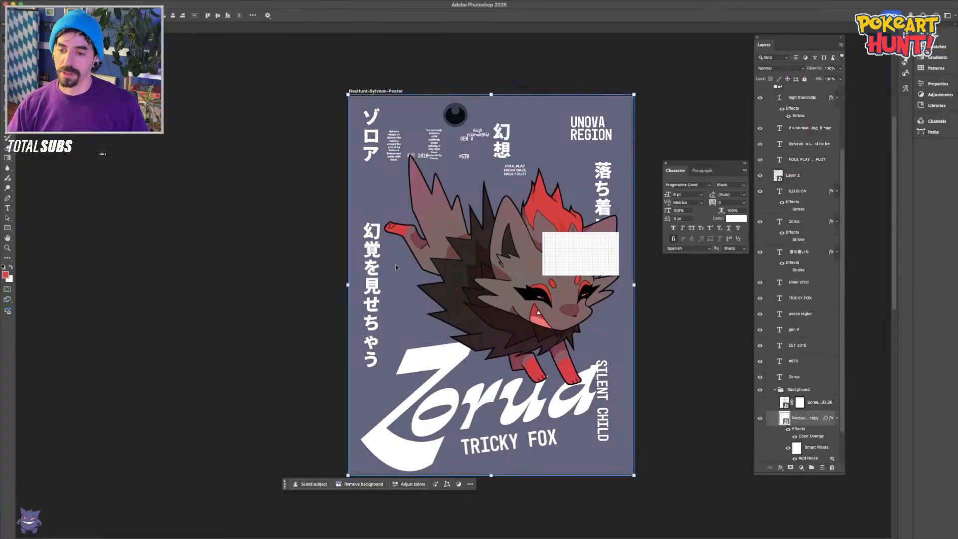
pyautogui.press('b')
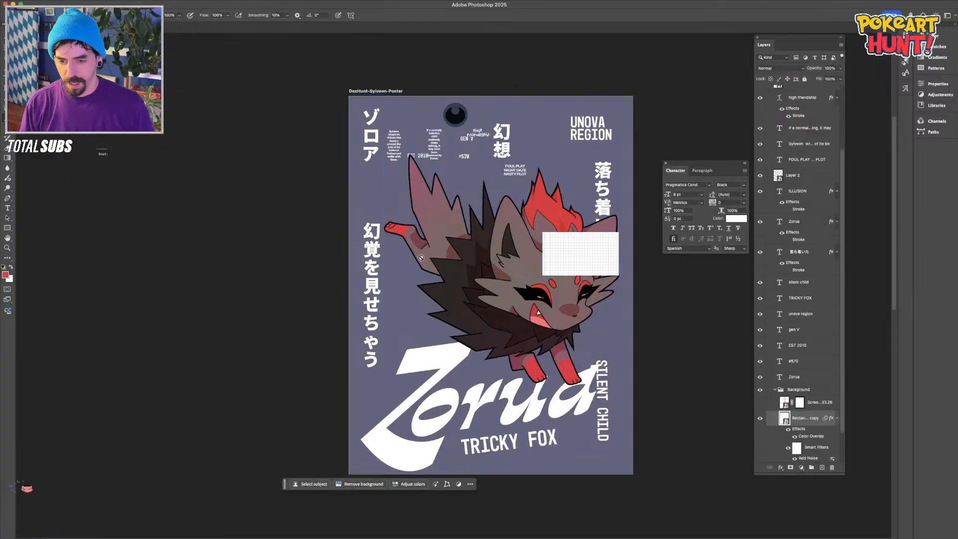
pyautogui.scroll(-2, 816, 180)
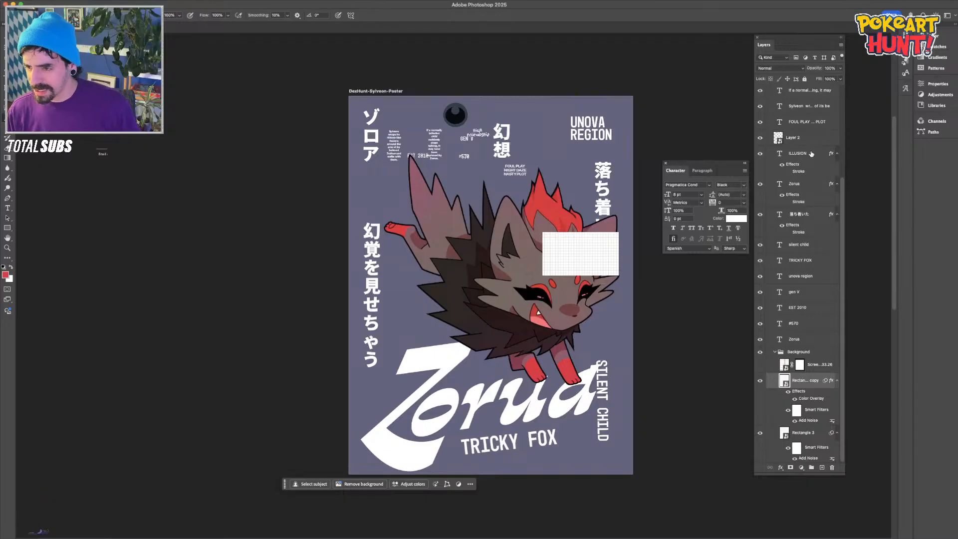
pyautogui.click(808, 121)
pyautogui.scroll(6, 843, 172)
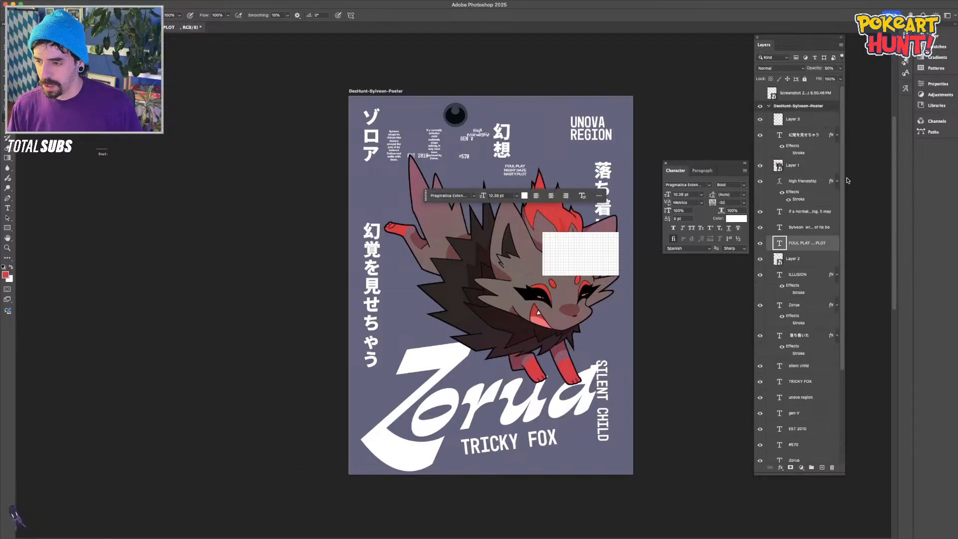
pyautogui.click(794, 118)
pyautogui.click(821, 468)
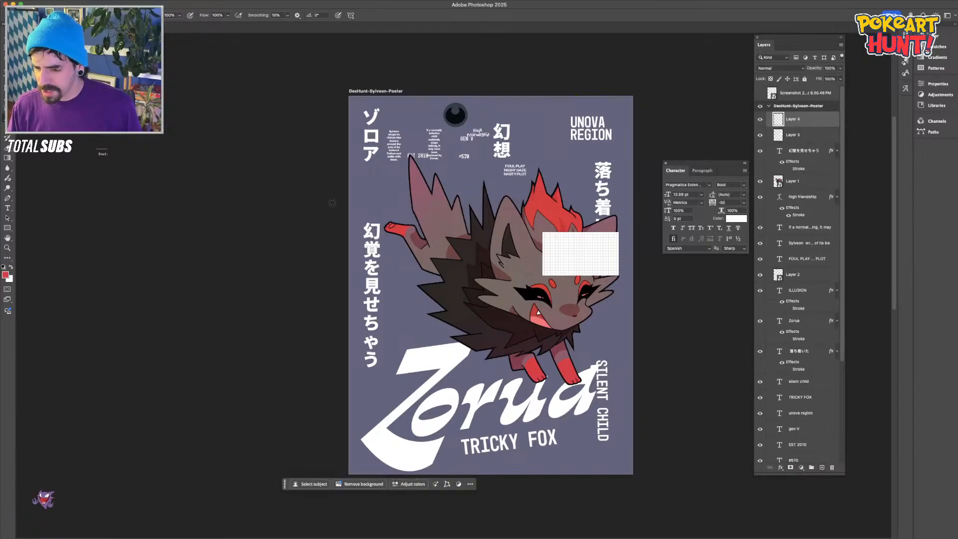
# Try the Frame - Rectangle brush, enlarged to nearly poster size, by stamping one red frame centred on the poster
pyautogui.click(40, 15)
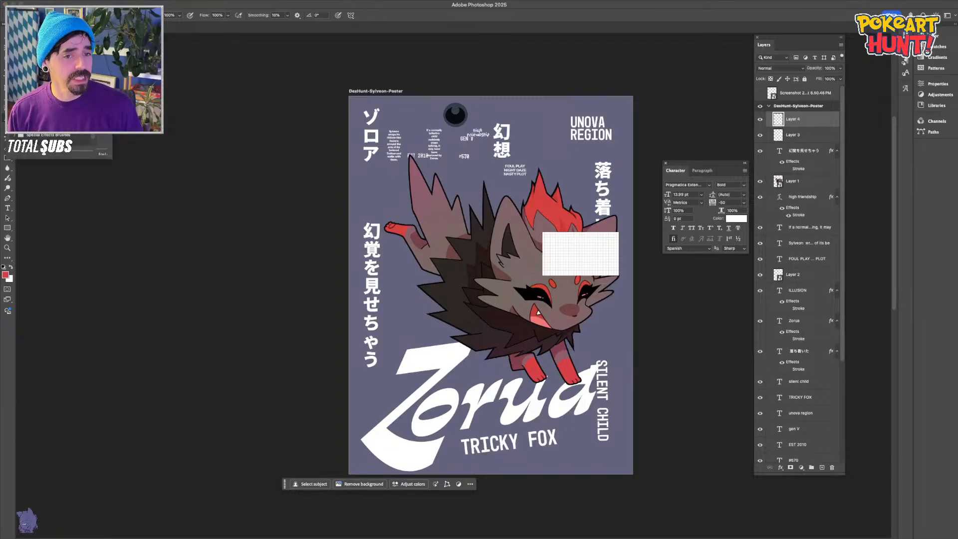
pyautogui.moveTo(110, 156)
pyautogui.mouseDown()
pyautogui.moveTo(177, 382)
pyautogui.moveTo(187, 384)
pyautogui.mouseUp()
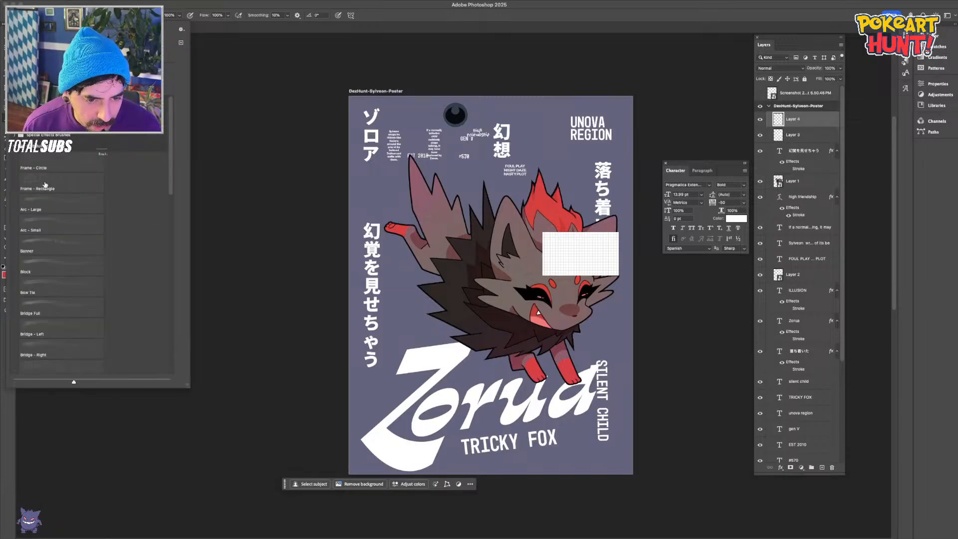
pyautogui.click(44, 181)
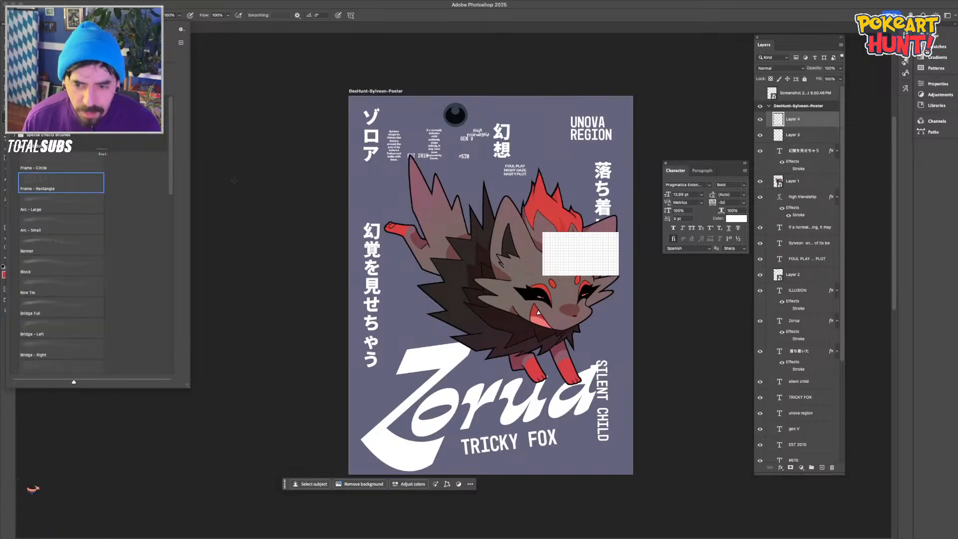
pyautogui.press('Return')
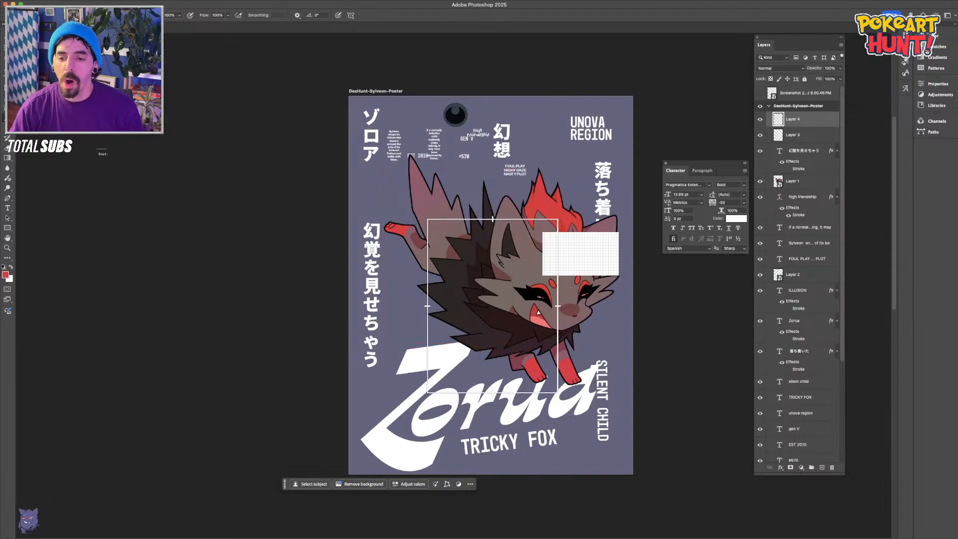
pyautogui.press(']')
pyautogui.press(']')
pyautogui.press(']')
pyautogui.press(']')
pyautogui.press(']')
pyautogui.press(']')
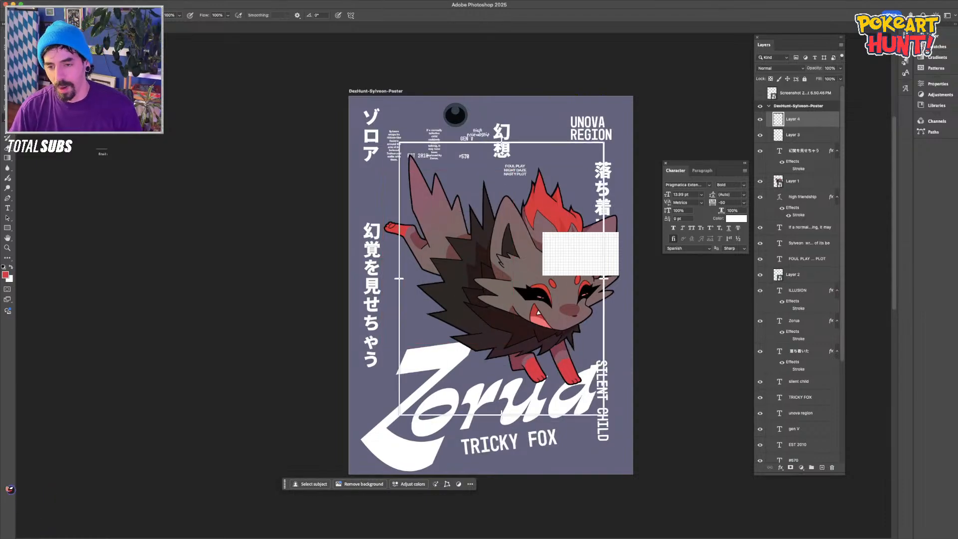
pyautogui.press('[')
pyautogui.press('[')
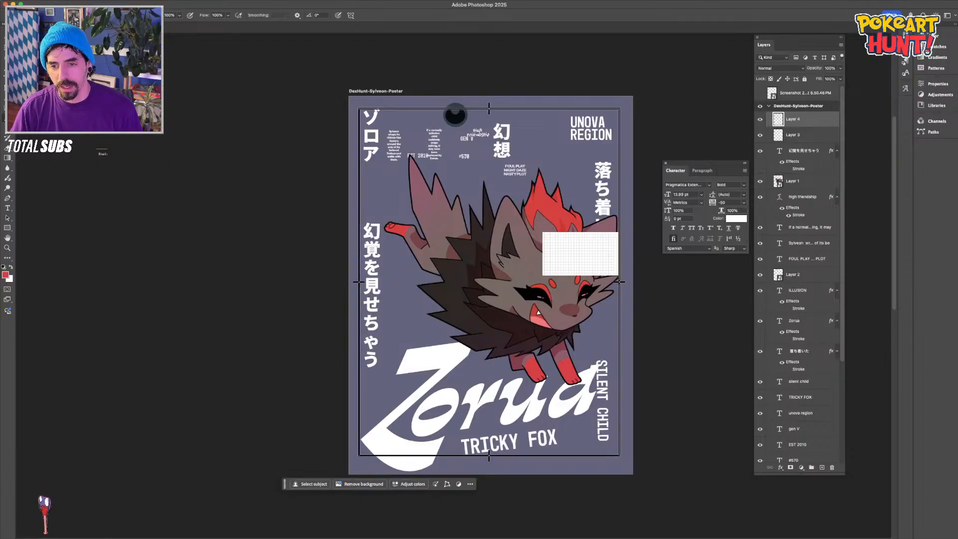
pyautogui.click(489, 283)
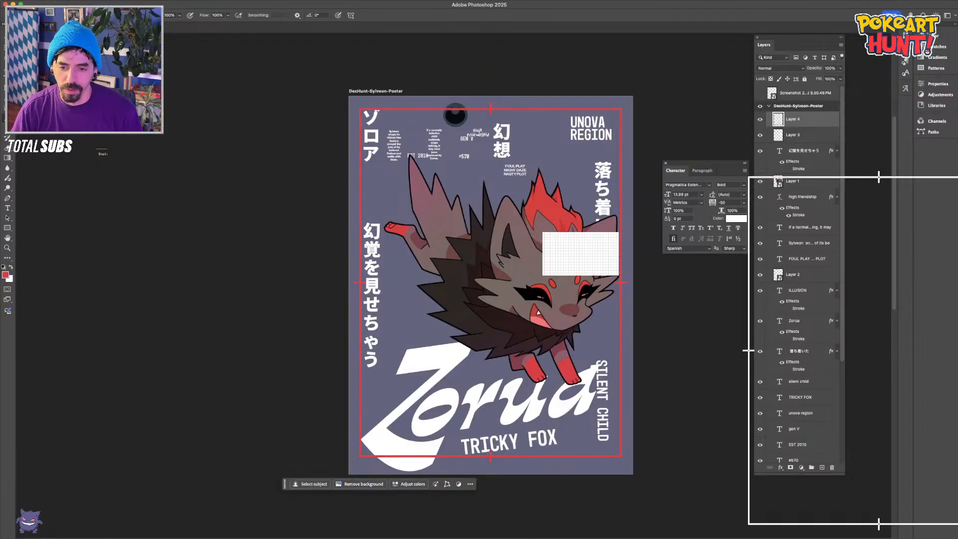
# Try three progressively smaller concentric frames inside the first one, and replace the frame layer with an empty layer
pyautogui.press('[')
pyautogui.press('[')
pyautogui.press('[')
pyautogui.press('[')
pyautogui.press('[')
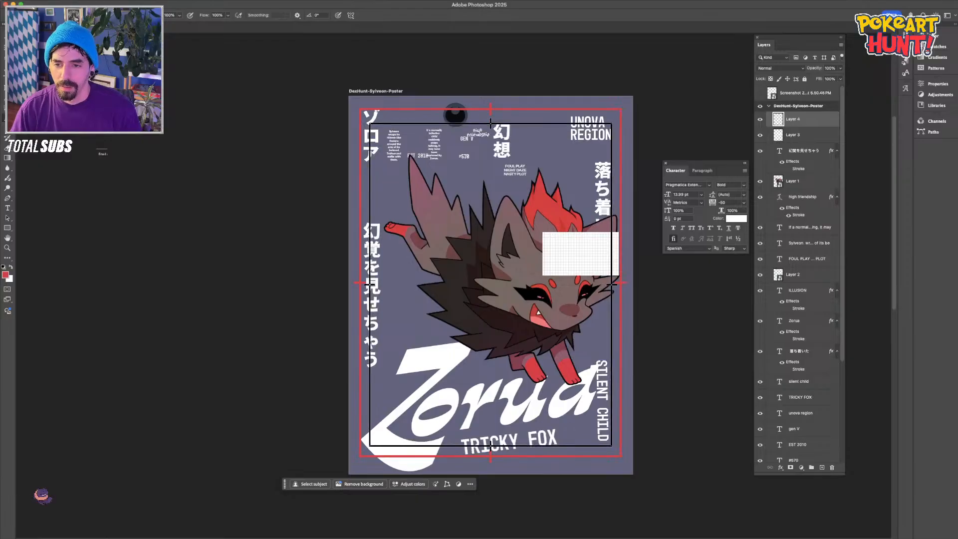
pyautogui.click(489, 284)
pyautogui.press('[')
pyautogui.press('[')
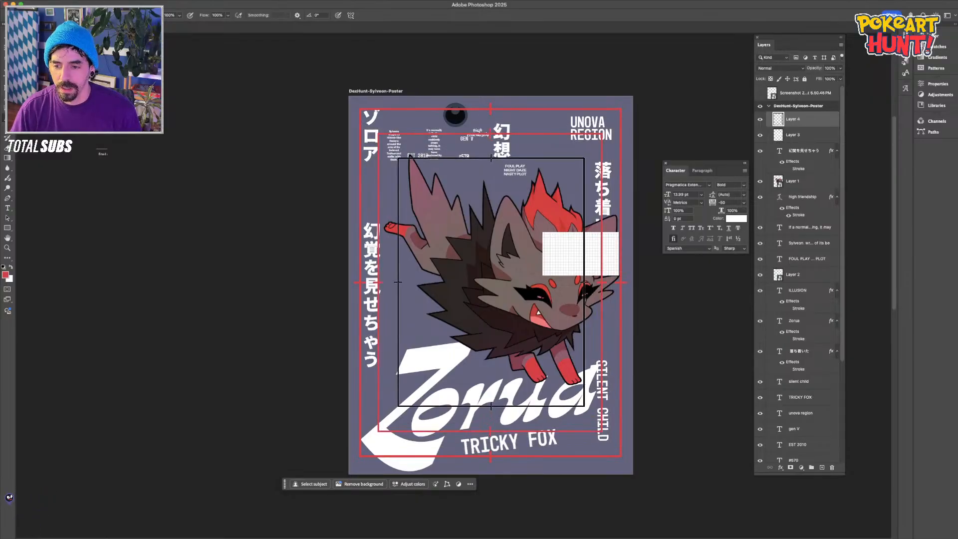
pyautogui.click(490, 284)
pyautogui.press('[')
pyautogui.press('[')
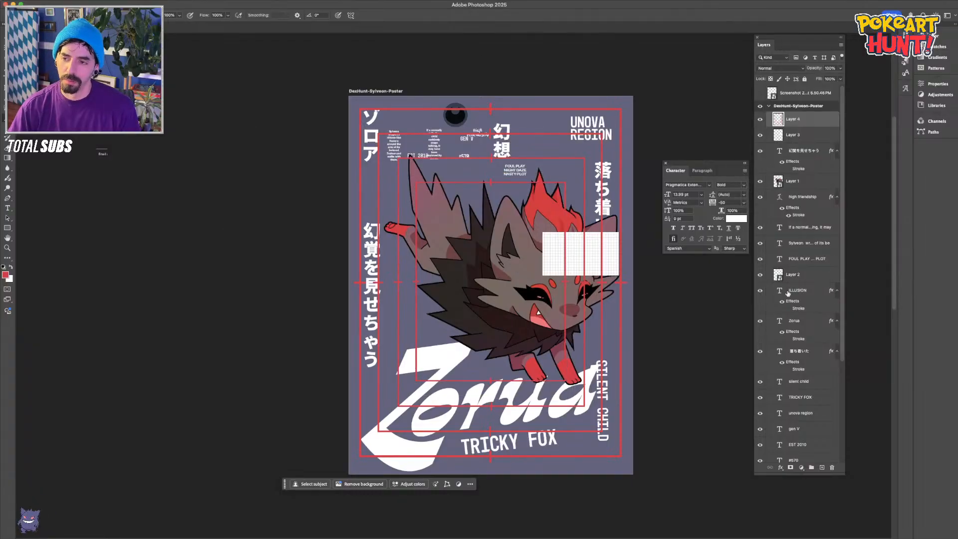
pyautogui.press('BackSpace')
pyautogui.click(821, 468)
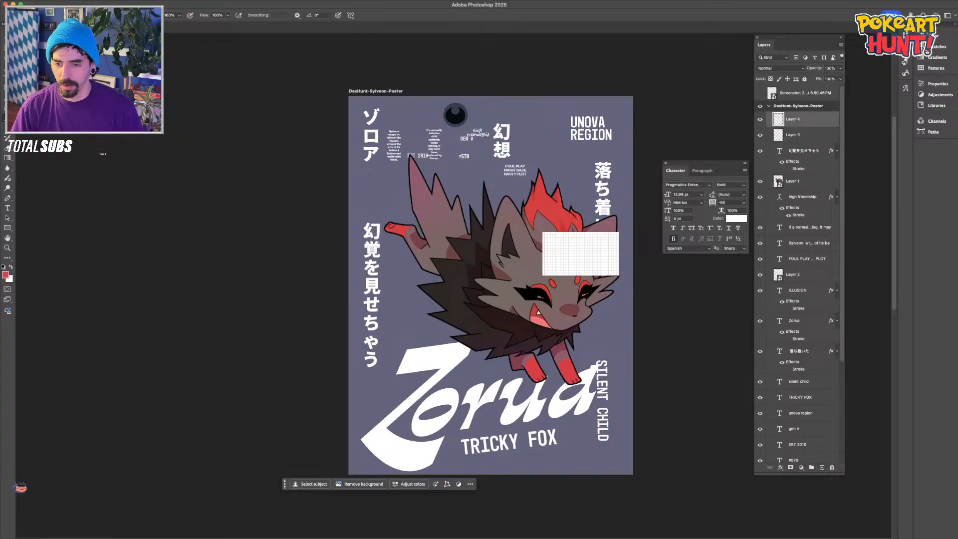
# Try rotating the white grid rectangle 90° and enlarging it to cover most of the poster
pyautogui.click(41, 15)
pyautogui.click(214, 271)
pyautogui.press('v')
pyautogui.click(561, 260)
pyautogui.moveTo(584, 223); pyautogui.dragTo(671, 264)
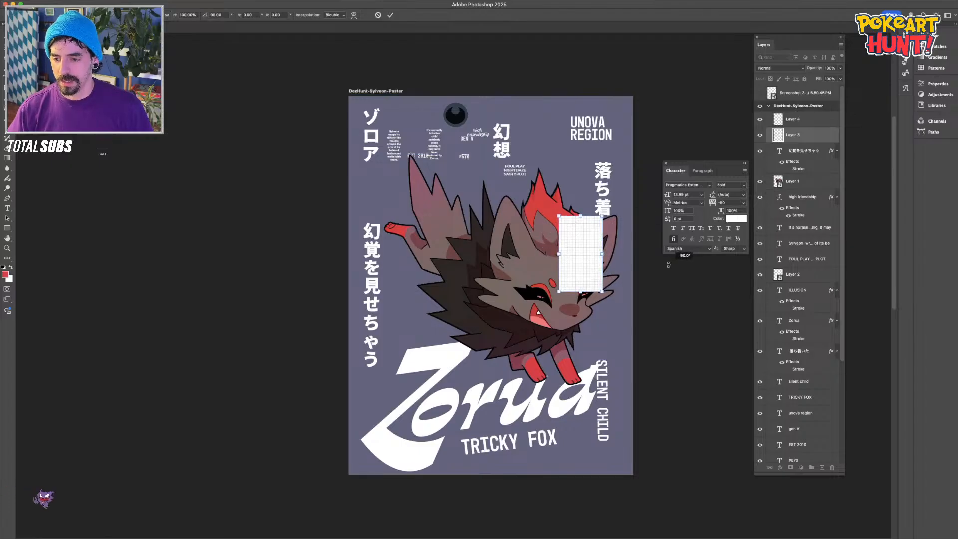
pyautogui.moveTo(558, 253); pyautogui.dragTo(355, 256)
pyautogui.moveTo(464, 299); pyautogui.dragTo(491, 304)
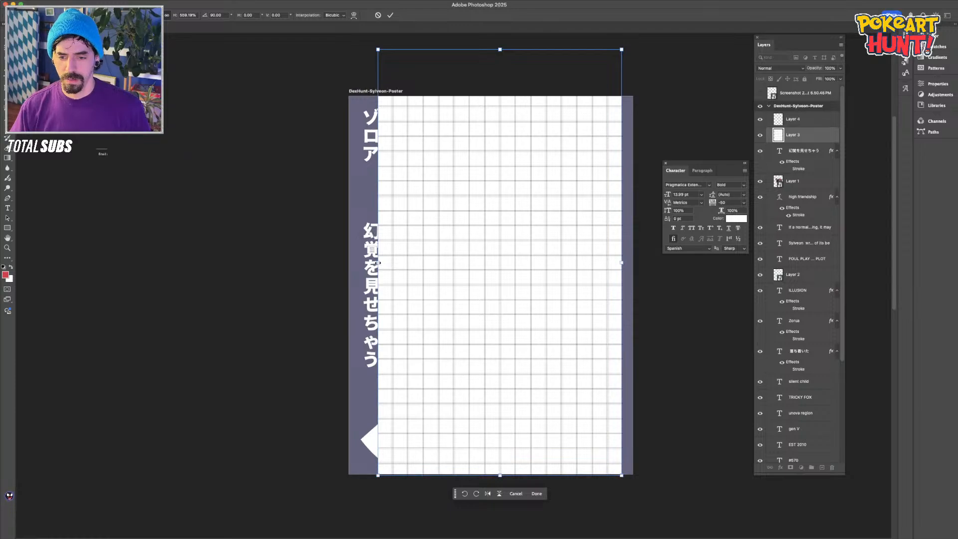
# Enlarge the white grid in landscape orientation so it spans nearly the poster's width across the upper half
pyautogui.moveTo(377, 261); pyautogui.dragTo(493, 188)
pyautogui.moveTo(496, 388); pyautogui.dragTo(497, 279)
pyautogui.press('Return')
# Duplicate the white grid twice downward, aligning the copies so the grid lines continue to near the poster's bottom edge
pyautogui.moveTo(474, 229); pyautogui.dragTo(483, 316)
pyautogui.press('Up')
pyautogui.press('Up')
pyautogui.press('Up')
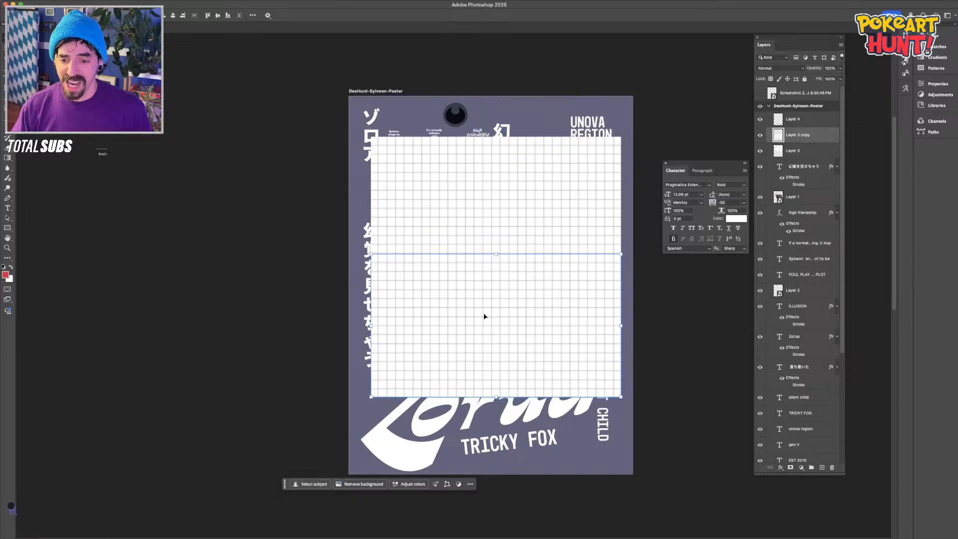
pyautogui.click(399, 224)
pyautogui.moveTo(492, 193); pyautogui.dragTo(484, 370)
pyautogui.press('Up')
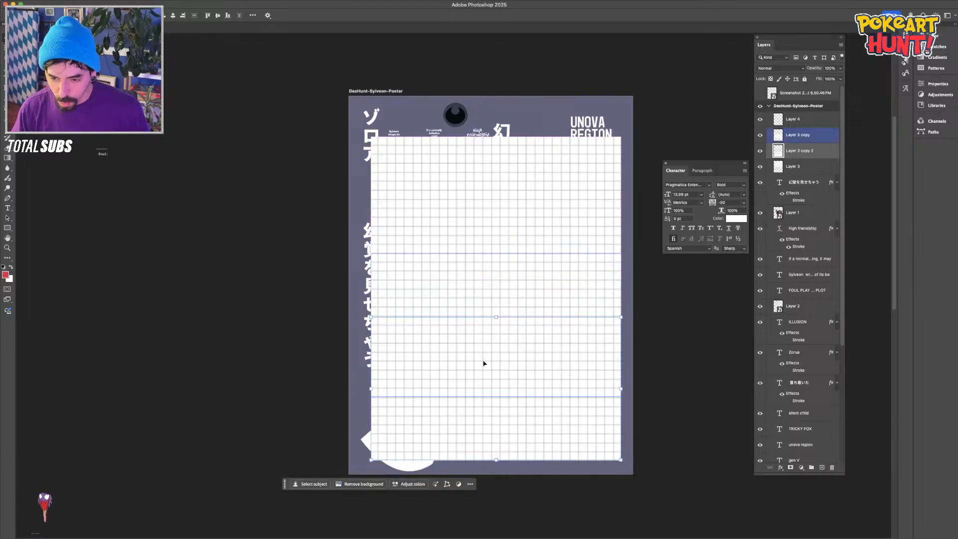
# Merge Layer 4, Layer 3 and its two copies into one grid layer and invert its colours
pyautogui.click(792, 121)
pyautogui.keyDown('shift'); pyautogui.click(799, 167); pyautogui.keyUp('shift')
pyautogui.rightClick(805, 156)
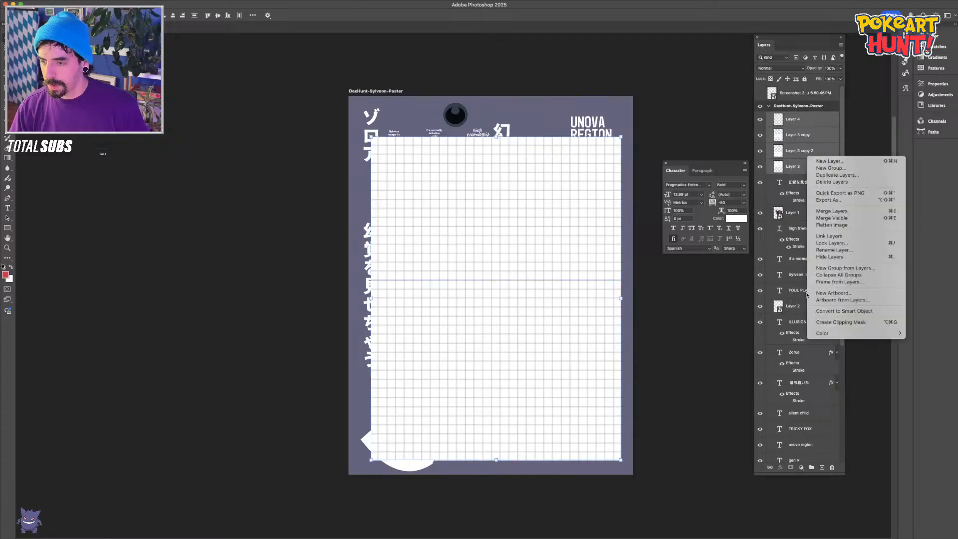
pyautogui.click(839, 212)
pyautogui.click(819, 166)
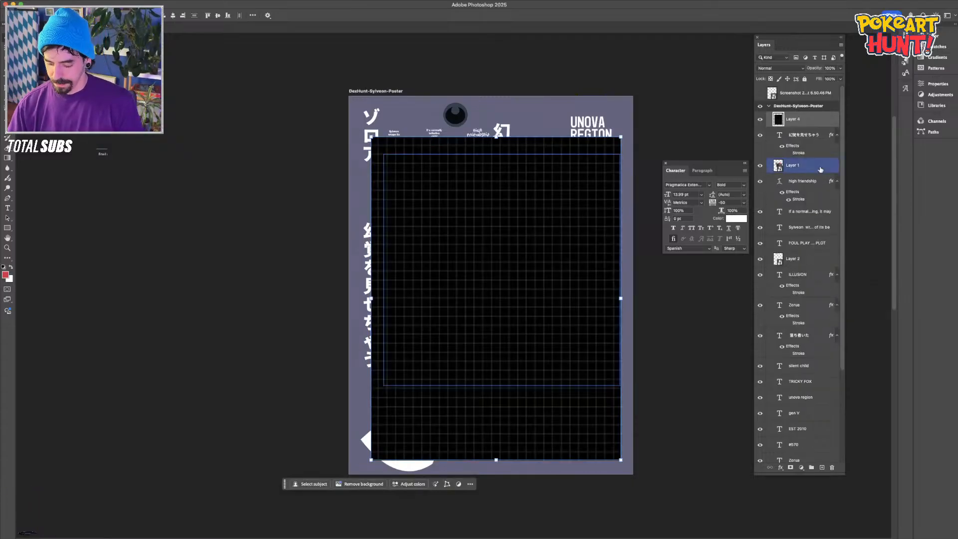
# Set the merged grid layer's blend mode to Screen and move it into the Background group above the rectangle copy
pyautogui.hotkey('shift', '+')
pyautogui.hotkey('shift', '+')
pyautogui.hotkey('shift', '+')
pyautogui.hotkey('shift', '+')
pyautogui.hotkey('shift', '+')
pyautogui.hotkey('shift', '+')
pyautogui.hotkey('shift', '+')
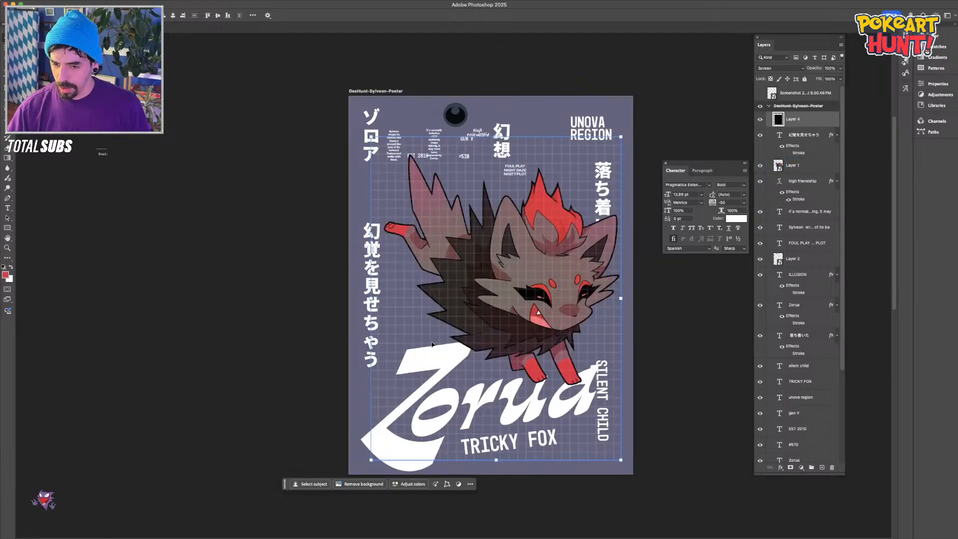
pyautogui.moveTo(793, 119); pyautogui.dragTo(804, 375)
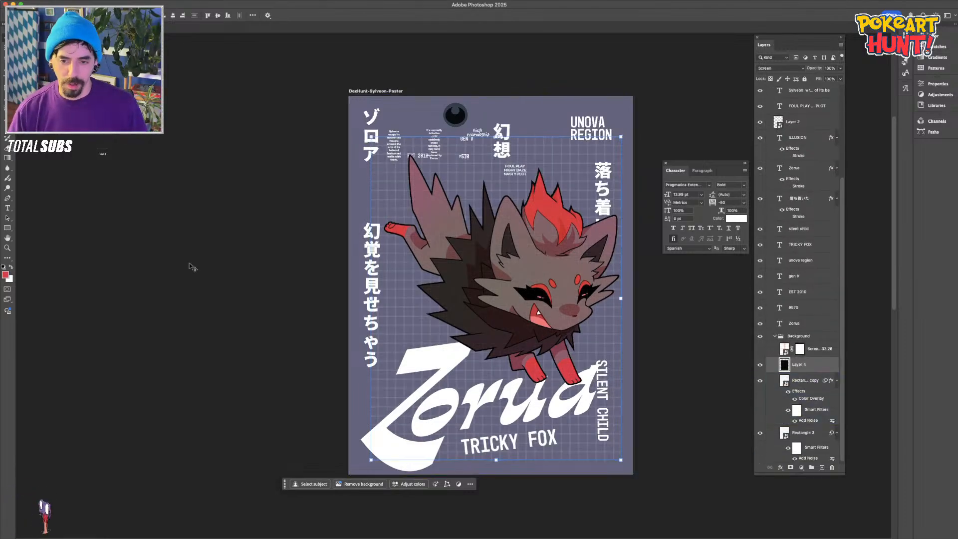
# Centre the background grid vertically on the artboard and resize it to about 1019 by 1392 px, leaving even margins
pyautogui.moveTo(371, 136); pyautogui.dragTo(359, 122)
pyautogui.press('Return')
pyautogui.click(784, 364)
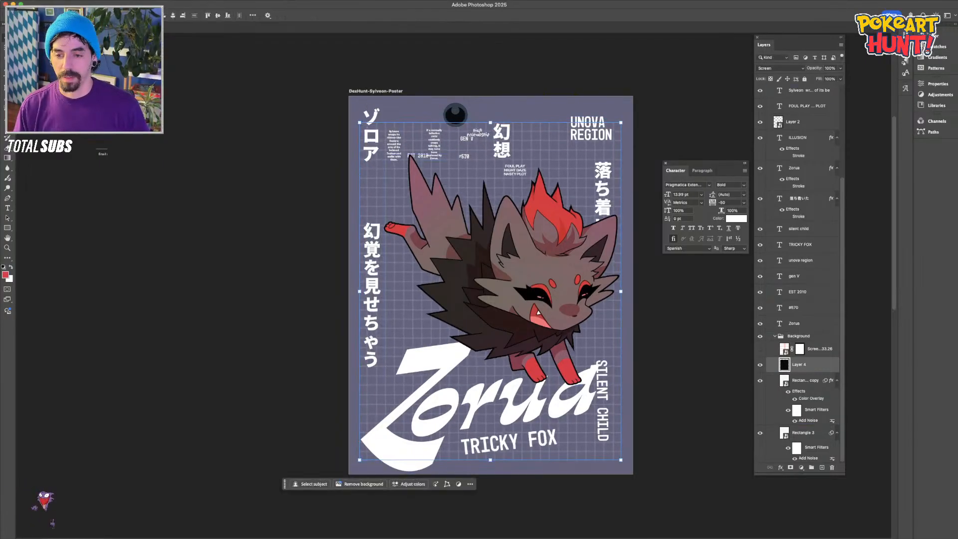
pyautogui.click(217, 16)
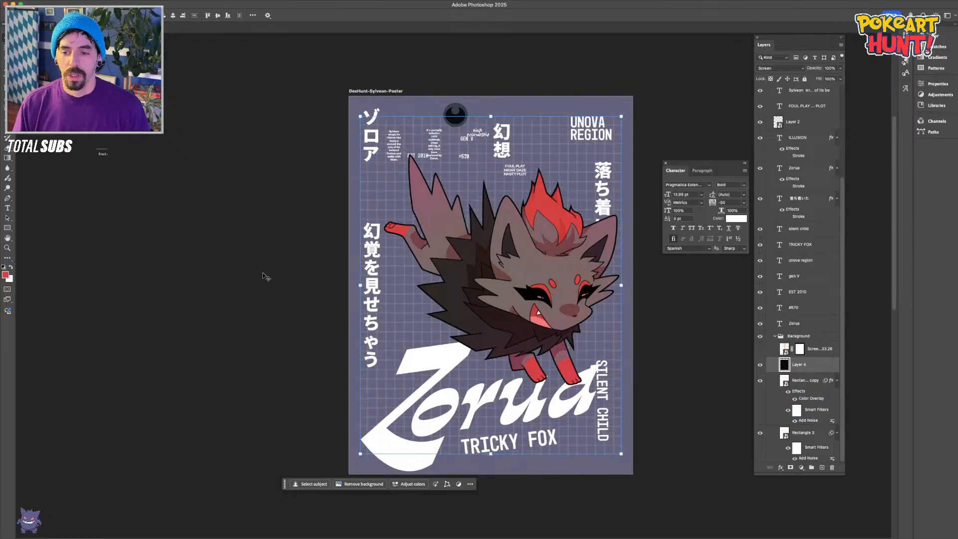
pyautogui.moveTo(490, 453); pyautogui.dragTo(490, 464)
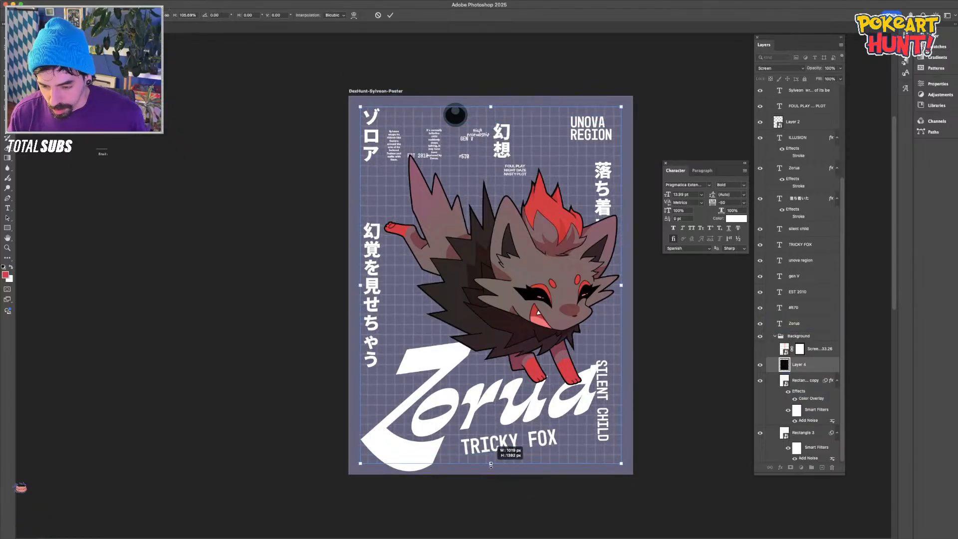
pyautogui.press('Return')
pyautogui.click(151, 386)
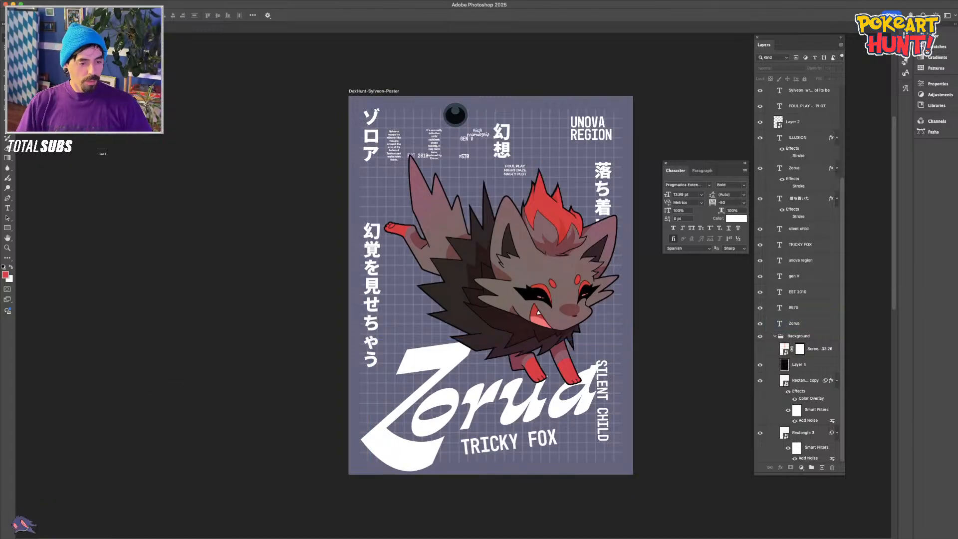
# Swap the vertical SILENT CHILD text and the ゾロア text between the poster's lower right and upper left areas
pyautogui.press('super+Tab')
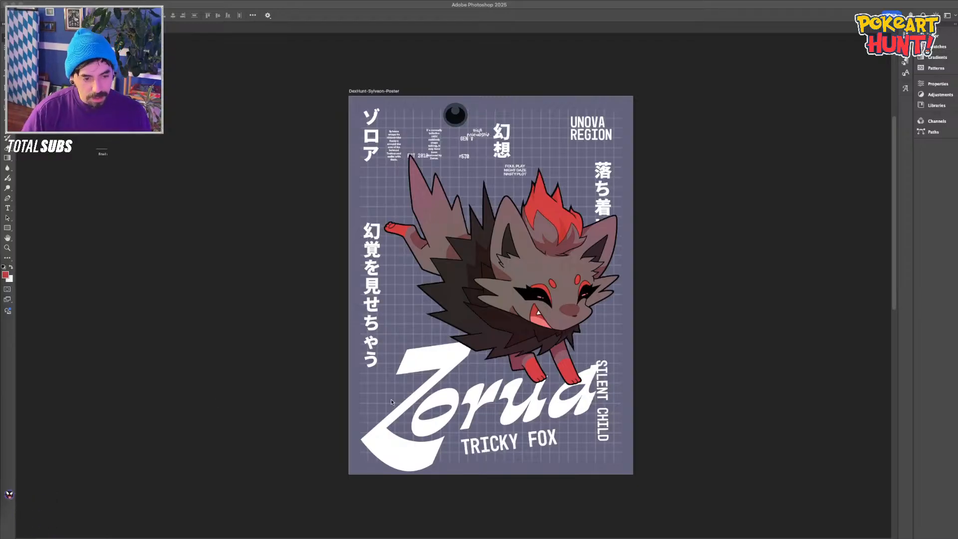
pyautogui.press('super+Tab')
pyautogui.click(651, 423)
pyautogui.click(615, 418)
pyautogui.click(595, 415)
pyautogui.moveTo(599, 415); pyautogui.dragTo(399, 202)
pyautogui.moveTo(369, 134); pyautogui.dragTo(602, 367)
# Delete the vertical SILENT CHILD text from the poster
pyautogui.press('super+plus')
pyautogui.moveTo(366, 205); pyautogui.dragTo(397, 308)
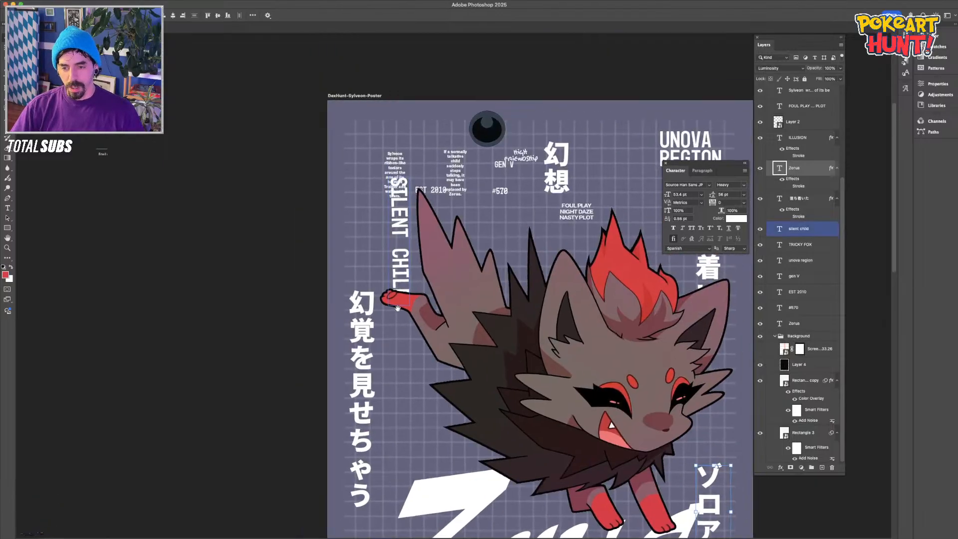
pyautogui.press('Delete')
pyautogui.scroll(-2, 462, 319)
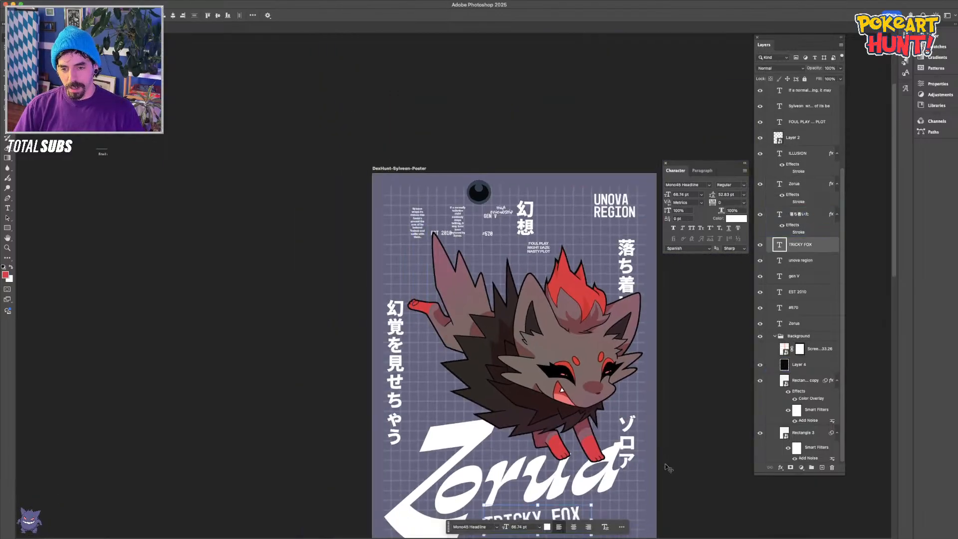
# Duplicate the vertical ゾロア text into the poster's upper left corner and replace the copy's text with 沈黙な
pyautogui.doubleClick(631, 427)
pyautogui.press('Escape')
pyautogui.press('v')
pyautogui.moveTo(628, 429); pyautogui.dragTo(391, 209)
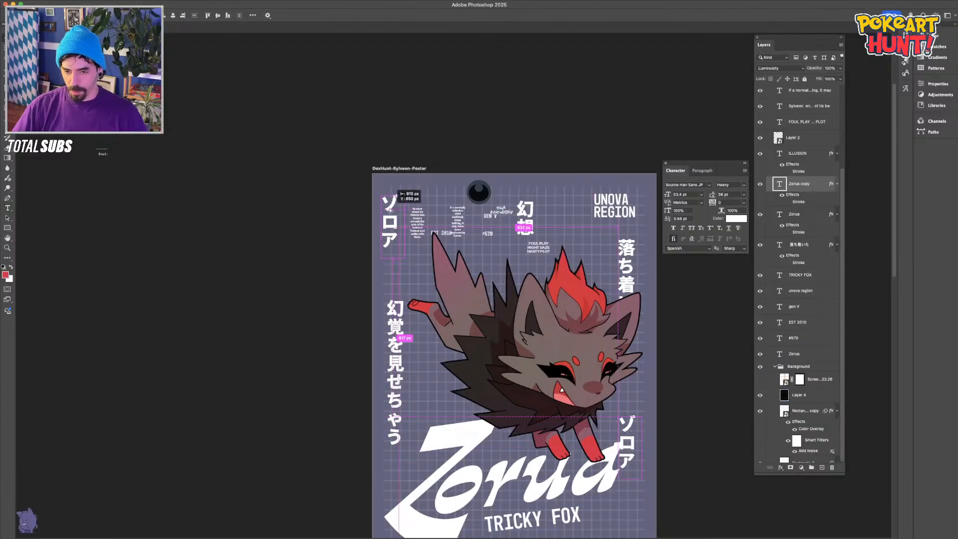
pyautogui.doubleClick(391, 219)
pyautogui.hotkey('ctrl', 'v')
pyautogui.hotkey('ctrl', 'Return')
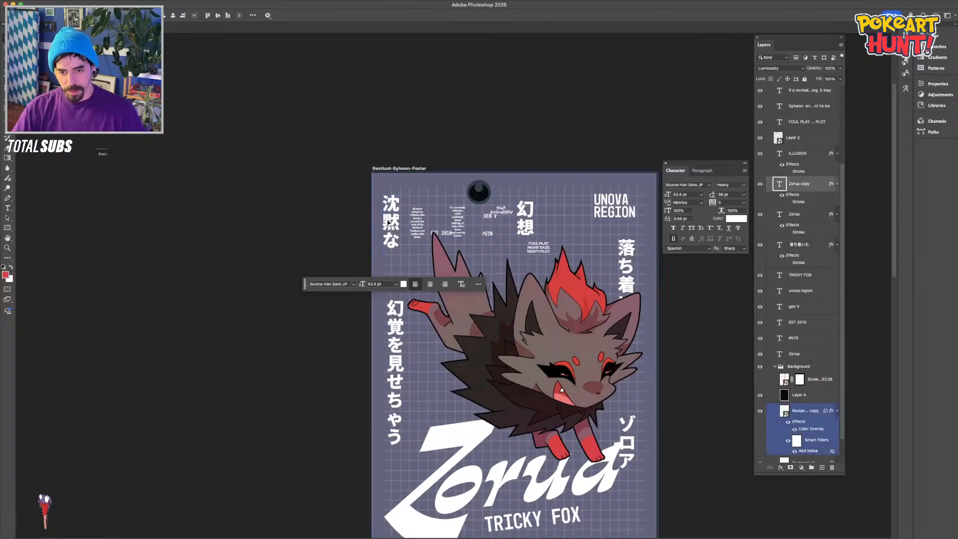
# Move the small Sylveon paragraph below #570, then shift the 沈黙な text slightly inward at a reduced opacity
pyautogui.moveTo(423, 222); pyautogui.dragTo(501, 240)
pyautogui.moveTo(395, 222); pyautogui.dragTo(406, 224)
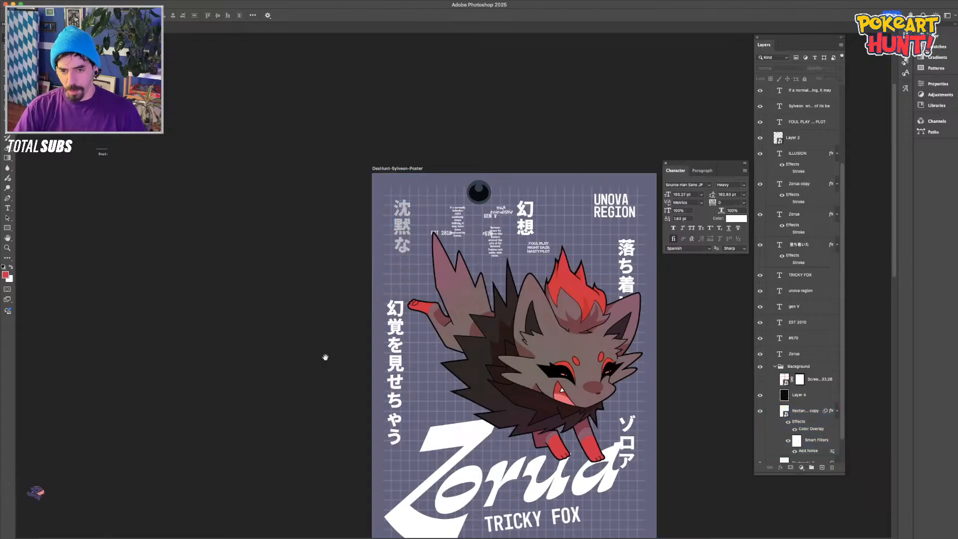
# Lower the opacity of the background grid layer to 20%
pyautogui.scroll(-5, 361, 306)
pyautogui.click(612, 384)
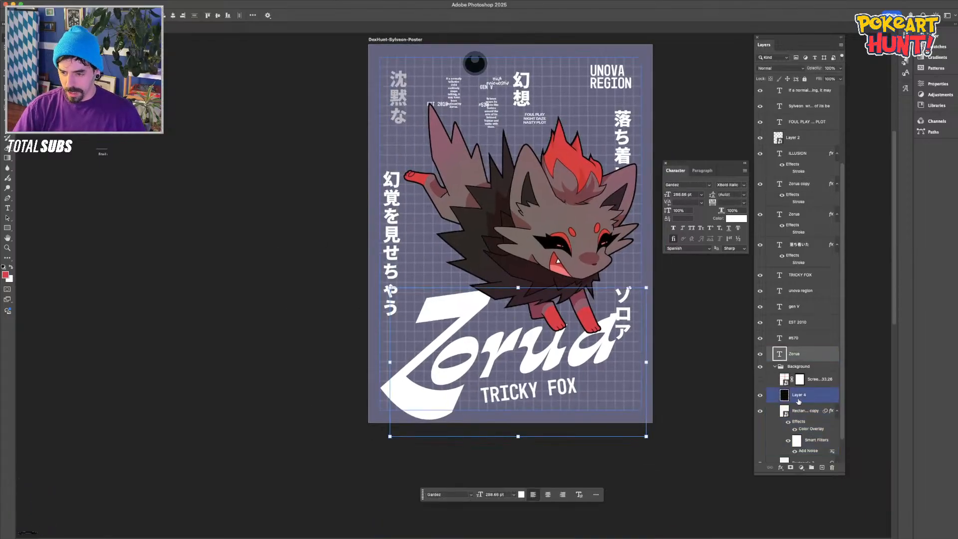
pyautogui.click(628, 395)
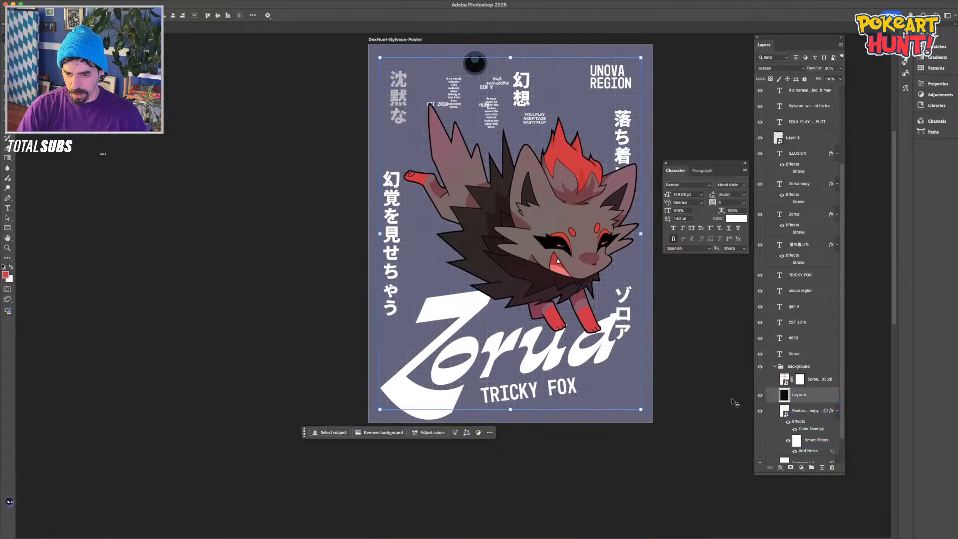
pyautogui.click(248, 346)
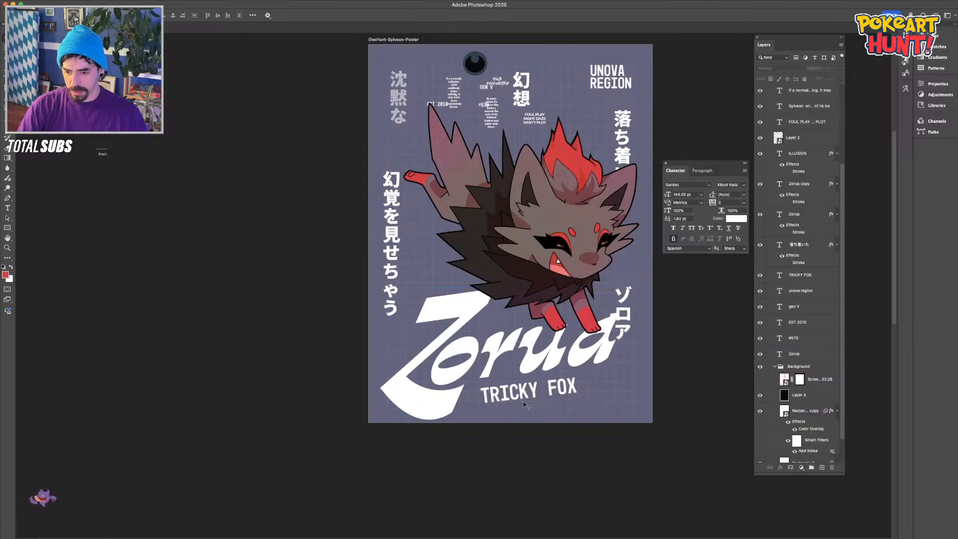
# Enlarge the lower right ゾロア text to about 127.6 pt and place it beside the end of the Zorua title
pyautogui.click(626, 320)
pyautogui.press('super+t')
pyautogui.moveTo(614, 350); pyautogui.dragTo(577, 384)
pyautogui.moveTo(529, 414); pyautogui.dragTo(521, 449)
pyautogui.press('Return')
pyautogui.moveTo(600, 376); pyautogui.dragTo(618, 360)
# Colour the large ゾロア text with the red sampled from the fox's hair tuft and set its opacity to 20%
pyautogui.click(738, 221)
pyautogui.click(570, 159)
pyautogui.press('Return')
pyautogui.press('2')
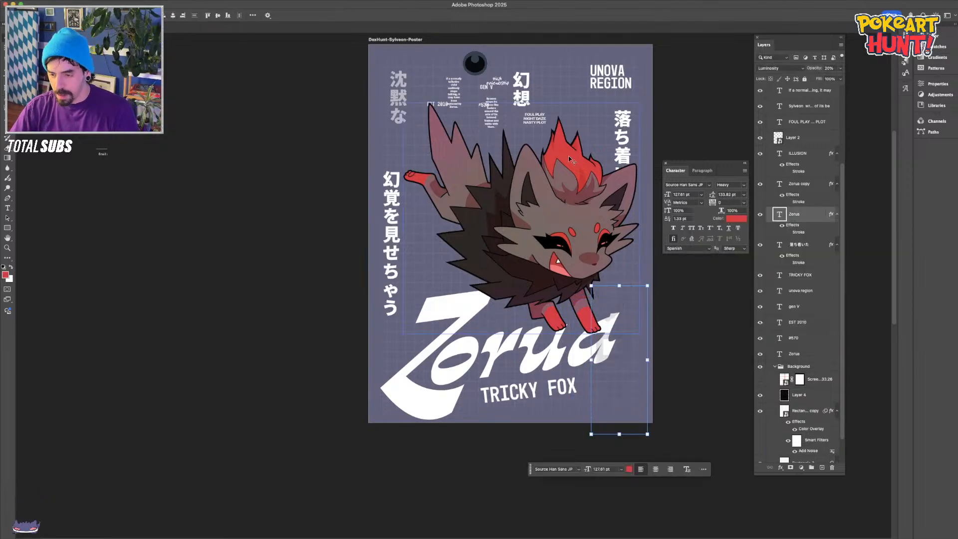
# Raise the large ゾロア text layer one level and set its blend mode to Normal
pyautogui.press('super+]')
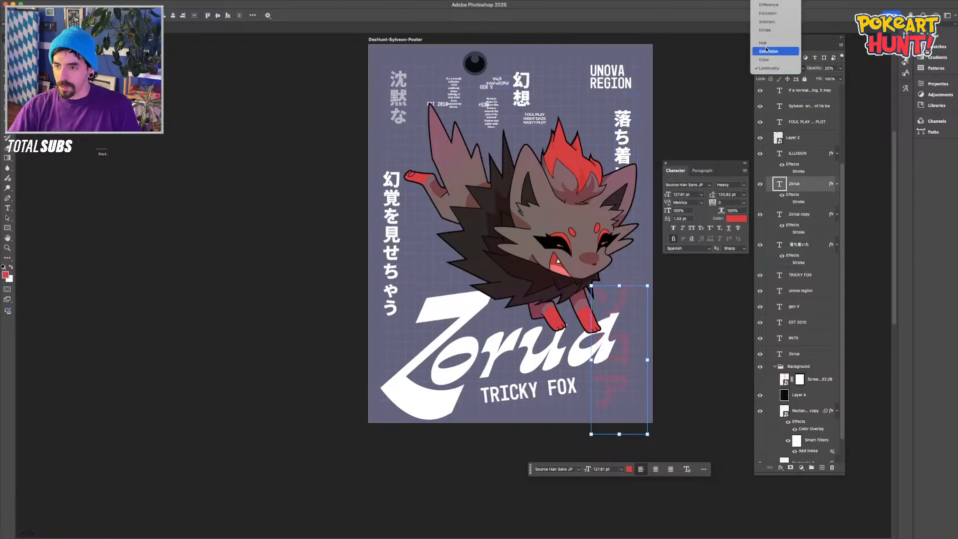
pyautogui.click(777, 68)
pyautogui.moveTo(768, 2)
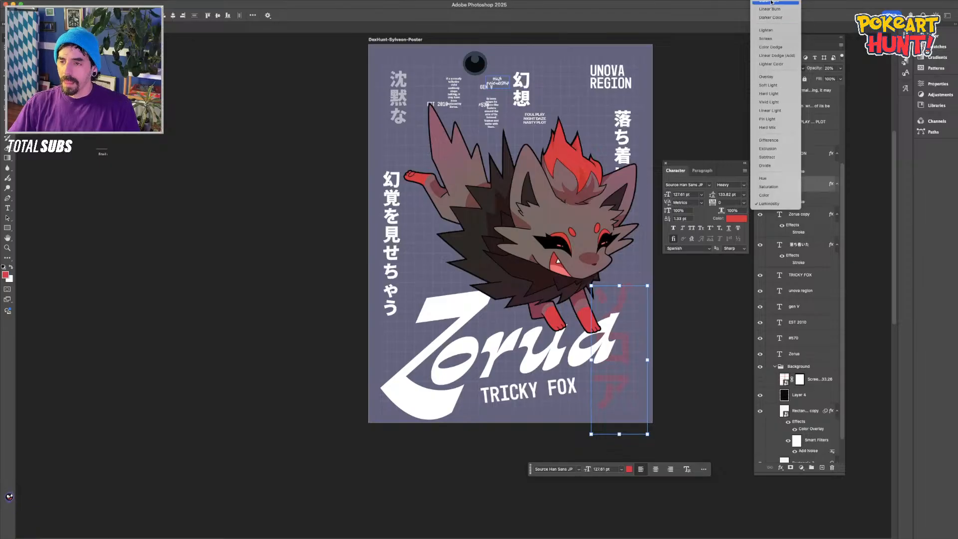
pyautogui.click(760, 8)
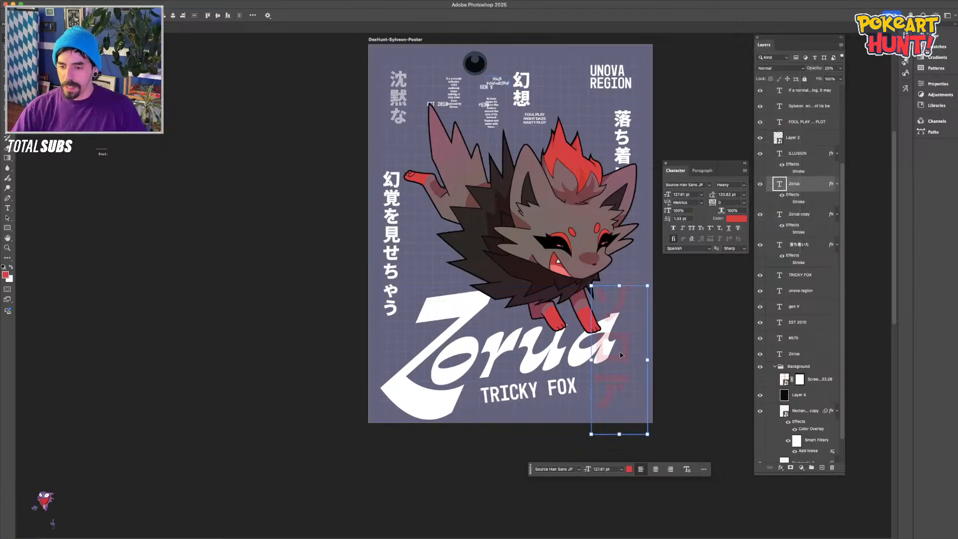
# Move the large ゾロア text slightly up and send its layer down the stack toward the Zorua title
pyautogui.moveTo(646, 346); pyautogui.dragTo(647, 334)
pyautogui.press('super+bracketleft')
pyautogui.press('super+bracketleft')
pyautogui.press('super+bracketleft')
pyautogui.press('super+bracketleft')
pyautogui.press('super+bracketleft')
pyautogui.press('super+bracketleft')
pyautogui.press('super+bracketleft')
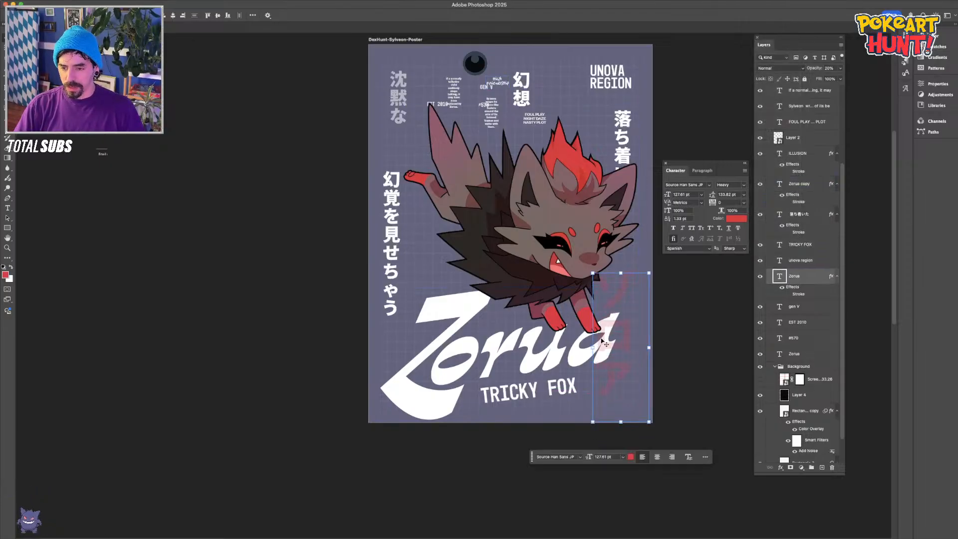
# Recolour the large ゾロア text white and send it behind the Zorua title
pyautogui.click(736, 218)
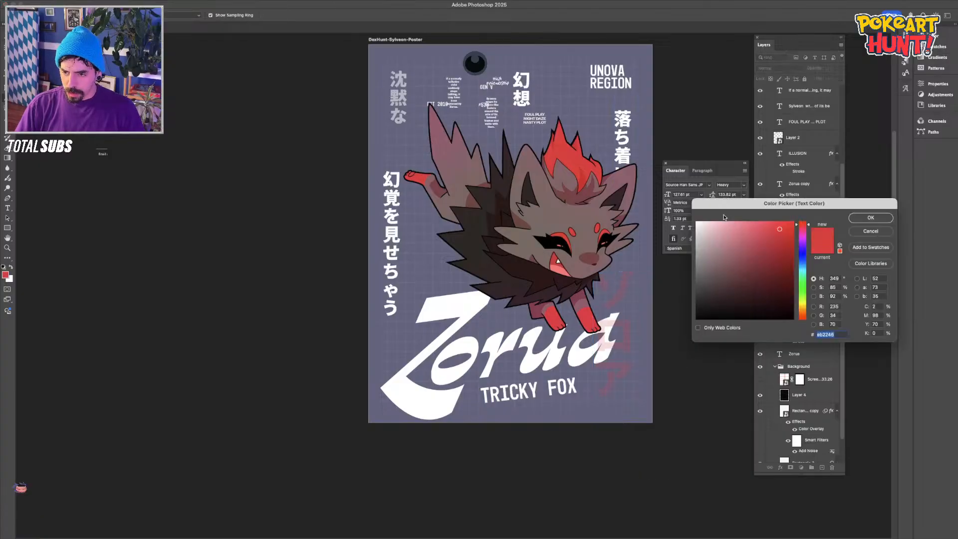
pyautogui.moveTo(746, 253); pyautogui.dragTo(688, 219)
pyautogui.press('Return')
pyautogui.press('super+bracketleft')
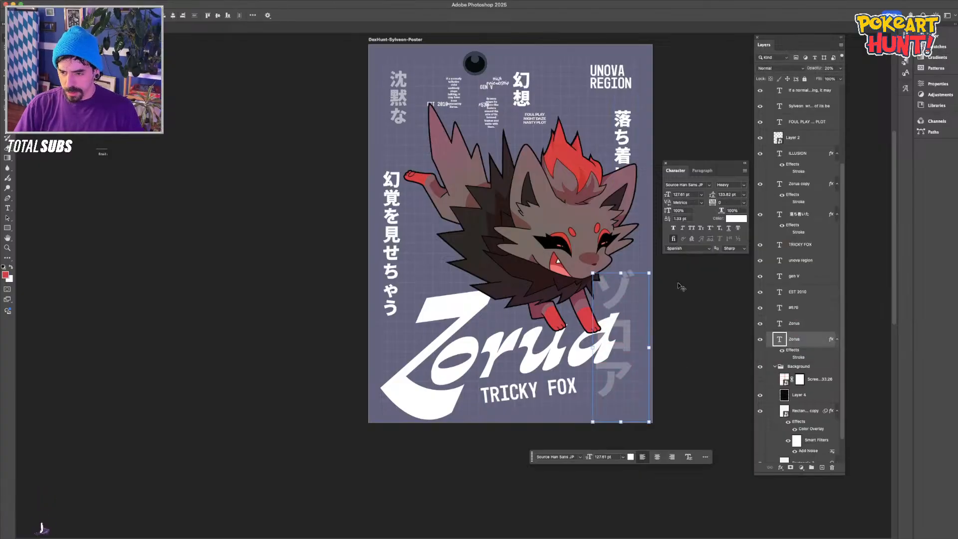
# Shift the large ゾロア text down and slightly right into the poster's lower right corner
pyautogui.press('super+t')
pyautogui.moveTo(593, 270); pyautogui.dragTo(593, 270)
pyautogui.moveTo(627, 303); pyautogui.dragTo(632, 320)
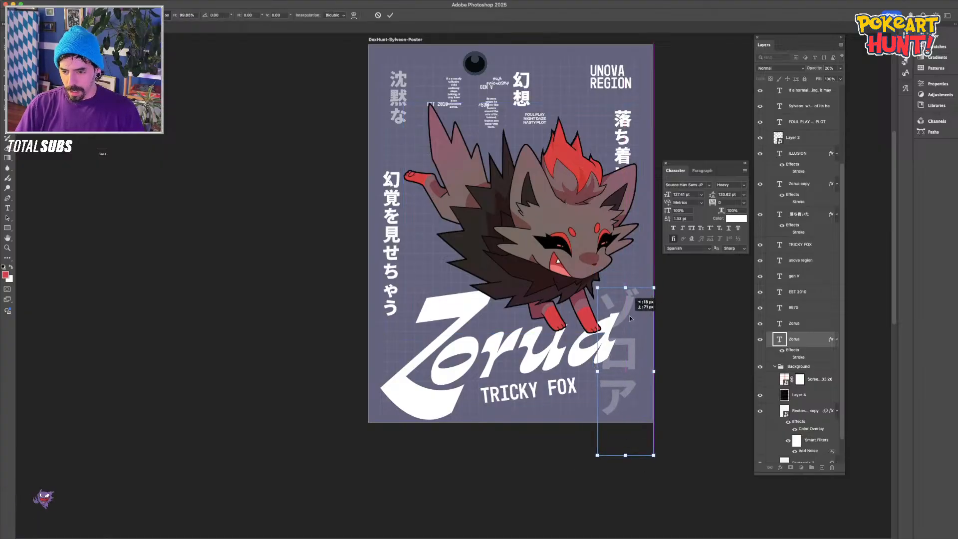
pyautogui.press('Return')
# Add a white, centre-positioned Stroke layer effect around the fox illustration
pyautogui.hscroll(-3, 265, 363)
pyautogui.scroll(1, 264, 364)
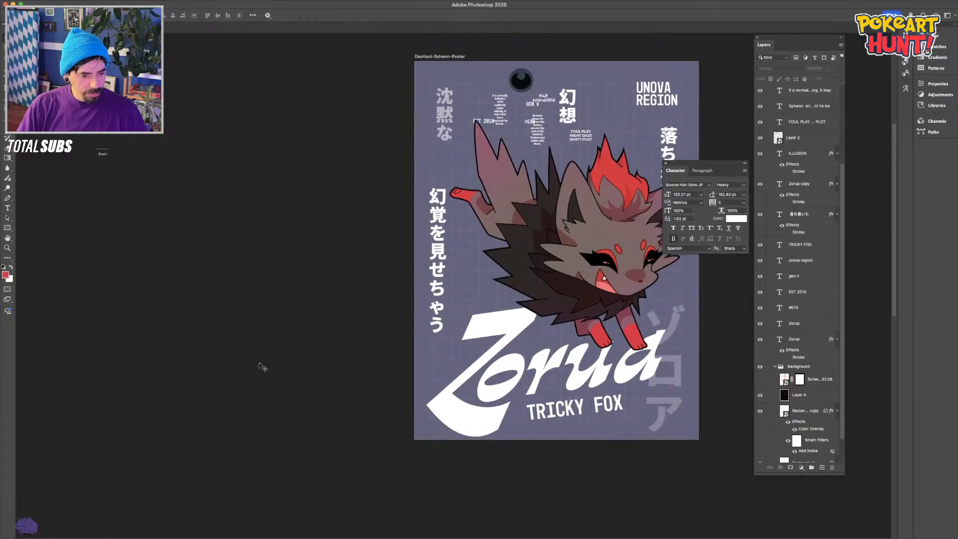
pyautogui.moveTo(350, 333); pyautogui.dragTo(192, 353)
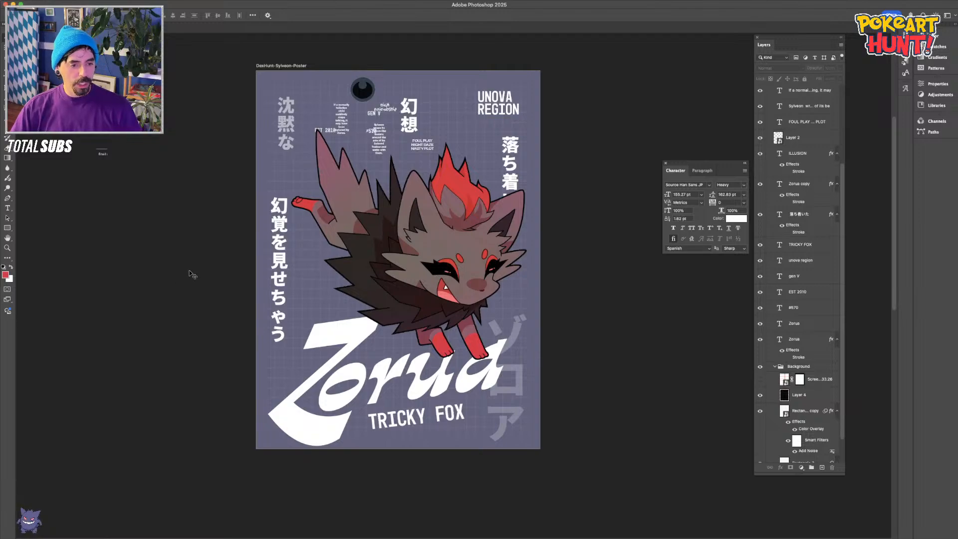
pyautogui.moveTo(186, 296); pyautogui.dragTo(206, 319)
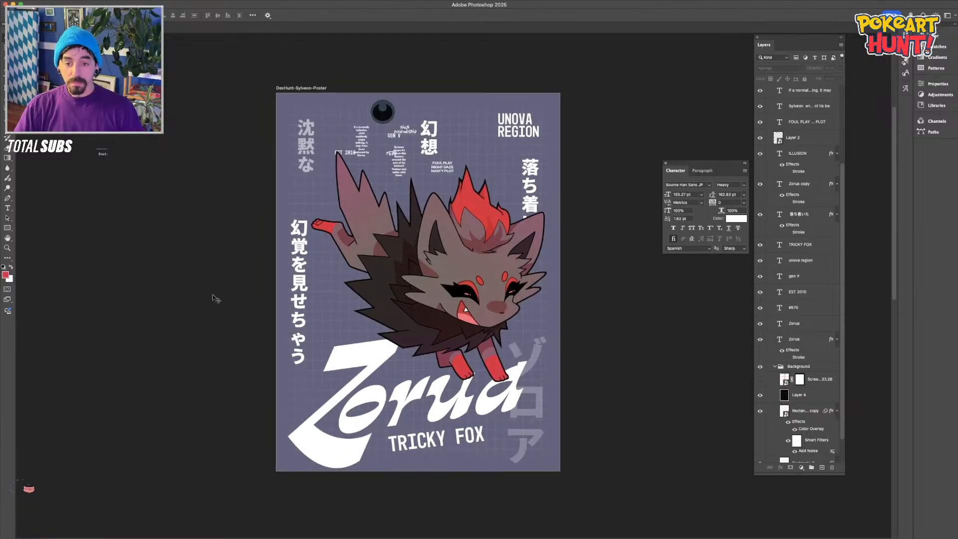
pyautogui.click(422, 274)
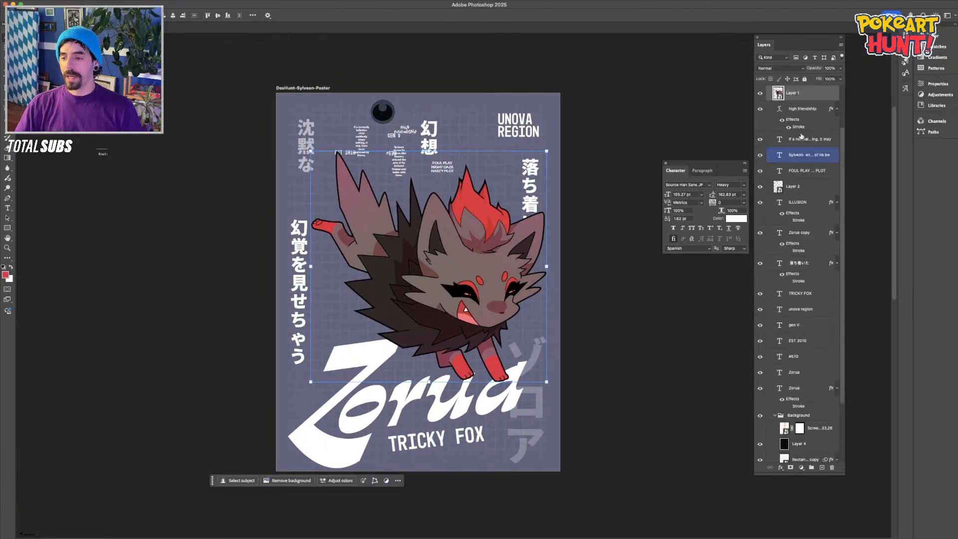
pyautogui.doubleClick(826, 100)
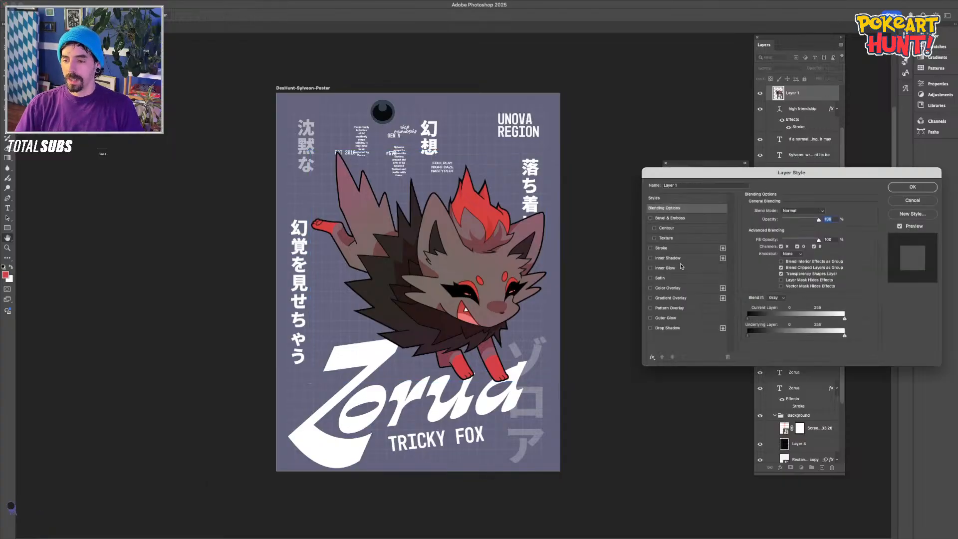
pyautogui.click(661, 248)
pyautogui.write('5')
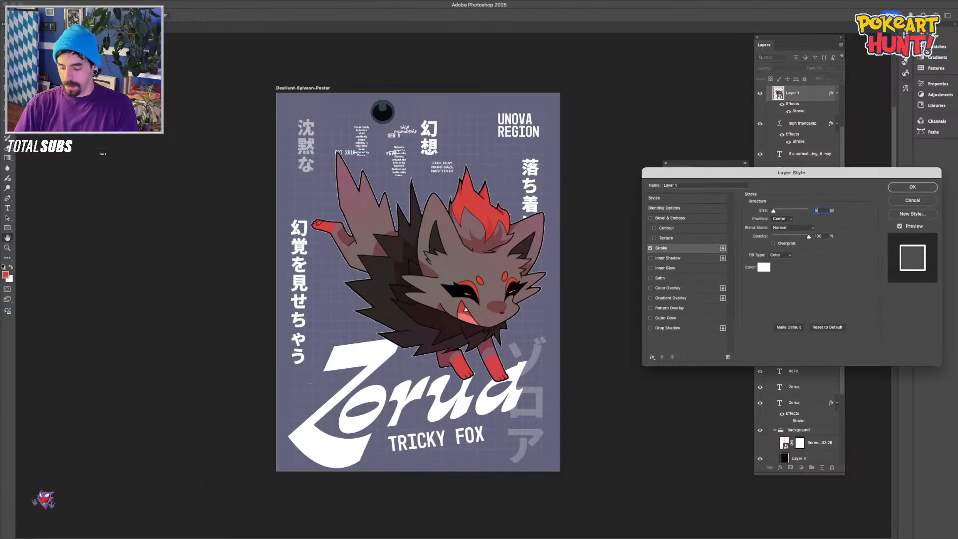
pyautogui.press('Return')
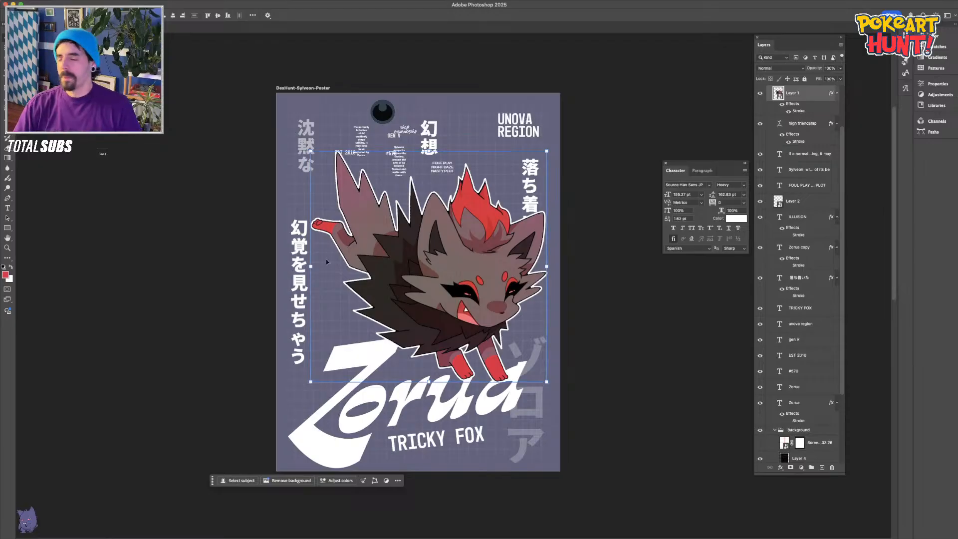
# Examine the outlined fox illustration and the title area up close and at full poster size
pyautogui.click(203, 299)
pyautogui.press('super+plus')
pyautogui.scroll(2, 422, 321)
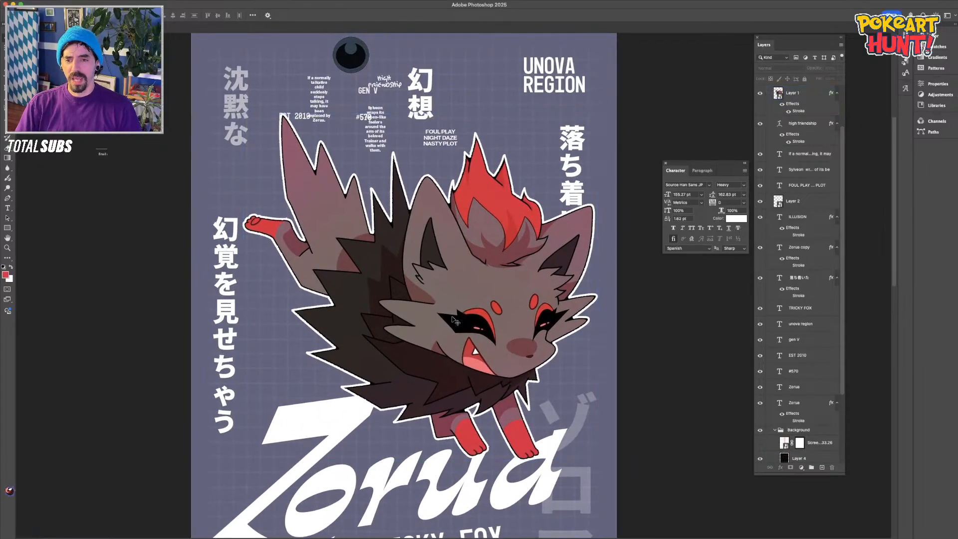
pyautogui.press('super+minus')
pyautogui.moveTo(445, 306); pyautogui.dragTo(440, 282)
pyautogui.press('super+z')
pyautogui.click(186, 336)
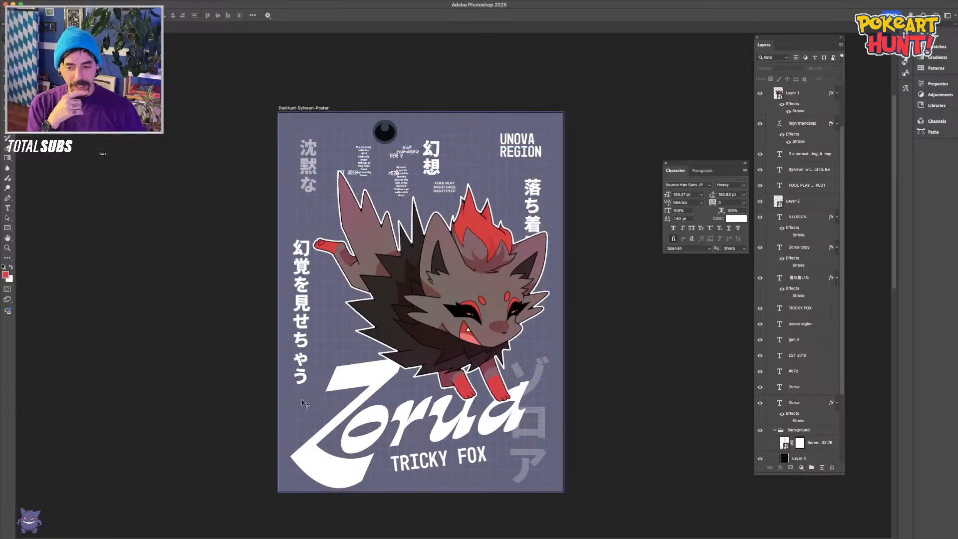
pyautogui.click(282, 410)
pyautogui.scroll(5, 299, 399)
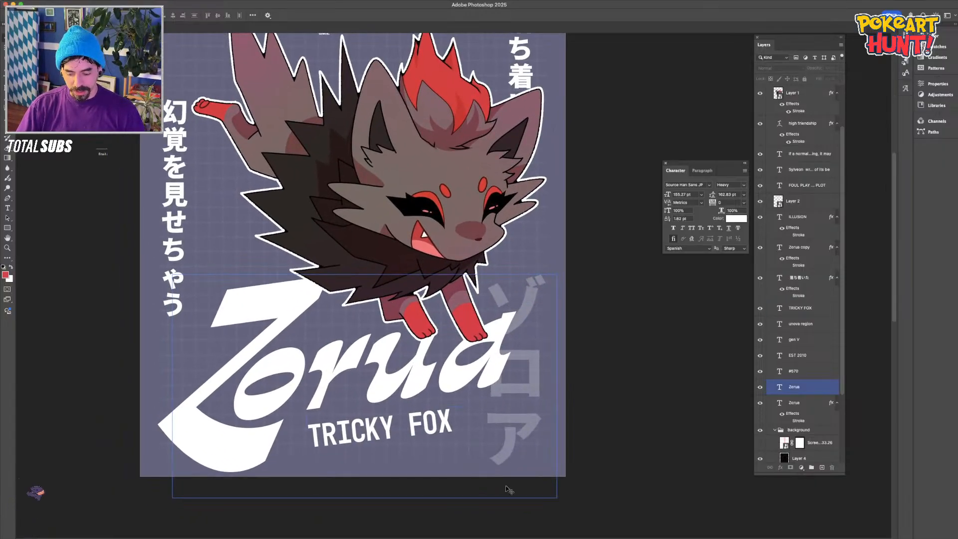
pyautogui.click(478, 489)
pyautogui.scroll(-5, 175, 269)
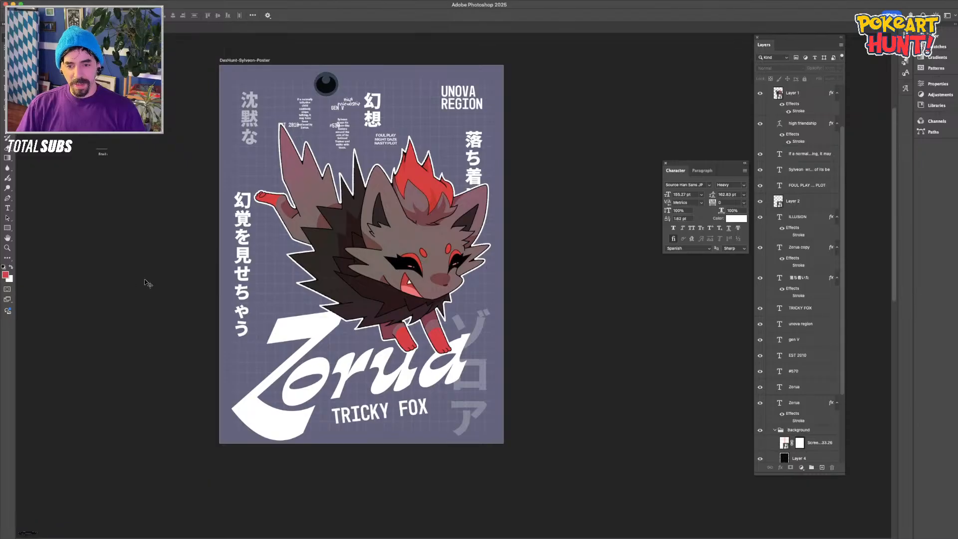
# Move the UNOVA REGION text closer to the poster's upper right corner and right-align it
pyautogui.moveTo(154, 289); pyautogui.dragTo(130, 326)
pyautogui.click(441, 134)
pyautogui.moveTo(441, 134)
pyautogui.mouseDown()
pyautogui.moveTo(261, 385)
pyautogui.moveTo(458, 101)
pyautogui.moveTo(451, 126)
pyautogui.mouseUp()
pyautogui.click(701, 171)
pyautogui.click(692, 185)
# Rearrange the upper texts: 落ち着いた at the left edge, 幻想 below UNOVA REGION, and the FOUL PLAY list at upper centre
pyautogui.moveTo(459, 204); pyautogui.dragTo(212, 156)
pyautogui.moveTo(357, 149); pyautogui.dragTo(453, 172)
pyautogui.moveTo(353, 173); pyautogui.dragTo(370, 145)
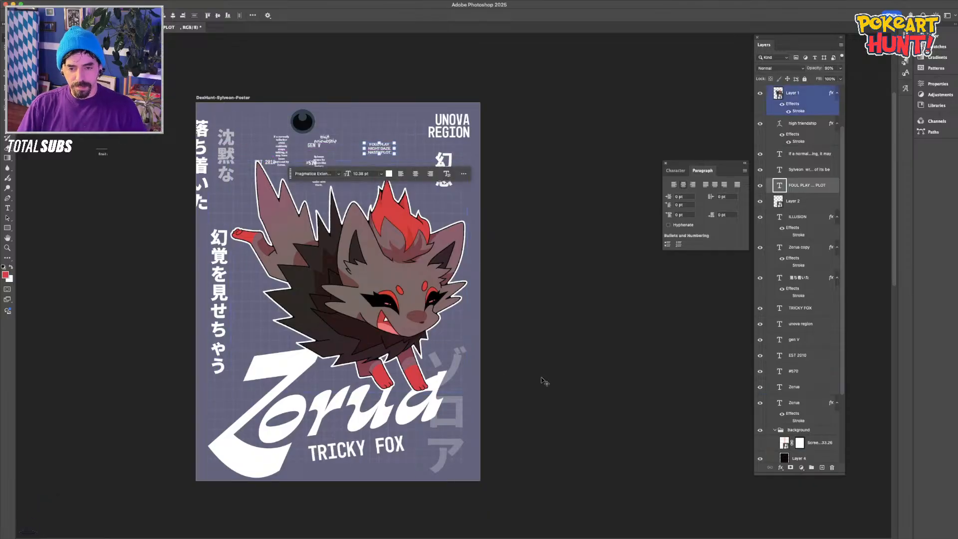
pyautogui.click(496, 374)
pyautogui.click(329, 450)
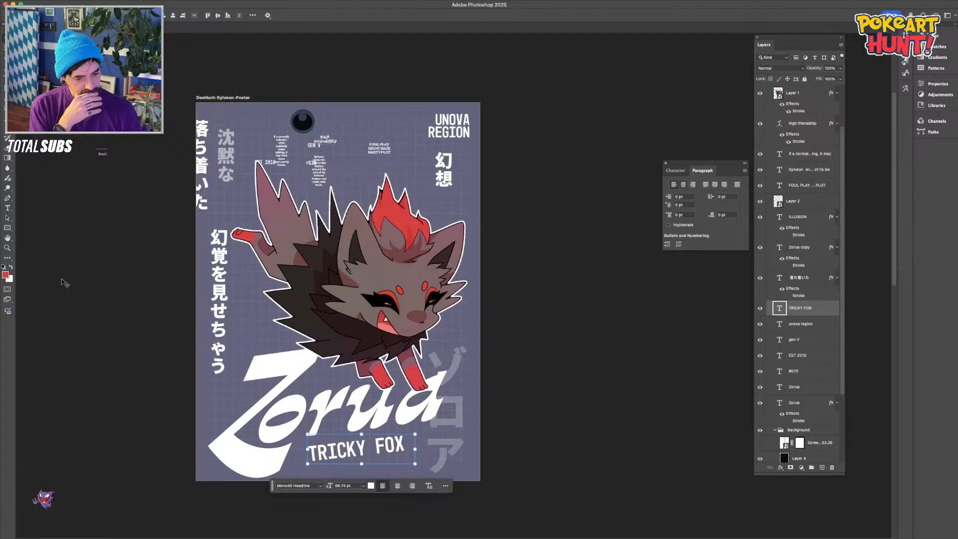
pyautogui.click(146, 383)
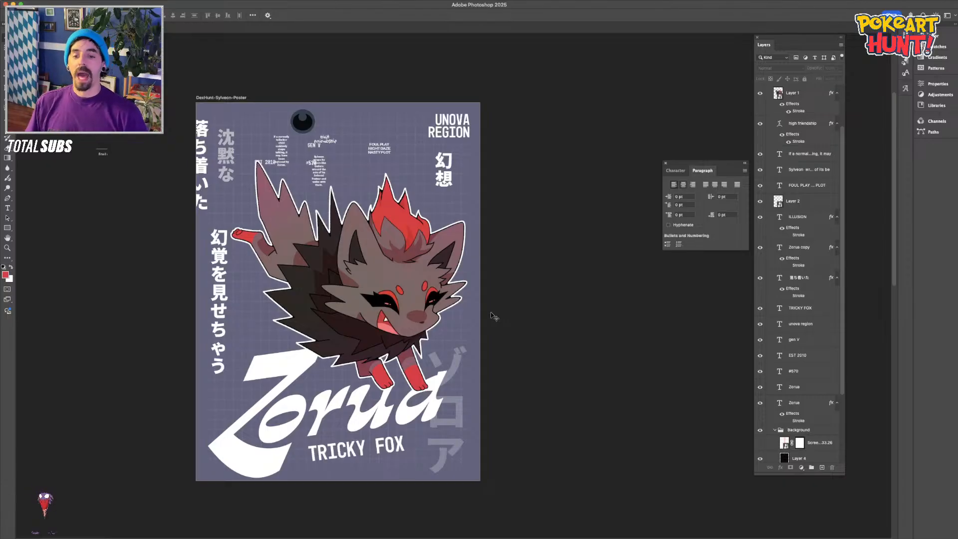
# Draw a red rectangle about 635 by 1068 px behind the fox illustration and shift it slightly left and down
pyautogui.click(351, 307)
pyautogui.press('u')
pyautogui.moveTo(264, 150); pyautogui.dragTo(432, 424)
pyautogui.press('super+bracketleft')
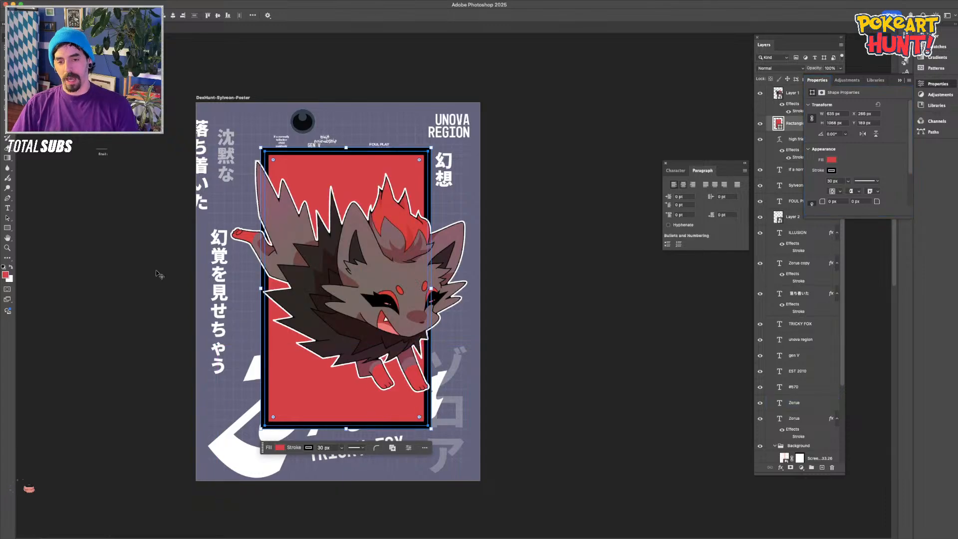
pyautogui.click(114, 273)
pyautogui.moveTo(326, 403); pyautogui.dragTo(314, 403)
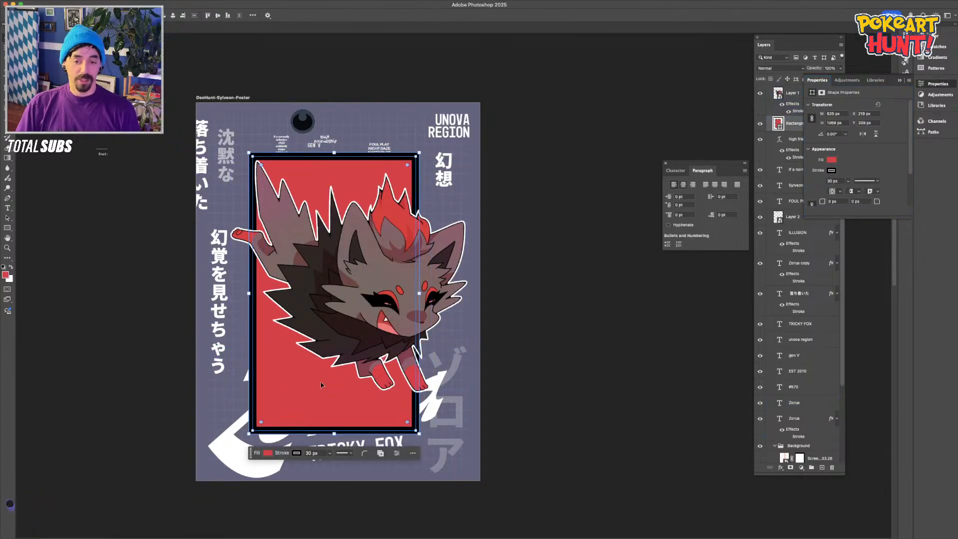
# Set the red rectangle's opacity to 100% and remove its black outline with a stroke width of 0 px
pyautogui.press('8')
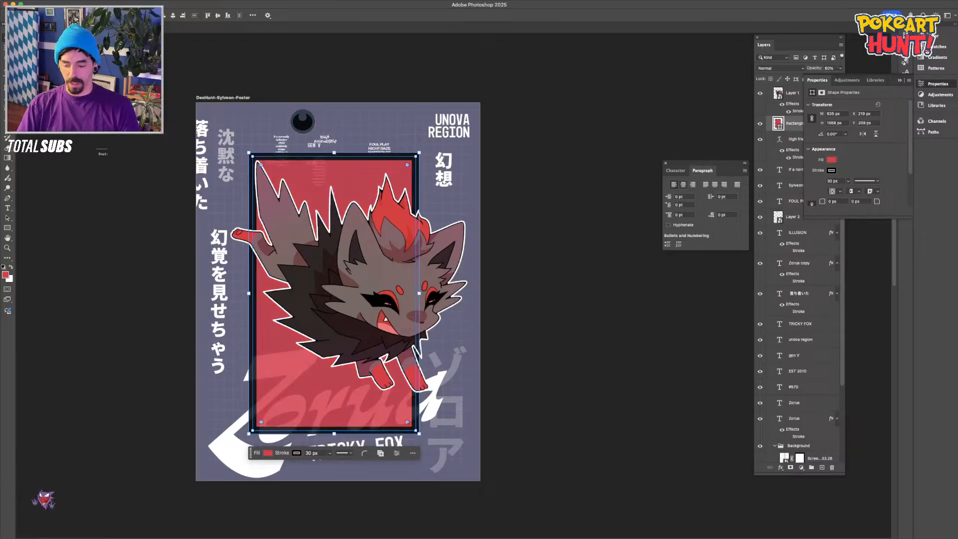
pyautogui.press('0')
pyautogui.press('u')
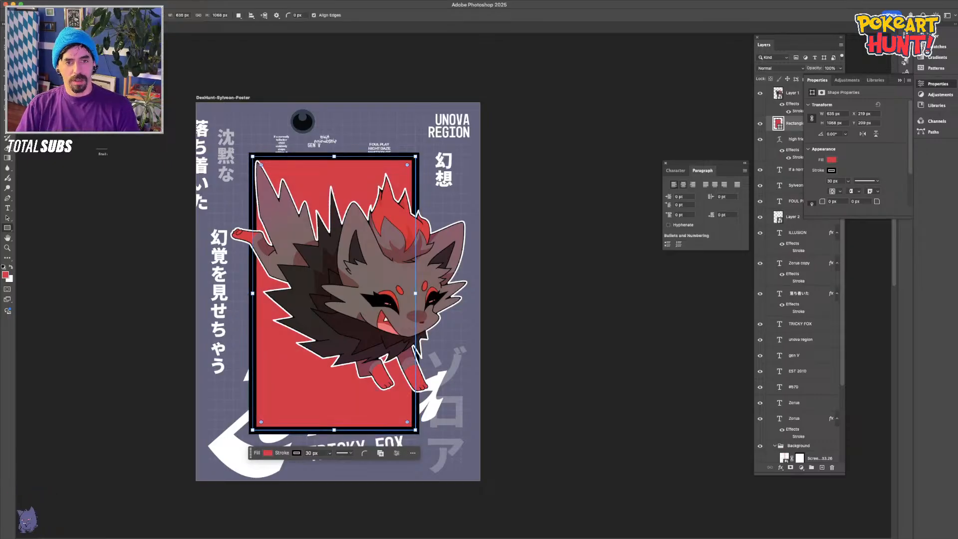
pyautogui.press('super+z')
pyautogui.press('v')
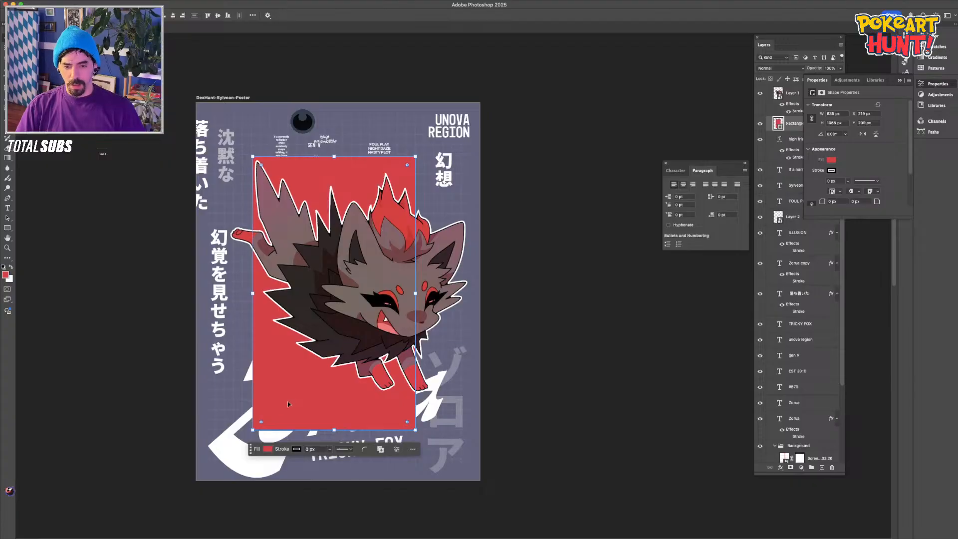
# Send the red rectangle down into the Background group, directly below the grid layer and above the rectangle copy
pyautogui.press('super+bracketleft')
pyautogui.press('super+bracketleft')
pyautogui.press('super+bracketleft')
pyautogui.press('super+bracketleft')
pyautogui.press('super+bracketleft')
pyautogui.press('super+bracketleft')
pyautogui.press('super+bracketleft')
pyautogui.press('super+bracketleft')
pyautogui.press('super+bracketleft')
pyautogui.press('super+bracketleft')
pyautogui.press('super+bracketleft')
pyautogui.press('super+bracketleft')
pyautogui.press('super+bracketleft')
pyautogui.press('super+bracketleft')
pyautogui.press('super+bracketleft')
pyautogui.press('super+bracketleft')
pyautogui.press('super+bracketleft')
pyautogui.press('super+bracketleft')
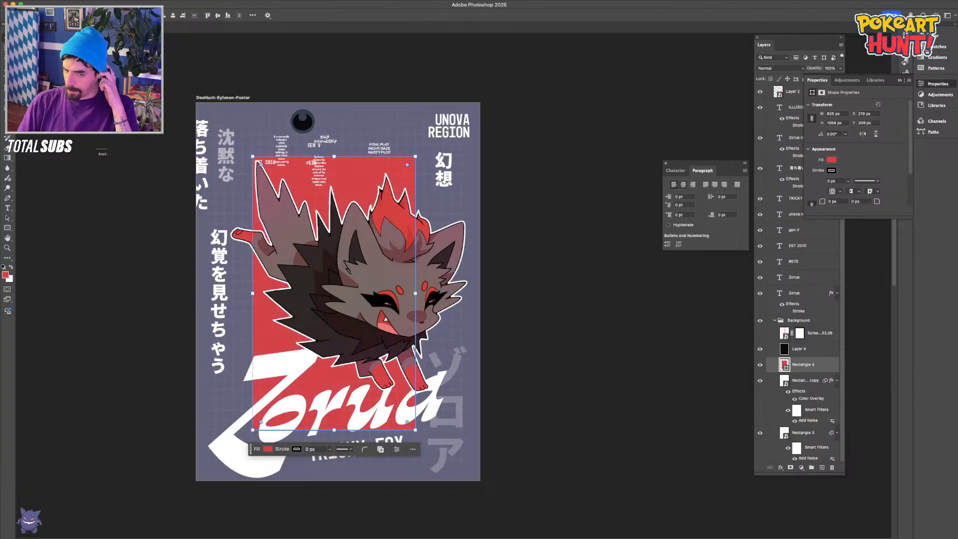
pyautogui.click(594, 347)
pyautogui.click(802, 364)
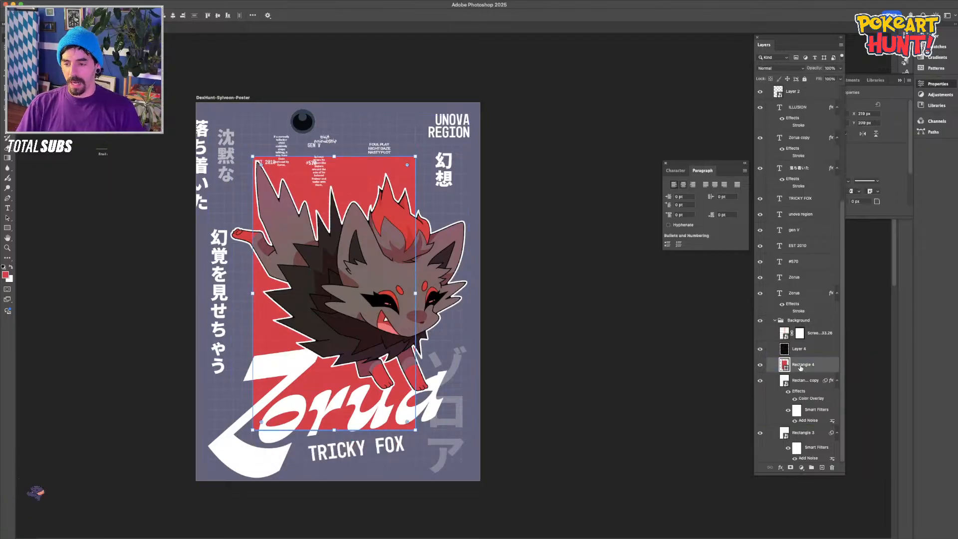
# Centre the red rectangle horizontally and vertically on the poster behind the fox illustration
pyautogui.click(173, 15)
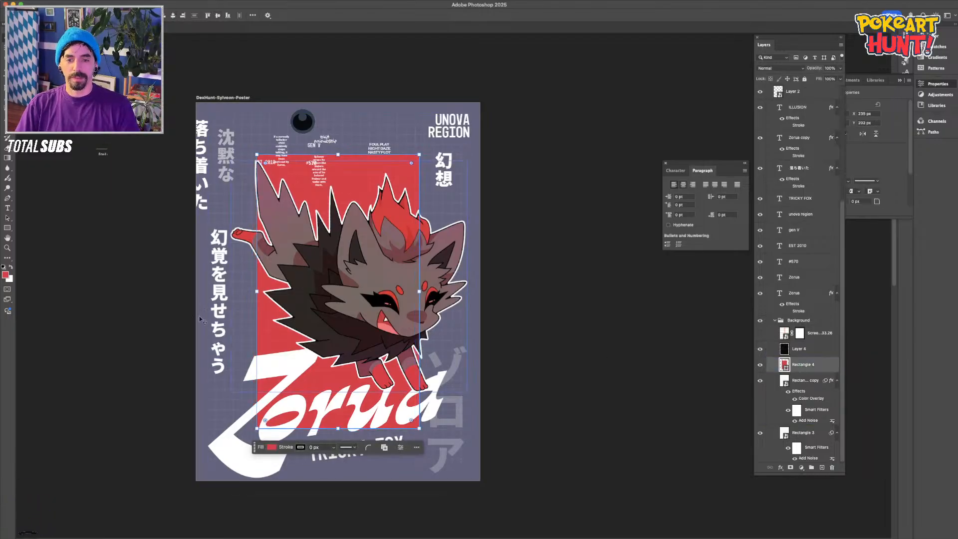
pyautogui.click(416, 294)
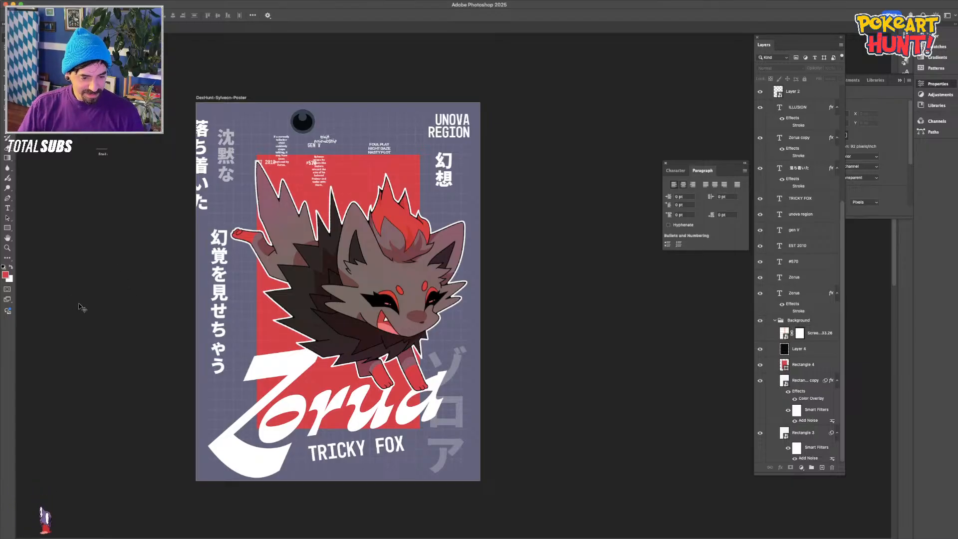
pyautogui.press('super+Tab')
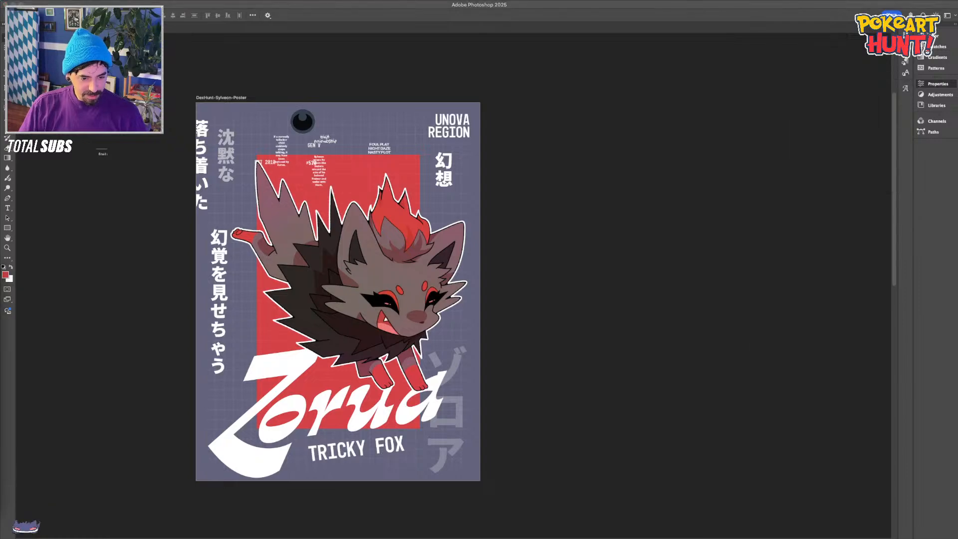
pyautogui.hotkey('shift', 'Tab')
pyautogui.moveTo(174, 312); pyautogui.dragTo(181, 346)
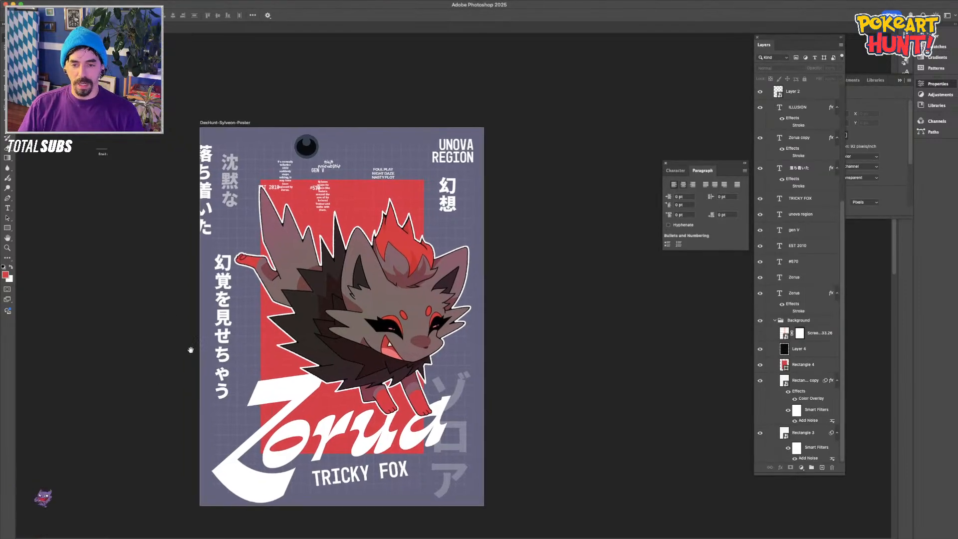
pyautogui.click(355, 477)
pyautogui.click(279, 439)
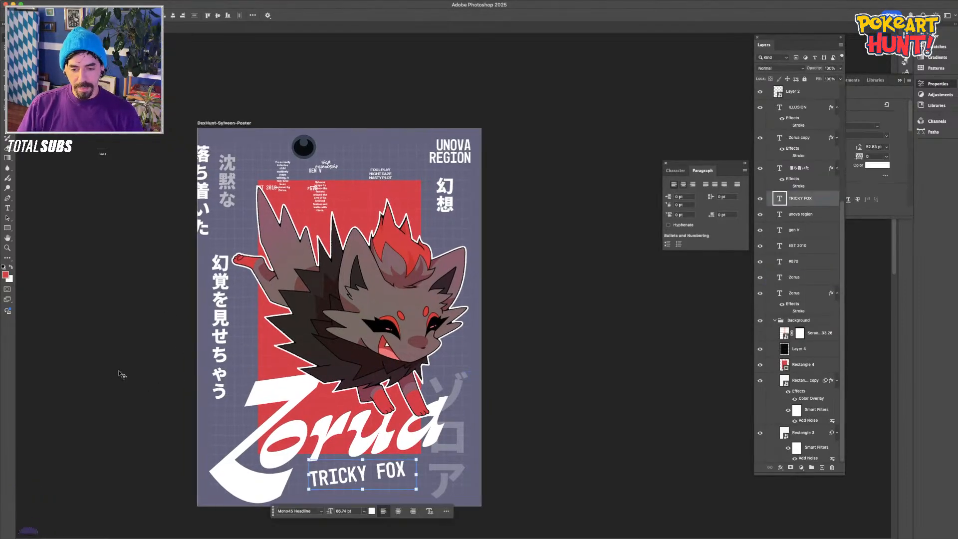
pyautogui.click(151, 374)
# Move the fox illustration slightly up, so its tail tip rises above the rectangle's upper edge and its paws clear the title more
pyautogui.moveTo(420, 319); pyautogui.dragTo(415, 293)
pyautogui.click(378, 149)
pyautogui.click(377, 95)
pyautogui.moveTo(363, 250); pyautogui.dragTo(361, 230)
pyautogui.click(132, 363)
pyautogui.moveTo(100, 387); pyautogui.dragTo(63, 389)
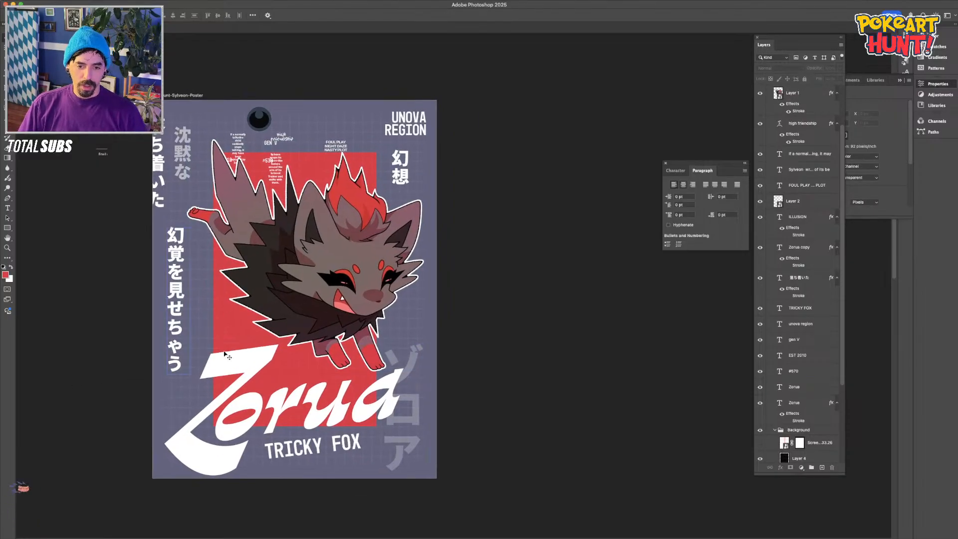
pyautogui.press('super+z')
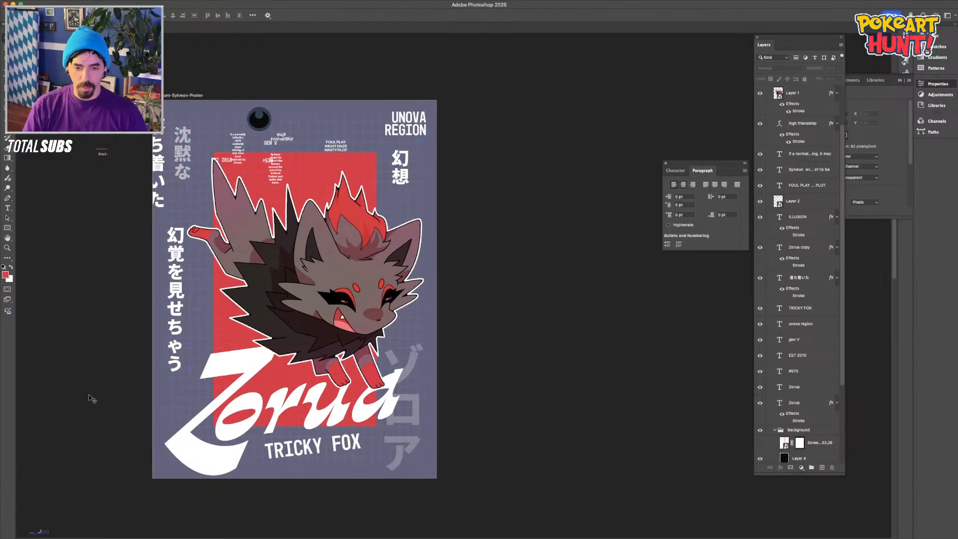
pyautogui.press('super+shift+z')
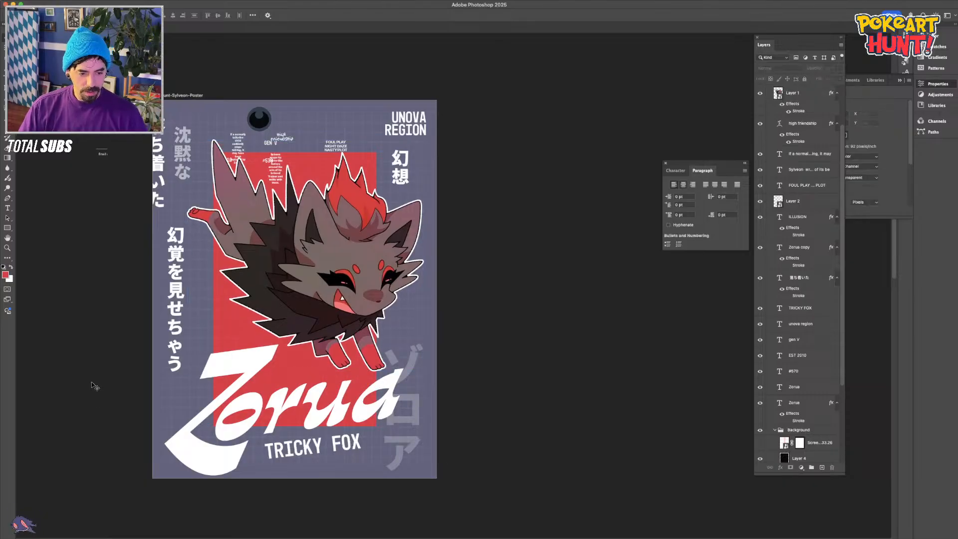
# Recolour the red rectangle behind the fox with white sampled from the artwork
pyautogui.click(189, 332)
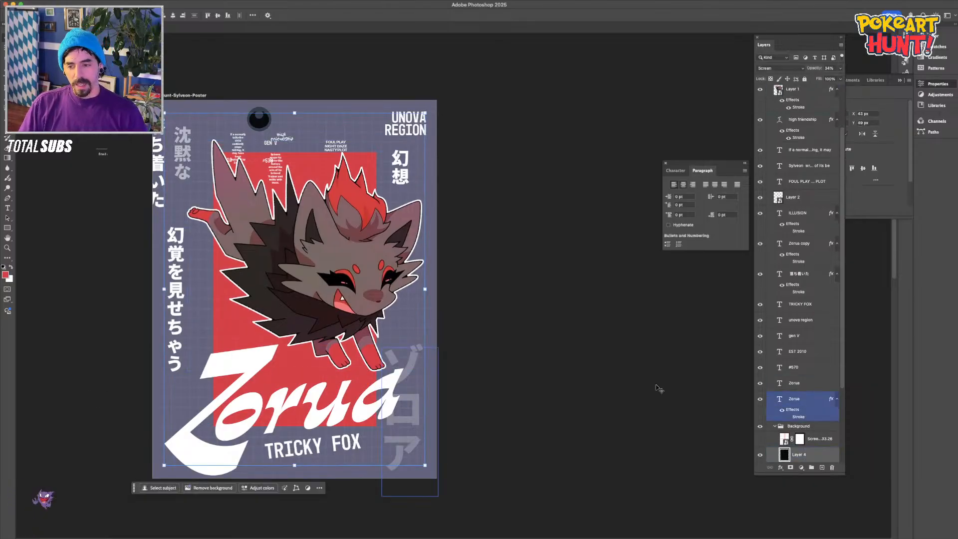
pyautogui.rightClick(238, 308)
pyautogui.click(244, 327)
pyautogui.rightClick(236, 312)
pyautogui.click(248, 335)
pyautogui.rightClick(246, 318)
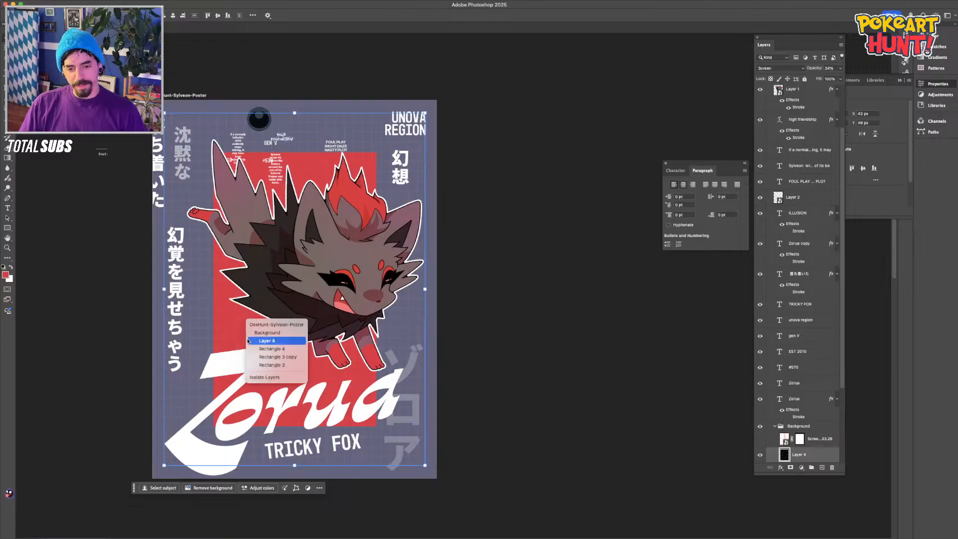
pyautogui.click(272, 349)
pyautogui.press('i')
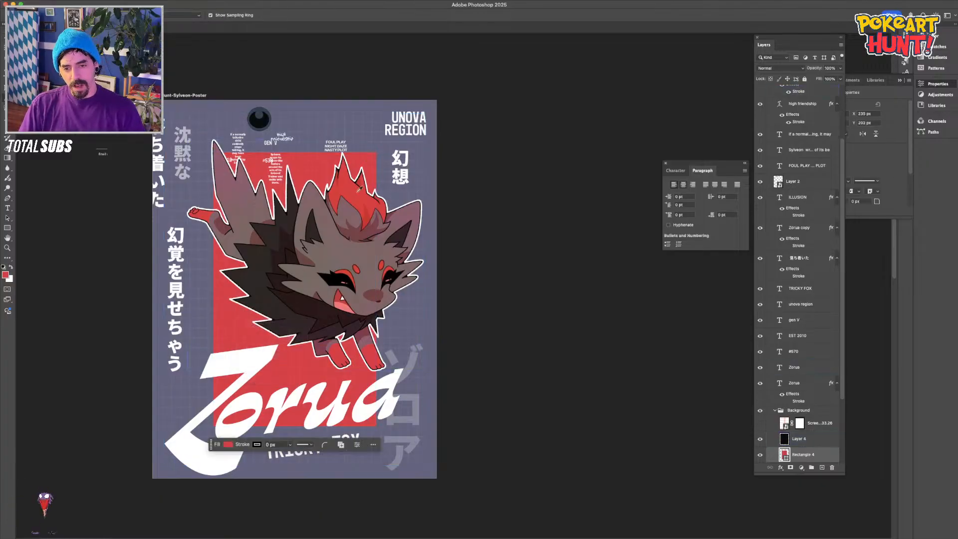
pyautogui.click(375, 226)
pyautogui.moveTo(424, 210); pyautogui.dragTo(412, 213)
pyautogui.click(424, 219)
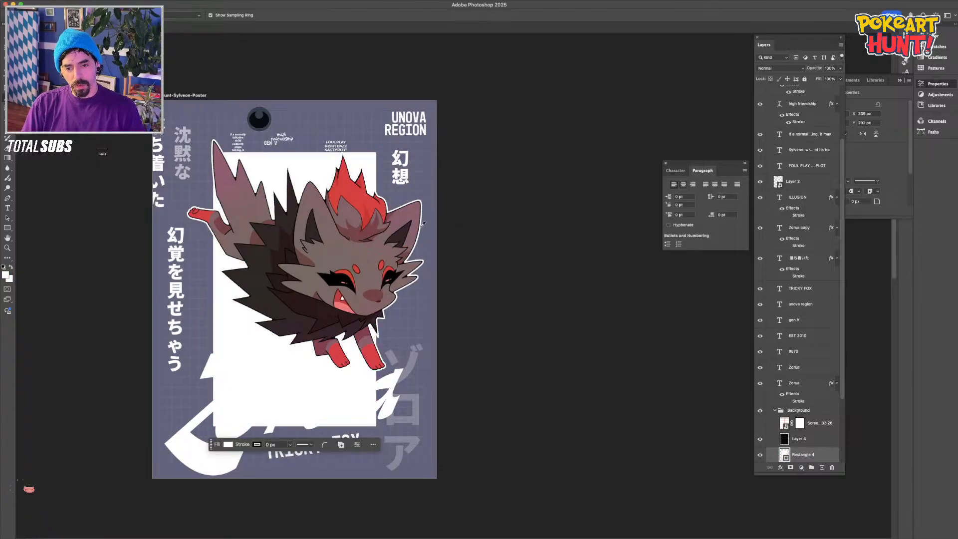
# Reduce the white rectangle's opacity to 50% and view the whole poster
pyautogui.press('v')
pyautogui.click(423, 235)
pyautogui.press('5')
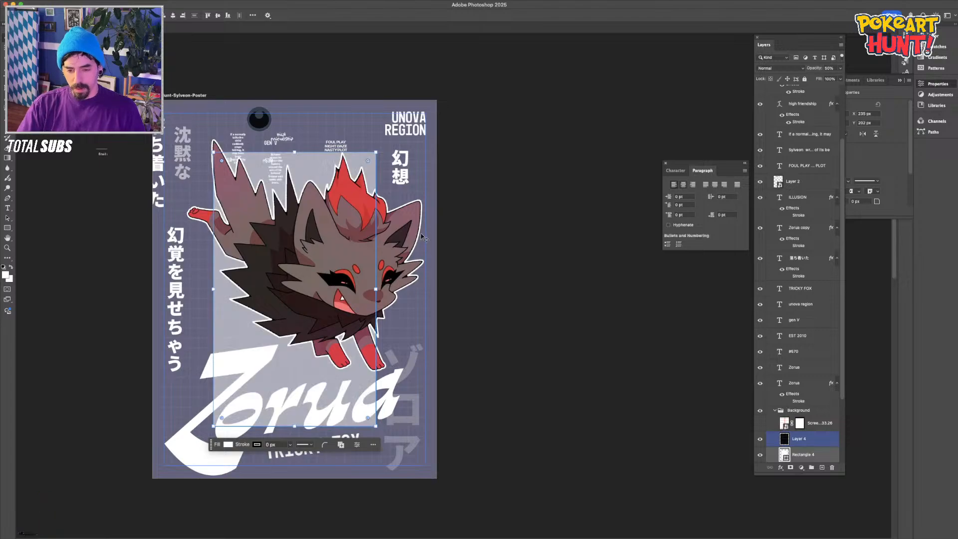
pyautogui.click(31, 407)
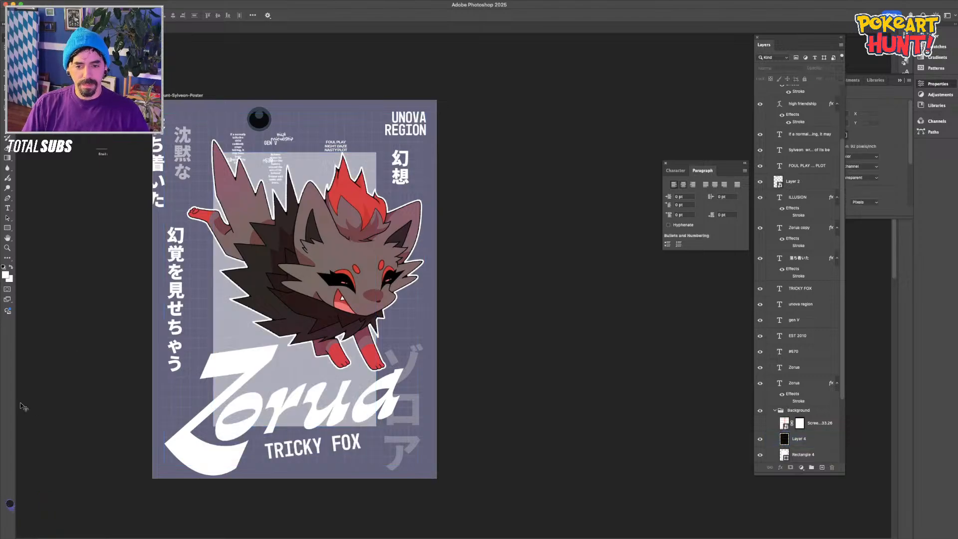
pyautogui.press('super+0')
pyautogui.press('super+minus')
pyautogui.press('super+minus')
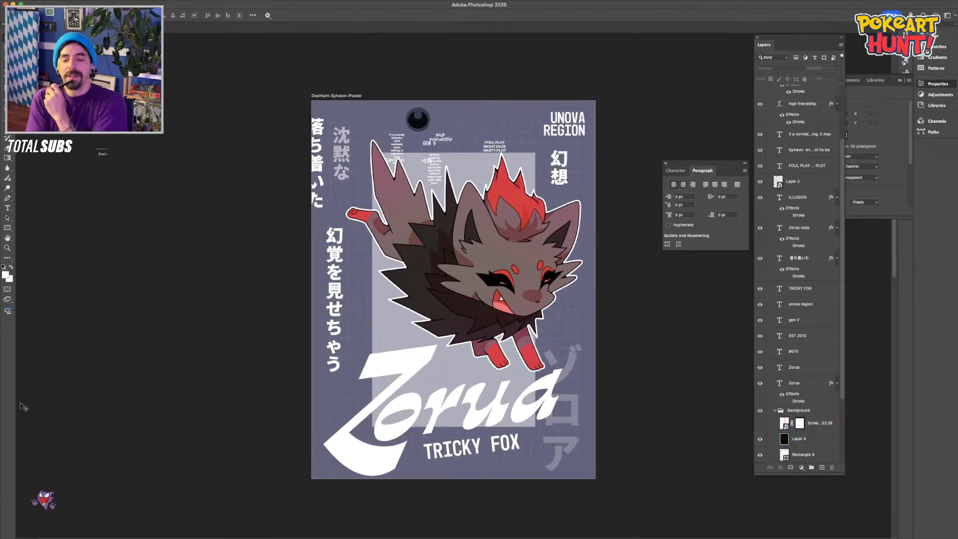
# Show the Sylveon reference screenshot beside the poster and set up a brush on a new top layer
pyautogui.scroll(2, 777, 125)
pyautogui.scroll(5, 777, 124)
pyautogui.click(760, 92)
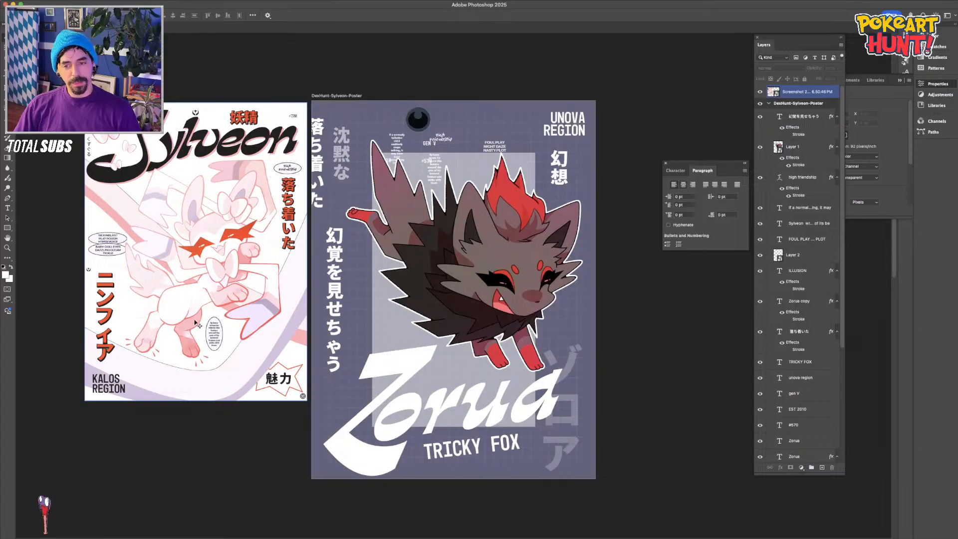
pyautogui.press('b')
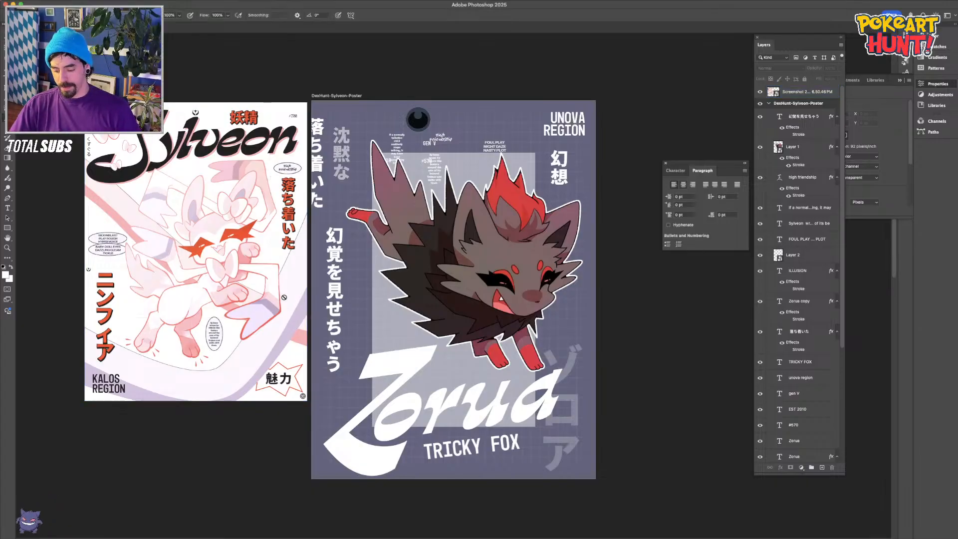
pyautogui.click(822, 466)
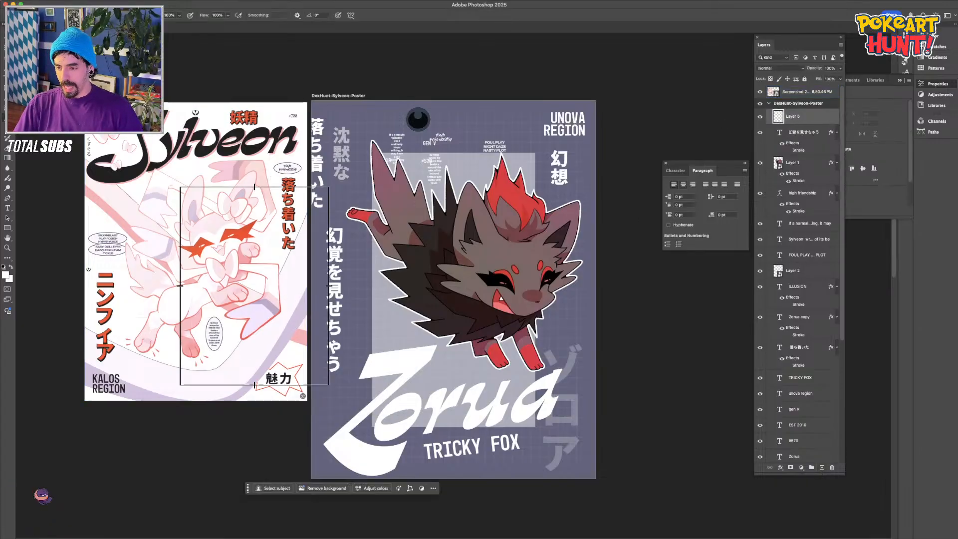
pyautogui.press('[')
pyautogui.keyDown('super'); pyautogui.rightClick(260, 260); pyautogui.keyUp('super')
pyautogui.click(235, 249)
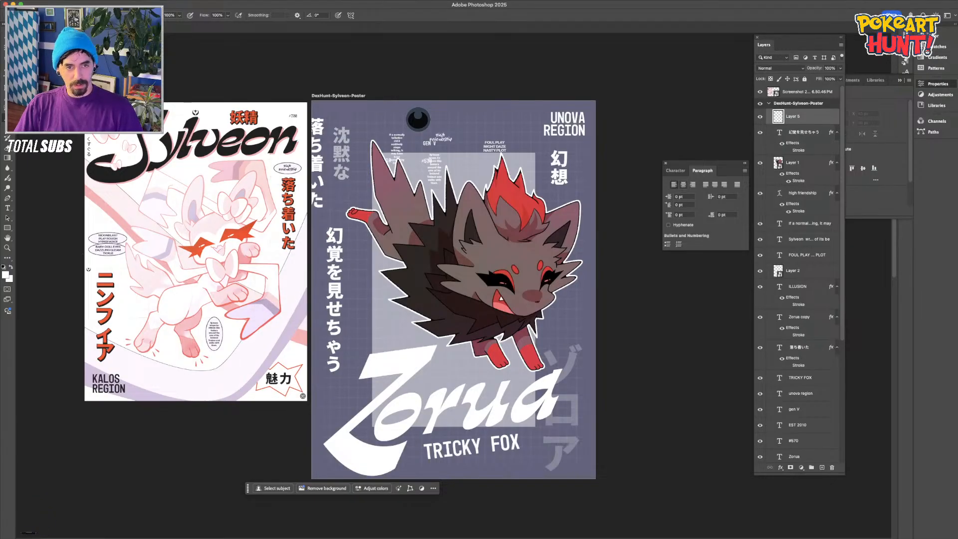
pyautogui.click(36, 15)
pyautogui.doubleClick(60, 183)
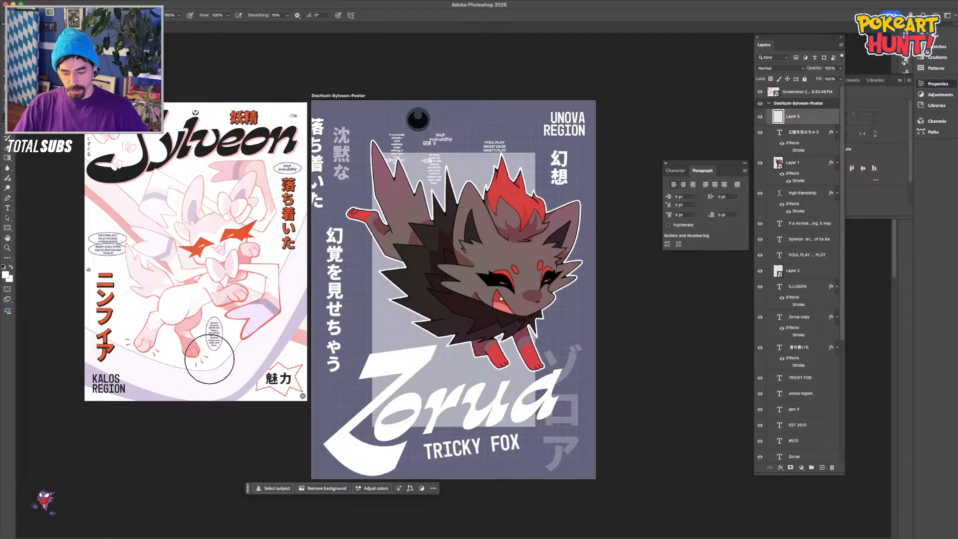
# Place the Sylveon reference over the middle of the Zorua poster at 100% opacity
pyautogui.press('i')
pyautogui.press('b')
pyautogui.press('v')
pyautogui.moveTo(215, 278); pyautogui.dragTo(525, 290)
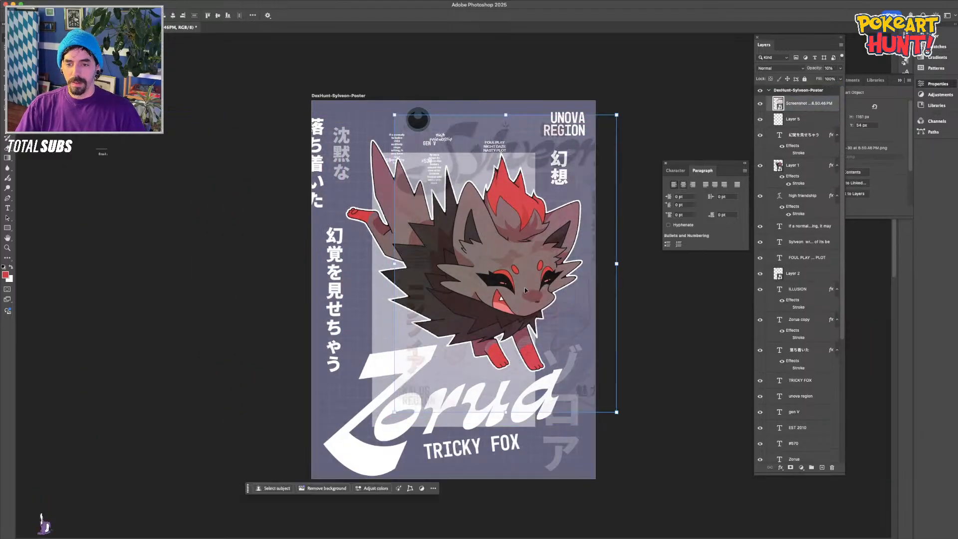
pyautogui.press('0')
pyautogui.moveTo(446, 320)
pyautogui.mouseDown()
pyautogui.moveTo(373, 324)
pyautogui.moveTo(391, 324)
pyautogui.mouseUp()
# Sketch two thick red composition strokes across the Sylveon reference on a new layer: one curved, one diagonal
pyautogui.press('b')
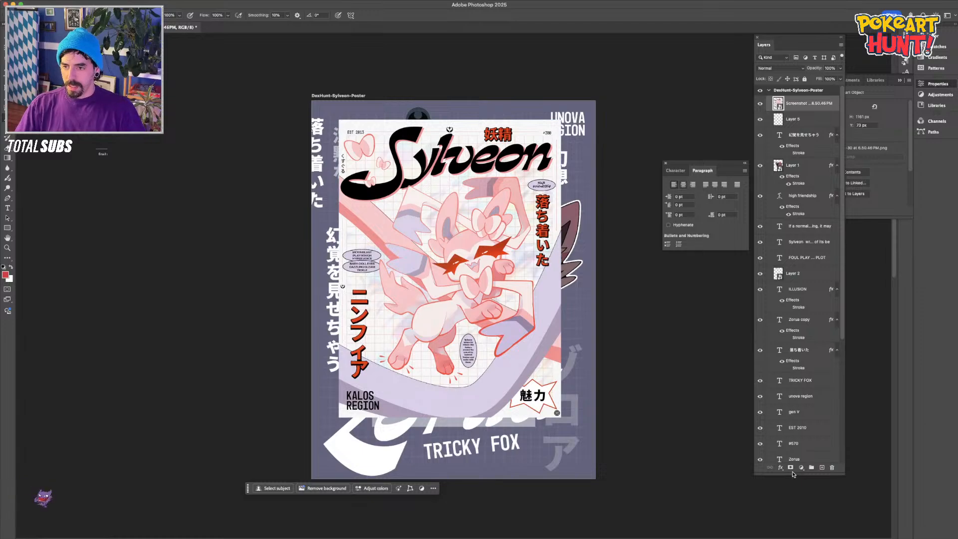
pyautogui.click(823, 467)
pyautogui.moveTo(580, 235)
pyautogui.mouseDown()
pyautogui.moveTo(474, 405)
pyautogui.moveTo(222, 359)
pyautogui.mouseUp()
pyautogui.moveTo(307, 167); pyautogui.dragTo(608, 363)
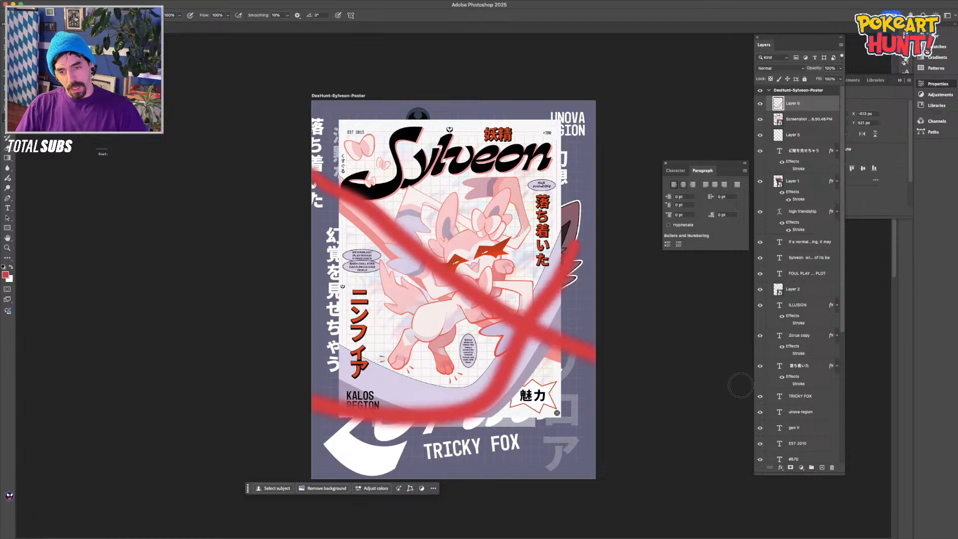
# Undo both red strokes over the Sylveon reference, and delete the reference and the empty Layer 5
pyautogui.press('super+z')
pyautogui.press('super+z')
pyautogui.press('v')
pyautogui.click(412, 367)
pyautogui.press('Delete')
pyautogui.press('Delete')
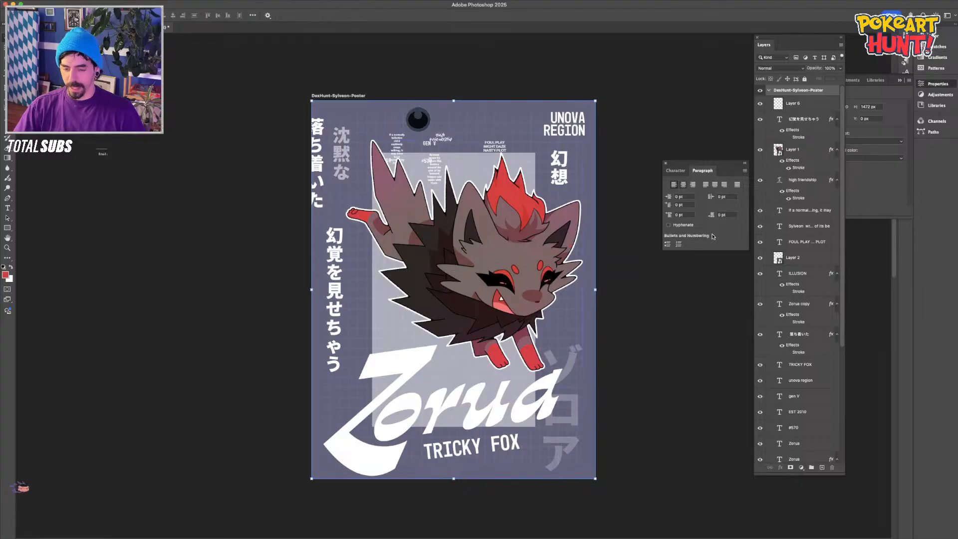
# Try two red composition strokes across the Zorua poster on Layer 6, and undo them
pyautogui.click(813, 105)
pyautogui.press('b')
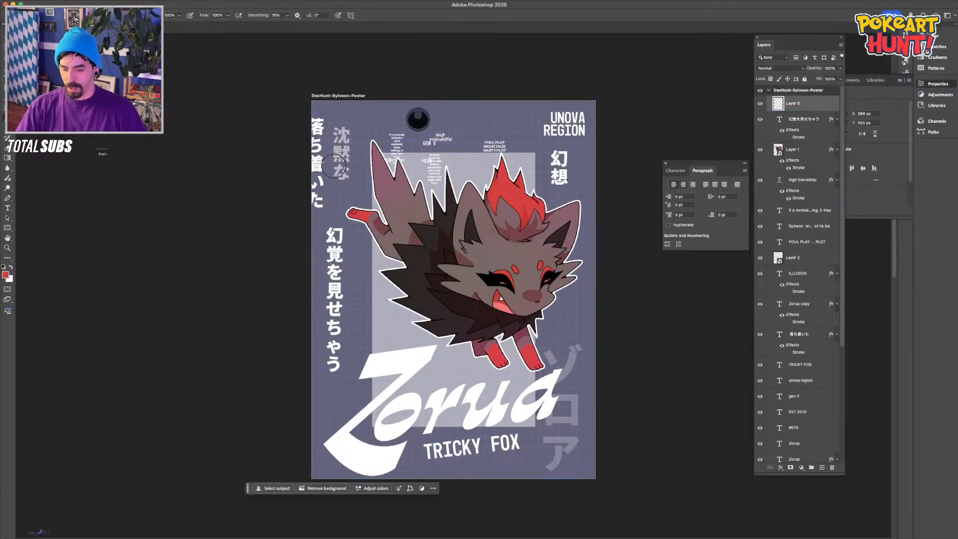
pyautogui.moveTo(349, 167); pyautogui.dragTo(605, 369)
pyautogui.moveTo(214, 442)
pyautogui.mouseDown()
pyautogui.moveTo(422, 414)
pyautogui.moveTo(664, 355)
pyautogui.mouseUp()
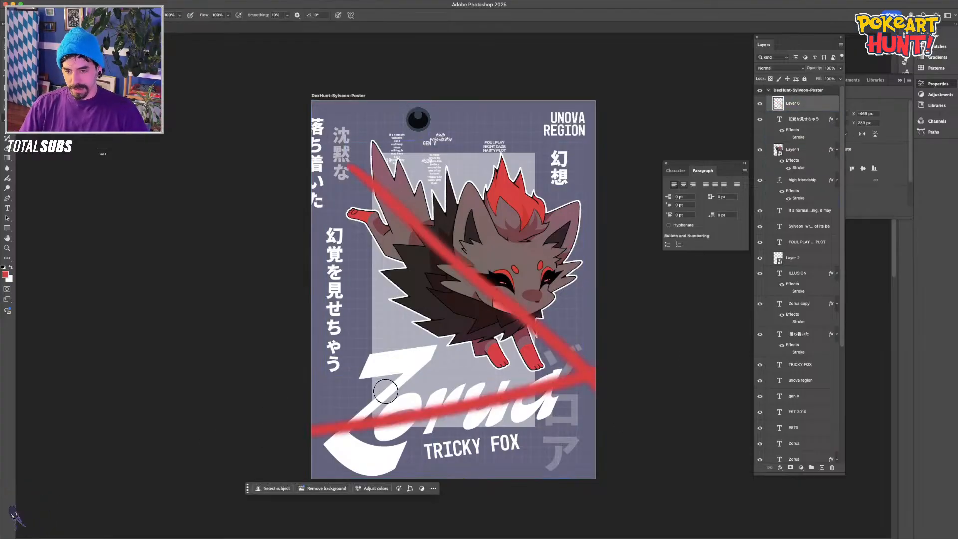
pyautogui.press('super+z')
pyautogui.press('super+z')
# Stretch the pale rectangle up past the poster's upper edge and narrow it evenly on both sides
pyautogui.press('v')
pyautogui.click(381, 322)
pyautogui.rightClick(380, 323)
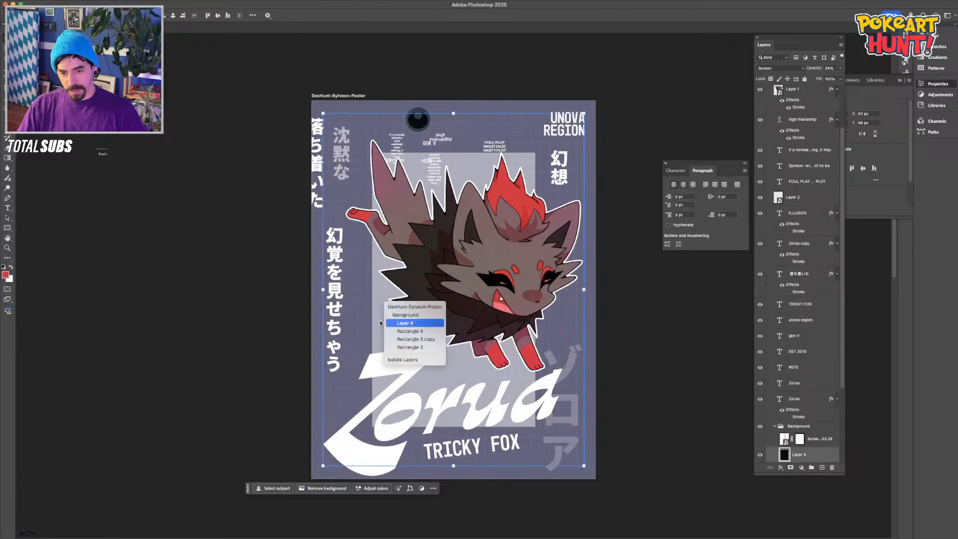
pyautogui.click(409, 331)
pyautogui.moveTo(452, 129); pyautogui.dragTo(453, 27)
pyautogui.moveTo(367, 239); pyautogui.dragTo(394, 238)
pyautogui.press('Return')
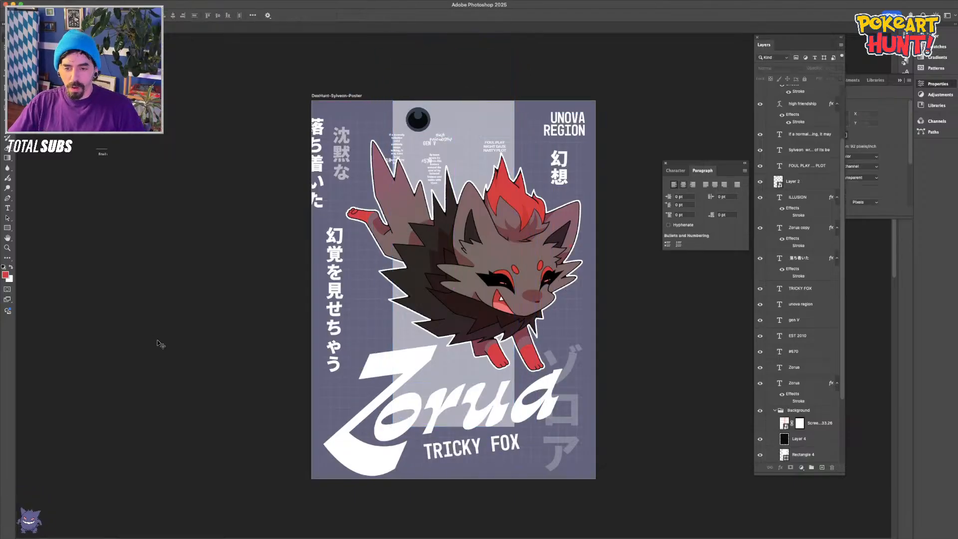
# Widen the pale rectangle slightly and evenly on both sides
pyautogui.press('super+minus')
pyautogui.press('super+plus')
pyautogui.moveTo(147, 349); pyautogui.dragTo(128, 368)
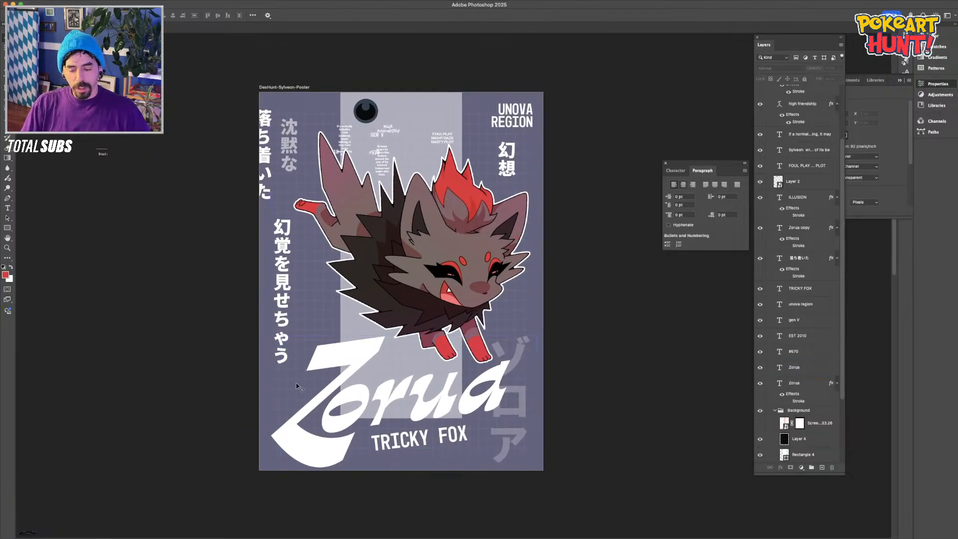
pyautogui.rightClick(345, 319)
pyautogui.click(366, 323)
pyautogui.rightClick(344, 321)
pyautogui.click(364, 333)
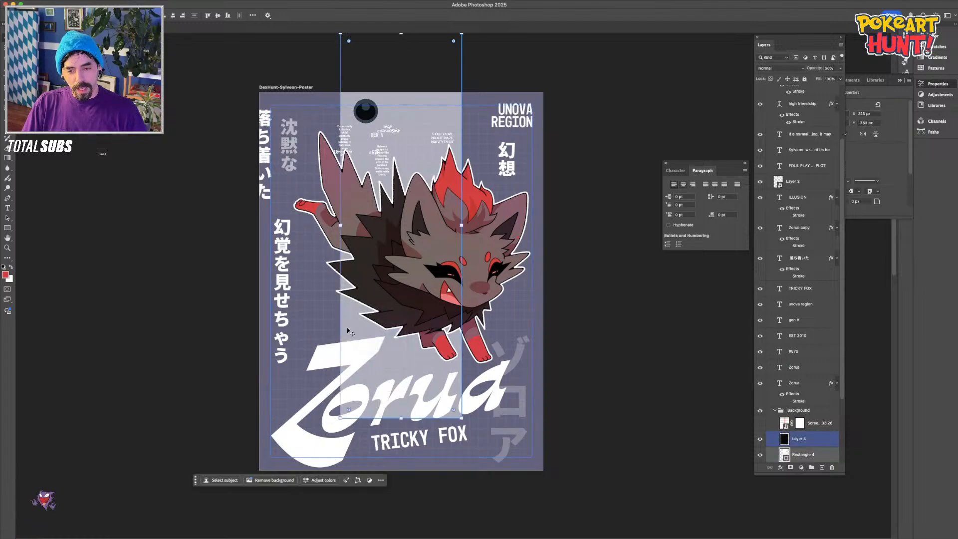
pyautogui.moveTo(464, 216); pyautogui.dragTo(480, 216)
pyautogui.click(159, 324)
# Move the 幻想 text down along the poster's right side and shift the fox illustration down
pyautogui.press('super+plus')
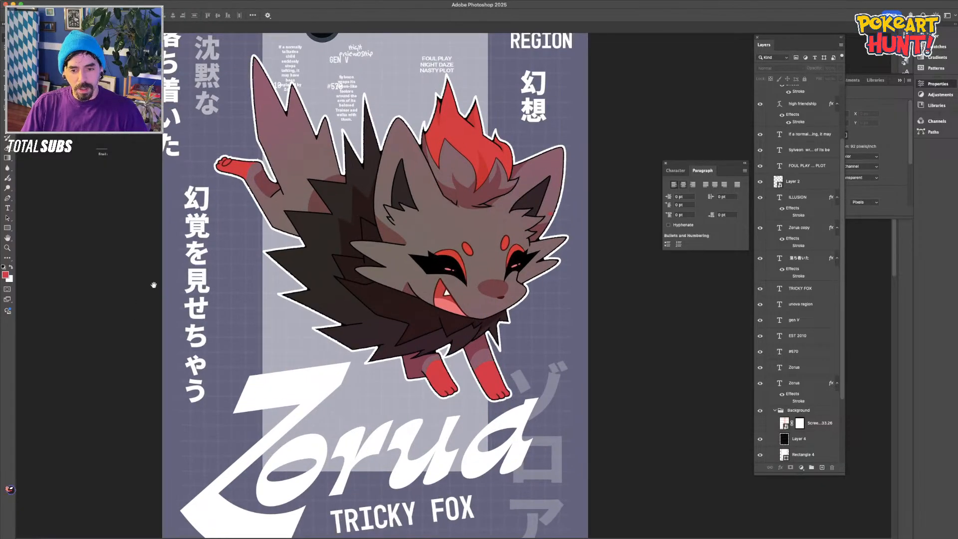
pyautogui.moveTo(246, 105); pyautogui.dragTo(360, 195)
pyautogui.click(360, 195)
pyautogui.moveTo(167, 248); pyautogui.dragTo(130, 209)
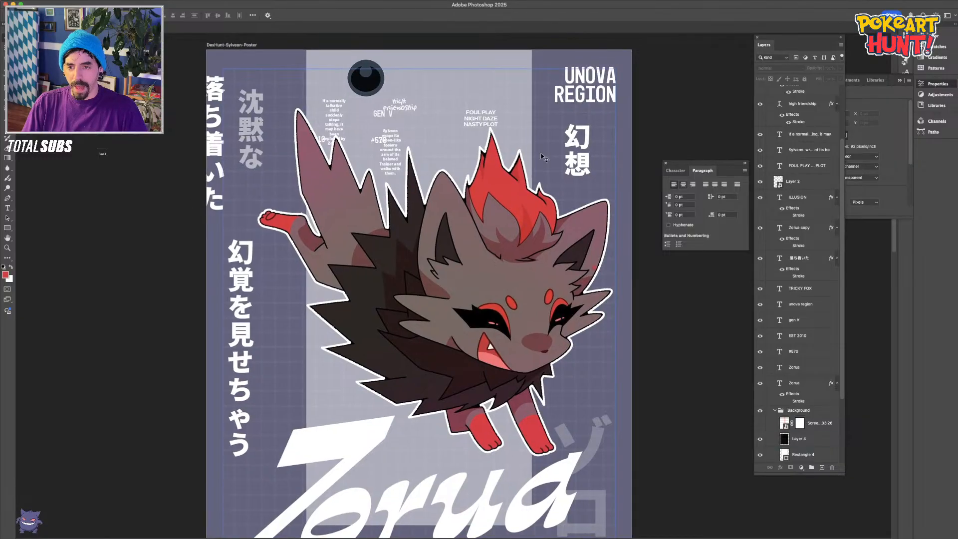
pyautogui.moveTo(583, 157); pyautogui.dragTo(597, 387)
pyautogui.moveTo(447, 289); pyautogui.dragTo(439, 391)
# Rotate the EST 2010 text by -90° and place it just outside the pale band's left edge, near the poster's upper edge
pyautogui.press('super+plus')
pyautogui.moveTo(404, 167); pyautogui.dragTo(440, 418)
pyautogui.moveTo(188, 276); pyautogui.dragTo(191, 335)
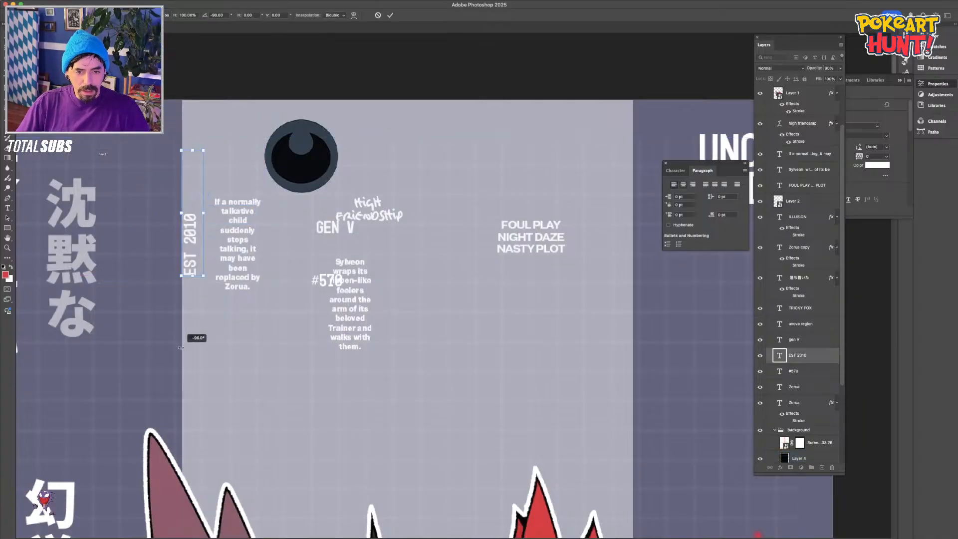
pyautogui.moveTo(182, 216); pyautogui.dragTo(166, 184)
pyautogui.press('Return')
# Rotate the #570 text to read vertically upwards and place it just outside the pale band's right edge
pyautogui.click(314, 282)
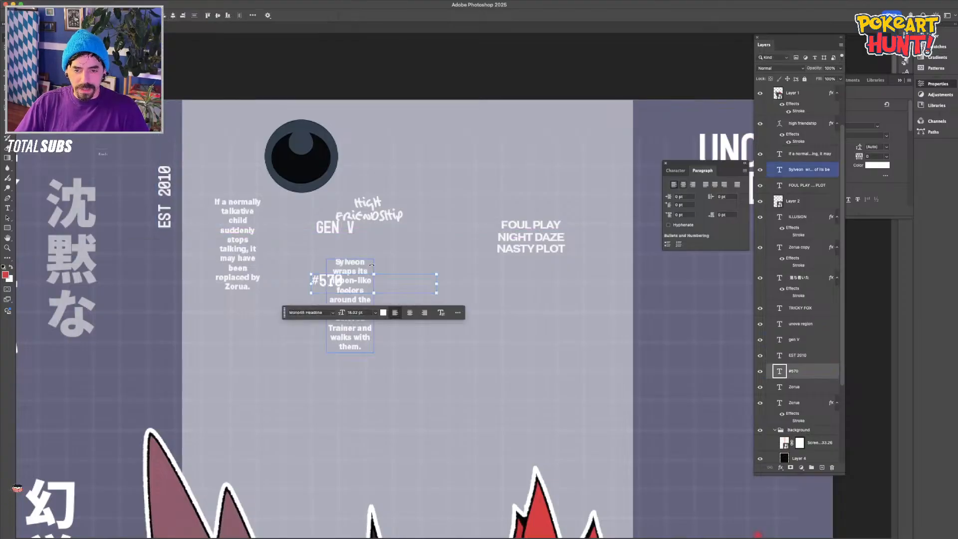
pyautogui.moveTo(314, 282); pyautogui.dragTo(626, 372)
pyautogui.press('Return')
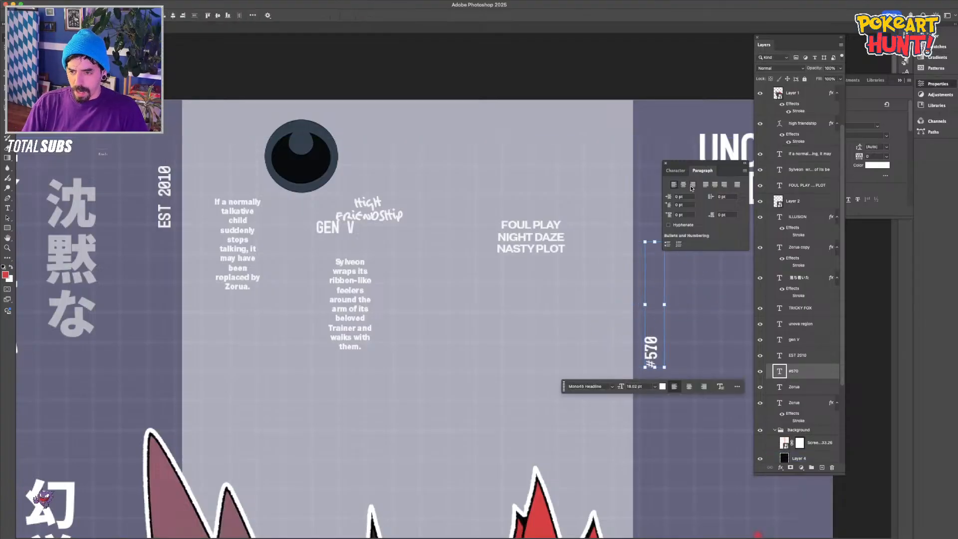
# Right-align the vertical #570 text and move it up beside the pale band's right edge, level with the EST 2010 text
pyautogui.click(691, 185)
pyautogui.moveTo(423, 240); pyautogui.dragTo(413, 169)
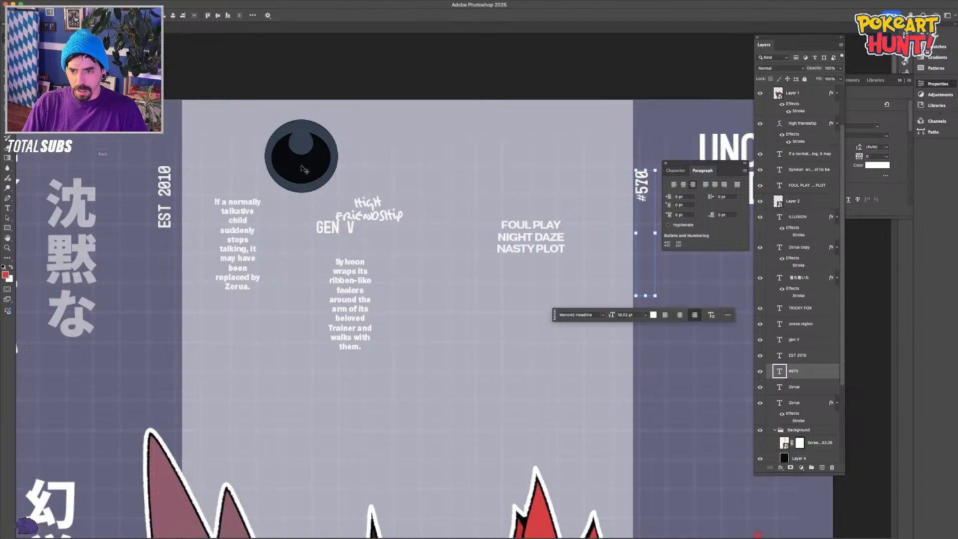
pyautogui.keyDown('shift'); pyautogui.click(173, 181); pyautogui.keyUp('shift')
pyautogui.press('super+minus')
pyautogui.press('super+minus')
pyautogui.press('super+minus')
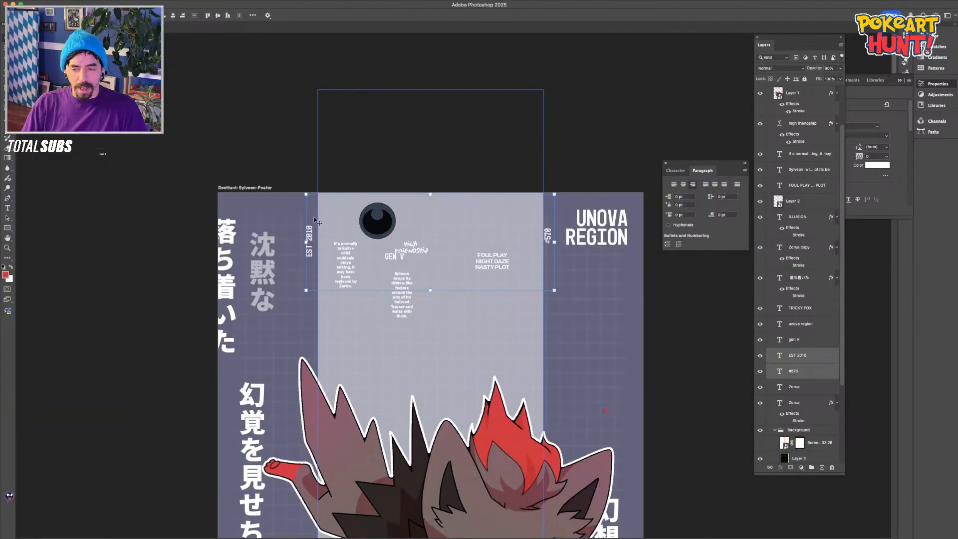
# Hide the fox illustration's white stroke and try shifting the fox slightly left and down
pyautogui.click(143, 327)
pyautogui.moveTo(157, 355); pyautogui.dragTo(165, 206)
pyautogui.scroll(3, 269, 260)
pyautogui.moveTo(409, 361); pyautogui.dragTo(408, 295)
pyautogui.click(201, 312)
pyautogui.click(480, 295)
pyautogui.click(788, 111)
pyautogui.click(138, 275)
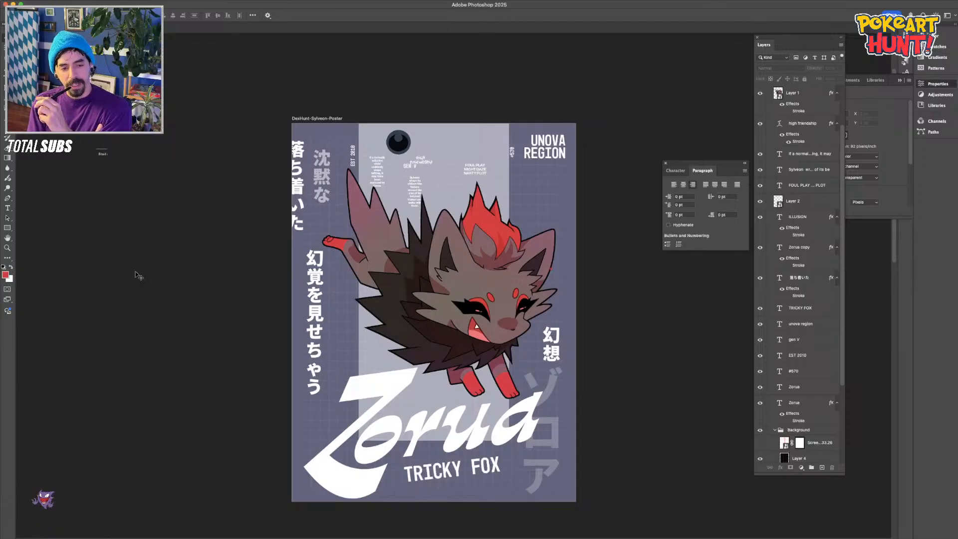
pyautogui.click(413, 219)
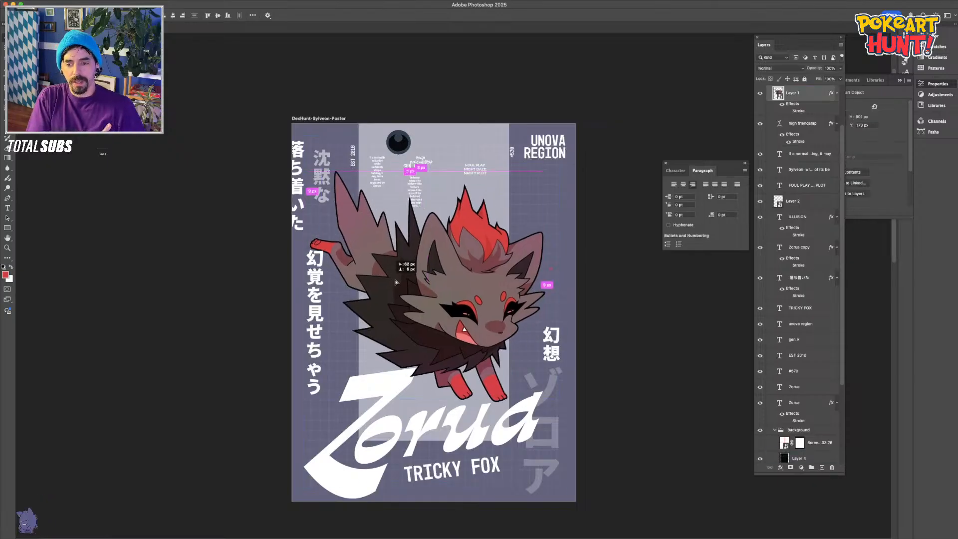
pyautogui.press('z')
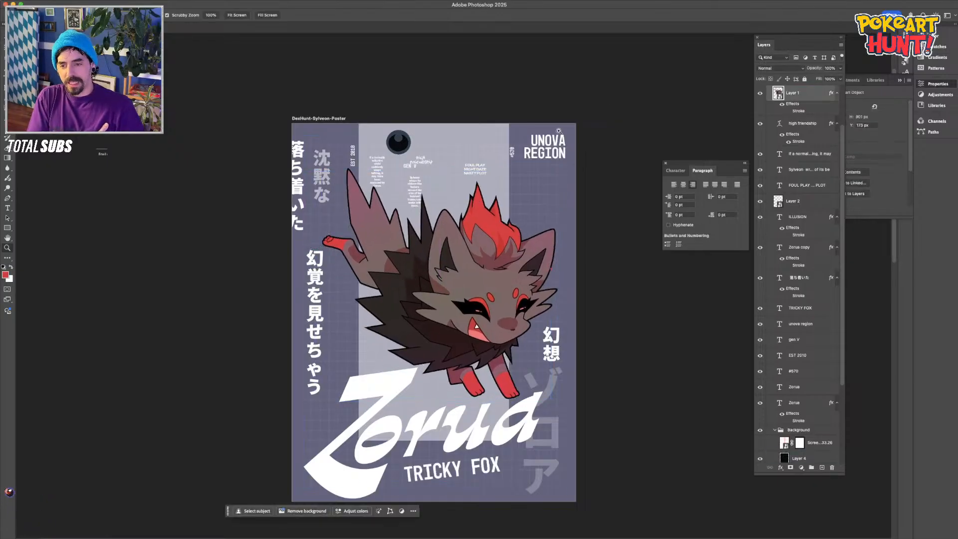
# Switch the fox illustration's white stroke on, off and on again to compare the poster with and without it
pyautogui.click(788, 111)
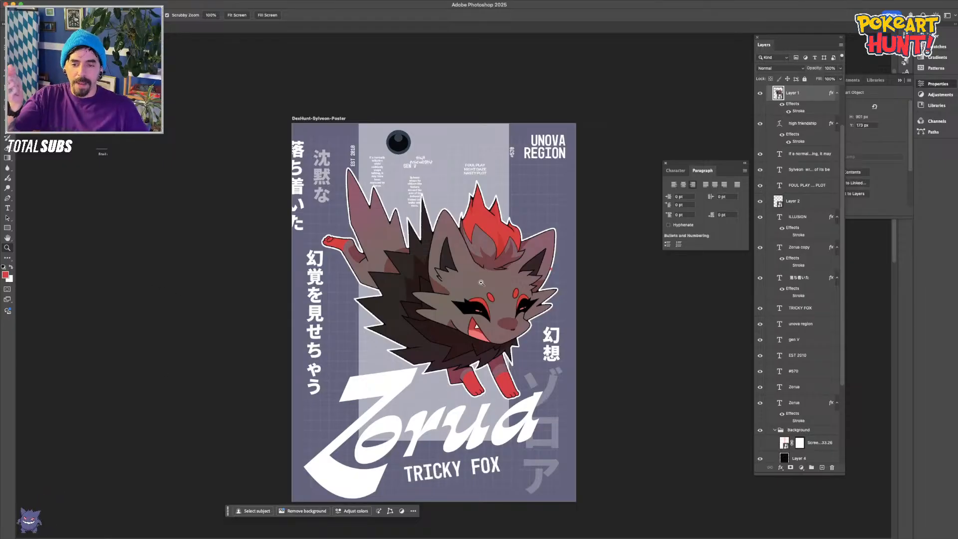
pyautogui.press('v')
pyautogui.click(224, 323)
pyautogui.press('super+plus')
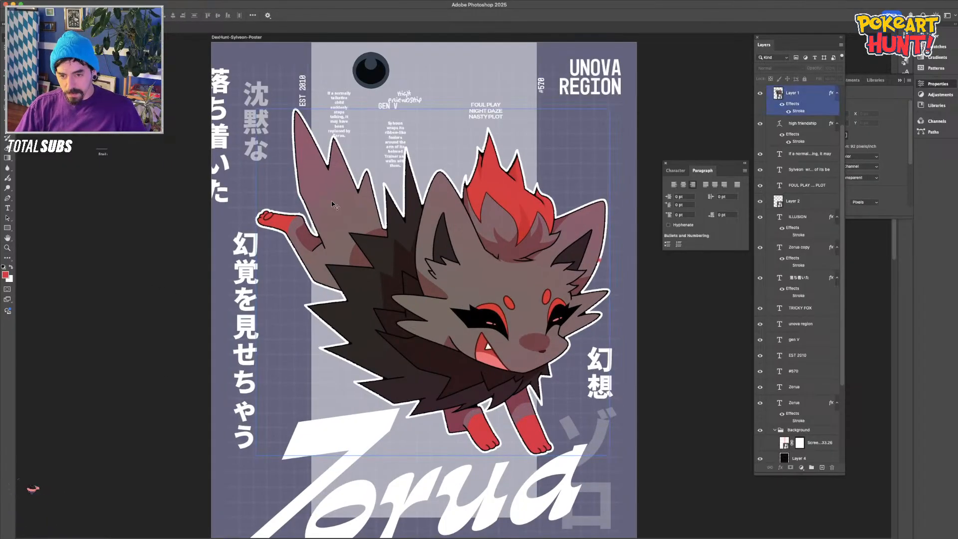
pyautogui.click(205, 215)
pyautogui.press('super+minus')
pyautogui.press('super+plus')
pyautogui.press('super+minus')
pyautogui.press('super+minus')
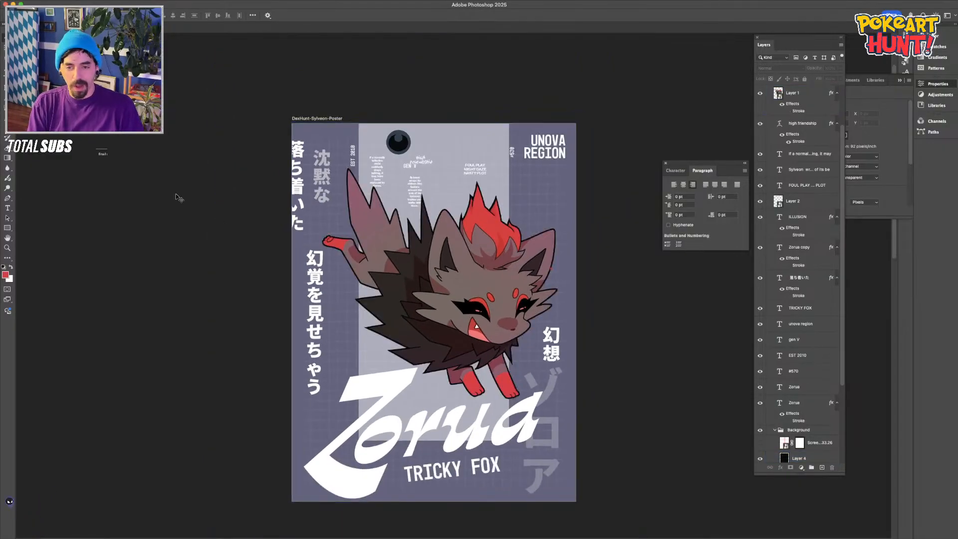
pyautogui.press('super+z')
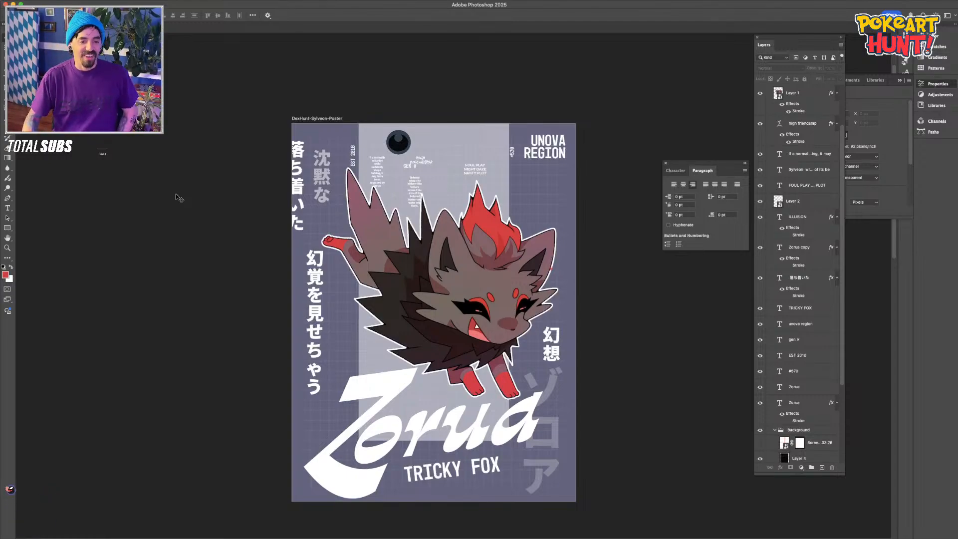
pyautogui.click(369, 394)
pyautogui.click(417, 202)
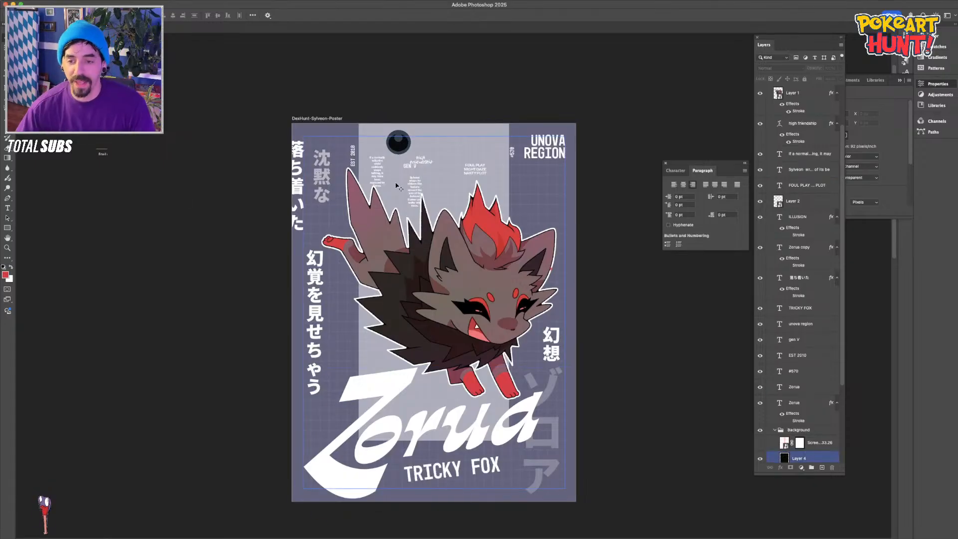
pyautogui.click(448, 140)
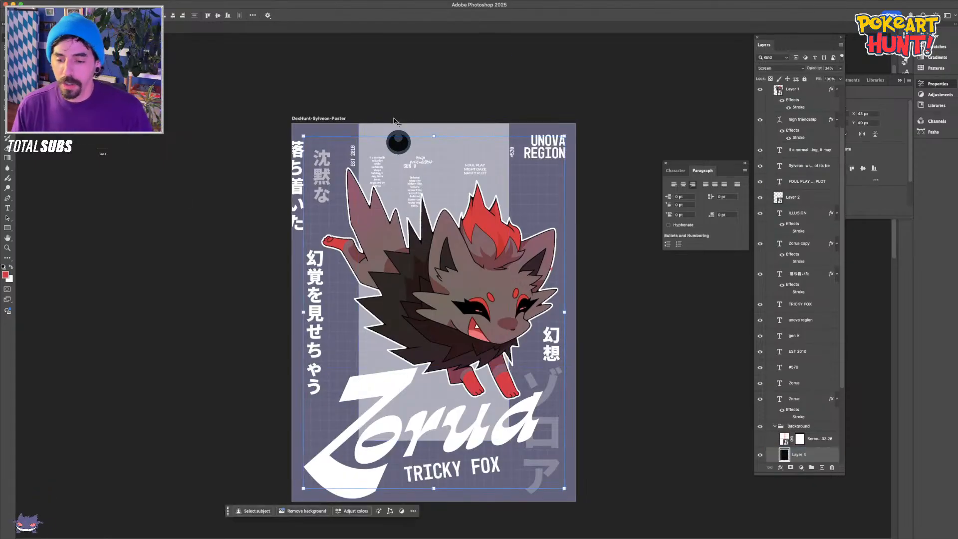
pyautogui.click(491, 378)
pyautogui.rightClick(480, 137)
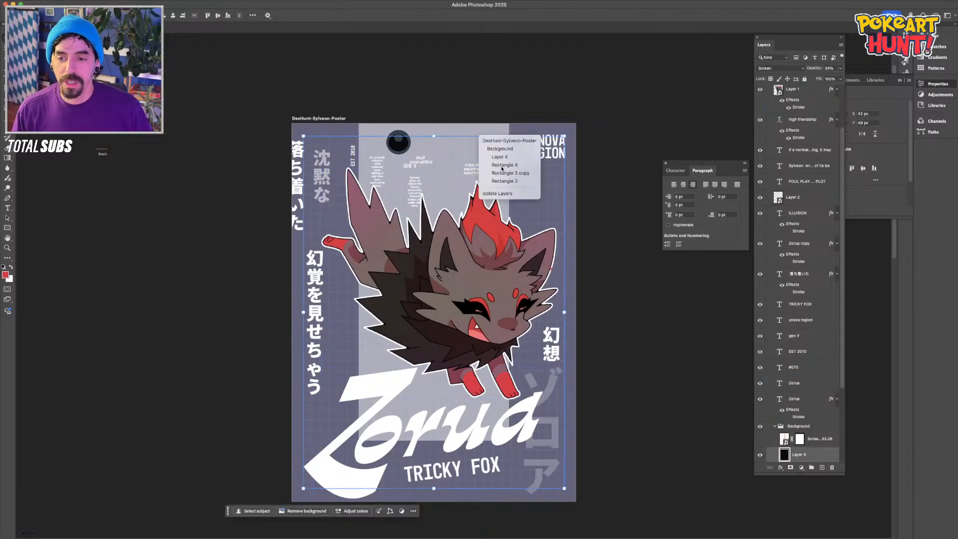
pyautogui.click(501, 165)
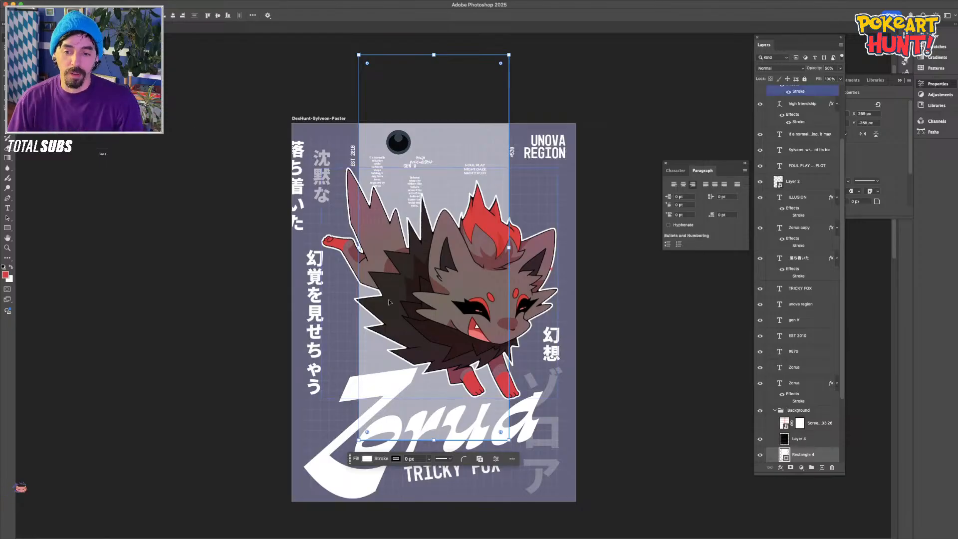
pyautogui.click(200, 256)
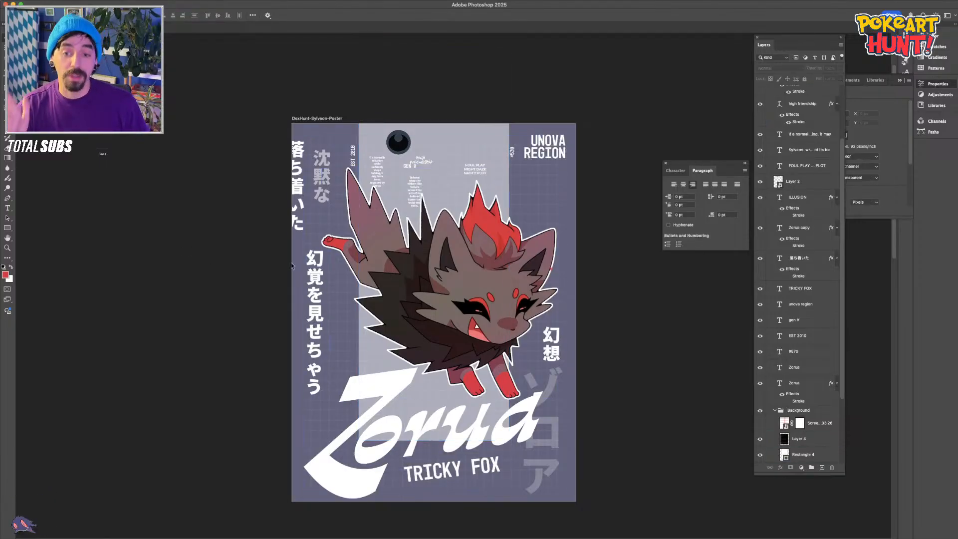
# Sketch rough red diagonal and side lines over the poster on a new layer, and delete that sketch layer
pyautogui.scroll(-3, 292, 266)
pyautogui.hscroll(-3, 292, 265)
pyautogui.click(494, 254)
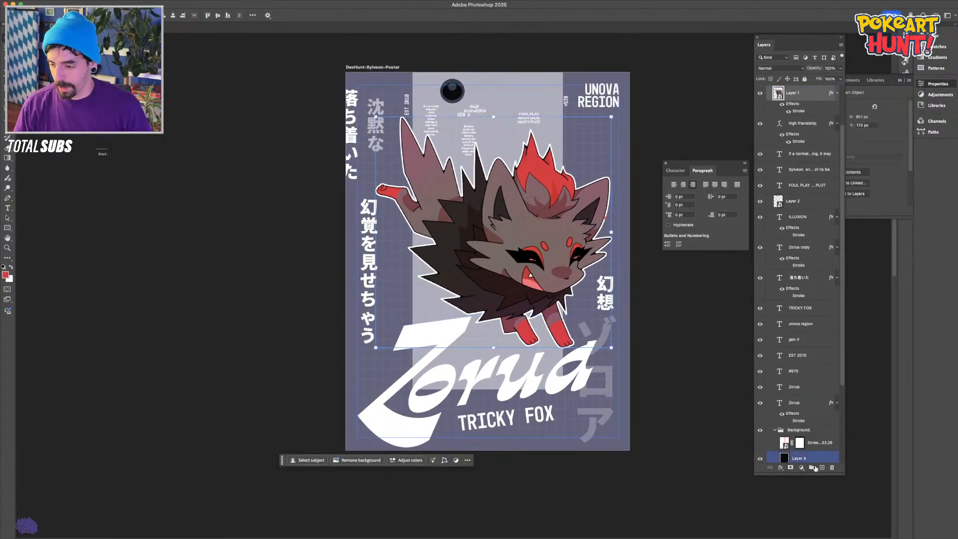
pyautogui.press('super+shift+alt+n')
pyautogui.press('b')
pyautogui.moveTo(346, 128); pyautogui.dragTo(629, 277)
pyautogui.moveTo(348, 405); pyautogui.dragTo(629, 341)
pyautogui.moveTo(343, 78); pyautogui.dragTo(366, 451)
pyautogui.moveTo(627, 75); pyautogui.dragTo(643, 396)
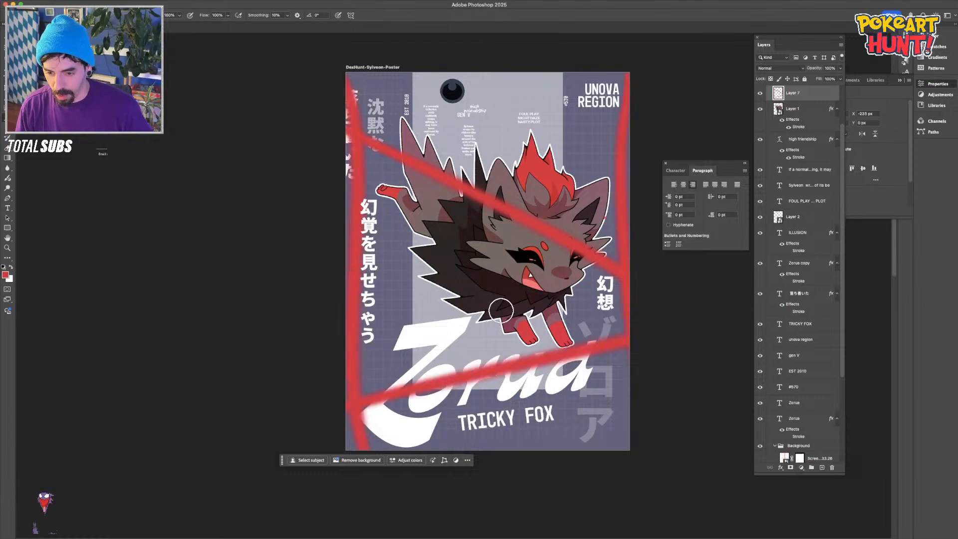
pyautogui.press('v')
pyautogui.press('Delete')
pyautogui.click(517, 91)
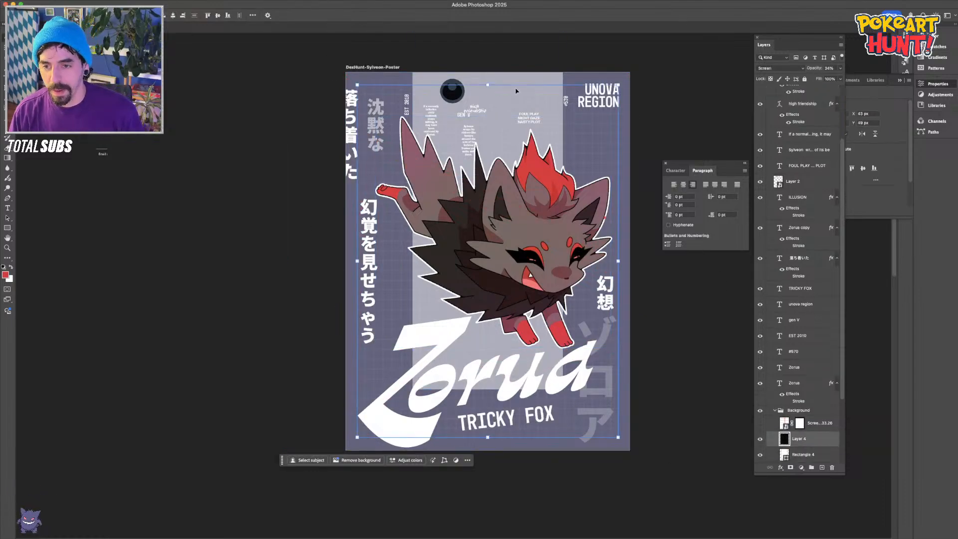
pyautogui.click(525, 79)
pyautogui.click(516, 87)
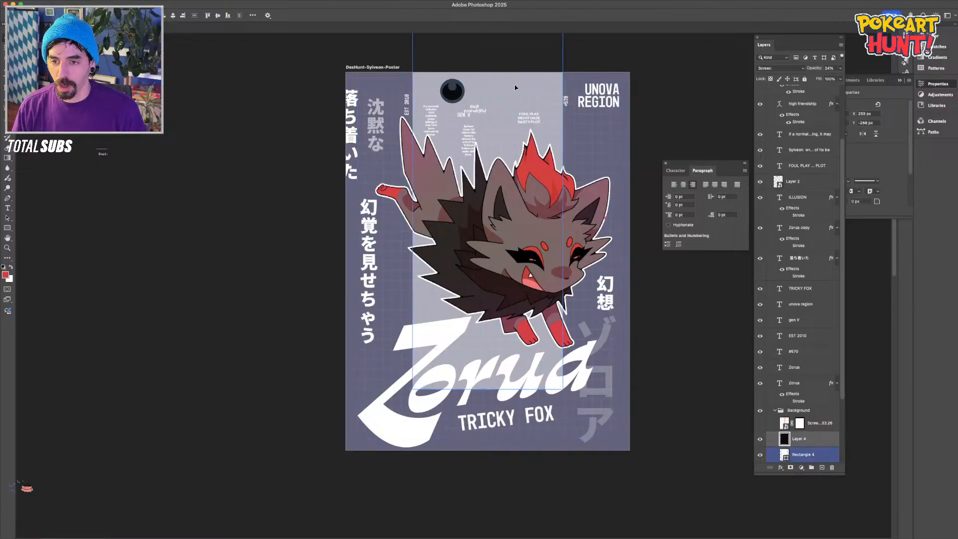
pyautogui.moveTo(459, 399); pyautogui.dragTo(487, 378)
pyautogui.scroll(-4, 579, 433)
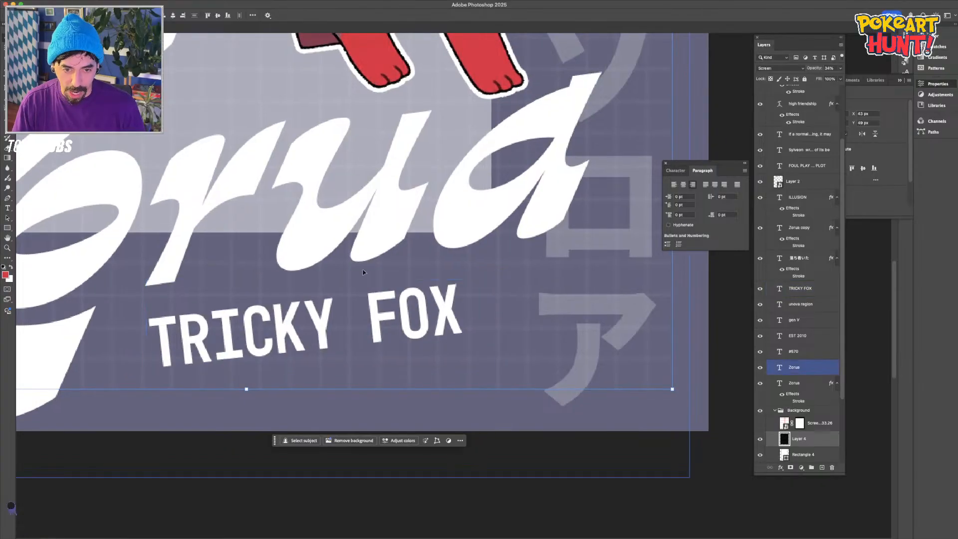
pyautogui.scroll(-4, 269, 322)
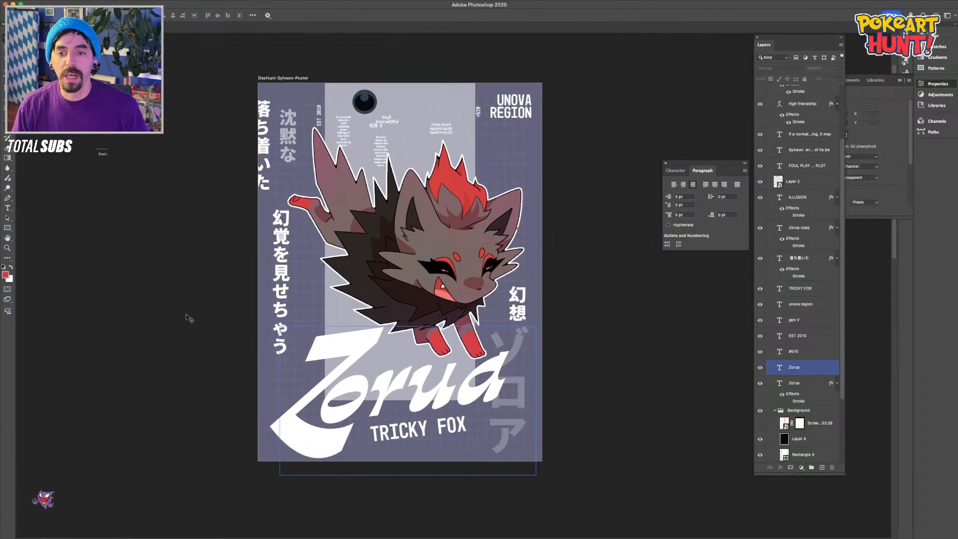
pyautogui.click(190, 318)
pyautogui.click(804, 410)
pyautogui.click(807, 439)
pyautogui.click(804, 382)
# Duplicate the Rectangle 4 pale band and hide the original rectangle
pyautogui.click(427, 163)
pyautogui.rightClick(426, 166)
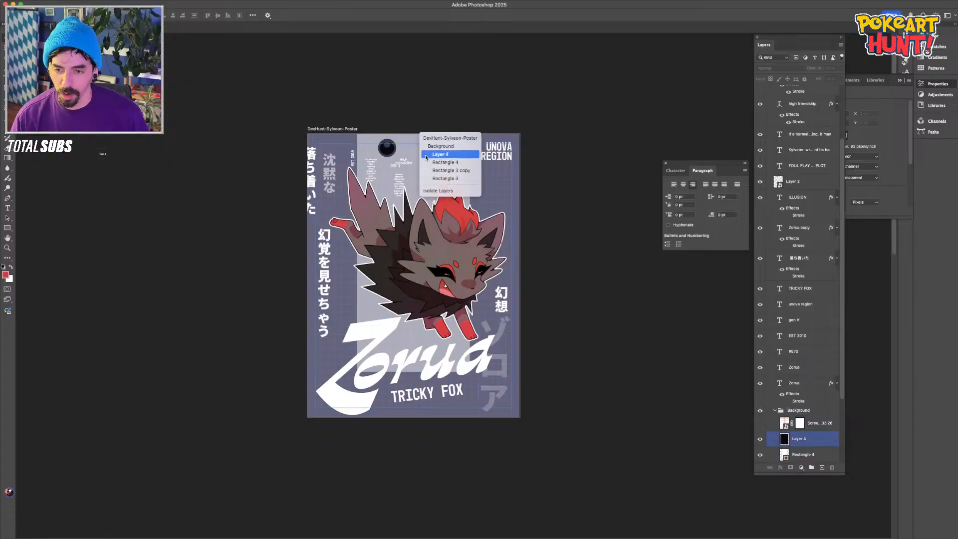
pyautogui.click(443, 162)
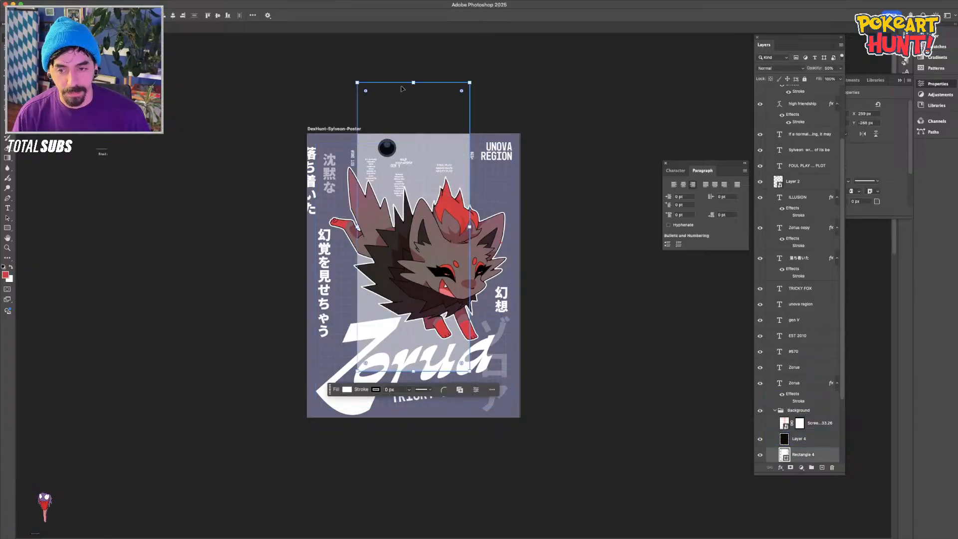
pyautogui.press('7')
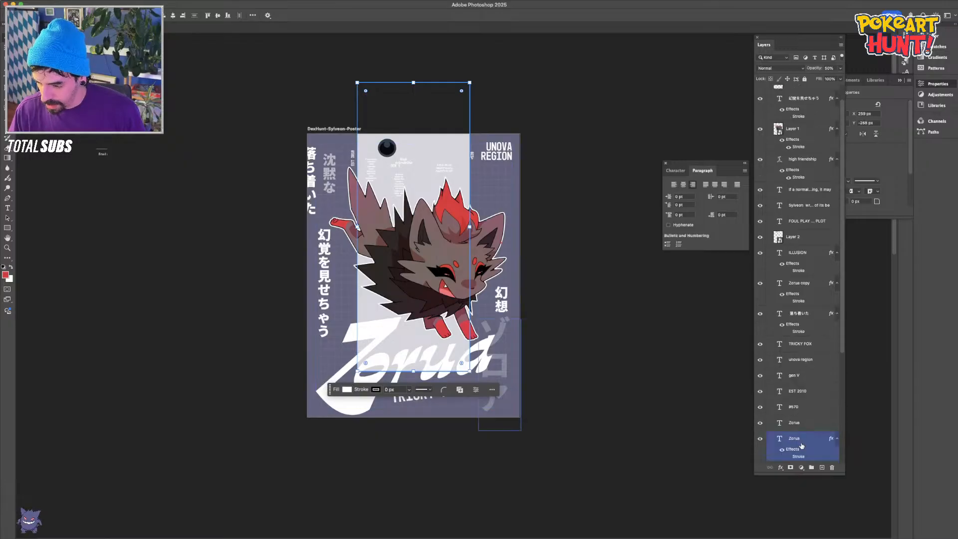
pyautogui.scroll(-3, 798, 439)
pyautogui.click(759, 433)
# Skew the duplicated rectangle into a diagonal band running from the poster's upper left to its lower right
pyautogui.press('super+t')
pyautogui.moveTo(413, 82); pyautogui.dragTo(275, 85)
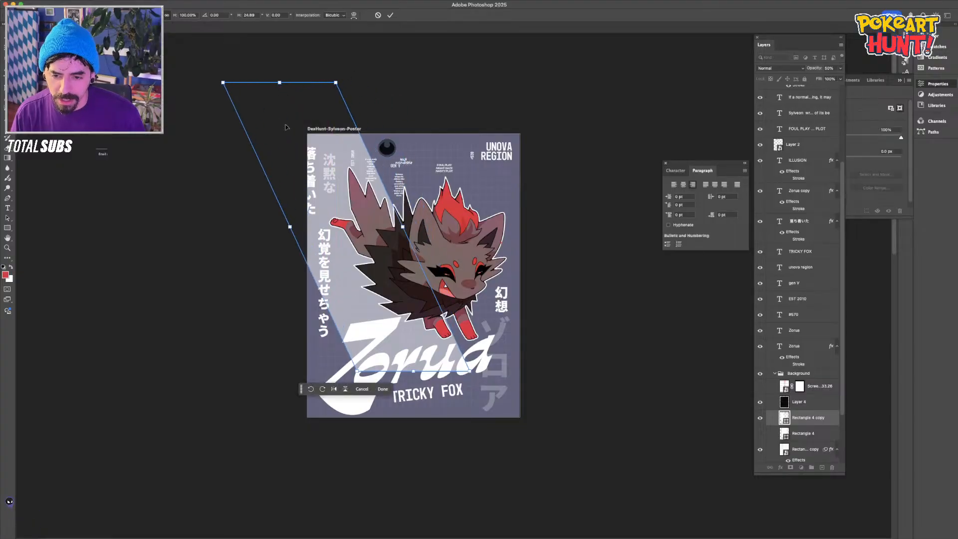
pyautogui.moveTo(413, 372); pyautogui.dragTo(554, 370)
pyautogui.moveTo(280, 91); pyautogui.dragTo(243, 87)
pyautogui.press('Return')
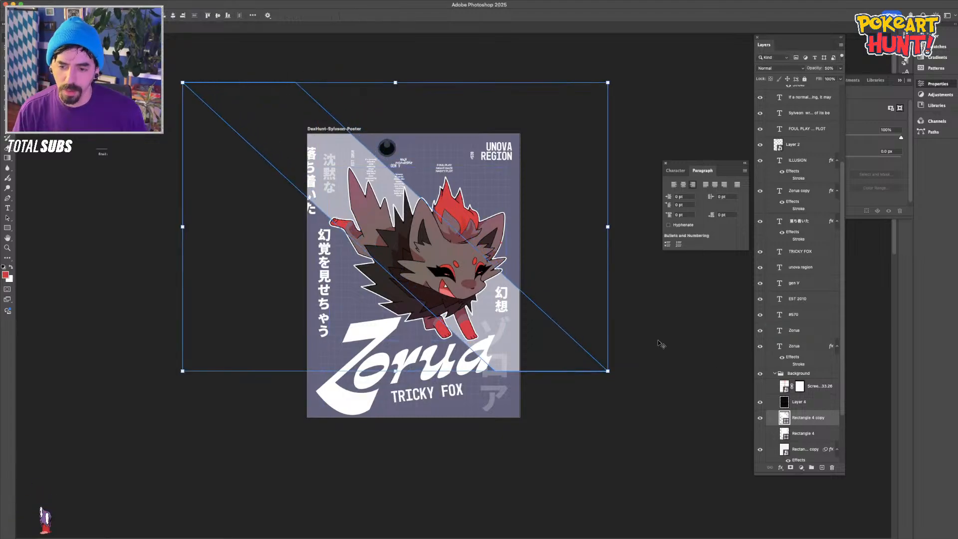
# Move the diagonal band down and to the left behind the fox so its lower end sits near the poster's bottom-right corner
pyautogui.click(615, 380)
pyautogui.press('super+plus')
pyautogui.click(355, 131)
pyautogui.rightClick(355, 132)
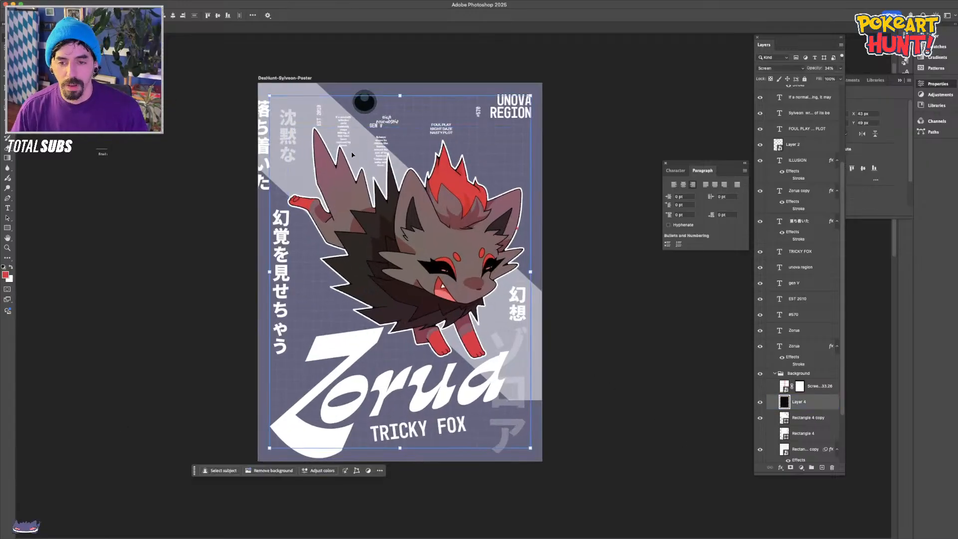
pyautogui.click(379, 161)
pyautogui.moveTo(378, 162); pyautogui.dragTo(312, 211)
pyautogui.moveTo(115, 348); pyautogui.dragTo(110, 348)
pyautogui.press('super+minus')
pyautogui.press('Return')
pyautogui.click(108, 304)
pyautogui.press('super+minus')
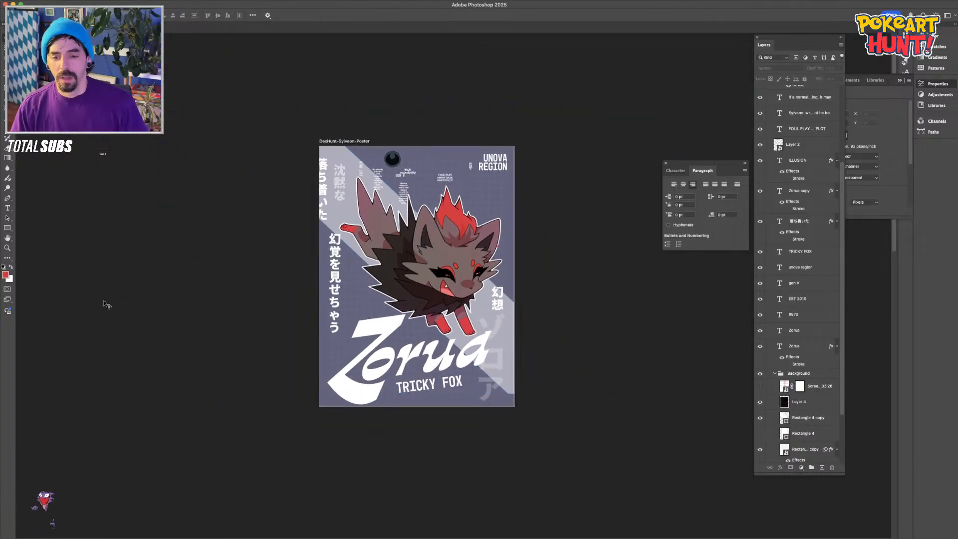
pyautogui.click(821, 202)
pyautogui.click(800, 167)
pyautogui.scroll(-5, 794, 142)
pyautogui.click(794, 140)
pyautogui.scroll(10, 788, 144)
pyautogui.click(788, 138)
pyautogui.click(793, 150)
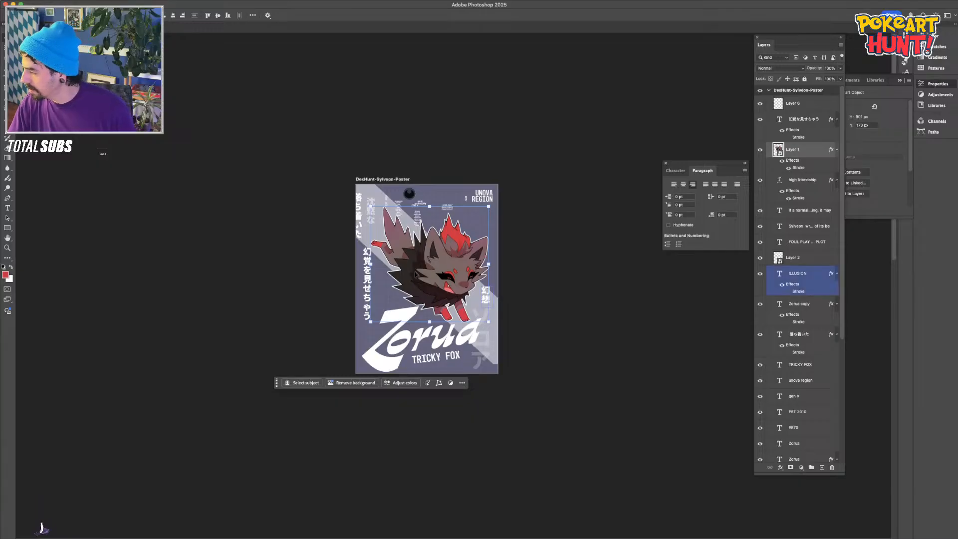
# Switch to Finder, open the Sylveon poster's build file in Photoshop, and hide its guides
pyautogui.press('super+Tab')
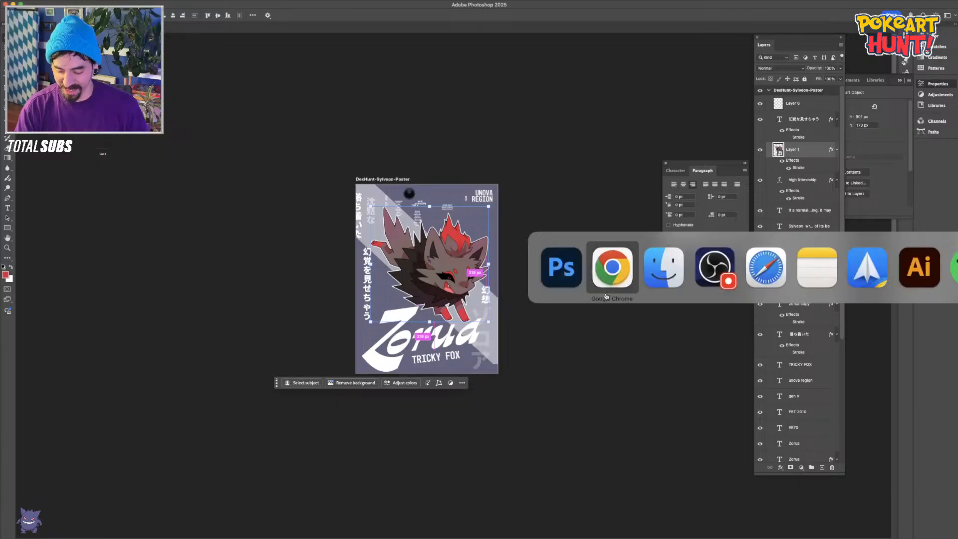
pyautogui.click(665, 285)
pyautogui.moveTo(458, 46)
pyautogui.mouseDown()
pyautogui.moveTo(623, 59)
pyautogui.moveTo(957, 46)
pyautogui.mouseUp()
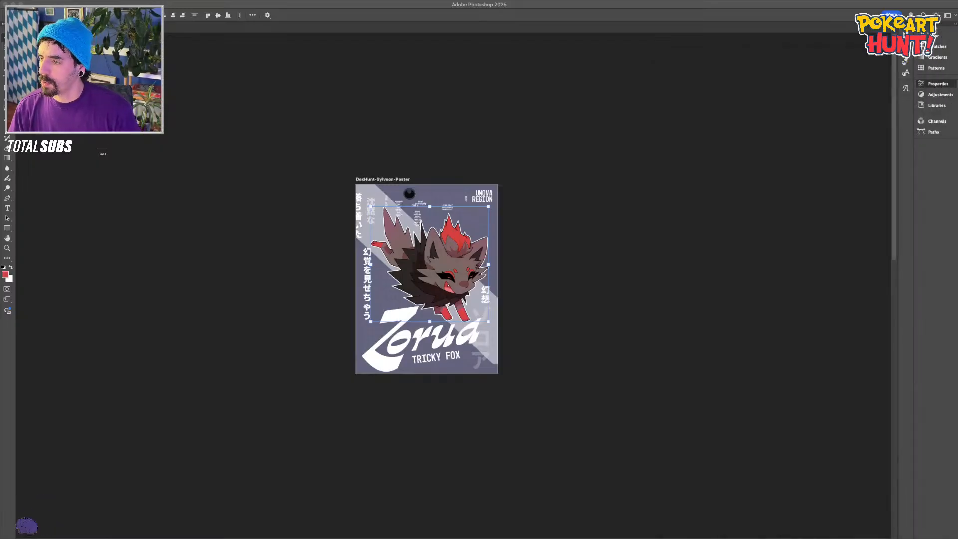
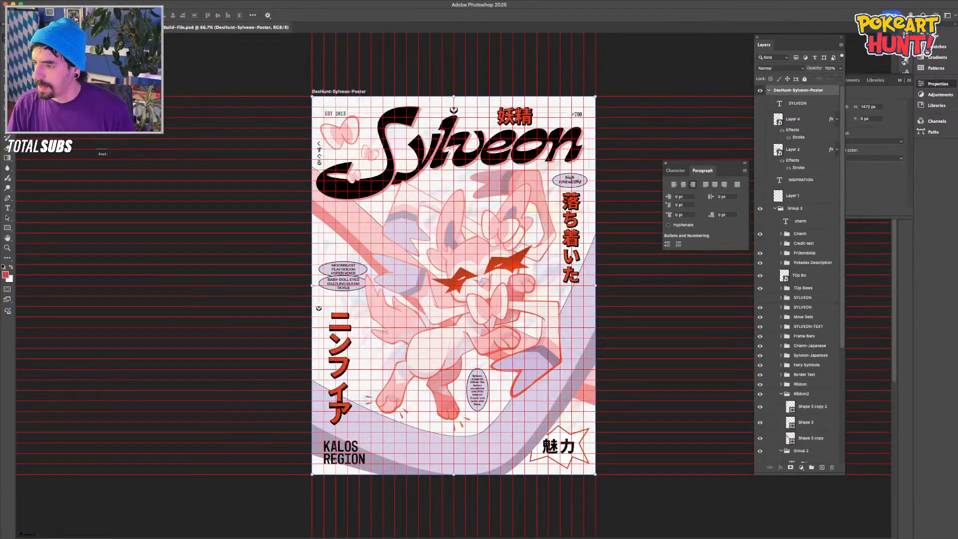
pyautogui.press('super+semicolon')
pyautogui.click(328, 218)
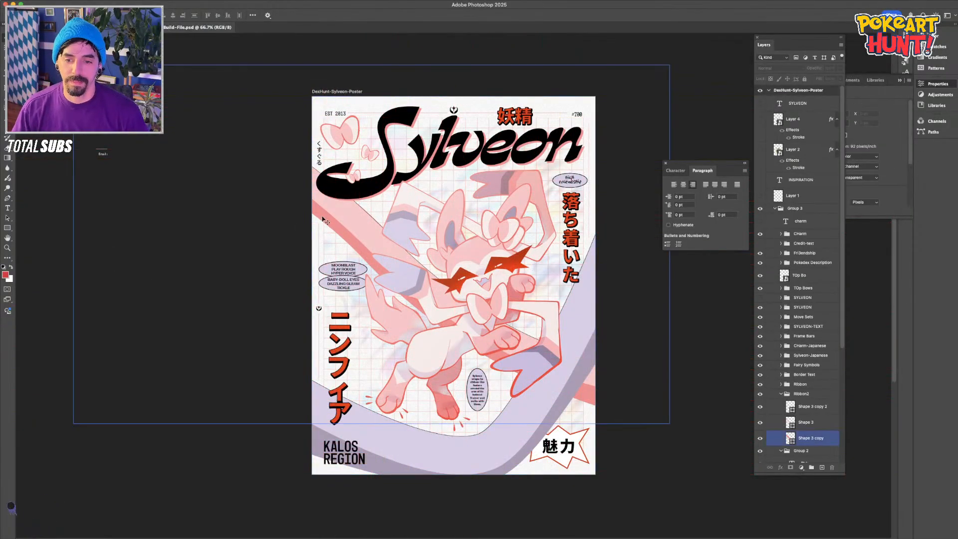
pyautogui.press('b')
pyautogui.click(605, 365)
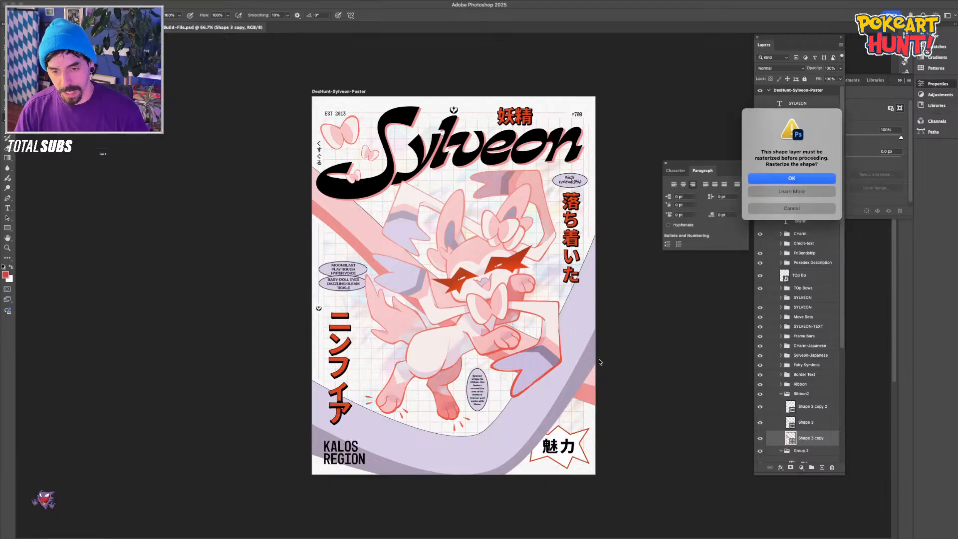
pyautogui.click(753, 210)
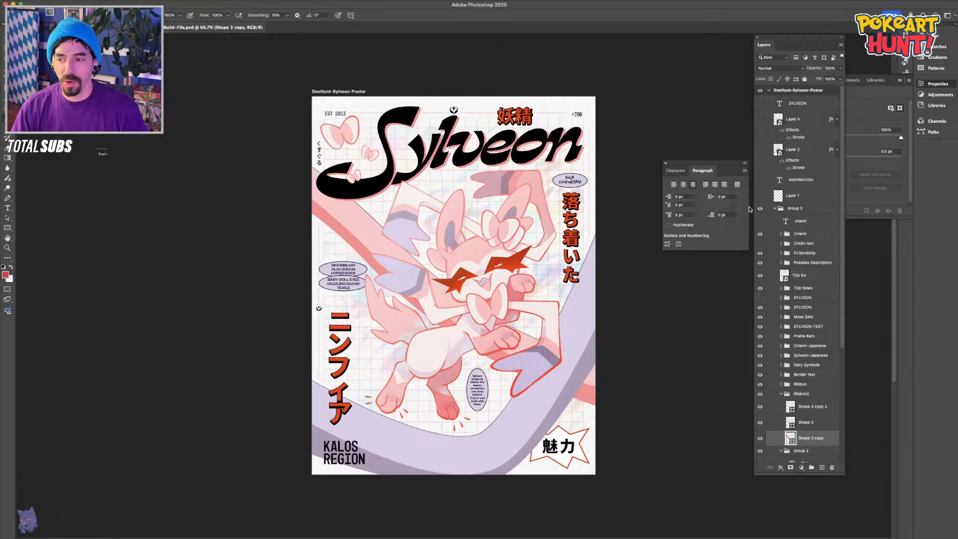
pyautogui.press('v')
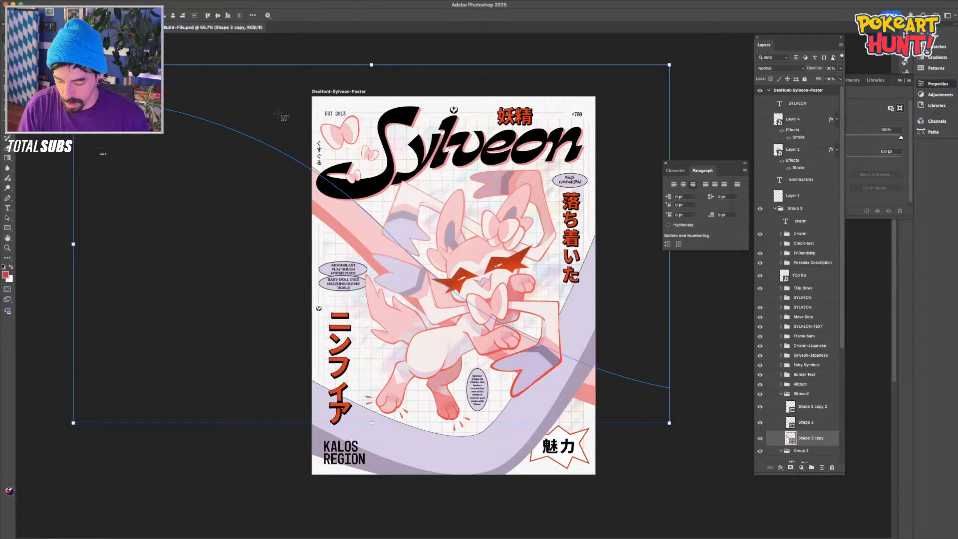
# Capture the whole Sylveon poster as a screenshot and place it in the Zorua document to the left of its artboard
pyautogui.click(329, 55)
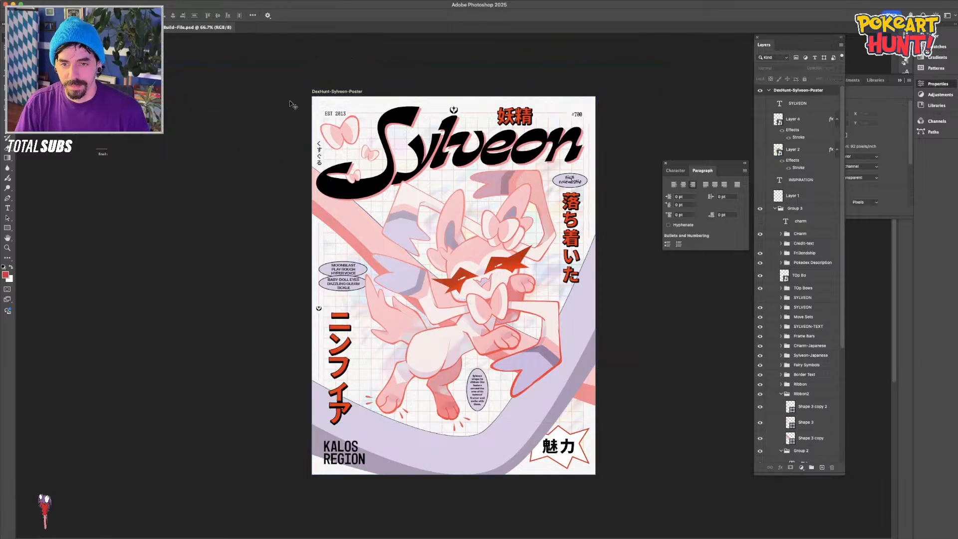
pyautogui.moveTo(312, 97)
pyautogui.mouseDown()
pyautogui.moveTo(405, 243)
pyautogui.moveTo(596, 475)
pyautogui.mouseUp()
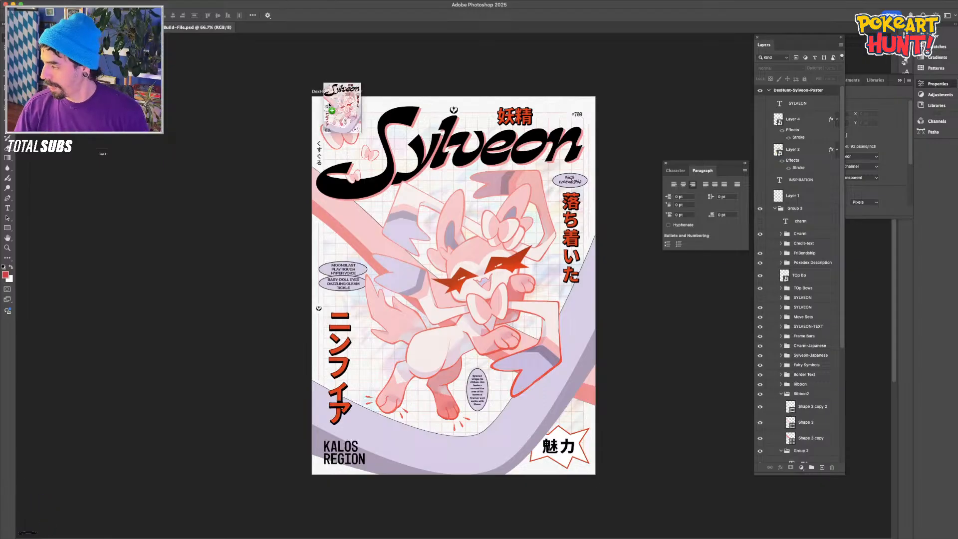
pyautogui.moveTo(120, 27); pyautogui.dragTo(237, 327)
pyautogui.press('Return')
pyautogui.moveTo(435, 303); pyautogui.dragTo(286, 288)
pyautogui.moveTo(278, 343); pyautogui.dragTo(305, 357)
pyautogui.press('Escape')
pyautogui.moveTo(216, 261); pyautogui.dragTo(210, 210)
pyautogui.press('Escape')
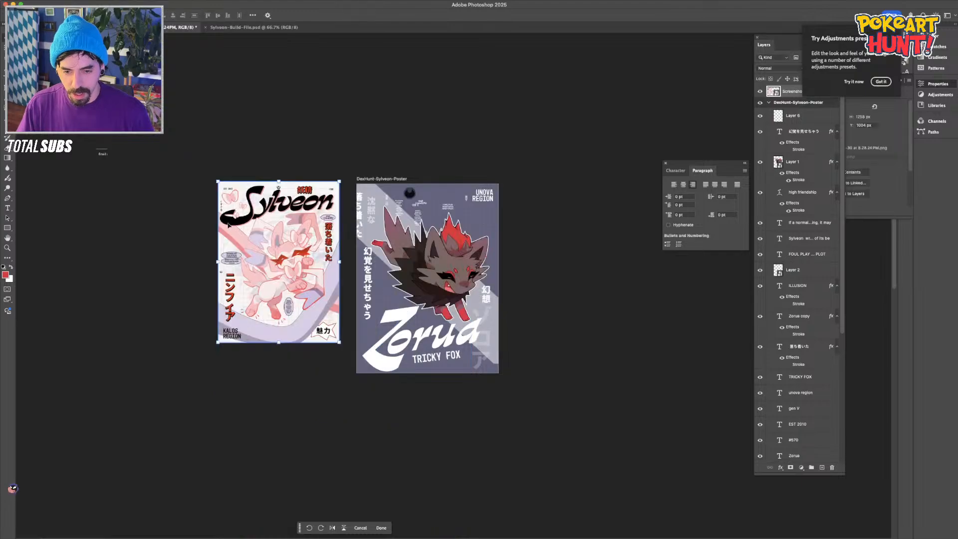
# Enlarge the placed Sylveon screenshot beyond the Zorua poster's height and nudge it to the left of the artboard
pyautogui.press('super+t')
pyautogui.moveTo(216, 344); pyautogui.dragTo(207, 340)
pyautogui.press('Escape')
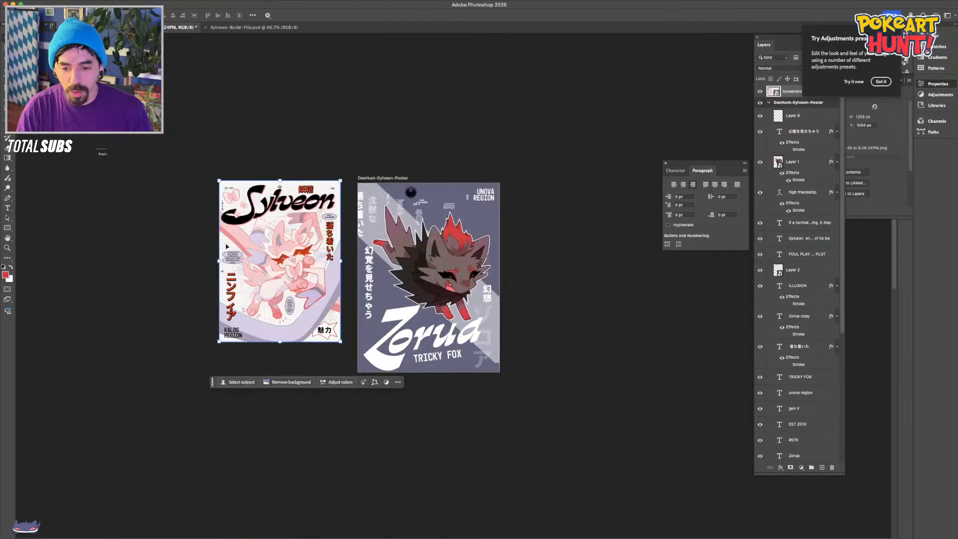
pyautogui.moveTo(218, 262); pyautogui.dragTo(299, 308)
pyautogui.moveTo(361, 348); pyautogui.dragTo(235, 236)
pyautogui.press('Escape')
pyautogui.press('Return')
pyautogui.moveTo(157, 177); pyautogui.dragTo(288, 295)
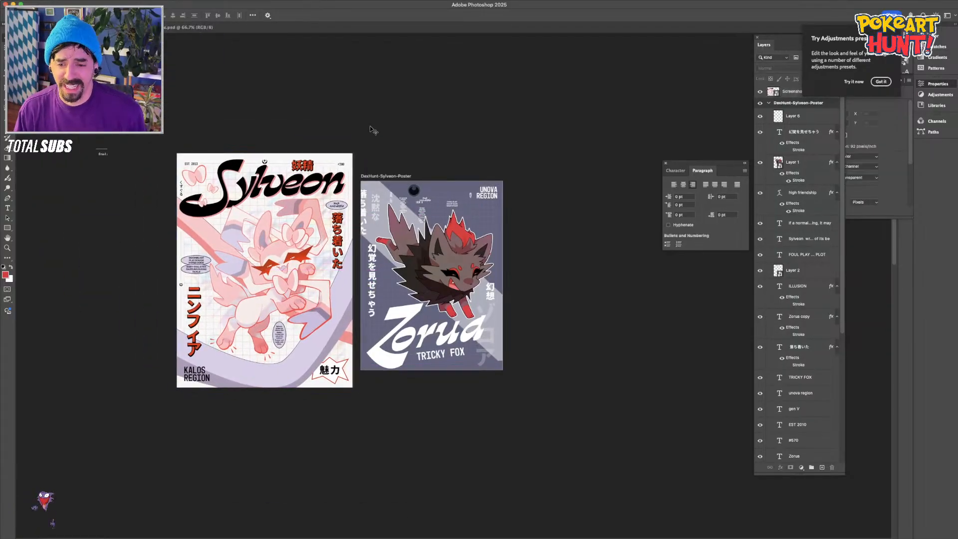
pyautogui.press('super+equal')
pyautogui.click(887, 84)
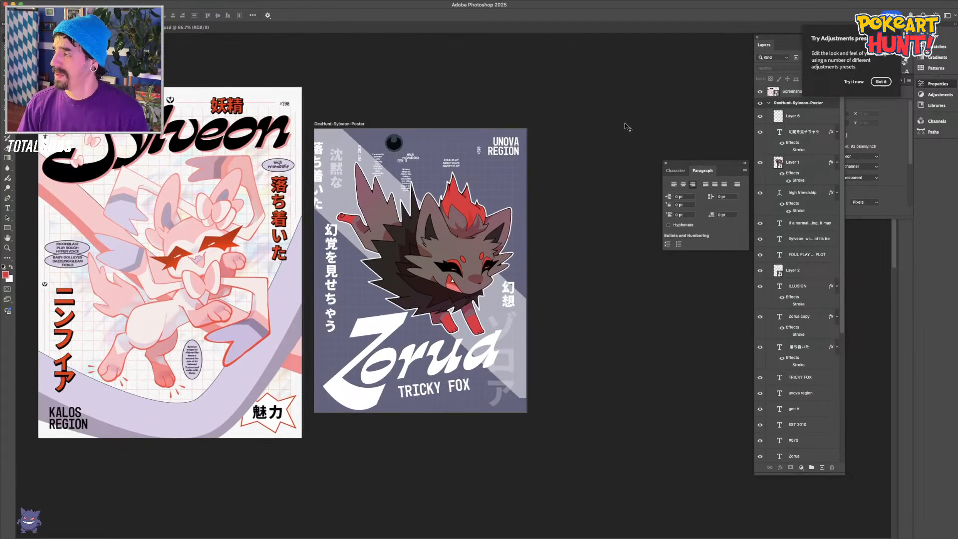
pyautogui.hscroll(-3, 609, 311)
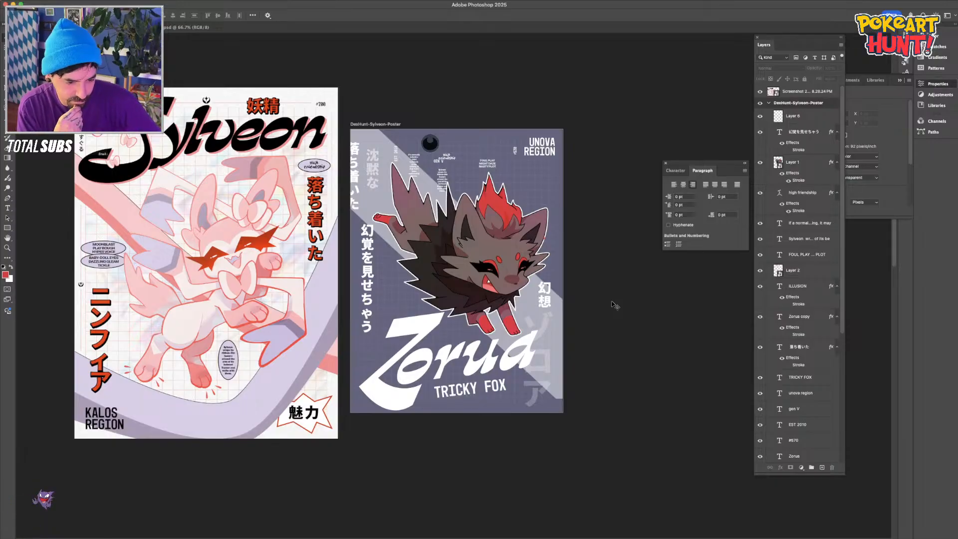
pyautogui.moveTo(294, 200); pyautogui.dragTo(286, 199)
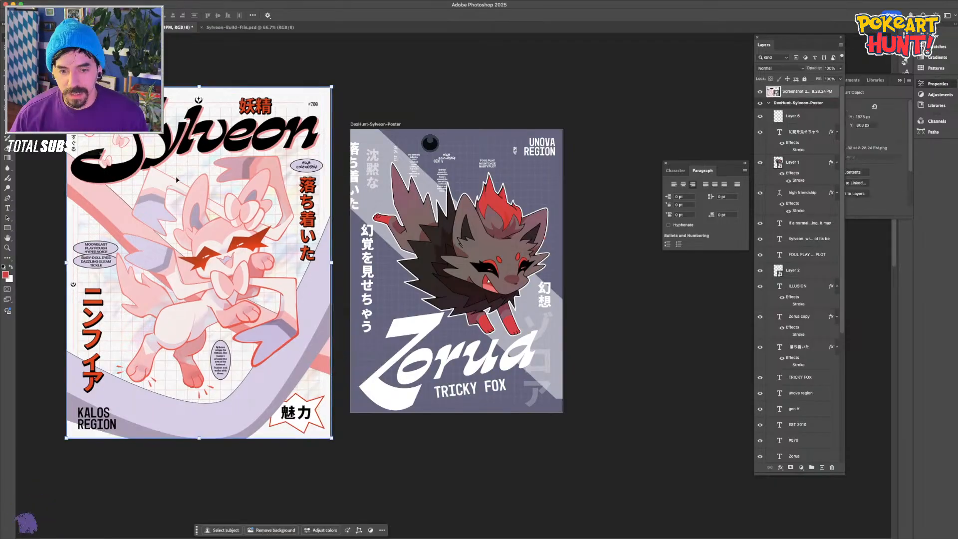
pyautogui.press('Delete')
pyautogui.click(376, 144)
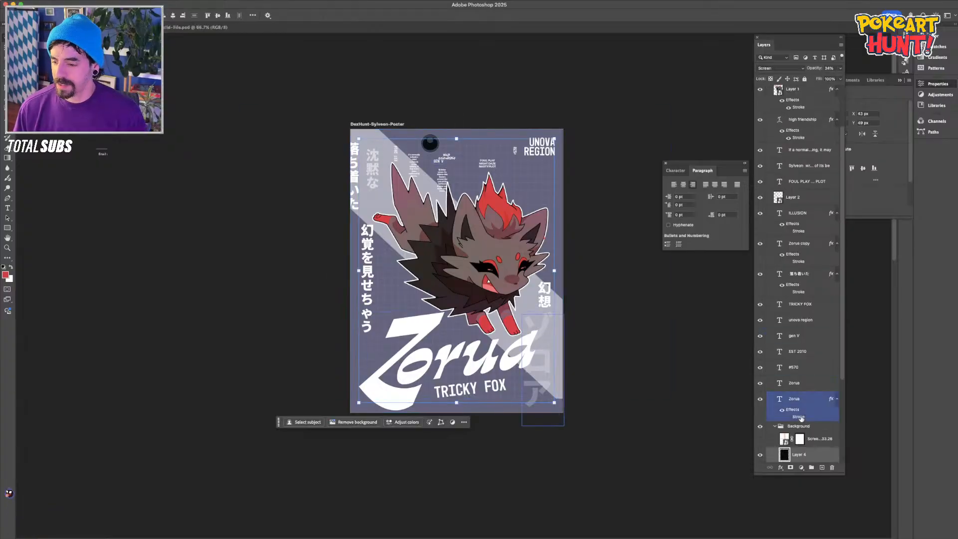
pyautogui.scroll(2, 799, 417)
pyautogui.press('super+z')
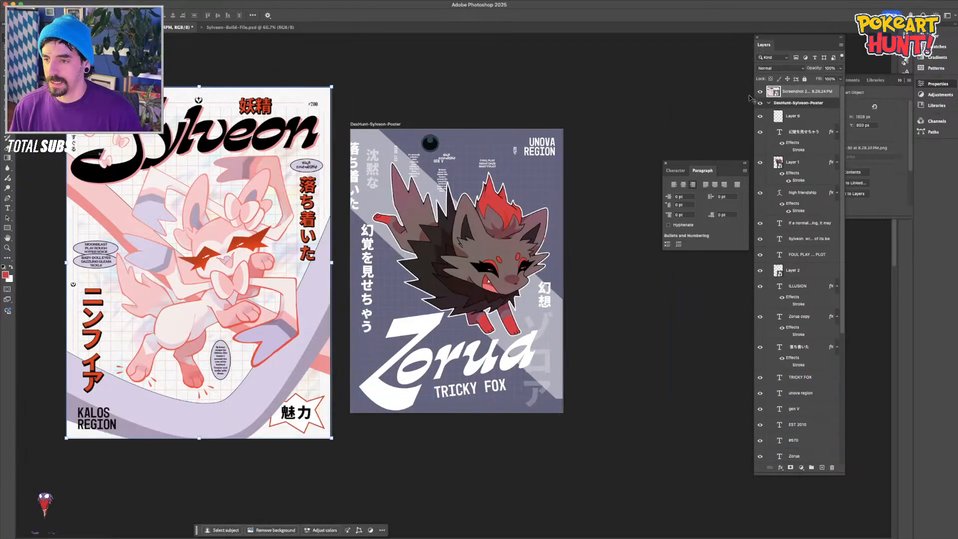
# Hide the Sylveon screenshot and the Rectangle 4 copy diagonal band, and show the original Rectangle 4 instead
pyautogui.click(760, 93)
pyautogui.scroll(-8, 806, 432)
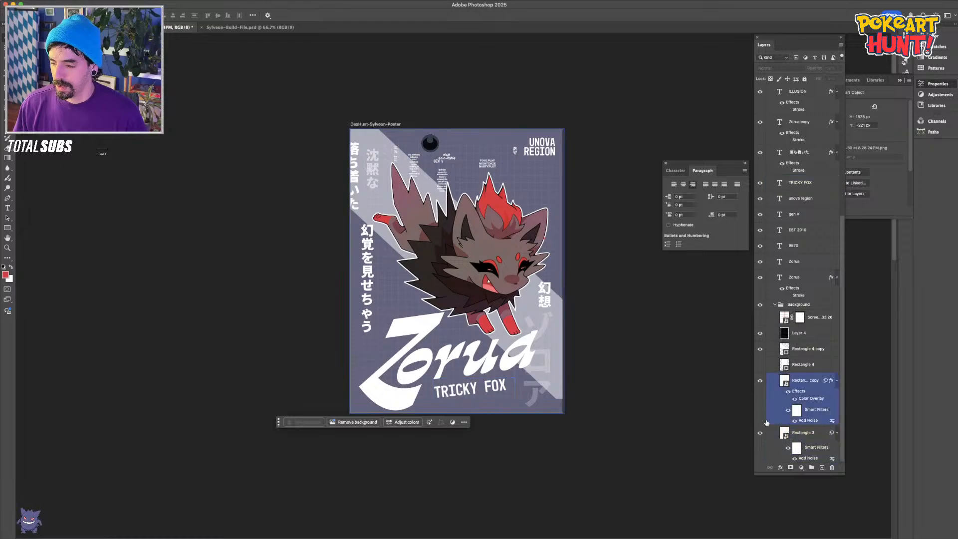
pyautogui.click(760, 349)
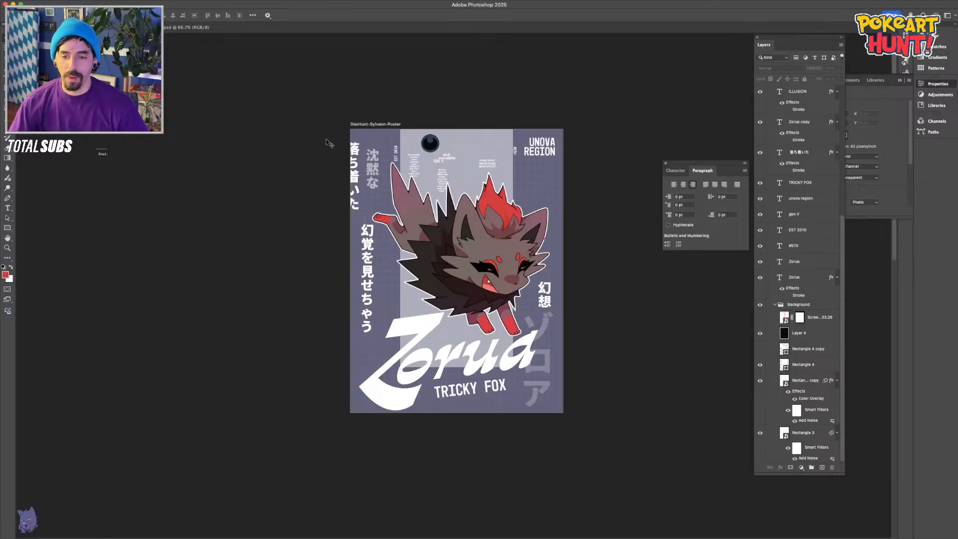
# Duplicate the Zorua poster artboard to the right of the original
pyautogui.click(363, 126)
pyautogui.press('f')
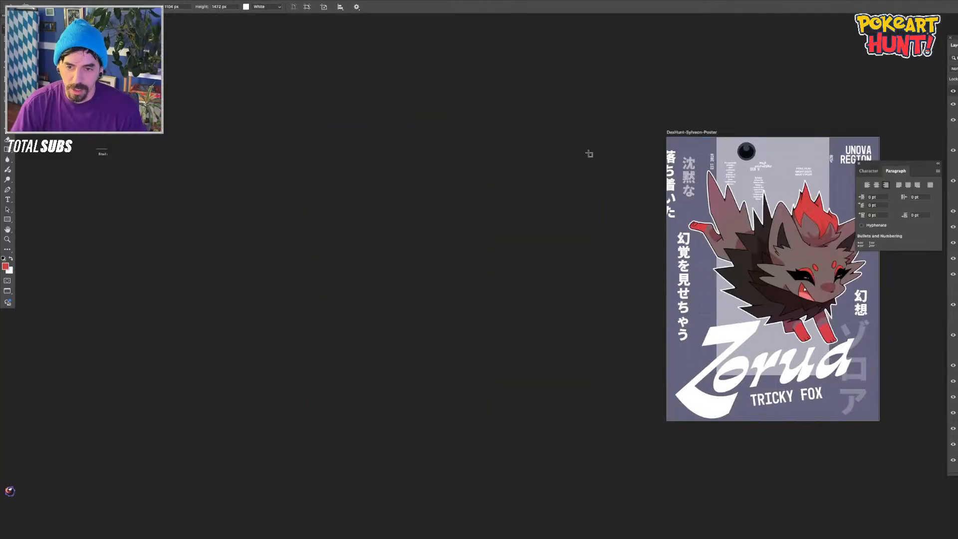
pyautogui.press('f')
pyautogui.press('f')
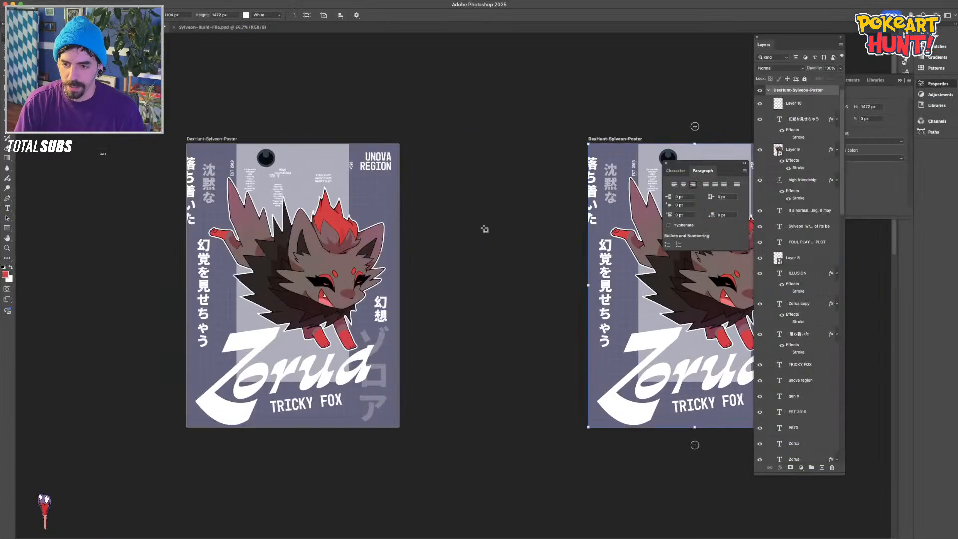
pyautogui.moveTo(496, 219); pyautogui.dragTo(194, 221)
pyautogui.press('v')
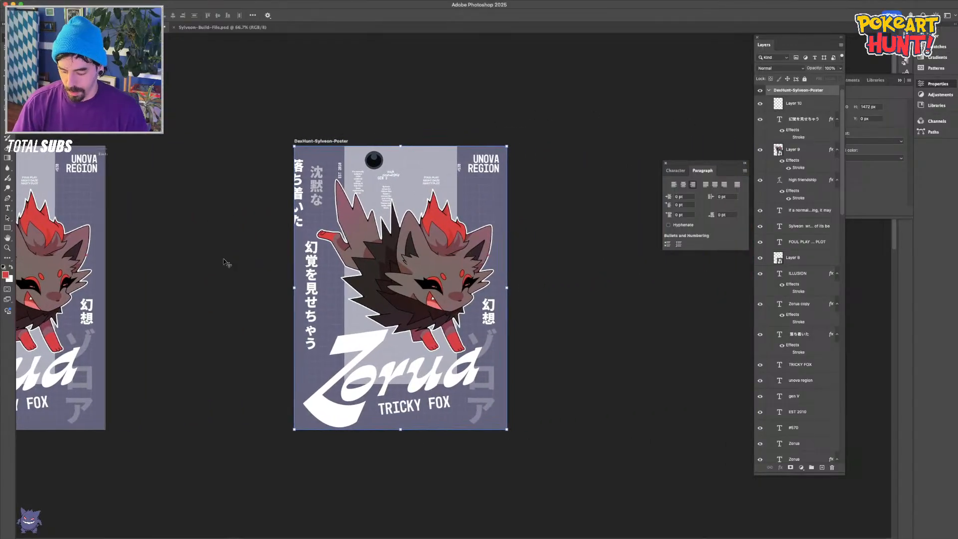
# Move the Zorua title to the upper part of the duplicate poster, behind the fox
pyautogui.click(241, 269)
pyautogui.click(483, 220)
pyautogui.hotkey('ctrl', '+')
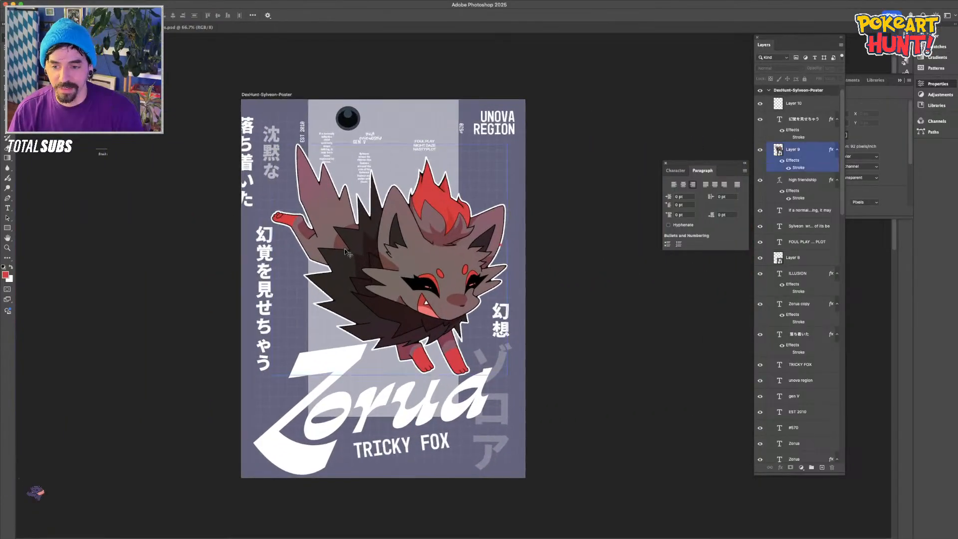
pyautogui.click(354, 378)
pyautogui.moveTo(354, 378); pyautogui.dragTo(341, 250)
# Move the UNOVA REGION text to the duplicate poster's bottom-left corner and left-align it
pyautogui.moveTo(508, 131); pyautogui.dragTo(301, 446)
pyautogui.click(673, 184)
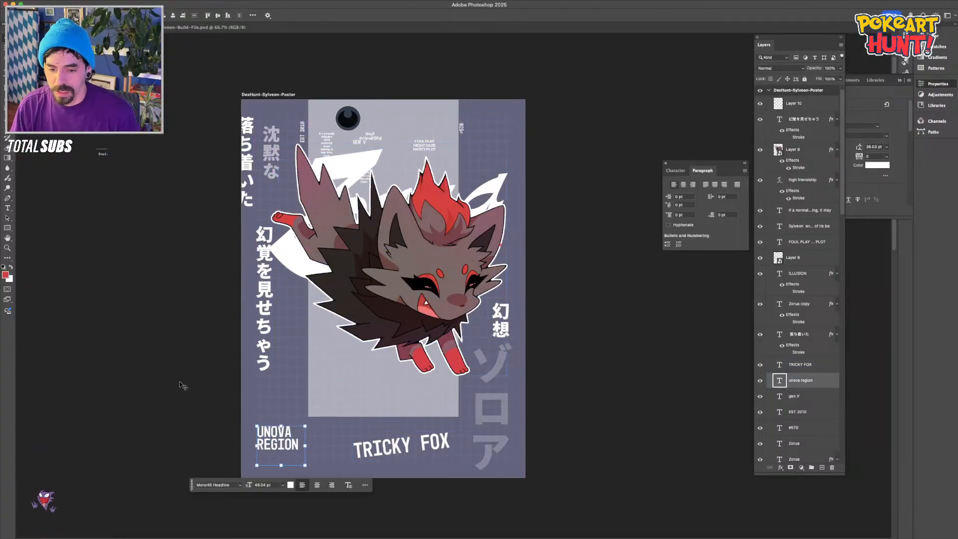
pyautogui.moveTo(255, 407); pyautogui.dragTo(250, 423)
pyautogui.click(250, 423)
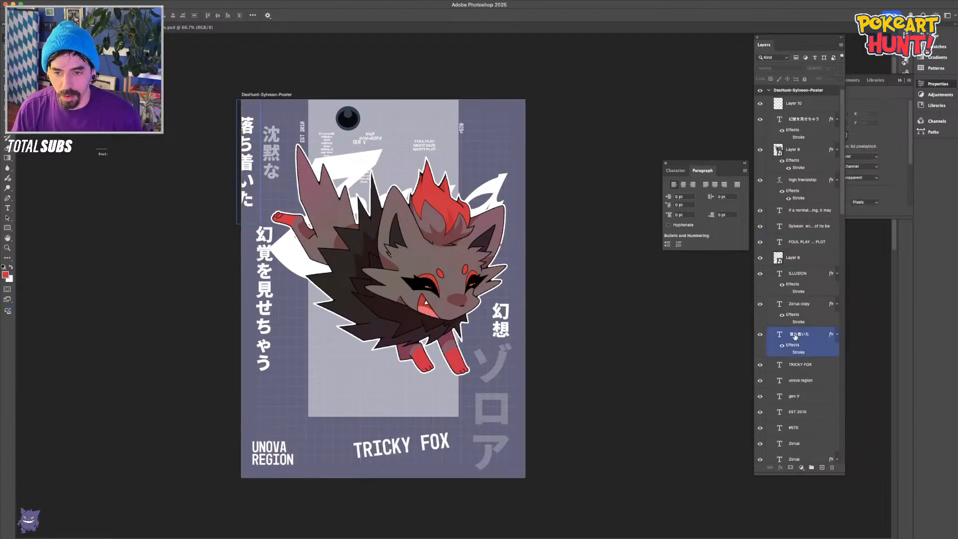
# Bring the unova region, gen V, EST 2010, #570 and Zorua text layers to the front and shift them down the poster
pyautogui.click(800, 367)
pyautogui.scroll(1, 793, 392)
pyautogui.scroll(-6, 795, 399)
pyautogui.scroll(1, 798, 389)
pyautogui.click(802, 124)
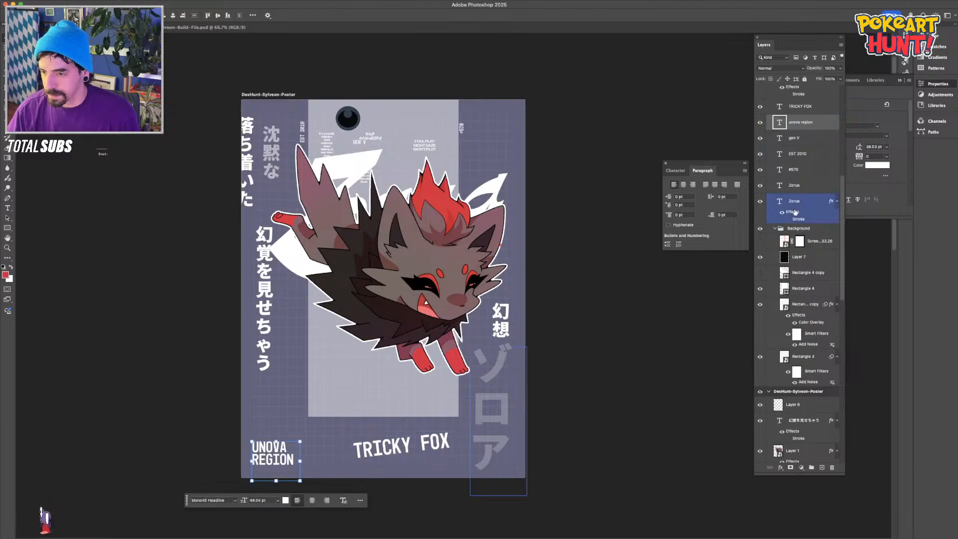
pyautogui.keyDown('shift'); pyautogui.click(795, 203); pyautogui.keyUp('shift')
pyautogui.moveTo(282, 154); pyautogui.dragTo(282, 346)
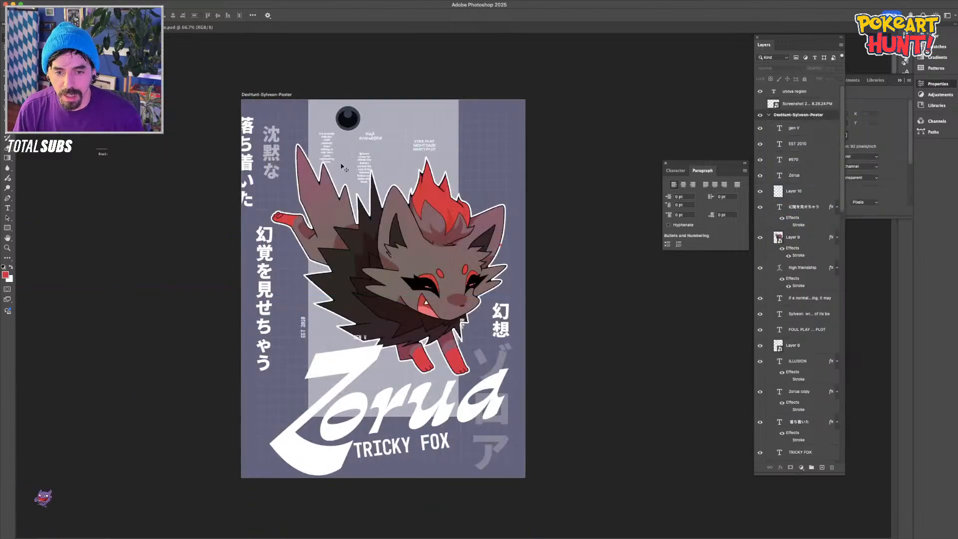
# Gather the small descriptive text blocks, including FOUL PLAY, from the poster's top into its lower-left area
pyautogui.moveTo(289, 379); pyautogui.dragTo(304, 341)
pyautogui.moveTo(327, 148); pyautogui.dragTo(282, 394)
pyautogui.moveTo(369, 141); pyautogui.dragTo(290, 412)
pyautogui.moveTo(410, 152); pyautogui.dragTo(295, 382)
# Move the Zorua title to the poster's top, scale it down and position it beside the dark eye-like circle
pyautogui.moveTo(304, 458); pyautogui.dragTo(333, 215)
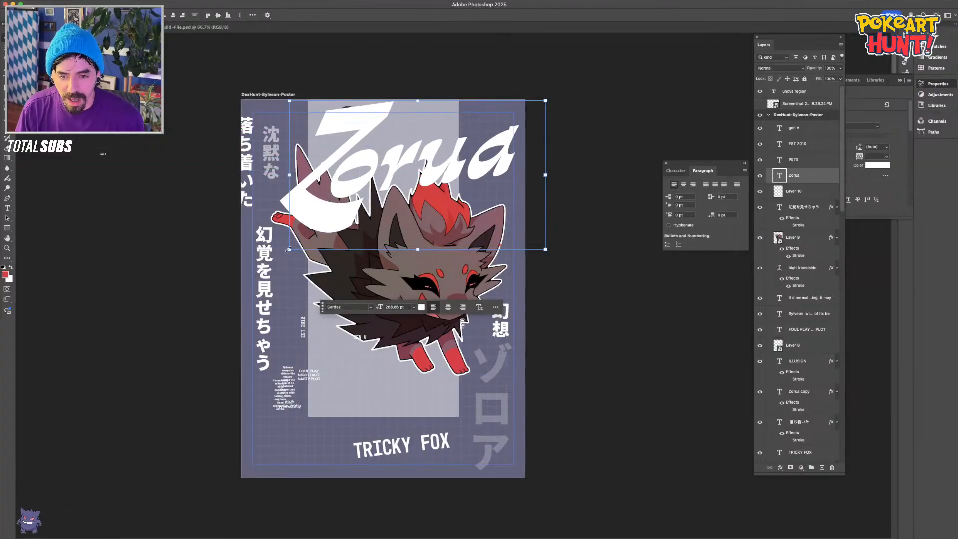
pyautogui.hotkey('ctrl', 't')
pyautogui.moveTo(273, 287); pyautogui.dragTo(353, 227)
pyautogui.press('Return')
pyautogui.moveTo(393, 173); pyautogui.dragTo(367, 189)
# Move the fox down the duplicate poster so it sits clear of the title
pyautogui.click(153, 297)
pyautogui.moveTo(407, 315); pyautogui.dragTo(407, 360)
pyautogui.click(211, 313)
pyautogui.moveTo(483, 325); pyautogui.dragTo(473, 274)
pyautogui.press('super+z')
pyautogui.click(195, 369)
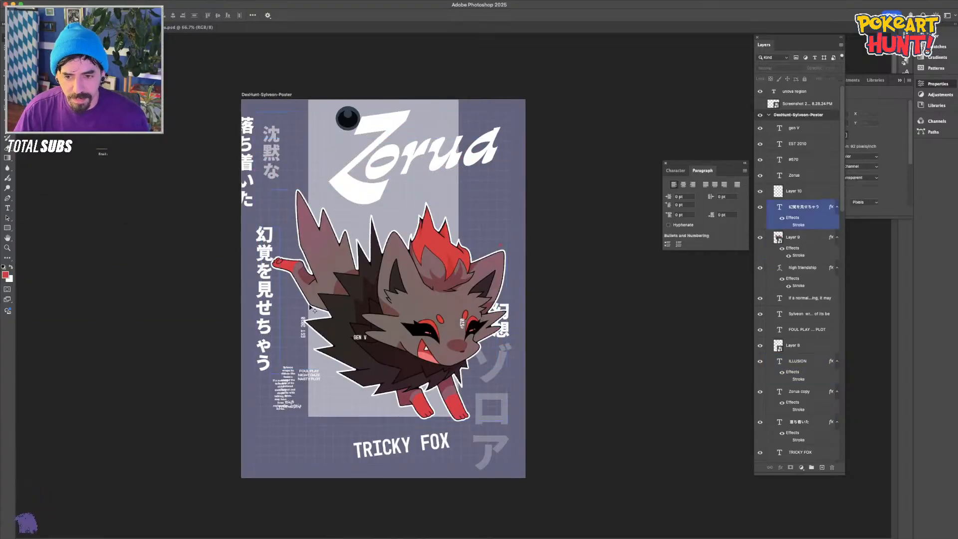
# Place TRICKY FOX beneath the right part of the Zorua title and shift the faded 沈黙な text slightly up and right
pyautogui.moveTo(376, 450); pyautogui.dragTo(432, 193)
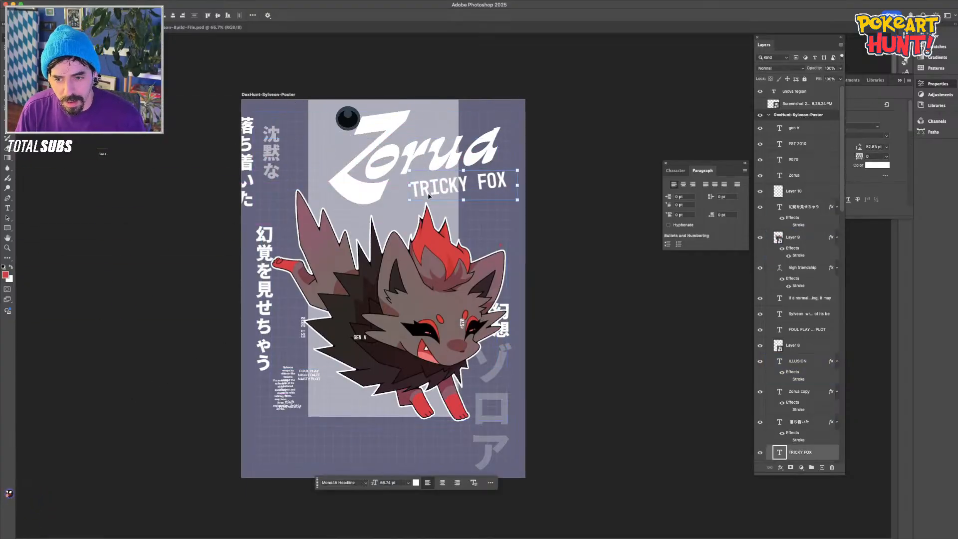
pyautogui.click(235, 289)
pyautogui.moveTo(279, 156); pyautogui.dragTo(302, 149)
pyautogui.click(129, 261)
# Spread the small description and move text blocks along the lower part of the poster below the fox
pyautogui.click(306, 382)
pyautogui.moveTo(307, 381); pyautogui.dragTo(273, 422)
pyautogui.click(291, 390)
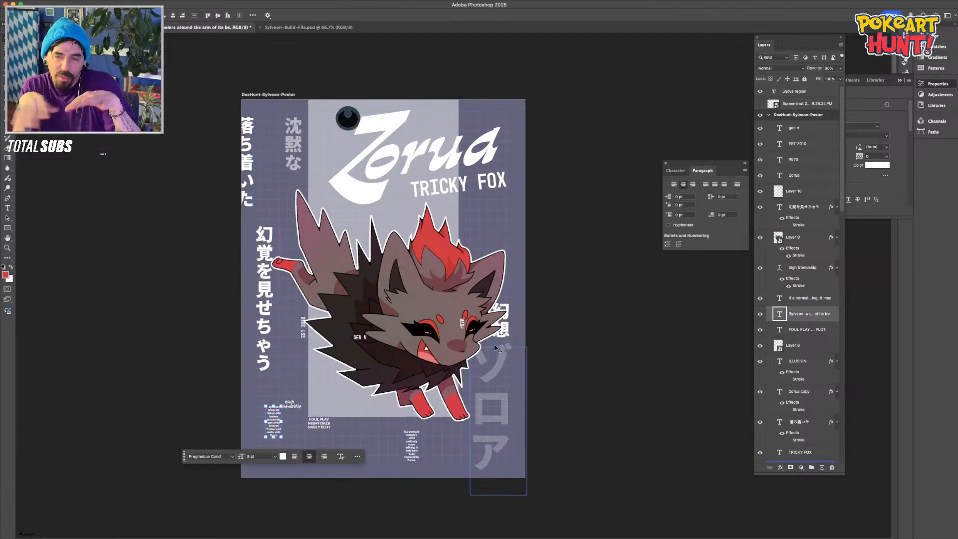
# Collapse both artboard groups, move the duplicate close beside the original poster and hide the interface panels for comparison
pyautogui.click(793, 114)
pyautogui.click(768, 115)
pyautogui.click(768, 125)
pyautogui.press('super+minus')
pyautogui.moveTo(206, 215); pyautogui.dragTo(340, 229)
pyautogui.moveTo(453, 158); pyautogui.dragTo(285, 158)
pyautogui.click(227, 134)
pyautogui.moveTo(133, 105); pyautogui.dragTo(263, 114)
pyautogui.press('super+plus')
pyautogui.moveTo(260, 270); pyautogui.dragTo(273, 269)
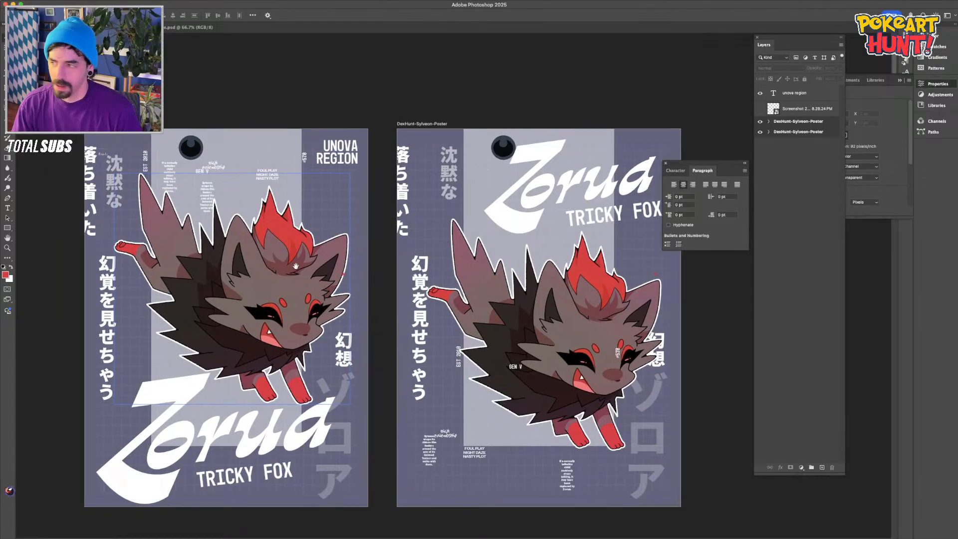
pyautogui.press('Tab')
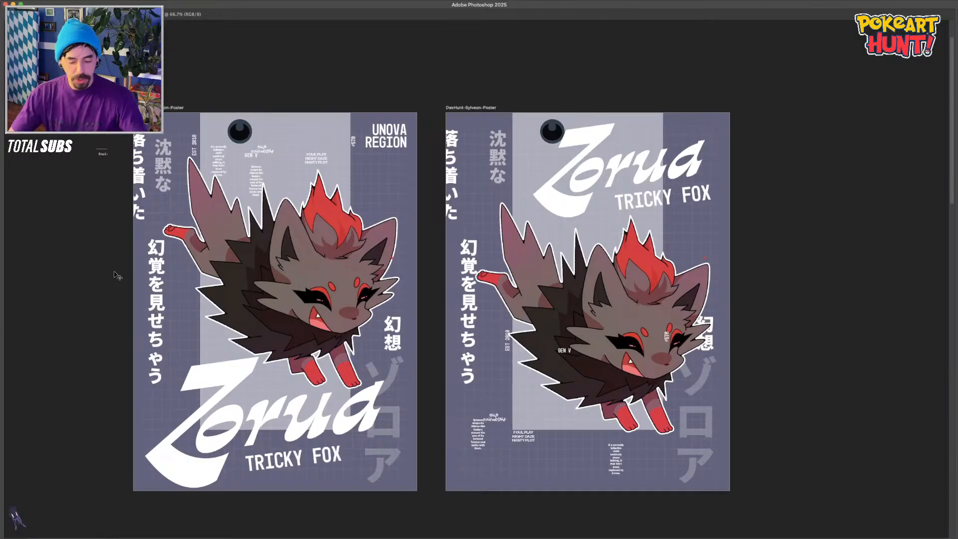
# Flip the fox on the duplicate poster horizontally and move it down and to the left
pyautogui.click(594, 317)
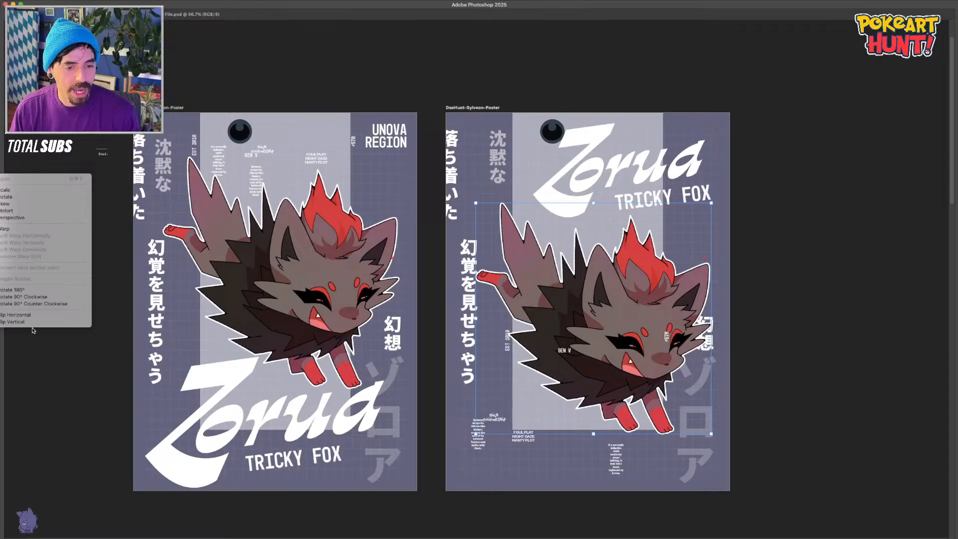
pyautogui.press('super+shift+h')
pyautogui.moveTo(562, 355); pyautogui.dragTo(548, 392)
# Skew the duplicate's Zorua title so its baseline slopes downward, and move it lower and left toward the fox
pyautogui.click(533, 192)
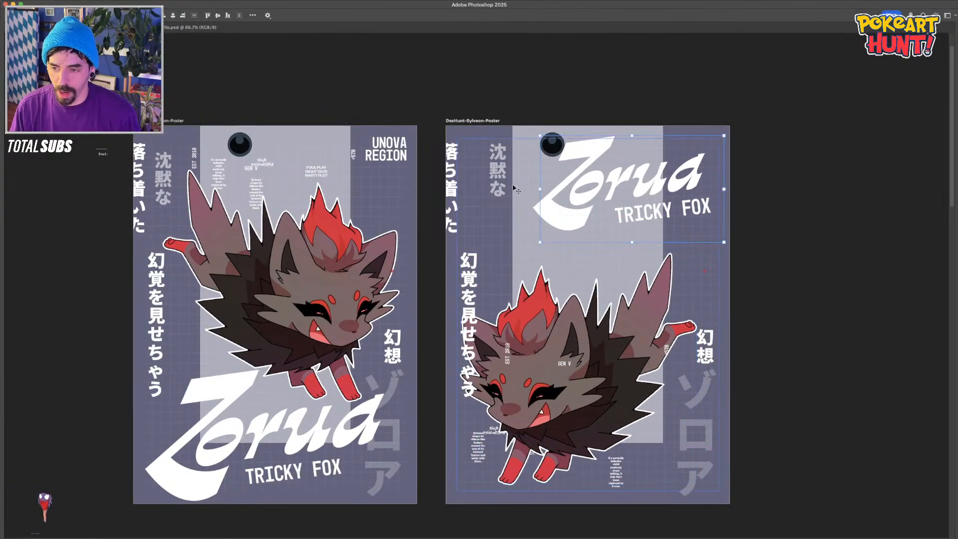
pyautogui.hotkey('ctrl', 't')
pyautogui.press('Return')
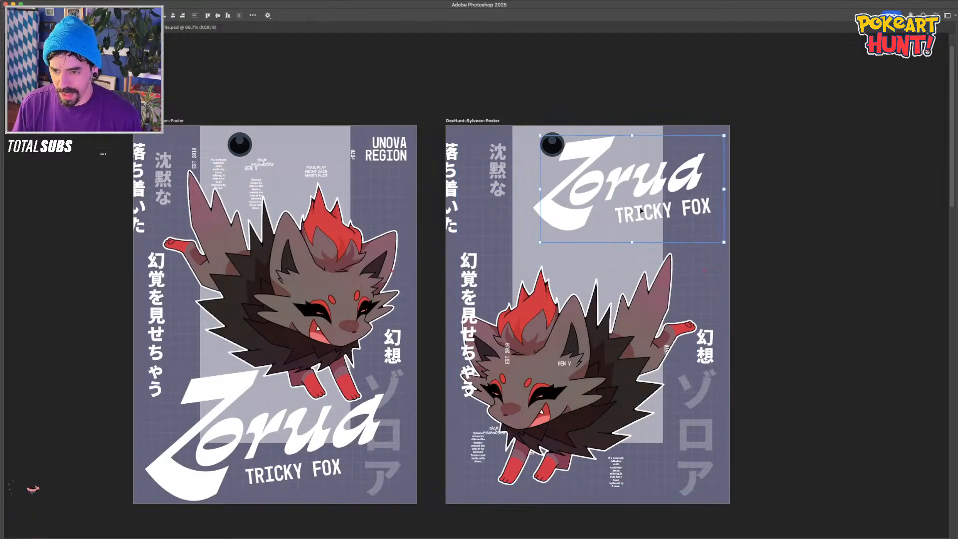
pyautogui.hotkey('ctrl', 't')
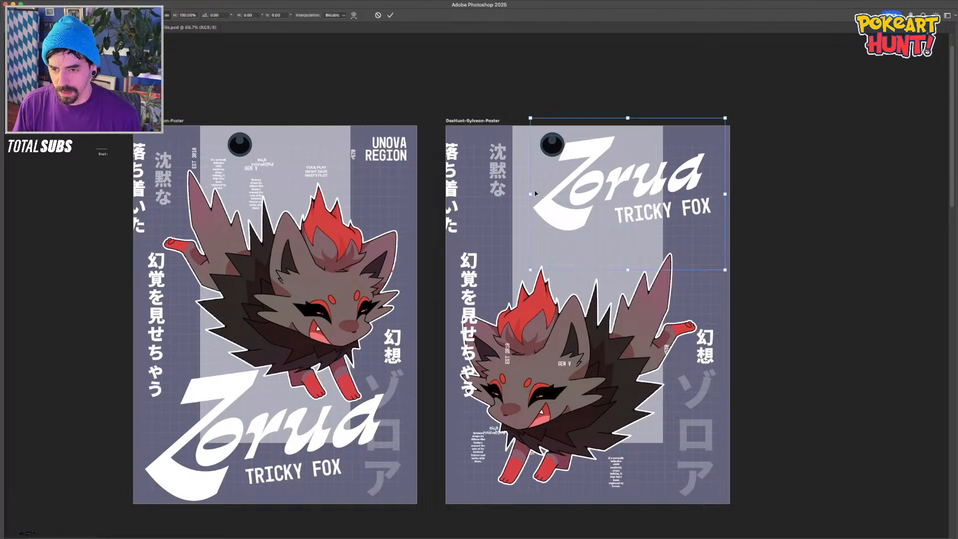
pyautogui.moveTo(522, 195); pyautogui.dragTo(520, 172)
pyautogui.press('Return')
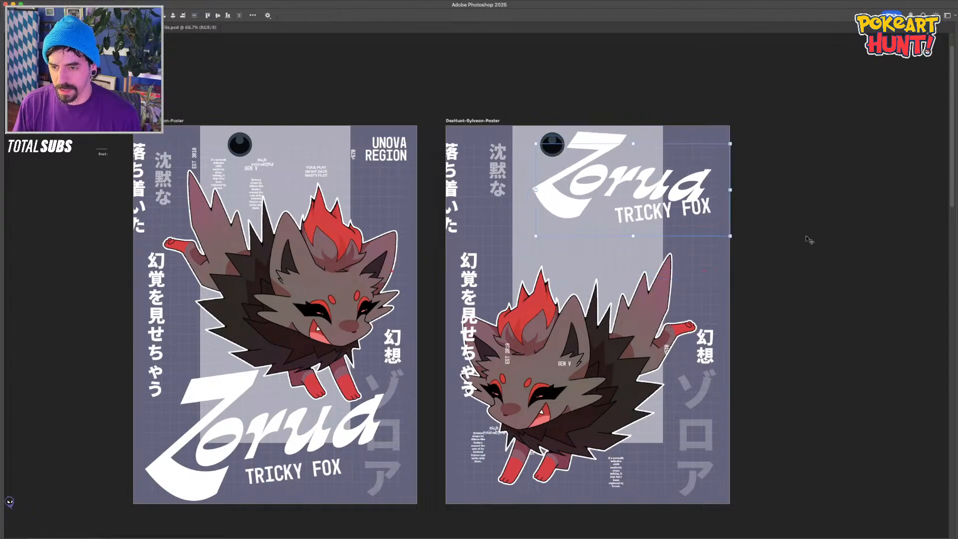
pyautogui.press('super+minus')
pyautogui.moveTo(803, 381); pyautogui.dragTo(803, 379)
pyautogui.moveTo(556, 188); pyautogui.dragTo(540, 218)
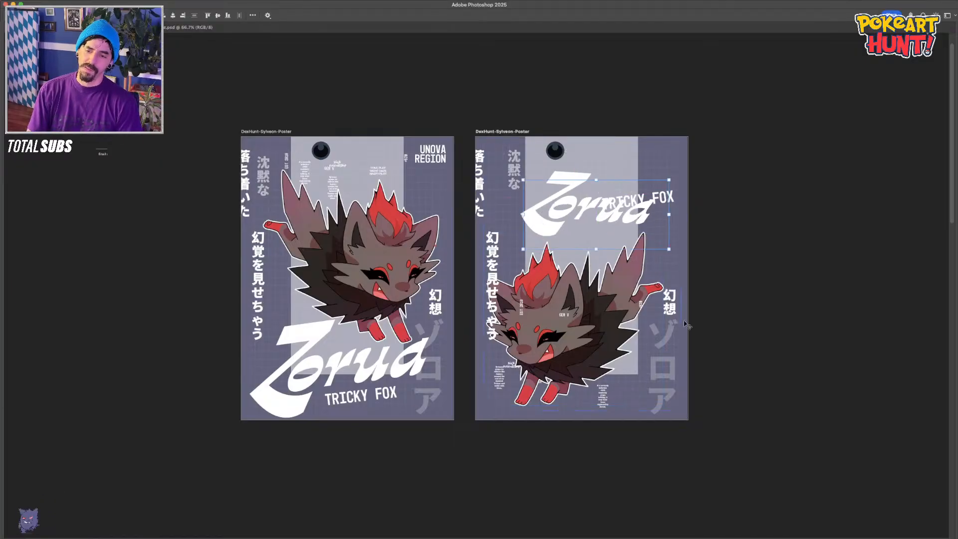
# Undo the title's skew and move and the fox's flip on the duplicate poster, and clear the selection
pyautogui.press('super+z')
pyautogui.press('super+z')
pyautogui.press('super+z')
pyautogui.press('super+z')
pyautogui.press('super+z')
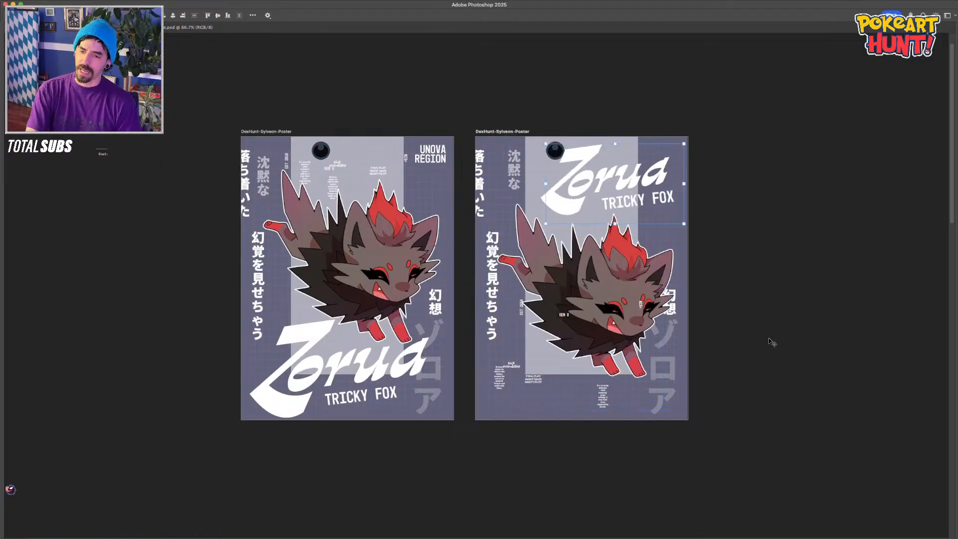
pyautogui.click(771, 350)
pyautogui.moveTo(738, 380); pyautogui.dragTo(786, 384)
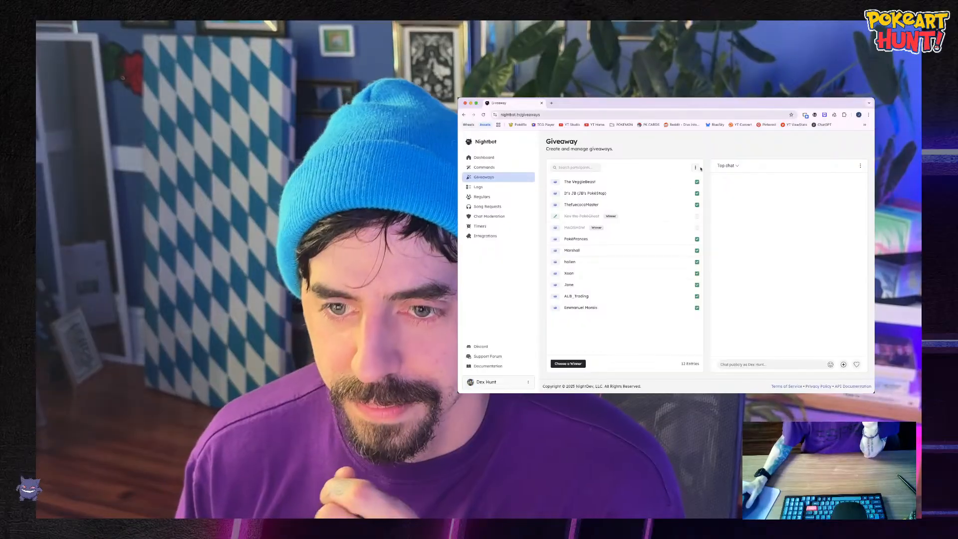
# Open the giveaway settings, enter DROPTOP as the keyword, and review the participant groups and the giveaway type
pyautogui.click(674, 179)
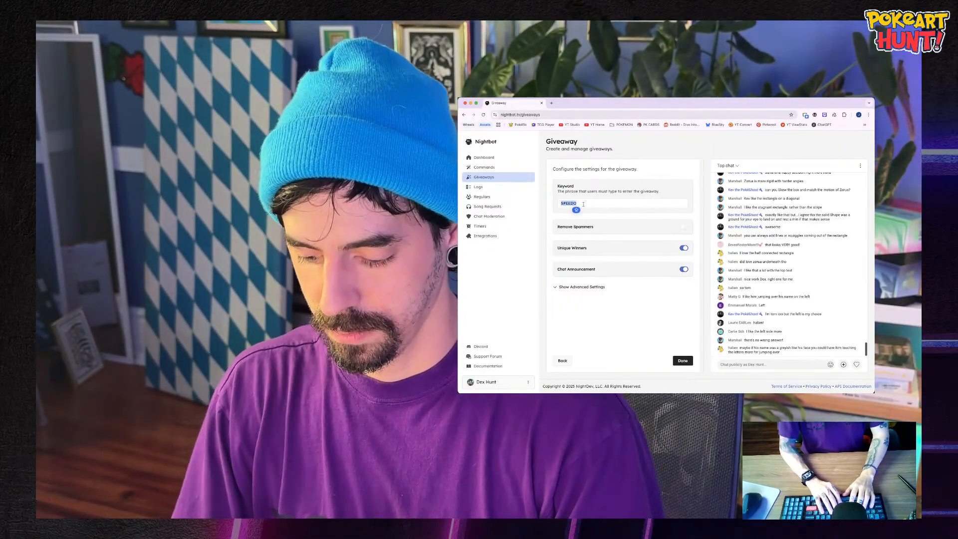
pyautogui.write('DROPTOP')
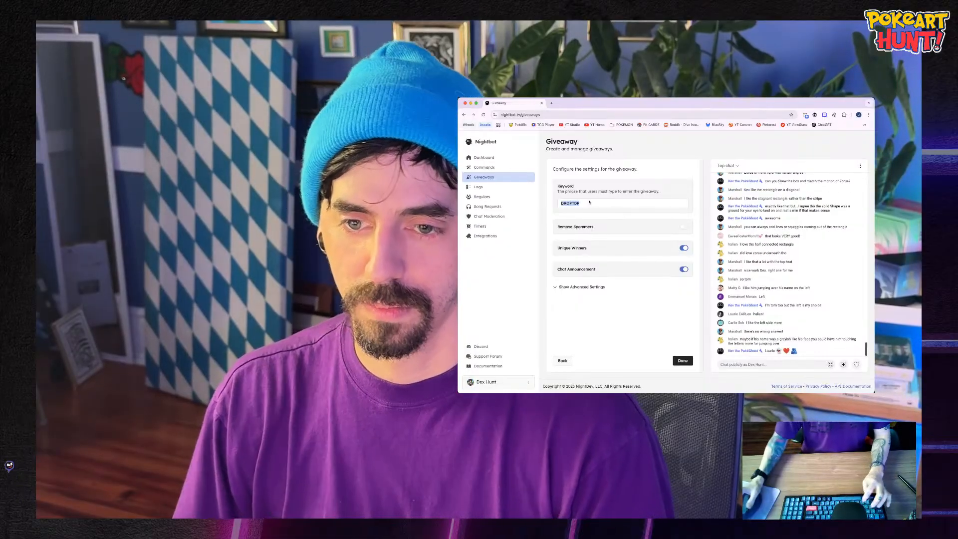
pyautogui.click(562, 360)
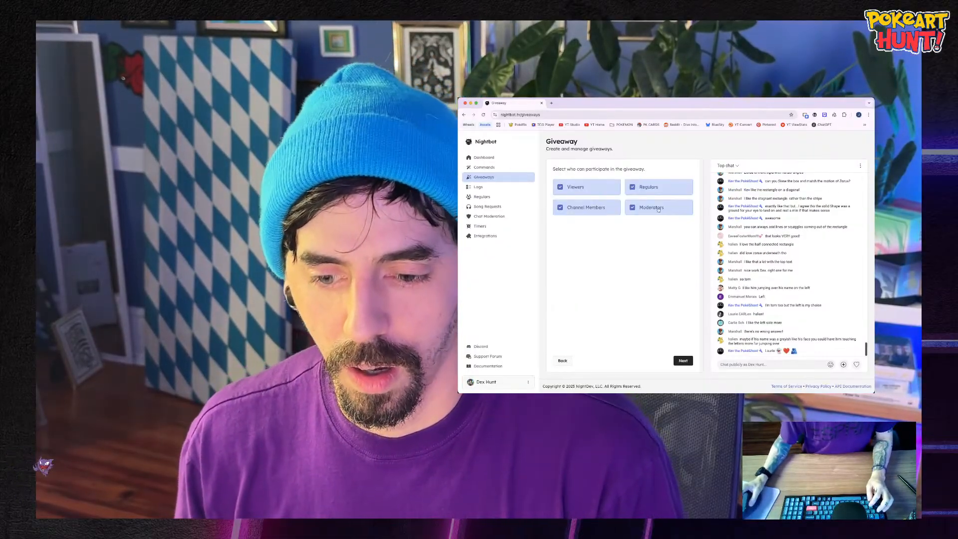
pyautogui.click(562, 361)
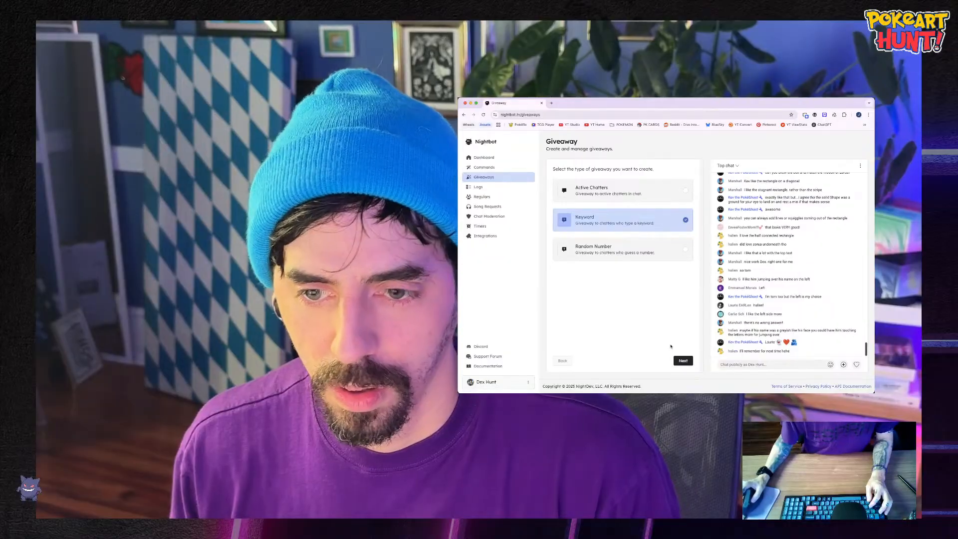
pyautogui.click(682, 361)
pyautogui.click(681, 361)
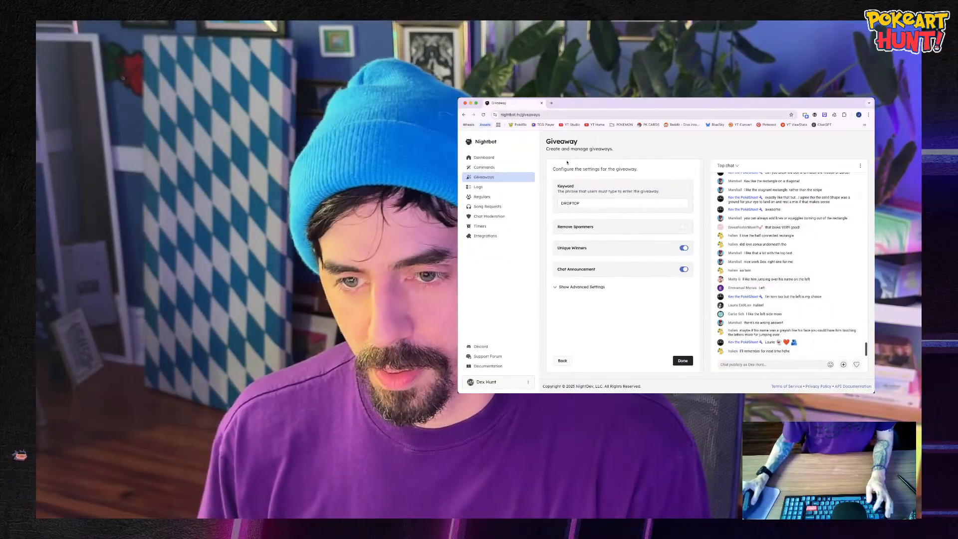
# Set the giveaway keyword to ZORUA, save the settings, and reset all entries from the previous round
pyautogui.doubleClick(589, 202)
pyautogui.press('BackSpace')
pyautogui.write('ZORUA')
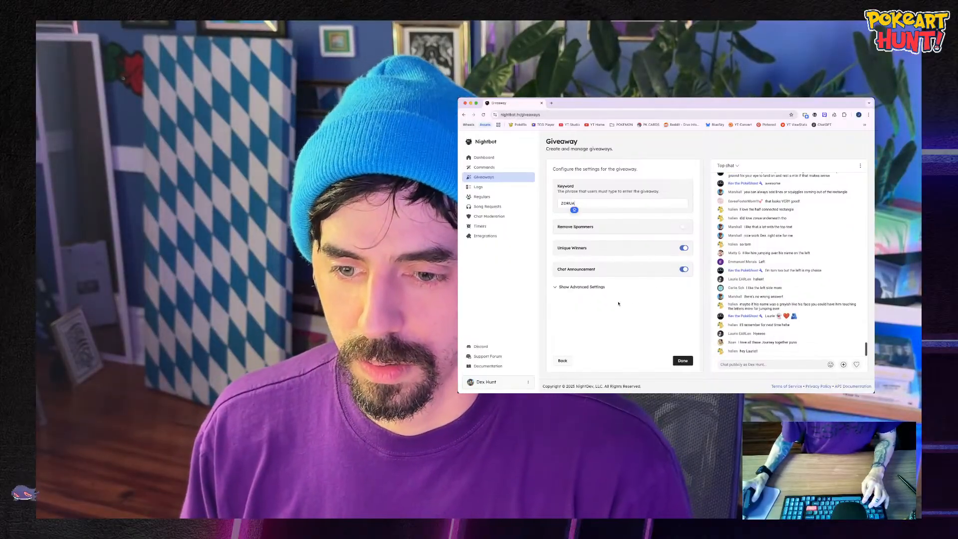
pyautogui.click(684, 363)
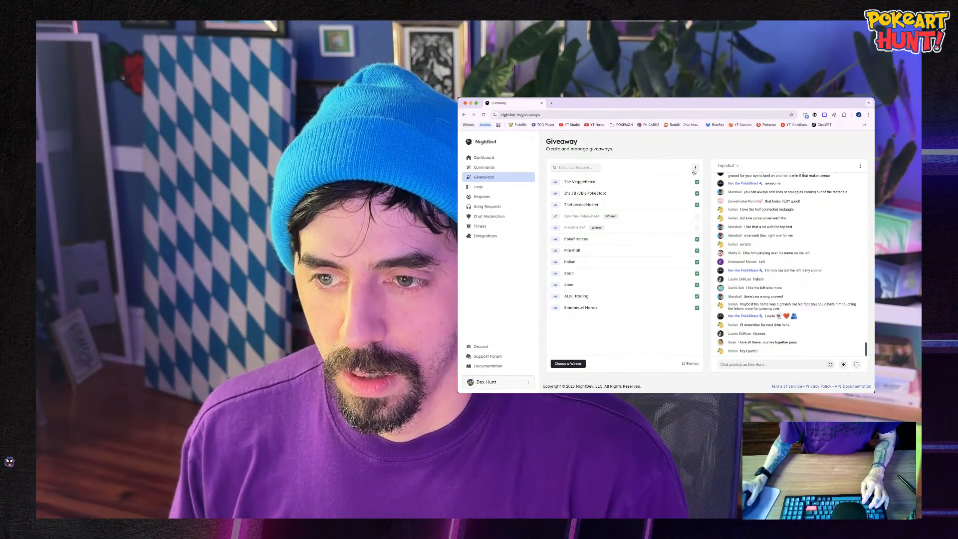
pyautogui.click(669, 190)
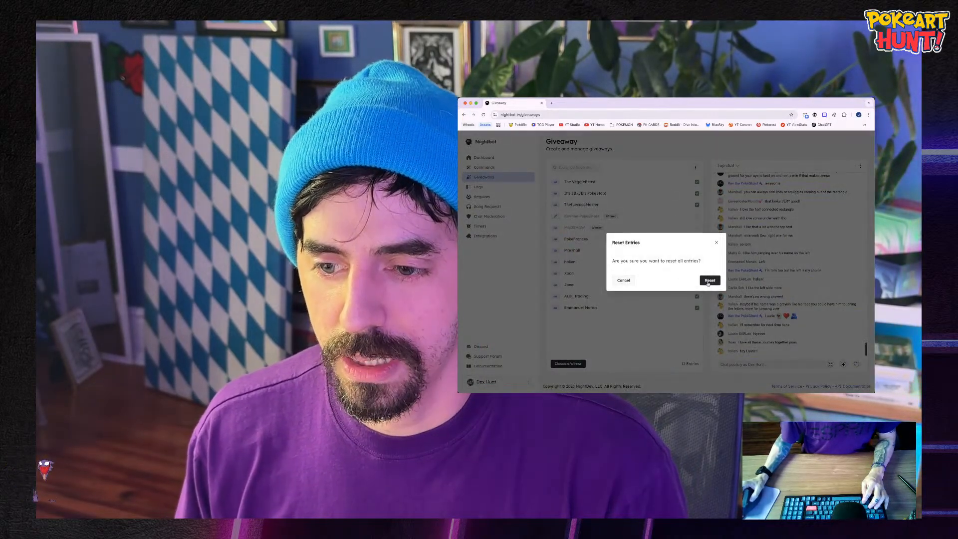
pyautogui.click(708, 278)
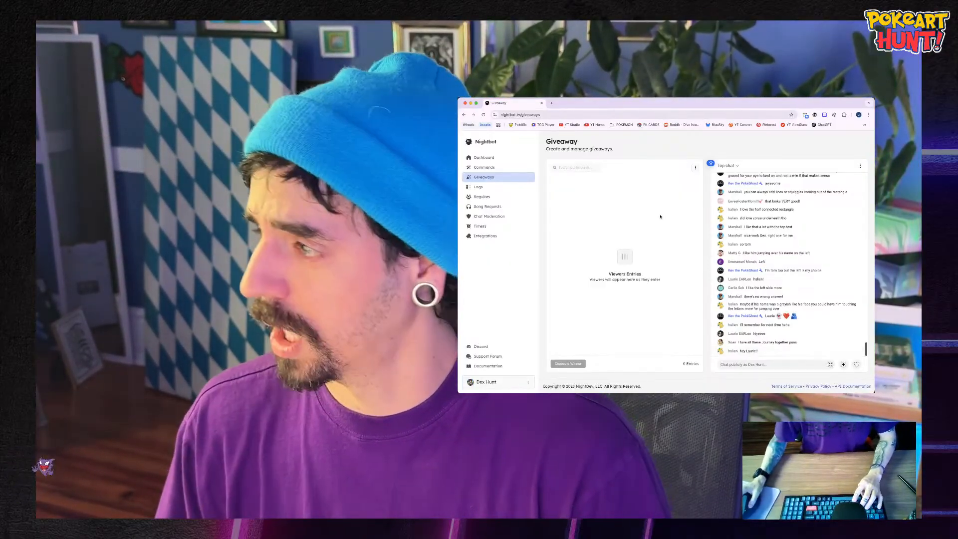
# Check the keyword in the giveaway settings, close them, and post ZORUA in the live chat
pyautogui.click(695, 168)
pyautogui.click(671, 180)
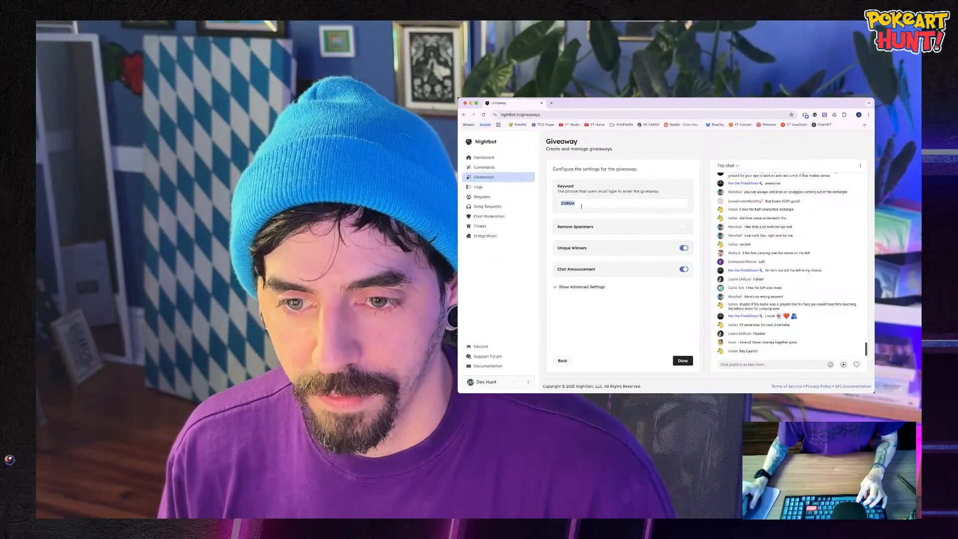
pyautogui.click(681, 361)
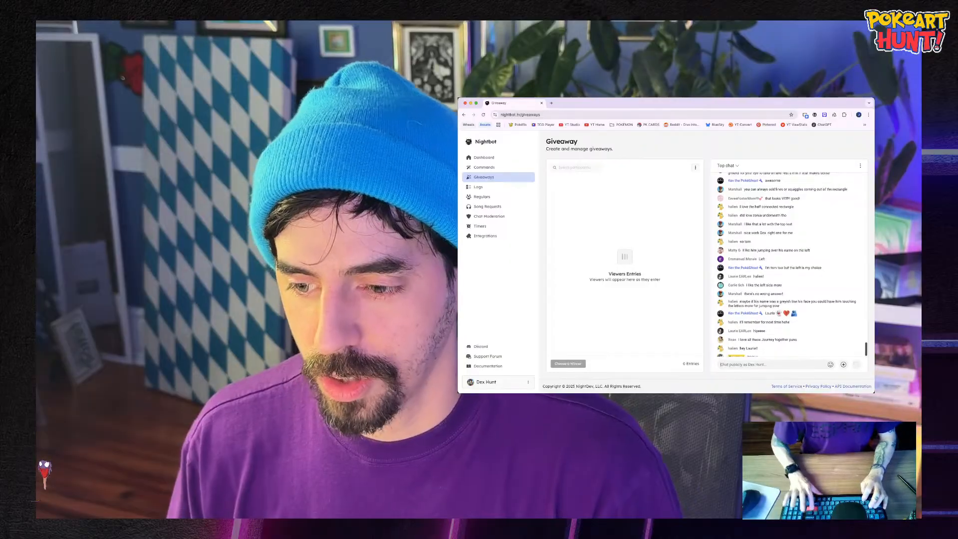
pyautogui.press('Return')
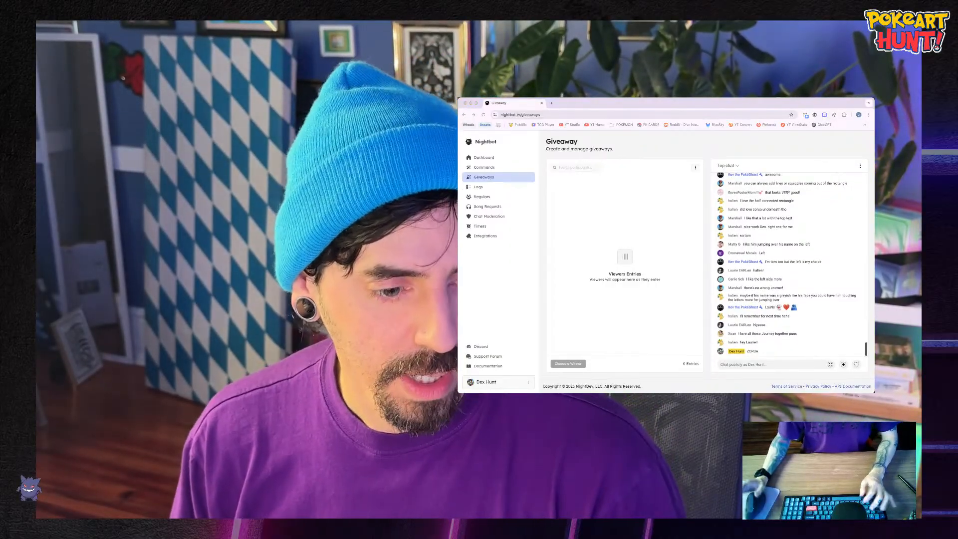